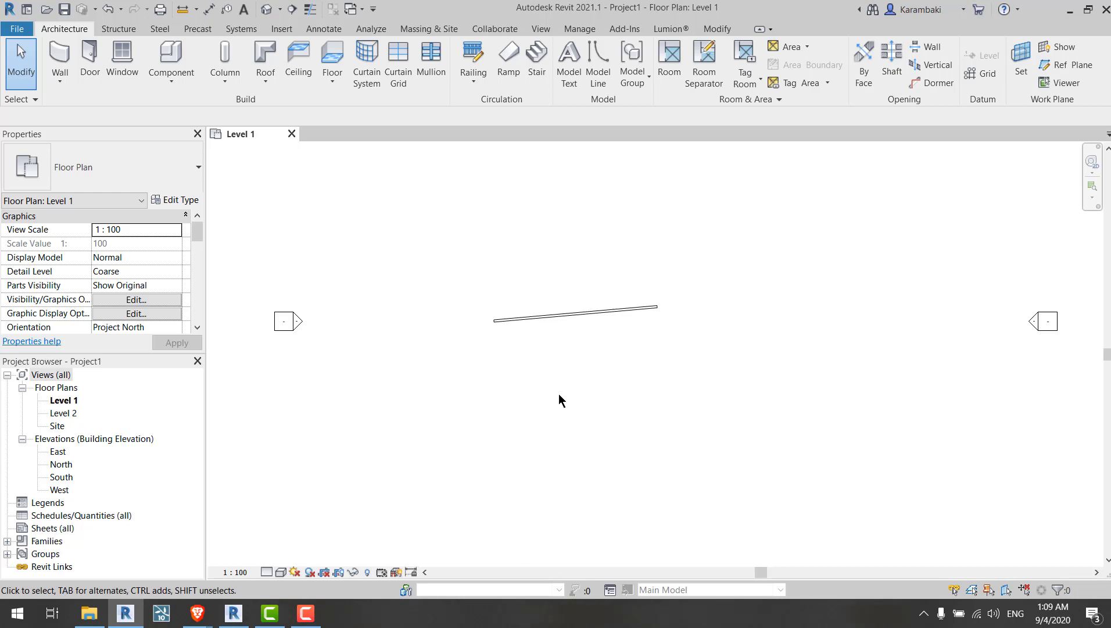
Step: Delete the existing sloped line from the Level 1 floor plan
{"action": "scroll", "coordinate": [561, 400], "scroll_direction": "down", "scroll_amount": 3}
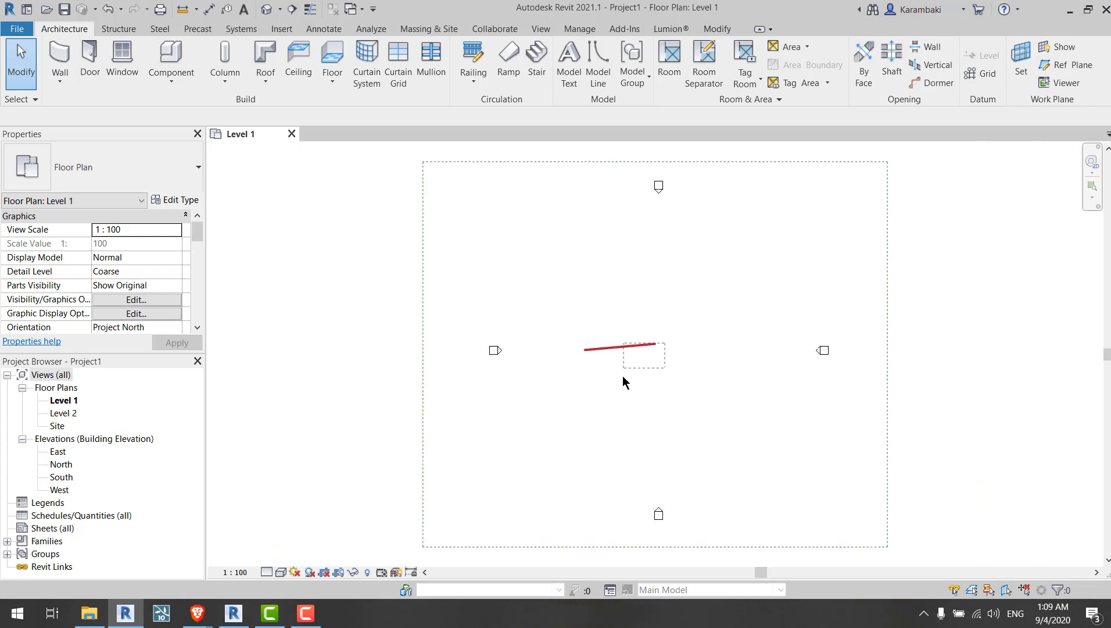
{"action": "left_click", "coordinate": [625, 346]}
{"action": "key", "text": "Delete"}
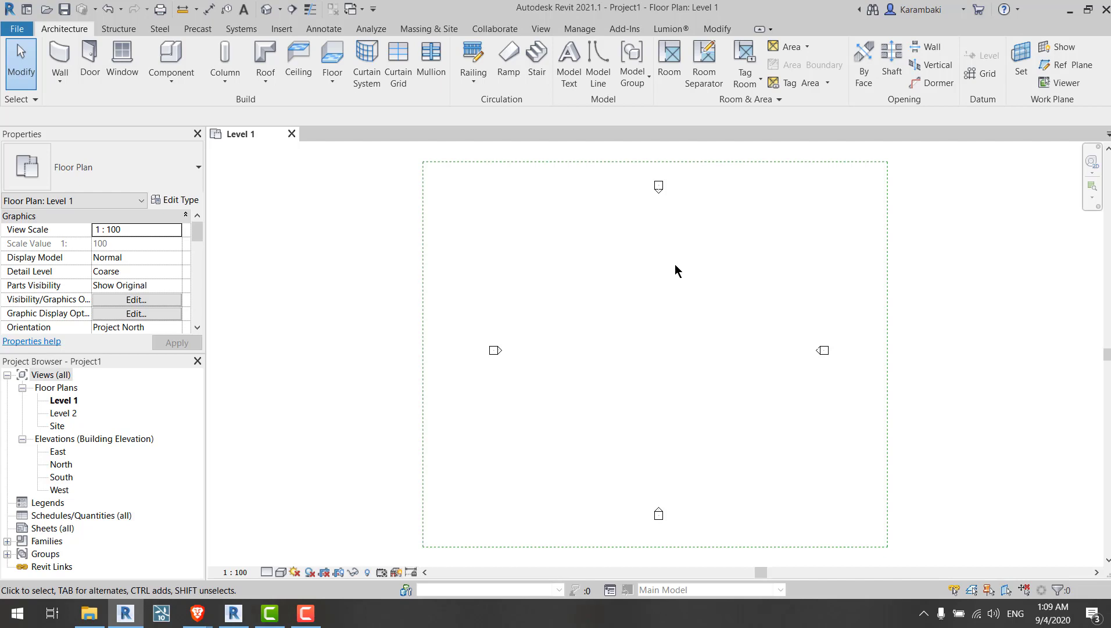
Step: Launch Dynamo from the Manage ribbon and minimize its window
{"action": "left_click", "coordinate": [580, 28]}
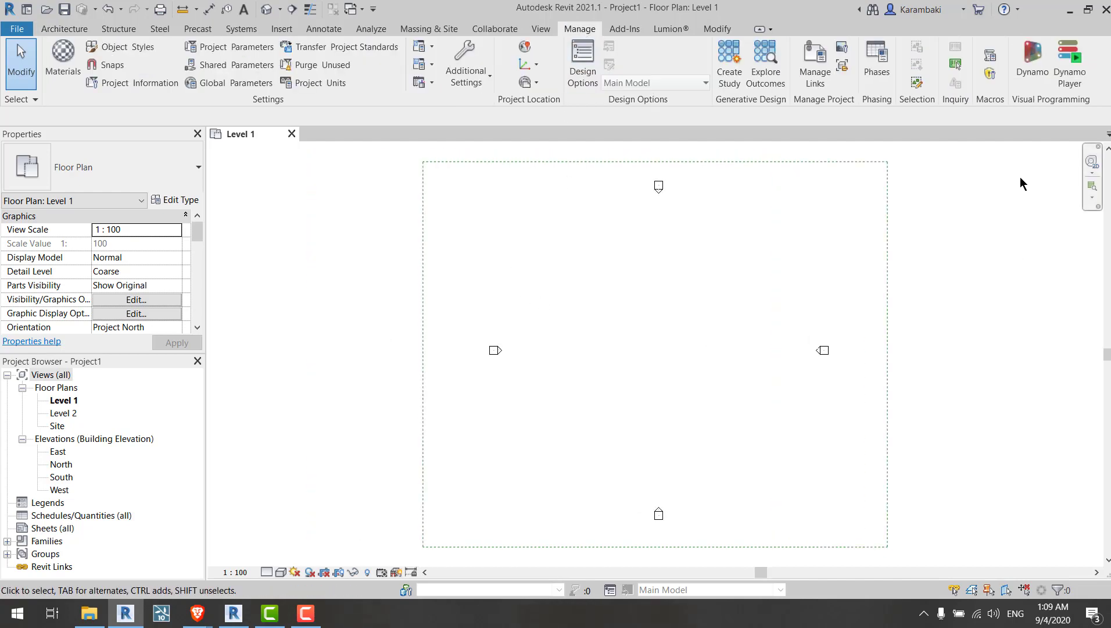
{"action": "left_click", "coordinate": [1032, 64]}
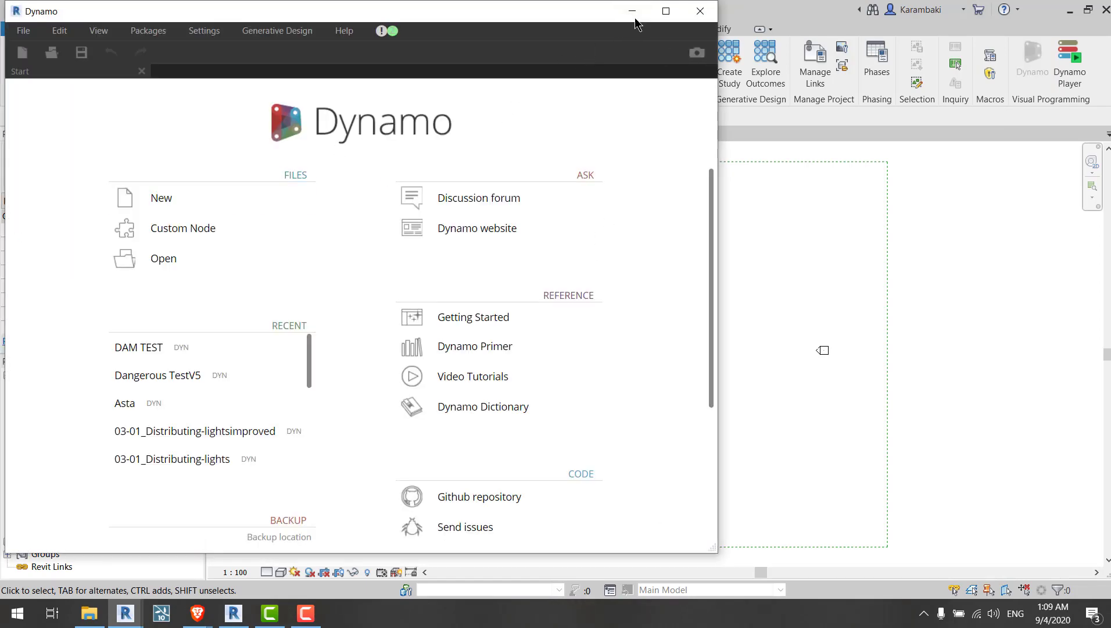
{"action": "left_click", "coordinate": [632, 13]}
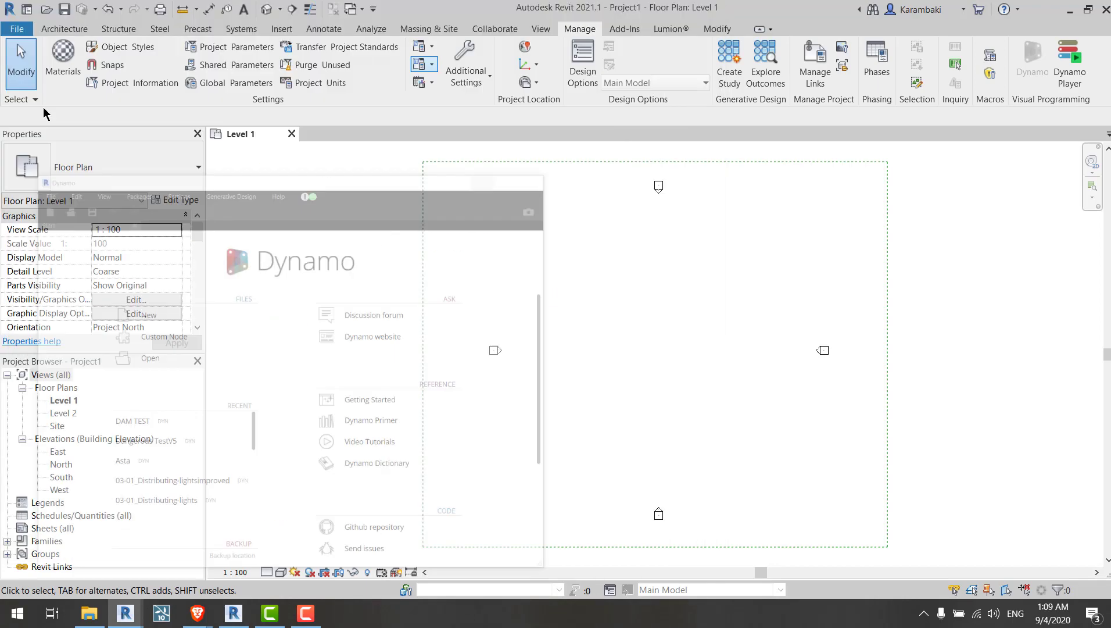
Step: Draw a closed five-sided boundary of model lines in the Level 1 plan
{"action": "left_click", "coordinate": [599, 69]}
{"action": "scroll", "coordinate": [697, 348], "scroll_direction": "up", "scroll_amount": 3}
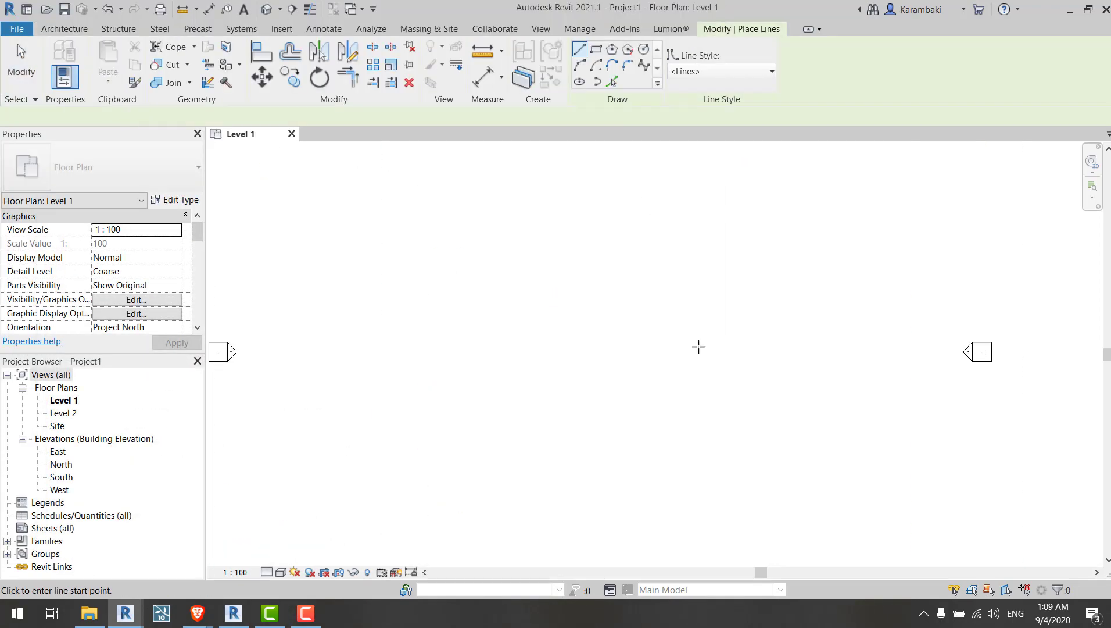
{"action": "scroll", "coordinate": [442, 323], "scroll_direction": "up", "scroll_amount": 1}
{"action": "left_click", "coordinate": [436, 325]}
{"action": "left_click", "coordinate": [668, 227]}
{"action": "middle_click_drag", "start_coordinate": [791, 327], "coordinate": [740, 263]}
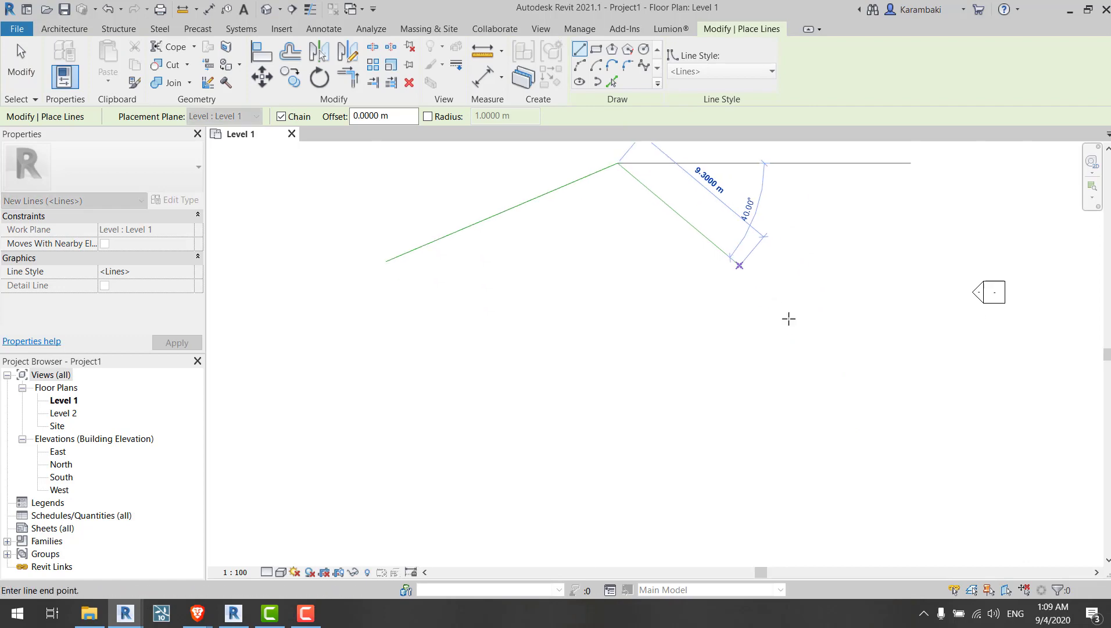
{"action": "scroll", "coordinate": [739, 266], "scroll_direction": "down", "scroll_amount": 1}
{"action": "left_click", "coordinate": [783, 323]}
{"action": "left_click", "coordinate": [727, 451]}
{"action": "left_click", "coordinate": [495, 451]}
{"action": "left_click", "coordinate": [465, 342]}
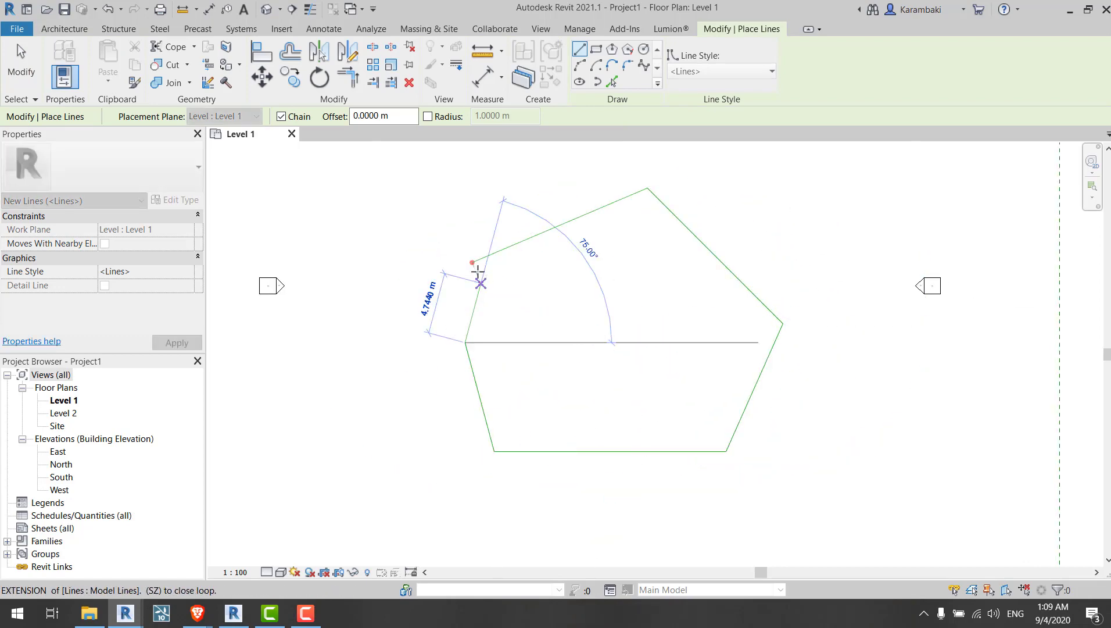
{"action": "left_click", "coordinate": [473, 262]}
{"action": "key", "text": "Escape"}
{"action": "key", "text": "Escape"}
Step: Drag the boundary's left vertex inward to create a concave notch
{"action": "key", "text": "Tab"}
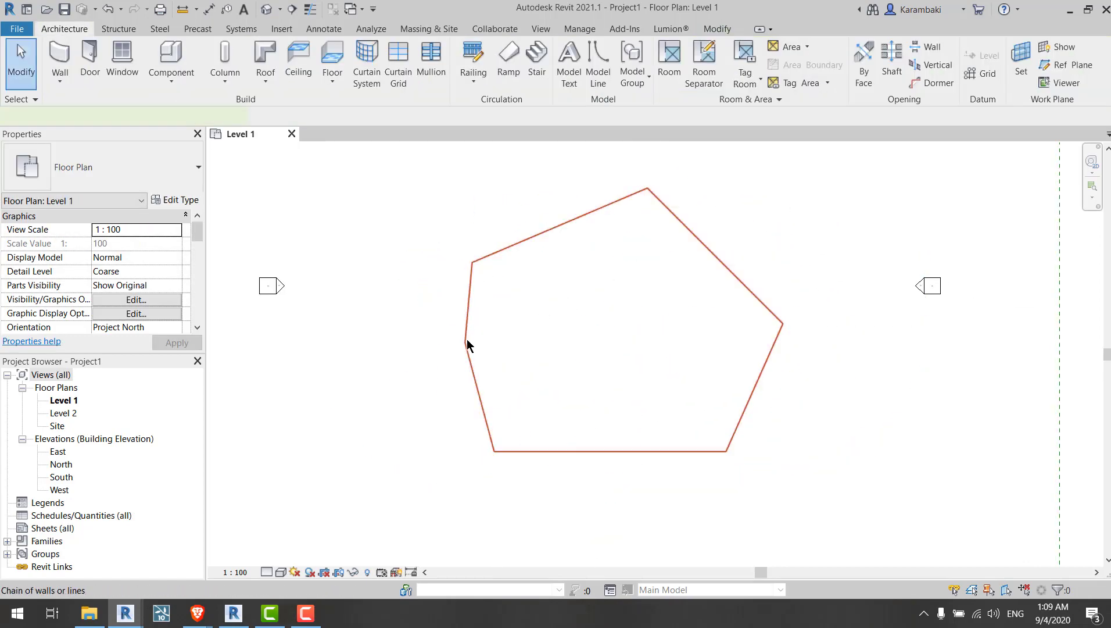
{"action": "left_click_drag", "start_coordinate": [467, 339], "coordinate": [540, 389]}
{"action": "middle_click_drag", "start_coordinate": [534, 367], "coordinate": [432, 379]}
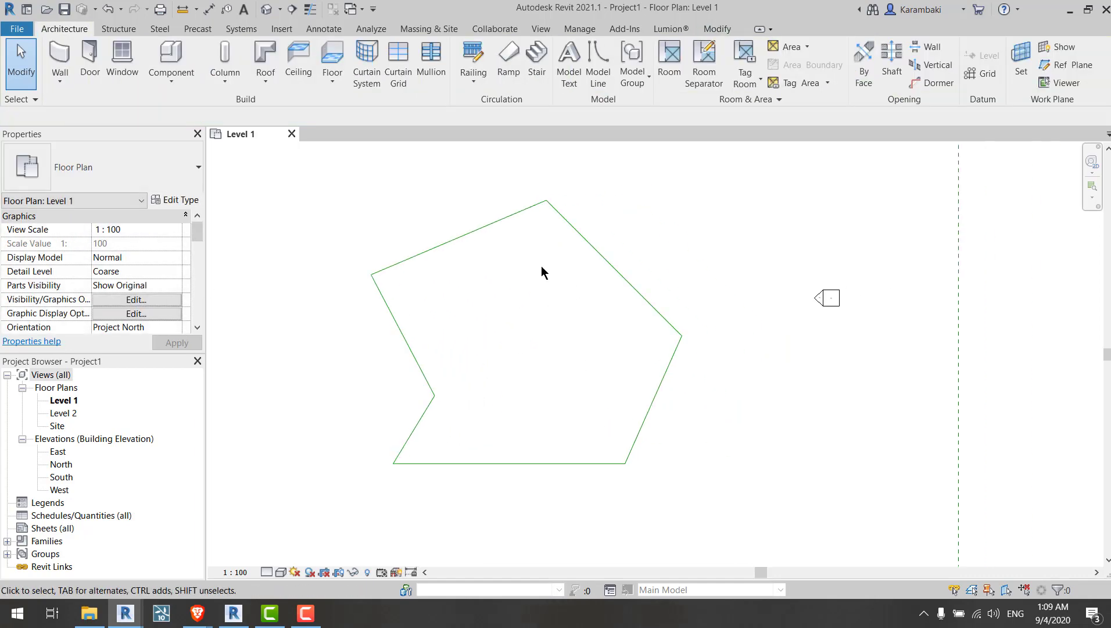
Step: Drag the boundary's lower-right vertex down so the right edge becomes vertical
{"action": "key", "text": "Tab"}
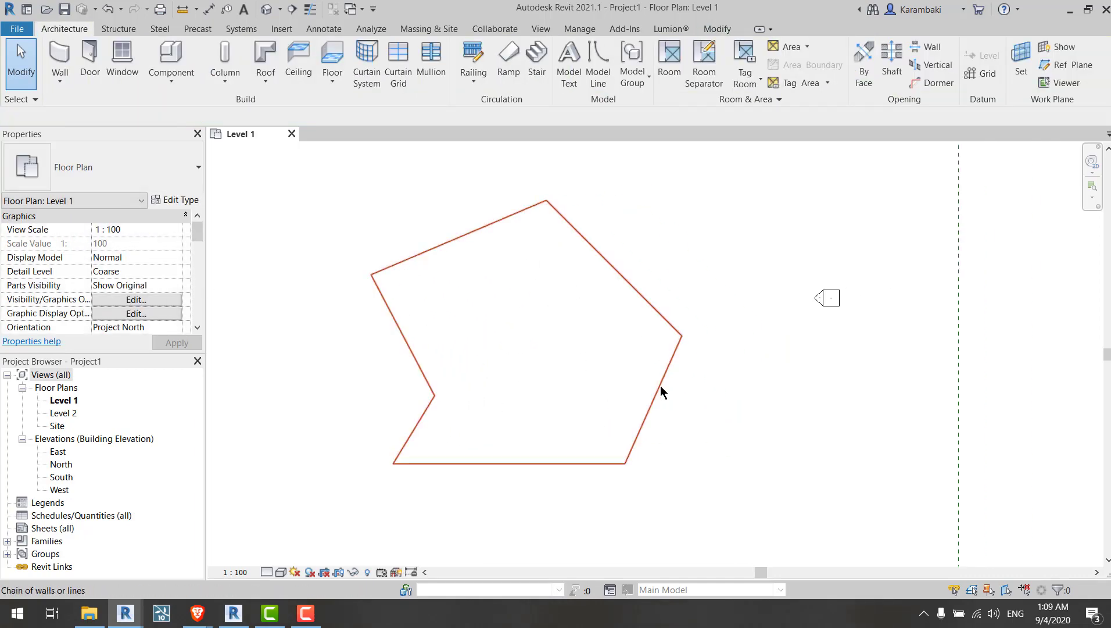
{"action": "left_click", "coordinate": [659, 390]}
{"action": "left_click_drag", "start_coordinate": [628, 465], "coordinate": [683, 489]}
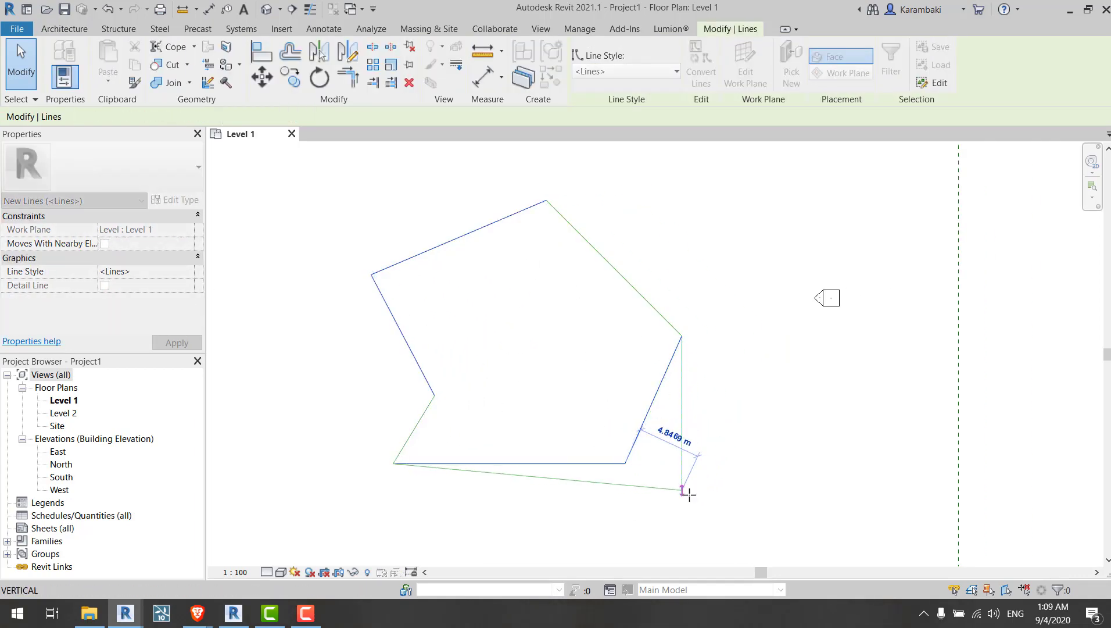
{"action": "left_click", "coordinate": [583, 405]}
{"action": "middle_click_drag", "start_coordinate": [584, 405], "coordinate": [567, 387]}
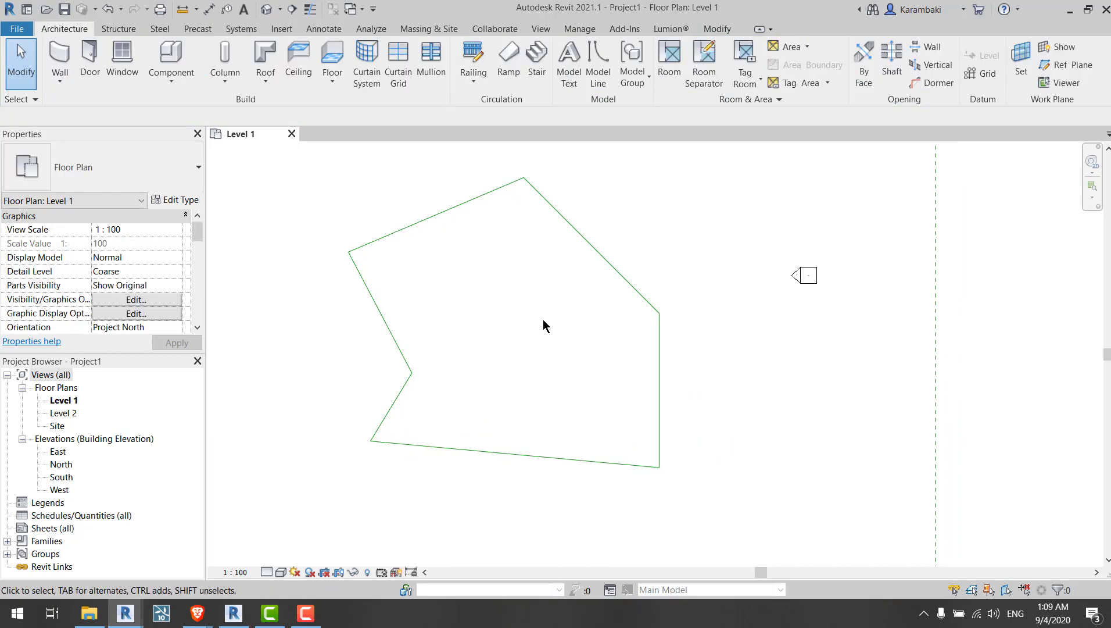
{"action": "left_click", "coordinate": [598, 64]}
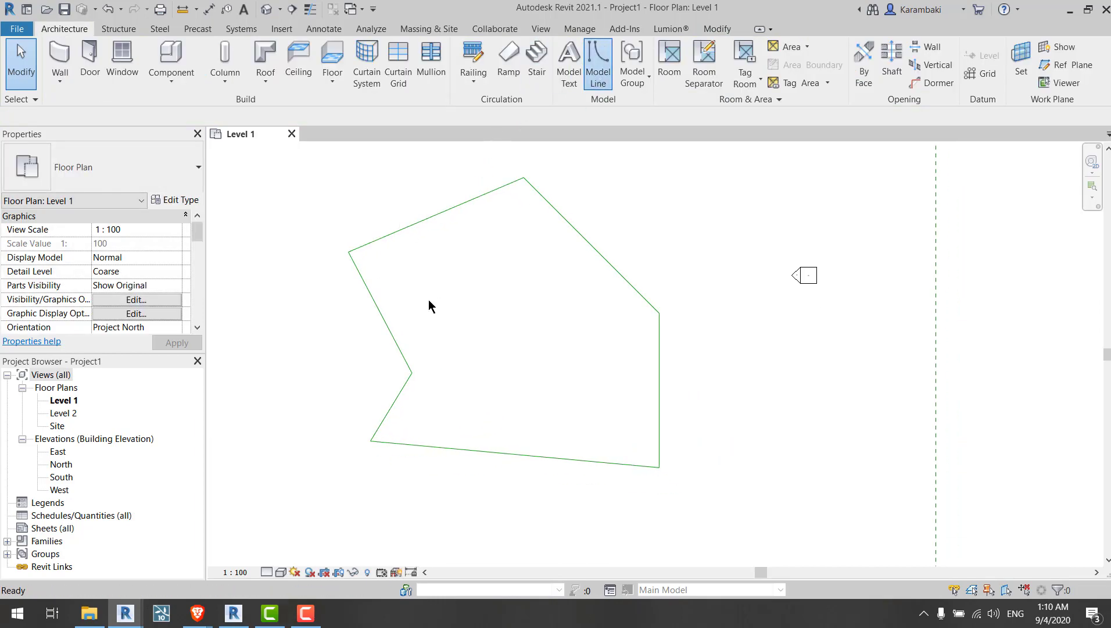
{"action": "left_click", "coordinate": [373, 282]}
{"action": "left_click", "coordinate": [609, 266]}
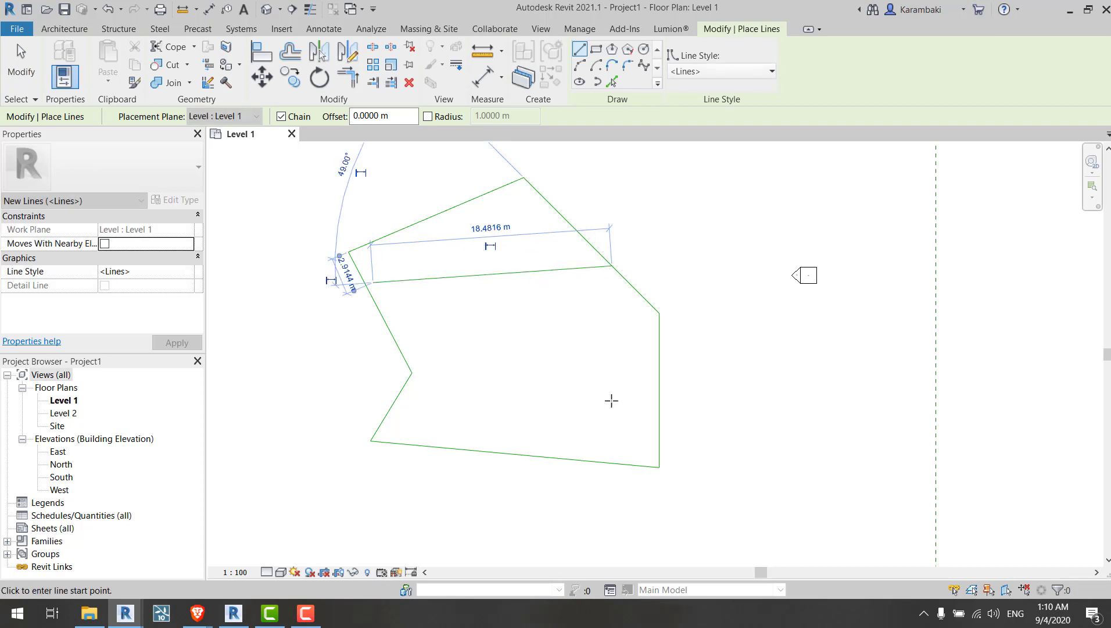
{"action": "key", "text": "ctrl+z"}
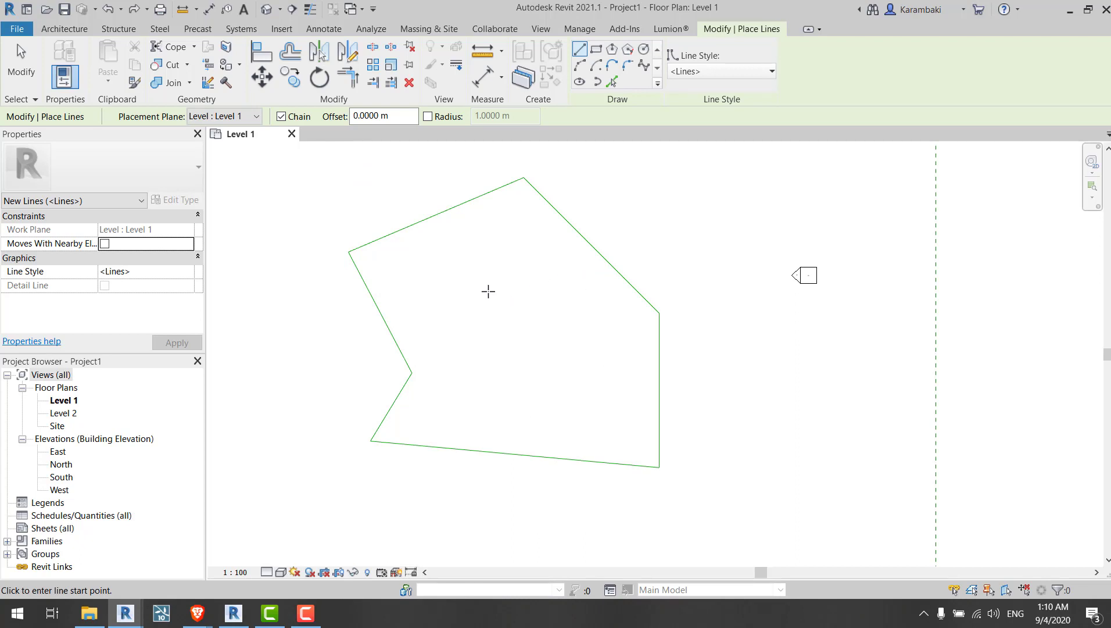
{"action": "middle_click_drag", "start_coordinate": [506, 349], "coordinate": [508, 341]}
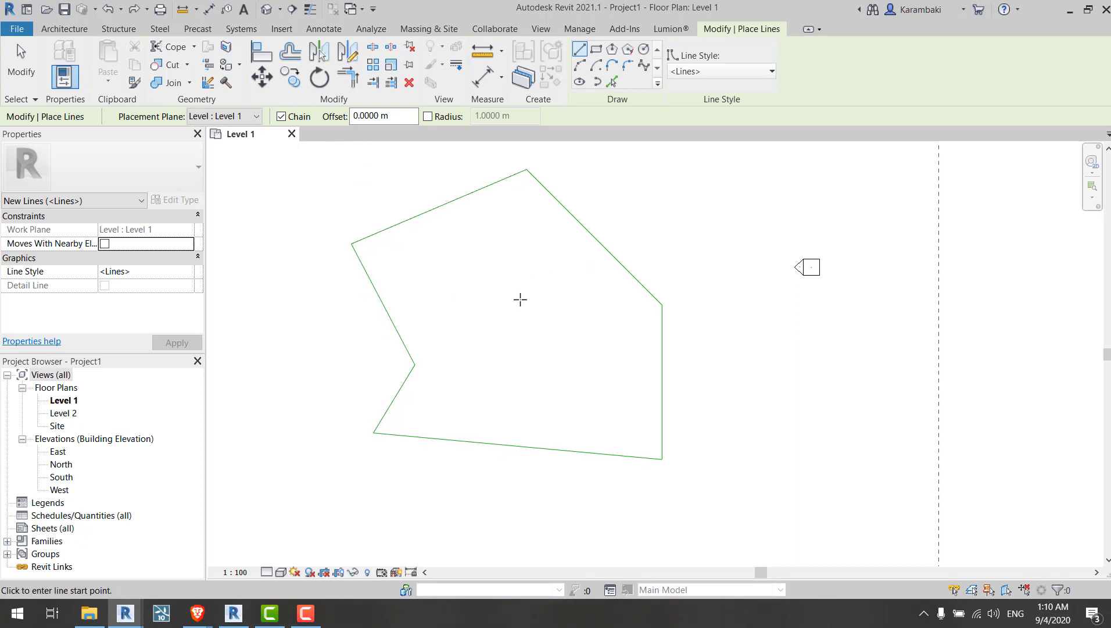
{"action": "key", "text": "Escape"}
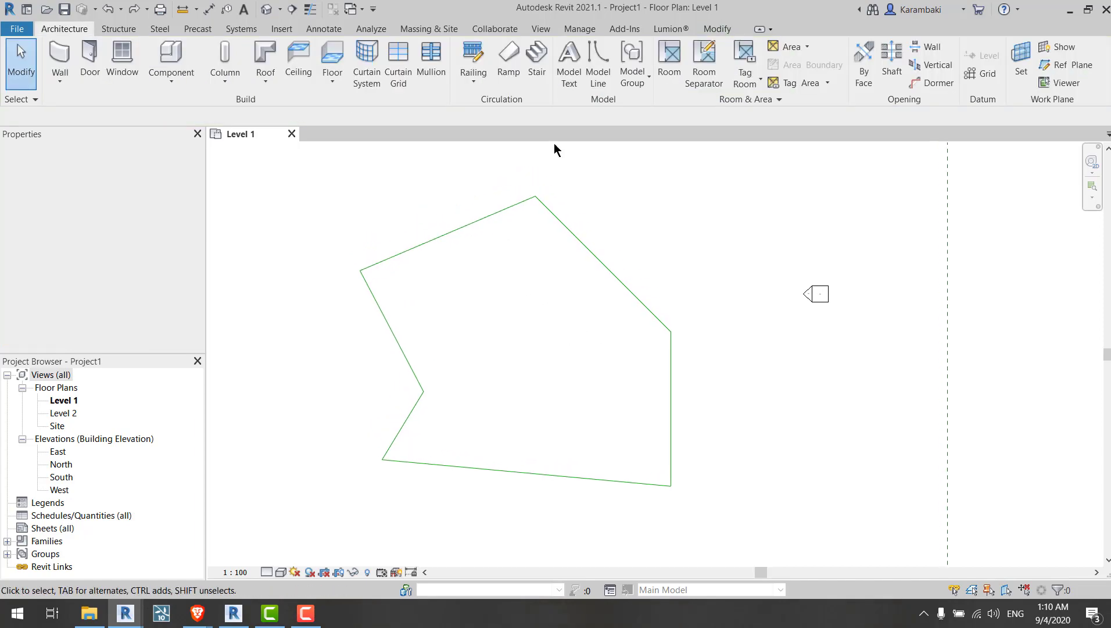
Step: Restore the Dynamo window and start a new blank workspace
{"action": "left_click", "coordinate": [588, 29]}
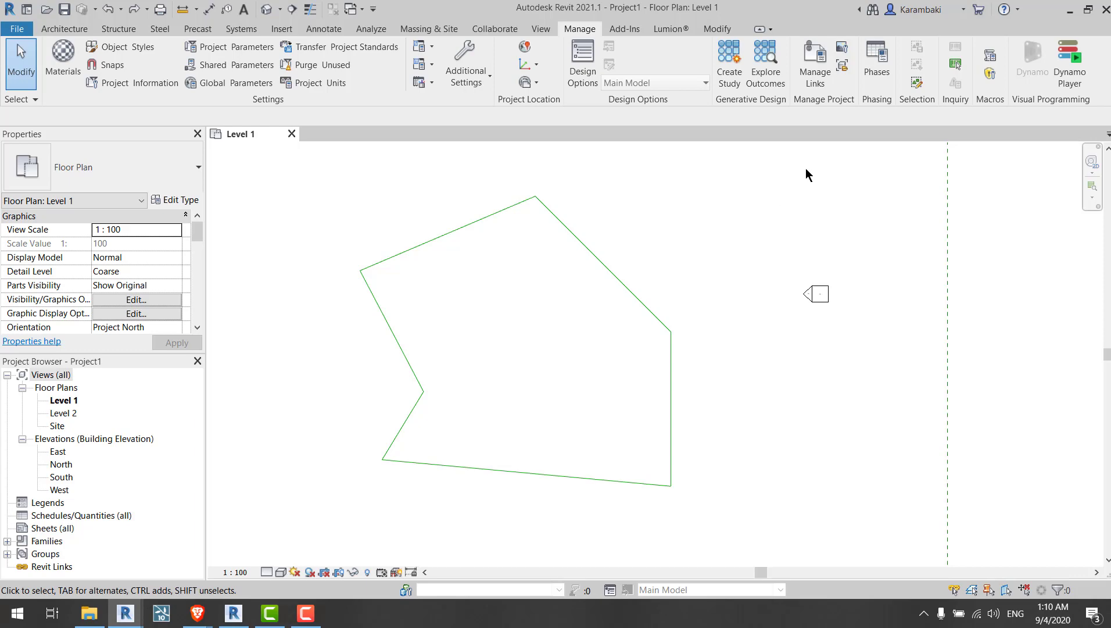
{"action": "mouse_move", "coordinate": [128, 620]}
{"action": "left_click", "coordinate": [201, 562]}
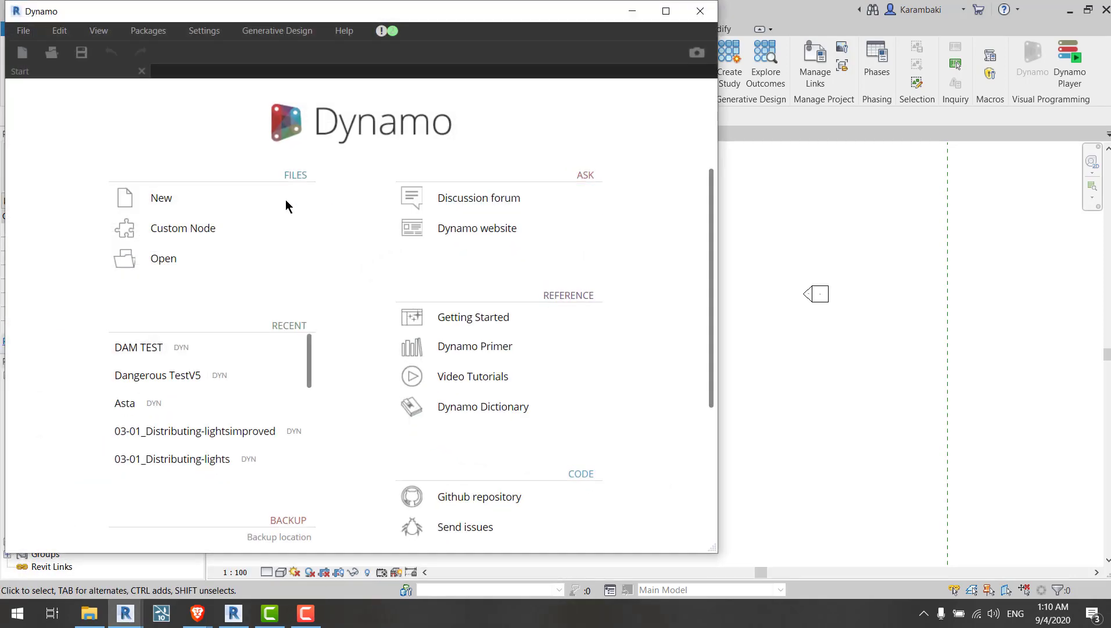
{"action": "left_click", "coordinate": [285, 201]}
{"action": "left_click", "coordinate": [182, 97]}
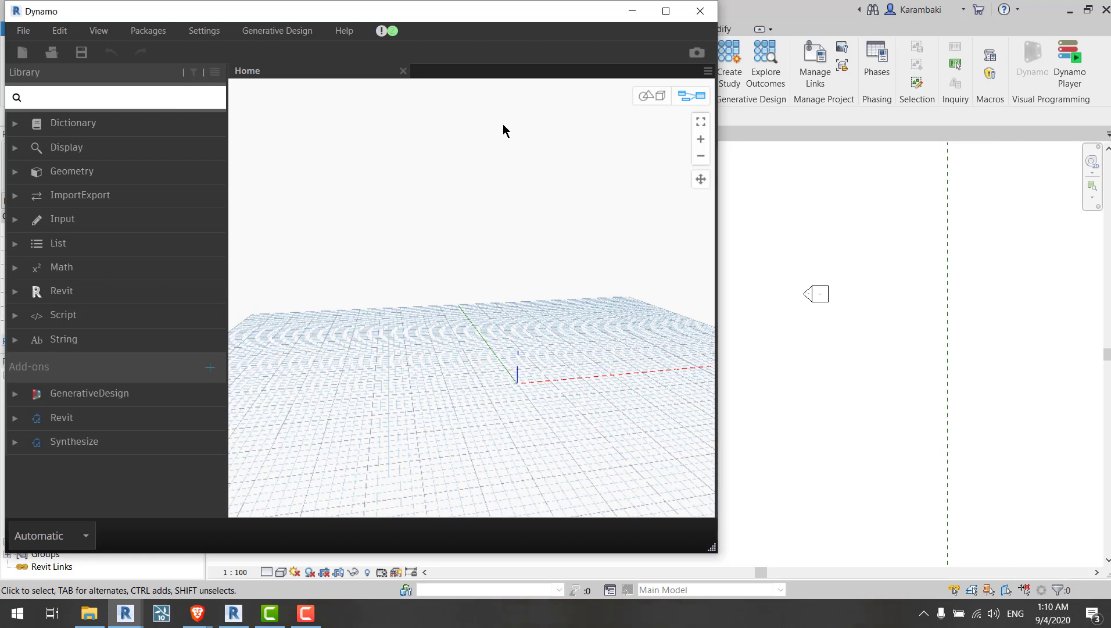
Step: Browse the Generative Design Create Study types, then close the dialog without choosing one
{"action": "left_click_drag", "start_coordinate": [439, 20], "coordinate": [440, 118]}
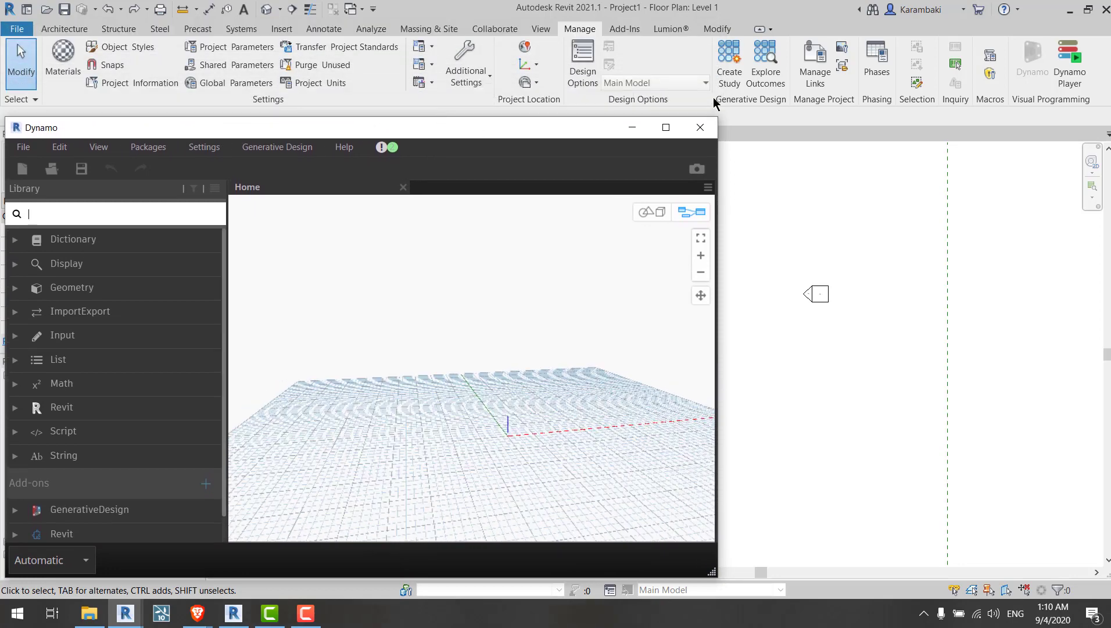
{"action": "left_click", "coordinate": [736, 71]}
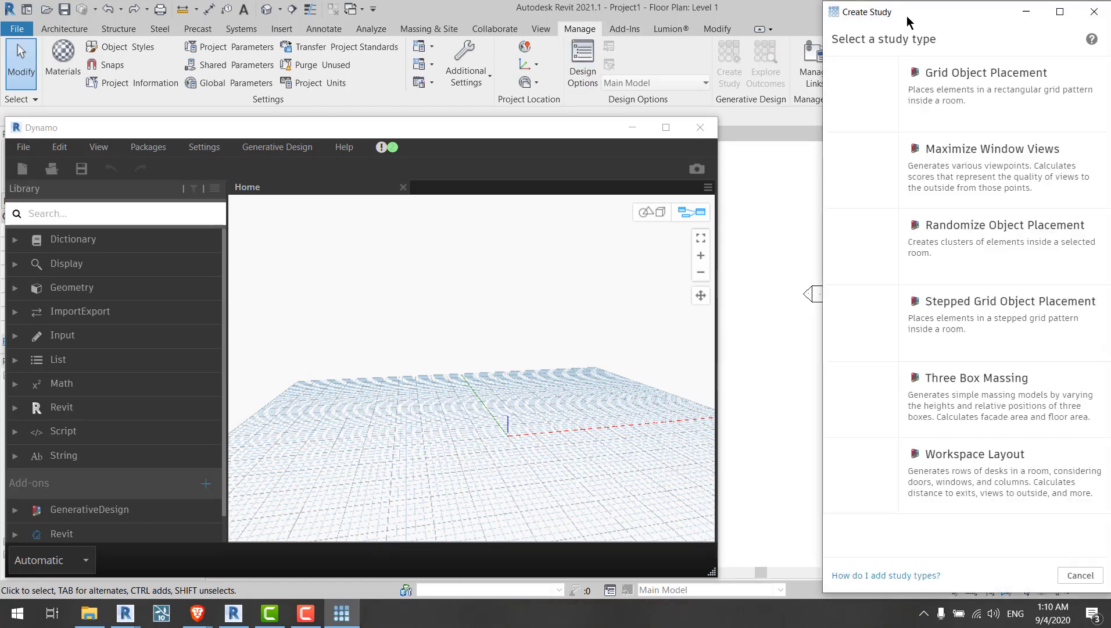
{"action": "left_click", "coordinate": [814, 16]}
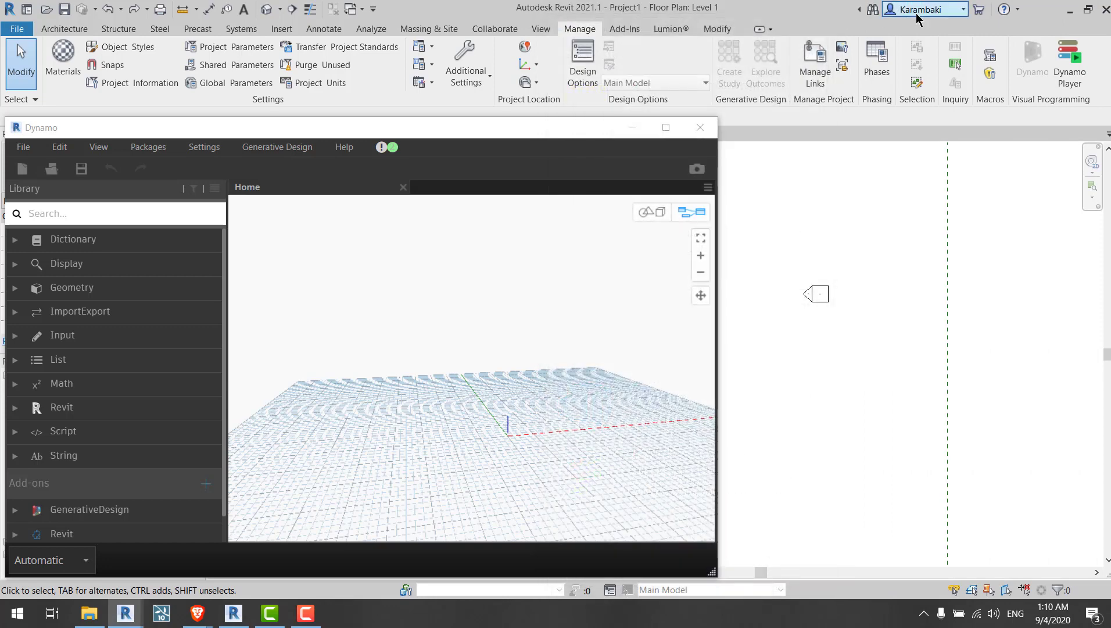
{"action": "left_click", "coordinate": [925, 10]}
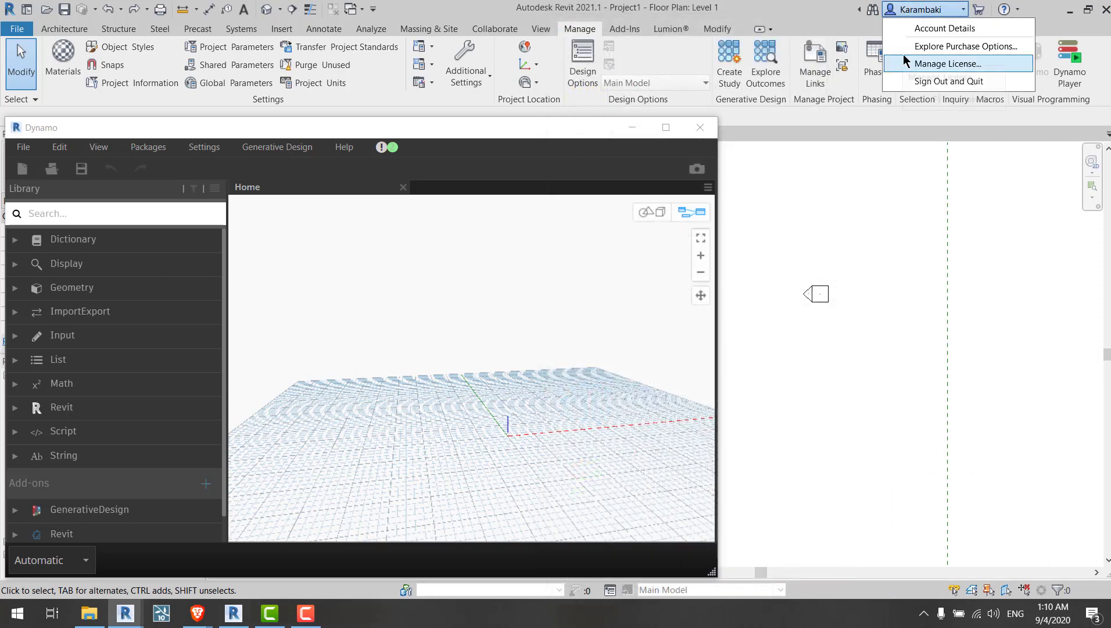
{"action": "left_click", "coordinate": [829, 221]}
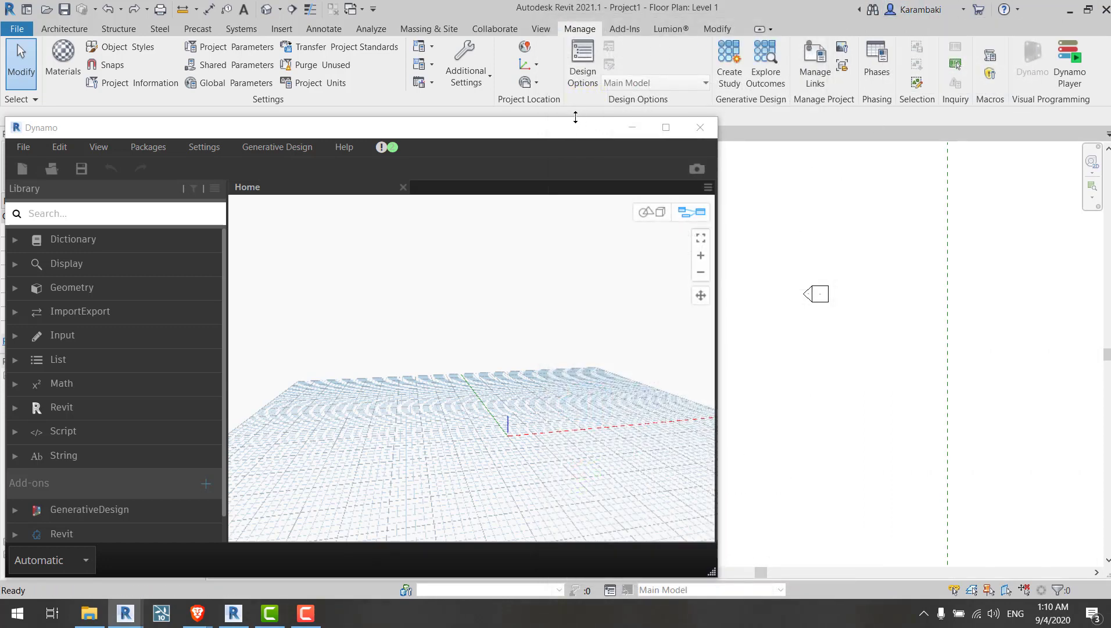
Step: Reposition the Dynamo window and expand the GenerativeDesign Selection category in the library
{"action": "mouse_move", "coordinate": [576, 117]}
{"action": "left_mouse_down"}
{"action": "mouse_move", "coordinate": [586, 28]}
{"action": "mouse_move", "coordinate": [566, 109]}
{"action": "left_mouse_up"}
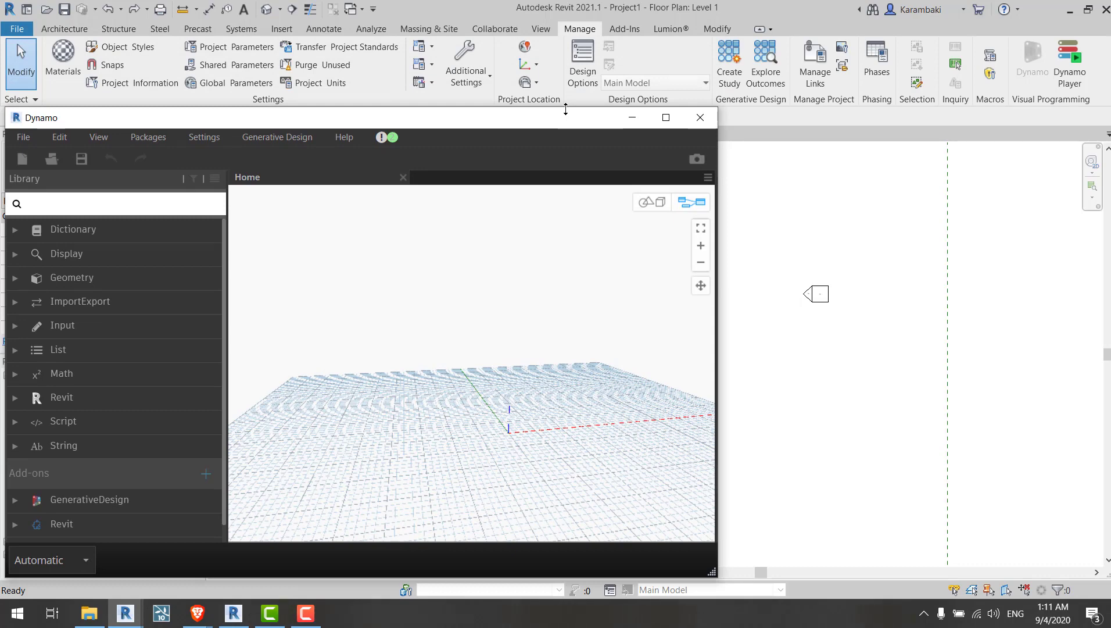
{"action": "left_click_drag", "start_coordinate": [566, 109], "coordinate": [563, 59]}
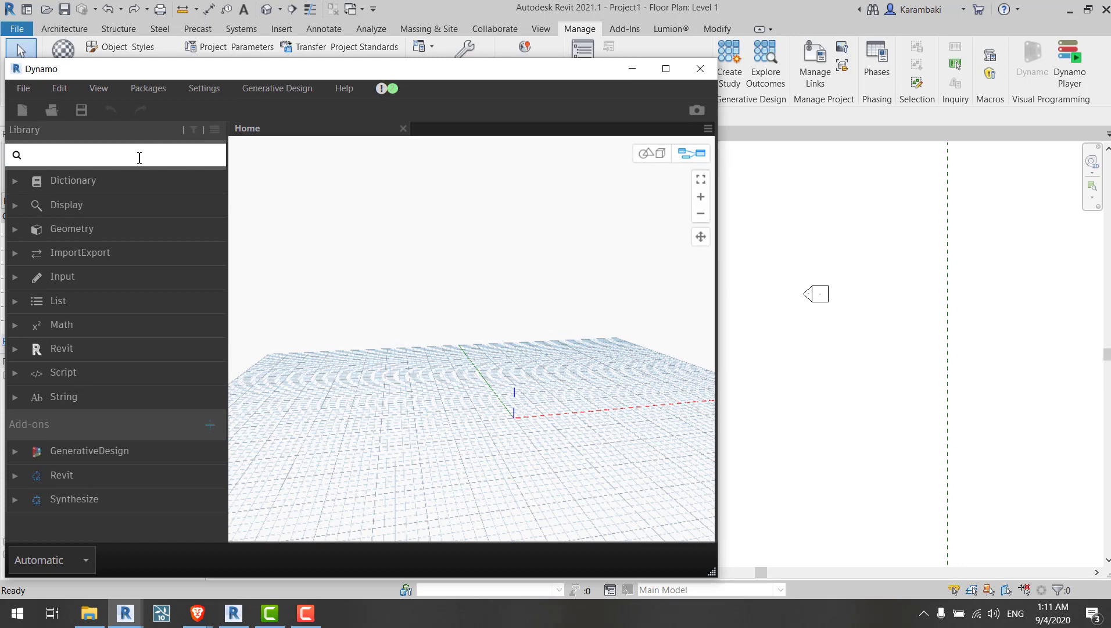
{"action": "left_click", "coordinate": [121, 456]}
{"action": "left_click", "coordinate": [119, 456]}
{"action": "left_click", "coordinate": [79, 454]}
{"action": "left_click", "coordinate": [80, 453]}
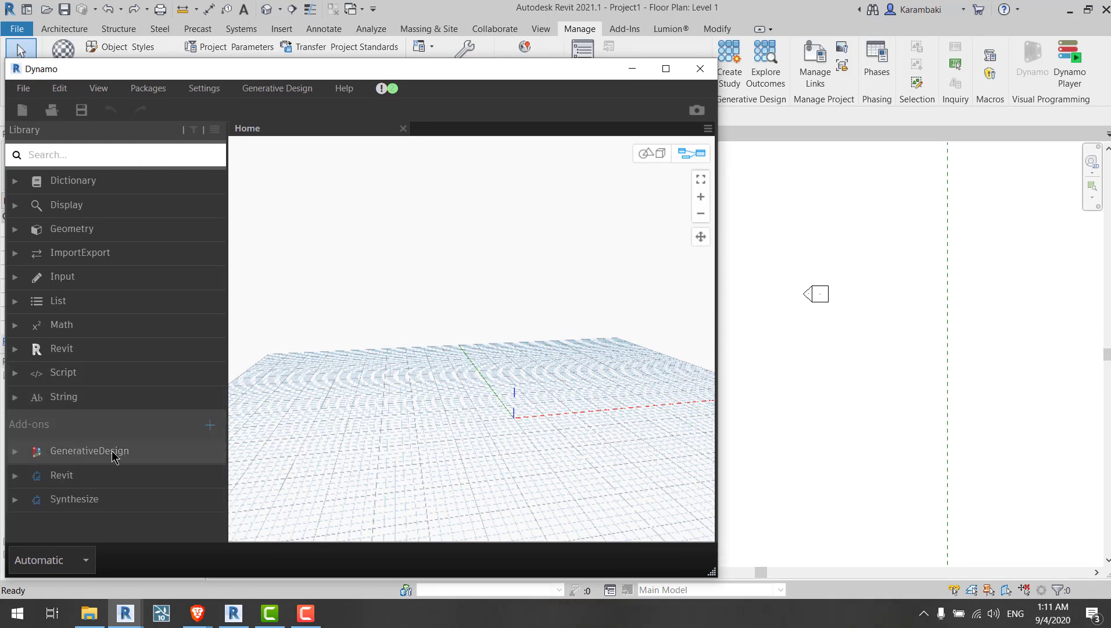
{"action": "left_click", "coordinate": [27, 459]}
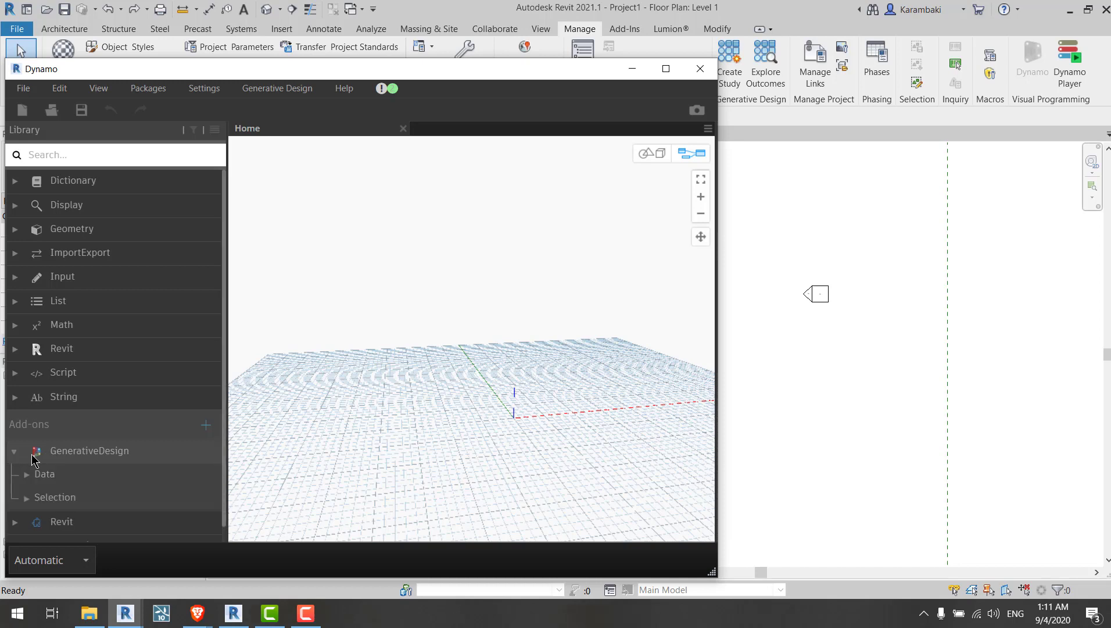
{"action": "left_click", "coordinate": [35, 459]}
{"action": "left_click", "coordinate": [38, 460]}
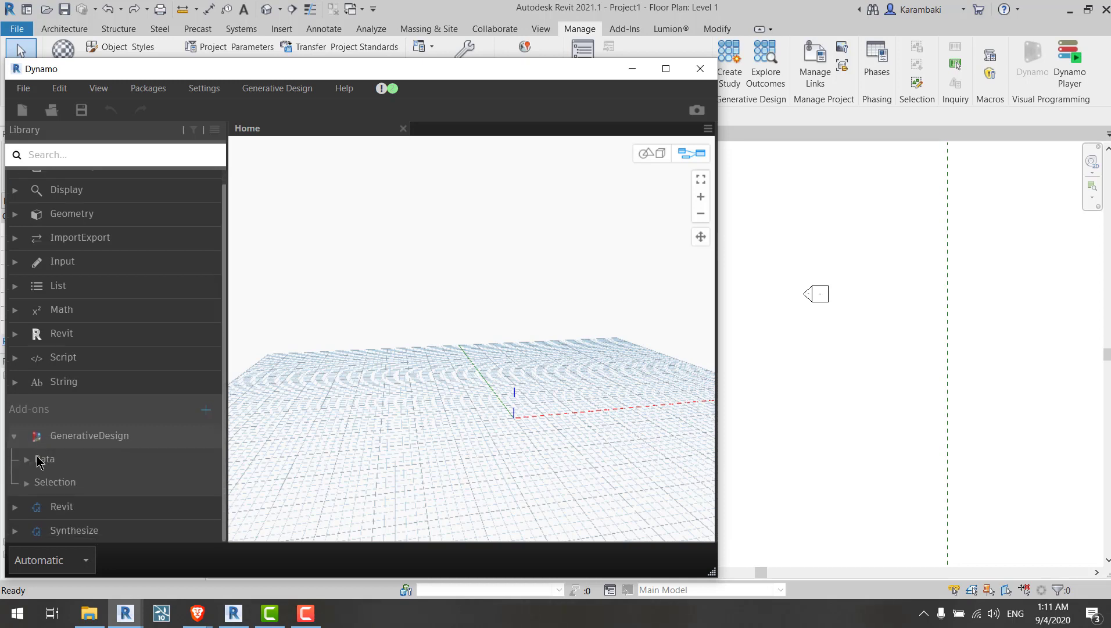
{"action": "left_click", "coordinate": [45, 482]}
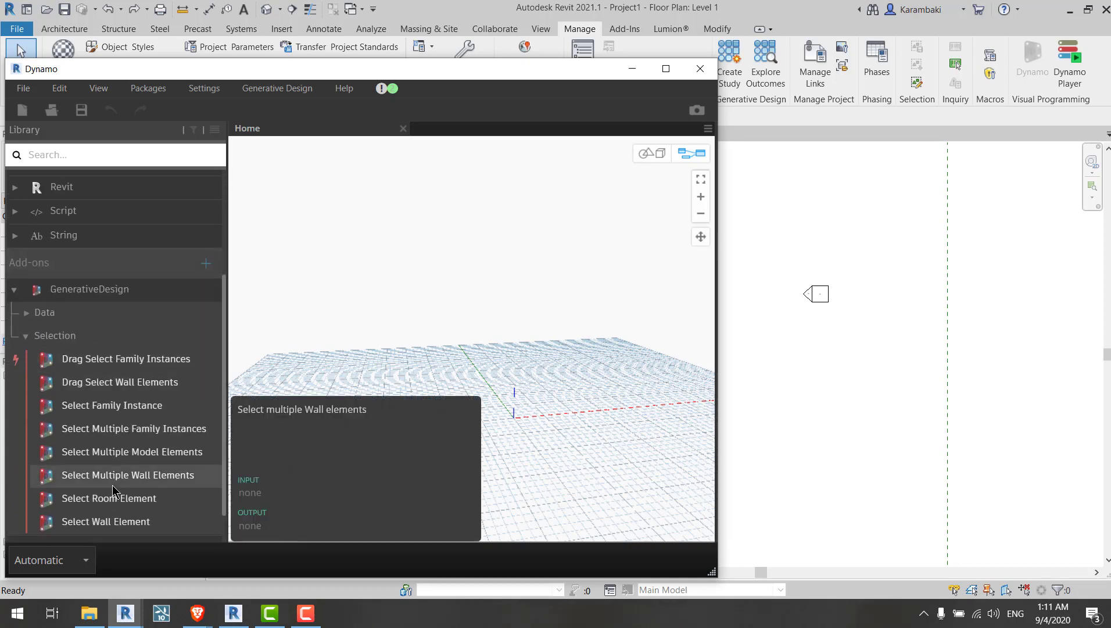
Step: Add a Select Multiple Model Elements node to the workspace, removing the extra Select Multiple Family Instances node
{"action": "scroll", "coordinate": [145, 465], "scroll_direction": "down", "scroll_amount": 1}
{"action": "mouse_move", "coordinate": [122, 393]}
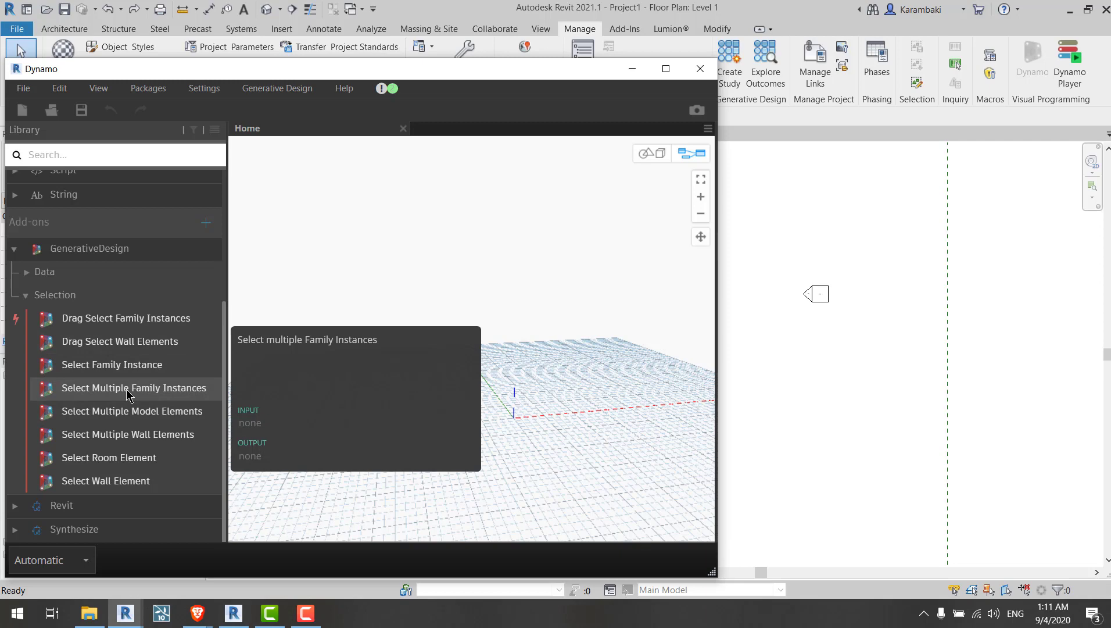
{"action": "left_click", "coordinate": [127, 393]}
{"action": "left_click", "coordinate": [154, 411]}
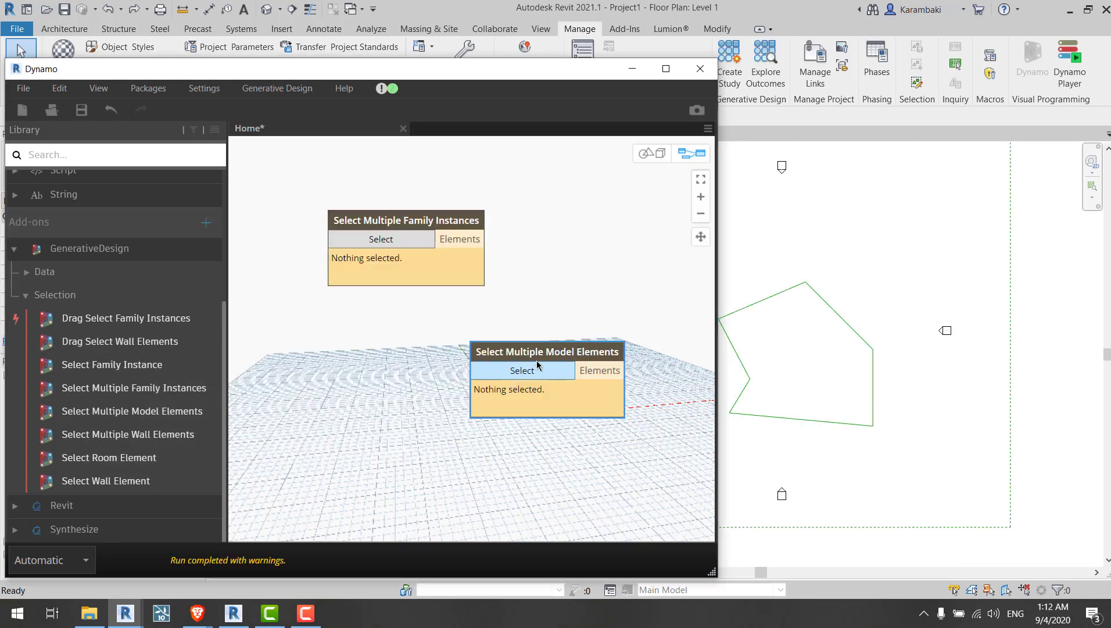
{"action": "left_click_drag", "start_coordinate": [525, 352], "coordinate": [425, 302]}
{"action": "left_click", "coordinate": [443, 279]}
{"action": "key", "text": "Delete"}
Step: Pick the polygon's model lines in the floor plan as the Select Multiple Model Elements node's elements and finish the selection
{"action": "left_click", "coordinate": [427, 324]}
{"action": "left_click_drag", "start_coordinate": [892, 270], "coordinate": [705, 459]}
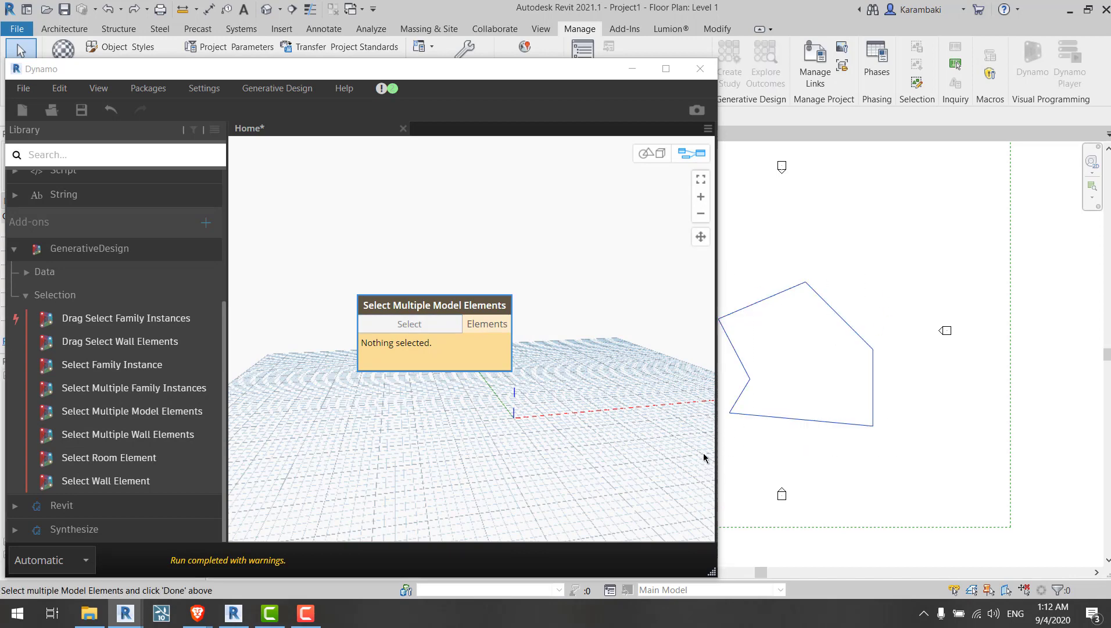
{"action": "left_click_drag", "start_coordinate": [259, 70], "coordinate": [356, 134]}
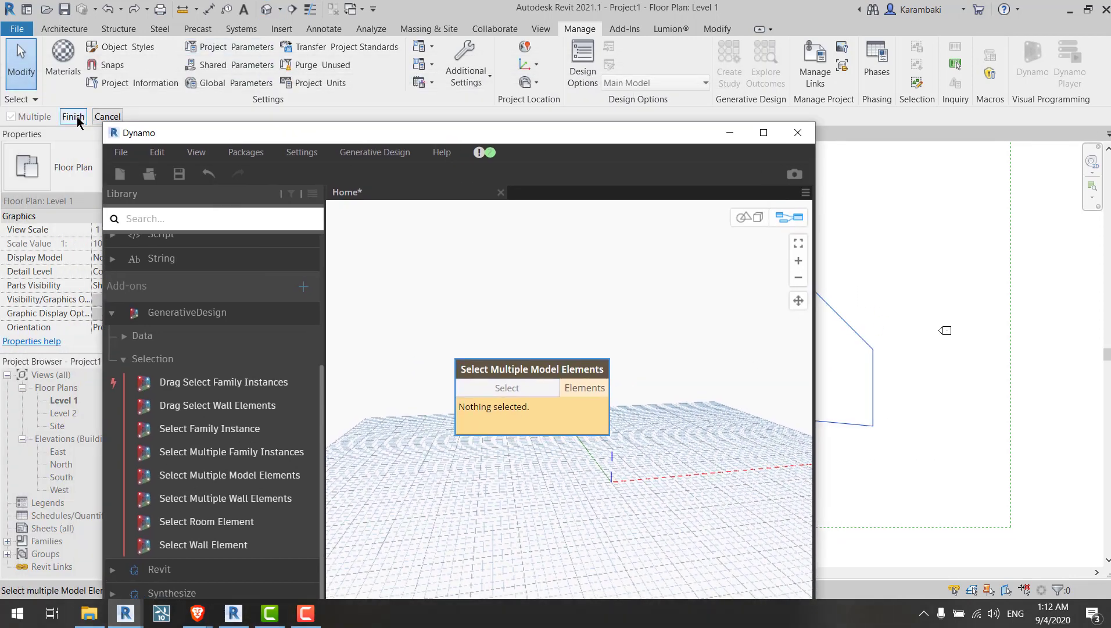
{"action": "left_click", "coordinate": [77, 117]}
{"action": "left_click", "coordinate": [284, 225]}
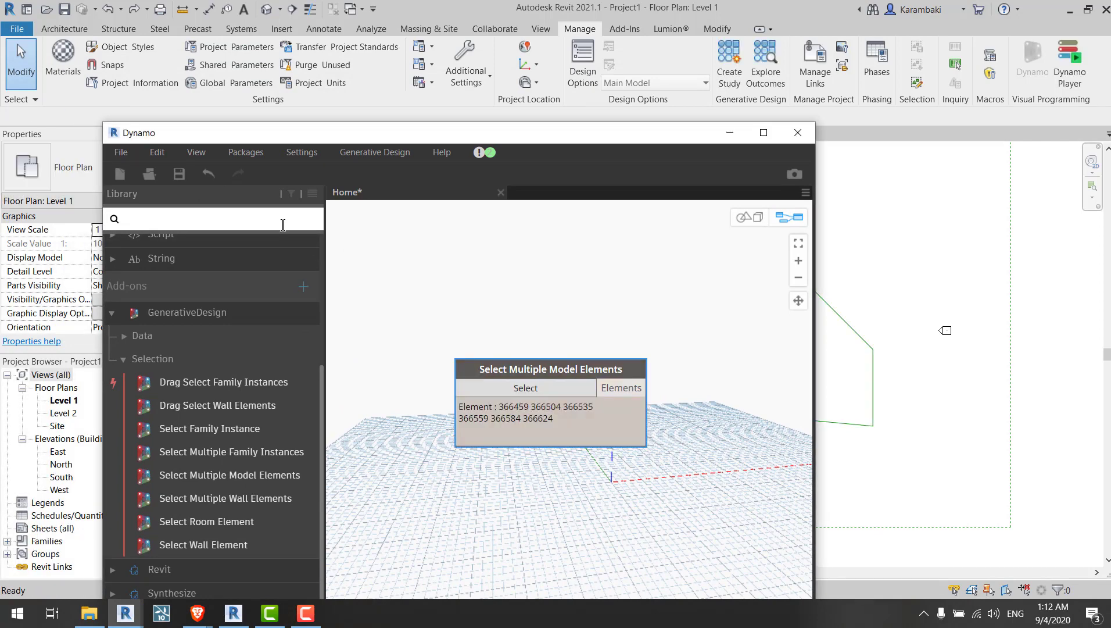
{"action": "type", "text": "select model"}
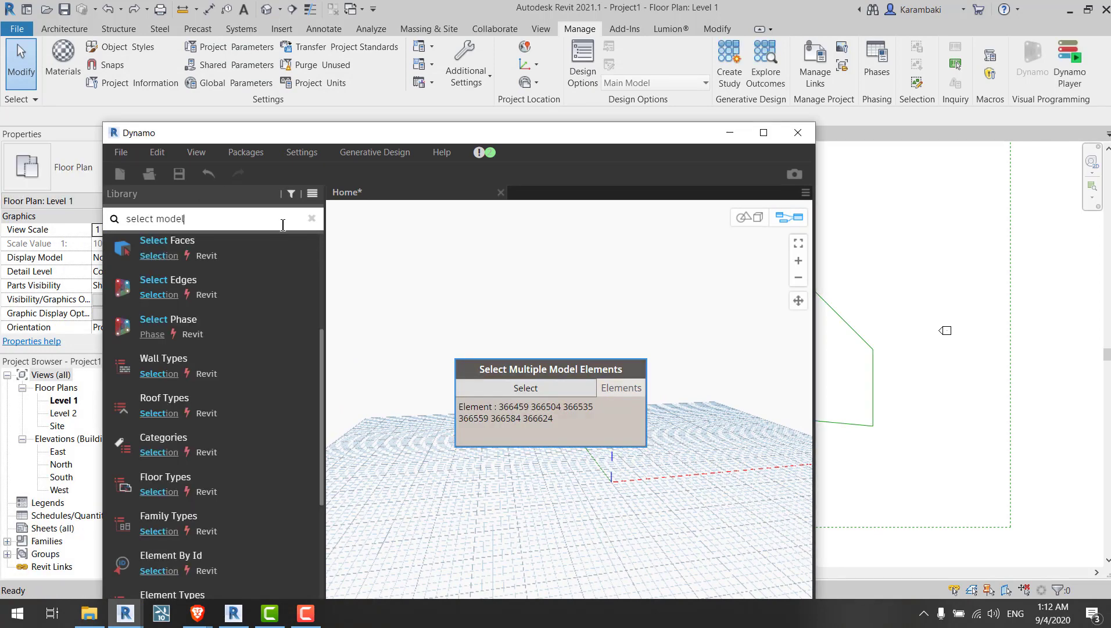
{"action": "left_click", "coordinate": [191, 284]}
{"action": "left_click_drag", "start_coordinate": [687, 438], "coordinate": [643, 472]}
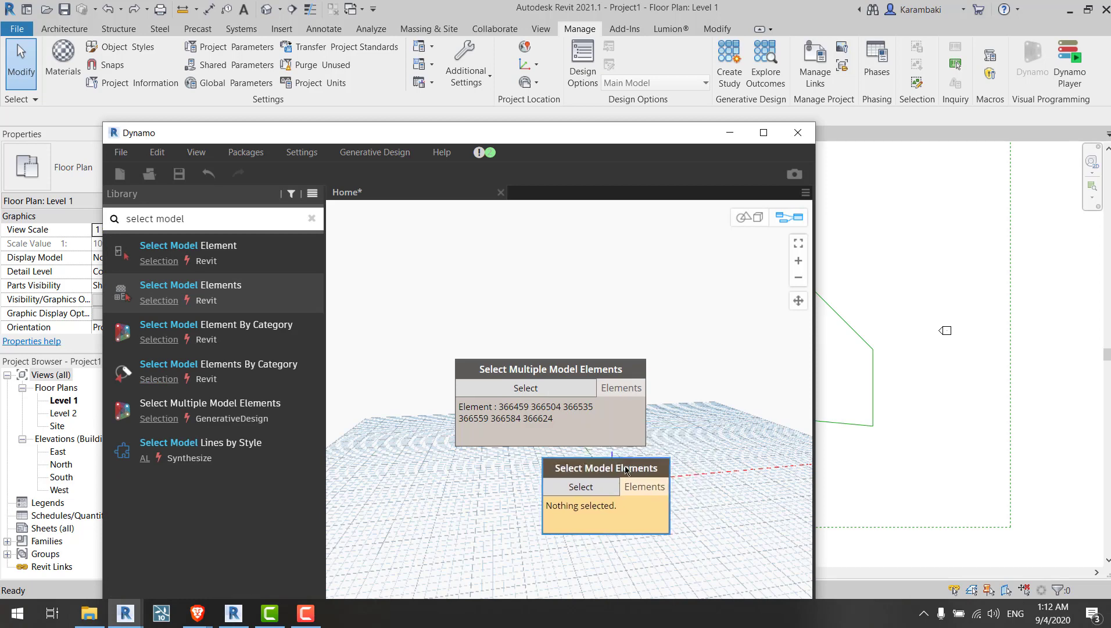
{"action": "left_click", "coordinate": [590, 488]}
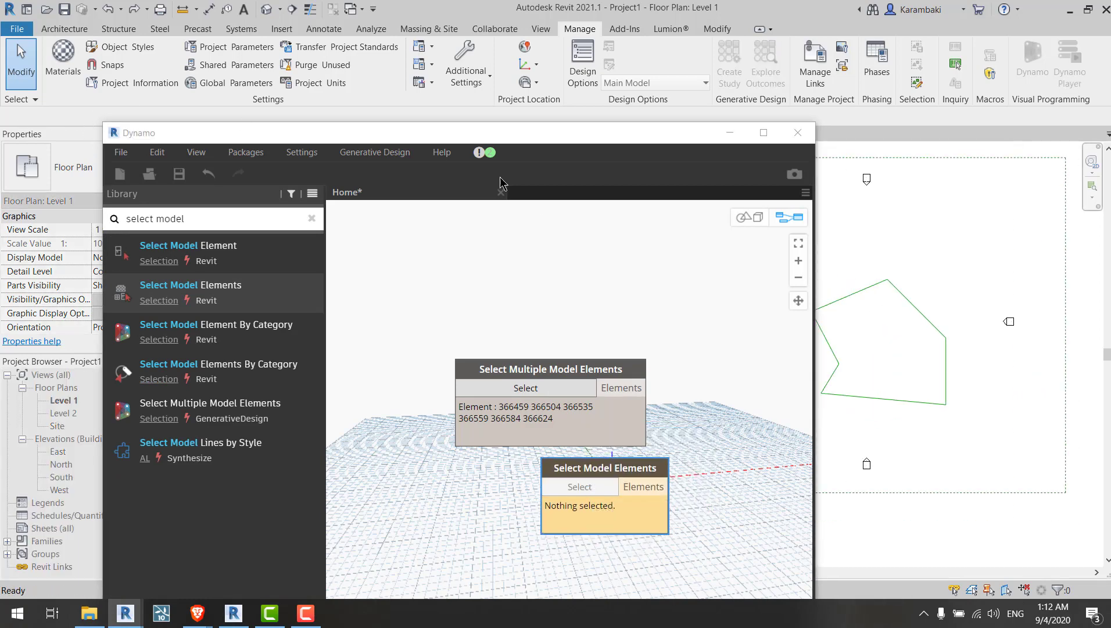
{"action": "left_click_drag", "start_coordinate": [873, 249], "coordinate": [843, 248]}
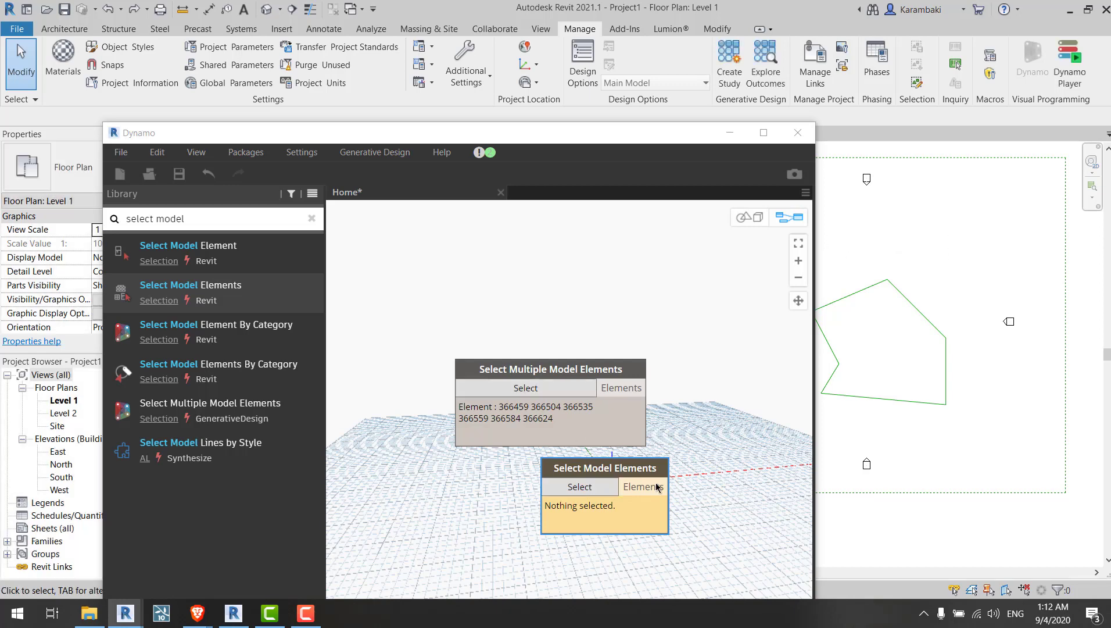
{"action": "key", "text": "Delete"}
Step: Add an Element.Curves node and connect the selected model elements to its element input
{"action": "left_click_drag", "start_coordinate": [604, 431], "coordinate": [545, 335]}
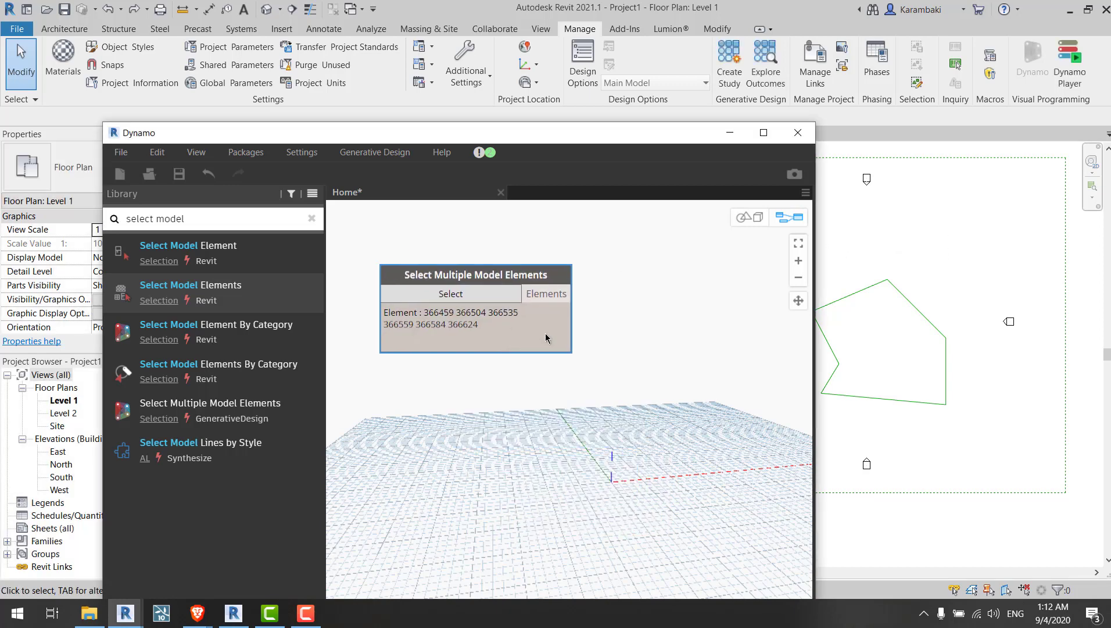
{"action": "left_click", "coordinate": [557, 365]}
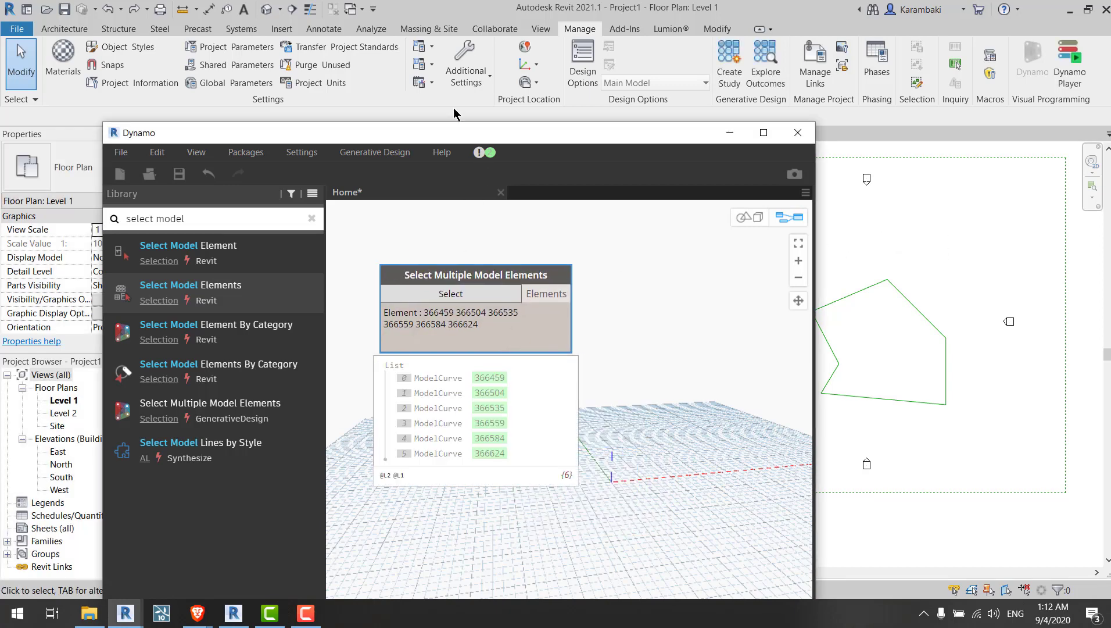
{"action": "left_click_drag", "start_coordinate": [454, 111], "coordinate": [375, 31]}
{"action": "left_click_drag", "start_coordinate": [411, 237], "coordinate": [378, 280]}
{"action": "left_click", "coordinate": [599, 261]}
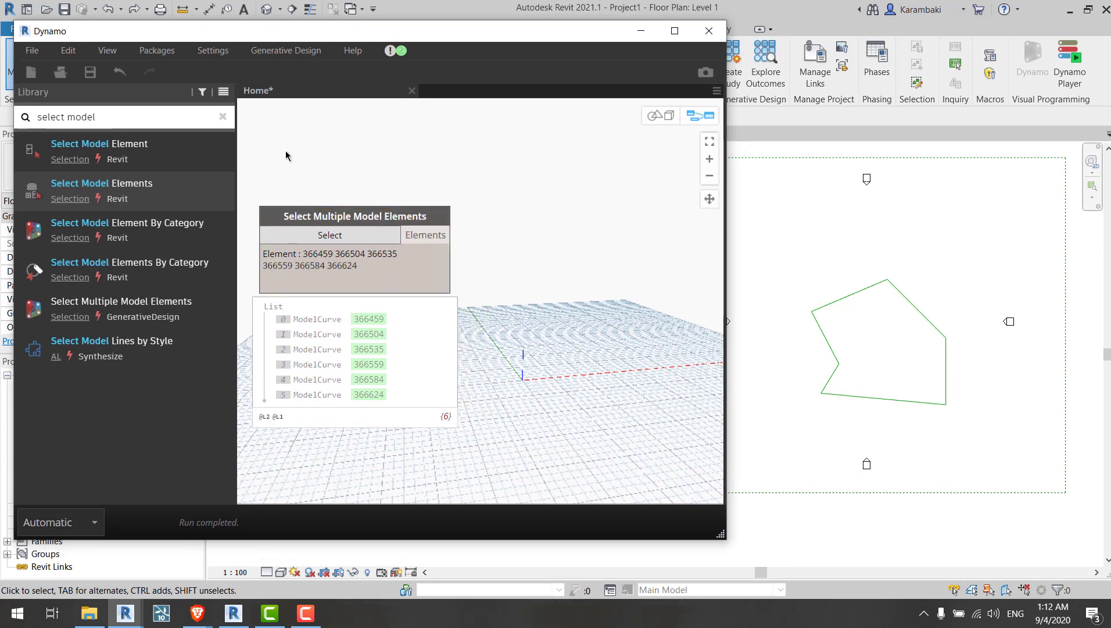
{"action": "key", "text": "ctrl+a"}
{"action": "type", "text": "curve"}
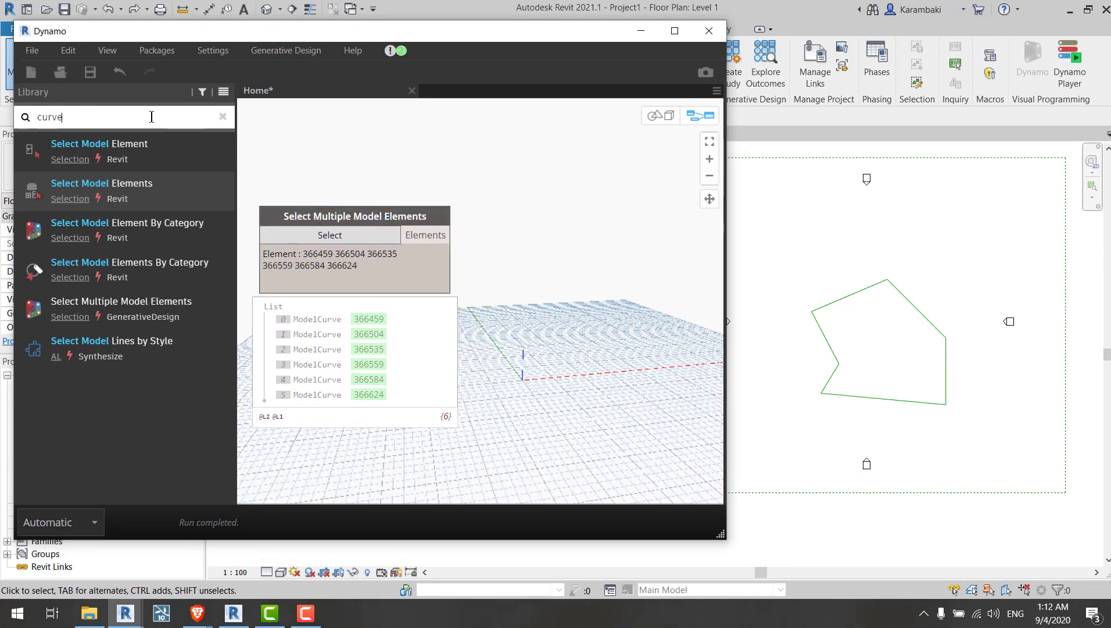
{"action": "key", "text": "ctrl+a"}
{"action": "type", "text": "elememt"}
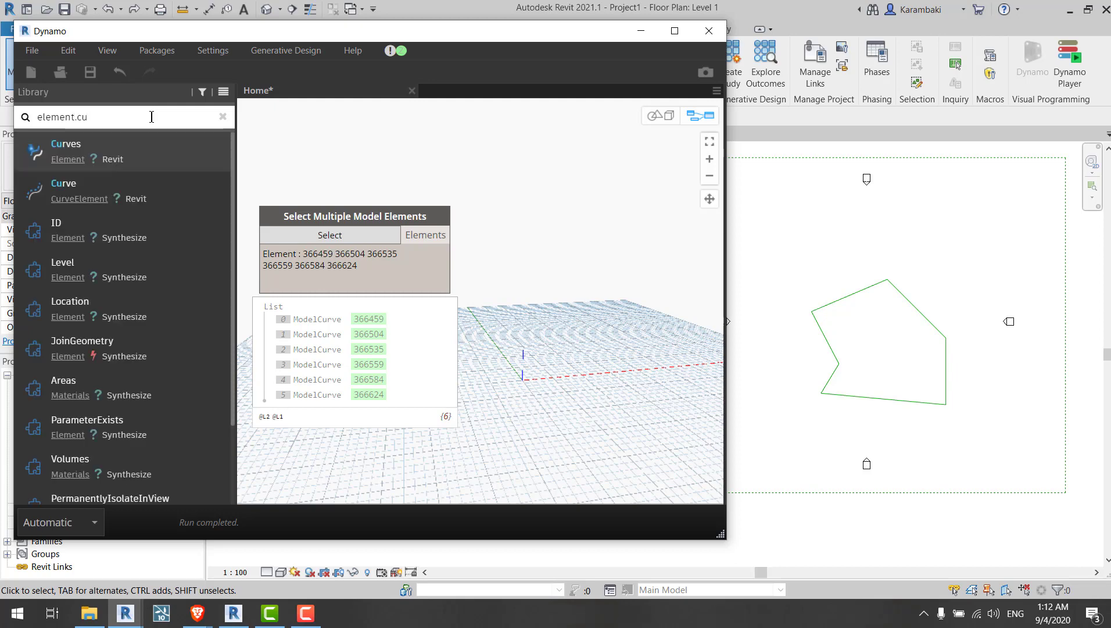
{"action": "left_click", "coordinate": [166, 153]}
{"action": "left_click", "coordinate": [511, 368]}
{"action": "left_click", "coordinate": [439, 236]}
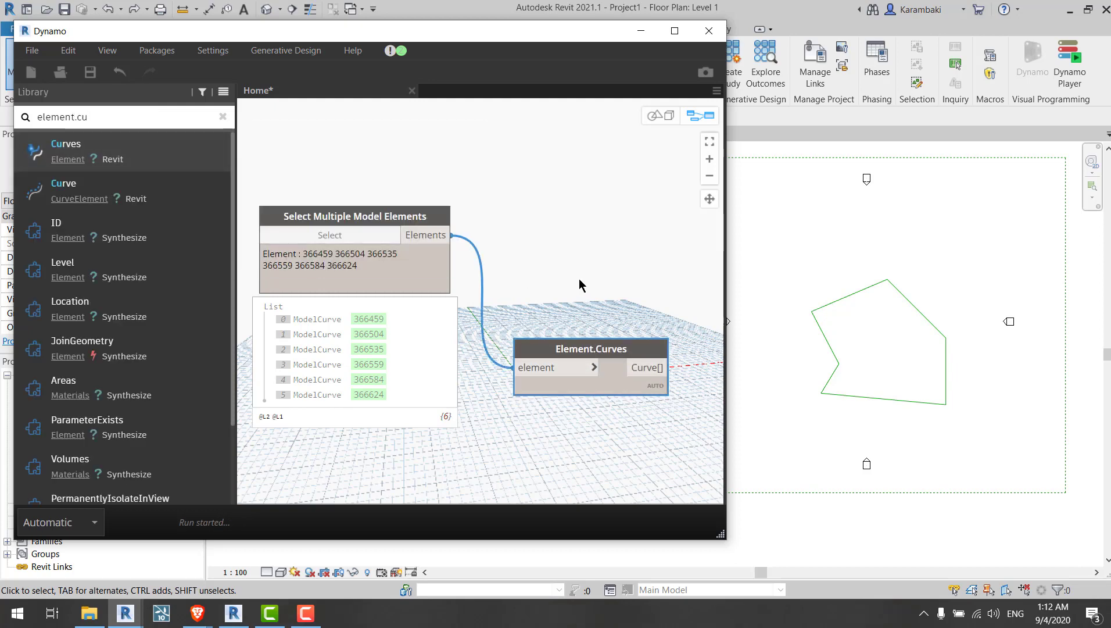
Step: Add a List.Flatten node and wire the Element.Curves curve output into its list input
{"action": "middle_click_drag", "start_coordinate": [579, 278], "coordinate": [496, 241]}
{"action": "left_click", "coordinate": [123, 111]}
{"action": "key", "text": "ctrl+a"}
{"action": "type", "text": "f"}
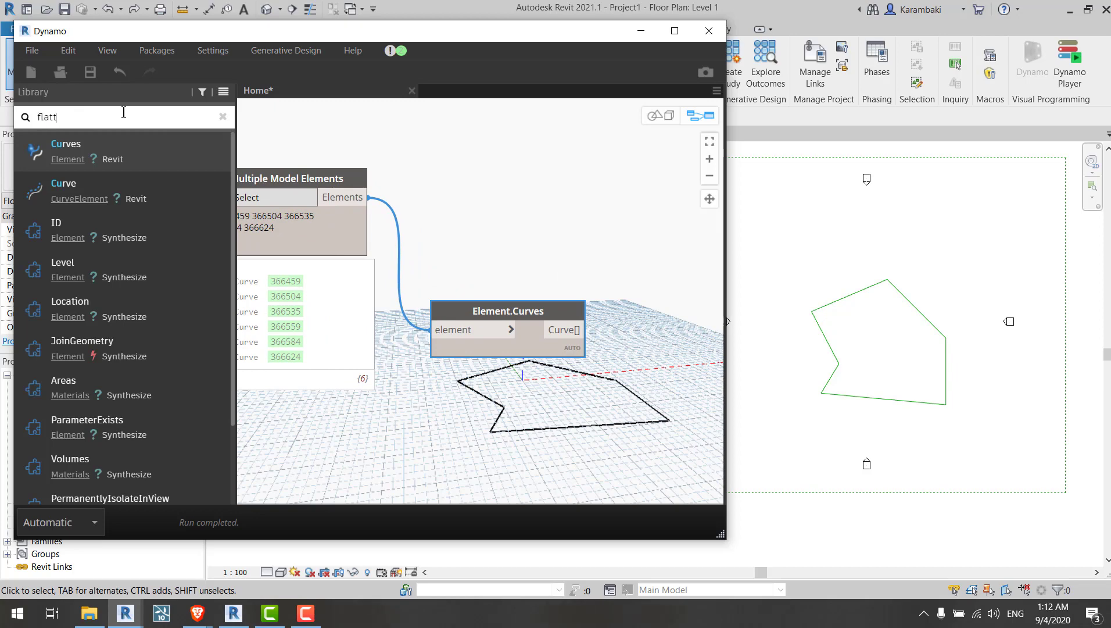
{"action": "type", "text": "latt"}
{"action": "left_click", "coordinate": [66, 150]}
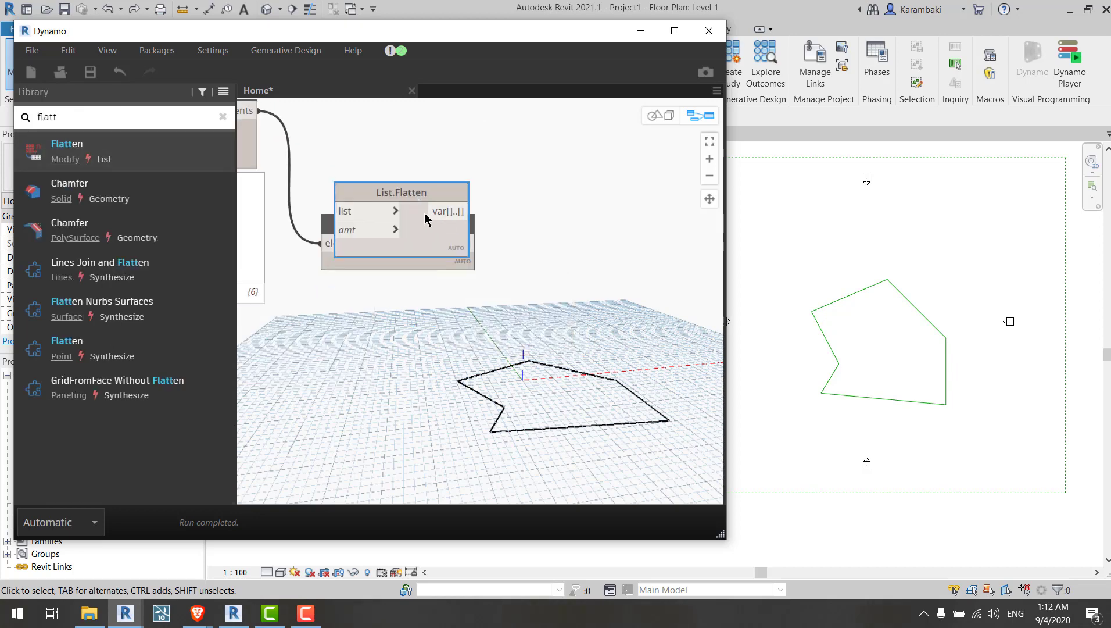
{"action": "left_click", "coordinate": [474, 275]}
{"action": "left_click_drag", "start_coordinate": [419, 235], "coordinate": [629, 225]}
{"action": "left_click", "coordinate": [466, 282]}
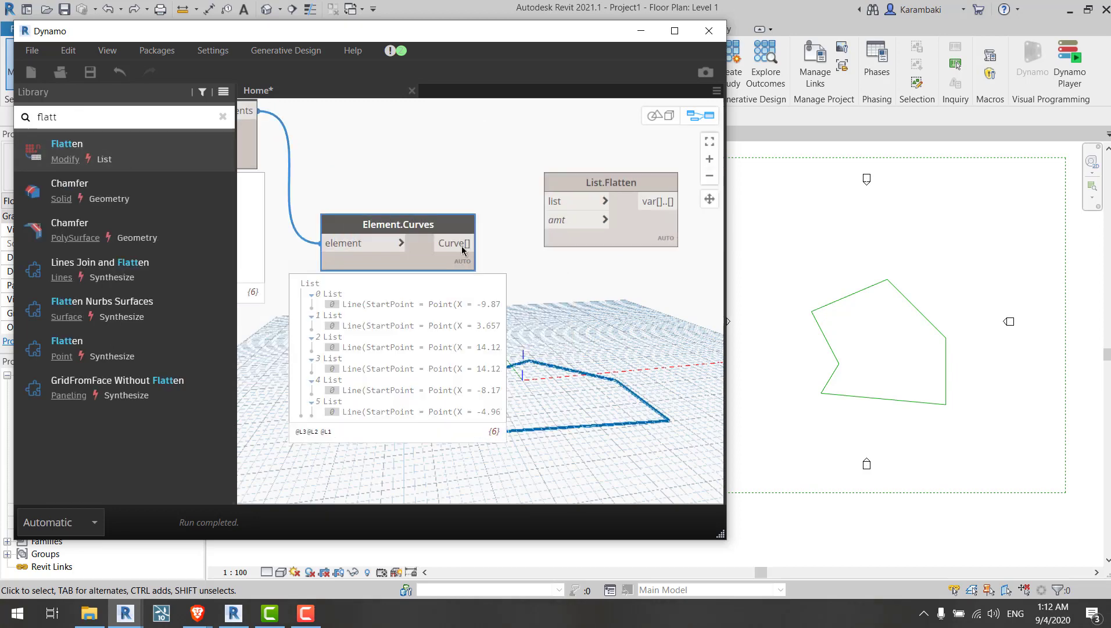
{"action": "left_click", "coordinate": [462, 246]}
{"action": "left_click", "coordinate": [558, 202]}
Step: Add a Curve.StartPoint node and feed it the flattened curve list
{"action": "middle_click_drag", "start_coordinate": [647, 297], "coordinate": [441, 286]}
{"action": "mouse_move", "coordinate": [457, 228]}
{"action": "left_click", "coordinate": [460, 247]}
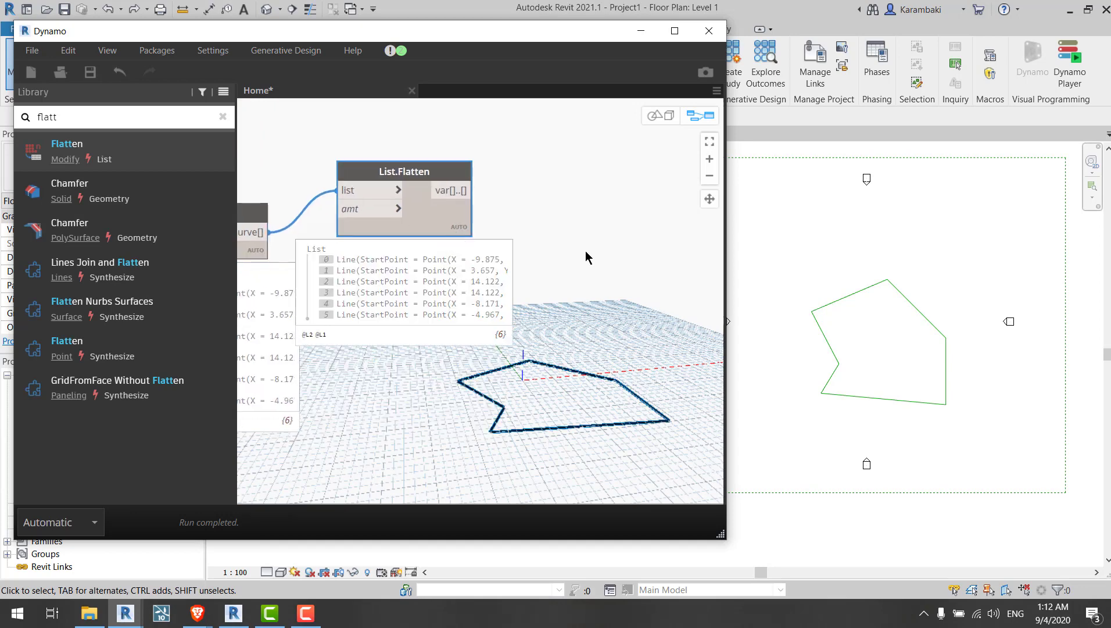
{"action": "left_click", "coordinate": [586, 257]}
{"action": "left_click_drag", "start_coordinate": [451, 231], "coordinate": [507, 232]}
{"action": "double_click", "coordinate": [134, 116]}
{"action": "type", "text": "start"}
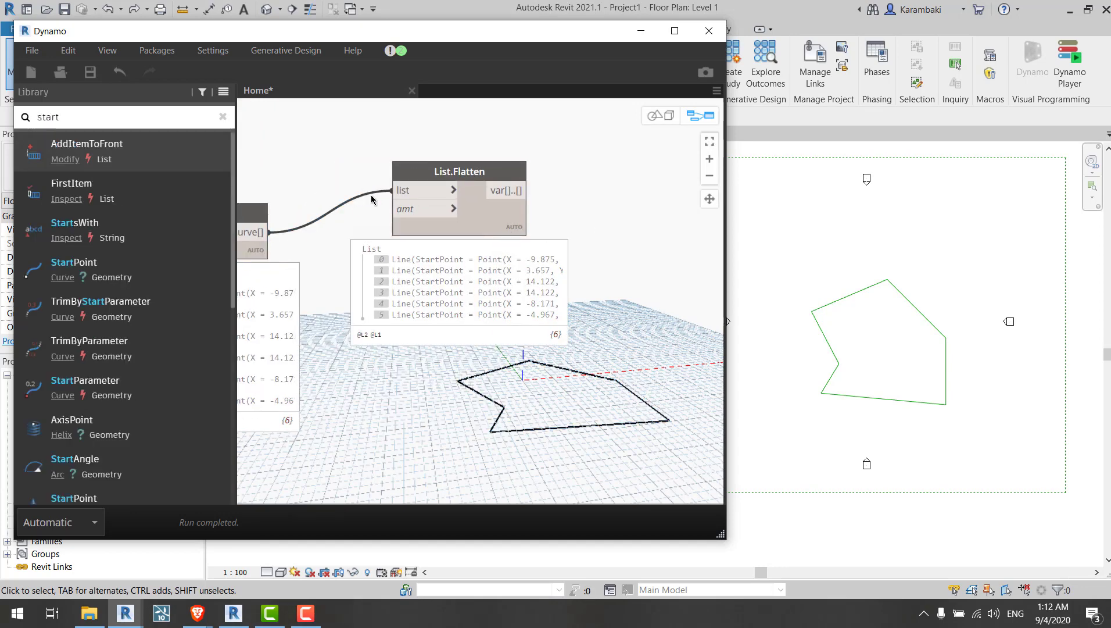
{"action": "middle_click_drag", "start_coordinate": [407, 209], "coordinate": [243, 201]}
{"action": "left_click", "coordinate": [74, 262]}
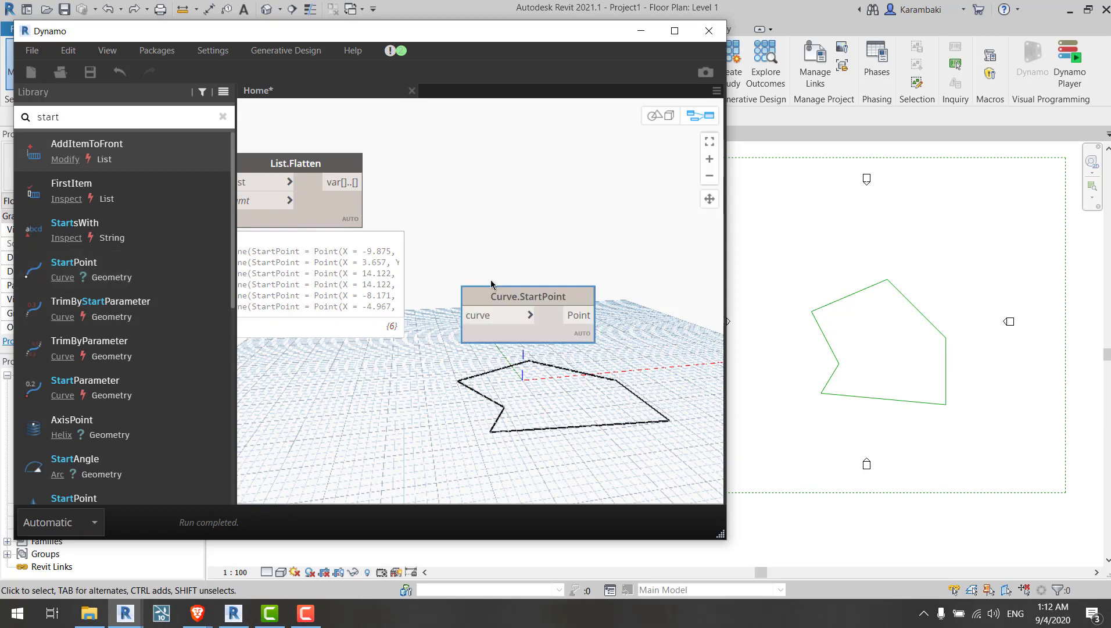
{"action": "left_click_drag", "start_coordinate": [468, 315], "coordinate": [358, 182]}
{"action": "middle_click_drag", "start_coordinate": [372, 183], "coordinate": [263, 124]}
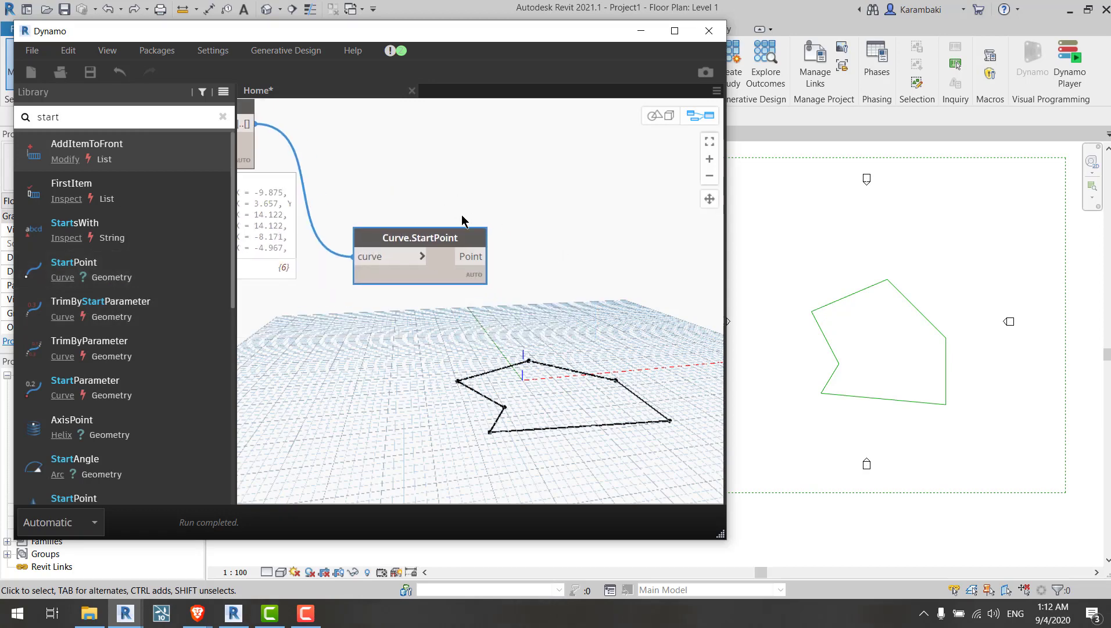
Step: Add a Polygon.ByPoints node and connect the curve start points to its points input
{"action": "double_click", "coordinate": [138, 117]}
{"action": "type", "text": "polyg"}
{"action": "left_click", "coordinate": [194, 348]}
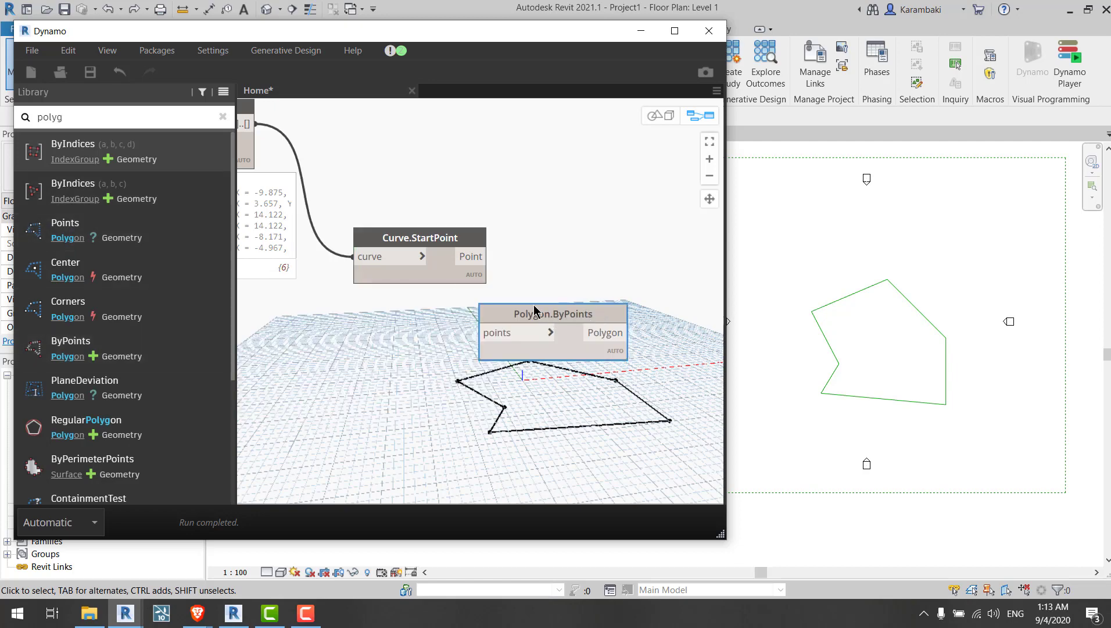
{"action": "left_click_drag", "start_coordinate": [496, 335], "coordinate": [573, 300]}
{"action": "left_click", "coordinate": [574, 301]}
{"action": "left_click", "coordinate": [486, 257]}
{"action": "middle_click_drag", "start_coordinate": [390, 354], "coordinate": [298, 352]}
{"action": "left_click", "coordinate": [587, 311]}
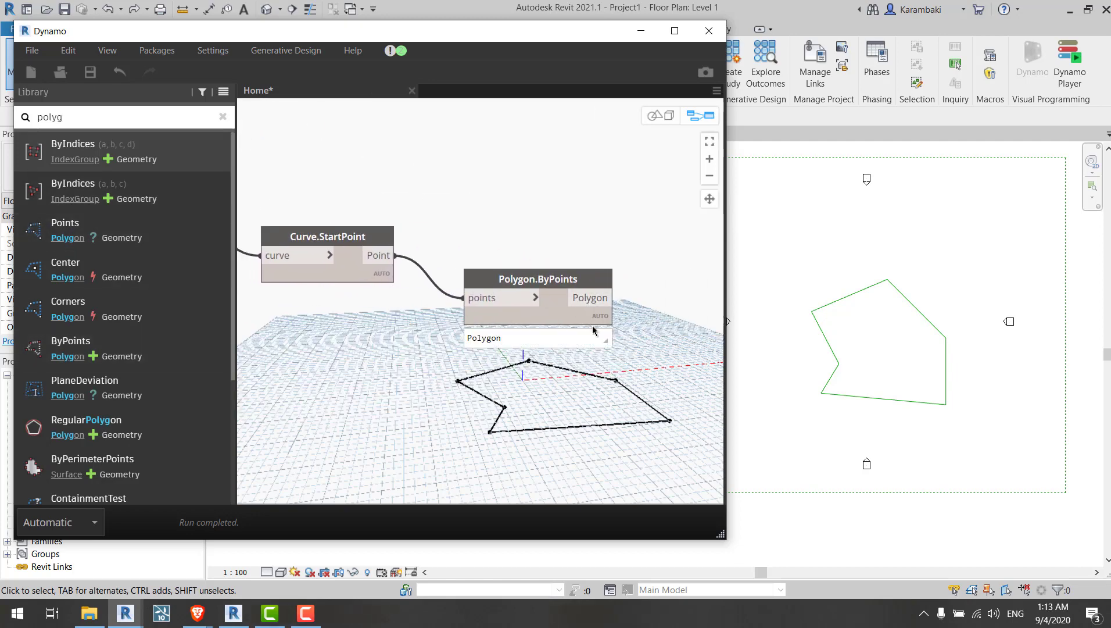
Step: Search the node library for segmentation nodes
{"action": "middle_click_drag", "start_coordinate": [405, 170], "coordinate": [561, 189]}
{"action": "key", "text": "ctrl+a"}
{"action": "type", "text": "s"}
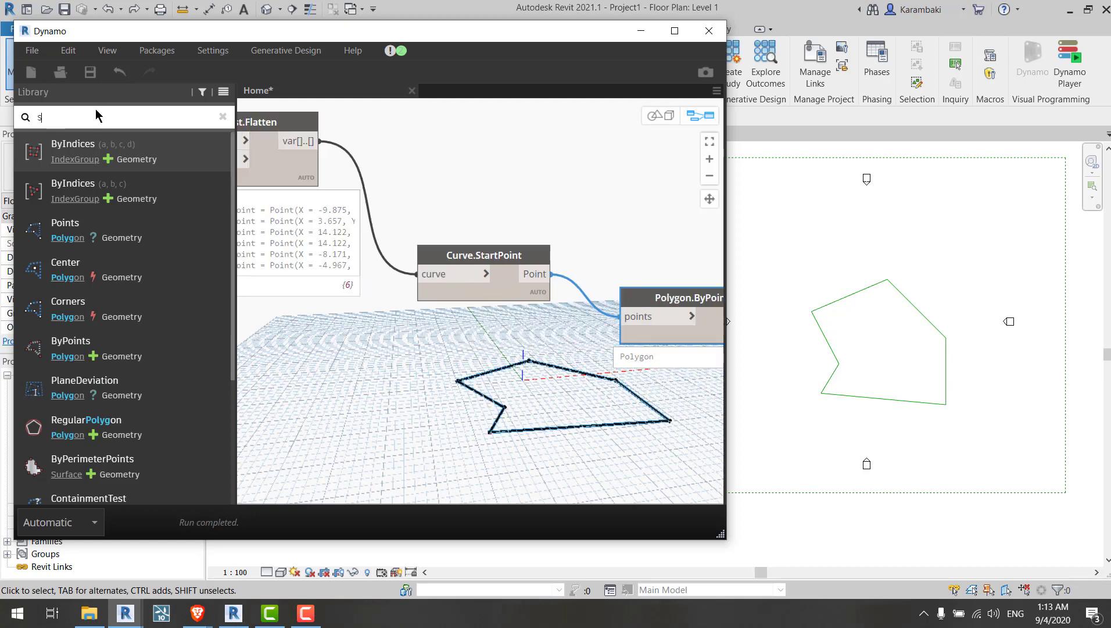
{"action": "type", "text": "egmen"}
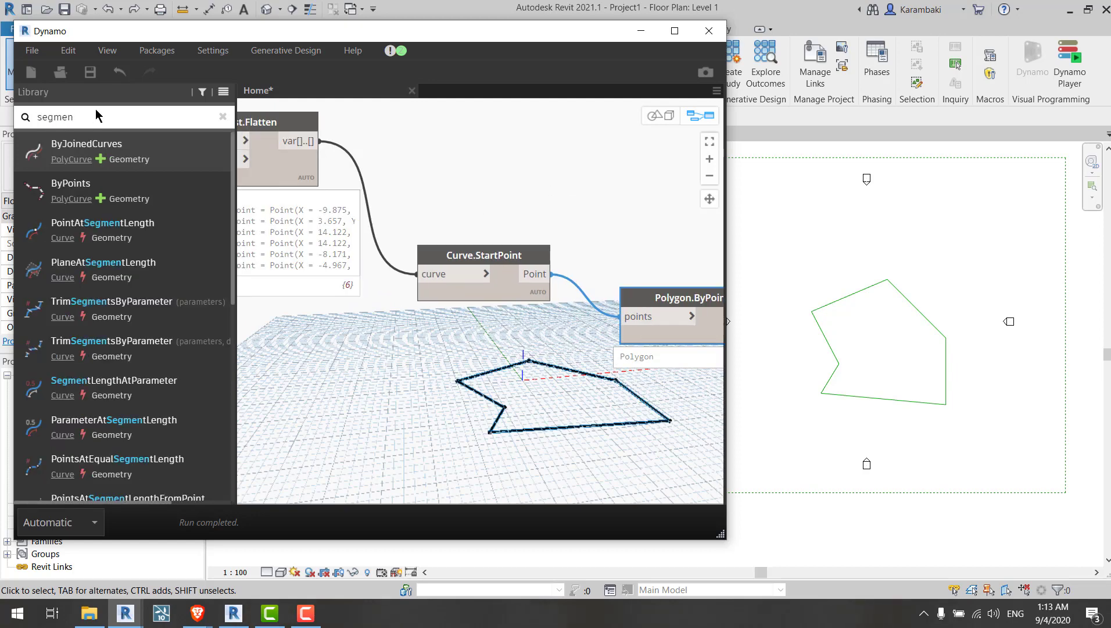
{"action": "type", "text": "ta"}
{"action": "scroll", "coordinate": [174, 302], "scroll_direction": "down", "scroll_amount": 6}
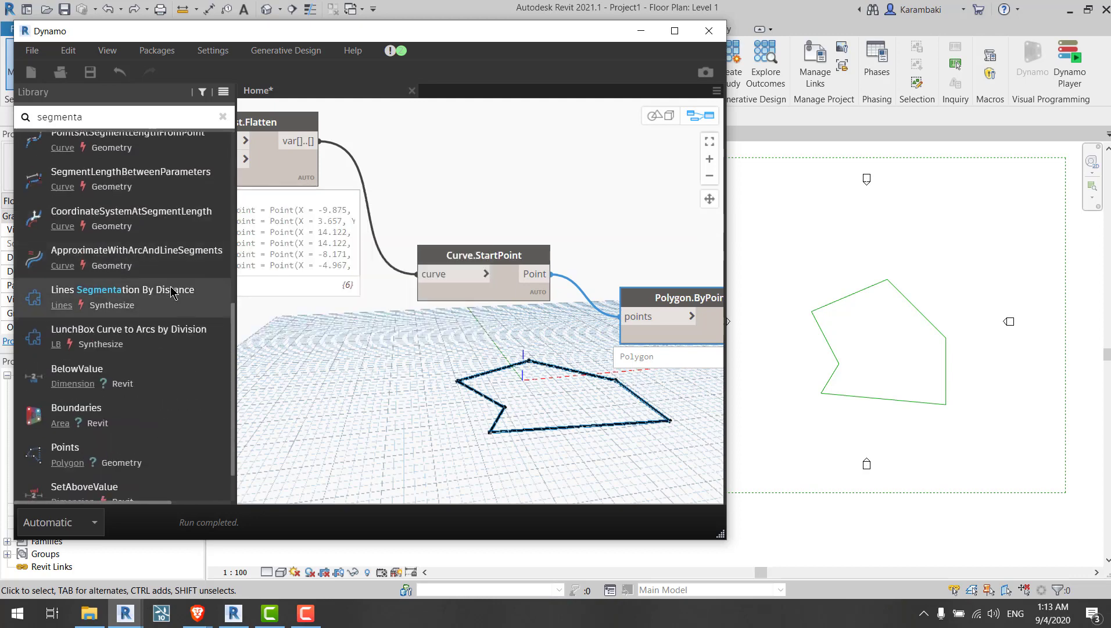
{"action": "key", "text": "ctrl+a"}
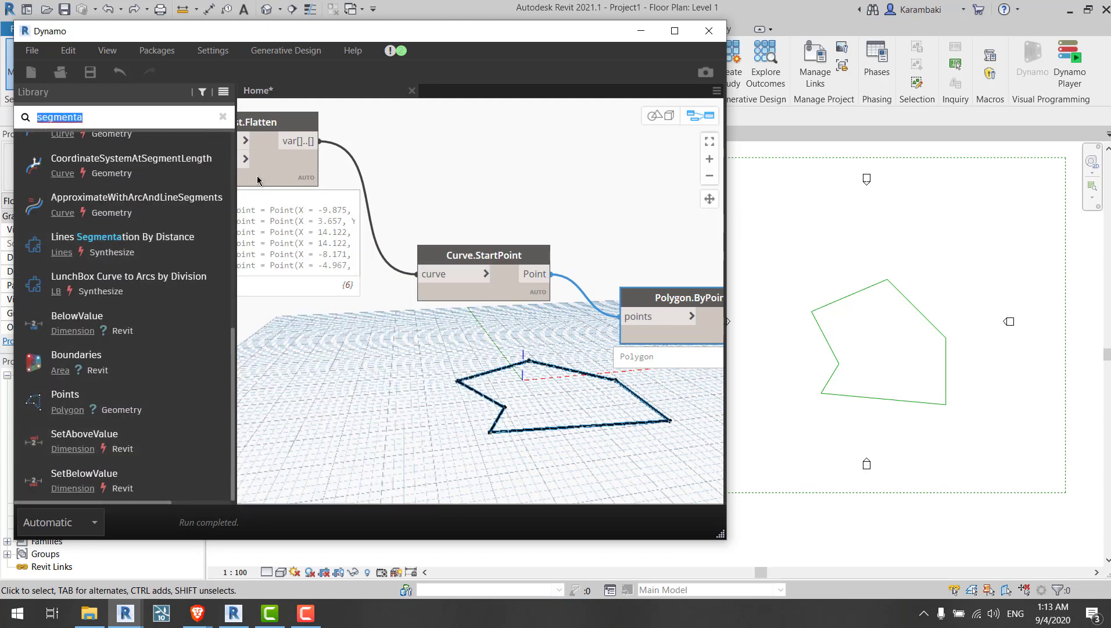
{"action": "left_click_drag", "start_coordinate": [180, 256], "coordinate": [417, 340]}
{"action": "key", "text": "Delete"}
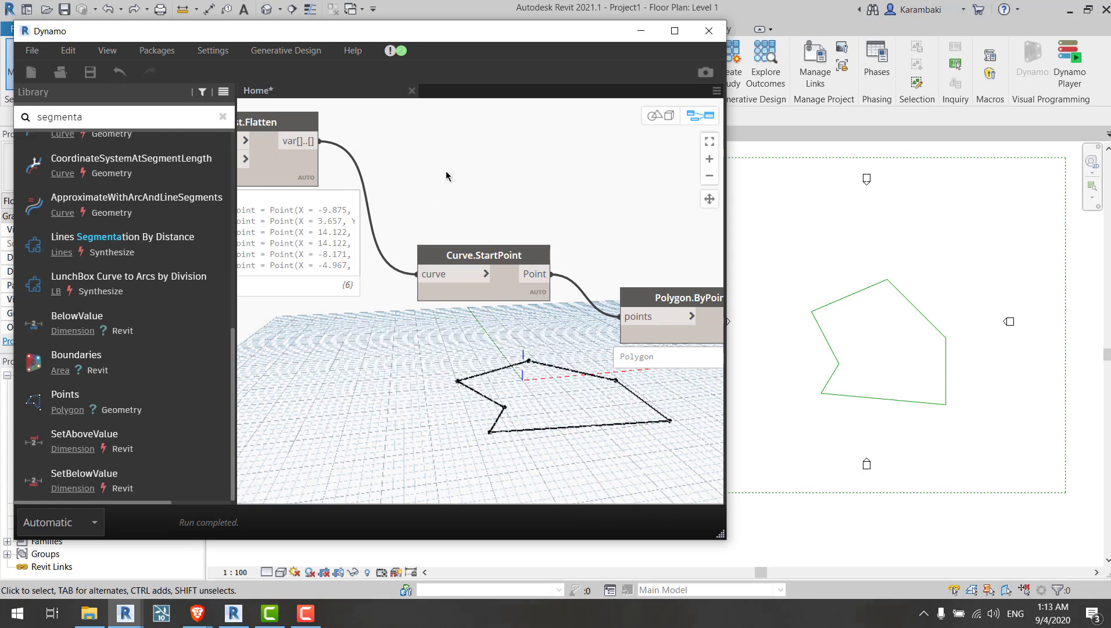
Step: Add a Polygon.Center node and connect the polygon from Polygon.ByPoints to its polygon input
{"action": "middle_click_drag", "start_coordinate": [446, 174], "coordinate": [250, 111]}
{"action": "middle_click_drag", "start_coordinate": [856, 293], "coordinate": [840, 260]}
{"action": "middle_click_drag", "start_coordinate": [897, 297], "coordinate": [930, 250]}
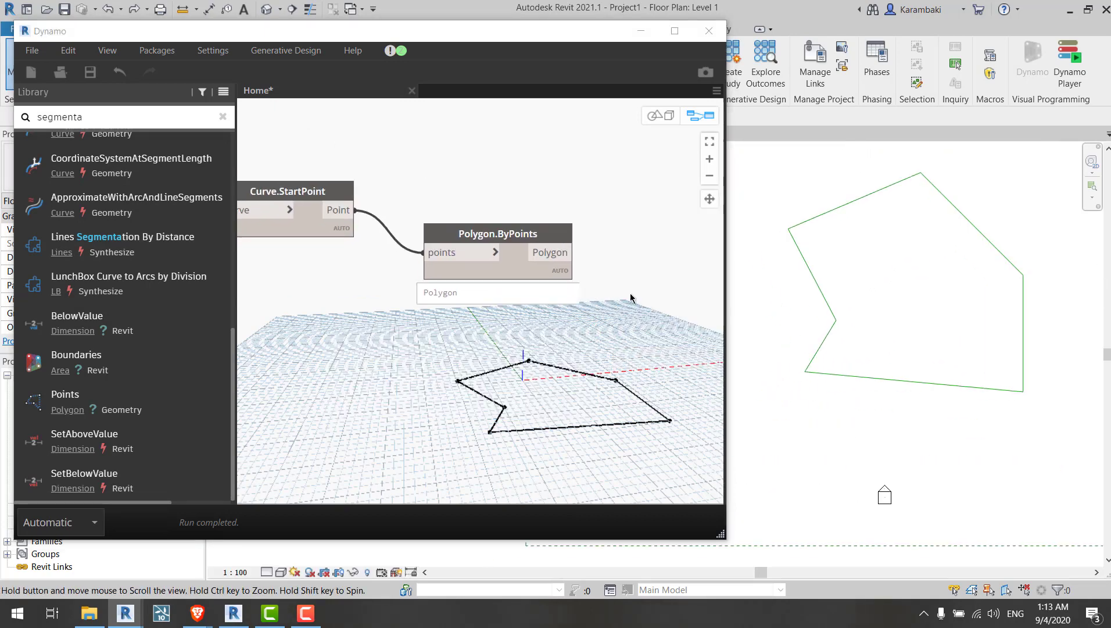
{"action": "left_click_drag", "start_coordinate": [511, 259], "coordinate": [499, 255]}
{"action": "left_click", "coordinate": [624, 295]}
{"action": "middle_click_drag", "start_coordinate": [625, 300], "coordinate": [604, 284]}
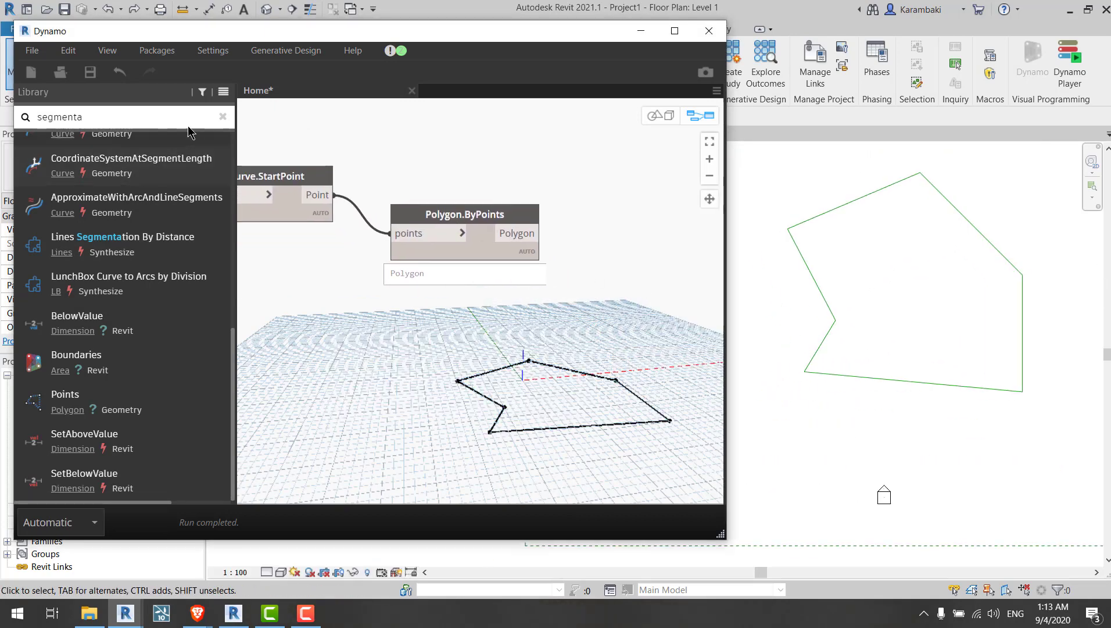
{"action": "left_click", "coordinate": [186, 110]}
{"action": "type", "text": "center"}
{"action": "mouse_move", "coordinate": [156, 189]}
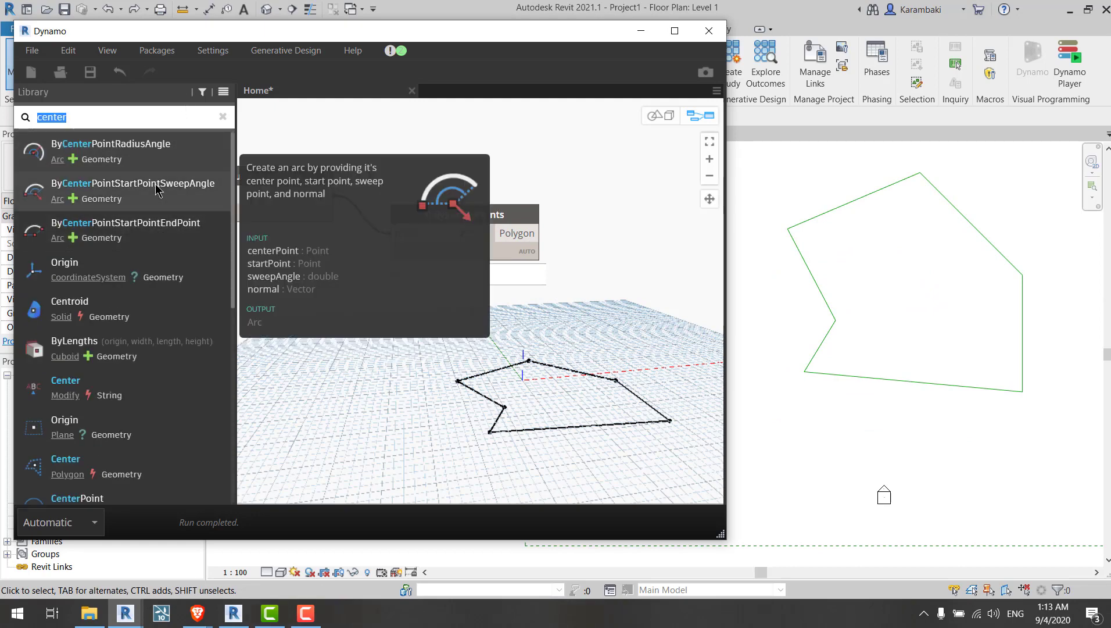
{"action": "left_click", "coordinate": [135, 482]}
{"action": "left_click", "coordinate": [536, 233]}
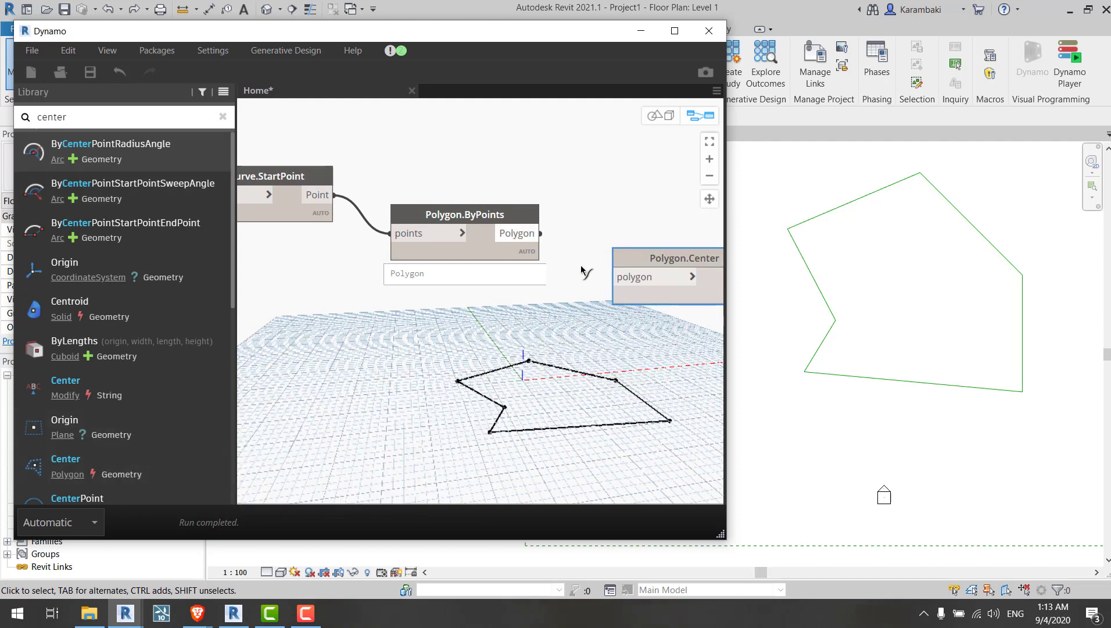
{"action": "left_click", "coordinate": [624, 276]}
Step: Add a Geometry.Translate node and connect the Polygon.Center point output to its geometry input
{"action": "middle_click_drag", "start_coordinate": [650, 366], "coordinate": [476, 340]}
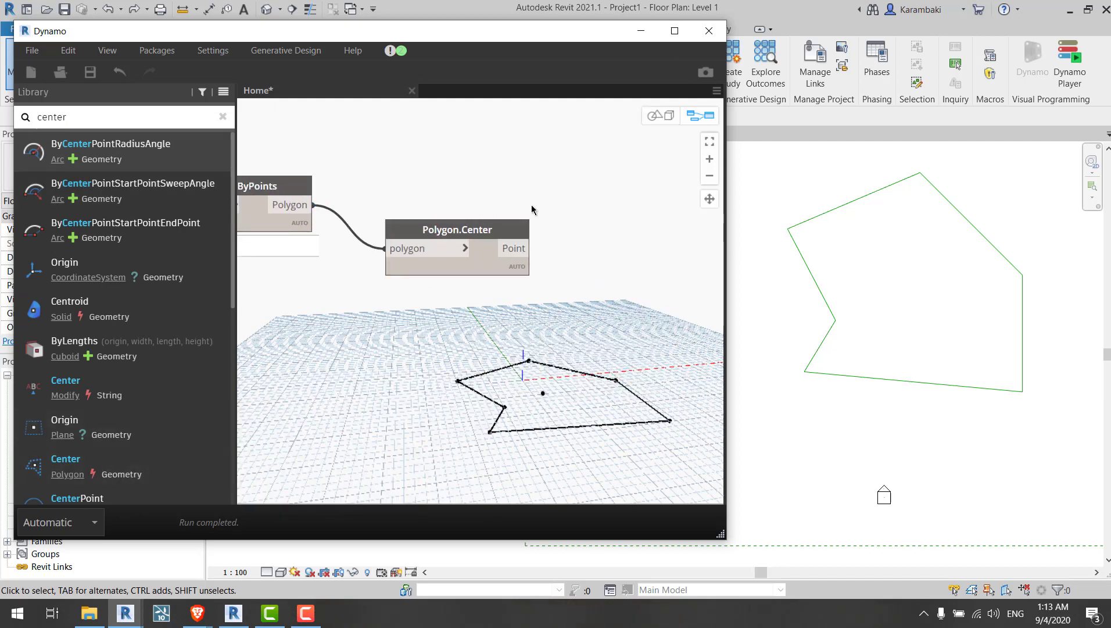
{"action": "middle_click_drag", "start_coordinate": [532, 210], "coordinate": [567, 209]}
{"action": "double_click", "coordinate": [99, 116]}
{"action": "middle_click_drag", "start_coordinate": [671, 361], "coordinate": [581, 347]}
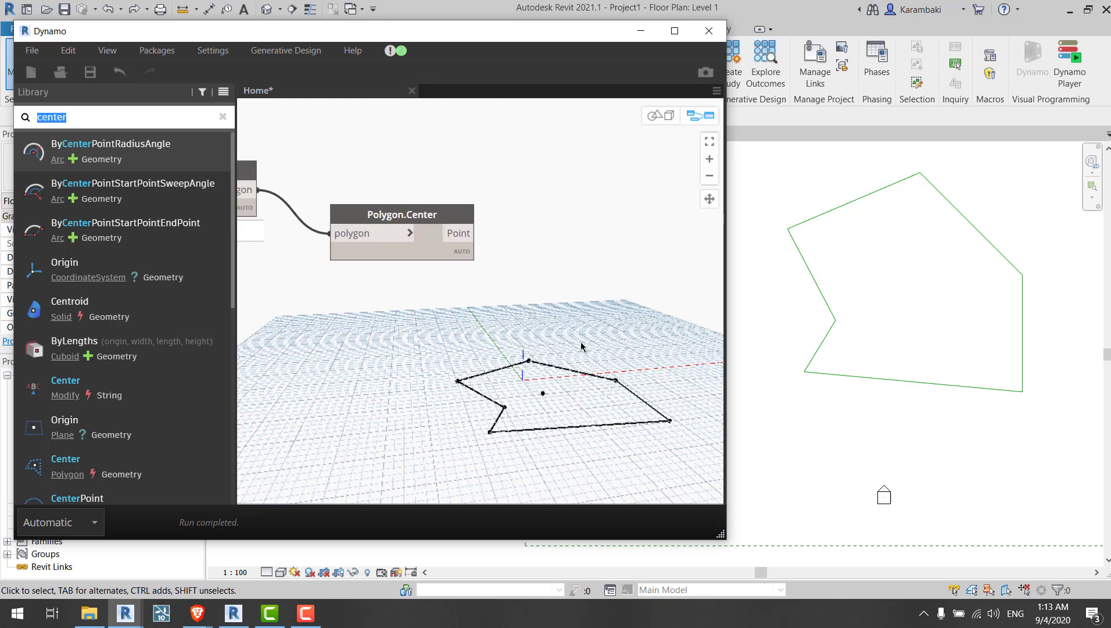
{"action": "left_click", "coordinate": [543, 395]}
{"action": "left_click_drag", "start_coordinate": [556, 409], "coordinate": [556, 409]}
{"action": "middle_click_drag", "start_coordinate": [504, 389], "coordinate": [533, 370]}
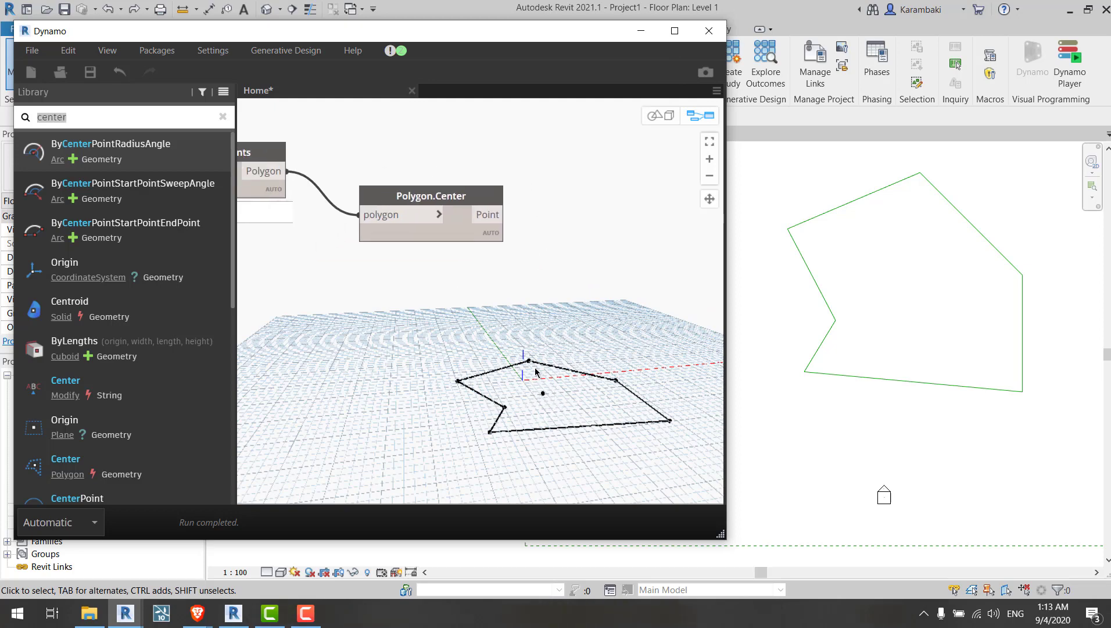
{"action": "left_click", "coordinate": [163, 121]}
{"action": "type", "text": "trans"}
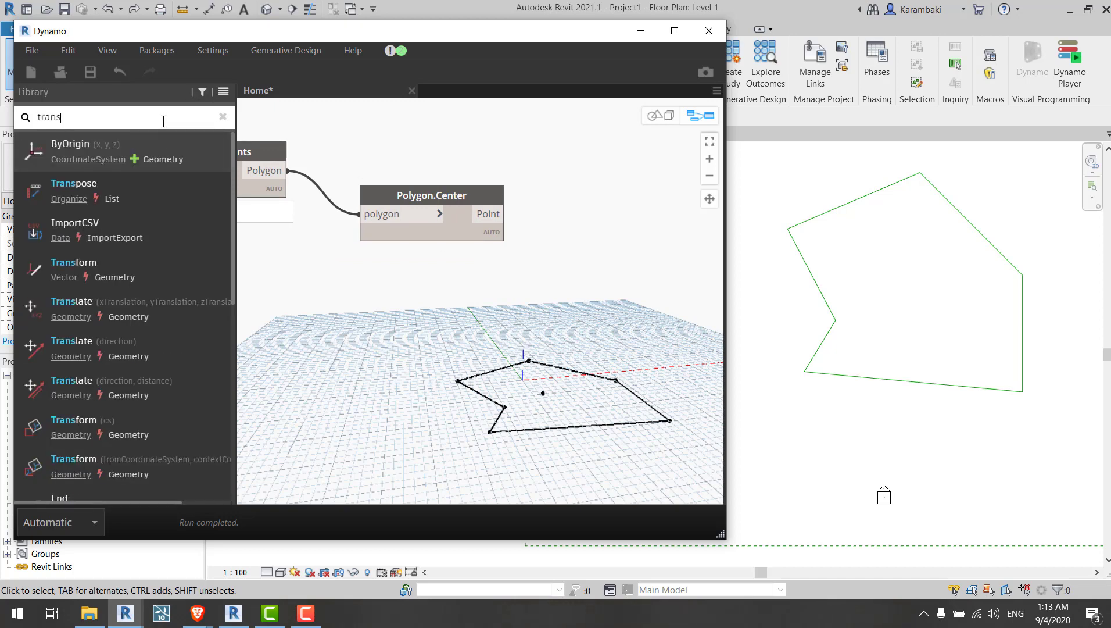
{"action": "left_click", "coordinate": [175, 311]}
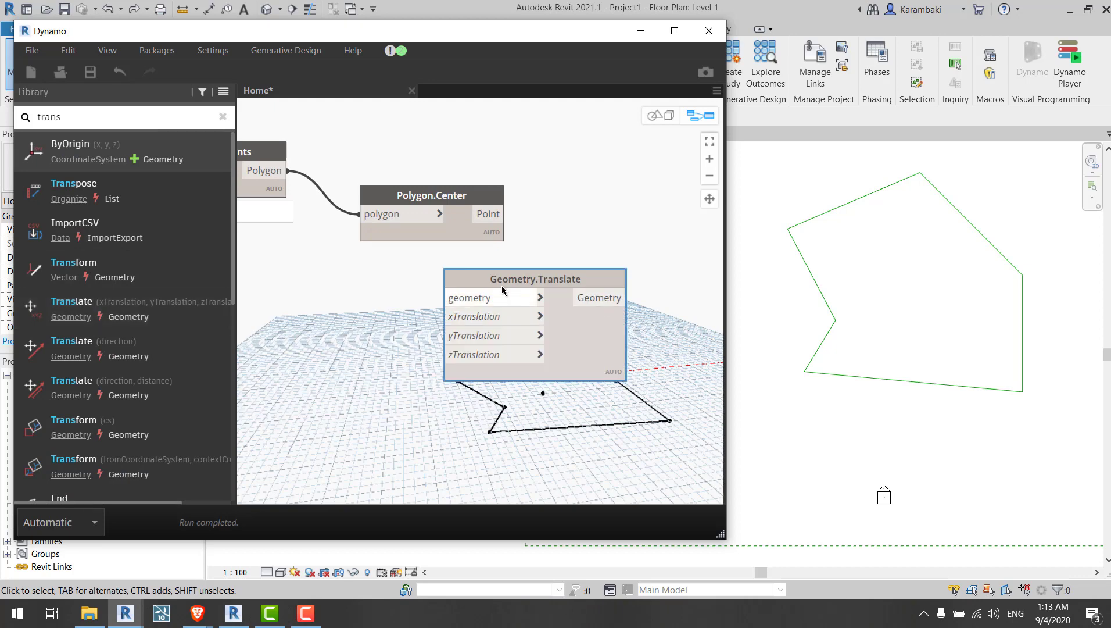
{"action": "left_click", "coordinate": [501, 216]}
{"action": "left_click", "coordinate": [560, 264]}
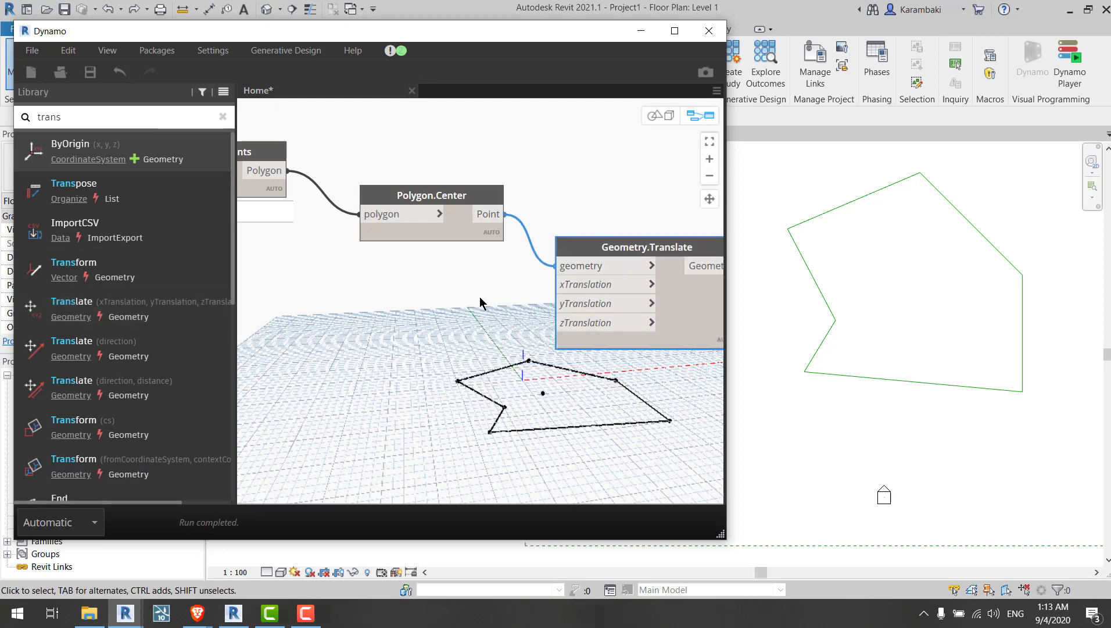
Step: Search the library for number and add a Number Slider node to the canvas
{"action": "middle_click_drag", "start_coordinate": [511, 355], "coordinate": [462, 331]}
{"action": "left_click_drag", "start_coordinate": [645, 308], "coordinate": [660, 293]}
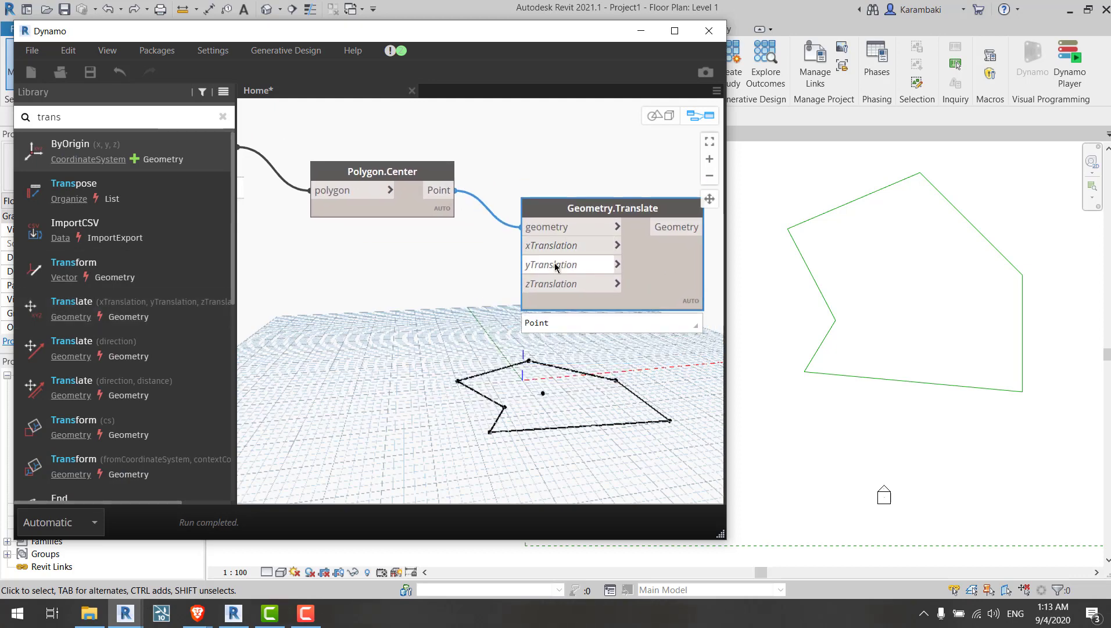
{"action": "middle_click_drag", "start_coordinate": [456, 355], "coordinate": [526, 322]}
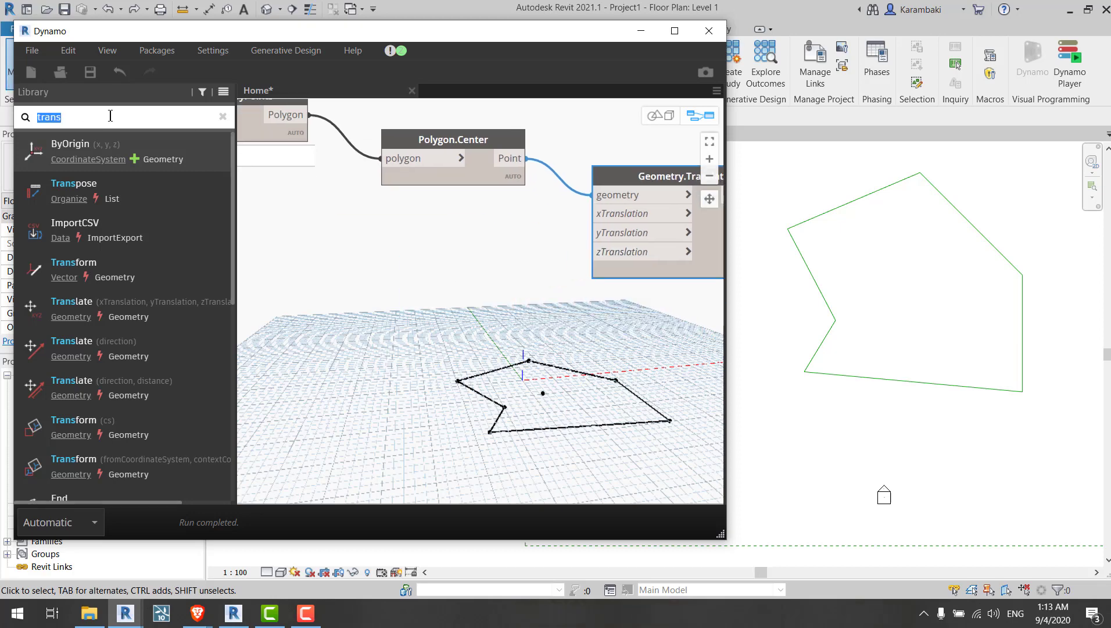
{"action": "type", "text": "number"}
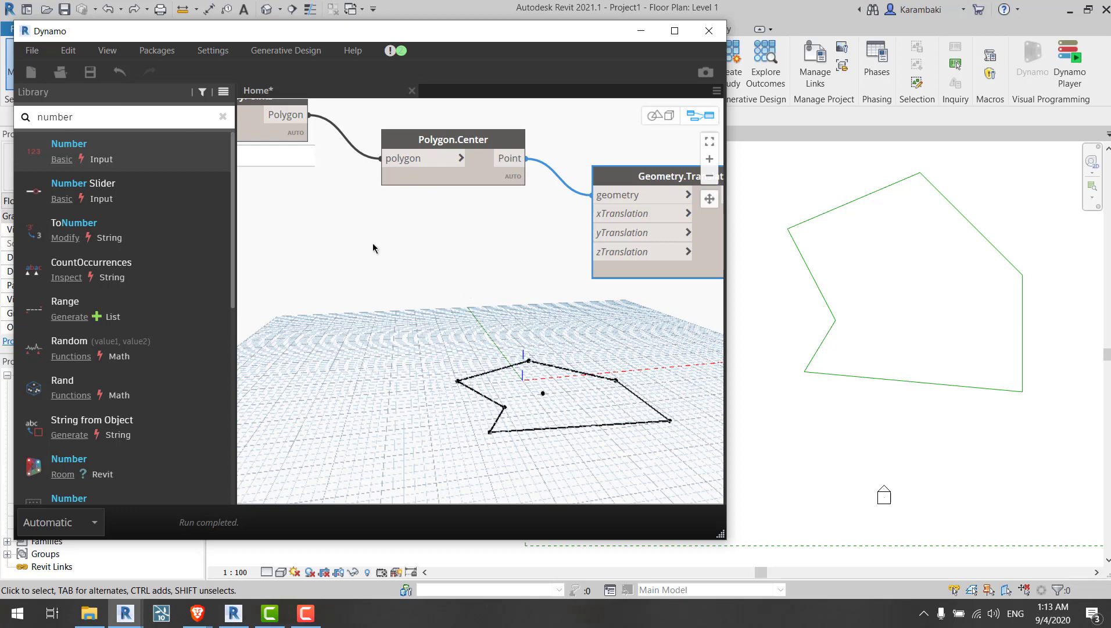
{"action": "middle_click_drag", "start_coordinate": [353, 246], "coordinate": [789, 382]}
{"action": "middle_click_drag", "start_coordinate": [278, 265], "coordinate": [853, 372]}
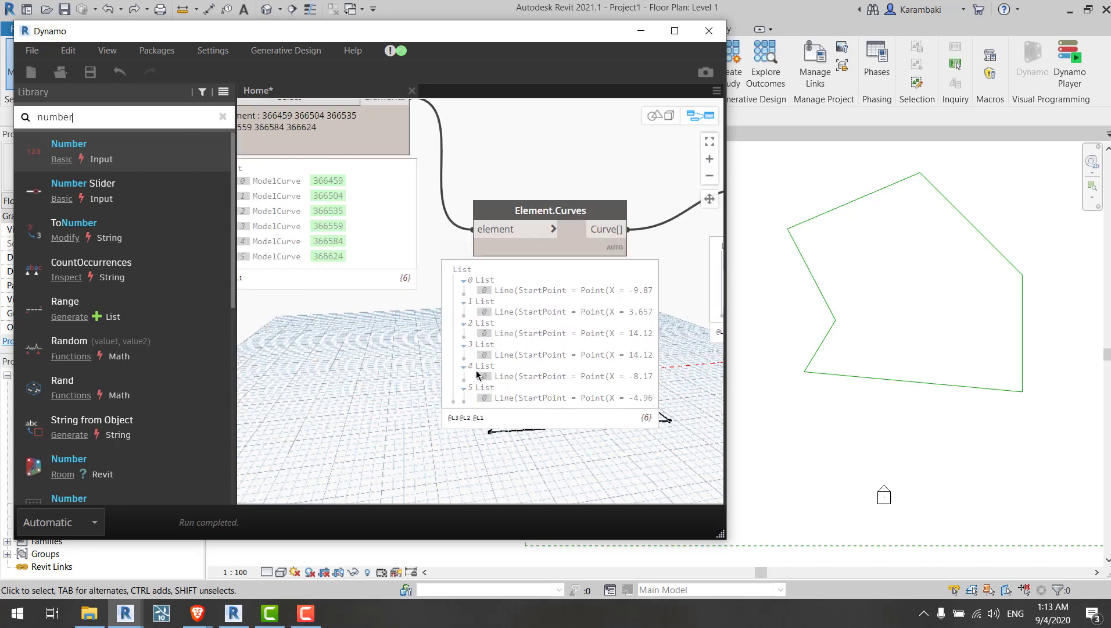
{"action": "middle_click_drag", "start_coordinate": [318, 136], "coordinate": [491, 244]}
{"action": "left_click_drag", "start_coordinate": [490, 243], "coordinate": [436, 243]}
{"action": "middle_click_drag", "start_coordinate": [659, 313], "coordinate": [318, 183]}
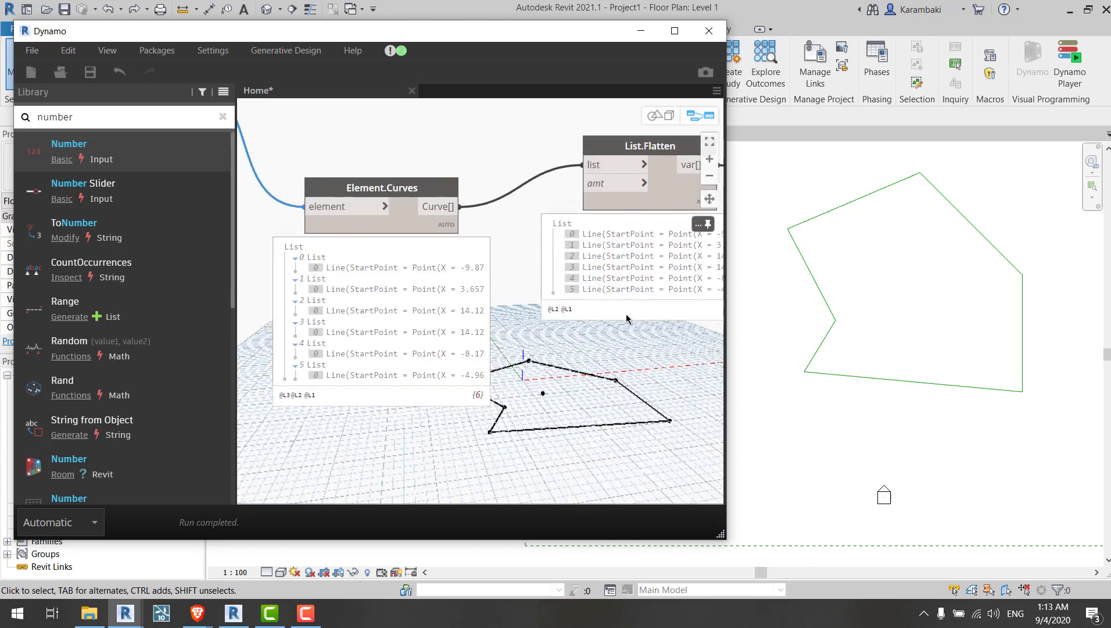
{"action": "middle_click_drag", "start_coordinate": [627, 319], "coordinate": [276, 273]}
{"action": "middle_click_drag", "start_coordinate": [522, 396], "coordinate": [82, 258]}
{"action": "middle_click_drag", "start_coordinate": [480, 382], "coordinate": [524, 385]}
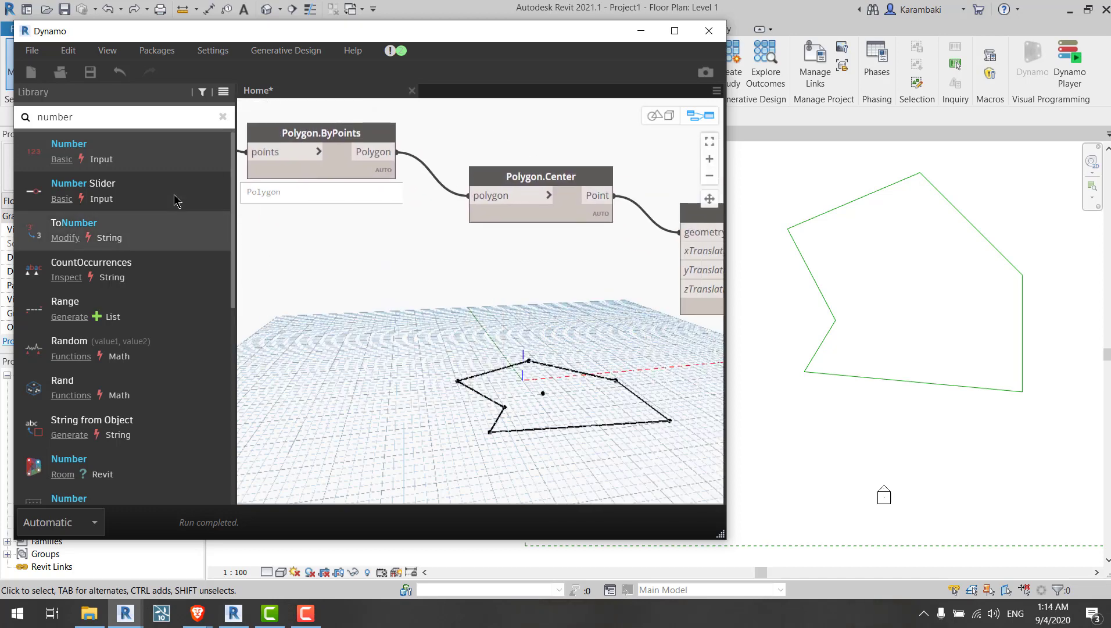
{"action": "left_click", "coordinate": [178, 200]}
{"action": "middle_click_drag", "start_coordinate": [501, 331], "coordinate": [375, 295]}
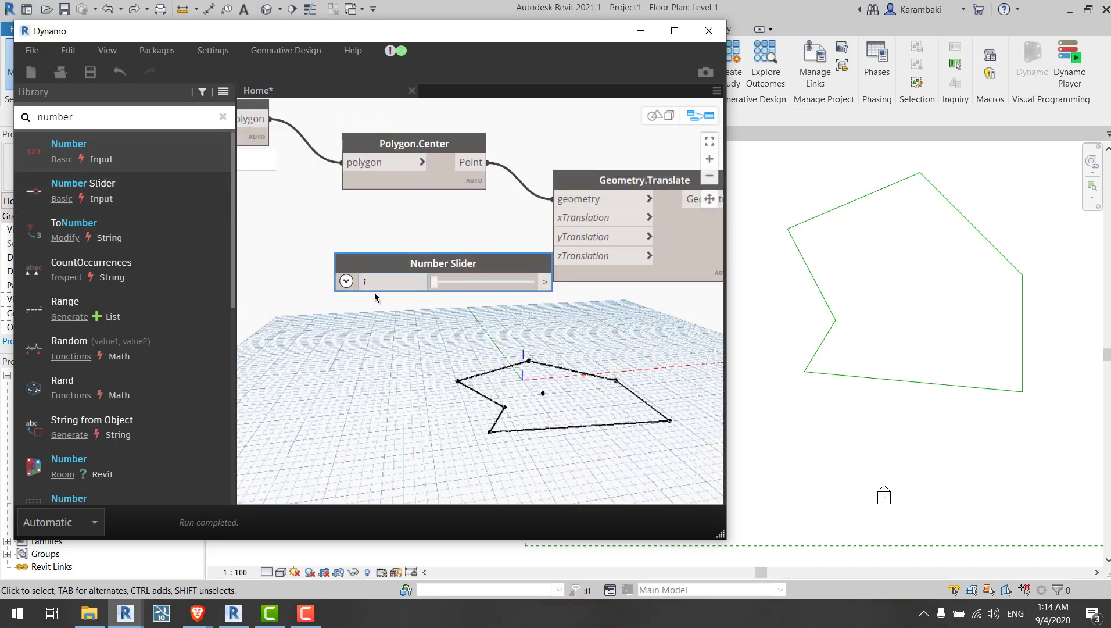
Step: Add a Number node to the canvas beside the polygon preview
{"action": "left_click", "coordinate": [122, 149]}
{"action": "left_click_drag", "start_coordinate": [503, 379], "coordinate": [456, 353]}
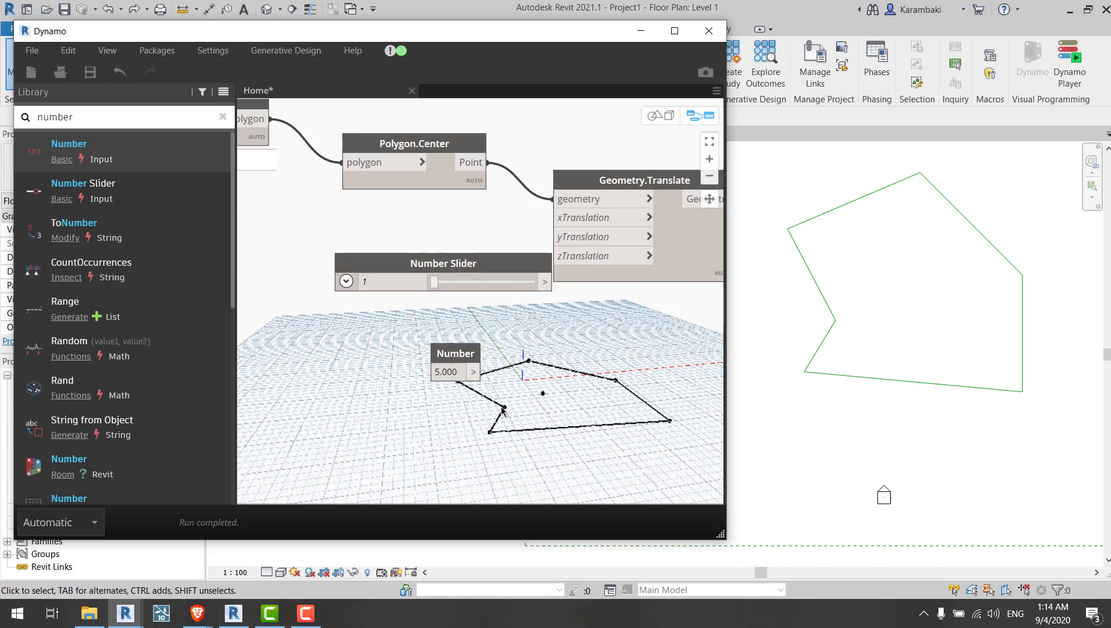
{"action": "scroll", "coordinate": [503, 412], "scroll_direction": "up", "scroll_amount": 5}
{"action": "scroll", "coordinate": [352, 263], "scroll_direction": "up", "scroll_amount": 3}
{"action": "left_click", "coordinate": [402, 357]}
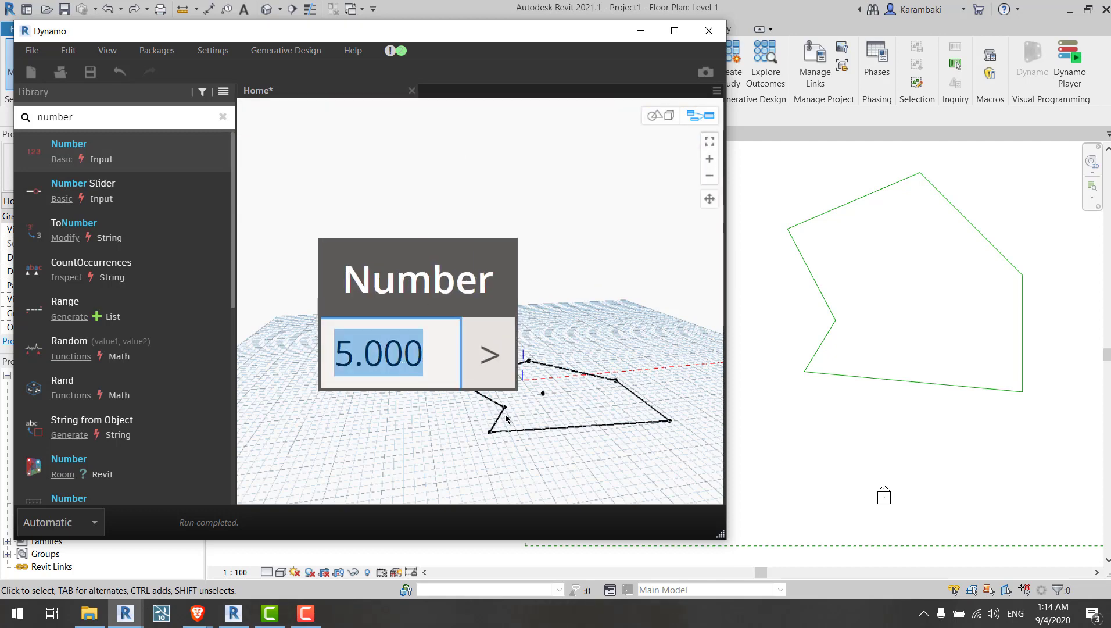
{"action": "scroll", "coordinate": [561, 439], "scroll_direction": "down", "scroll_amount": 6}
{"action": "scroll", "coordinate": [459, 343], "scroll_direction": "up", "scroll_amount": 3}
{"action": "left_click", "coordinate": [355, 293]}
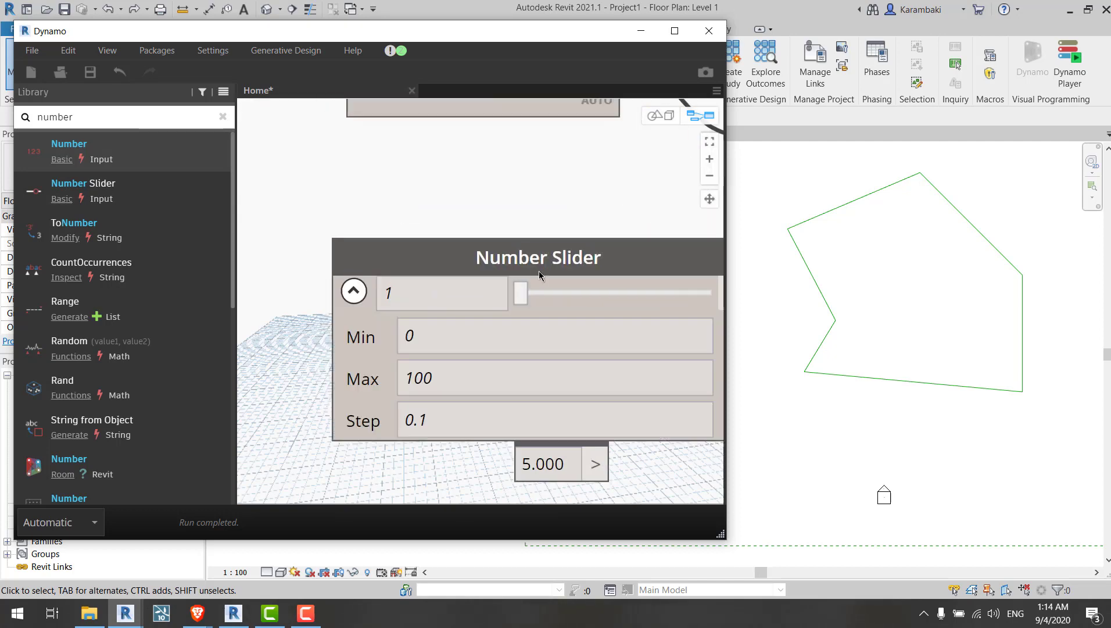
Step: Set the Number Slider's minimum to -100 and slide its value to about -14.7
{"action": "left_click_drag", "start_coordinate": [539, 271], "coordinate": [443, 220]}
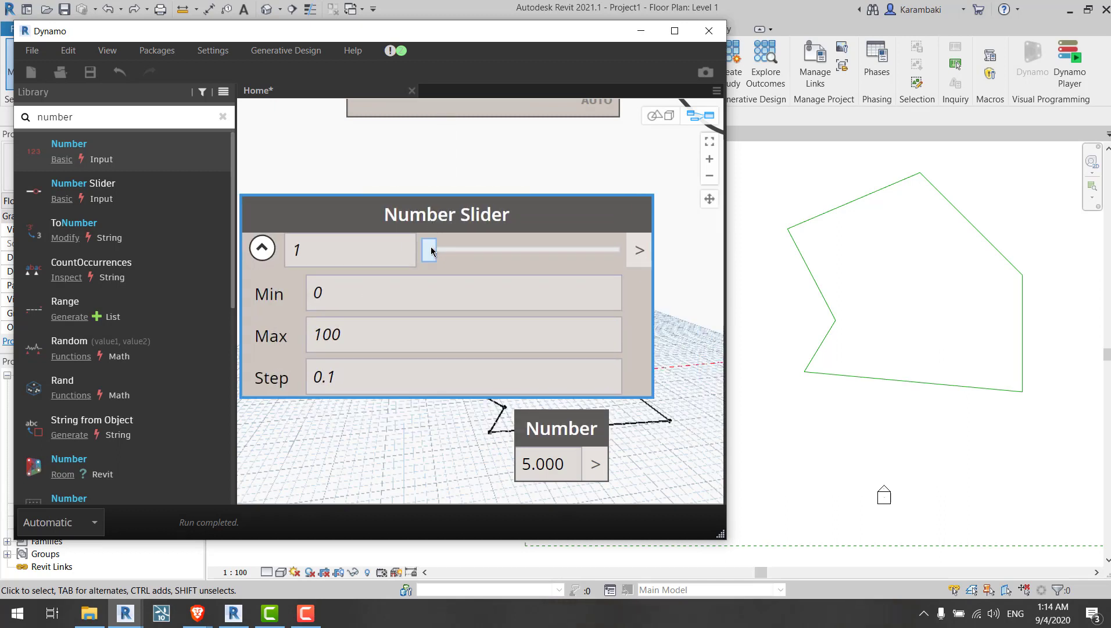
{"action": "mouse_move", "coordinate": [432, 250]}
{"action": "left_mouse_down"}
{"action": "mouse_move", "coordinate": [612, 250]}
{"action": "mouse_move", "coordinate": [444, 258]}
{"action": "left_mouse_up"}
{"action": "left_click", "coordinate": [376, 296]}
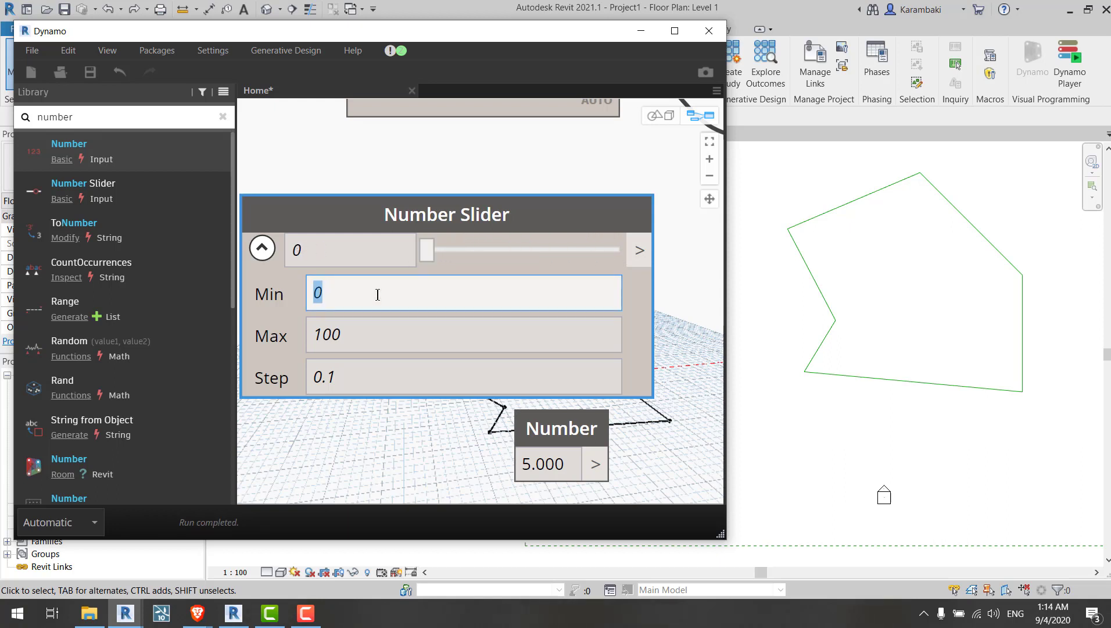
{"action": "type", "text": "-100"}
{"action": "key", "text": "Return"}
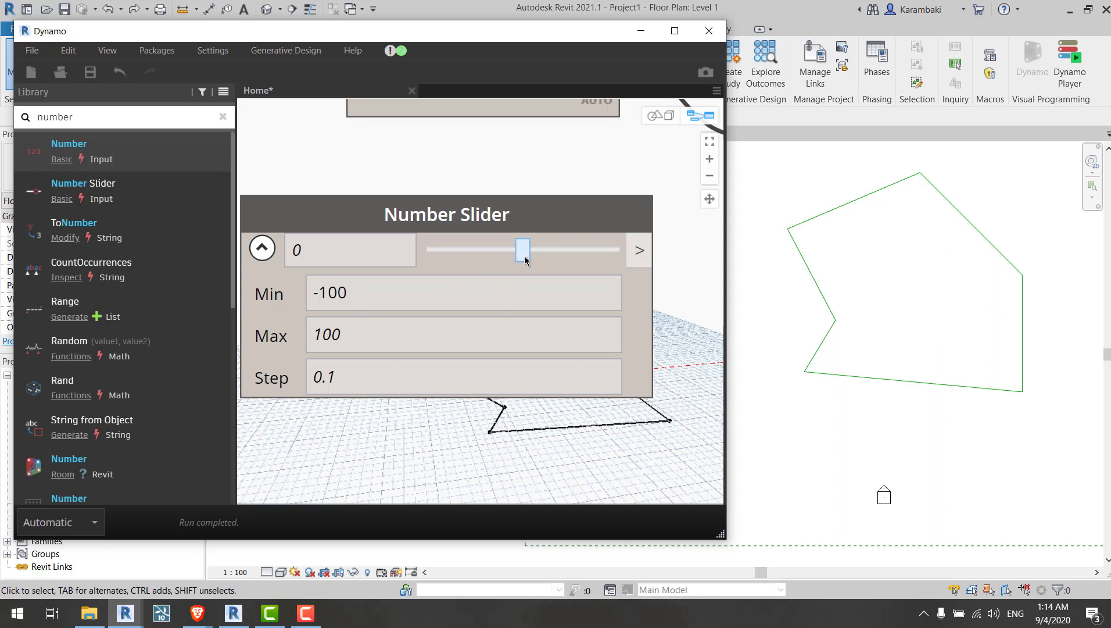
{"action": "mouse_move", "coordinate": [525, 260]}
{"action": "left_mouse_down"}
{"action": "mouse_move", "coordinate": [616, 260]}
{"action": "mouse_move", "coordinate": [432, 260]}
{"action": "mouse_move", "coordinate": [518, 257]}
{"action": "left_mouse_up"}
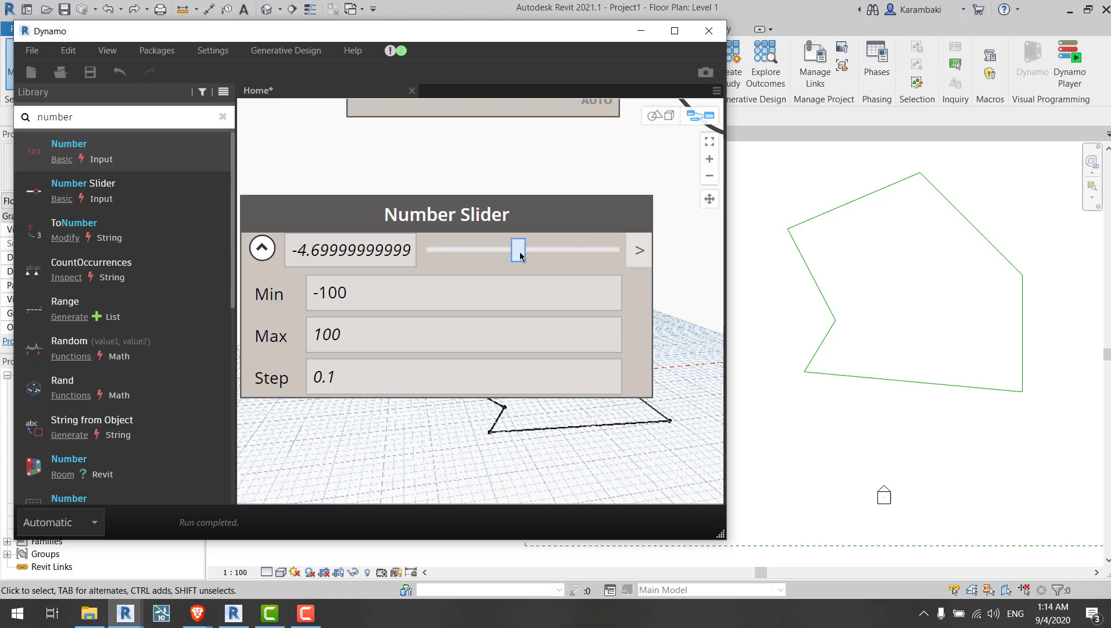
{"action": "mouse_move", "coordinate": [521, 256]}
{"action": "left_mouse_down"}
{"action": "mouse_move", "coordinate": [445, 256]}
{"action": "mouse_move", "coordinate": [601, 248]}
{"action": "mouse_move", "coordinate": [429, 257]}
{"action": "mouse_move", "coordinate": [624, 257]}
{"action": "mouse_move", "coordinate": [493, 264]}
{"action": "mouse_move", "coordinate": [511, 259]}
{"action": "left_mouse_up"}
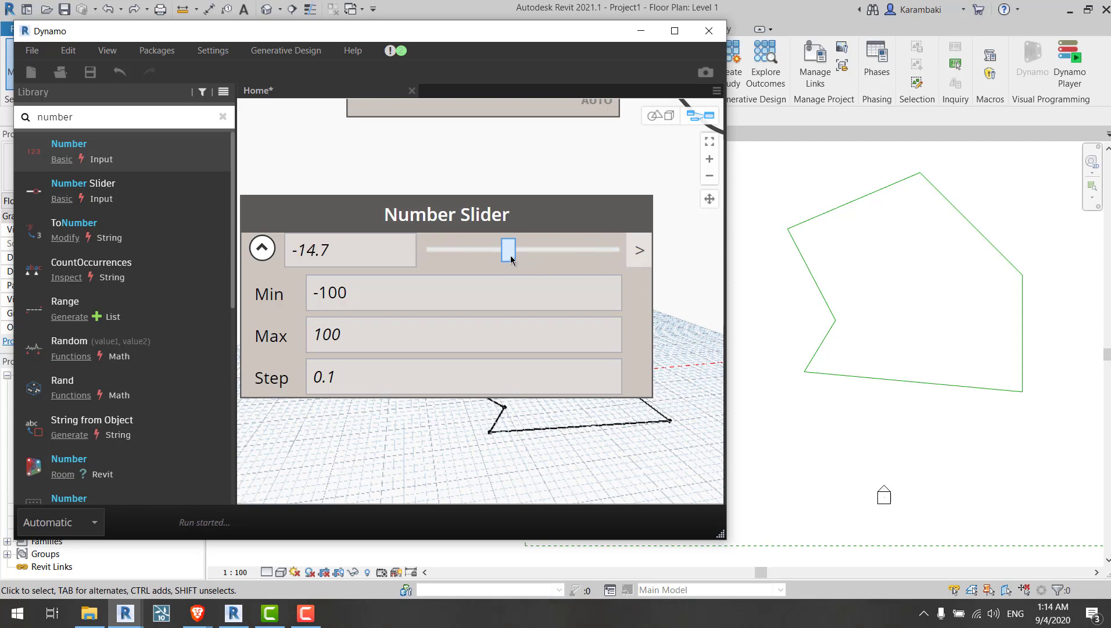
{"action": "scroll", "coordinate": [460, 176], "scroll_direction": "down", "scroll_amount": 5}
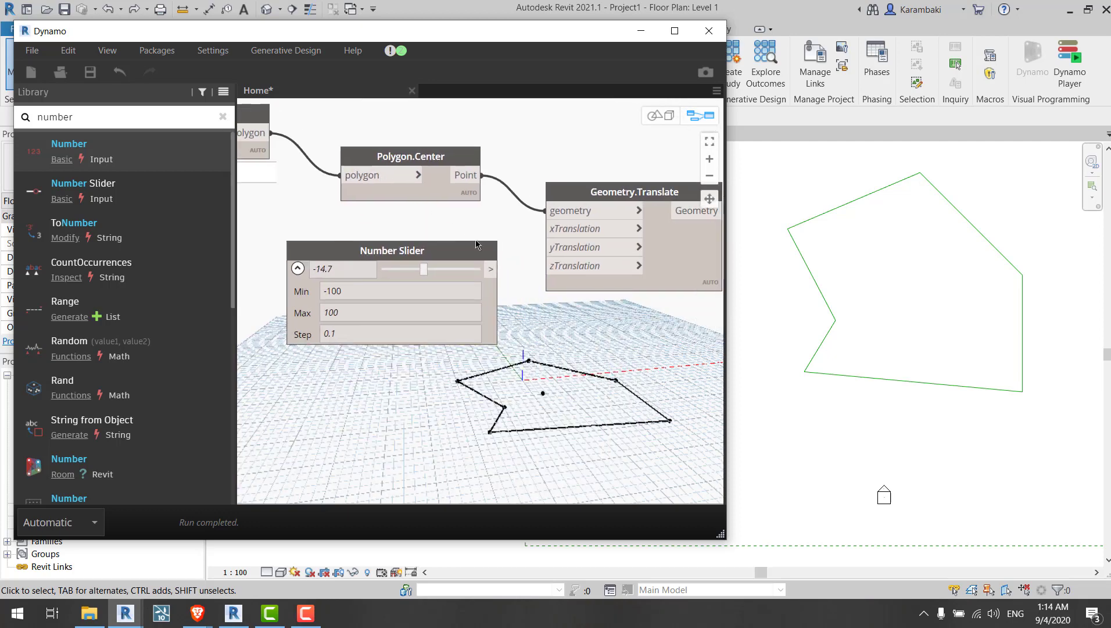
{"action": "middle_click_drag", "start_coordinate": [582, 352], "coordinate": [479, 325]}
{"action": "middle_click", "coordinate": [859, 241]}
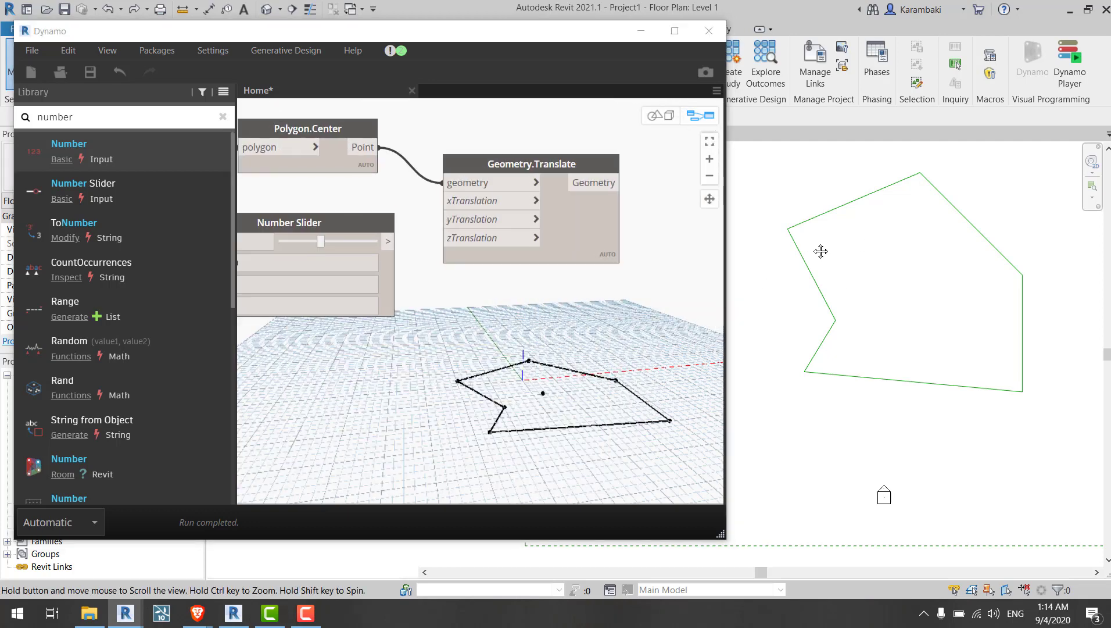
{"action": "middle_click_drag", "start_coordinate": [821, 251], "coordinate": [1067, 328]}
{"action": "left_click", "coordinate": [189, 9]}
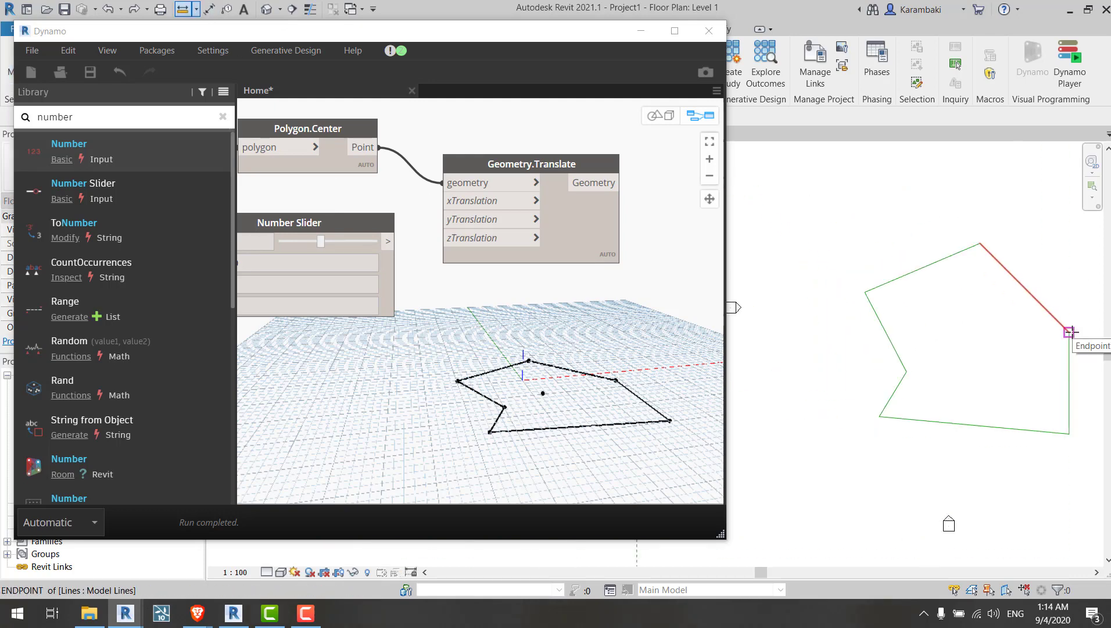
{"action": "left_click", "coordinate": [1072, 333]}
{"action": "key", "text": "Escape"}
{"action": "key", "text": "Escape"}
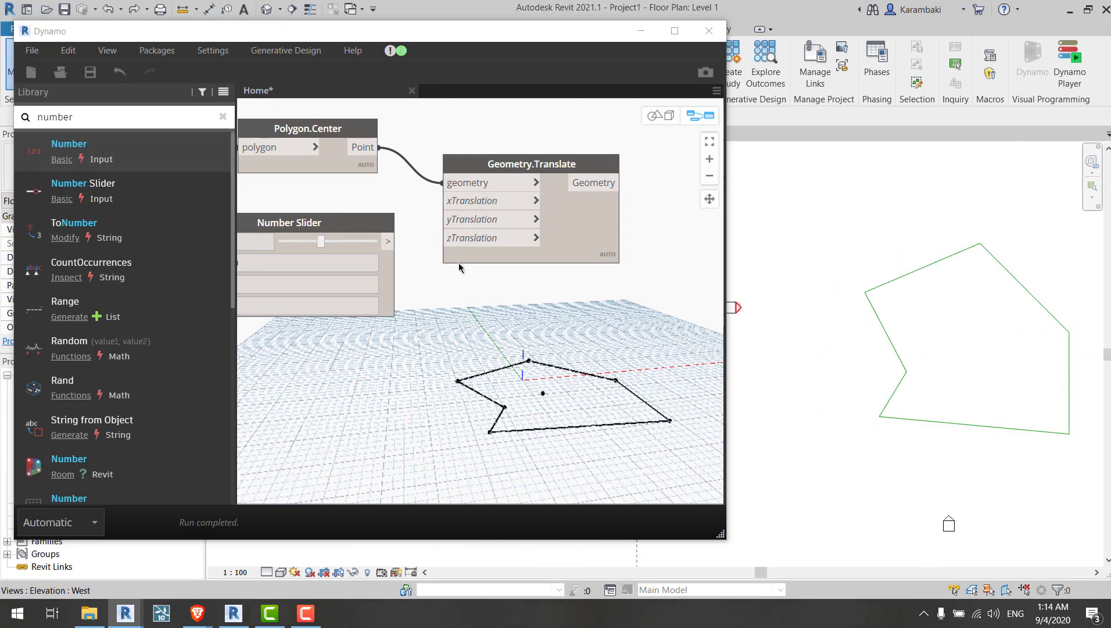
Step: Set the Number Slider's minimum to -40 and maximum to 40
{"action": "middle_click_drag", "start_coordinate": [448, 319], "coordinate": [725, 341]}
{"action": "scroll", "coordinate": [620, 390], "scroll_direction": "up", "scroll_amount": 2}
{"action": "middle_click_drag", "start_coordinate": [613, 381], "coordinate": [572, 407]}
{"action": "left_click", "coordinate": [443, 282]}
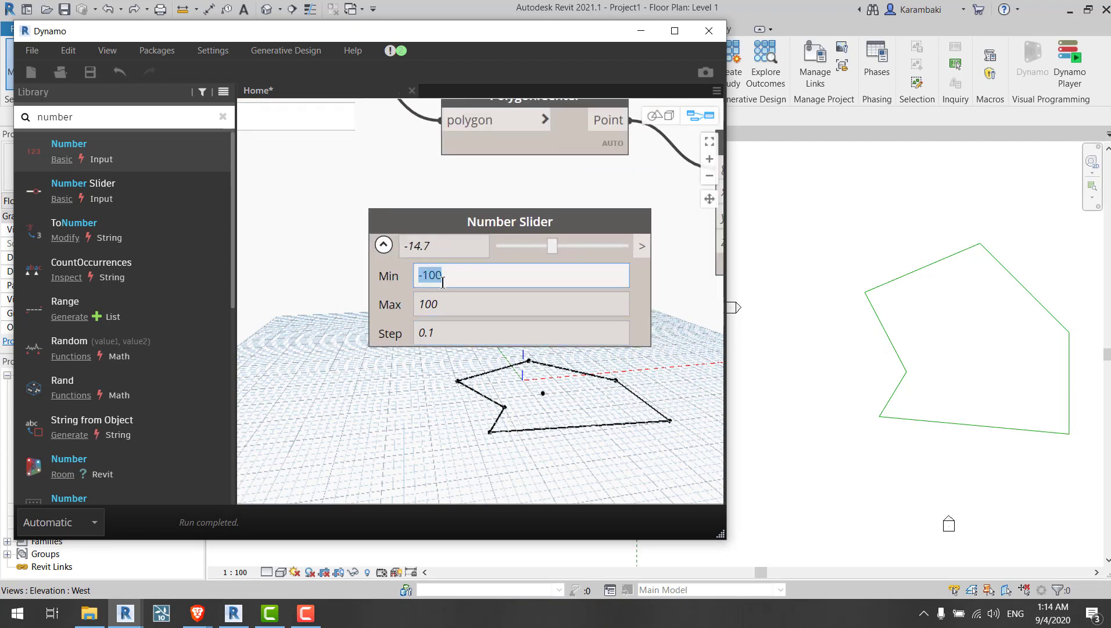
{"action": "left_click_drag", "start_coordinate": [443, 282], "coordinate": [418, 282]}
{"action": "type", "text": "40"}
{"action": "left_click", "coordinate": [448, 302]}
{"action": "type", "text": "4"}
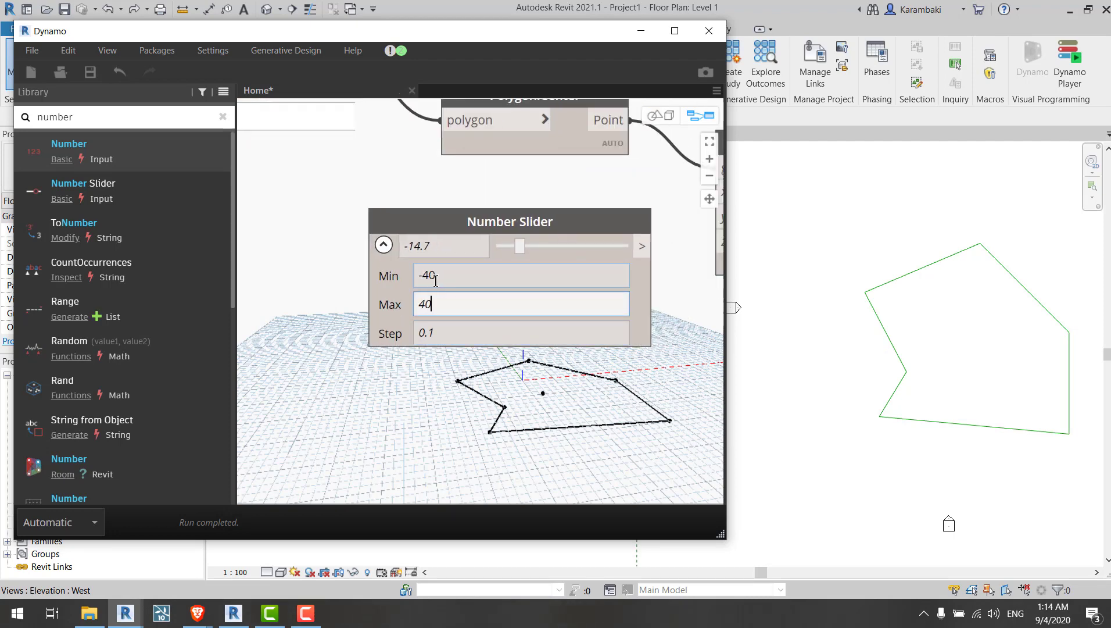
Step: Change the Number Slider's range to a minimum of -30 and a maximum of 30
{"action": "left_click_drag", "start_coordinate": [442, 289], "coordinate": [439, 284]}
{"action": "left_click", "coordinate": [436, 279]}
{"action": "double_click", "coordinate": [426, 271]}
{"action": "type", "text": "3"}
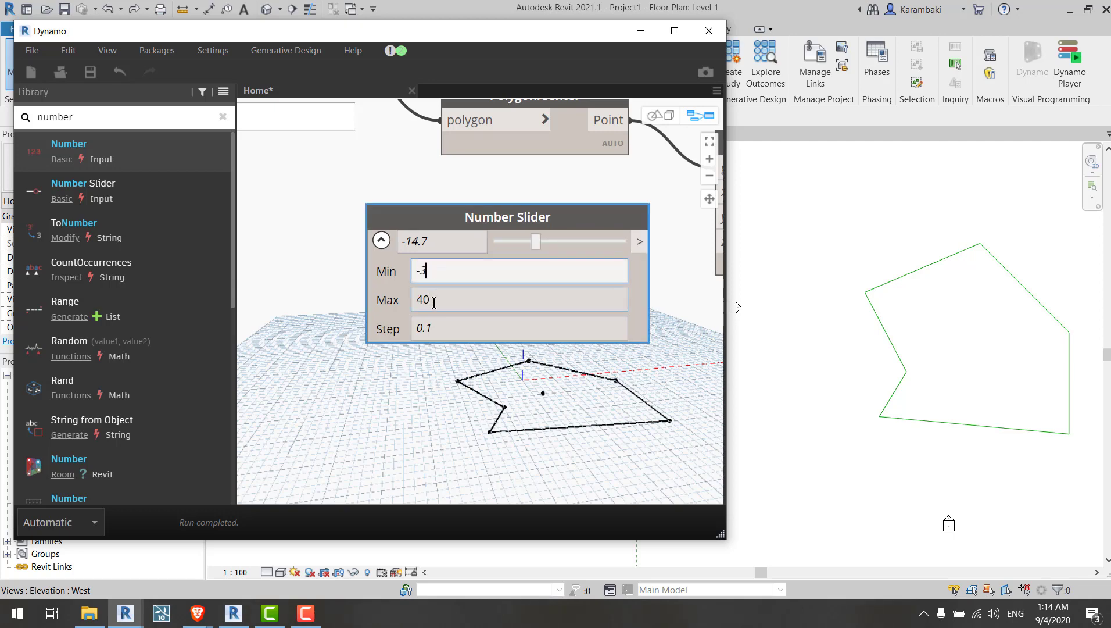
{"action": "double_click", "coordinate": [434, 303]}
{"action": "type", "text": "3"}
{"action": "left_click", "coordinate": [477, 381]}
{"action": "middle_click_drag", "start_coordinate": [515, 369], "coordinate": [454, 350]}
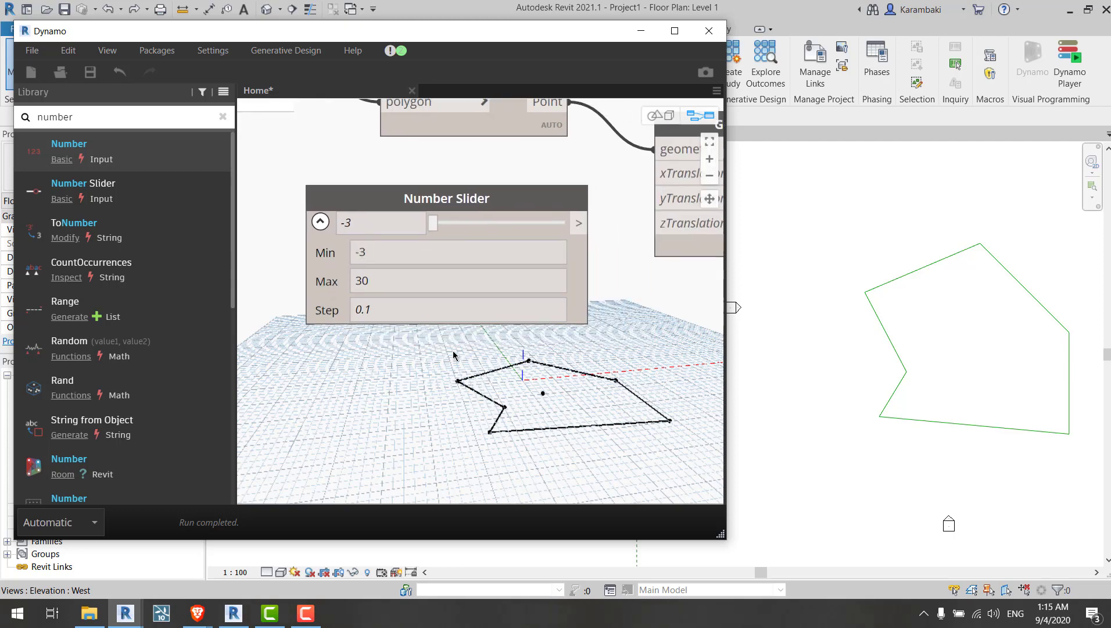
{"action": "double_click", "coordinate": [375, 262]}
{"action": "type", "text": "-30"}
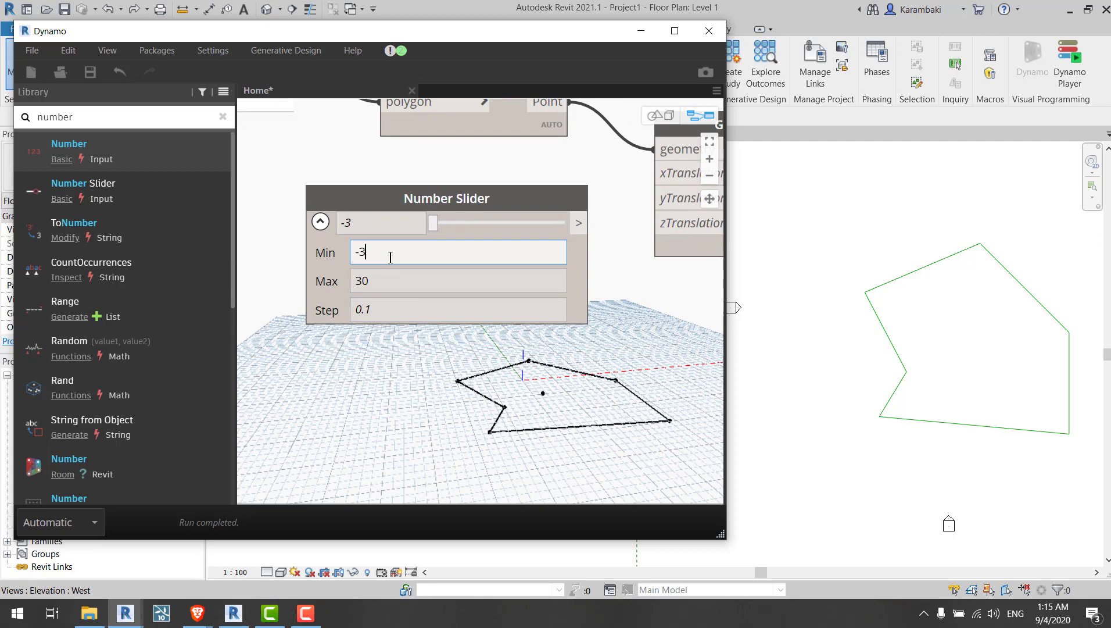
{"action": "key", "text": "Return"}
Step: Reset the Number Slider's range to a minimum of -40 and a maximum of 40
{"action": "scroll", "coordinate": [379, 260], "scroll_direction": "up", "scroll_amount": 2}
{"action": "double_click", "coordinate": [360, 250]}
{"action": "left_click_drag", "start_coordinate": [353, 249], "coordinate": [362, 251]}
{"action": "type", "text": "4"}
{"action": "left_click", "coordinate": [380, 290]}
{"action": "left_click", "coordinate": [366, 290]}
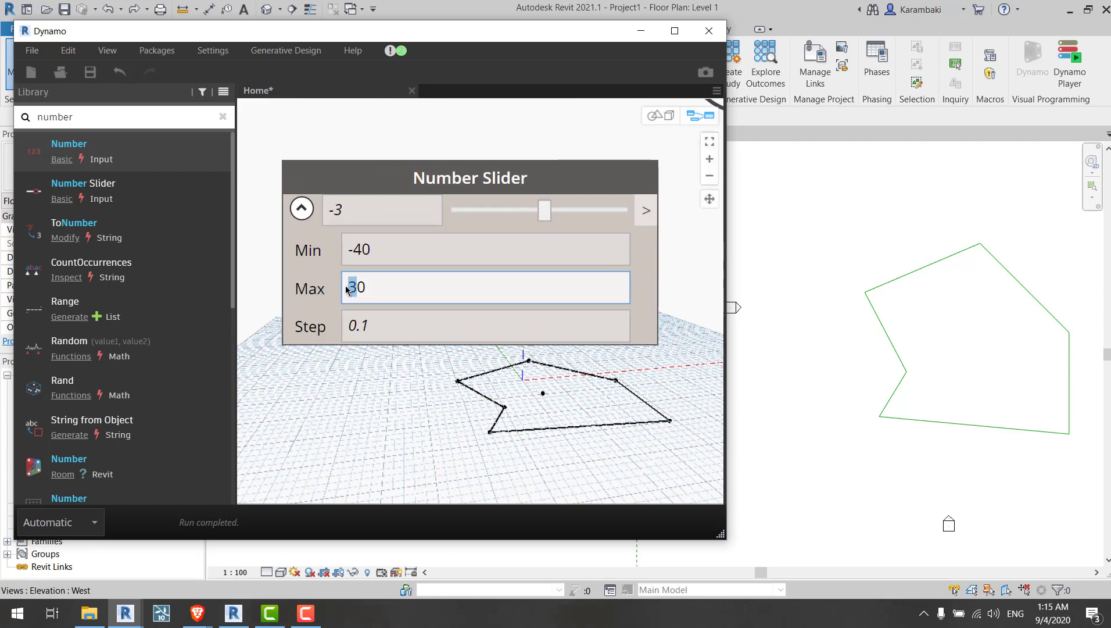
{"action": "type", "text": "4"}
Step: Set the Number Slider's current value to 0
{"action": "left_click", "coordinate": [434, 389]}
{"action": "scroll", "coordinate": [353, 280], "scroll_direction": "down", "scroll_amount": 2}
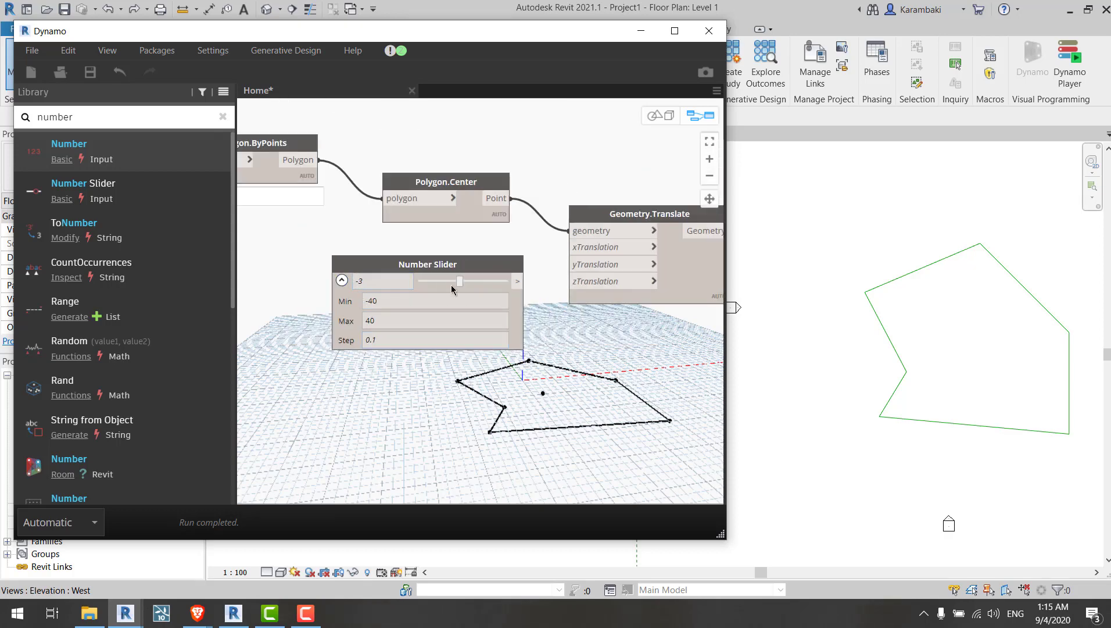
{"action": "left_click", "coordinate": [395, 281]}
{"action": "type", "text": "0"}
{"action": "left_click", "coordinate": [497, 390]}
{"action": "scroll", "coordinate": [578, 251], "scroll_direction": "up", "scroll_amount": 2}
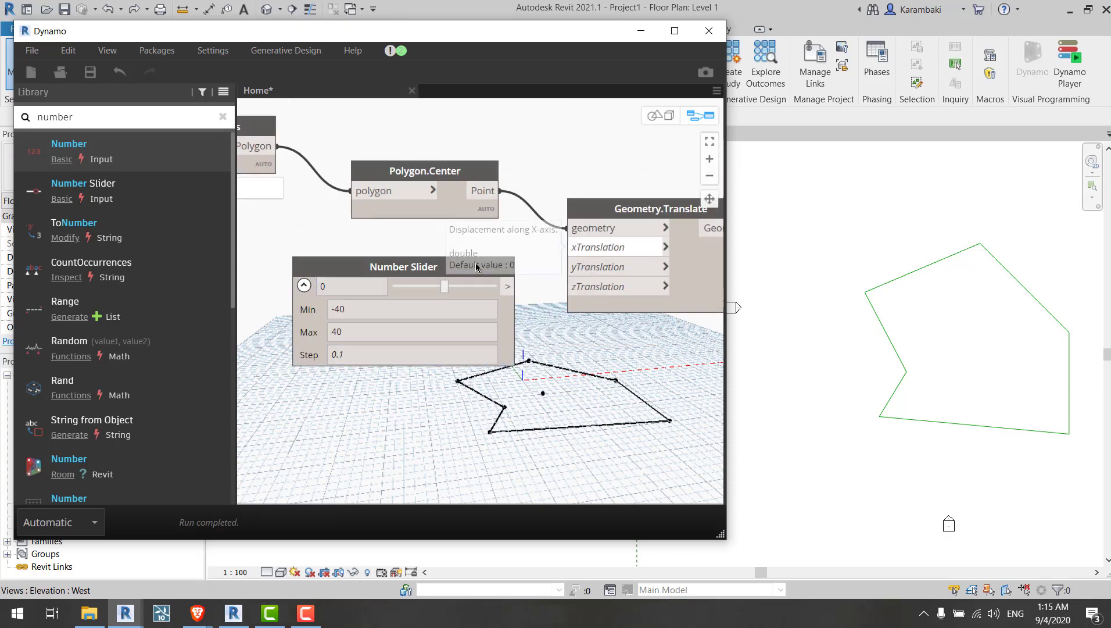
Step: Rename the Number Slider node to X Translate
{"action": "double_click", "coordinate": [399, 266]}
{"action": "type", "text": "X"}
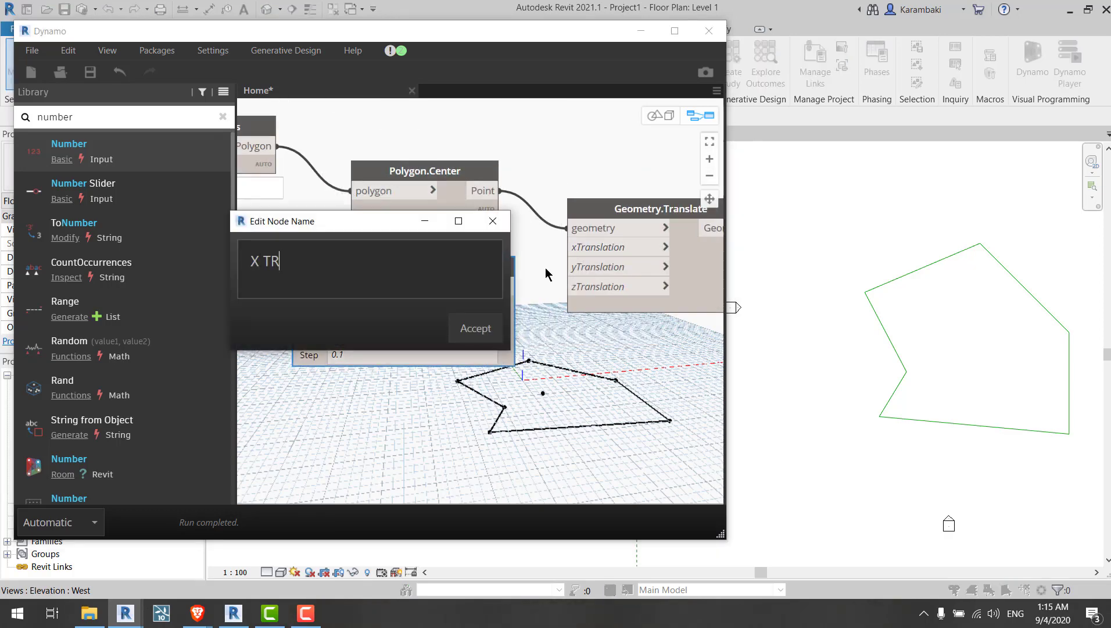
{"action": "type", "text": " Transla"}
{"action": "key", "text": "BackSpace"}
{"action": "type", "text": "late"}
{"action": "key", "text": "Return"}
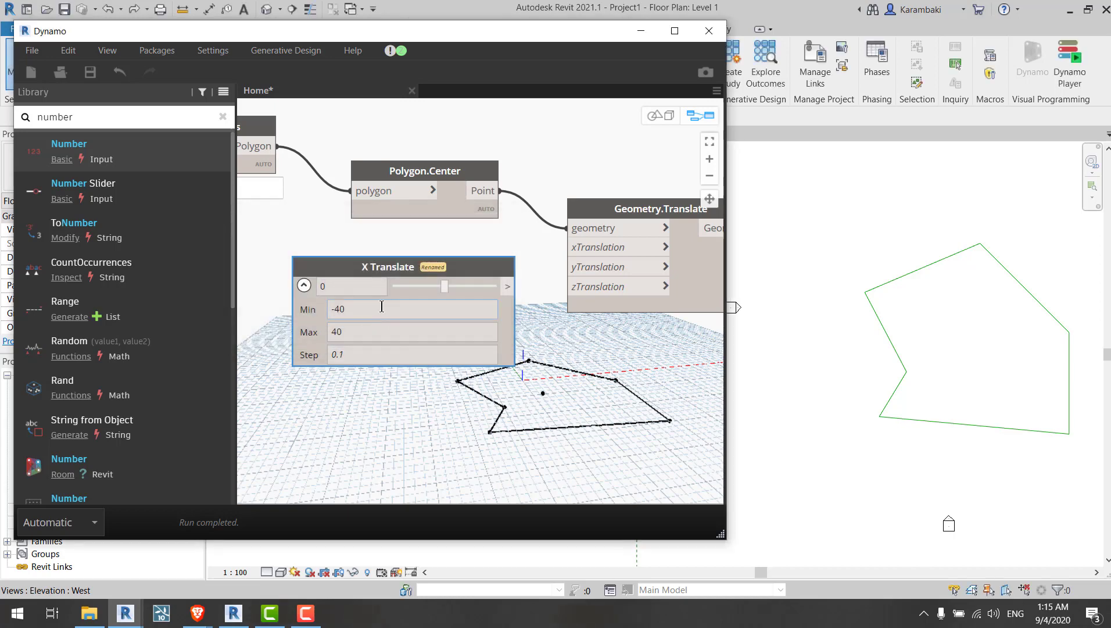
Step: Collapse the X Translate slider and connect it to Geometry.Translate's xTranslation input
{"action": "left_click", "coordinate": [303, 286]}
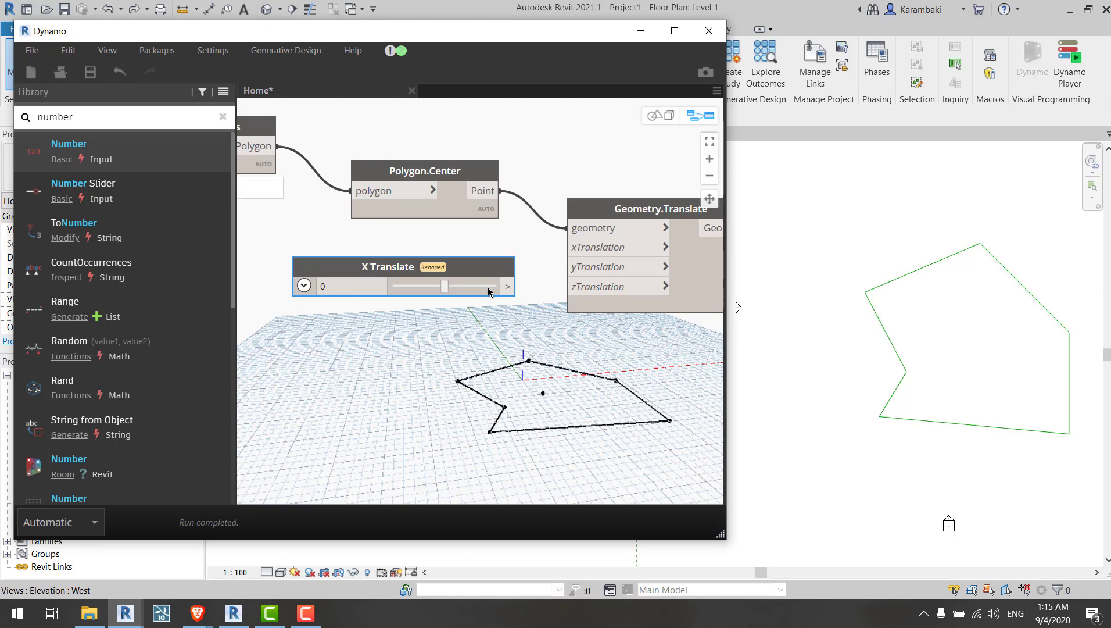
{"action": "left_click_drag", "start_coordinate": [507, 286], "coordinate": [567, 247]}
{"action": "left_click_drag", "start_coordinate": [469, 287], "coordinate": [415, 255]}
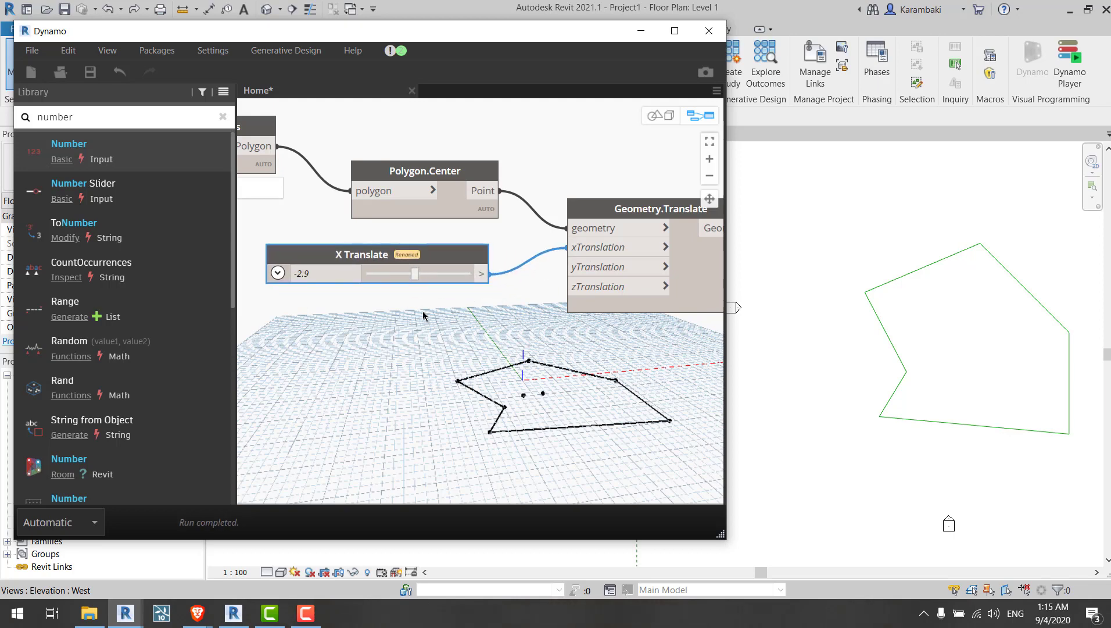
Step: Duplicate the X Translate slider, rename the copy Y Translate, and connect it to the yTranslation input
{"action": "left_click_drag", "start_coordinate": [298, 257], "coordinate": [312, 336]}
{"action": "double_click", "coordinate": [312, 335]}
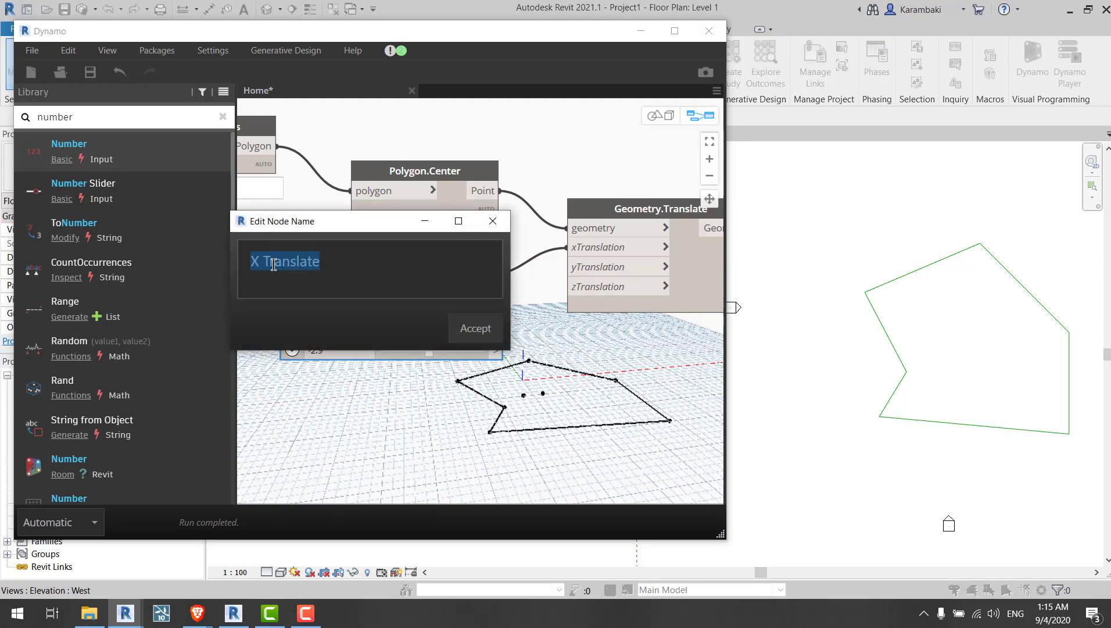
{"action": "left_click", "coordinate": [281, 264]}
{"action": "left_click_drag", "start_coordinate": [261, 266], "coordinate": [248, 267]}
{"action": "type", "text": "Y"}
{"action": "left_click", "coordinate": [466, 333]}
{"action": "left_click_drag", "start_coordinate": [496, 350], "coordinate": [572, 267]}
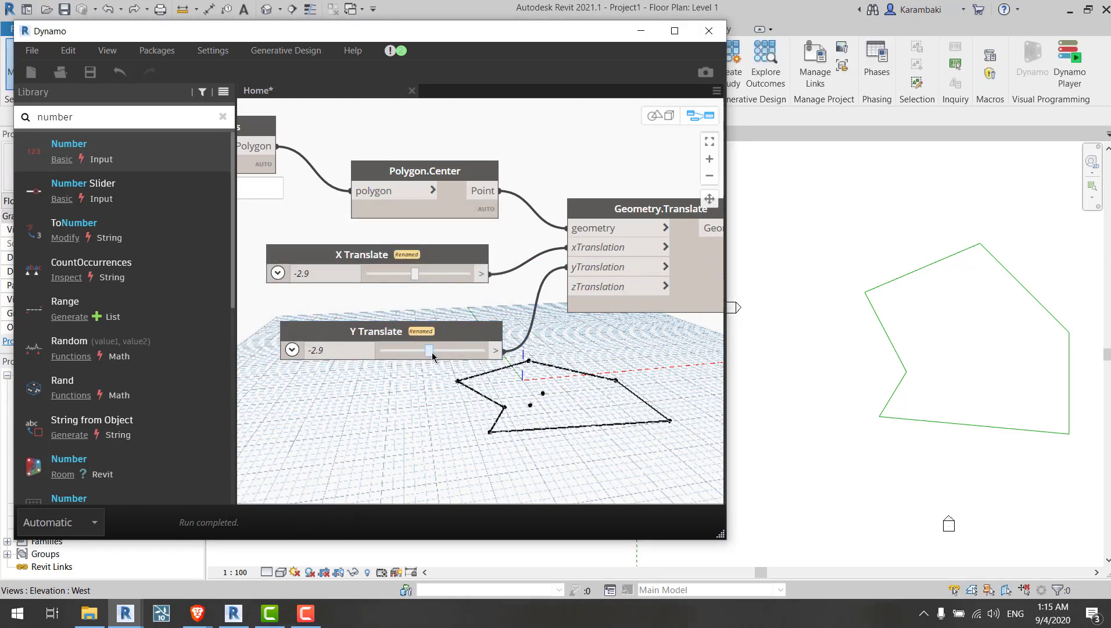
Step: Adjust the Y Translate slider to -1 and the X Translate slider to 1.5
{"action": "mouse_move", "coordinate": [432, 357]}
{"action": "left_mouse_down"}
{"action": "mouse_move", "coordinate": [453, 356]}
{"action": "mouse_move", "coordinate": [413, 353]}
{"action": "mouse_move", "coordinate": [435, 353]}
{"action": "left_mouse_up"}
{"action": "mouse_move", "coordinate": [411, 274]}
{"action": "left_mouse_down"}
{"action": "mouse_move", "coordinate": [435, 276]}
{"action": "mouse_move", "coordinate": [422, 276]}
{"action": "left_mouse_up"}
{"action": "middle_click_drag", "start_coordinate": [585, 364], "coordinate": [275, 347]}
{"action": "middle_click_drag", "start_coordinate": [410, 234], "coordinate": [378, 218]}
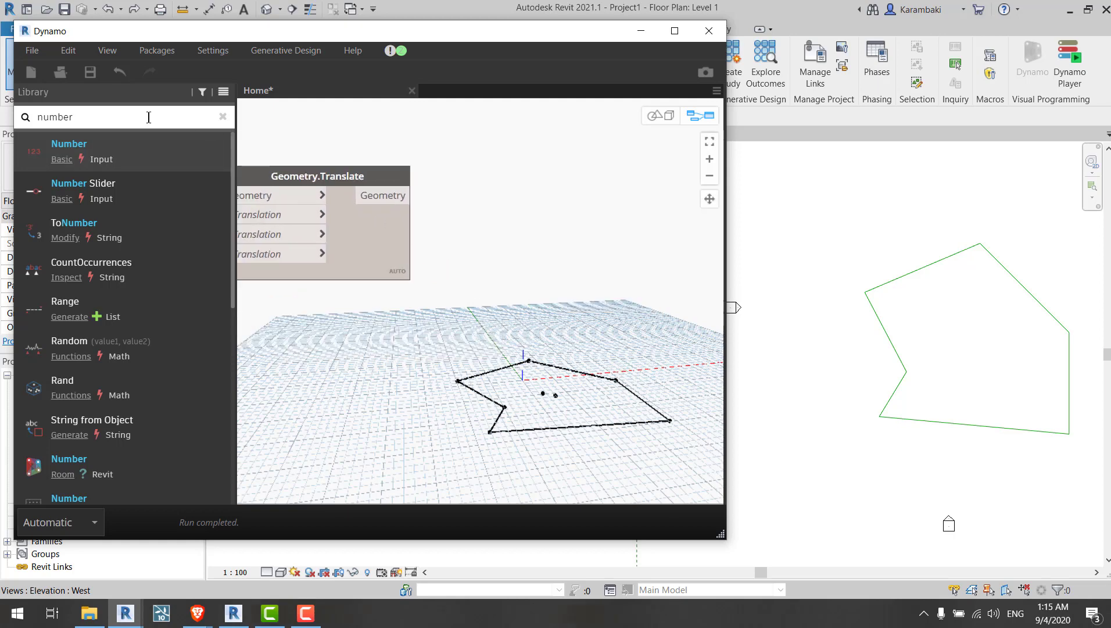
Step: Search the library for RECTA and add a Rectangle.ByWidthLength node with plane, width and length inputs
{"action": "double_click", "coordinate": [149, 118]}
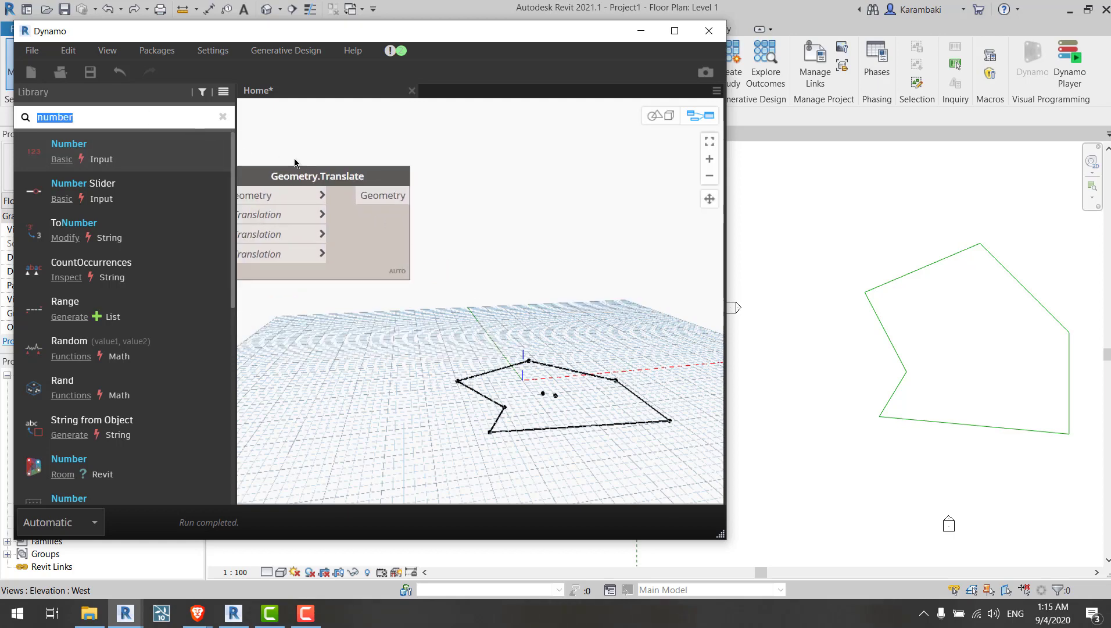
{"action": "type", "text": "RECTA"}
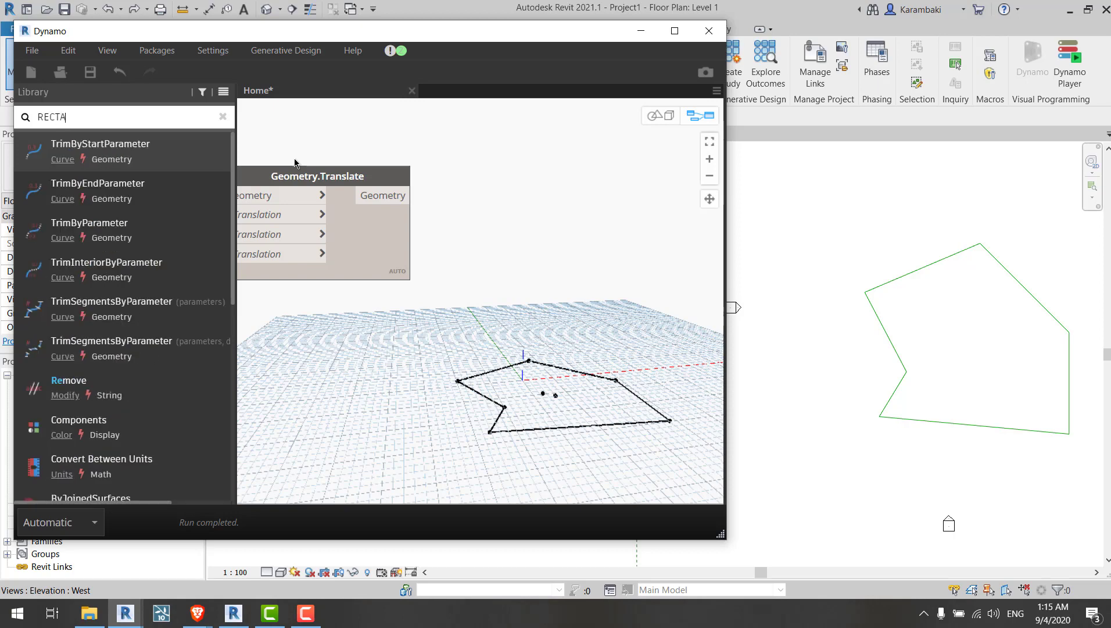
{"action": "left_click", "coordinate": [162, 152]}
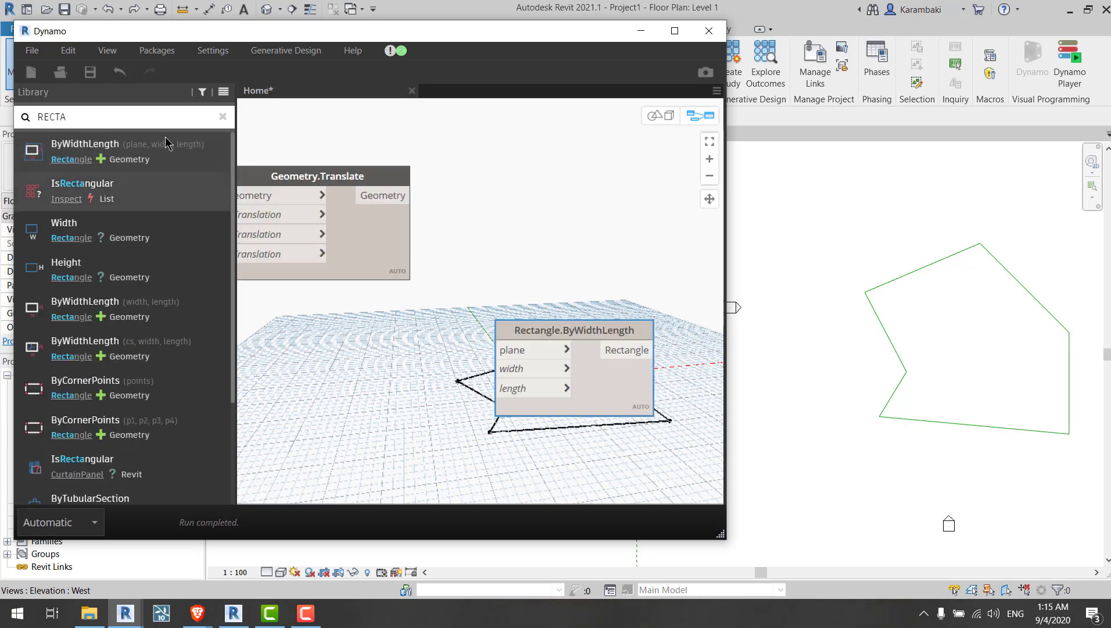
Step: Search the library for plane and add a Plane.ByOriginNormal node
{"action": "double_click", "coordinate": [169, 115]}
{"action": "type", "text": "plane"}
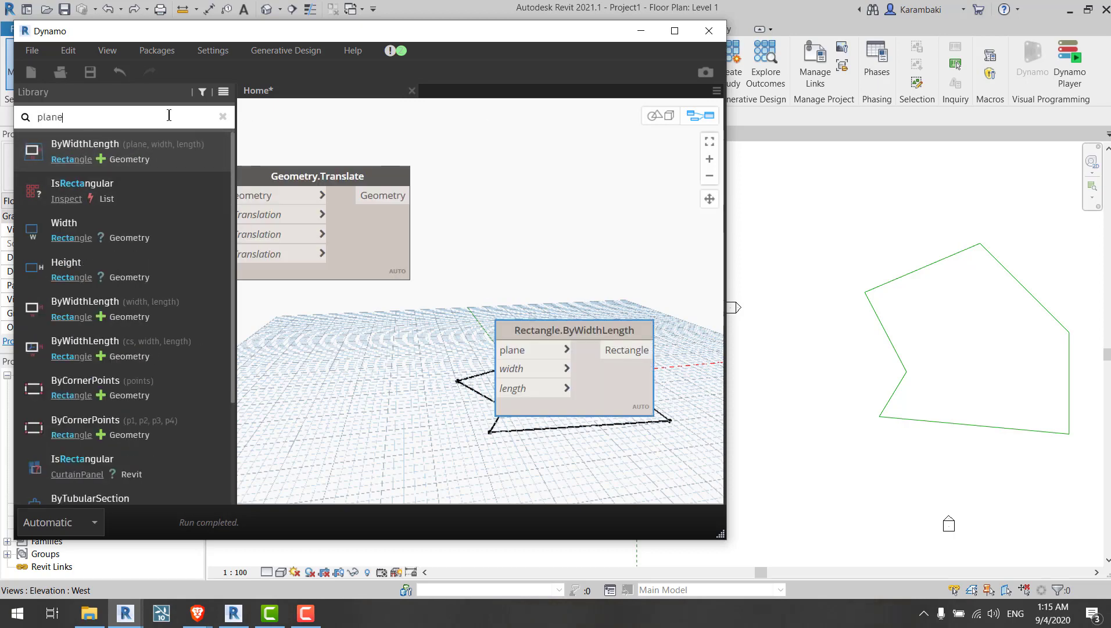
{"action": "left_click", "coordinate": [88, 150]}
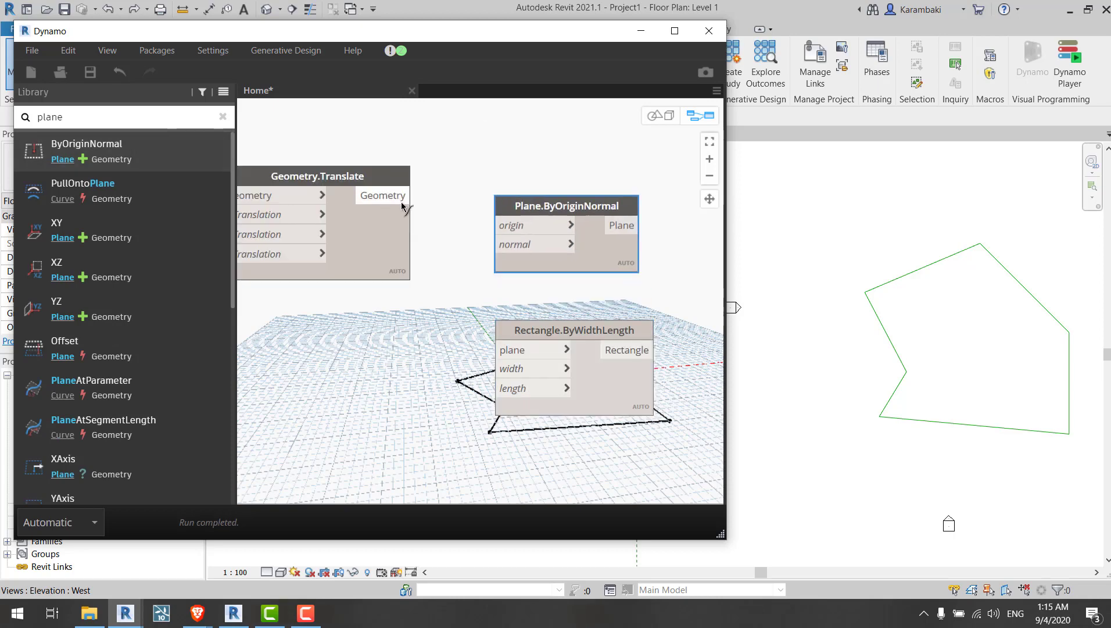
Step: Connect Geometry.Translate's output to the Plane.ByOriginNormal origin input
{"action": "left_click_drag", "start_coordinate": [402, 205], "coordinate": [498, 226]}
{"action": "middle_click_drag", "start_coordinate": [616, 308], "coordinate": [497, 263]}
{"action": "left_click_drag", "start_coordinate": [515, 216], "coordinate": [467, 210]}
{"action": "middle_click_drag", "start_coordinate": [348, 221], "coordinate": [622, 265]}
Step: Connect the Plane.ByOriginNormal output to the Rectangle.ByWidthLength plane input
{"action": "scroll", "coordinate": [623, 264], "scroll_direction": "down", "scroll_amount": 3}
{"action": "middle_click_drag", "start_coordinate": [370, 316], "coordinate": [438, 340]}
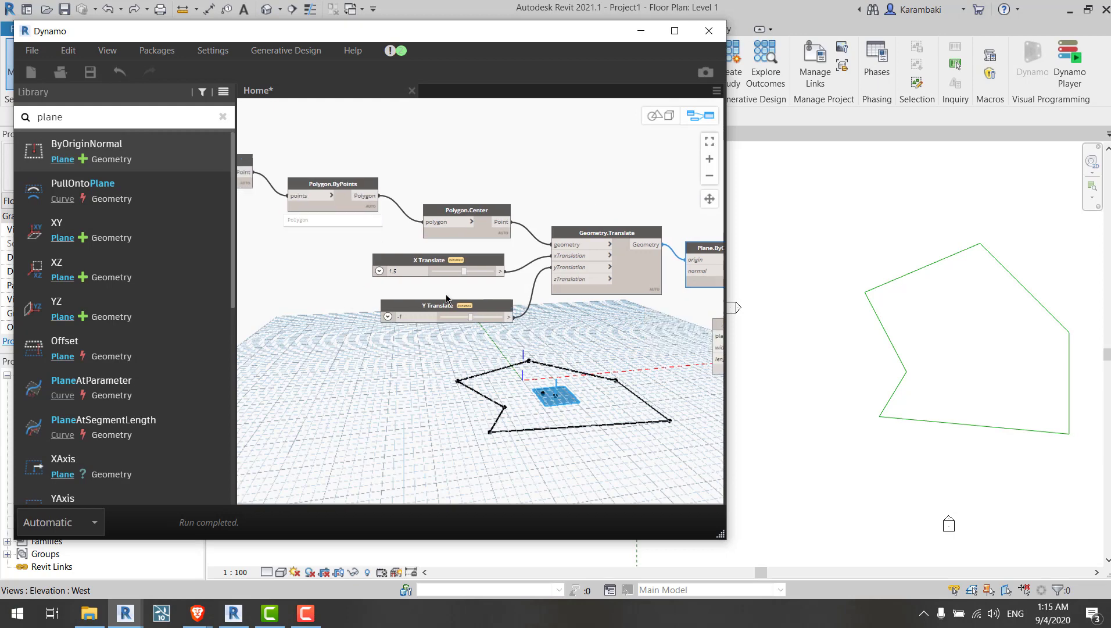
{"action": "scroll", "coordinate": [446, 298], "scroll_direction": "up", "scroll_amount": 5}
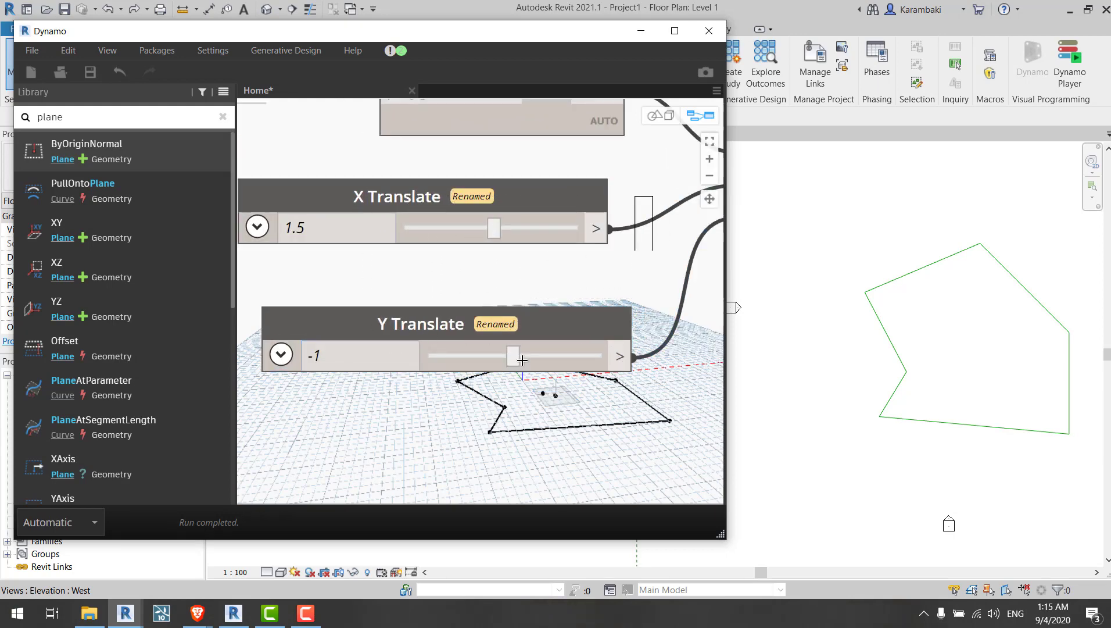
{"action": "left_click_drag", "start_coordinate": [523, 360], "coordinate": [359, 364]}
{"action": "scroll", "coordinate": [311, 281], "scroll_direction": "down", "scroll_amount": 3}
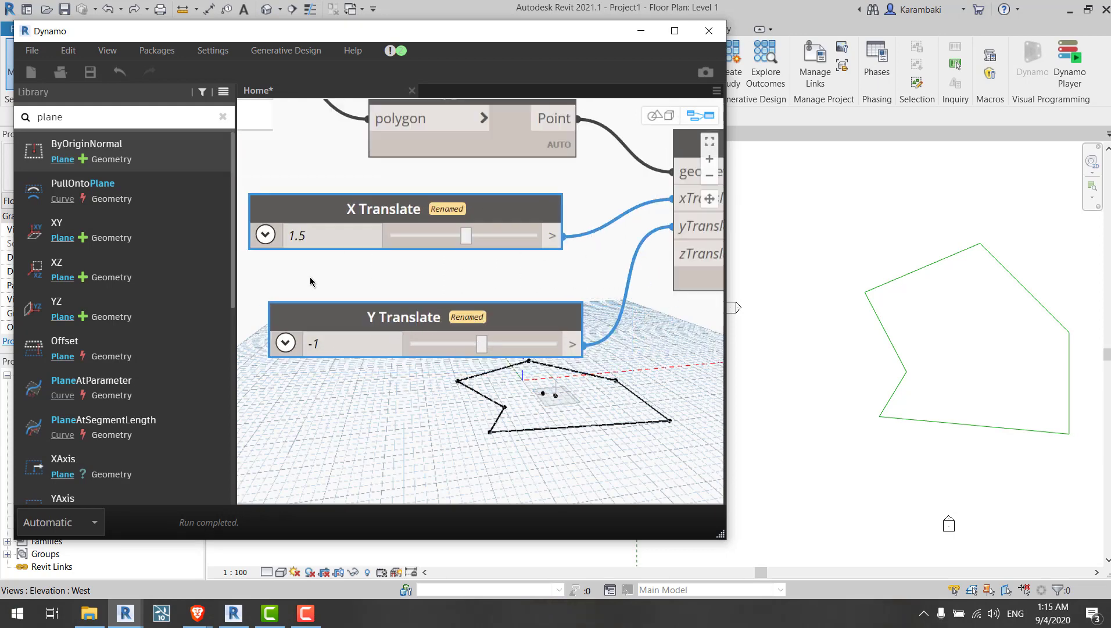
{"action": "scroll", "coordinate": [311, 281], "scroll_direction": "down", "scroll_amount": 4}
{"action": "middle_click_drag", "start_coordinate": [346, 298], "coordinate": [1, 232]}
{"action": "scroll", "coordinate": [408, 234], "scroll_direction": "up", "scroll_amount": 2}
{"action": "left_click_drag", "start_coordinate": [412, 259], "coordinate": [591, 165]}
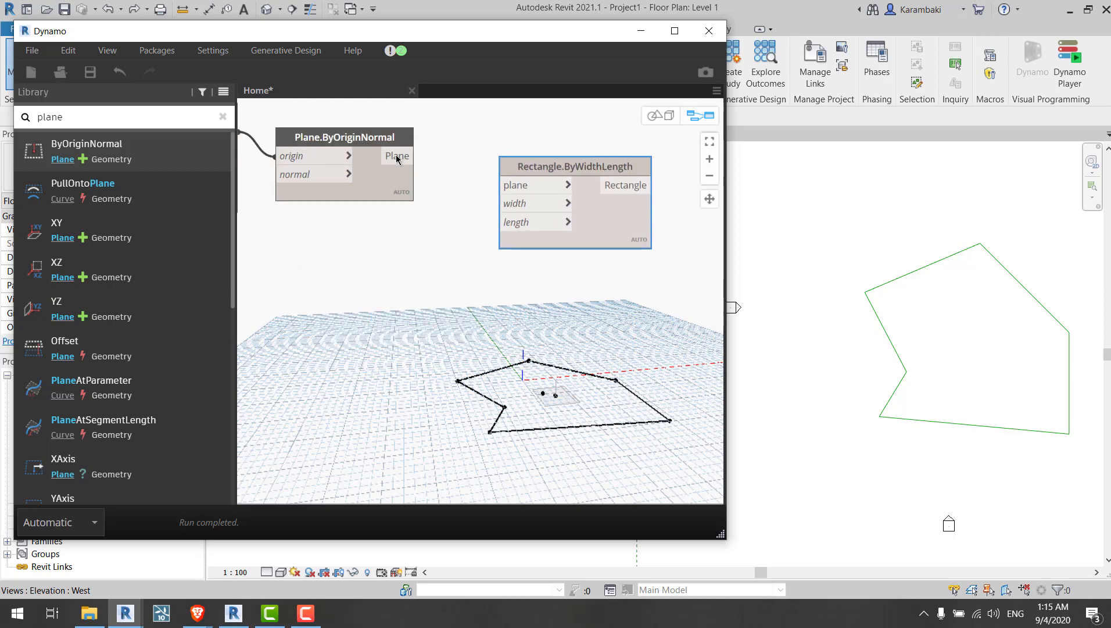
{"action": "left_click", "coordinate": [397, 157]}
{"action": "left_click", "coordinate": [506, 185]}
{"action": "middle_click_drag", "start_coordinate": [399, 300], "coordinate": [514, 313]}
{"action": "left_click", "coordinate": [660, 297]}
{"action": "middle_click_drag", "start_coordinate": [660, 298], "coordinate": [583, 279]}
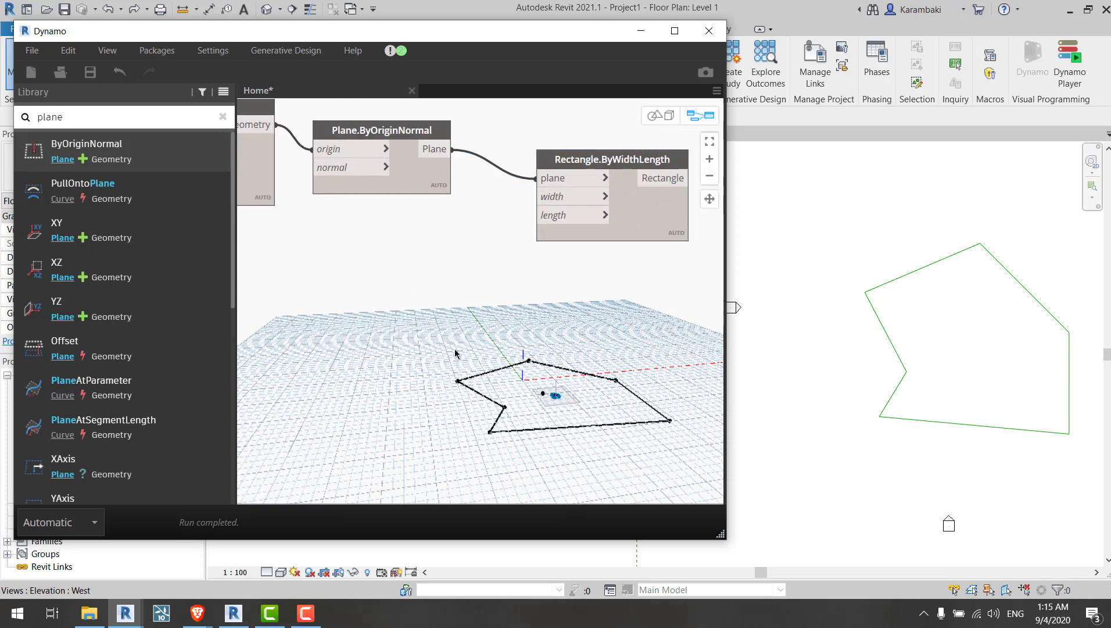
Step: Search the library for numb and add two Number Slider nodes
{"action": "double_click", "coordinate": [98, 114]}
{"action": "type", "text": "int"}
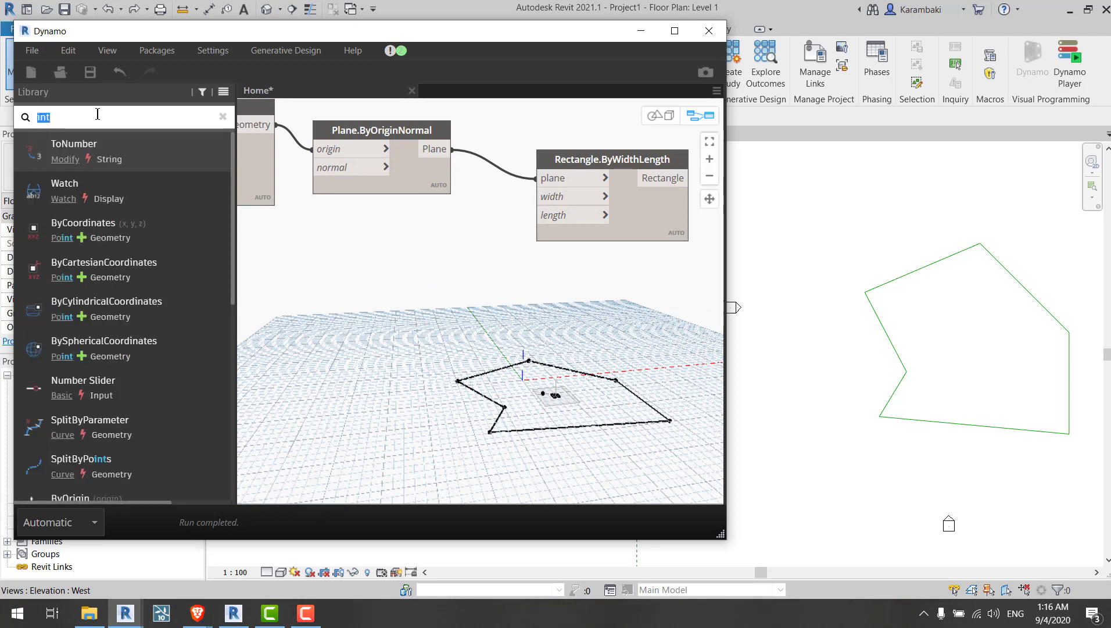
{"action": "type", "text": "number"}
{"action": "double_click", "coordinate": [122, 201]}
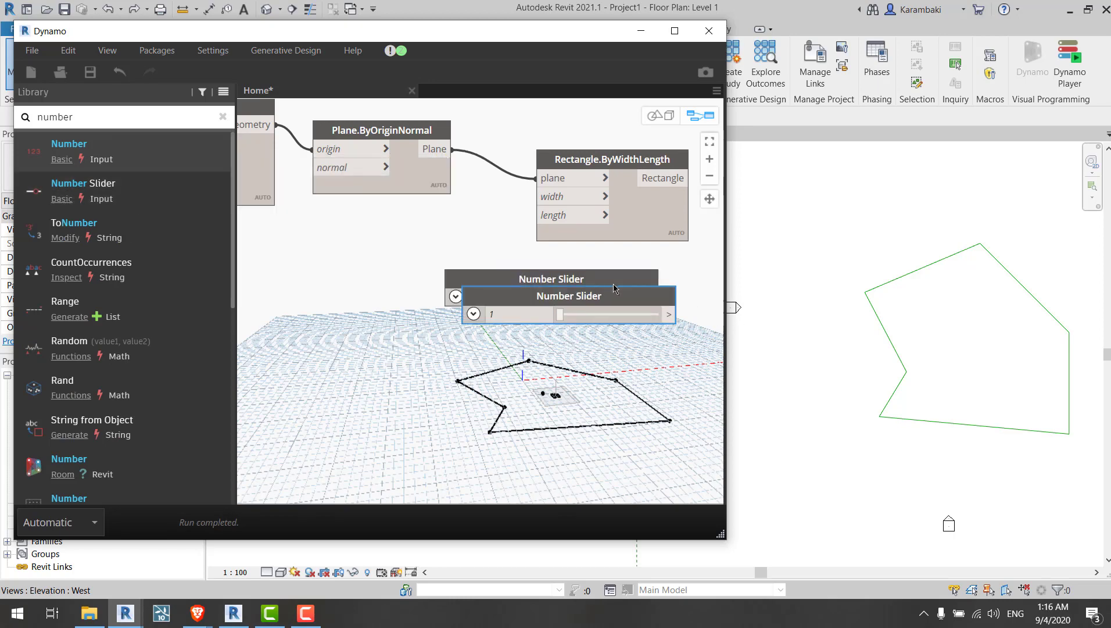
Step: Rename the first new Number Slider to Width
{"action": "left_click_drag", "start_coordinate": [595, 279], "coordinate": [458, 261]}
{"action": "double_click", "coordinate": [457, 261]}
{"action": "type", "text": "Wodt"}
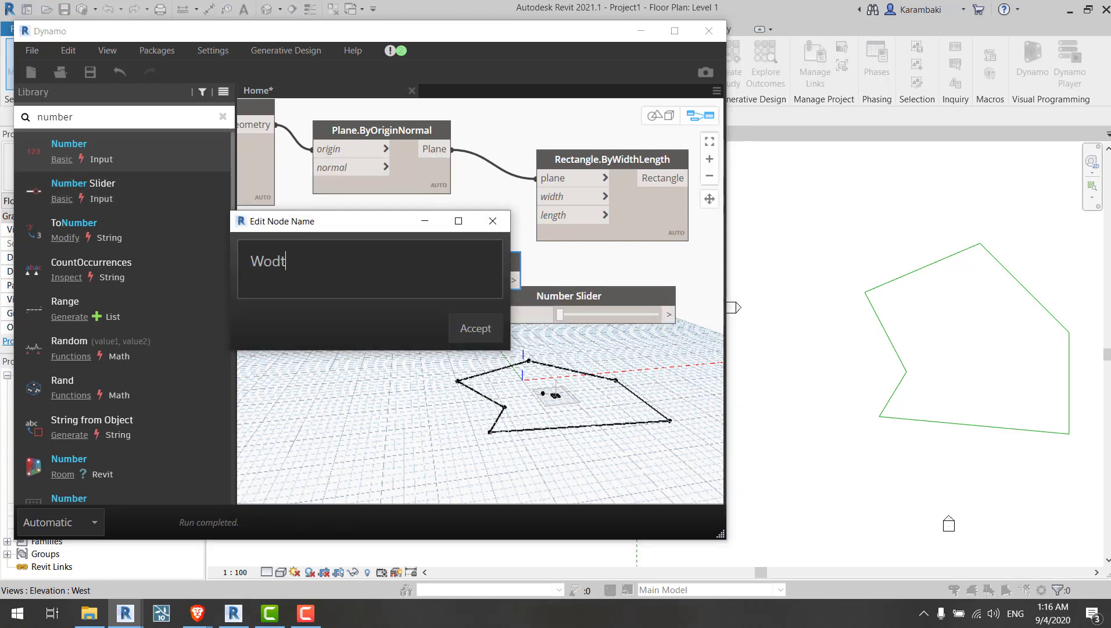
{"action": "type", "text": "idth"}
{"action": "key", "text": "Return"}
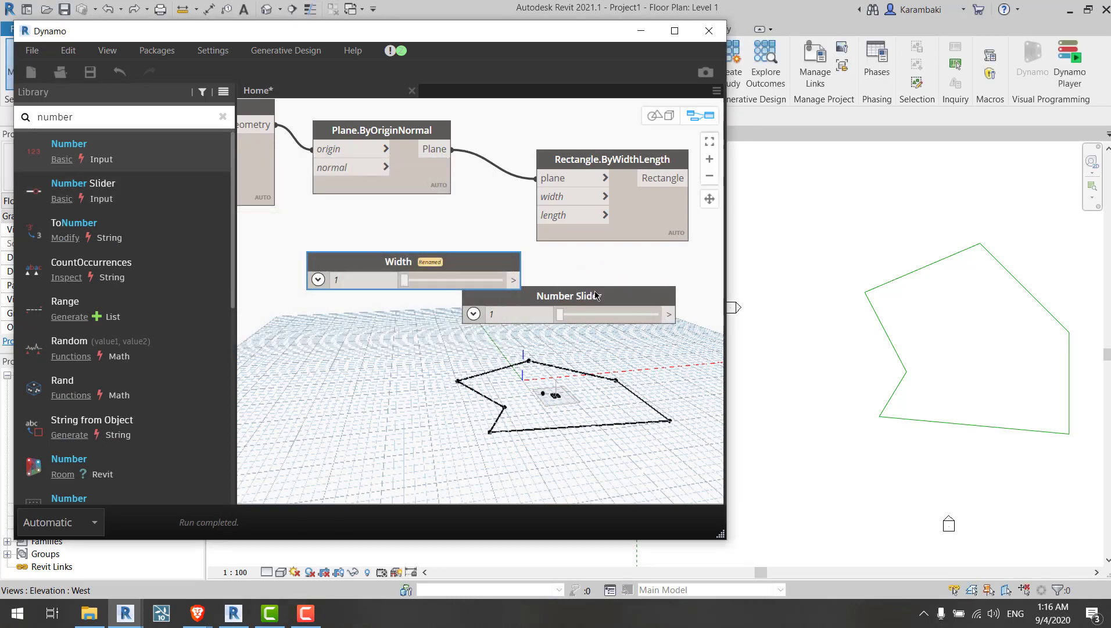
Step: Rename the second new Number Slider to Length
{"action": "left_click_drag", "start_coordinate": [598, 300], "coordinate": [474, 337]}
{"action": "double_click", "coordinate": [474, 337]}
{"action": "type", "text": "Lengt"}
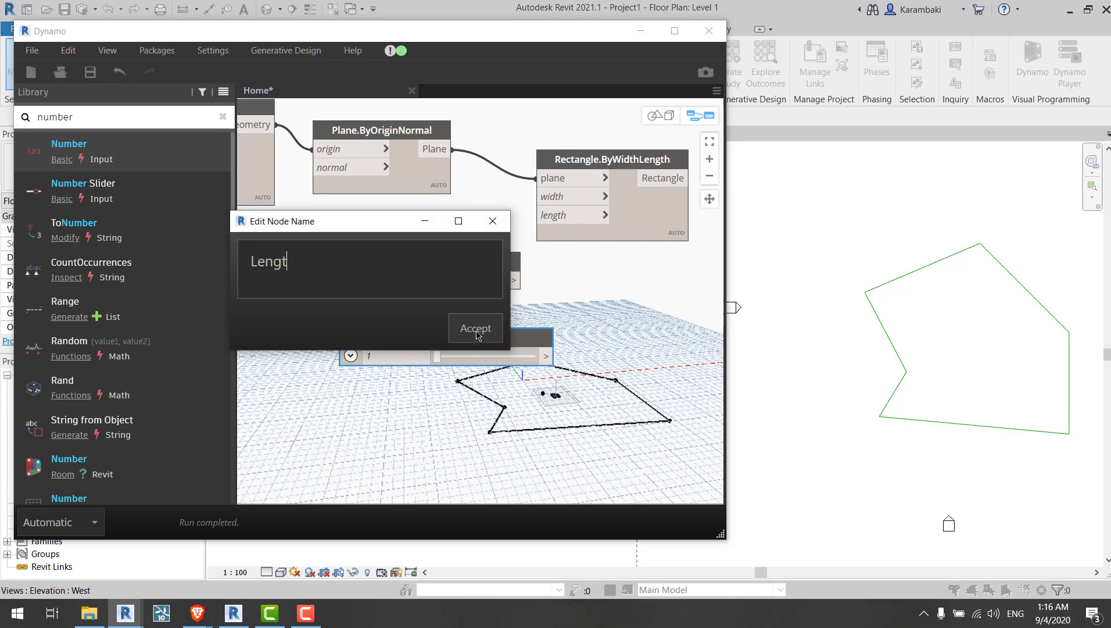
{"action": "type", "text": "h"}
{"action": "left_click", "coordinate": [476, 329]}
Step: Expand the Width and Length sliders to show their range settings
{"action": "left_click", "coordinate": [320, 281]}
{"action": "left_click_drag", "start_coordinate": [360, 265], "coordinate": [350, 211]}
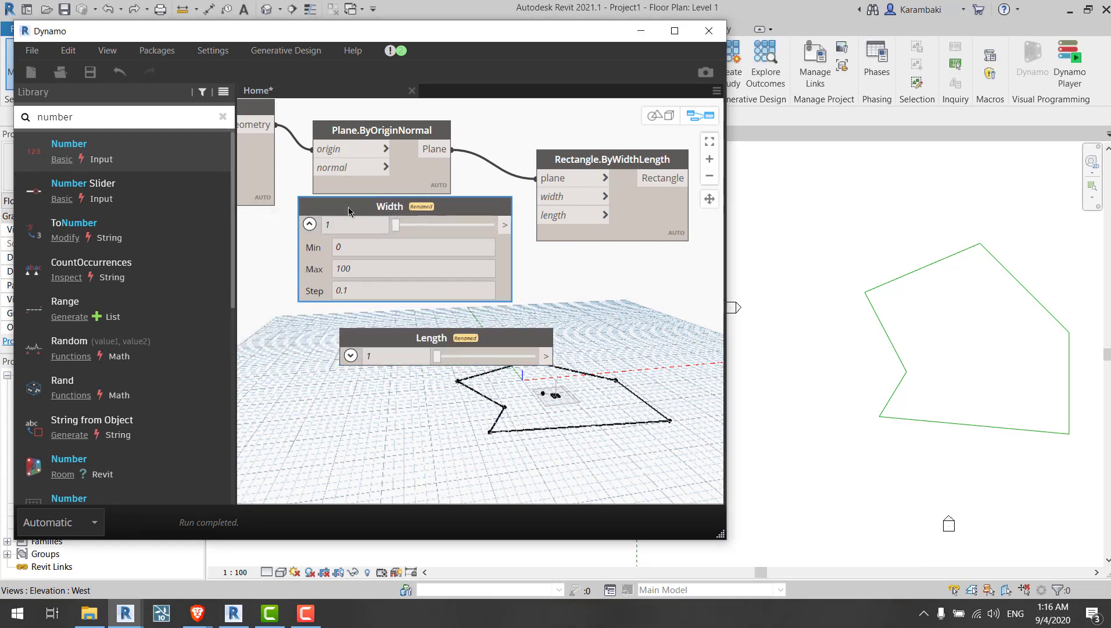
{"action": "scroll", "coordinate": [343, 284], "scroll_direction": "up", "scroll_amount": 4}
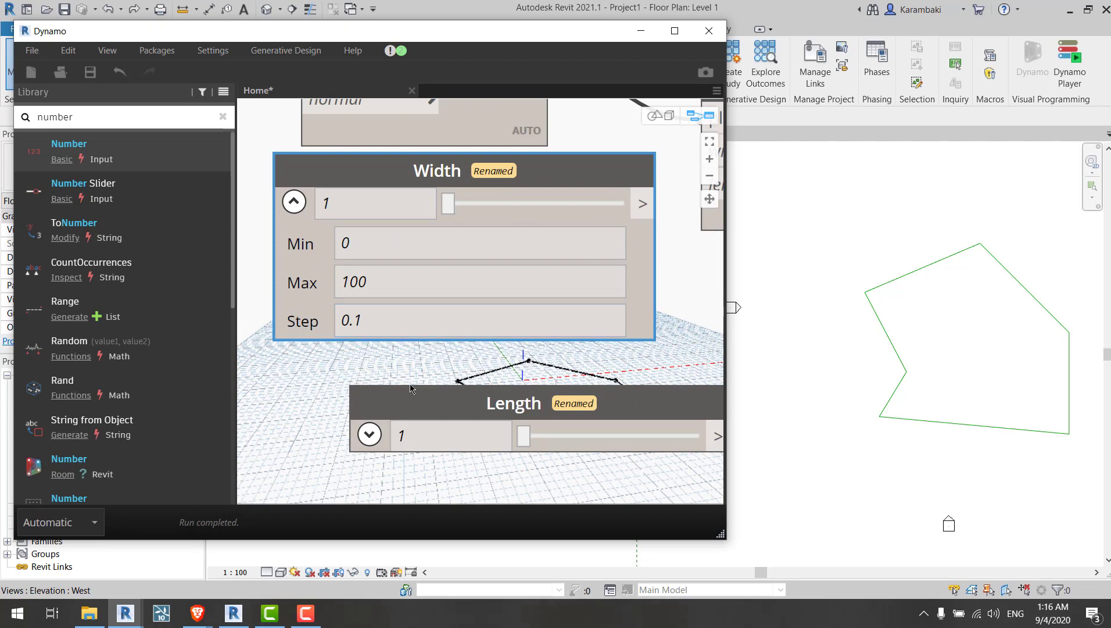
{"action": "scroll", "coordinate": [423, 353], "scroll_direction": "down", "scroll_amount": 3}
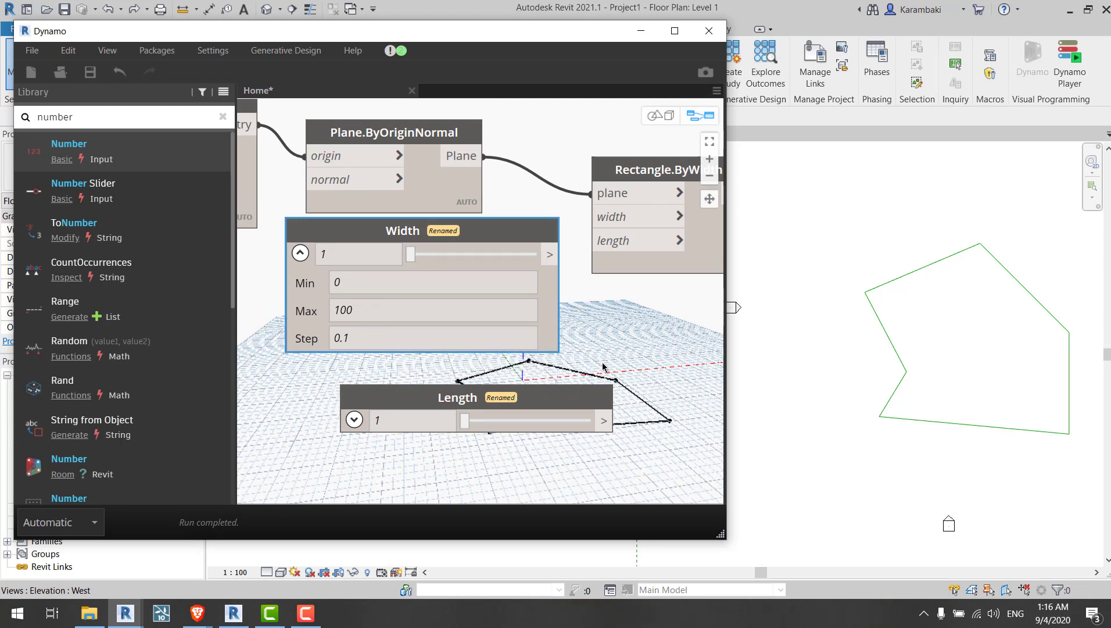
{"action": "left_click_drag", "start_coordinate": [515, 401], "coordinate": [464, 384]}
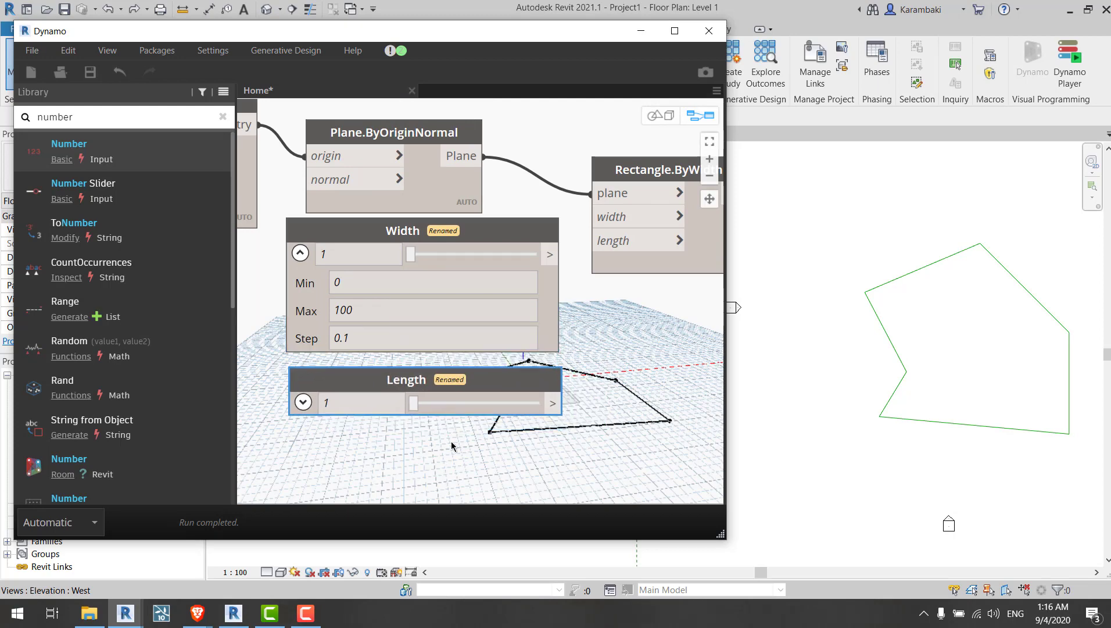
{"action": "left_click", "coordinate": [303, 402]}
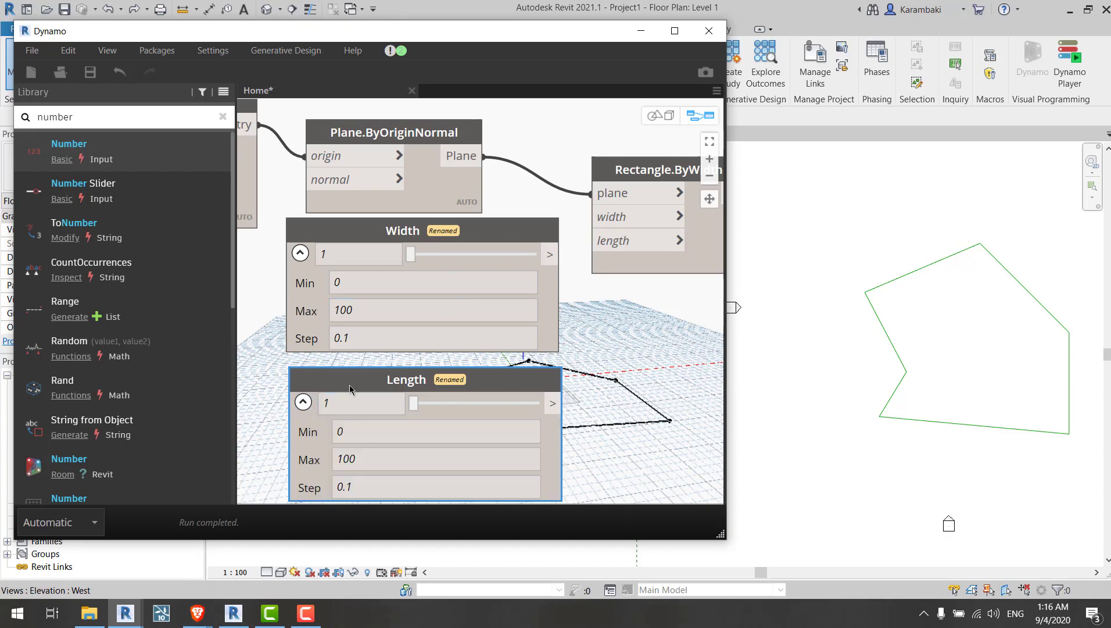
Step: Set the Width slider's range to a minimum of -40 and a maximum of 40
{"action": "left_click_drag", "start_coordinate": [352, 386], "coordinate": [359, 412]}
{"action": "left_click_drag", "start_coordinate": [384, 234], "coordinate": [384, 262]}
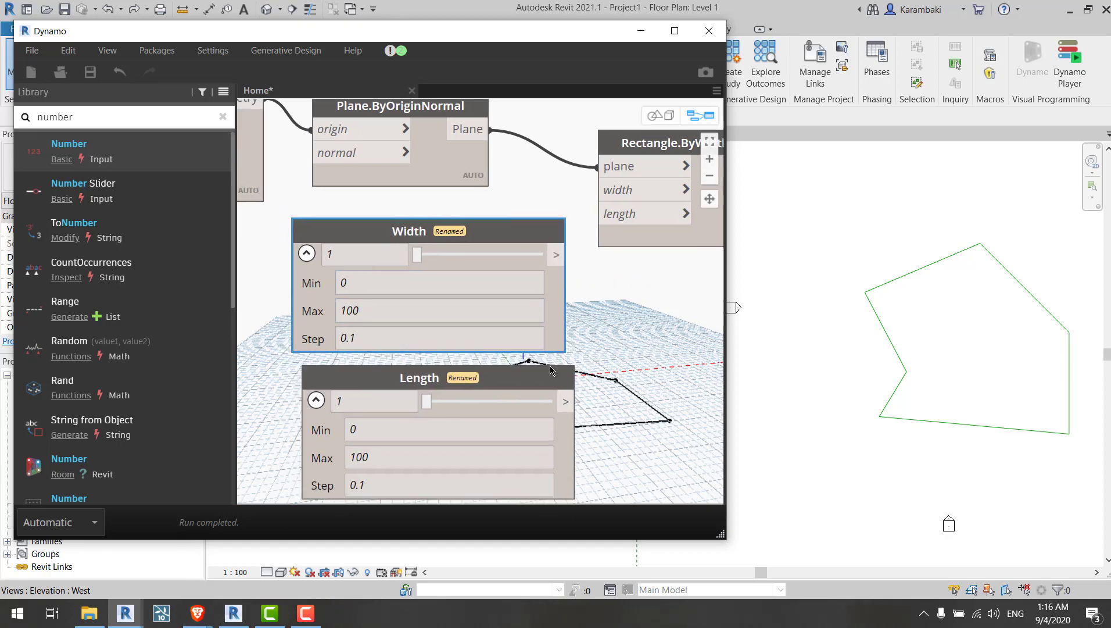
{"action": "middle_click_drag", "start_coordinate": [338, 344], "coordinate": [344, 314]}
{"action": "left_click", "coordinate": [403, 280]}
{"action": "scroll", "coordinate": [601, 299], "scroll_direction": "down", "scroll_amount": 4}
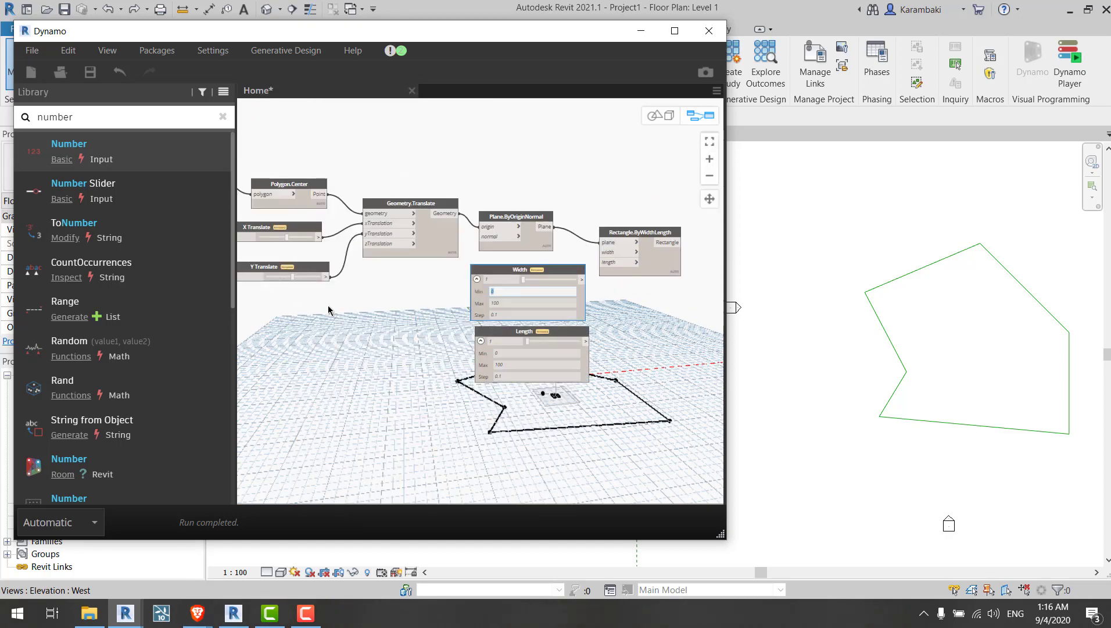
{"action": "scroll", "coordinate": [407, 232], "scroll_direction": "up", "scroll_amount": 4}
{"action": "left_click", "coordinate": [358, 242]}
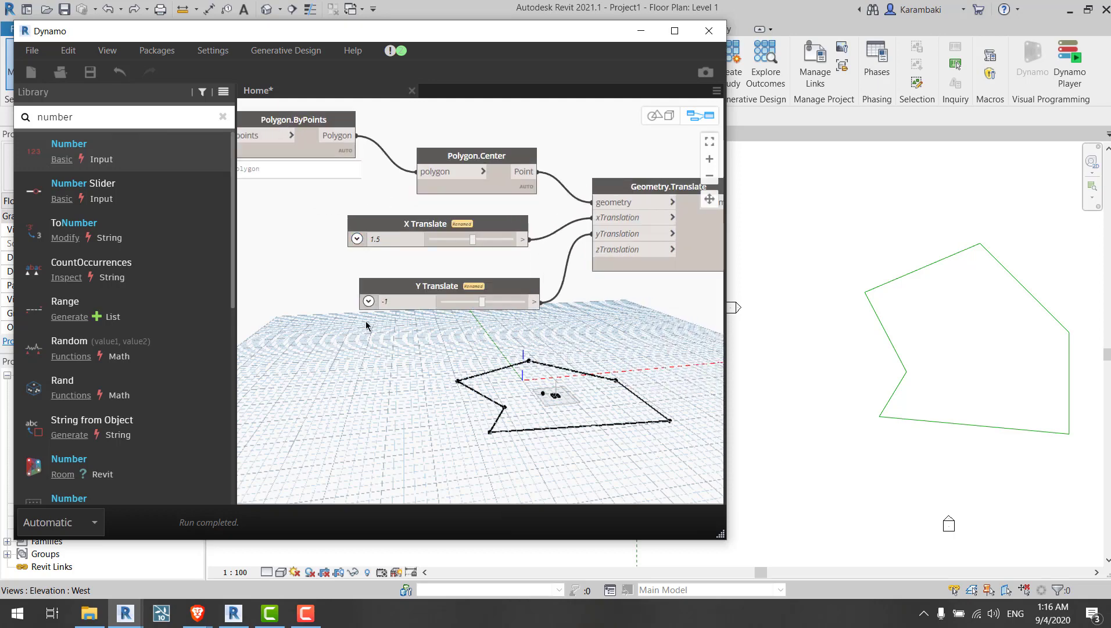
{"action": "scroll", "coordinate": [366, 322], "scroll_direction": "down", "scroll_amount": 5}
{"action": "scroll", "coordinate": [439, 313], "scroll_direction": "up", "scroll_amount": 5}
{"action": "scroll", "coordinate": [541, 303], "scroll_direction": "up", "scroll_amount": 1}
{"action": "middle_click_drag", "start_coordinate": [660, 302], "coordinate": [591, 297]}
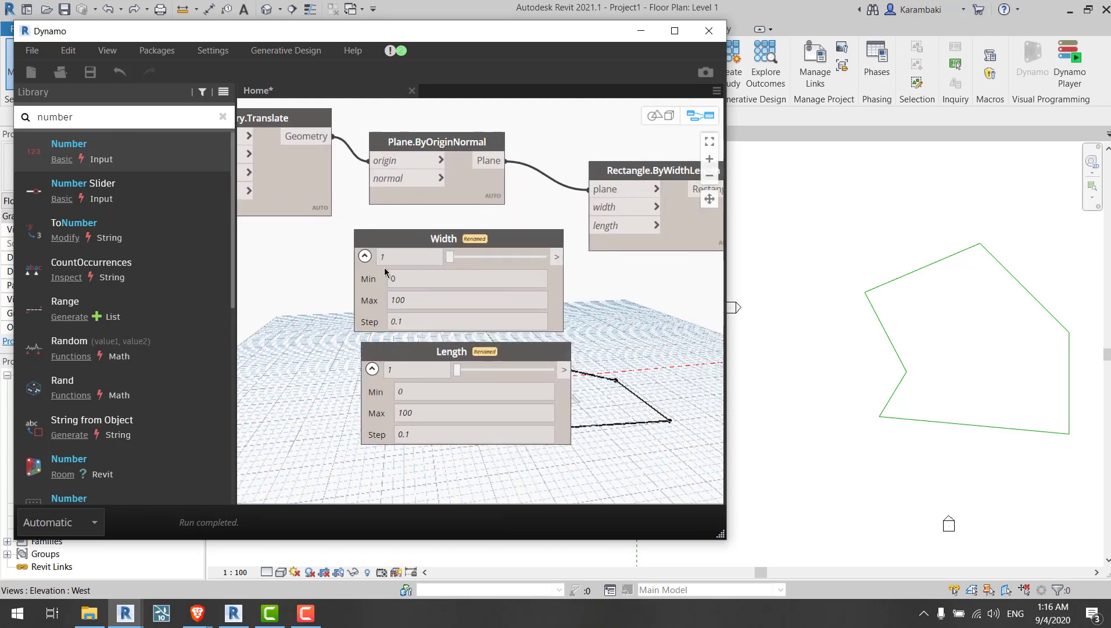
{"action": "left_click", "coordinate": [464, 284]}
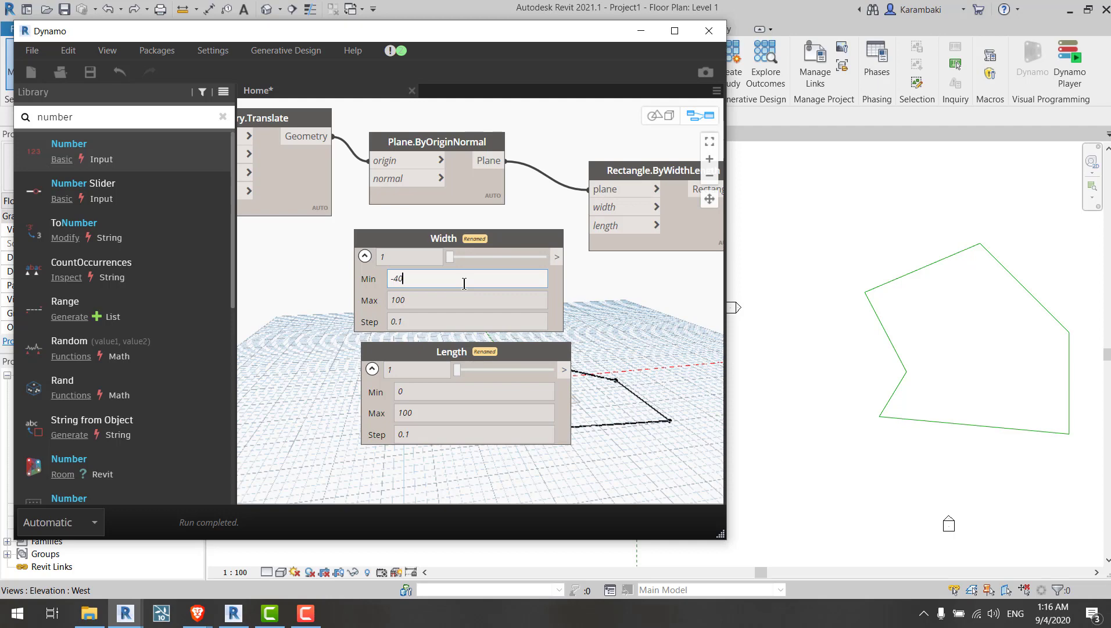
{"action": "left_click", "coordinate": [466, 295]}
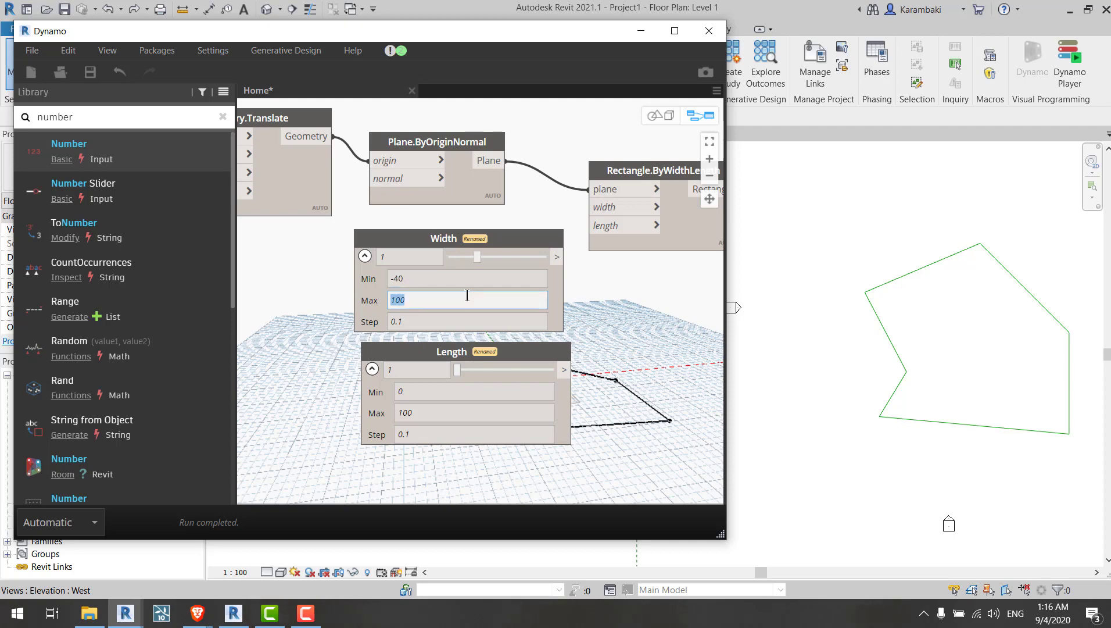
{"action": "left_click", "coordinate": [601, 304]}
Step: Connect the Width slider to the Rectangle.ByWidthLength width input
{"action": "middle_click_drag", "start_coordinate": [575, 283], "coordinate": [490, 275]}
{"action": "left_click", "coordinate": [477, 249]}
{"action": "left_click", "coordinate": [502, 198]}
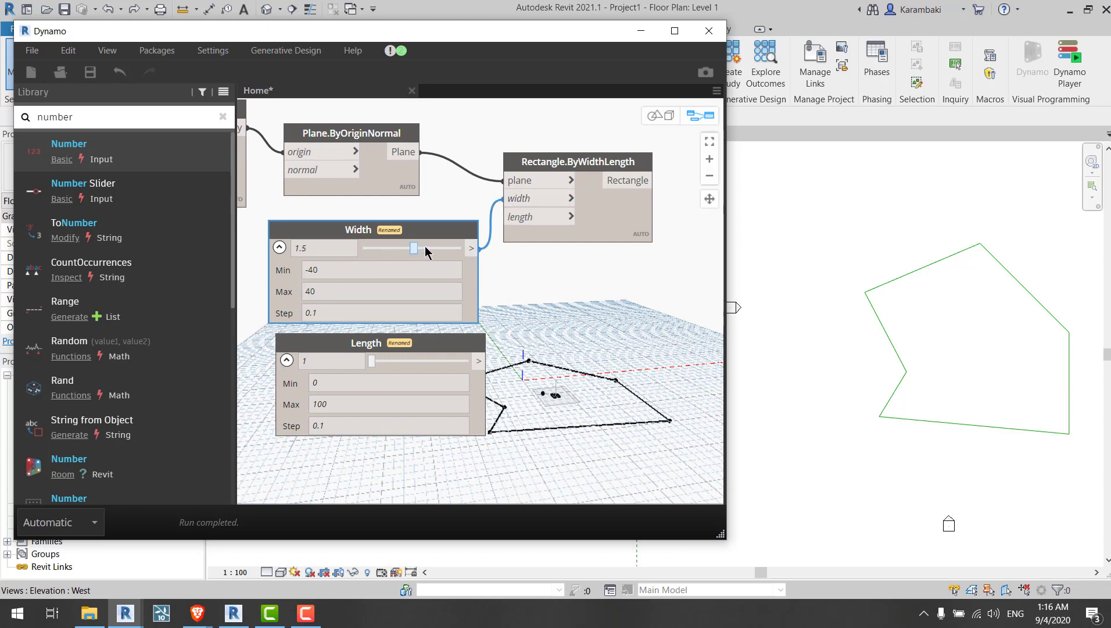
Step: Set the Width slider's minimum to 1
{"action": "left_click_drag", "start_coordinate": [413, 249], "coordinate": [370, 250]}
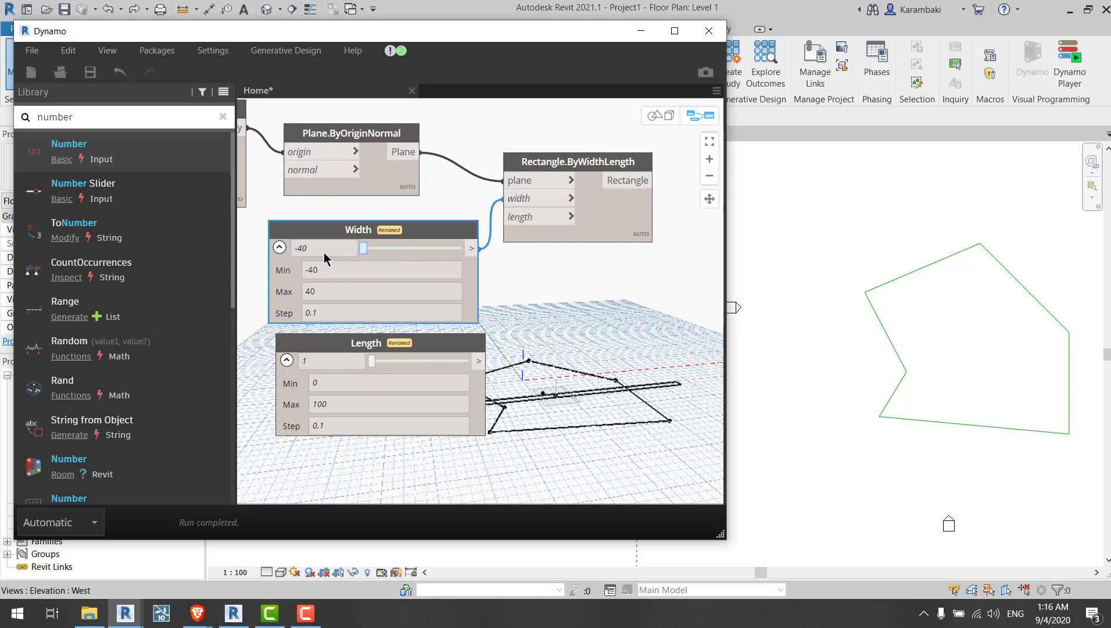
{"action": "left_click", "coordinate": [338, 274]}
{"action": "type", "text": "0"}
{"action": "left_click", "coordinate": [536, 317]}
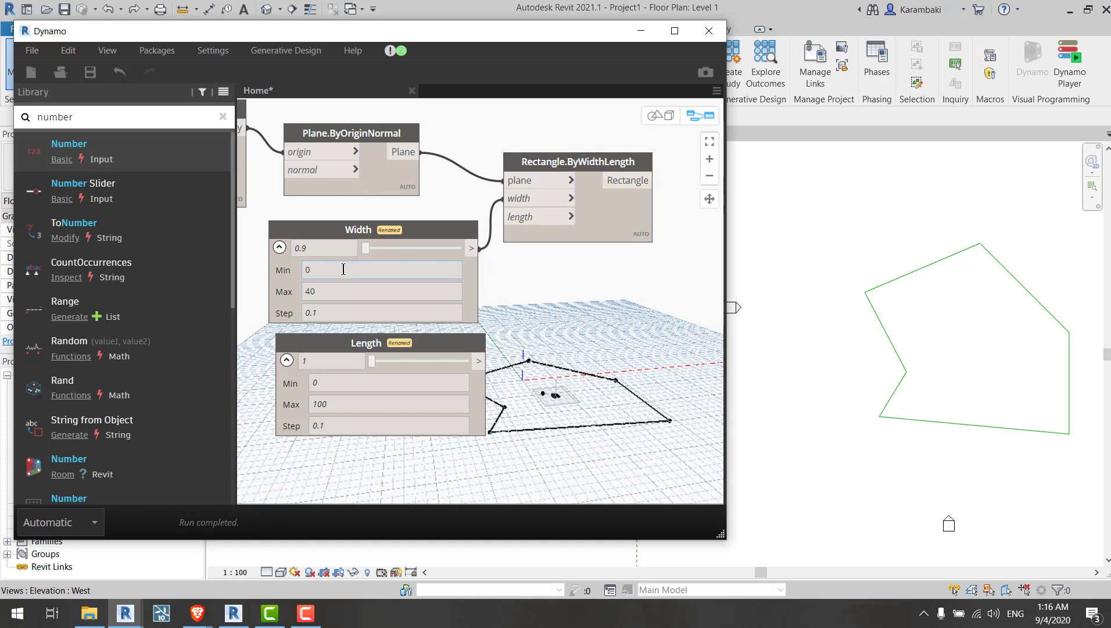
{"action": "double_click", "coordinate": [307, 270]}
{"action": "type", "text": "1"}
Step: Set the Width slider's value to about 17.8
{"action": "mouse_move", "coordinate": [363, 249]}
{"action": "left_mouse_down"}
{"action": "mouse_move", "coordinate": [459, 249]}
{"action": "mouse_move", "coordinate": [381, 249]}
{"action": "left_mouse_up"}
{"action": "left_click_drag", "start_coordinate": [500, 257], "coordinate": [406, 249]}
{"action": "scroll", "coordinate": [327, 460], "scroll_direction": "up", "scroll_amount": 2}
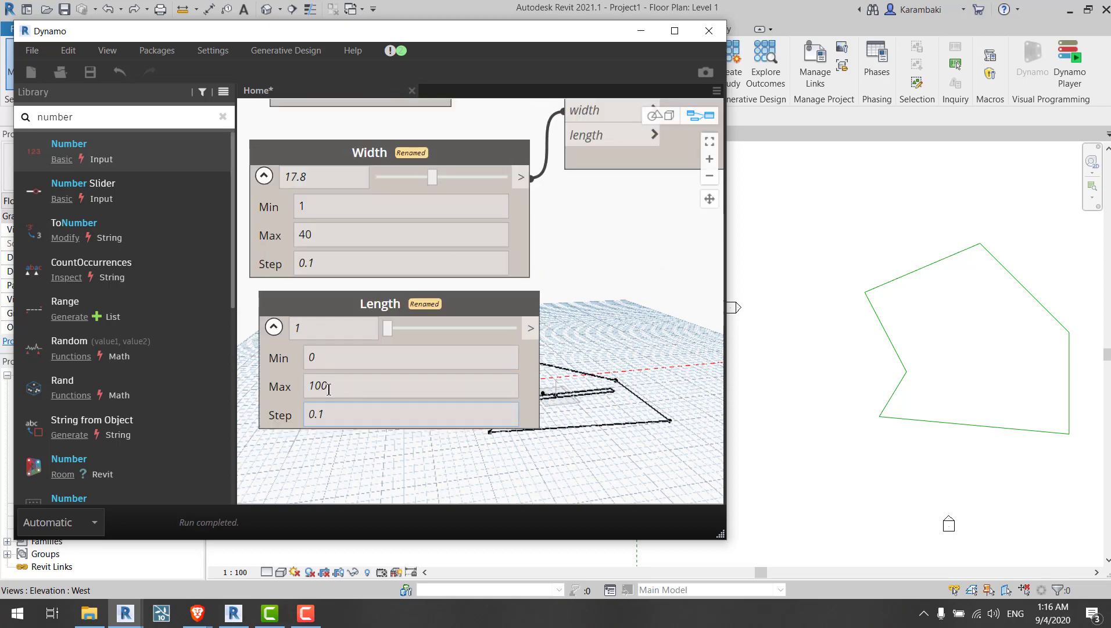
Step: Set the Length slider's maximum to 40 and connect it to the Rectangle.ByWidthLength length input
{"action": "double_click", "coordinate": [343, 387]}
{"action": "type", "text": "40"}
{"action": "left_click", "coordinate": [372, 336]}
{"action": "mouse_move", "coordinate": [393, 333]}
{"action": "left_mouse_down"}
{"action": "mouse_move", "coordinate": [433, 333]}
{"action": "mouse_move", "coordinate": [412, 330]}
{"action": "left_mouse_up"}
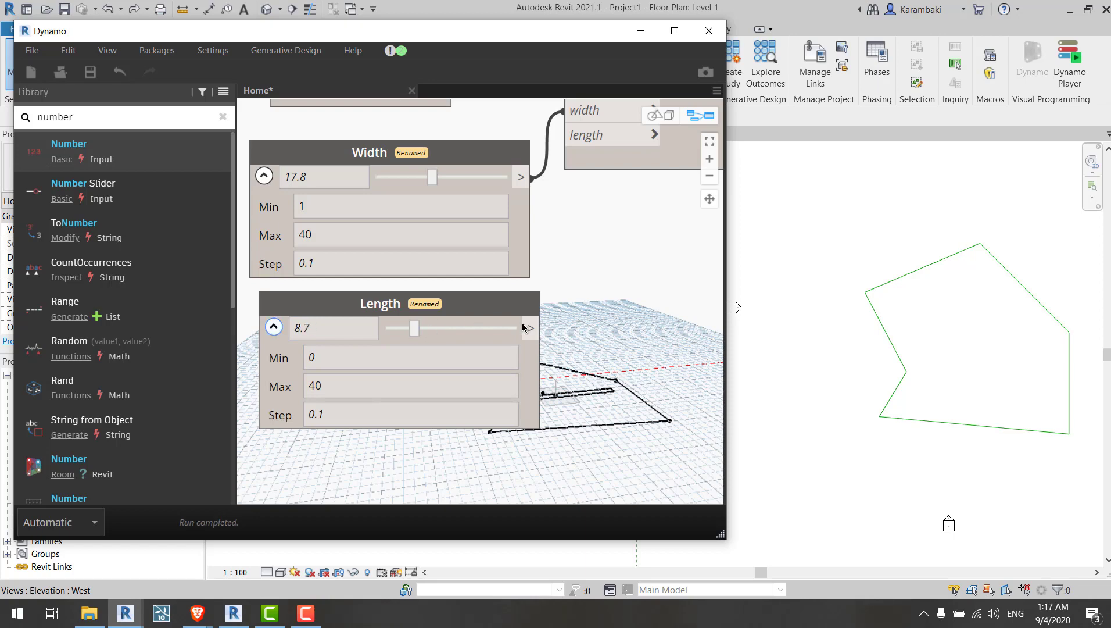
{"action": "left_click_drag", "start_coordinate": [531, 328], "coordinate": [564, 135]}
Step: Drag the Length slider to a value of about 23.1
{"action": "left_click", "coordinate": [445, 328]}
{"action": "left_click_drag", "start_coordinate": [444, 323], "coordinate": [551, 336]}
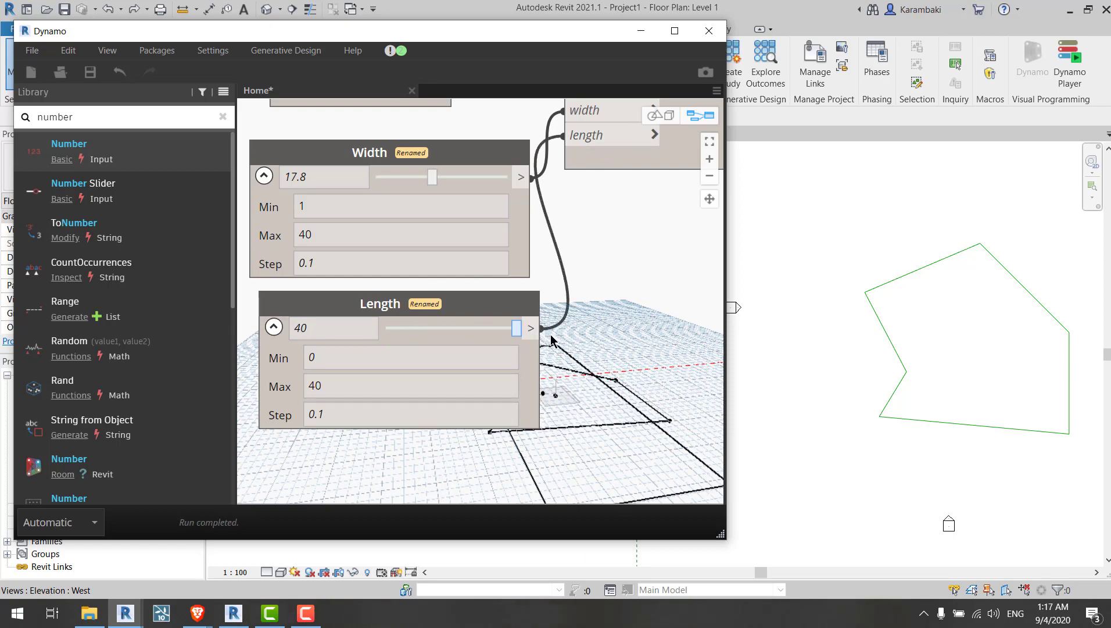
{"action": "middle_click_drag", "start_coordinate": [452, 316], "coordinate": [528, 308]}
{"action": "left_click_drag", "start_coordinate": [570, 334], "coordinate": [514, 335]}
{"action": "middle_click_drag", "start_coordinate": [635, 343], "coordinate": [622, 353]}
Step: Change the Length slider's step to 0.01 and undo both of those edits
{"action": "left_click", "coordinate": [380, 425]}
{"action": "scroll", "coordinate": [357, 456], "scroll_direction": "up", "scroll_amount": 5}
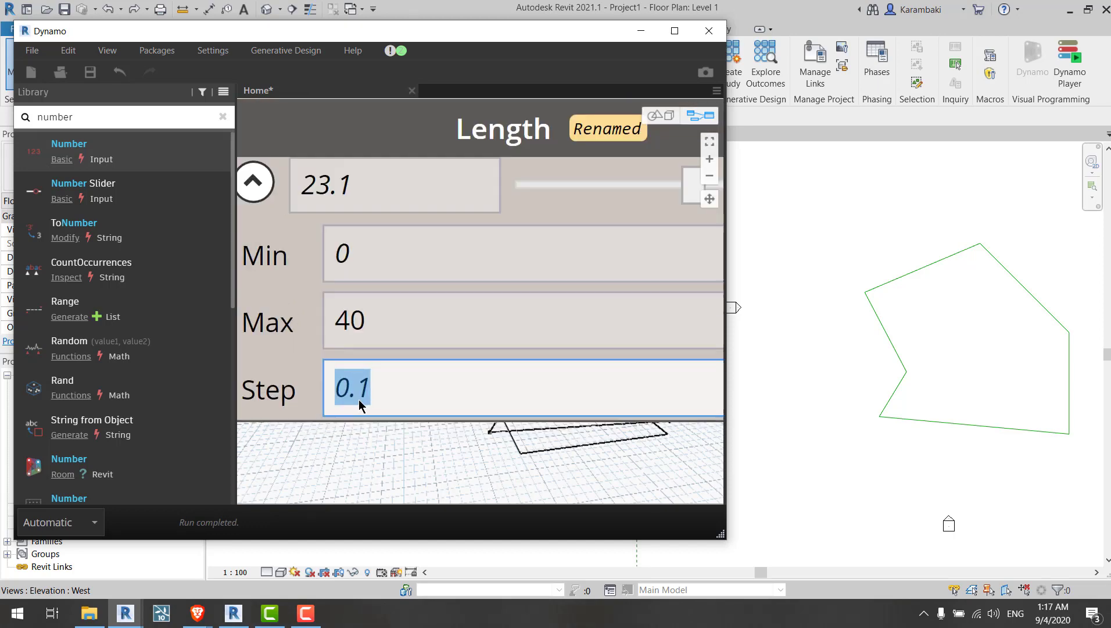
{"action": "middle_click_drag", "start_coordinate": [378, 470], "coordinate": [379, 407]}
{"action": "type", "text": "0"}
{"action": "left_click", "coordinate": [418, 470]}
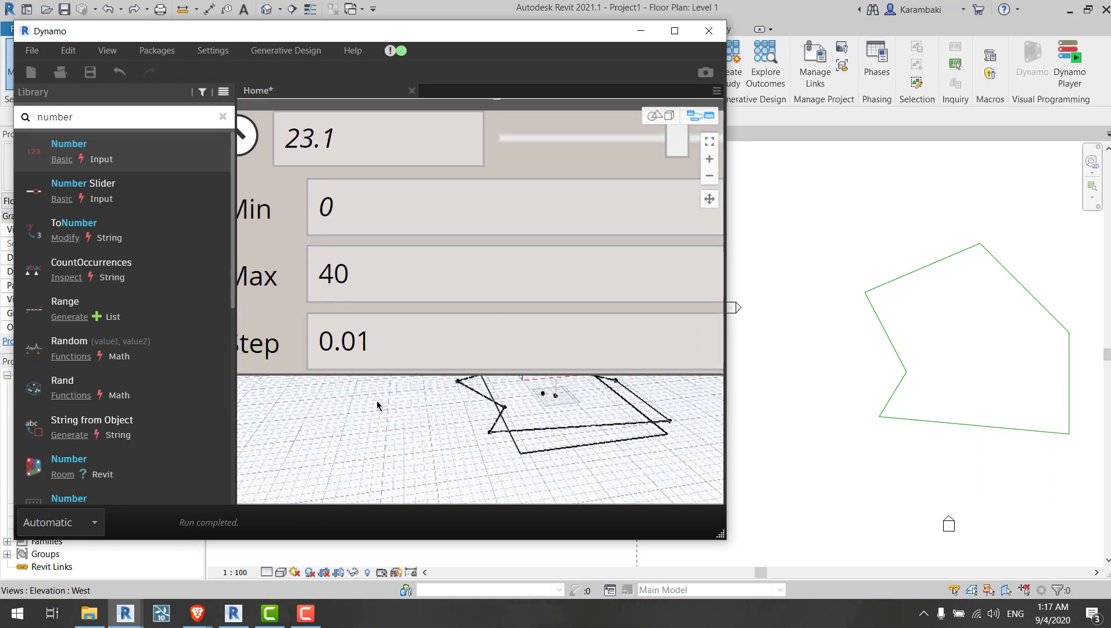
{"action": "scroll", "coordinate": [378, 404], "scroll_direction": "down", "scroll_amount": 5}
{"action": "mouse_move", "coordinate": [535, 273]}
{"action": "left_mouse_down"}
{"action": "mouse_move", "coordinate": [503, 273]}
{"action": "mouse_move", "coordinate": [532, 269]}
{"action": "left_mouse_up"}
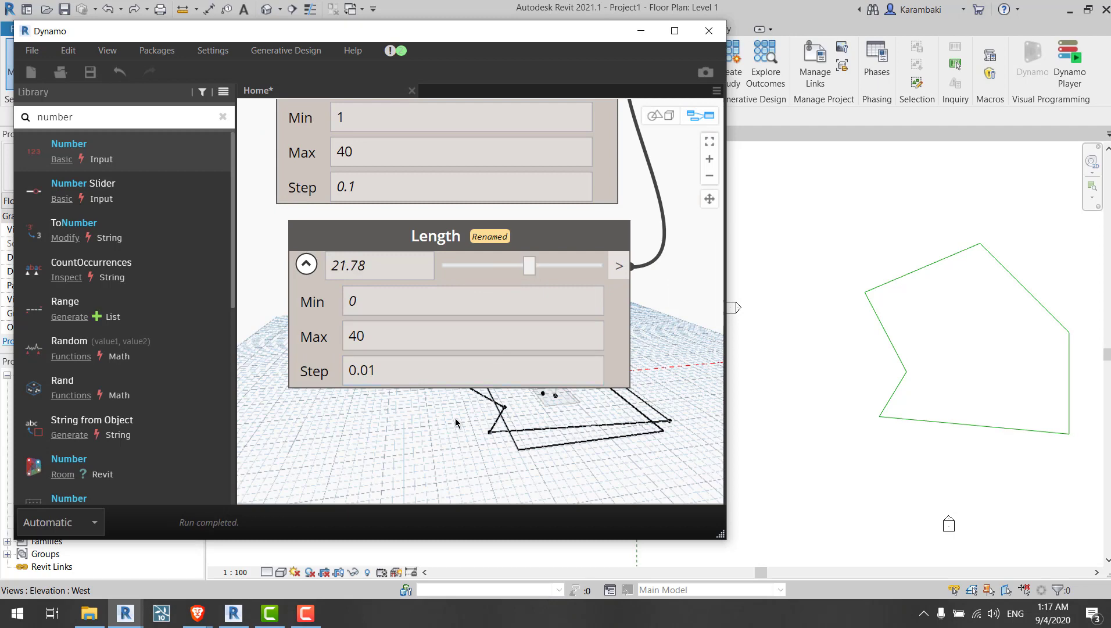
{"action": "key", "text": "ctrl+z"}
{"action": "key", "text": "ctrl+z"}
Step: Set both the Length and Width slider values to 15
{"action": "scroll", "coordinate": [435, 417], "scroll_direction": "down", "scroll_amount": 4}
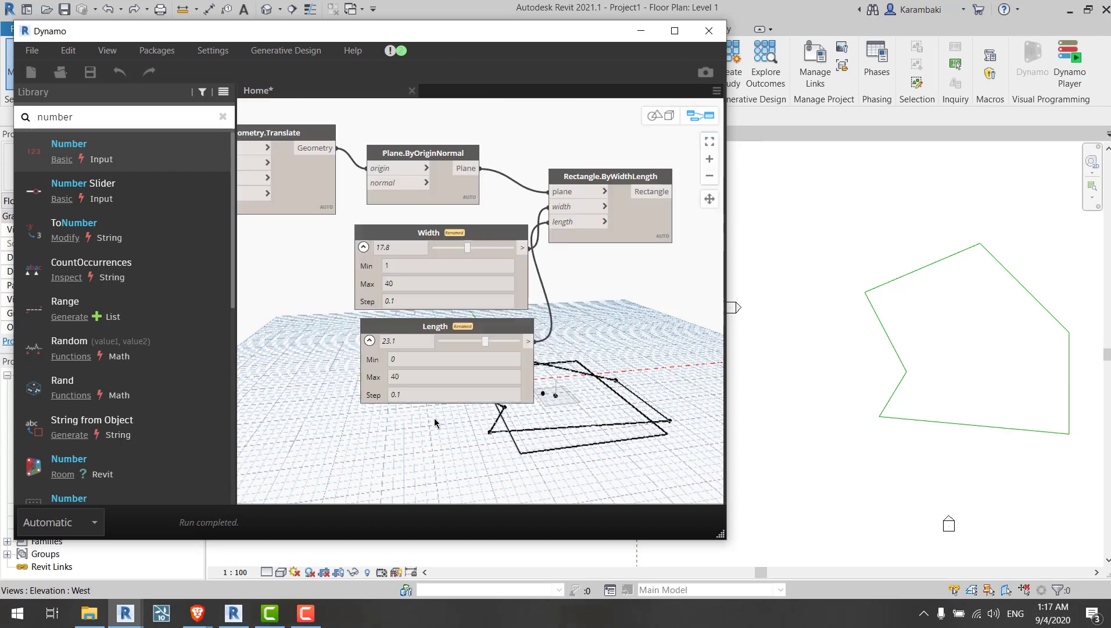
{"action": "scroll", "coordinate": [434, 418], "scroll_direction": "up", "scroll_amount": 1}
{"action": "scroll", "coordinate": [416, 303], "scroll_direction": "up", "scroll_amount": 2}
{"action": "double_click", "coordinate": [412, 338]}
{"action": "type", "text": "15"}
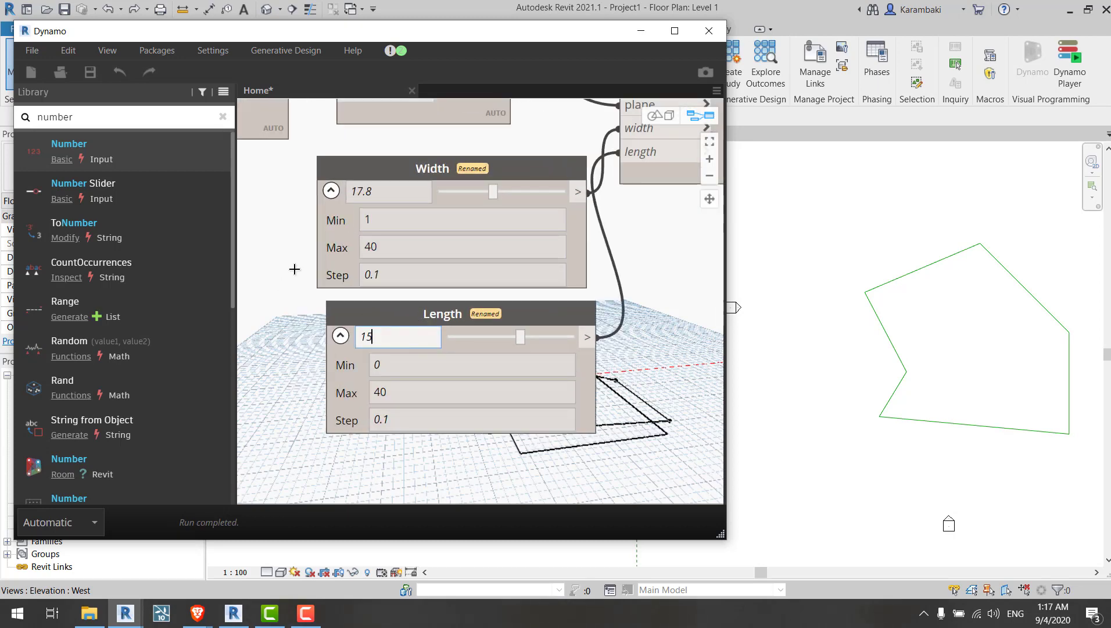
{"action": "left_click", "coordinate": [294, 269]}
{"action": "double_click", "coordinate": [377, 198]}
{"action": "type", "text": "15"}
{"action": "left_click", "coordinate": [318, 231]}
Step: Rearrange the Width, Length and Rectangle.ByWidthLength nodes on the canvas
{"action": "left_click", "coordinate": [596, 236]}
{"action": "middle_click_drag", "start_coordinate": [635, 257], "coordinate": [506, 266]}
{"action": "scroll", "coordinate": [550, 266], "scroll_direction": "down", "scroll_amount": 3}
{"action": "left_click_drag", "start_coordinate": [602, 213], "coordinate": [657, 230]}
{"action": "scroll", "coordinate": [538, 308], "scroll_direction": "up", "scroll_amount": 2}
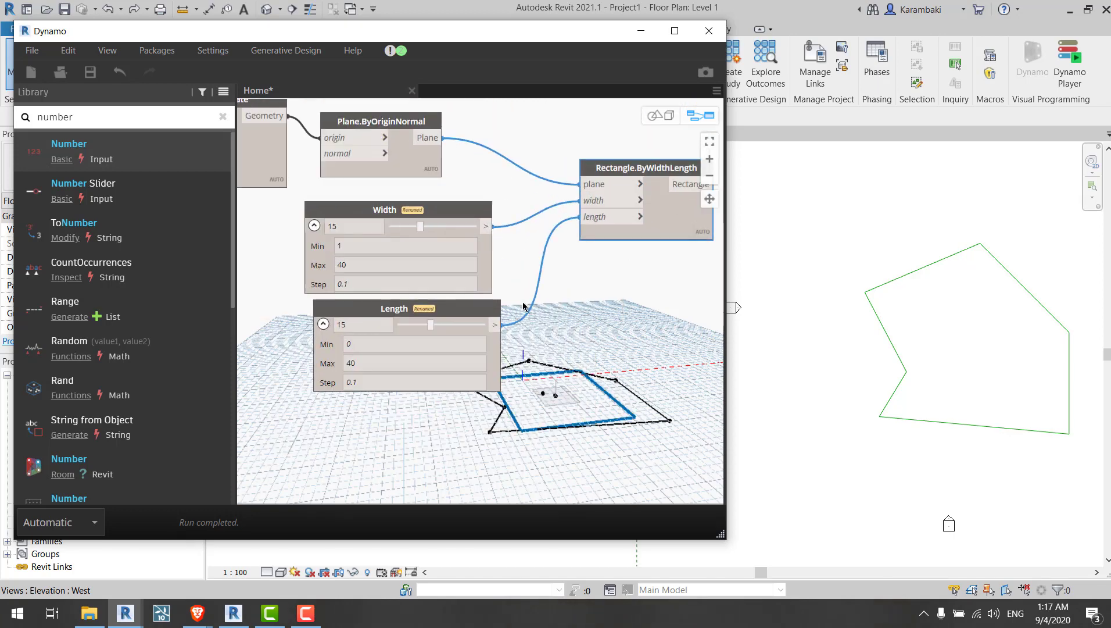
{"action": "left_click", "coordinate": [522, 303]}
{"action": "left_click_drag", "start_coordinate": [455, 304], "coordinate": [448, 310]}
{"action": "left_click", "coordinate": [512, 298]}
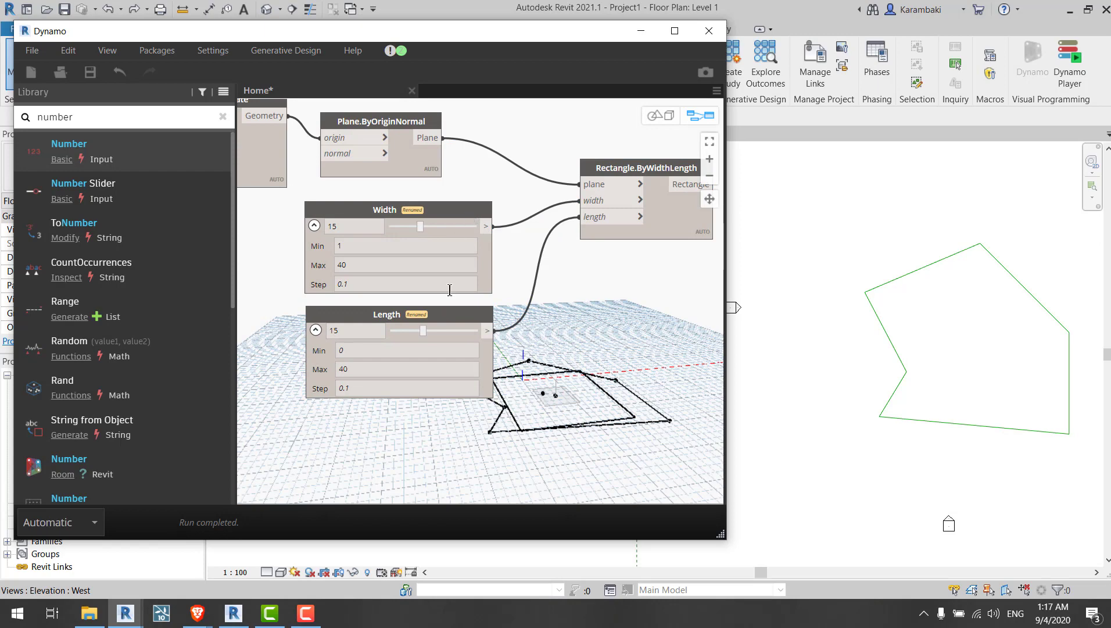
{"action": "left_click_drag", "start_coordinate": [522, 266], "coordinate": [564, 348]}
{"action": "scroll", "coordinate": [553, 314], "scroll_direction": "down", "scroll_amount": 2}
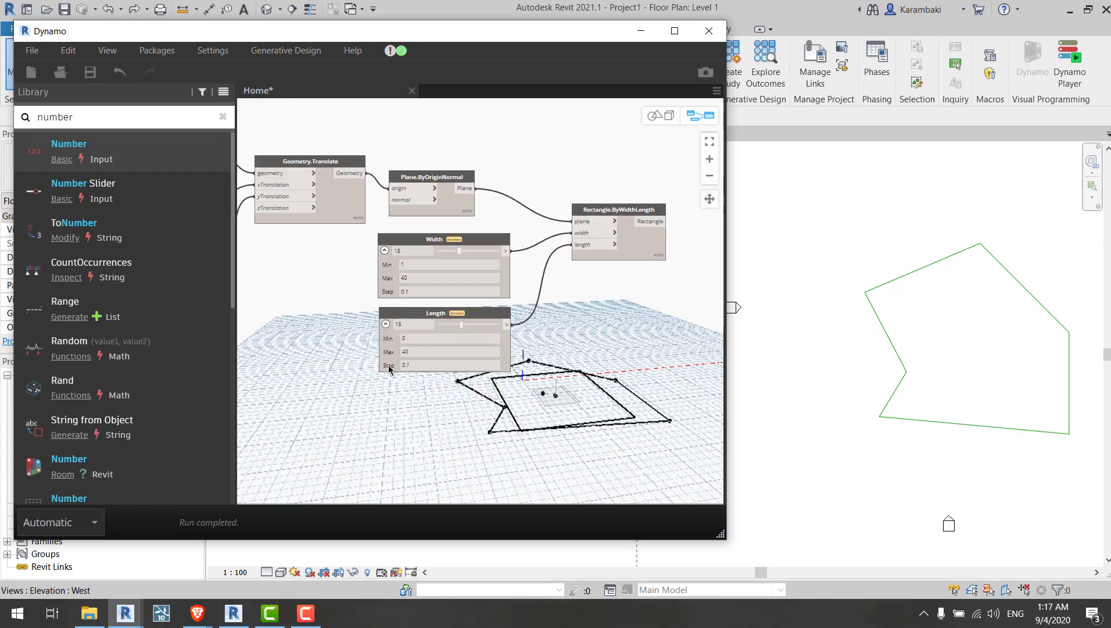
{"action": "middle_click_drag", "start_coordinate": [389, 370], "coordinate": [344, 394]}
{"action": "left_click", "coordinate": [583, 278]}
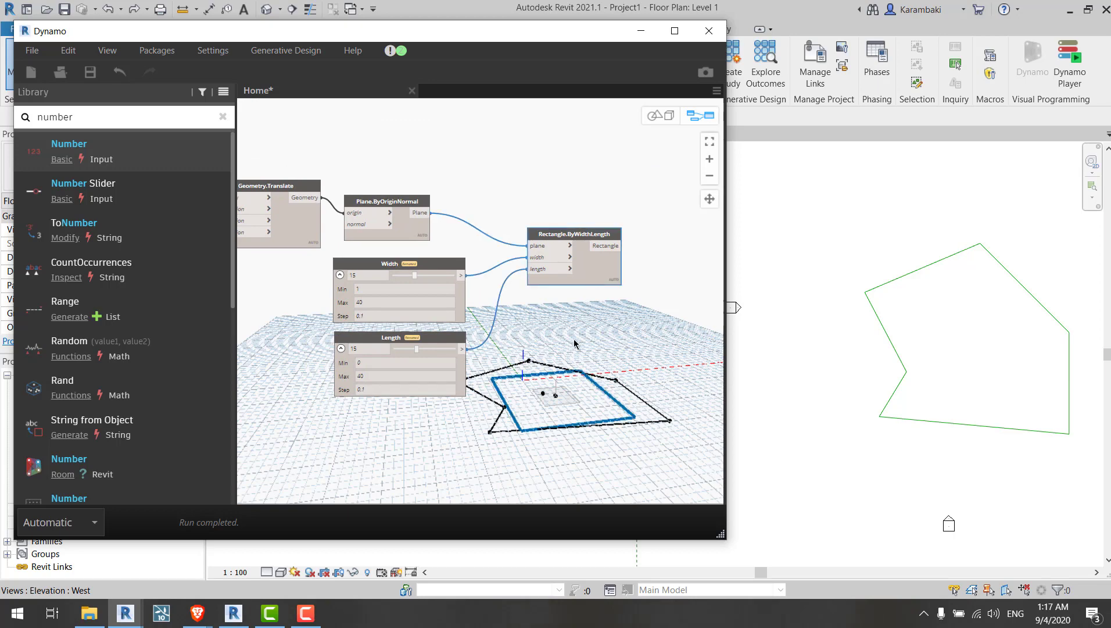
{"action": "left_click", "coordinate": [564, 340]}
{"action": "scroll", "coordinate": [572, 323], "scroll_direction": "up", "scroll_amount": 2}
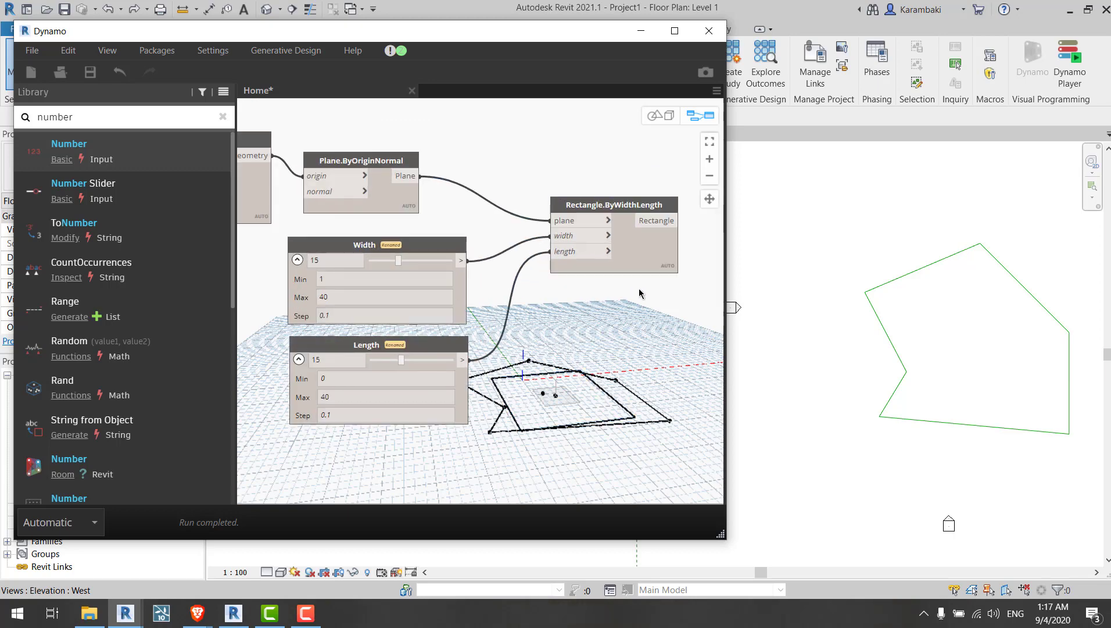
{"action": "mouse_move", "coordinate": [644, 294]}
{"action": "middle_mouse_down"}
{"action": "mouse_move", "coordinate": [579, 294]}
{"action": "mouse_move", "coordinate": [650, 289]}
{"action": "middle_mouse_up"}
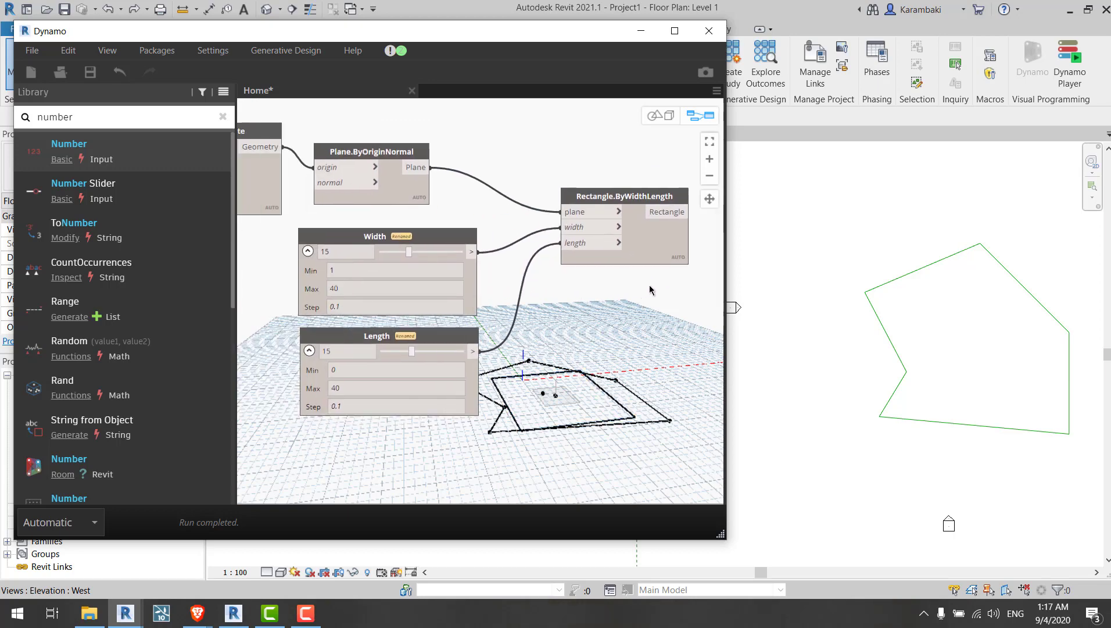
{"action": "middle_click_drag", "start_coordinate": [561, 296], "coordinate": [598, 319]}
{"action": "middle_click_drag", "start_coordinate": [472, 319], "coordinate": [450, 318]}
{"action": "left_click", "coordinate": [537, 259]}
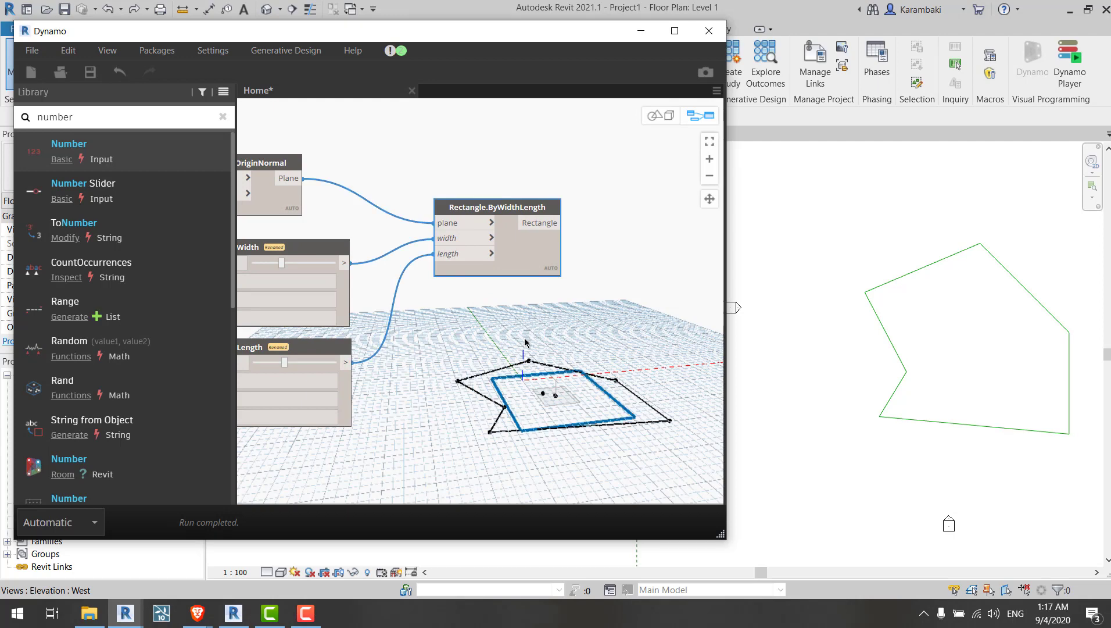
{"action": "left_click", "coordinate": [523, 340]}
{"action": "middle_click_drag", "start_coordinate": [451, 361], "coordinate": [290, 374]}
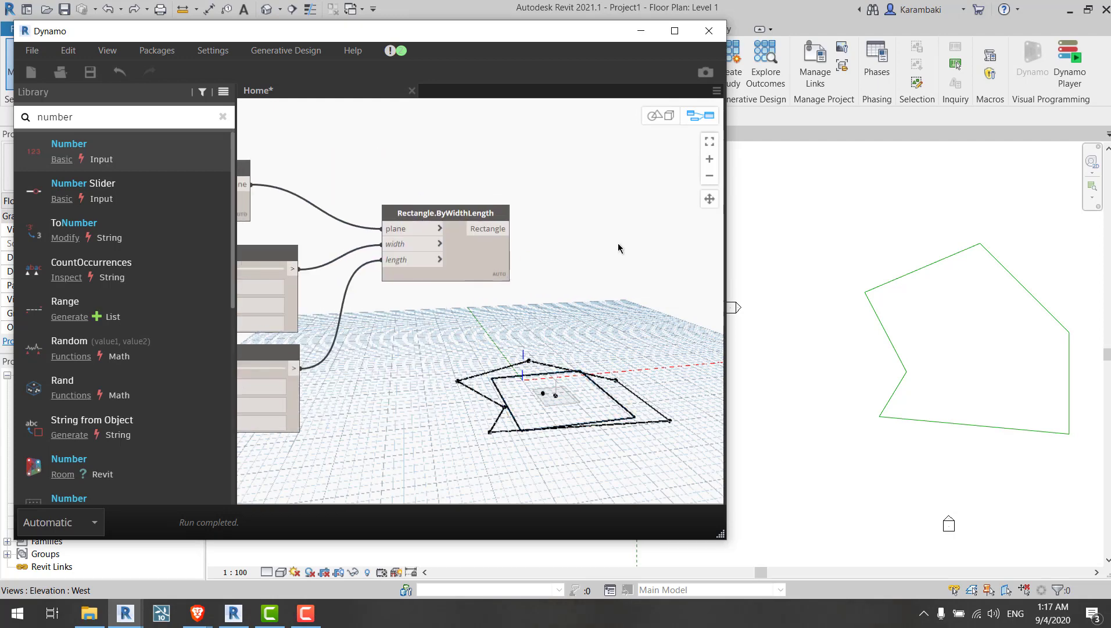
Step: Search the library for rotate and place a Geometry.Rotate (basePlane, degrees) node
{"action": "double_click", "coordinate": [136, 118]}
{"action": "type", "text": "ro"}
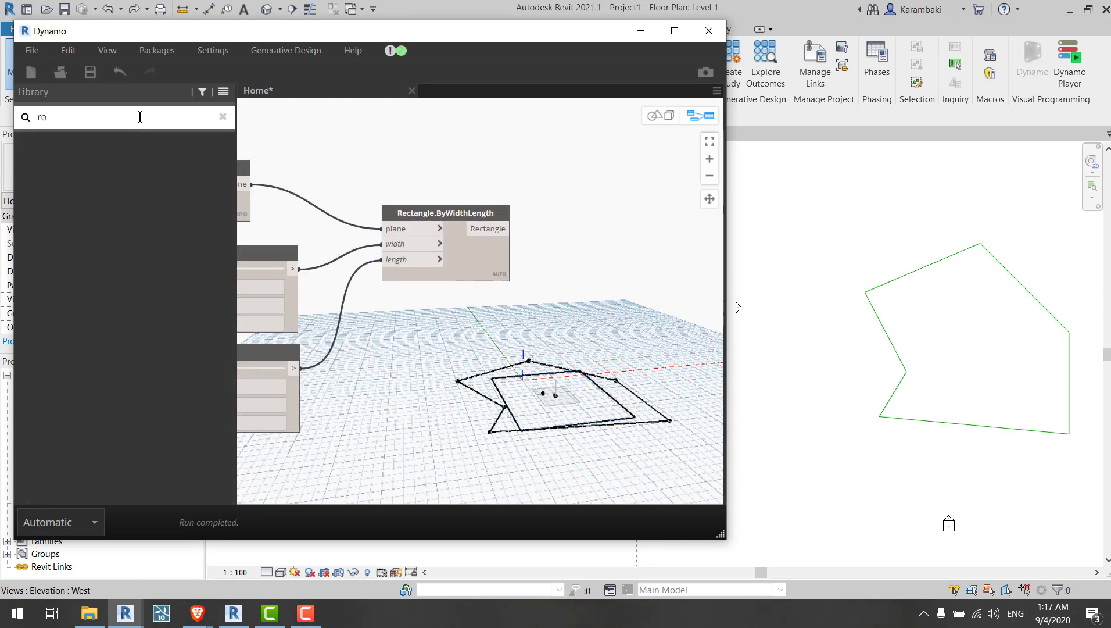
{"action": "type", "text": "atate"}
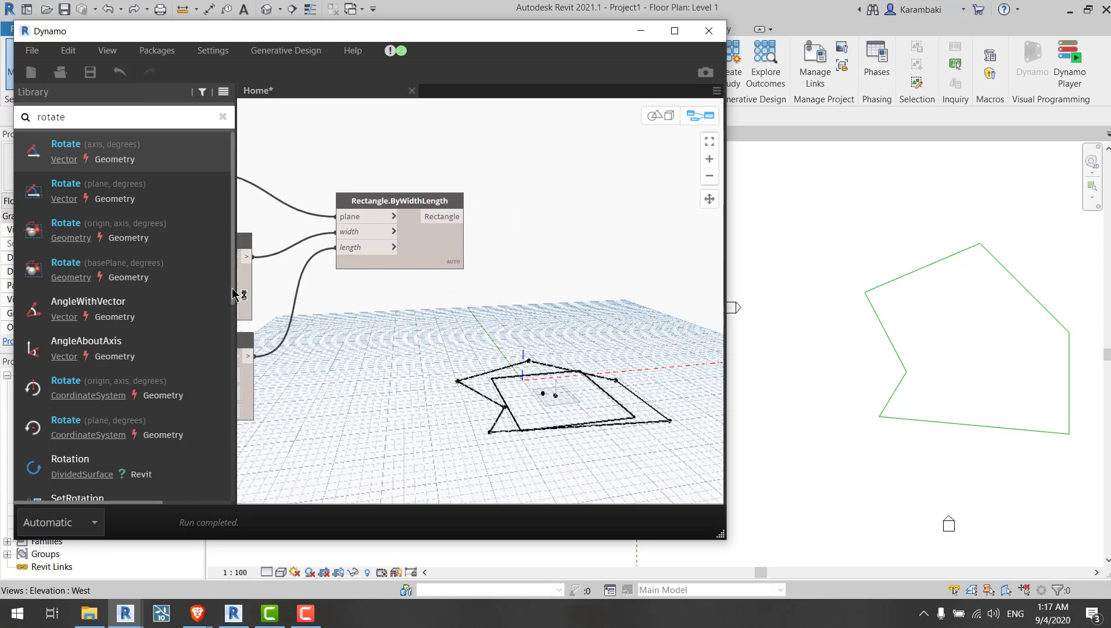
{"action": "left_click", "coordinate": [192, 274]}
{"action": "left_click", "coordinate": [529, 339]}
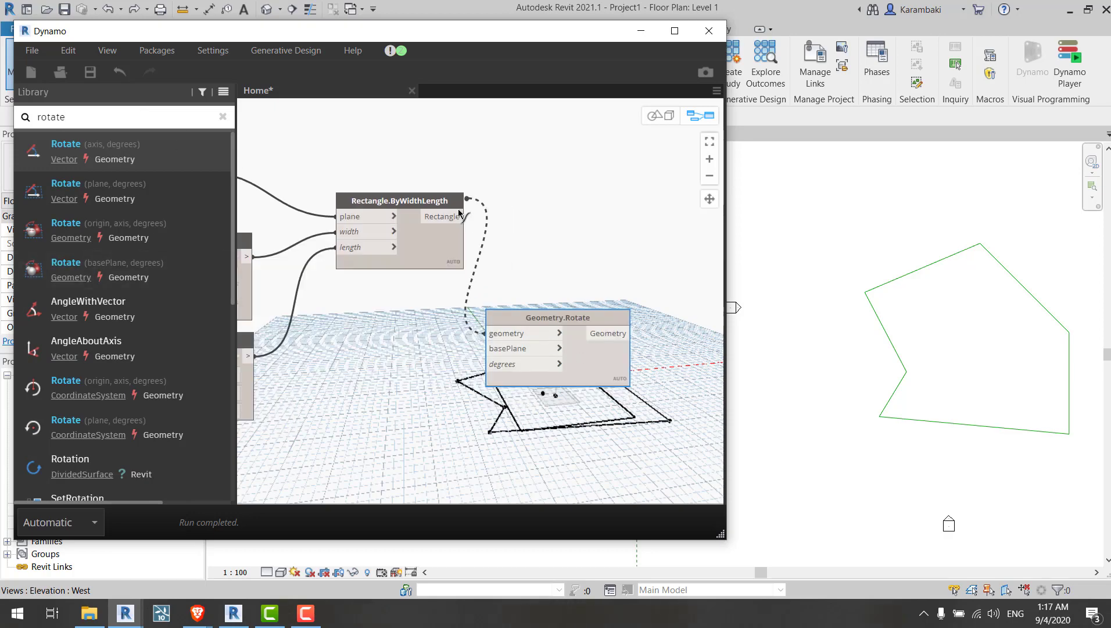
Step: Connect the rectangle to the Geometry.Rotate geometry input and the plane to its basePlane input
{"action": "left_click", "coordinate": [445, 216]}
{"action": "middle_click_drag", "start_coordinate": [361, 372], "coordinate": [750, 455]}
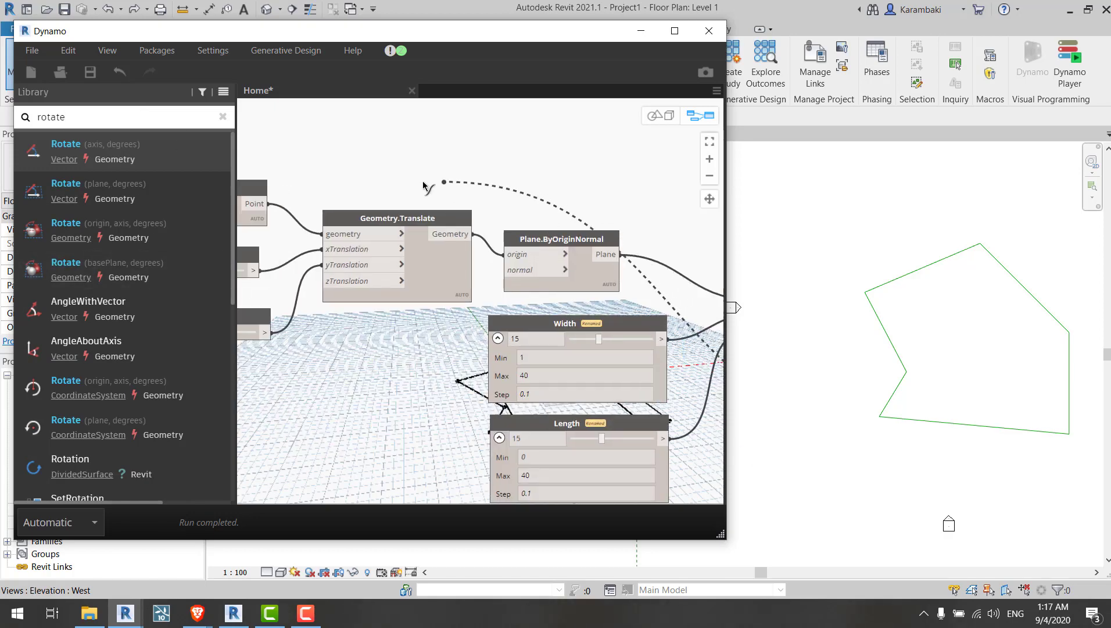
{"action": "left_click", "coordinate": [620, 258]}
{"action": "middle_click_drag", "start_coordinate": [671, 315], "coordinate": [257, 134]}
{"action": "left_click_drag", "start_coordinate": [564, 280], "coordinate": [621, 293]}
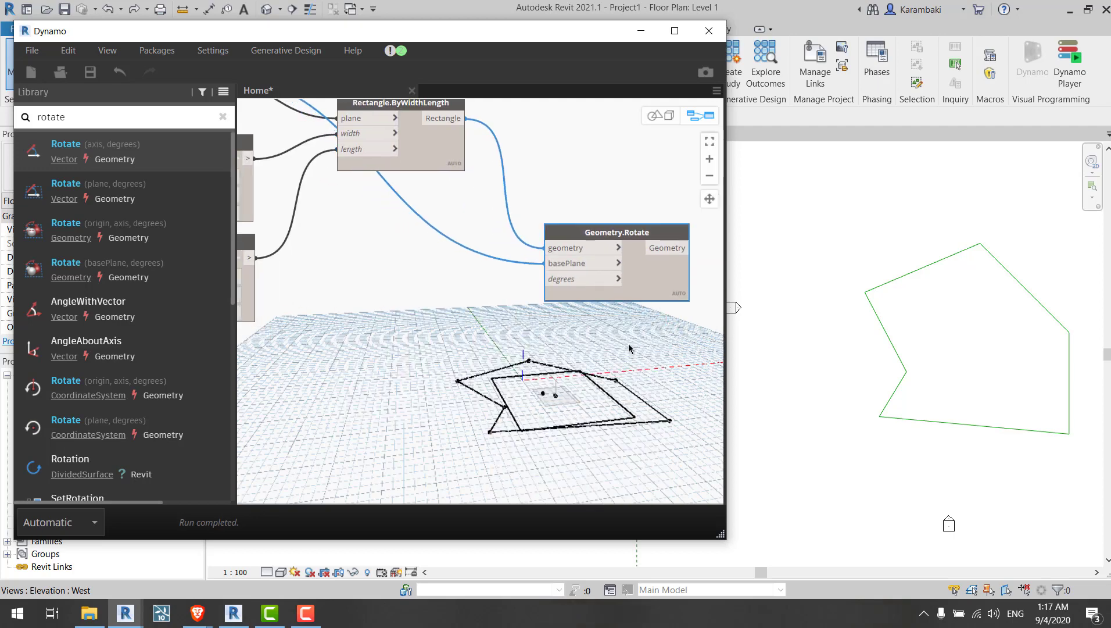
Step: Paste a copy of the Length slider and rename it Rotation Angle
{"action": "left_click", "coordinate": [153, 122]}
{"action": "middle_click_drag", "start_coordinate": [402, 255], "coordinate": [769, 279]}
{"action": "left_click", "coordinate": [563, 271]}
{"action": "middle_click_drag", "start_coordinate": [680, 311], "coordinate": [377, 297]}
{"action": "key", "text": "ctrl+v"}
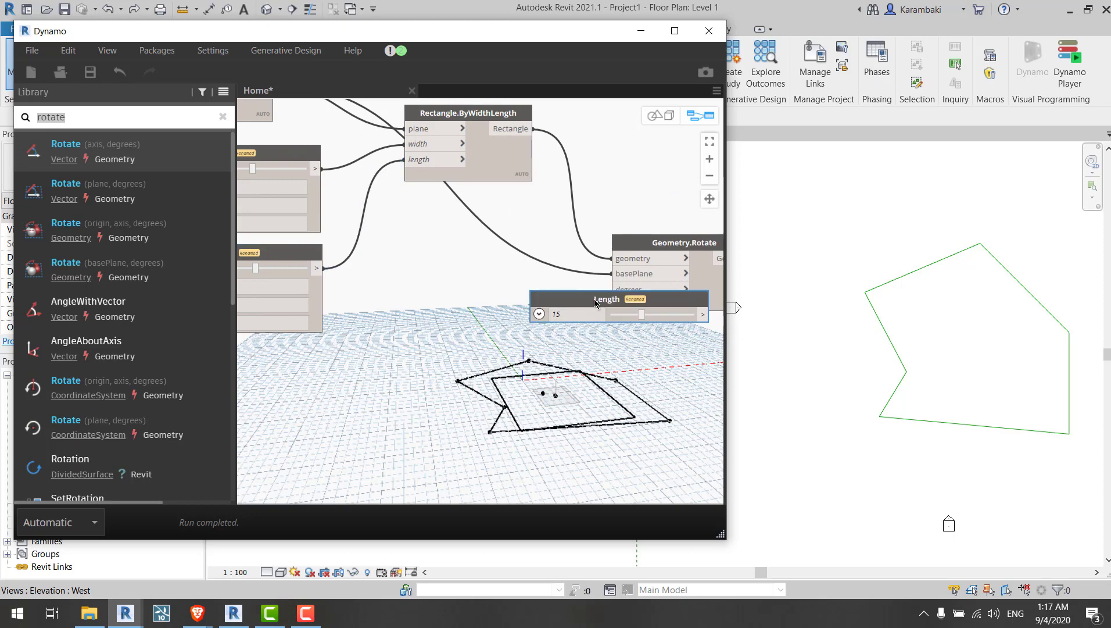
{"action": "double_click", "coordinate": [594, 299]}
{"action": "type", "text": "Rotatio"}
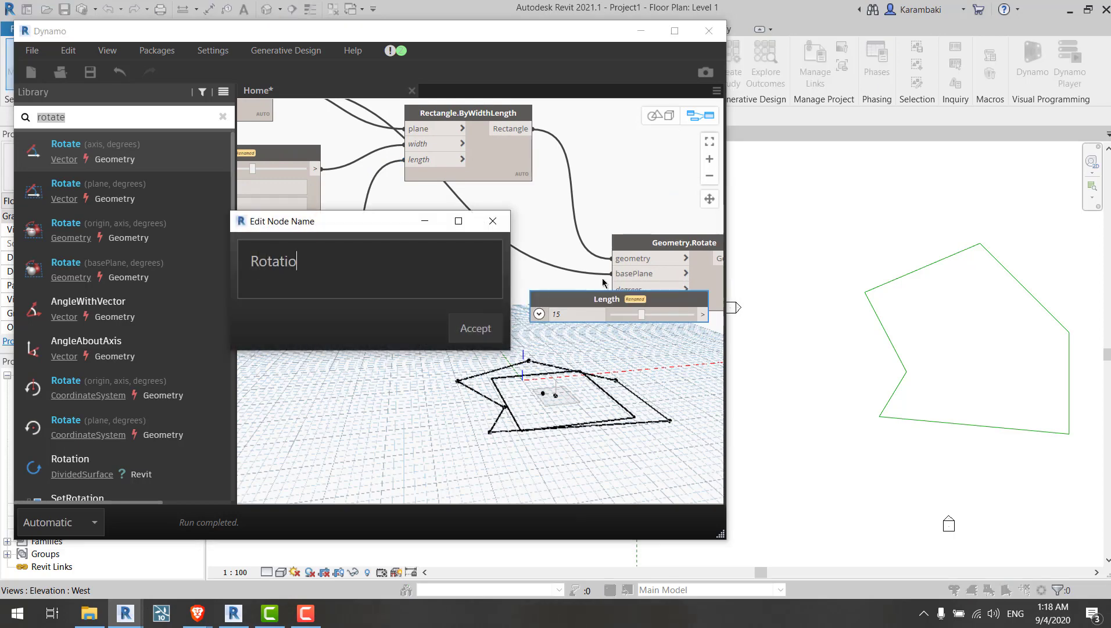
{"action": "type", "text": "n Angle"}
{"action": "key", "text": "Return"}
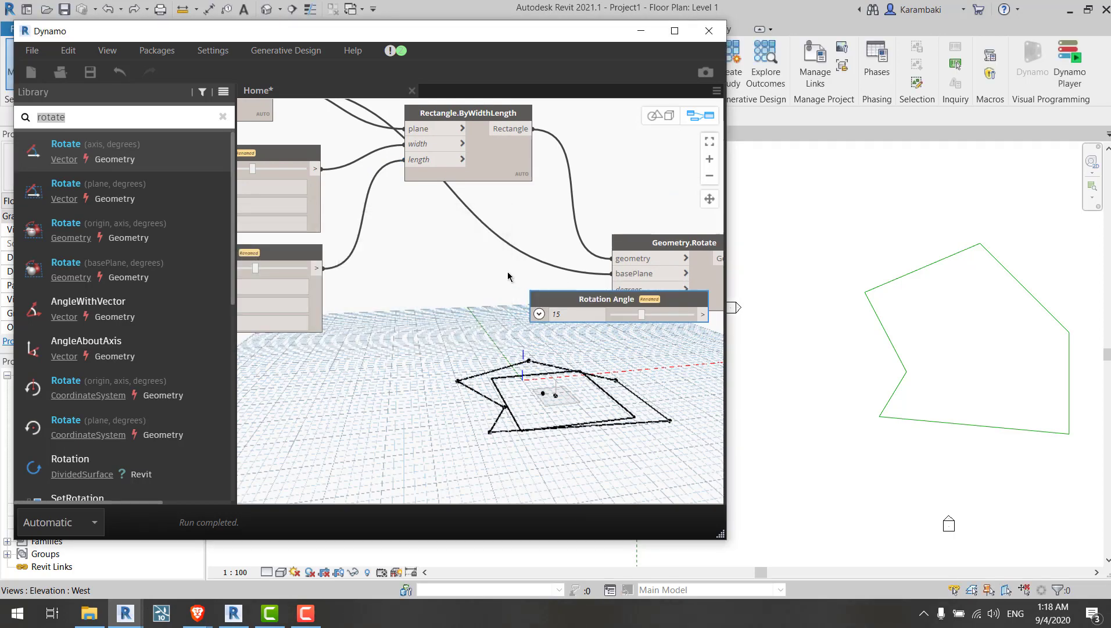
Step: Save the graph as Generative Test.dyn
{"action": "key", "text": "ctrl+s"}
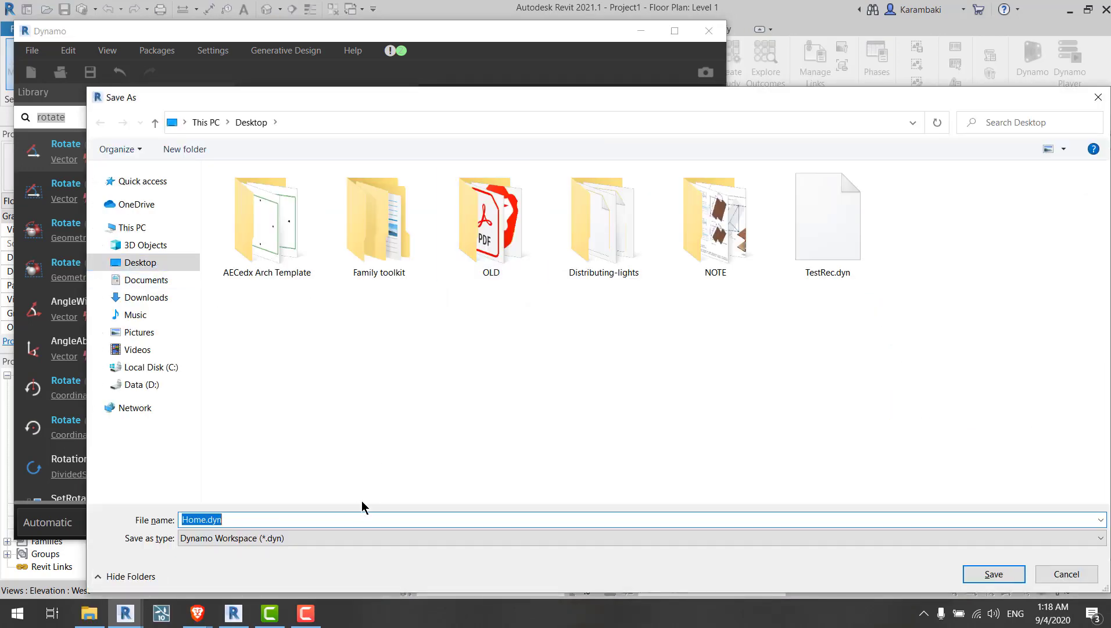
{"action": "type", "text": "Testing"}
{"action": "key", "text": "ctrl+a"}
{"action": "type", "text": "Ge"}
{"action": "key", "text": "Return"}
Step: Move the Rotation Angle slider and set its maximum to 90
{"action": "left_click_drag", "start_coordinate": [584, 298], "coordinate": [546, 302]}
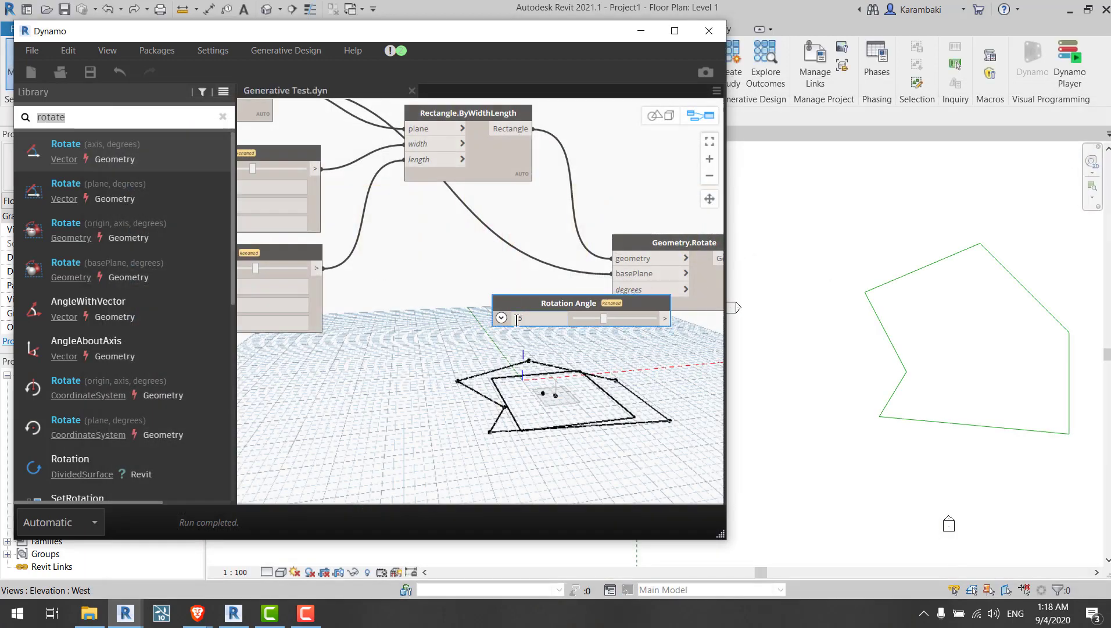
{"action": "left_click", "coordinate": [501, 318]}
{"action": "middle_click_drag", "start_coordinate": [679, 461], "coordinate": [632, 456]}
{"action": "left_click_drag", "start_coordinate": [509, 302], "coordinate": [450, 282]}
{"action": "scroll", "coordinate": [454, 370], "scroll_direction": "up", "scroll_amount": 3}
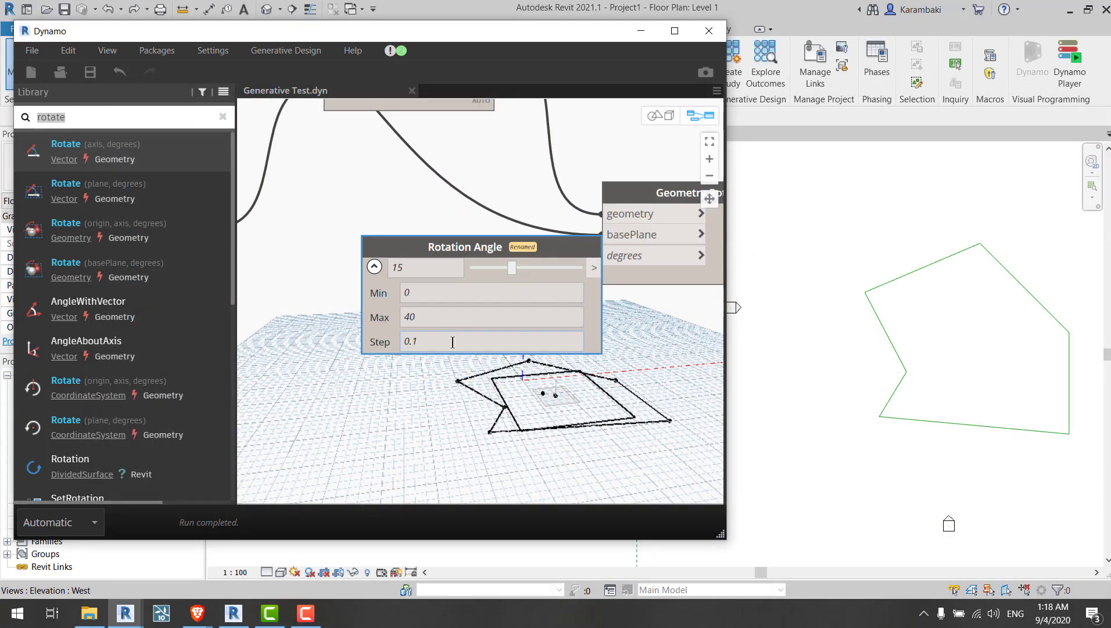
{"action": "double_click", "coordinate": [451, 315]}
{"action": "type", "text": "90"}
{"action": "key", "text": "Return"}
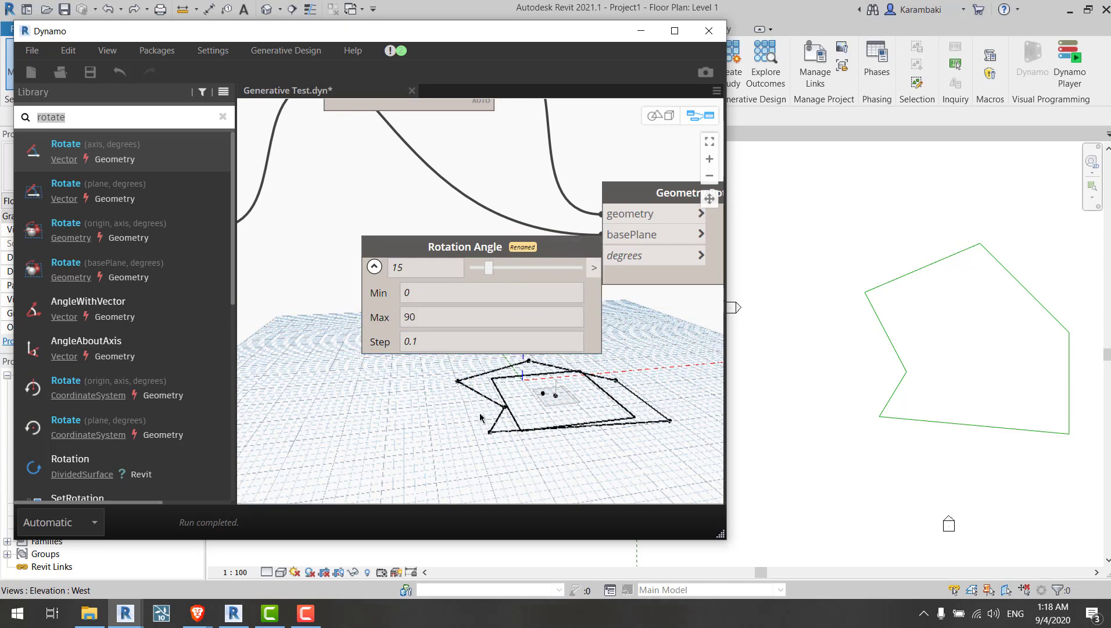
Step: Connect the Rotation Angle slider to the degrees input and set its value to 0
{"action": "middle_click_drag", "start_coordinate": [387, 324], "coordinate": [345, 328]}
{"action": "left_click", "coordinate": [332, 271]}
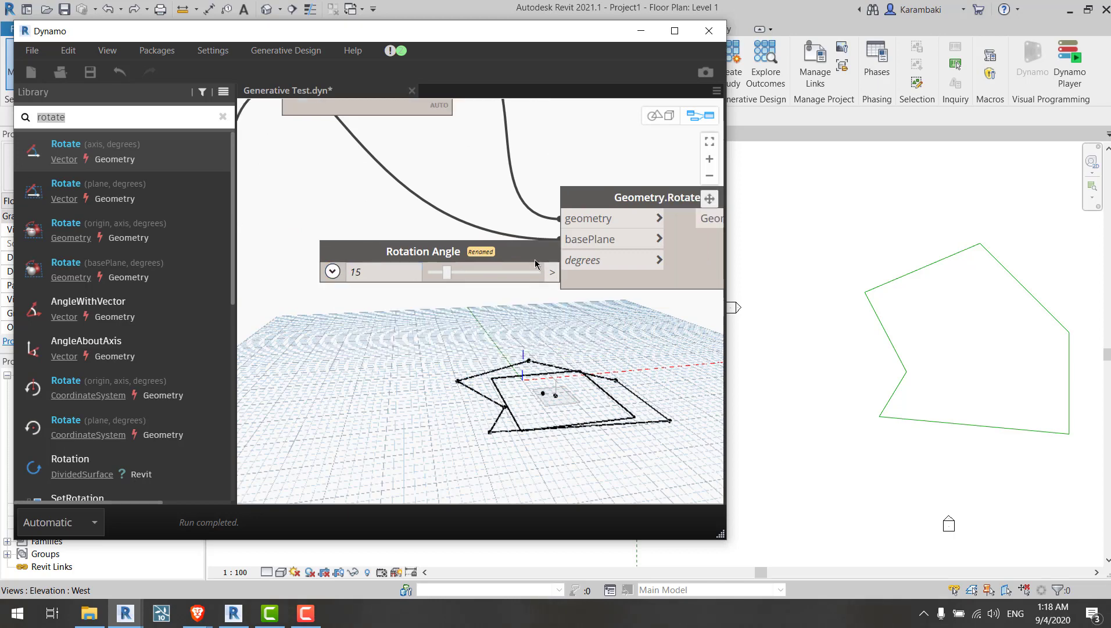
{"action": "left_click_drag", "start_coordinate": [536, 263], "coordinate": [560, 260]}
{"action": "left_click_drag", "start_coordinate": [375, 286], "coordinate": [420, 293]}
{"action": "middle_click_drag", "start_coordinate": [264, 229], "coordinate": [573, 302]}
{"action": "left_click_drag", "start_coordinate": [389, 304], "coordinate": [422, 307]}
{"action": "middle_click_drag", "start_coordinate": [570, 358], "coordinate": [334, 328]}
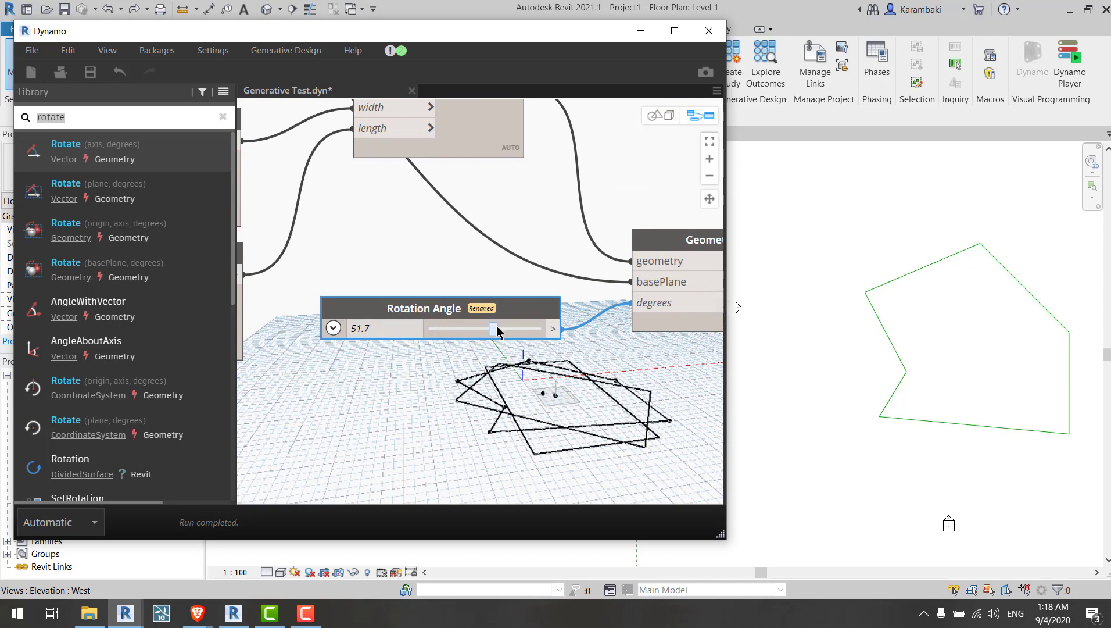
{"action": "left_click_drag", "start_coordinate": [497, 330], "coordinate": [360, 336]}
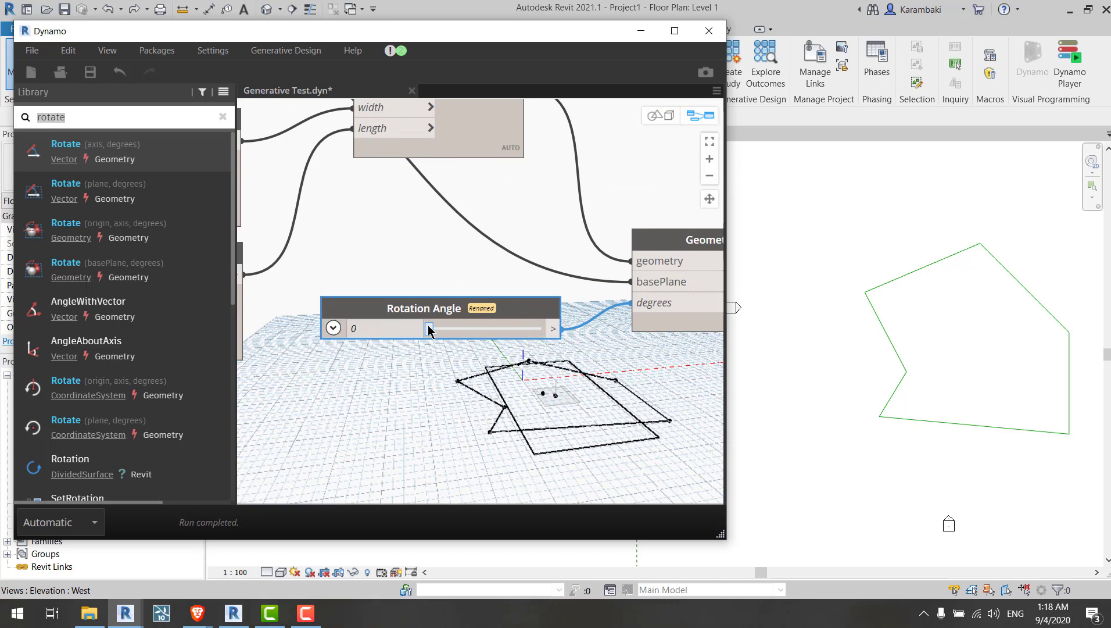
{"action": "mouse_move", "coordinate": [429, 326]}
{"action": "left_mouse_down"}
{"action": "mouse_move", "coordinate": [543, 327]}
{"action": "mouse_move", "coordinate": [433, 331]}
{"action": "mouse_move", "coordinate": [516, 343]}
{"action": "mouse_move", "coordinate": [434, 349]}
{"action": "mouse_move", "coordinate": [529, 363]}
{"action": "mouse_move", "coordinate": [427, 333]}
{"action": "left_mouse_up"}
{"action": "middle_click_drag", "start_coordinate": [459, 393], "coordinate": [427, 352]}
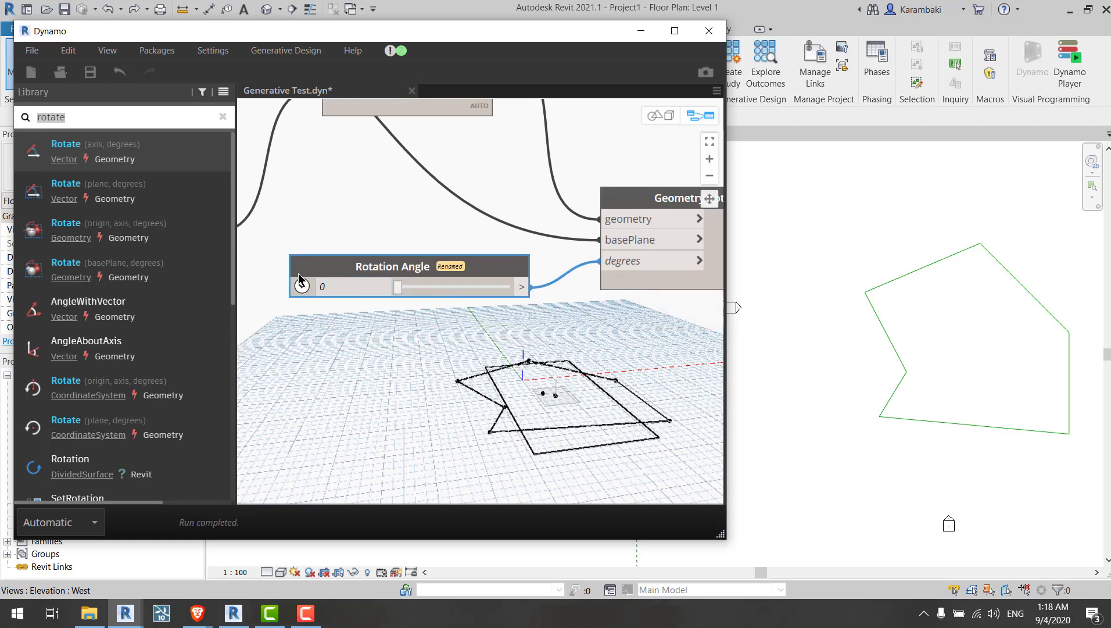
Step: Set the Rotation Angle slider's maximum to 360
{"action": "left_click", "coordinate": [302, 286]}
{"action": "double_click", "coordinate": [367, 338]}
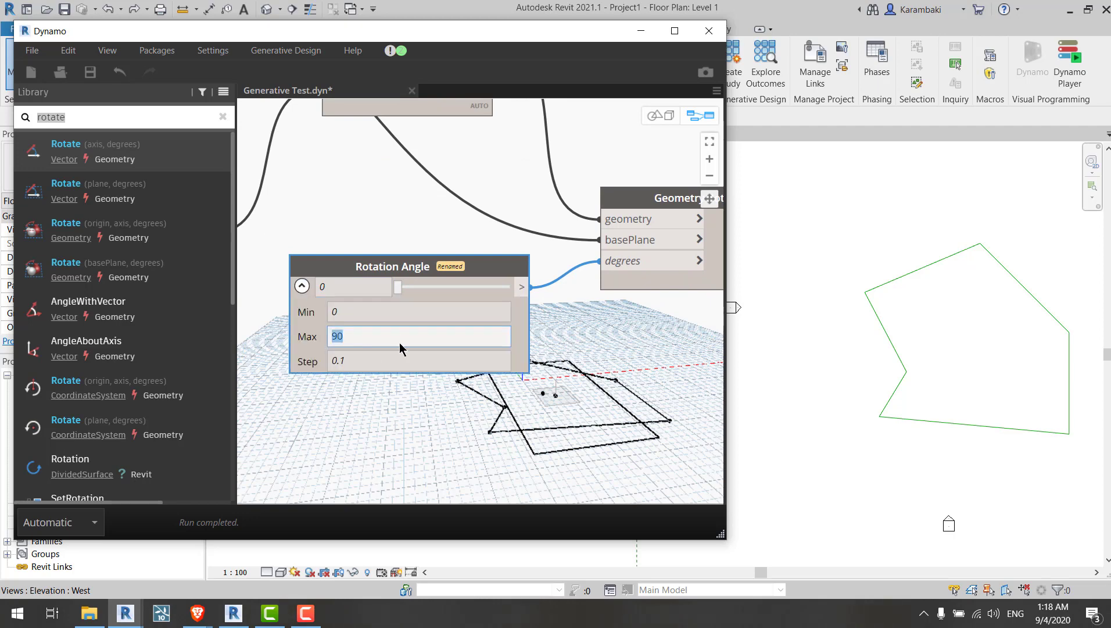
{"action": "type", "text": "360"}
{"action": "left_click", "coordinate": [400, 418]}
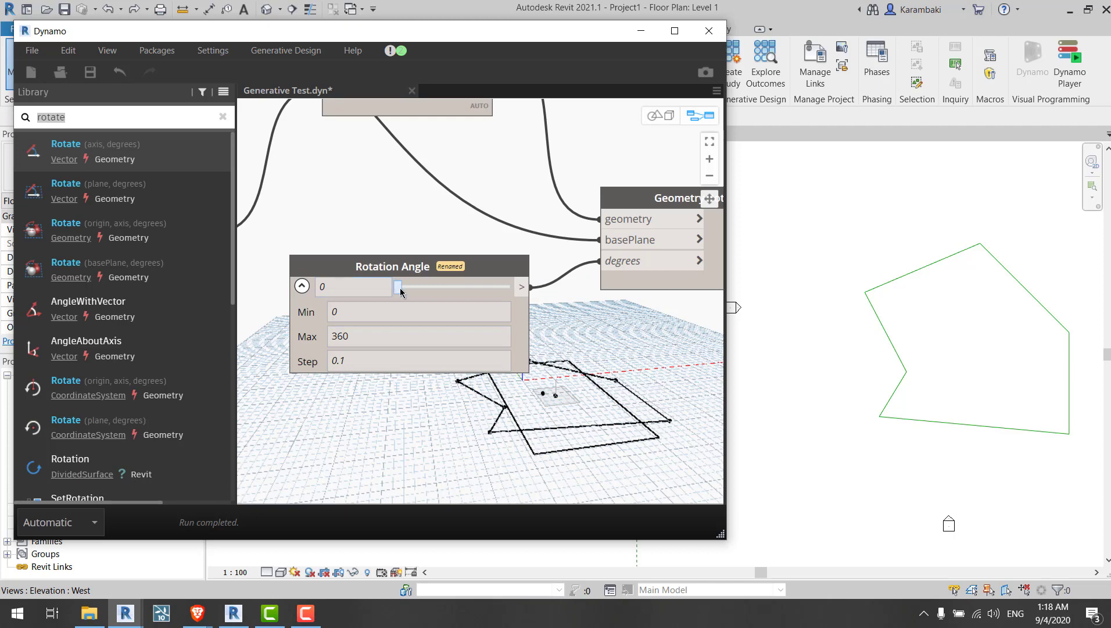
Step: Set the Rotation Angle slider's maximum to 90 and collapse the slider
{"action": "left_click_drag", "start_coordinate": [398, 287], "coordinate": [399, 384]}
{"action": "left_click", "coordinate": [307, 287]}
{"action": "left_click", "coordinate": [304, 287]}
{"action": "left_click", "coordinate": [353, 336]}
{"action": "type", "text": "90"}
{"action": "mouse_move", "coordinate": [398, 290]}
{"action": "left_mouse_down"}
{"action": "mouse_move", "coordinate": [503, 292]}
{"action": "mouse_move", "coordinate": [383, 290]}
{"action": "left_mouse_up"}
{"action": "left_click", "coordinate": [305, 286]}
Step: Reposition the Geometry.Rotate and Rotation Angle nodes beside the rectangle nodes
{"action": "middle_click_drag", "start_coordinate": [412, 242], "coordinate": [293, 326]}
{"action": "scroll", "coordinate": [294, 330], "scroll_direction": "down", "scroll_amount": 2}
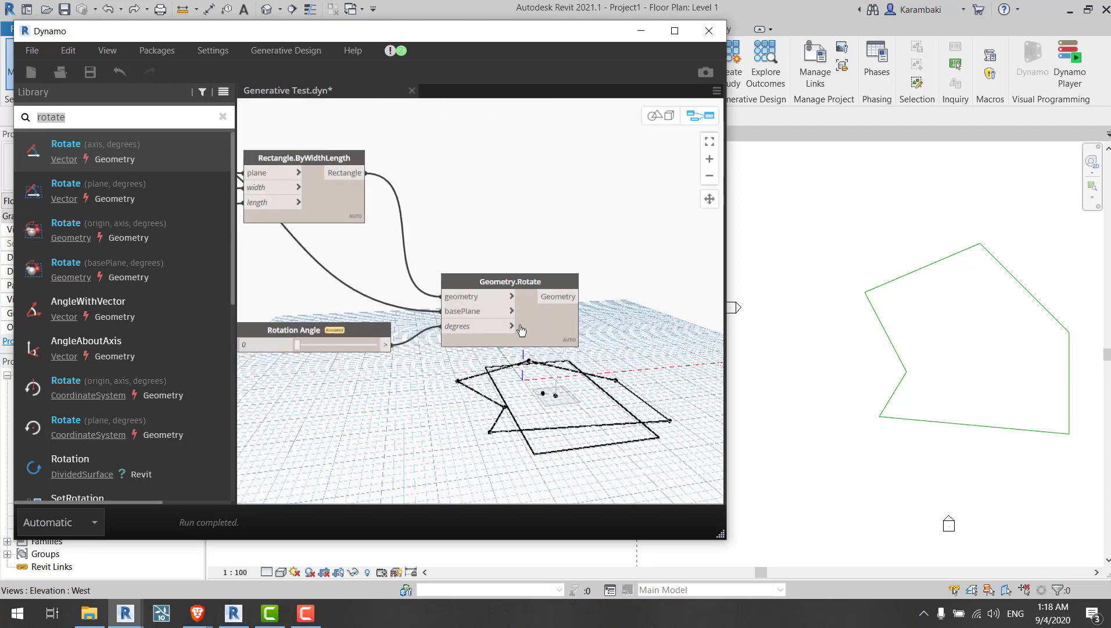
{"action": "left_click_drag", "start_coordinate": [549, 322], "coordinate": [560, 314]}
{"action": "middle_click_drag", "start_coordinate": [248, 233], "coordinate": [556, 284]}
{"action": "left_click", "coordinate": [392, 250]}
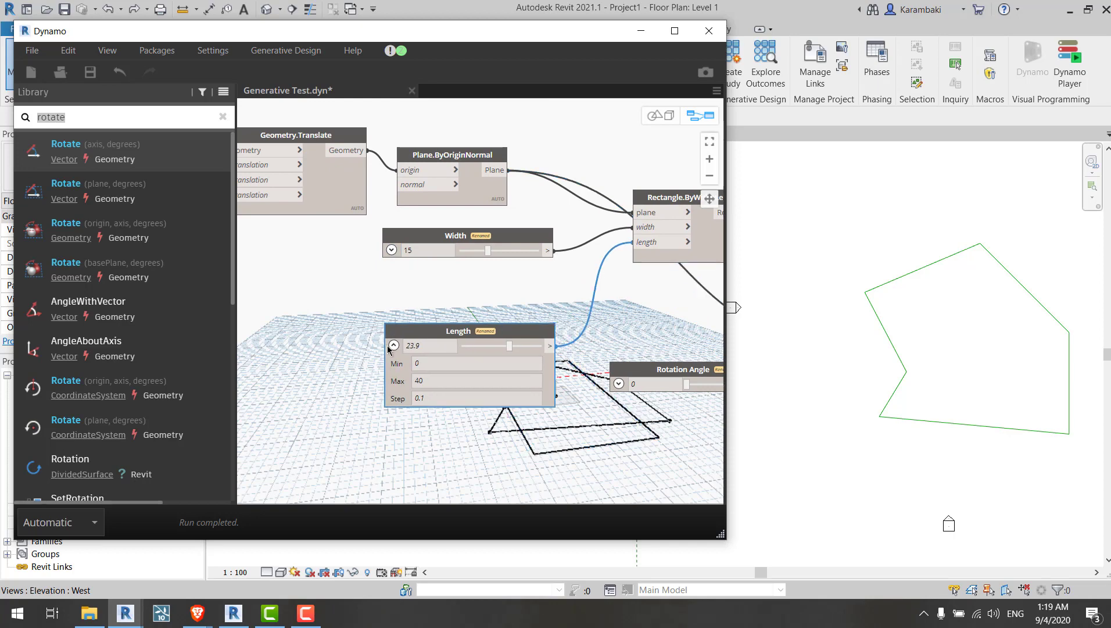
Step: Collapse the Length slider and move the Width and Length sliders below the X Translate and Y Translate sliders
{"action": "left_click", "coordinate": [393, 345]}
{"action": "middle_click_drag", "start_coordinate": [255, 294], "coordinate": [579, 411]}
{"action": "left_click_drag", "start_coordinate": [446, 283], "coordinate": [455, 280]}
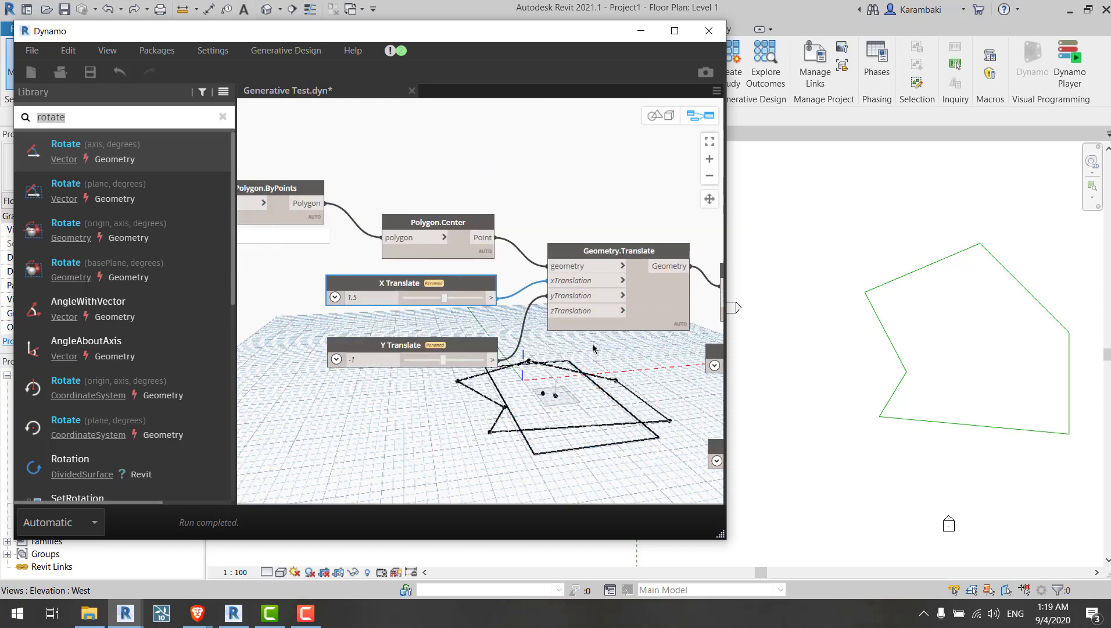
{"action": "middle_click_drag", "start_coordinate": [661, 397], "coordinate": [535, 351]}
{"action": "middle_click_drag", "start_coordinate": [535, 390], "coordinate": [480, 323]}
{"action": "middle_click_drag", "start_coordinate": [555, 402], "coordinate": [396, 373]}
{"action": "scroll", "coordinate": [525, 253], "scroll_direction": "down", "scroll_amount": 3}
{"action": "middle_click_drag", "start_coordinate": [615, 270], "coordinate": [724, 264]}
{"action": "left_click_drag", "start_coordinate": [579, 288], "coordinate": [394, 358]}
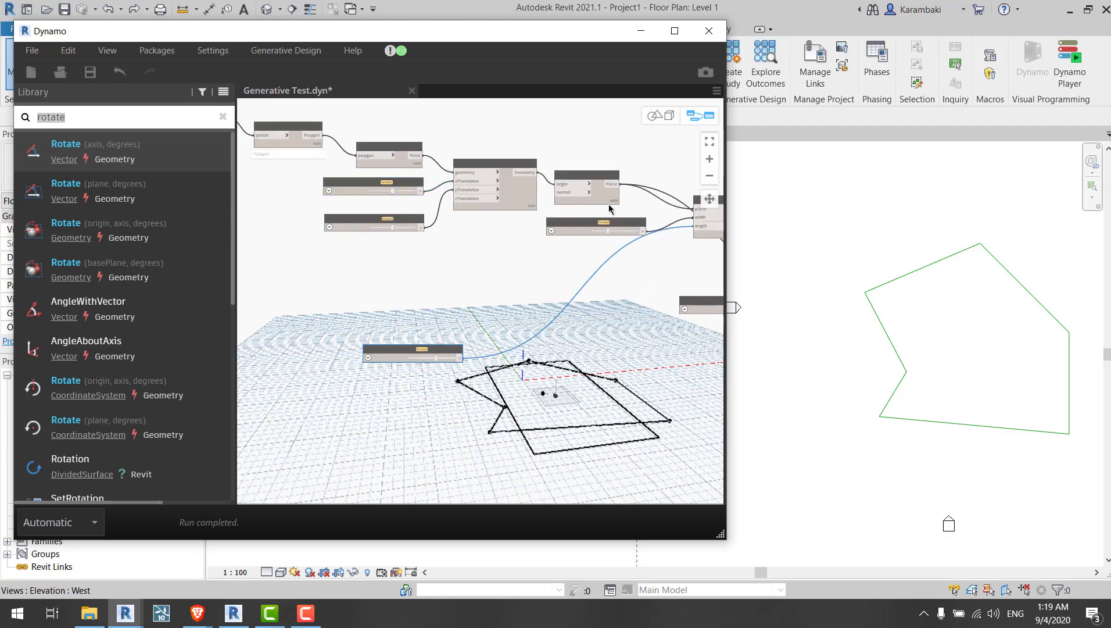
{"action": "left_click_drag", "start_coordinate": [596, 217], "coordinate": [460, 247]}
{"action": "left_click_drag", "start_coordinate": [577, 226], "coordinate": [373, 303]}
{"action": "scroll", "coordinate": [381, 327], "scroll_direction": "up", "scroll_amount": 3}
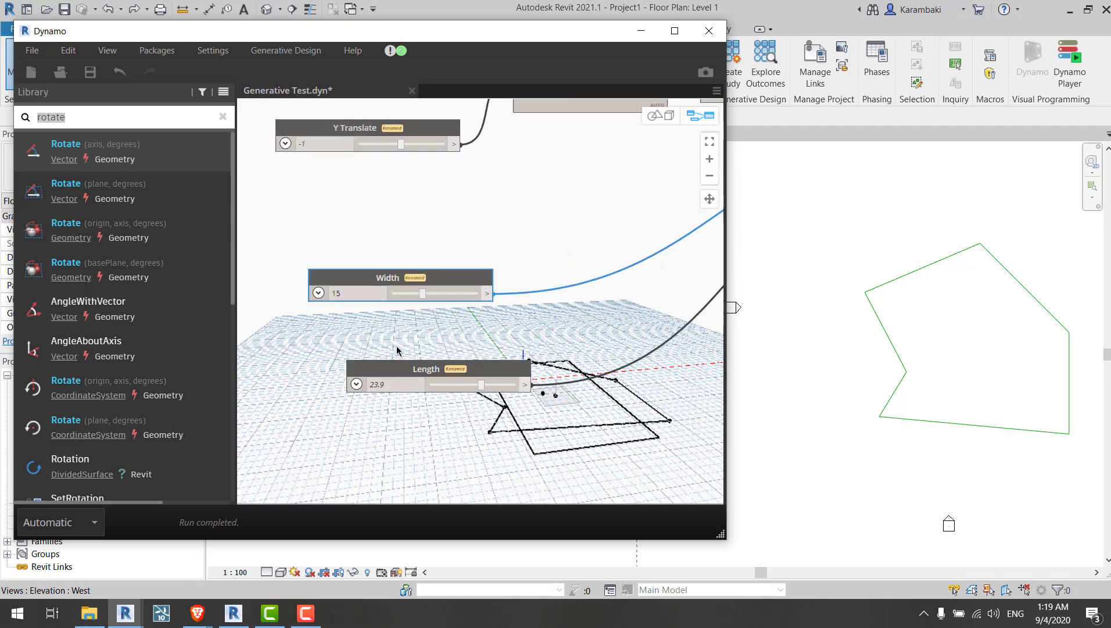
{"action": "left_click_drag", "start_coordinate": [399, 363], "coordinate": [375, 331]}
{"action": "middle_click_drag", "start_coordinate": [416, 256], "coordinate": [435, 317]}
{"action": "left_click_drag", "start_coordinate": [425, 191], "coordinate": [452, 292]}
{"action": "left_click_drag", "start_coordinate": [444, 128], "coordinate": [468, 255]}
{"action": "middle_click_drag", "start_coordinate": [670, 282], "coordinate": [380, 226]}
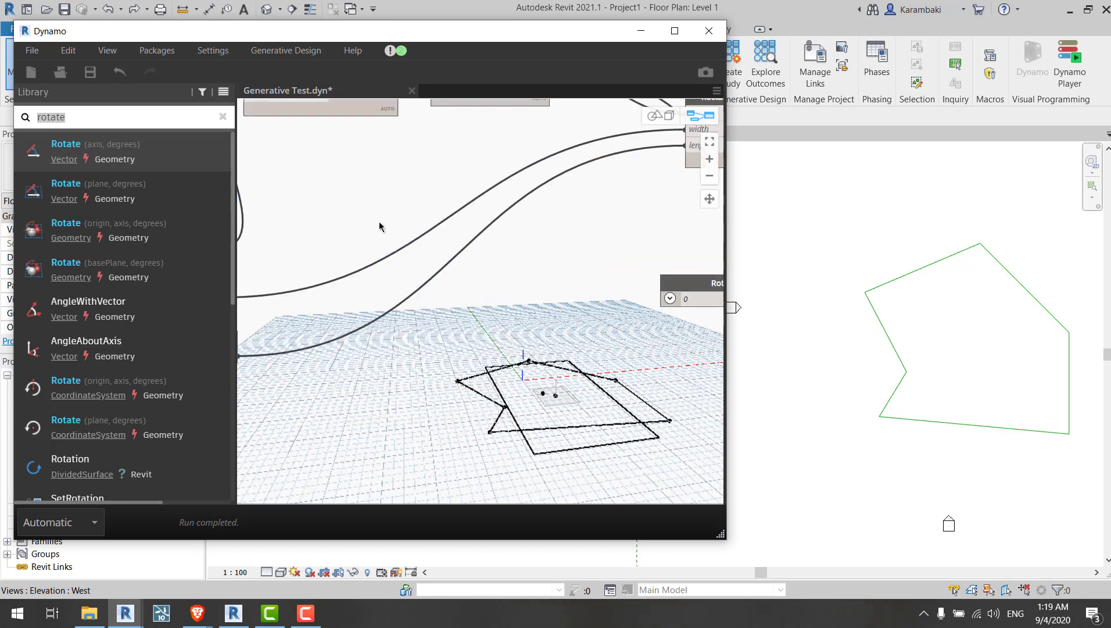
Step: Stack the X Translate, Y Translate, Width, Length and Rotation Angle sliders into one aligned column
{"action": "scroll", "coordinate": [407, 216], "scroll_direction": "down", "scroll_amount": 3}
{"action": "middle_click_drag", "start_coordinate": [505, 234], "coordinate": [298, 245]}
{"action": "left_click_drag", "start_coordinate": [458, 269], "coordinate": [297, 339]}
{"action": "middle_click_drag", "start_coordinate": [297, 339], "coordinate": [575, 309]}
{"action": "left_click_drag", "start_coordinate": [575, 309], "coordinate": [306, 316]}
{"action": "middle_click_drag", "start_coordinate": [479, 354], "coordinate": [517, 364]}
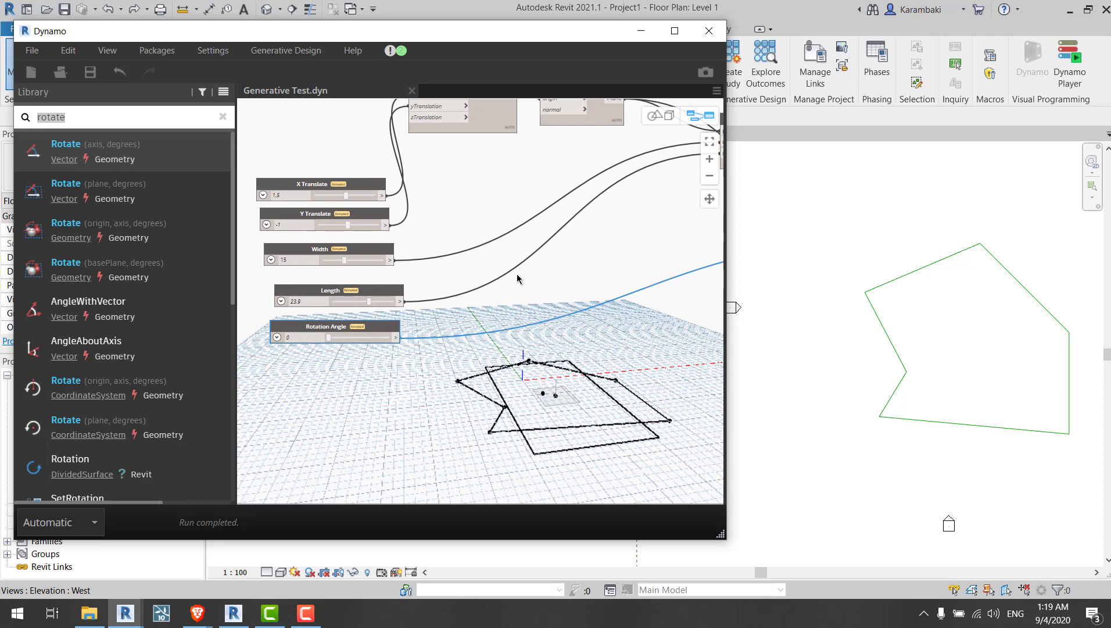
{"action": "middle_click_drag", "start_coordinate": [635, 276], "coordinate": [411, 288]}
{"action": "left_click", "coordinate": [432, 295]}
{"action": "middle_click_drag", "start_coordinate": [549, 338], "coordinate": [721, 337]}
{"action": "middle_click_drag", "start_coordinate": [446, 305], "coordinate": [521, 301]}
{"action": "scroll", "coordinate": [485, 216], "scroll_direction": "up", "scroll_amount": 1}
{"action": "left_click_drag", "start_coordinate": [487, 216], "coordinate": [418, 435]}
{"action": "left_click_drag", "start_coordinate": [435, 351], "coordinate": [378, 334]}
{"action": "middle_click_drag", "start_coordinate": [441, 334], "coordinate": [498, 338]}
{"action": "left_click_drag", "start_coordinate": [450, 337], "coordinate": [410, 337]}
{"action": "left_click_drag", "start_coordinate": [453, 318], "coordinate": [384, 375]}
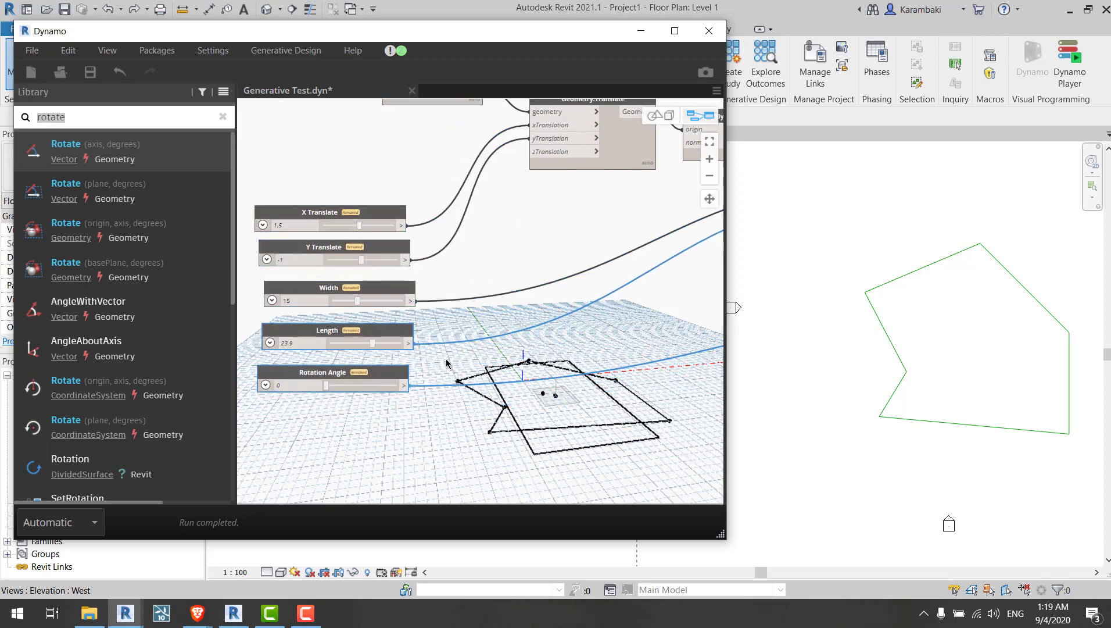
Step: Nudge the Geometry.Rotate node into line below the Rectangle.ByWidthLength node
{"action": "left_click", "coordinate": [581, 350]}
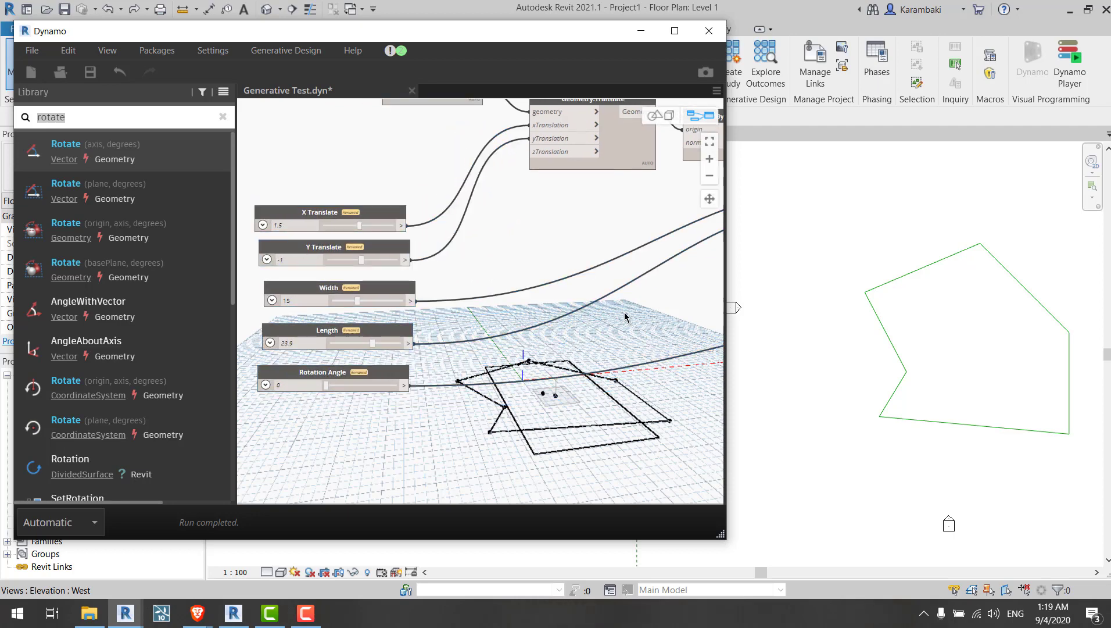
{"action": "scroll", "coordinate": [583, 303], "scroll_direction": "down", "scroll_amount": 1}
{"action": "middle_click_drag", "start_coordinate": [596, 308], "coordinate": [286, 321]}
{"action": "middle_click_drag", "start_coordinate": [542, 358], "coordinate": [478, 333]}
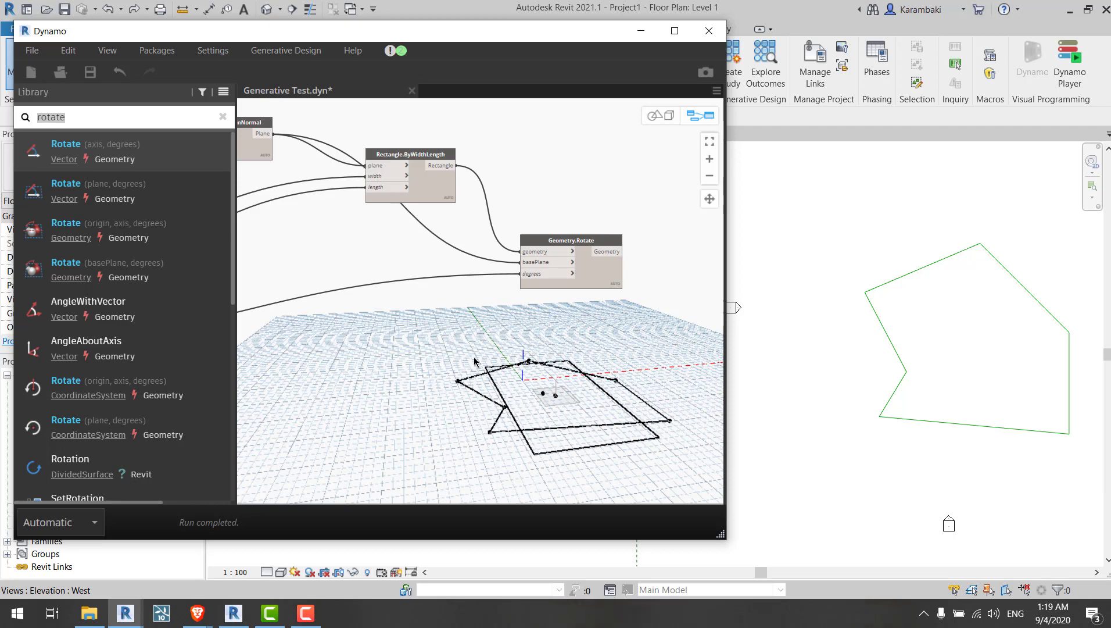
{"action": "middle_click_drag", "start_coordinate": [370, 368], "coordinate": [394, 373]}
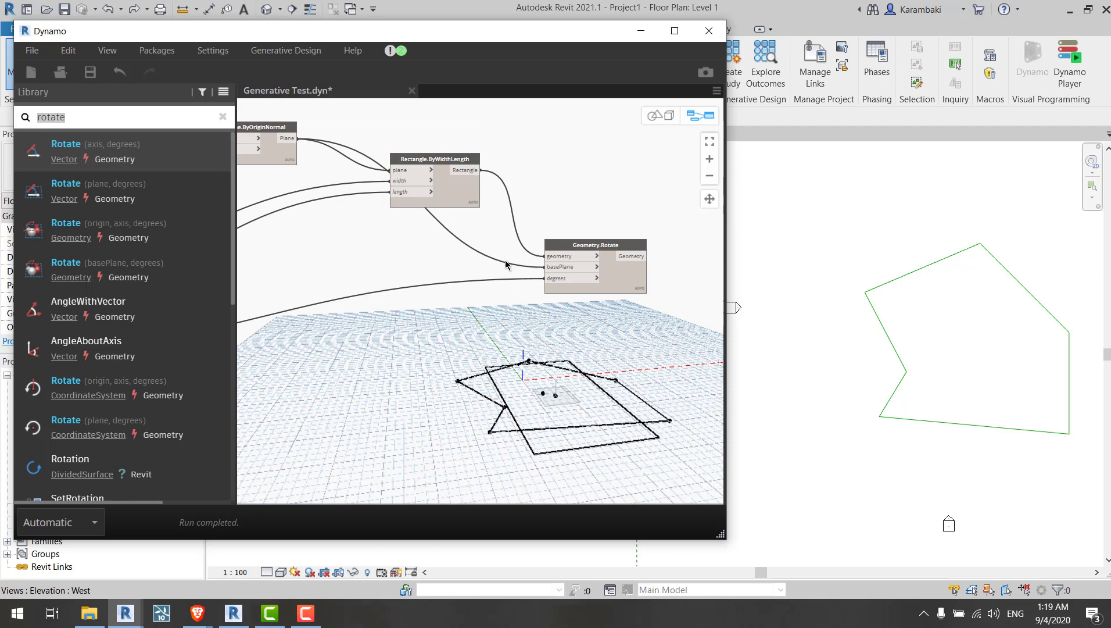
Step: Add a Surface.ByPatch node from a library search for patch and connect the rectangle to its closedCurve input
{"action": "left_click", "coordinate": [144, 117]}
{"action": "double_click", "coordinate": [144, 117]}
{"action": "type", "text": "patc"}
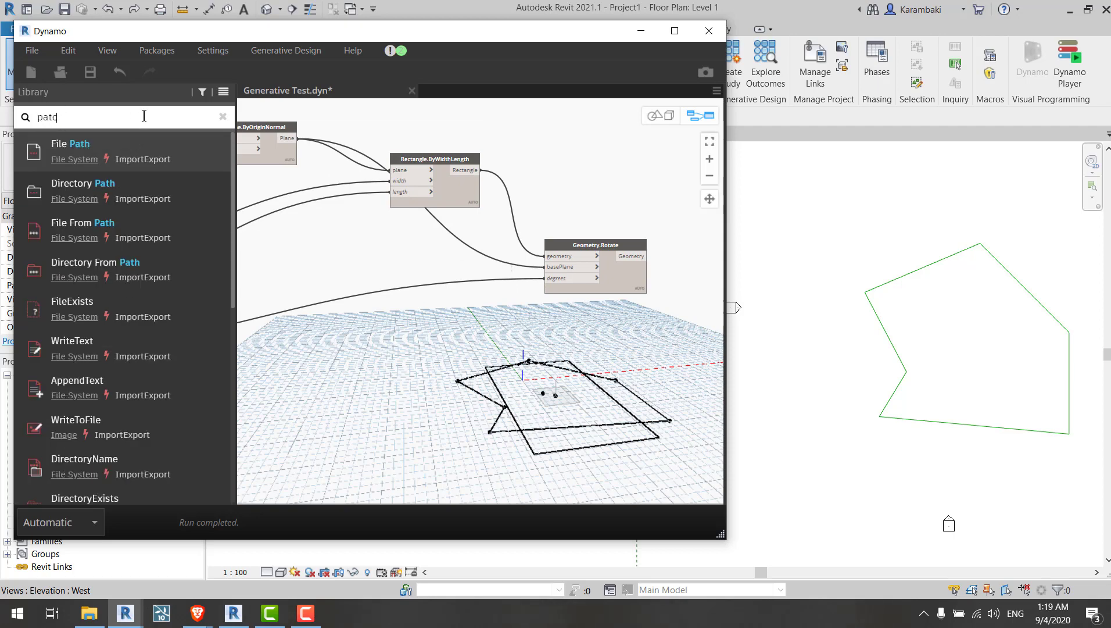
{"action": "type", "text": "h"}
{"action": "left_click", "coordinate": [165, 192]}
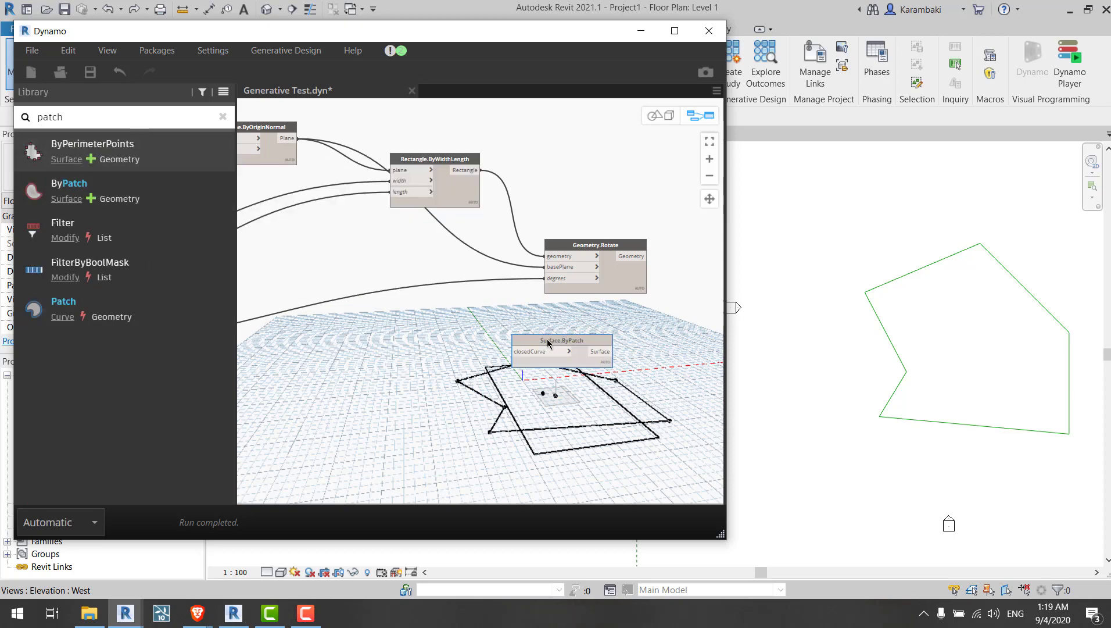
{"action": "left_click_drag", "start_coordinate": [556, 346], "coordinate": [559, 170]}
{"action": "left_click", "coordinate": [560, 170]}
{"action": "left_click", "coordinate": [482, 183]}
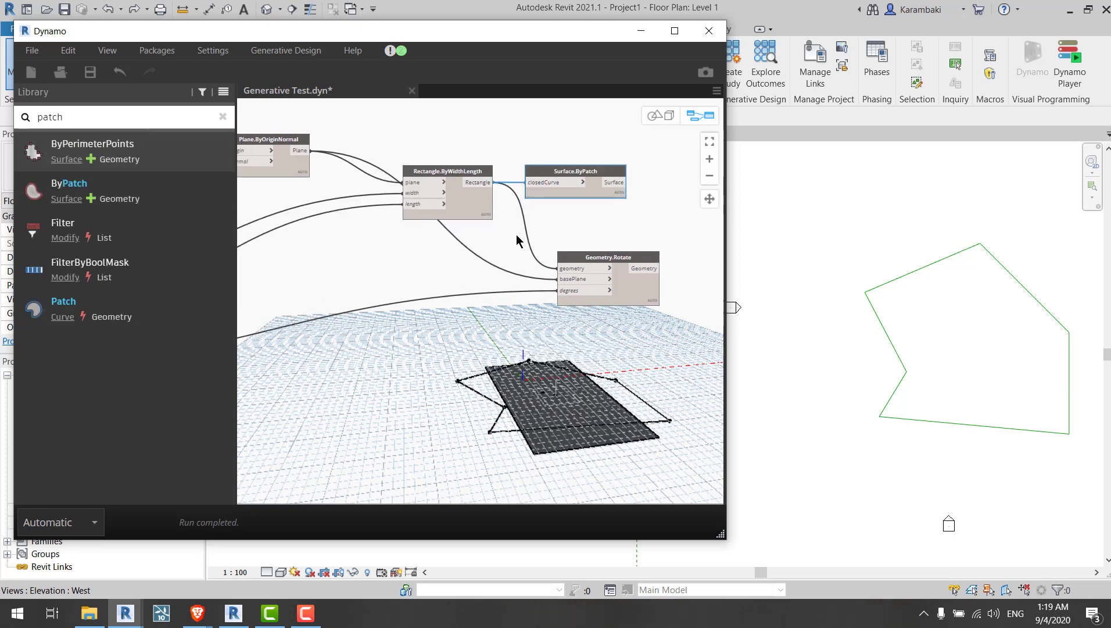
Step: Move the Surface.ByPatch node above the Geometry.Rotate node
{"action": "left_click_drag", "start_coordinate": [542, 196], "coordinate": [567, 189]}
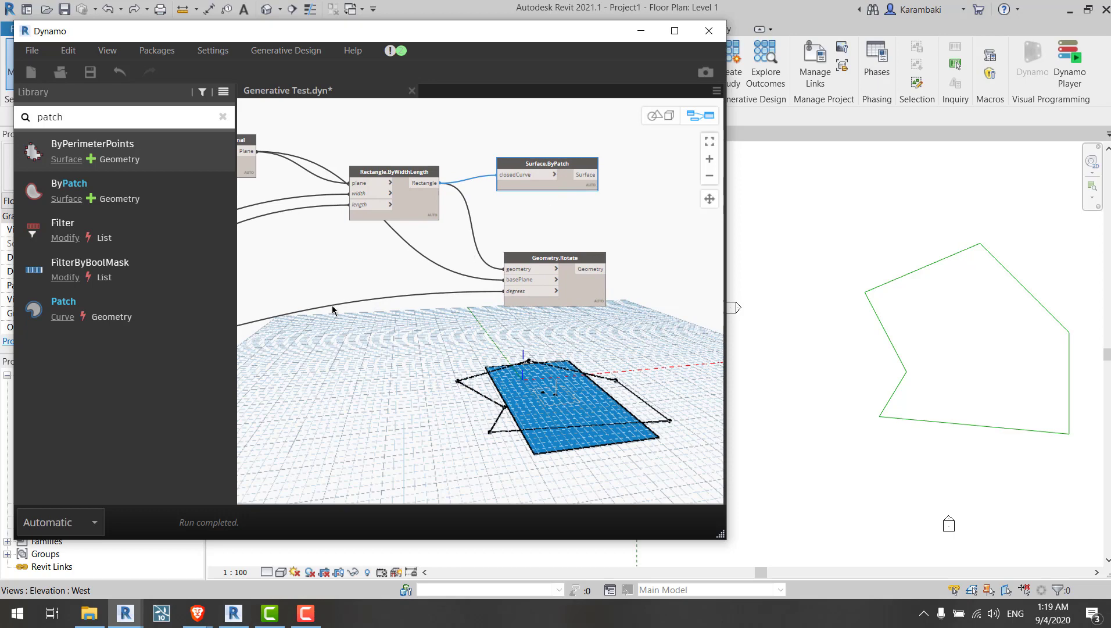
{"action": "middle_click_drag", "start_coordinate": [387, 305], "coordinate": [659, 285]}
{"action": "scroll", "coordinate": [659, 285], "scroll_direction": "down", "scroll_amount": 5}
{"action": "scroll", "coordinate": [395, 216], "scroll_direction": "up", "scroll_amount": 5}
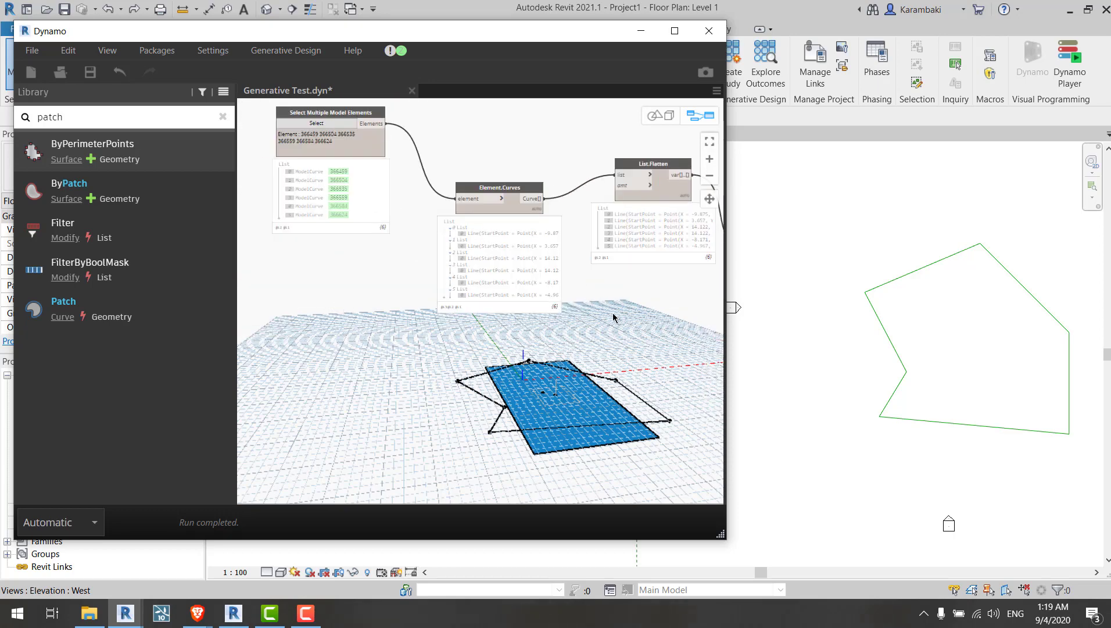
{"action": "middle_click_drag", "start_coordinate": [612, 315], "coordinate": [484, 309]}
{"action": "middle_click_drag", "start_coordinate": [657, 290], "coordinate": [401, 256]}
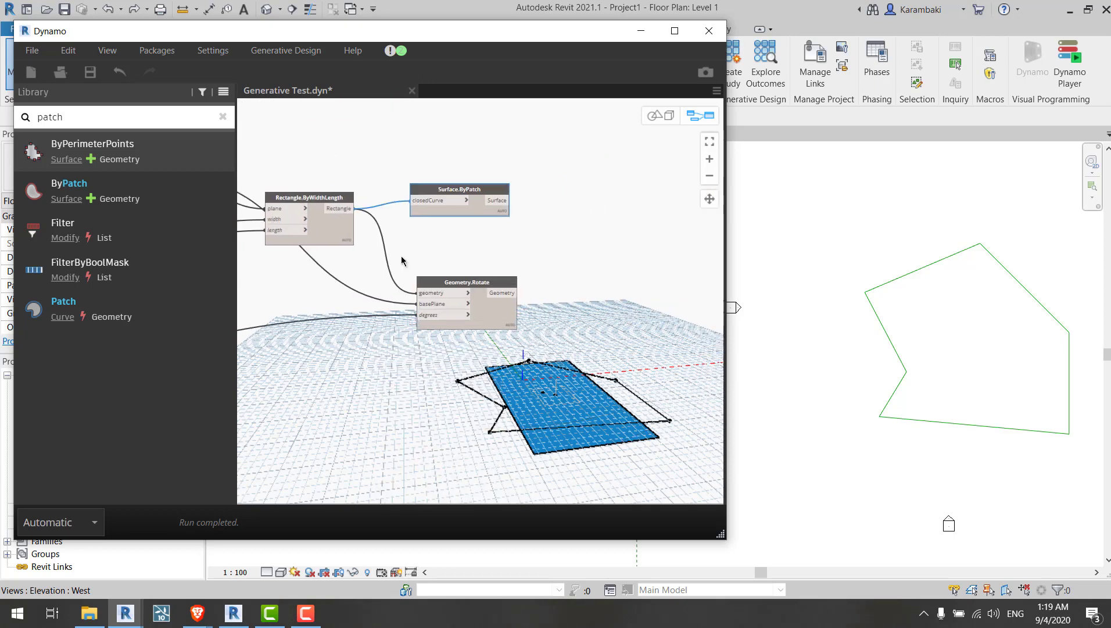
{"action": "left_click", "coordinate": [436, 234]}
{"action": "left_click_drag", "start_coordinate": [472, 210], "coordinate": [596, 155]}
{"action": "left_click", "coordinate": [507, 221]}
{"action": "left_click", "coordinate": [566, 256]}
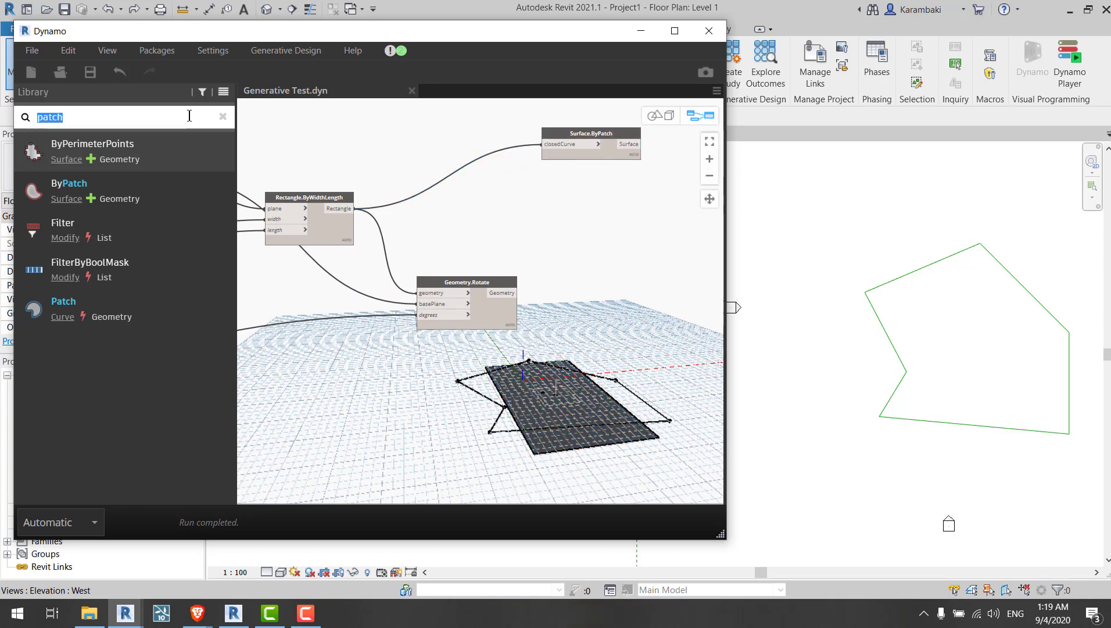
Step: Add a Surface.Area node from a library search for area and connect the patched surface to it
{"action": "middle_click_drag", "start_coordinate": [454, 221], "coordinate": [284, 234]}
{"action": "left_click", "coordinate": [125, 235]}
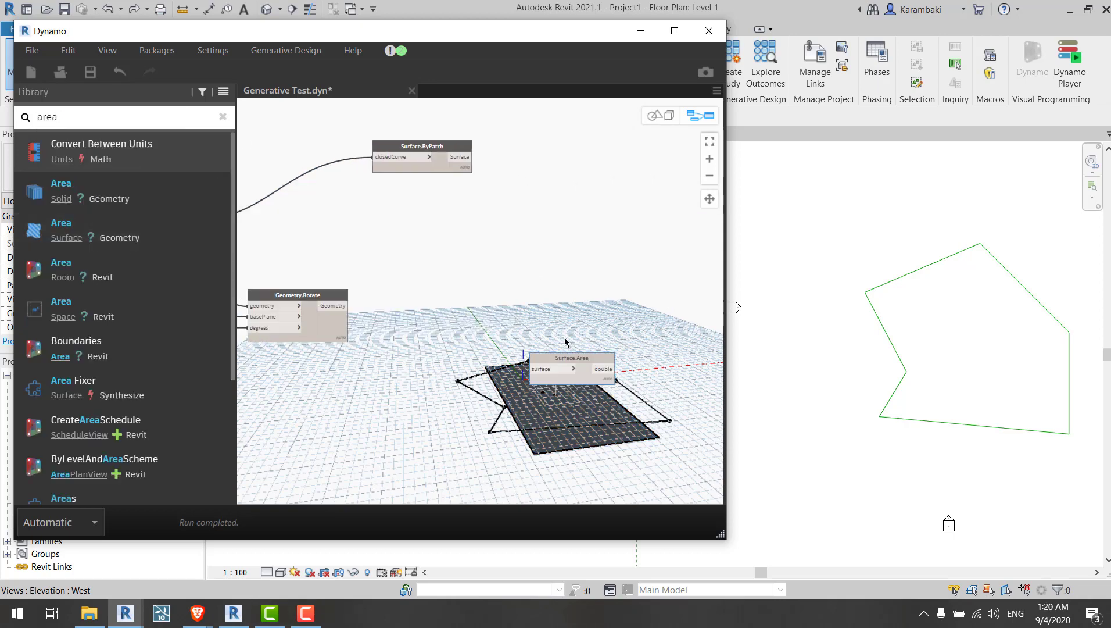
{"action": "left_click_drag", "start_coordinate": [556, 361], "coordinate": [524, 191]}
{"action": "left_click", "coordinate": [498, 199]}
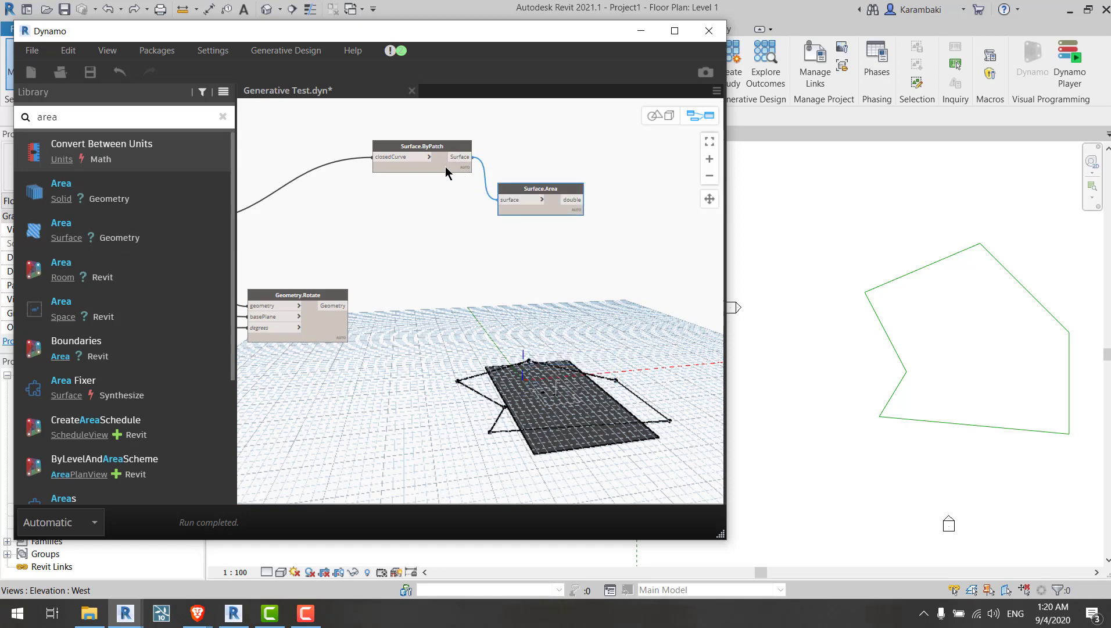
{"action": "left_click_drag", "start_coordinate": [422, 146], "coordinate": [327, 168]}
{"action": "left_click", "coordinate": [572, 227]}
Step: Create a group around the Surface.Area node and reposition the group
{"action": "scroll", "coordinate": [581, 215], "scroll_direction": "up", "scroll_amount": 5}
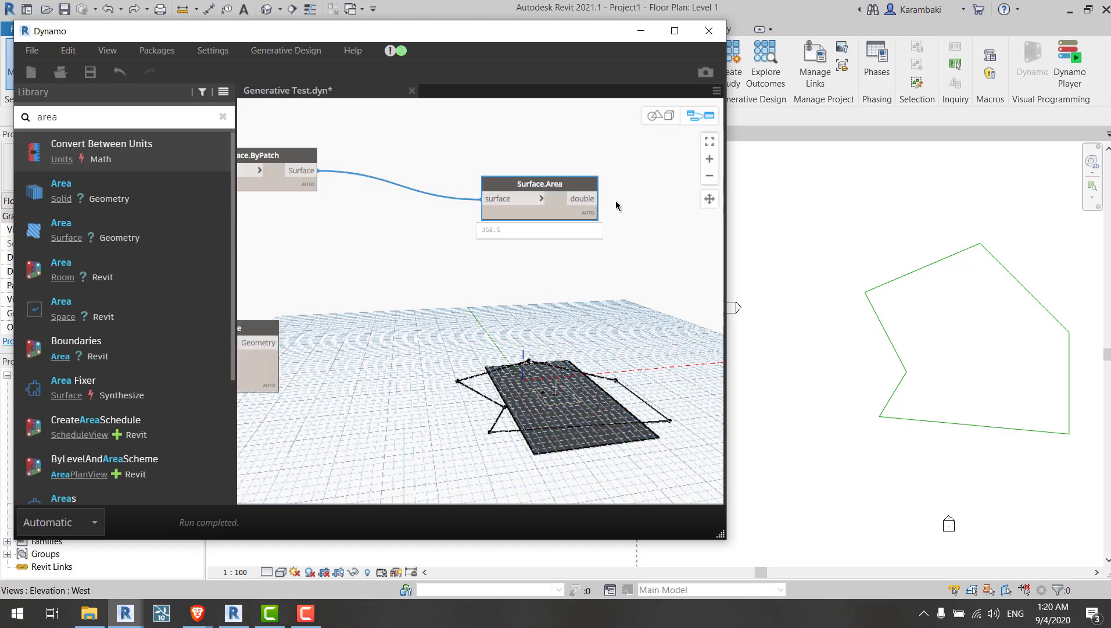
{"action": "left_click_drag", "start_coordinate": [531, 228], "coordinate": [515, 234]}
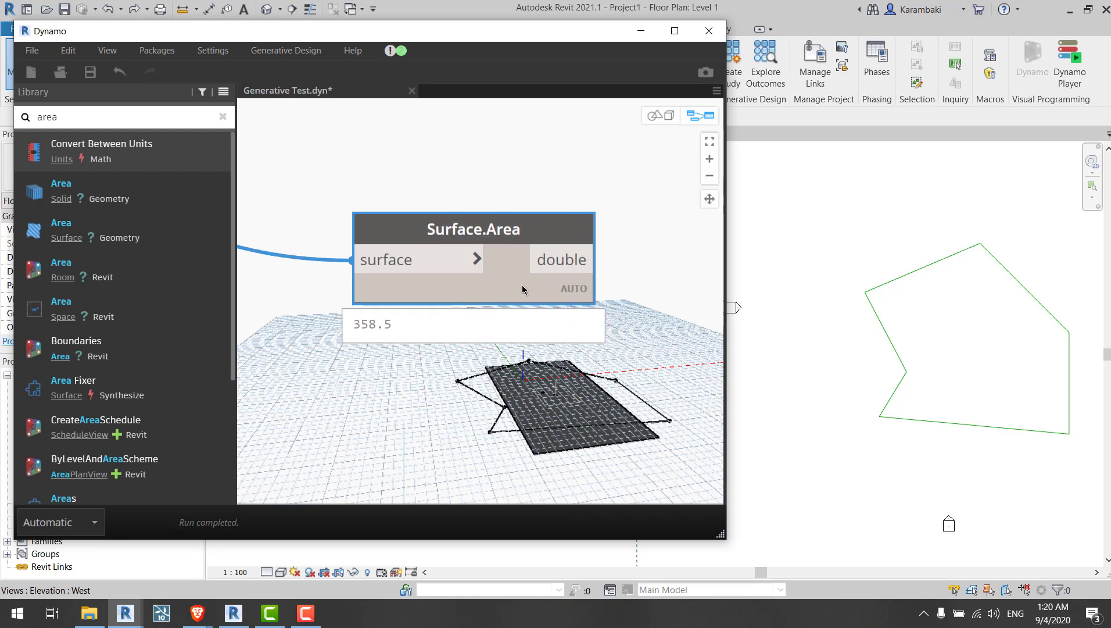
{"action": "middle_click_drag", "start_coordinate": [522, 369], "coordinate": [513, 361]}
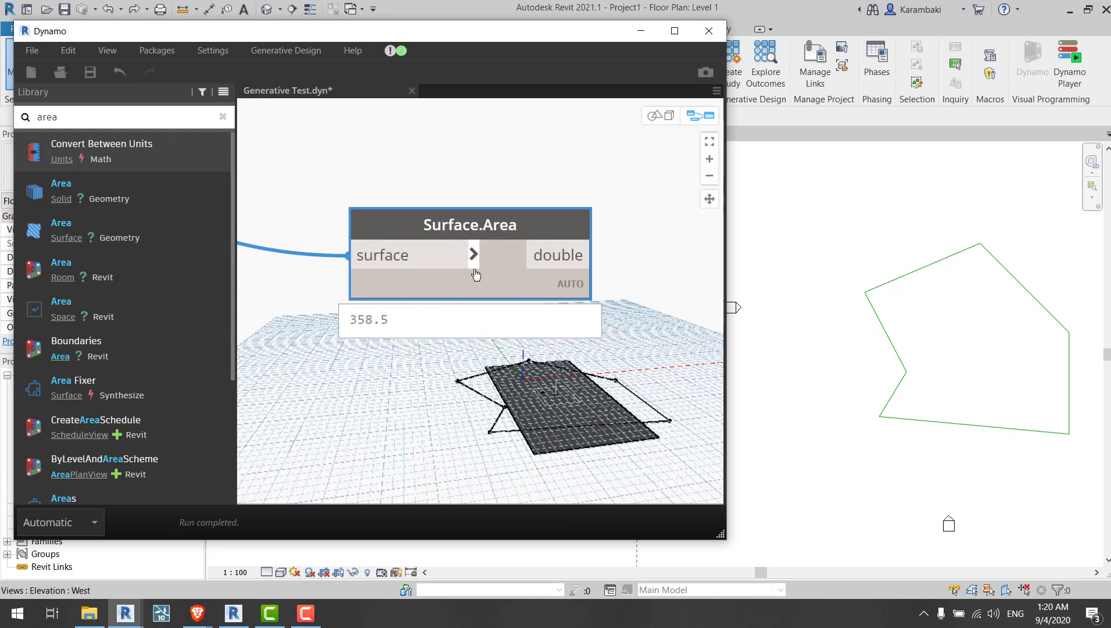
{"action": "scroll", "coordinate": [475, 275], "scroll_direction": "down", "scroll_amount": 3}
{"action": "right_click", "coordinate": [498, 211]}
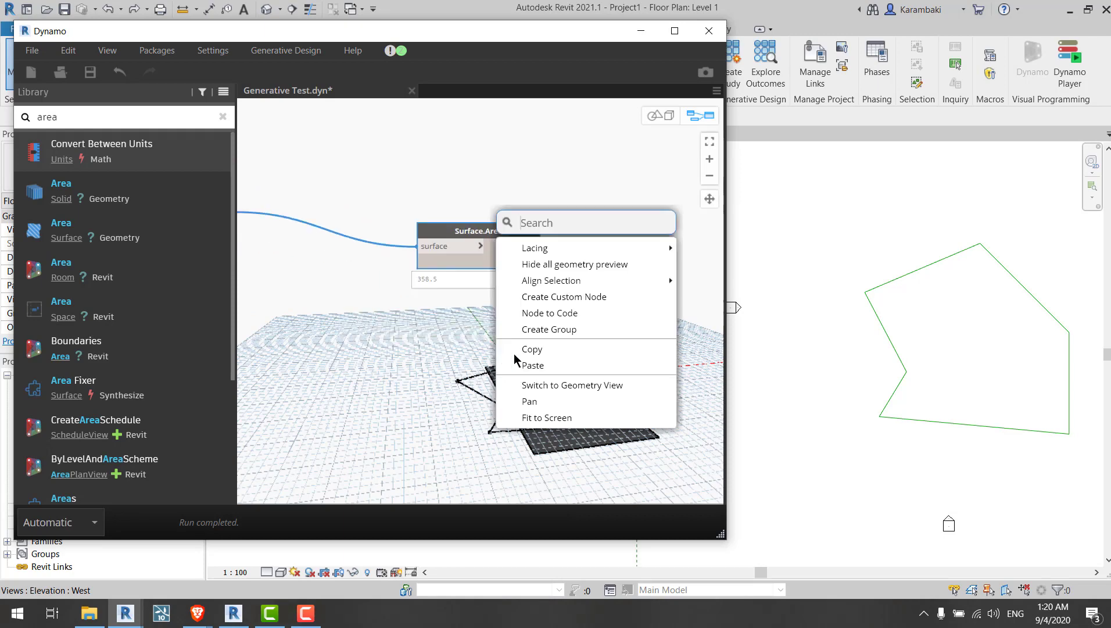
{"action": "left_click", "coordinate": [585, 334]}
{"action": "left_click", "coordinate": [579, 229]}
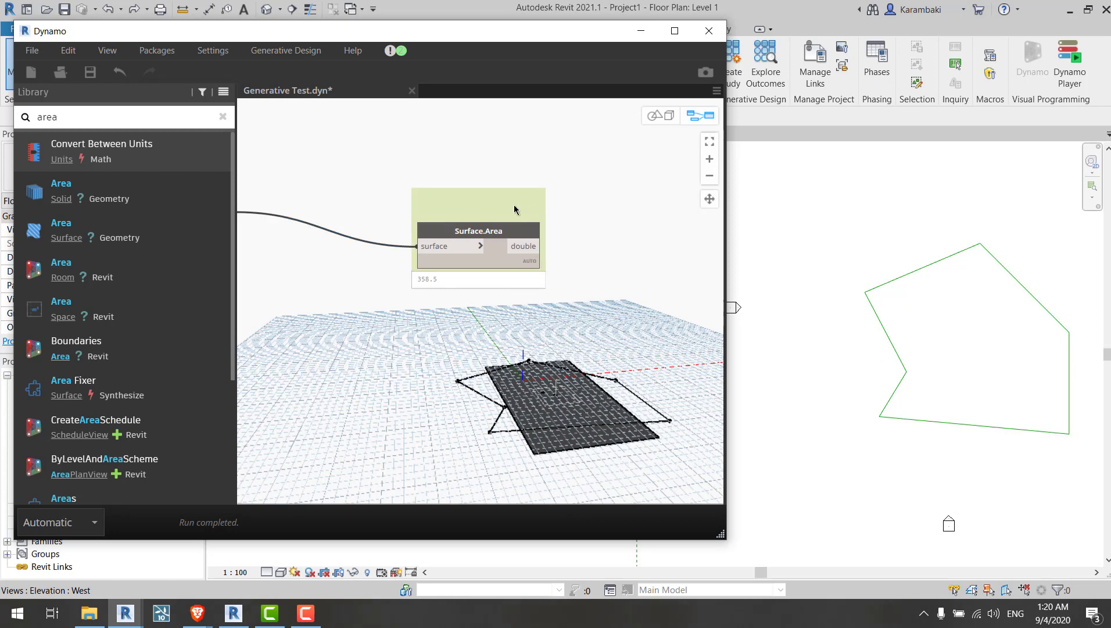
{"action": "left_click_drag", "start_coordinate": [514, 210], "coordinate": [534, 206]}
Step: Save the graph
{"action": "scroll", "coordinate": [626, 211], "scroll_direction": "down", "scroll_amount": 3}
{"action": "key", "text": "ctrl+s"}
{"action": "middle_click_drag", "start_coordinate": [498, 300], "coordinate": [573, 274]}
{"action": "scroll", "coordinate": [573, 274], "scroll_direction": "up", "scroll_amount": 3}
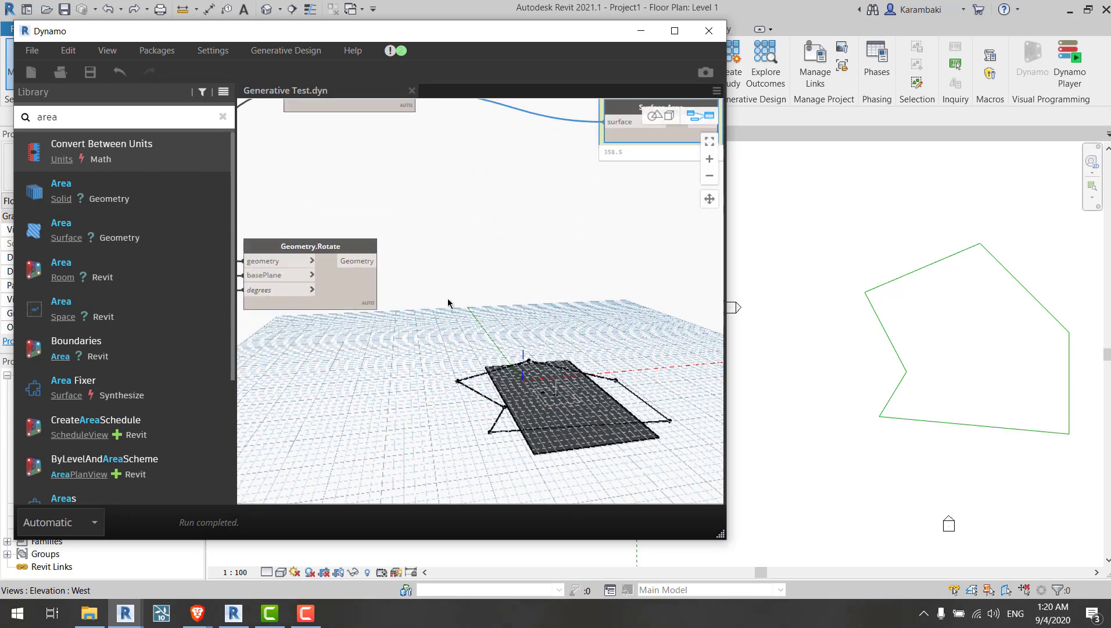
{"action": "middle_click_drag", "start_coordinate": [448, 303], "coordinate": [637, 332]}
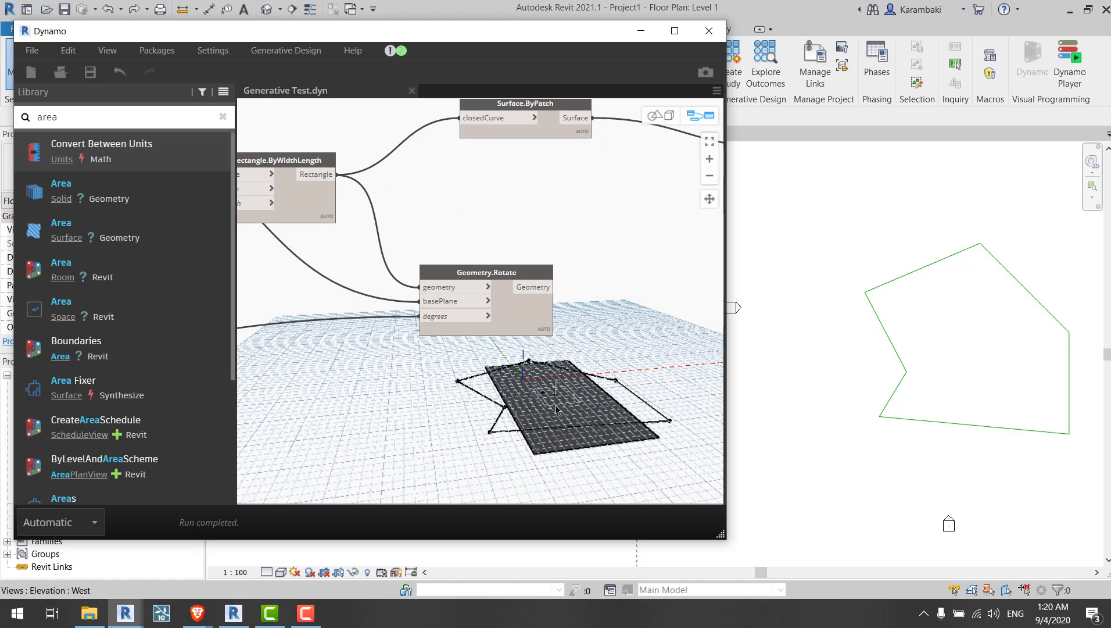
Step: Inspect the patched rectangle in the 3D background preview and the polygon in the Revit plan
{"action": "key", "text": "ctrl+b"}
{"action": "scroll", "coordinate": [556, 407], "scroll_direction": "up", "scroll_amount": 5}
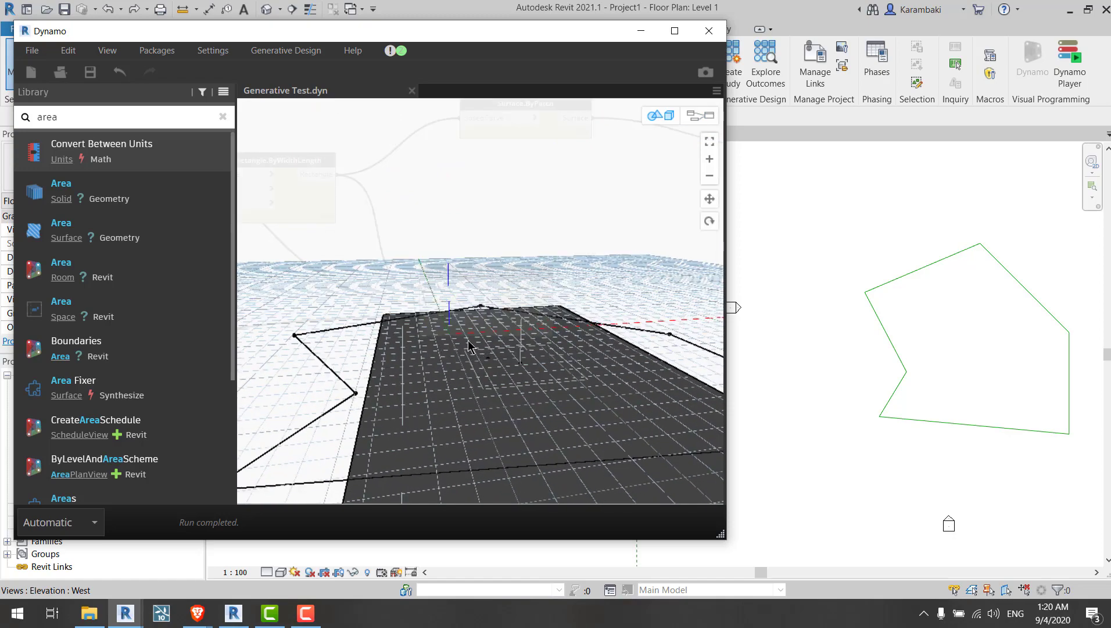
{"action": "scroll", "coordinate": [528, 385], "scroll_direction": "down", "scroll_amount": 5}
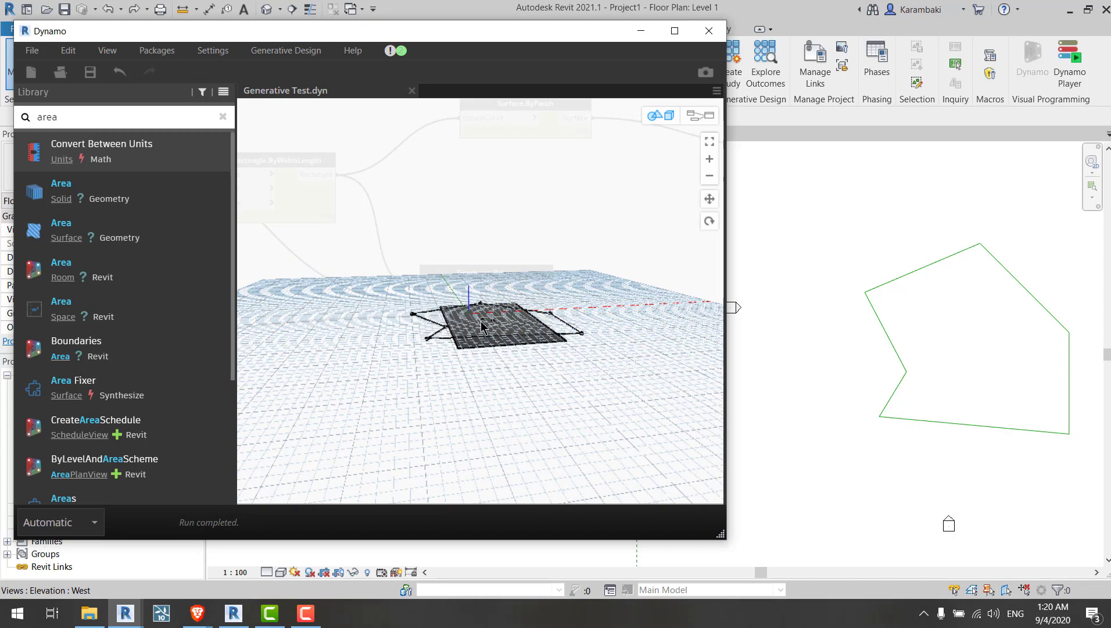
{"action": "key", "text": "ctrl+b"}
{"action": "key", "text": "ctrl+b"}
{"action": "right_click_drag", "start_coordinate": [534, 246], "coordinate": [563, 309]}
{"action": "key", "text": "ctrl+b"}
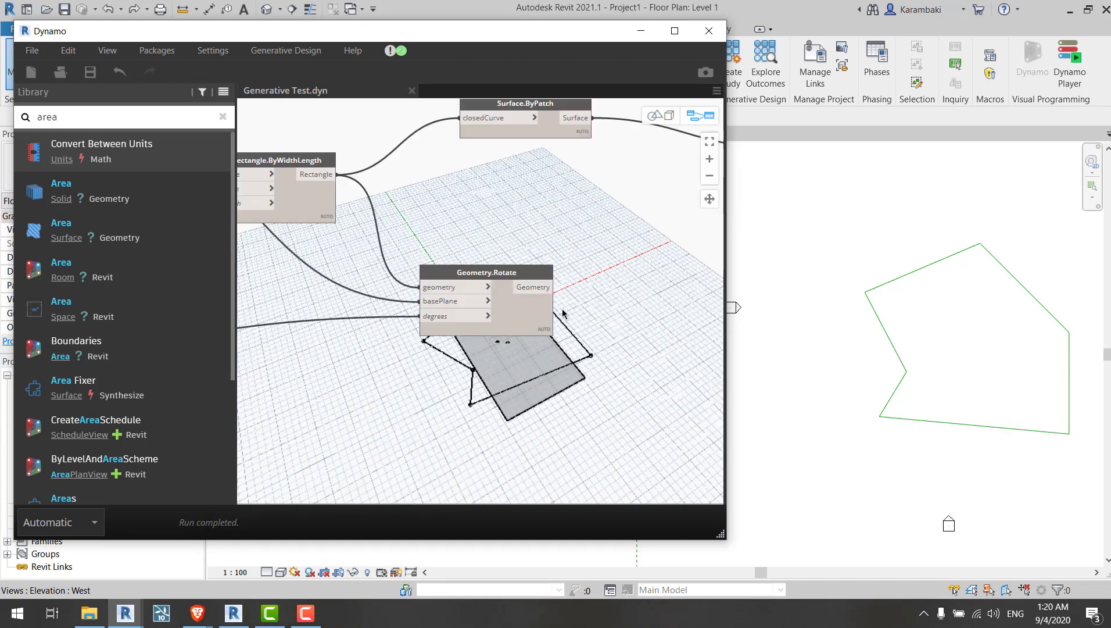
{"action": "middle_click_drag", "start_coordinate": [563, 312], "coordinate": [679, 297]}
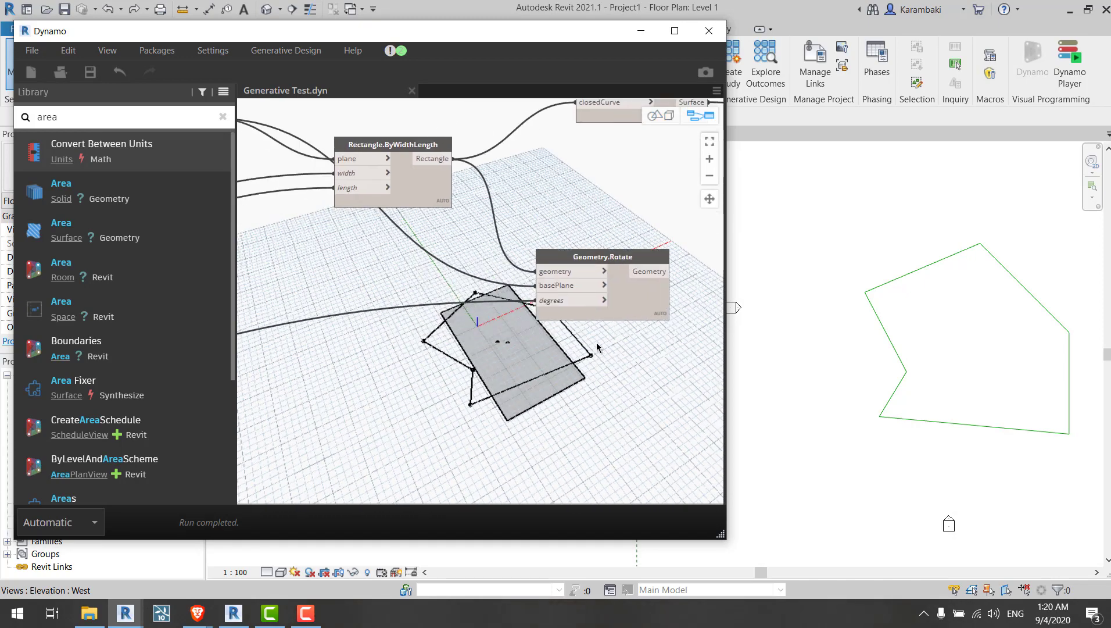
{"action": "middle_click_drag", "start_coordinate": [597, 347], "coordinate": [518, 334]}
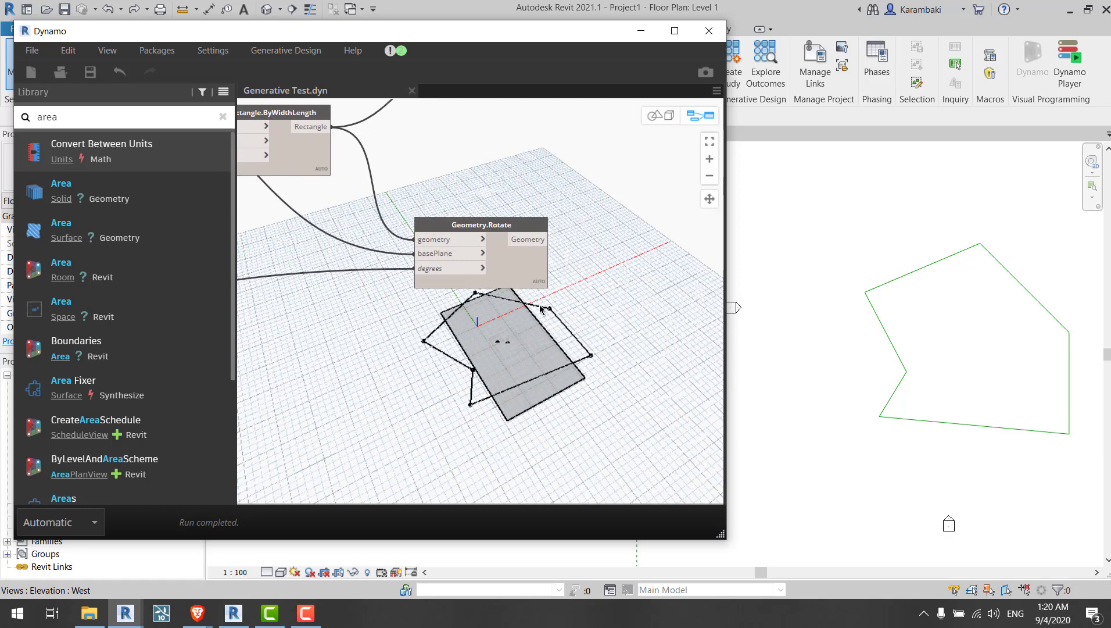
{"action": "scroll", "coordinate": [539, 304], "scroll_direction": "down", "scroll_amount": 1}
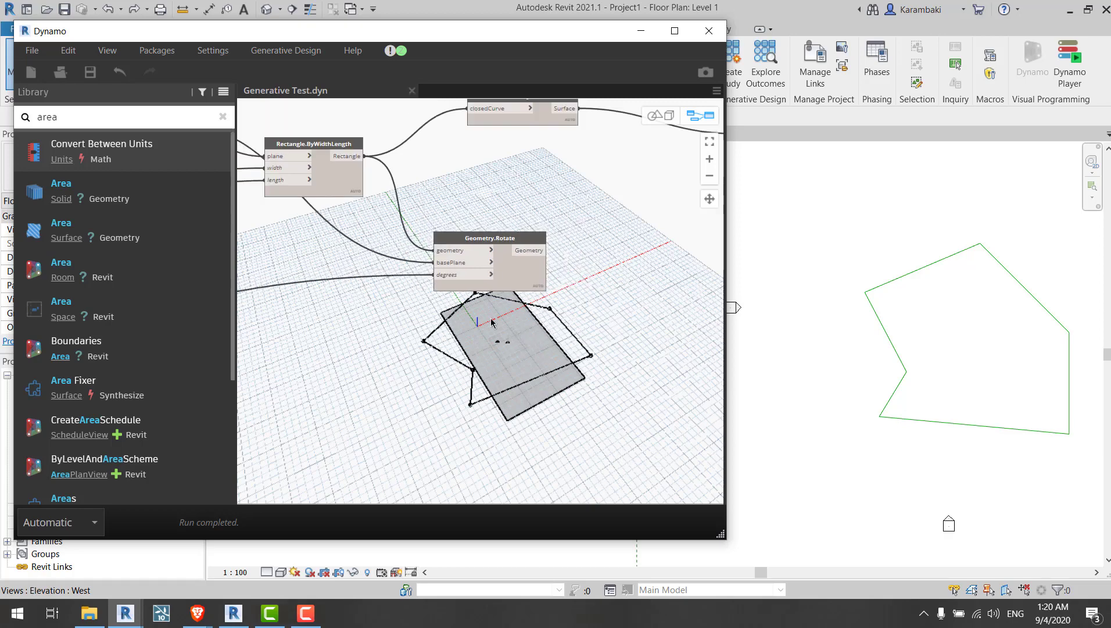
{"action": "middle_click_drag", "start_coordinate": [558, 346], "coordinate": [617, 362]}
{"action": "middle_click_drag", "start_coordinate": [985, 349], "coordinate": [857, 341]}
{"action": "middle_click_drag", "start_coordinate": [766, 258], "coordinate": [797, 267]}
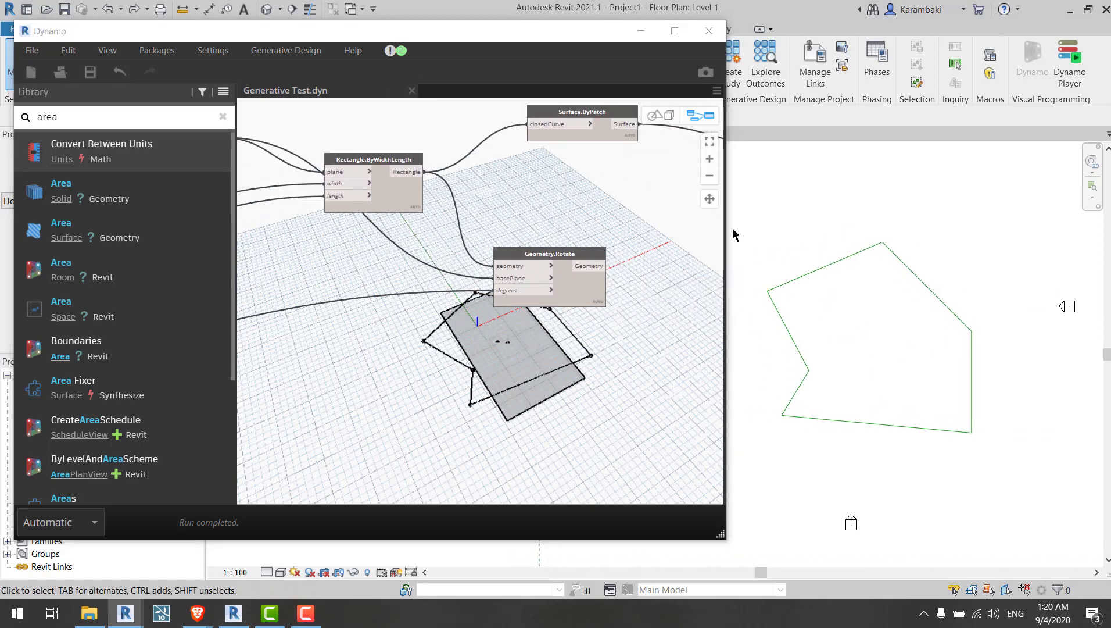
{"action": "left_click_drag", "start_coordinate": [739, 224], "coordinate": [883, 227]}
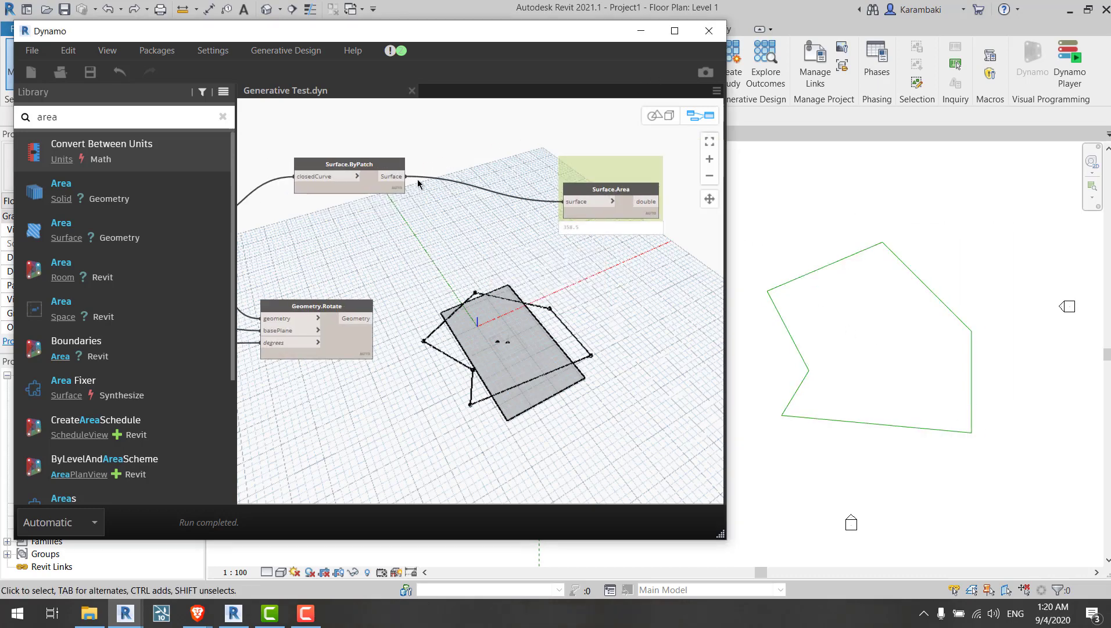
Step: Duplicate the Surface.ByPatch node and connect the polygon from Polygon.ByPoints to the copy's closedCurve input
{"action": "left_click", "coordinate": [372, 168]}
{"action": "key", "text": "ctrl+c"}
{"action": "key", "text": "ctrl+v"}
{"action": "left_click_drag", "start_coordinate": [485, 200], "coordinate": [398, 278]}
{"action": "middle_click_drag", "start_coordinate": [398, 278], "coordinate": [658, 283]}
{"action": "left_click_drag", "start_coordinate": [658, 283], "coordinate": [376, 306]}
{"action": "middle_click_drag", "start_coordinate": [376, 306], "coordinate": [553, 323]}
{"action": "left_click_drag", "start_coordinate": [553, 323], "coordinate": [379, 326]}
{"action": "middle_click_drag", "start_coordinate": [379, 326], "coordinate": [706, 367]}
{"action": "left_click_drag", "start_coordinate": [707, 367], "coordinate": [429, 301]}
{"action": "middle_click_drag", "start_coordinate": [429, 301], "coordinate": [677, 358]}
{"action": "left_click_drag", "start_coordinate": [677, 358], "coordinate": [423, 312]}
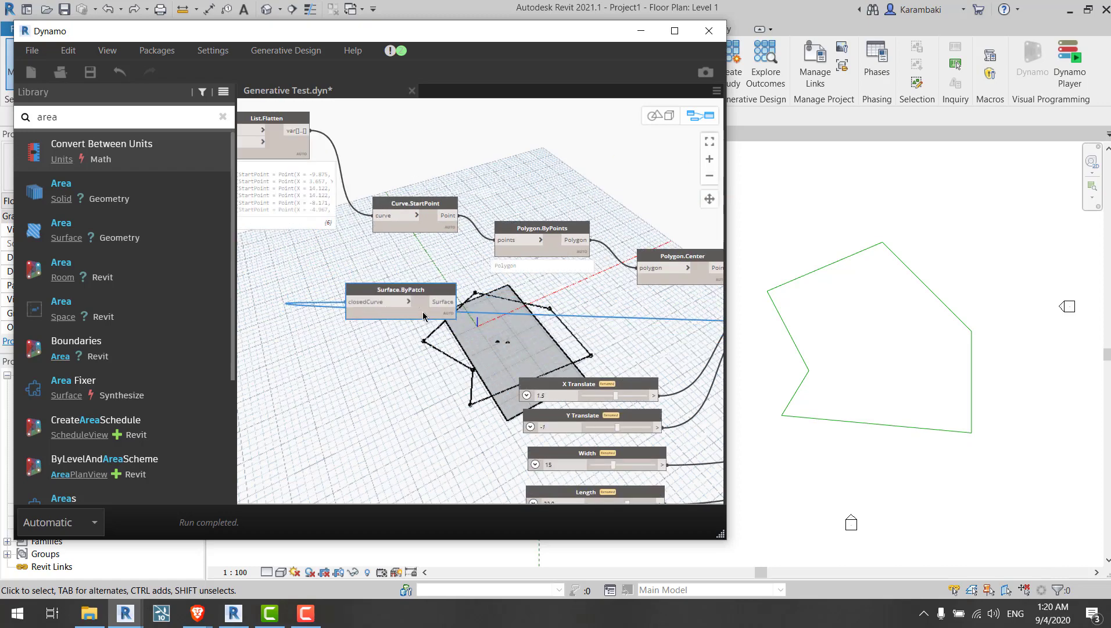
{"action": "middle_click_drag", "start_coordinate": [423, 314], "coordinate": [590, 371]}
{"action": "left_click_drag", "start_coordinate": [591, 371], "coordinate": [657, 142]}
{"action": "middle_click_drag", "start_coordinate": [454, 210], "coordinate": [535, 240]}
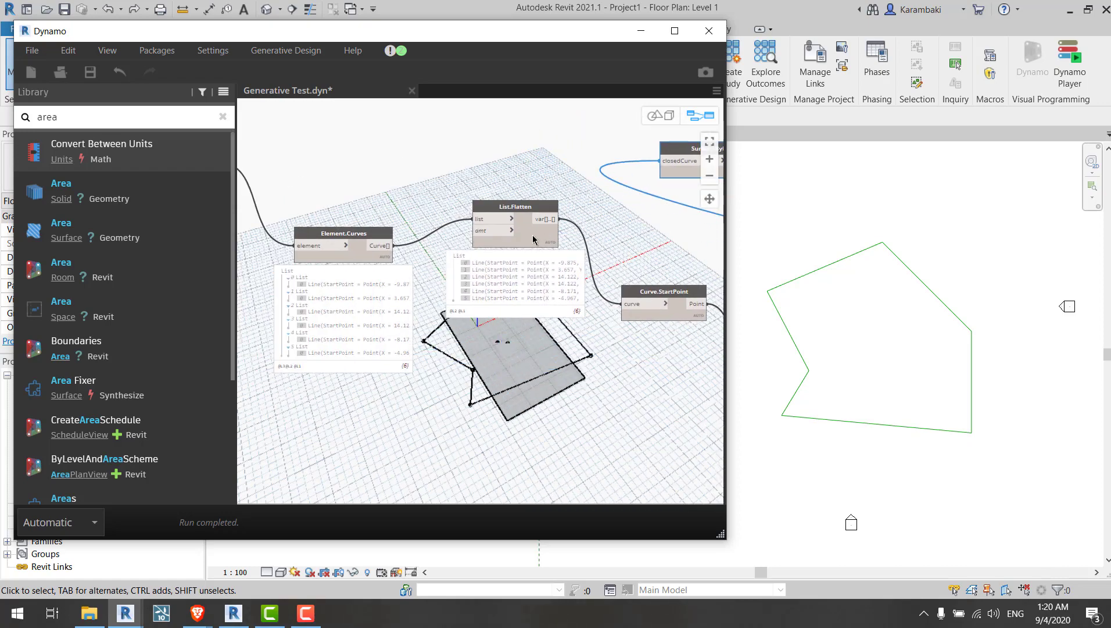
{"action": "left_click_drag", "start_coordinate": [530, 223], "coordinate": [516, 206]}
{"action": "middle_click_drag", "start_coordinate": [618, 215], "coordinate": [282, 193]}
{"action": "left_click", "coordinate": [519, 311]}
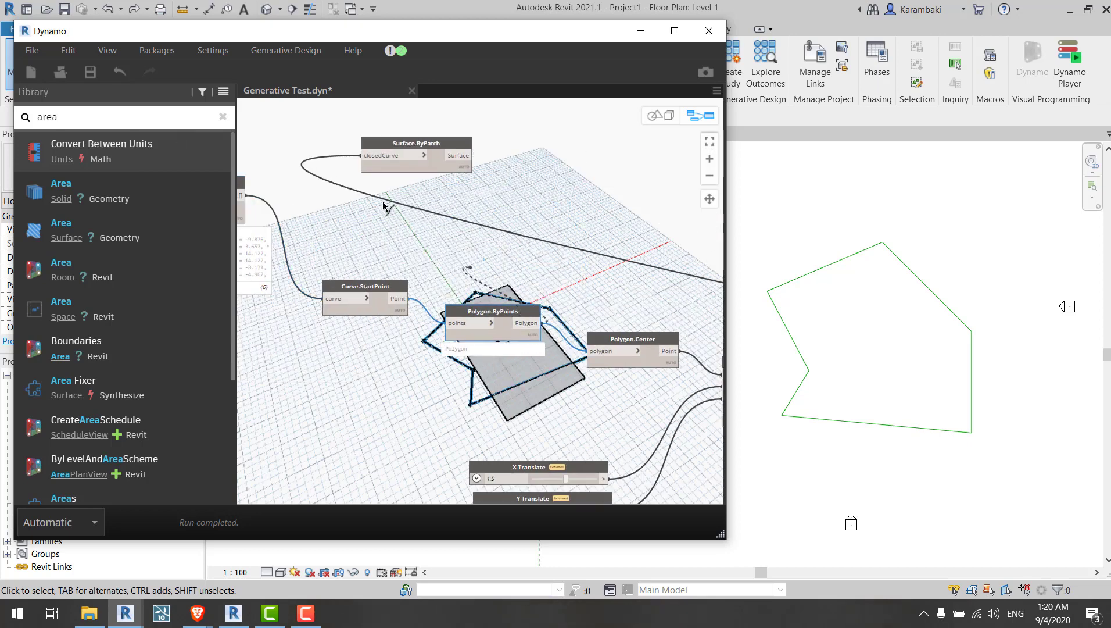
{"action": "left_click", "coordinate": [372, 156]}
{"action": "left_click_drag", "start_coordinate": [397, 145], "coordinate": [637, 213]}
{"action": "middle_click_drag", "start_coordinate": [637, 213], "coordinate": [280, 141]}
{"action": "left_click_drag", "start_coordinate": [281, 141], "coordinate": [586, 260]}
{"action": "middle_click_drag", "start_coordinate": [586, 260], "coordinate": [381, 136]}
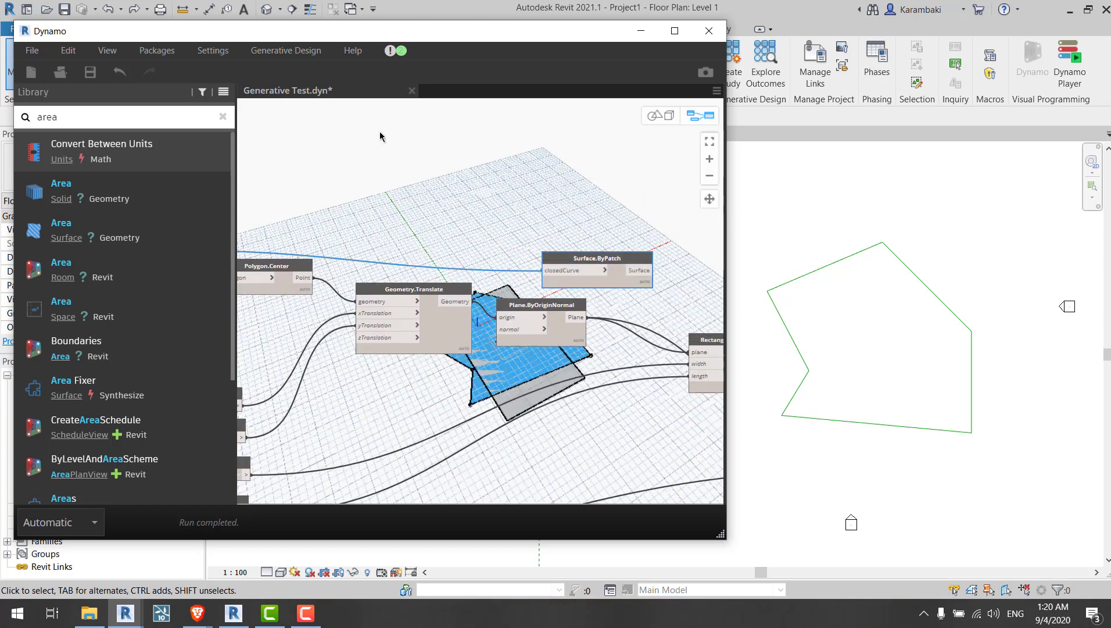
{"action": "left_click_drag", "start_coordinate": [380, 137], "coordinate": [558, 382]}
{"action": "middle_click_drag", "start_coordinate": [558, 382], "coordinate": [368, 276]}
{"action": "left_click_drag", "start_coordinate": [369, 276], "coordinate": [588, 347]}
{"action": "middle_click_drag", "start_coordinate": [588, 347], "coordinate": [486, 392]}
{"action": "left_click_drag", "start_coordinate": [486, 391], "coordinate": [424, 375]}
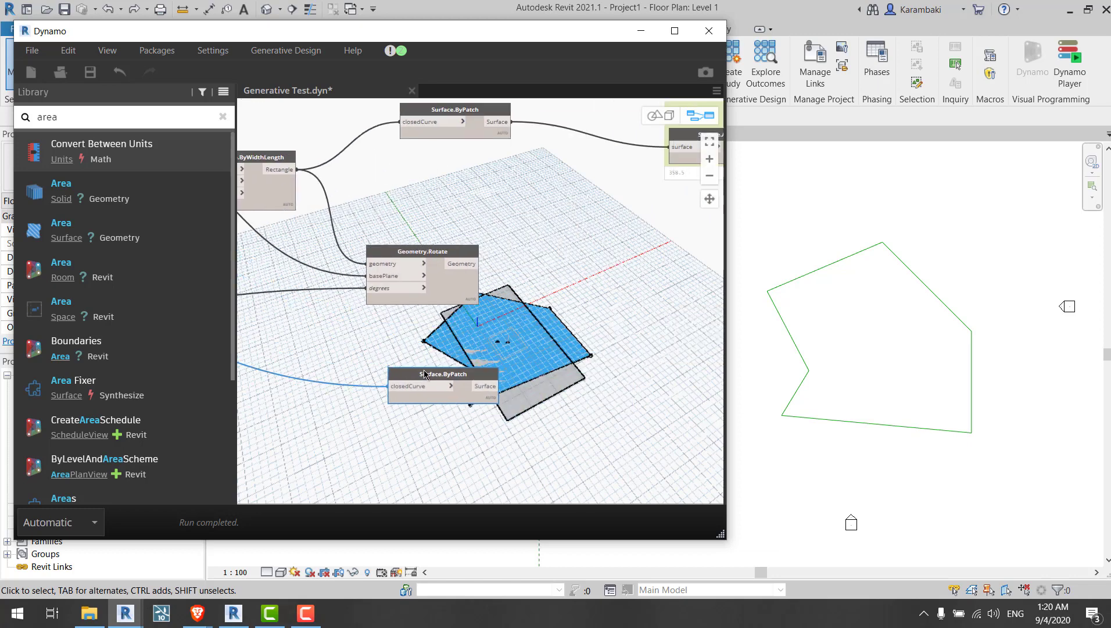
{"action": "middle_click_drag", "start_coordinate": [311, 255], "coordinate": [295, 206]}
{"action": "left_click", "coordinate": [294, 205]}
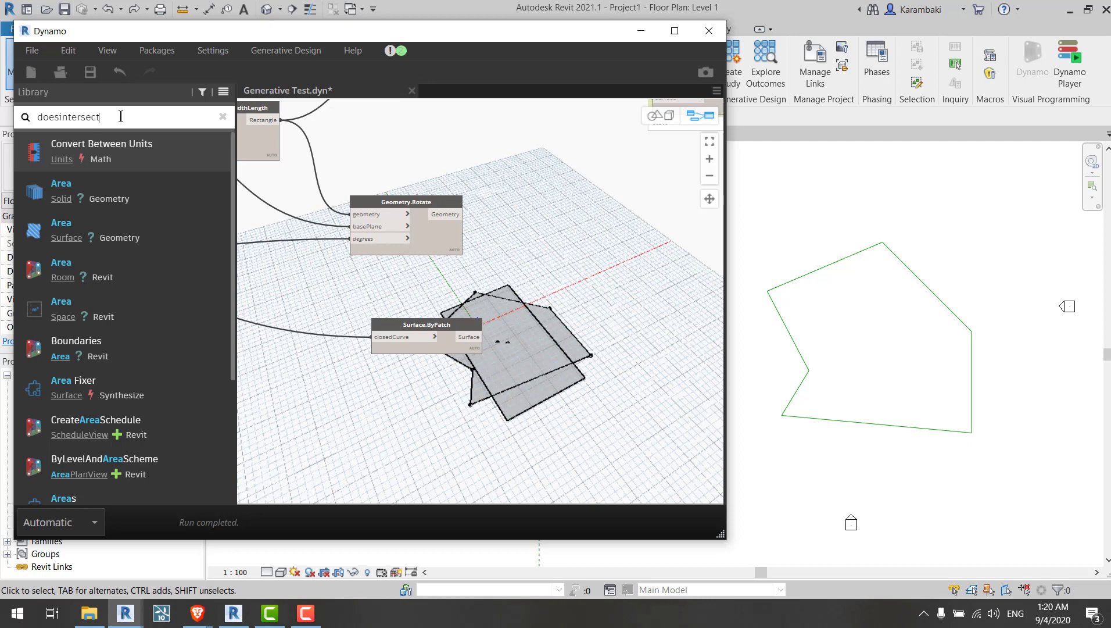
Step: Add a Geometry.DoesIntersect node from a library search for doesintersect and connect the patched polygon surface to its other input
{"action": "left_click", "coordinate": [121, 116]}
{"action": "type", "text": "doesintersect"}
{"action": "left_click", "coordinate": [82, 143]}
{"action": "mouse_move", "coordinate": [464, 337]}
{"action": "left_mouse_down"}
{"action": "mouse_move", "coordinate": [386, 339]}
{"action": "mouse_move", "coordinate": [469, 319]}
{"action": "left_mouse_up"}
{"action": "middle_click_drag", "start_coordinate": [365, 285], "coordinate": [601, 372]}
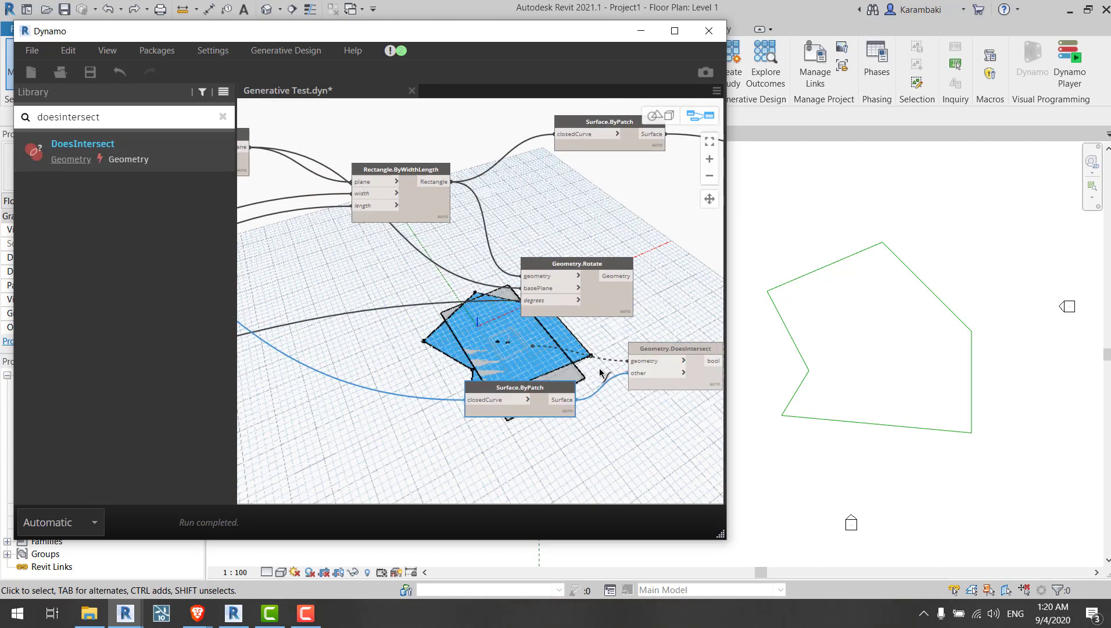
Step: Connect the patched rectangle surface to the geometry input of the Geometry.DoesIntersect node
{"action": "scroll", "coordinate": [601, 372], "scroll_direction": "down", "scroll_amount": 2}
{"action": "middle_click_drag", "start_coordinate": [375, 323], "coordinate": [577, 326]}
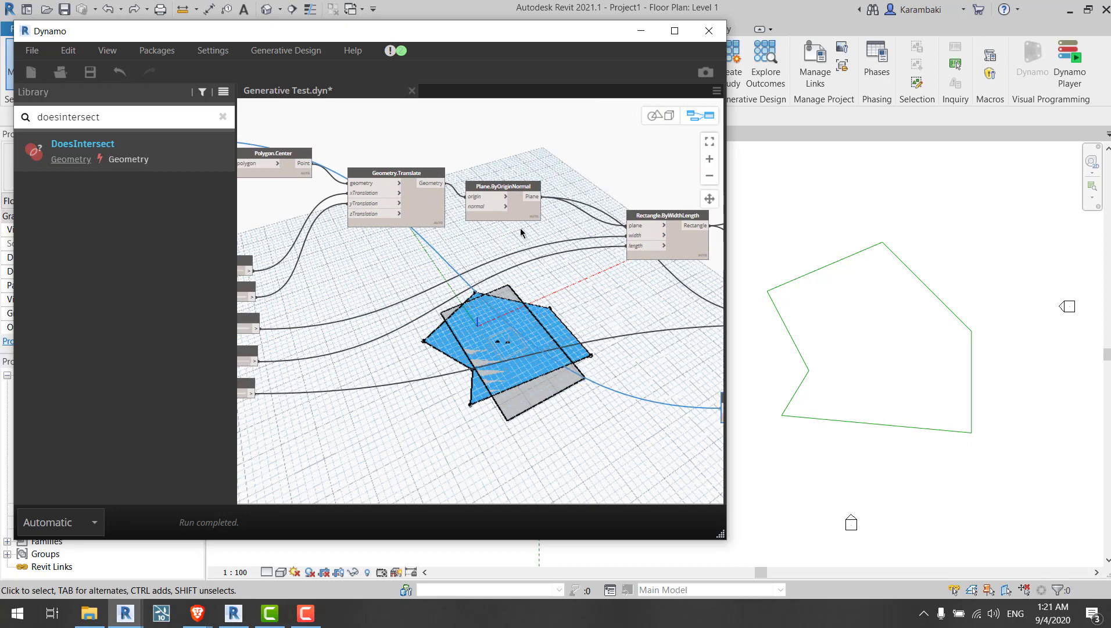
{"action": "left_click_drag", "start_coordinate": [526, 214], "coordinate": [533, 218]}
{"action": "left_click_drag", "start_coordinate": [406, 227], "coordinate": [382, 272]}
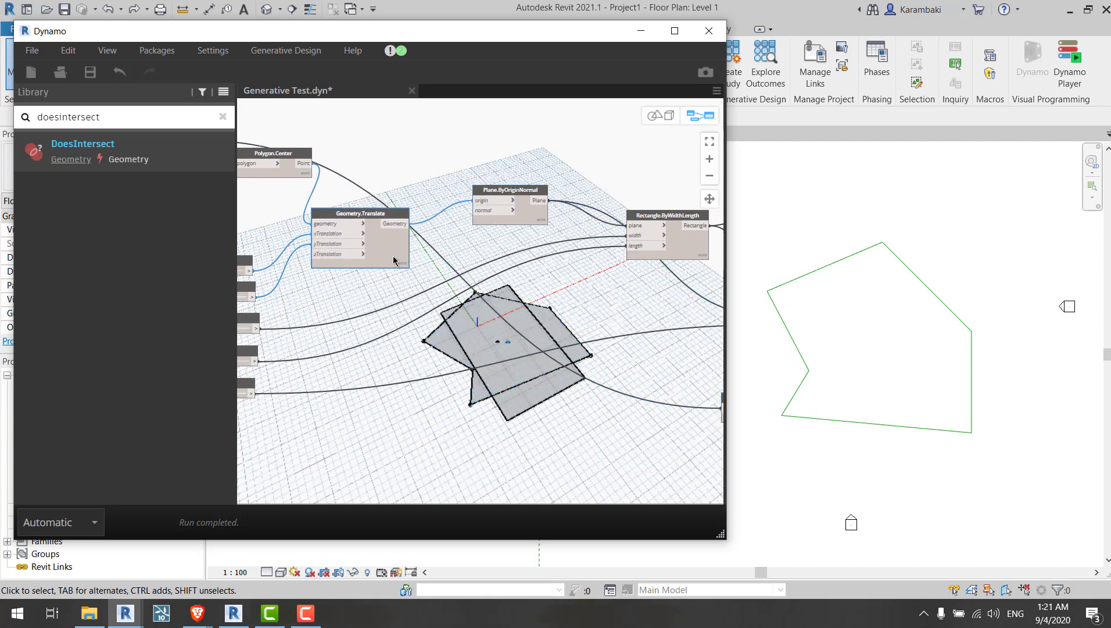
{"action": "middle_click_drag", "start_coordinate": [617, 352], "coordinate": [358, 274]}
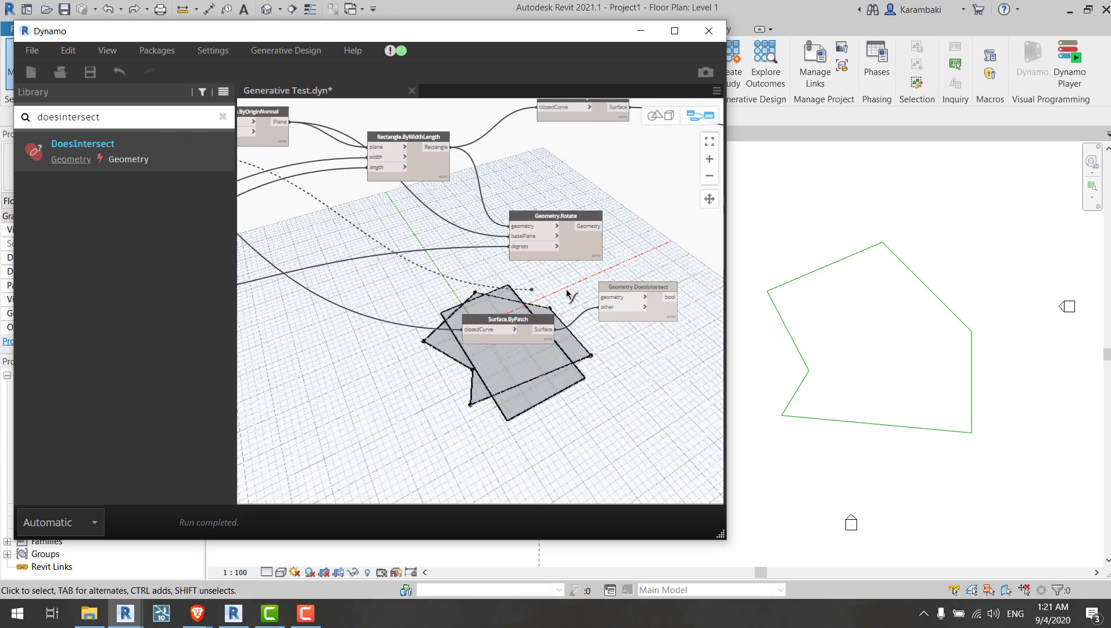
{"action": "left_click", "coordinate": [599, 299]}
{"action": "middle_click_drag", "start_coordinate": [470, 360], "coordinate": [710, 377]}
{"action": "middle_click_drag", "start_coordinate": [250, 254], "coordinate": [370, 265]}
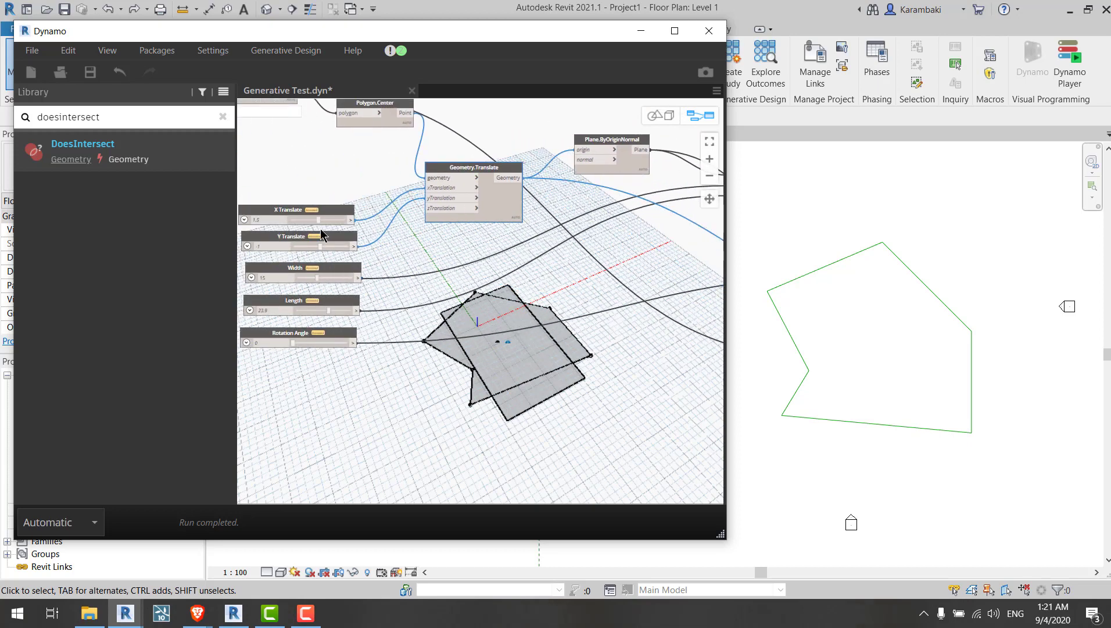
Step: Set the X Translate slider to 21.1, Y Translate to 40, Width to 40 and Rotation Angle to 23.1
{"action": "left_click_drag", "start_coordinate": [318, 224], "coordinate": [334, 226]}
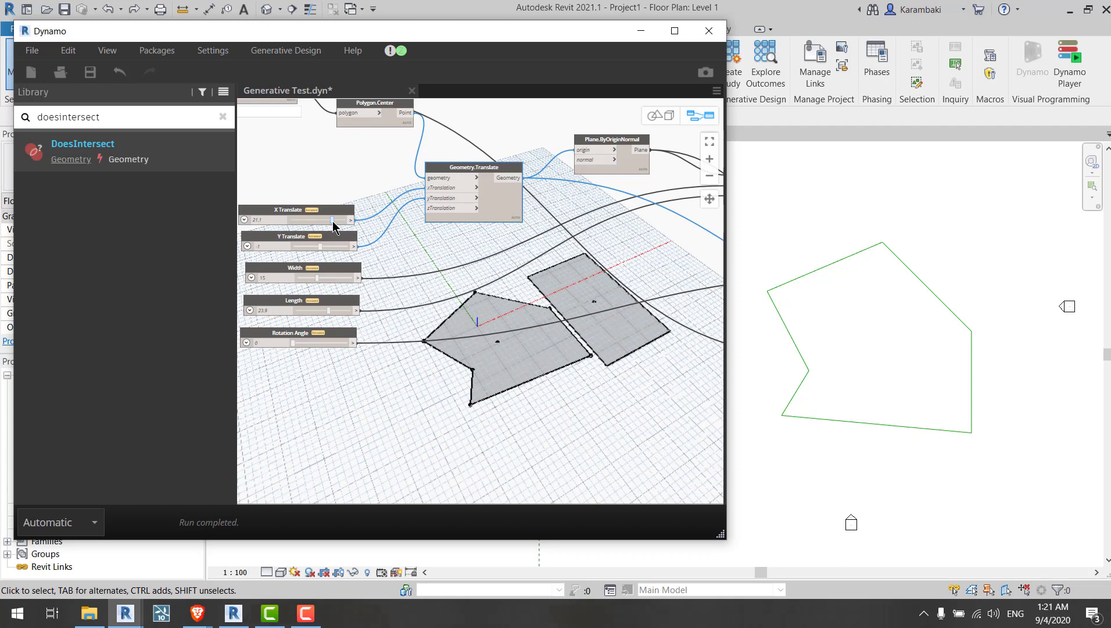
{"action": "scroll", "coordinate": [369, 303], "scroll_direction": "up", "scroll_amount": 4}
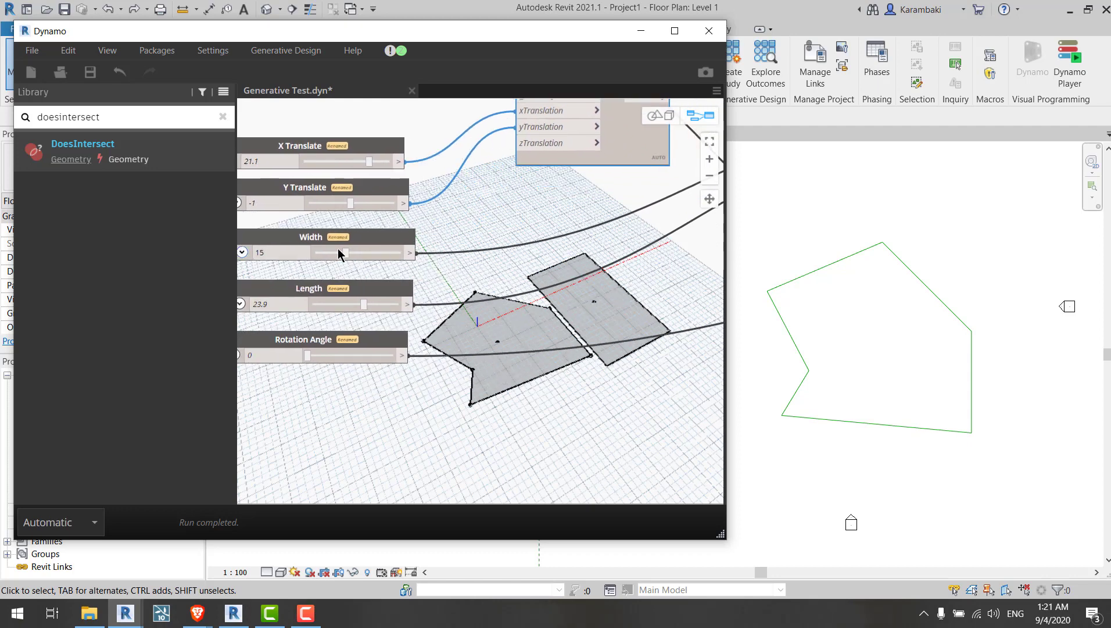
{"action": "left_click_drag", "start_coordinate": [344, 251], "coordinate": [401, 252]}
{"action": "left_click_drag", "start_coordinate": [359, 202], "coordinate": [398, 202]}
{"action": "mouse_move", "coordinate": [348, 357]}
{"action": "left_mouse_down"}
{"action": "mouse_move", "coordinate": [310, 358]}
{"action": "mouse_move", "coordinate": [330, 355]}
{"action": "left_mouse_up"}
Step: Rearrange the rectangle's Surface.ByPatch and the Geometry.DoesIntersect nodes near the preview geometry
{"action": "left_click", "coordinate": [498, 289]}
{"action": "middle_click_drag", "start_coordinate": [492, 294], "coordinate": [239, 371]}
{"action": "left_click", "coordinate": [342, 384]}
{"action": "scroll", "coordinate": [438, 273], "scroll_direction": "down", "scroll_amount": 1}
{"action": "middle_click_drag", "start_coordinate": [439, 273], "coordinate": [40, 284]}
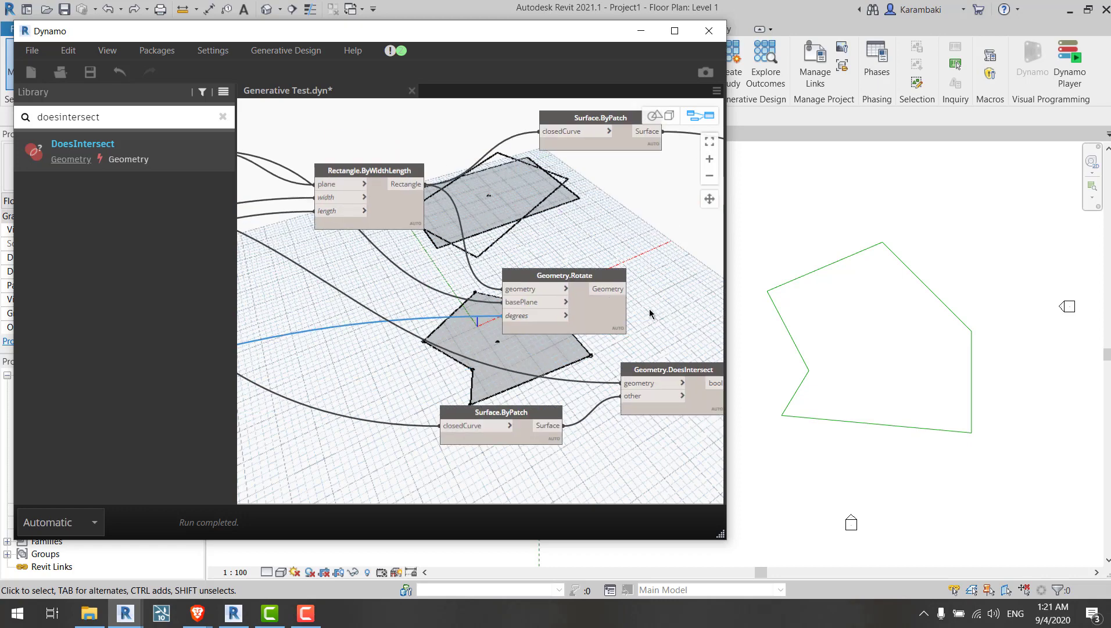
{"action": "left_click_drag", "start_coordinate": [584, 281], "coordinate": [568, 232]}
{"action": "middle_click_drag", "start_coordinate": [603, 246], "coordinate": [499, 261]}
{"action": "scroll", "coordinate": [501, 261], "scroll_direction": "down", "scroll_amount": 1}
{"action": "left_click", "coordinate": [497, 255]}
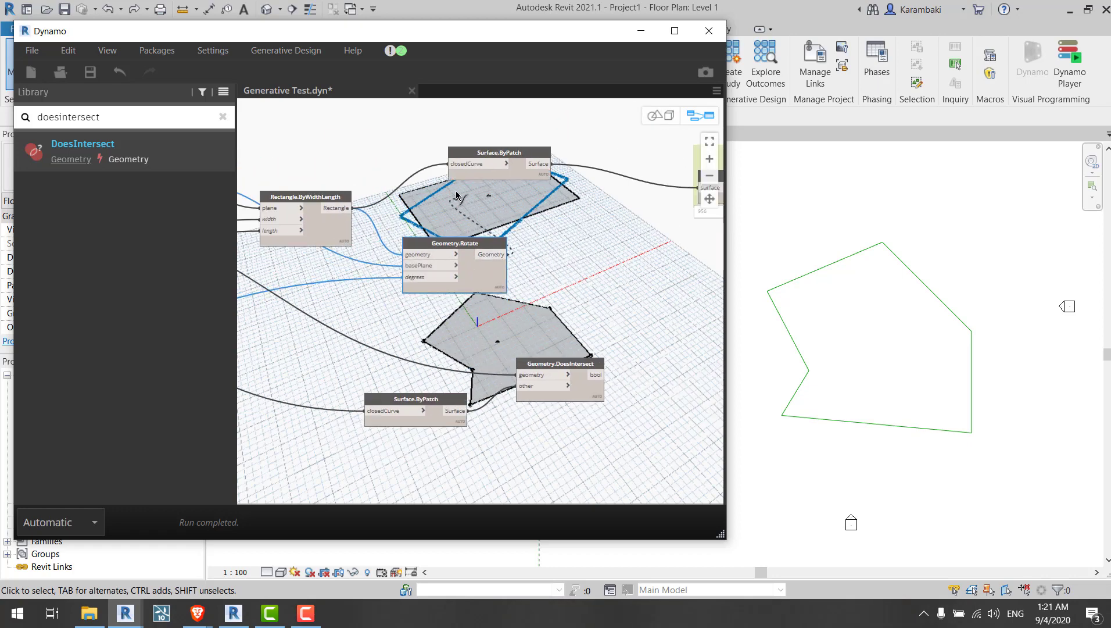
{"action": "left_click", "coordinate": [462, 165]}
{"action": "left_click_drag", "start_coordinate": [506, 153], "coordinate": [613, 205]}
{"action": "left_click", "coordinate": [609, 283]}
{"action": "middle_click_drag", "start_coordinate": [416, 325], "coordinate": [649, 306]}
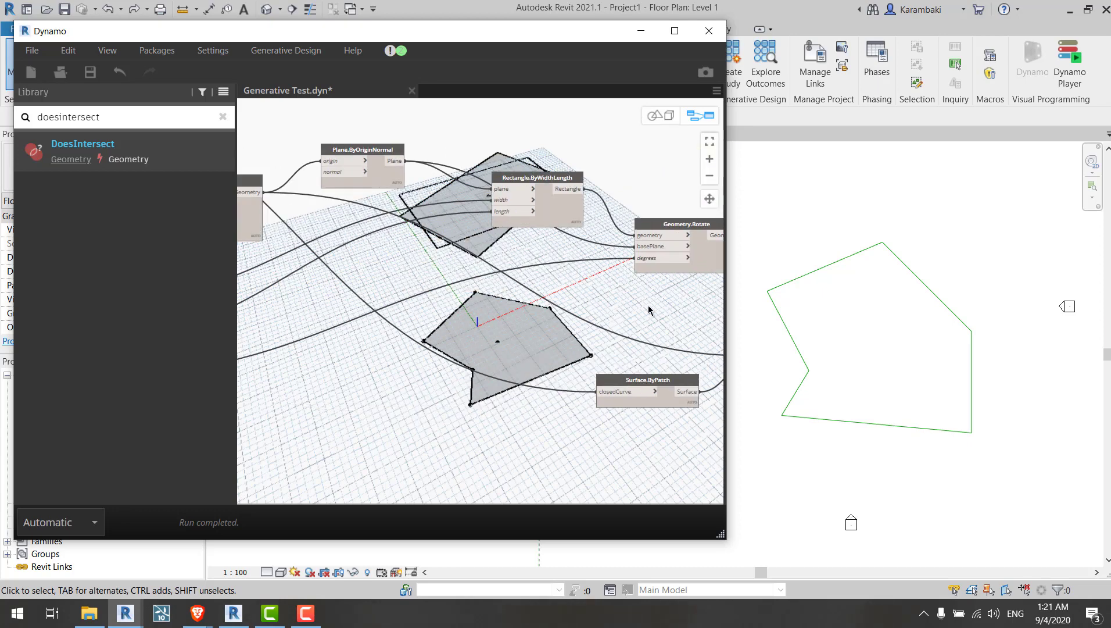
{"action": "mouse_move", "coordinate": [649, 307]}
{"action": "middle_mouse_down"}
{"action": "mouse_move", "coordinate": [561, 431]}
{"action": "mouse_move", "coordinate": [563, 406]}
{"action": "mouse_move", "coordinate": [413, 285]}
{"action": "mouse_move", "coordinate": [517, 361]}
{"action": "mouse_move", "coordinate": [652, 312]}
{"action": "middle_mouse_up"}
{"action": "scroll", "coordinate": [506, 337], "scroll_direction": "up", "scroll_amount": 4}
{"action": "mouse_move", "coordinate": [495, 325]}
{"action": "left_click", "coordinate": [508, 348]}
{"action": "left_click_drag", "start_coordinate": [555, 317], "coordinate": [542, 285]}
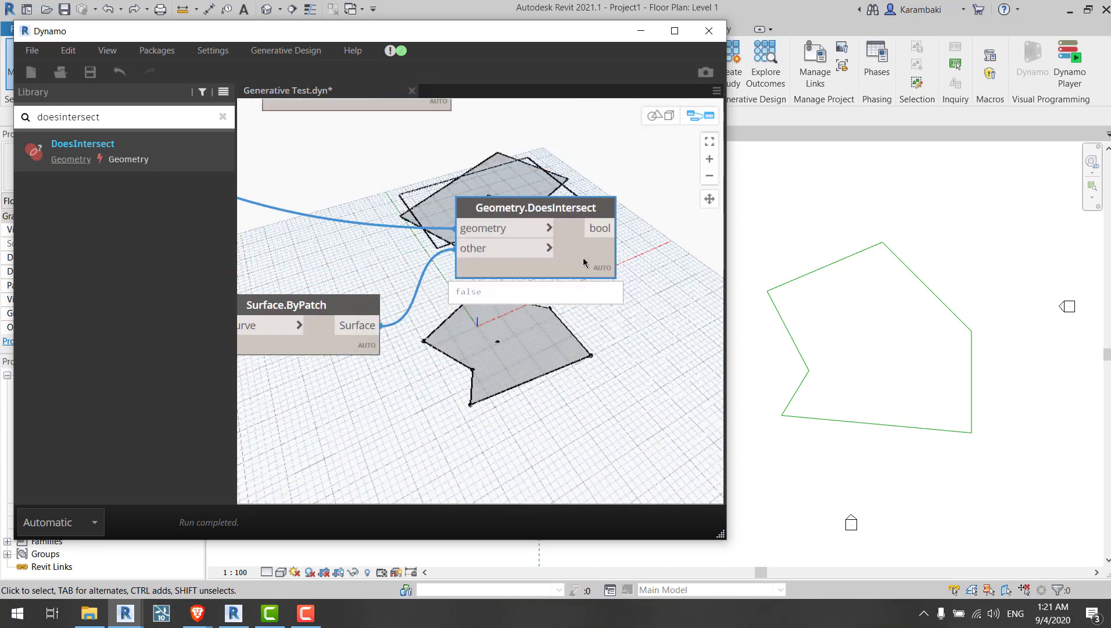
Step: Set the X Translate slider to -7.9 and the Y Translate slider to 5.1
{"action": "scroll", "coordinate": [645, 241], "scroll_direction": "down", "scroll_amount": 1}
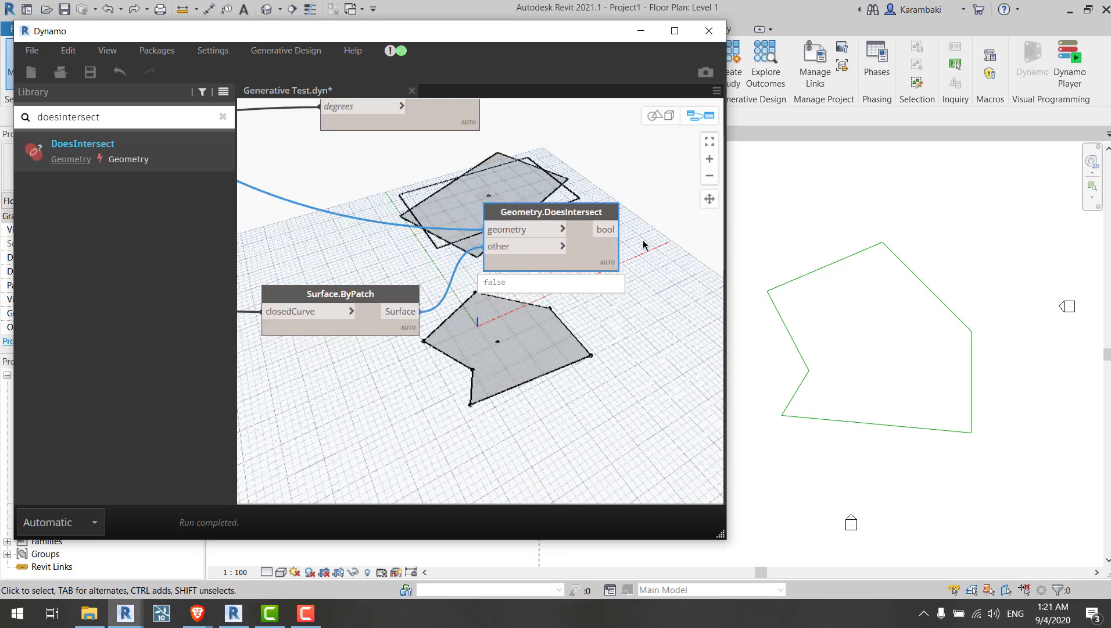
{"action": "scroll", "coordinate": [653, 259], "scroll_direction": "down", "scroll_amount": 5}
{"action": "middle_click_drag", "start_coordinate": [255, 210], "coordinate": [581, 214]}
{"action": "scroll", "coordinate": [581, 214], "scroll_direction": "up", "scroll_amount": 5}
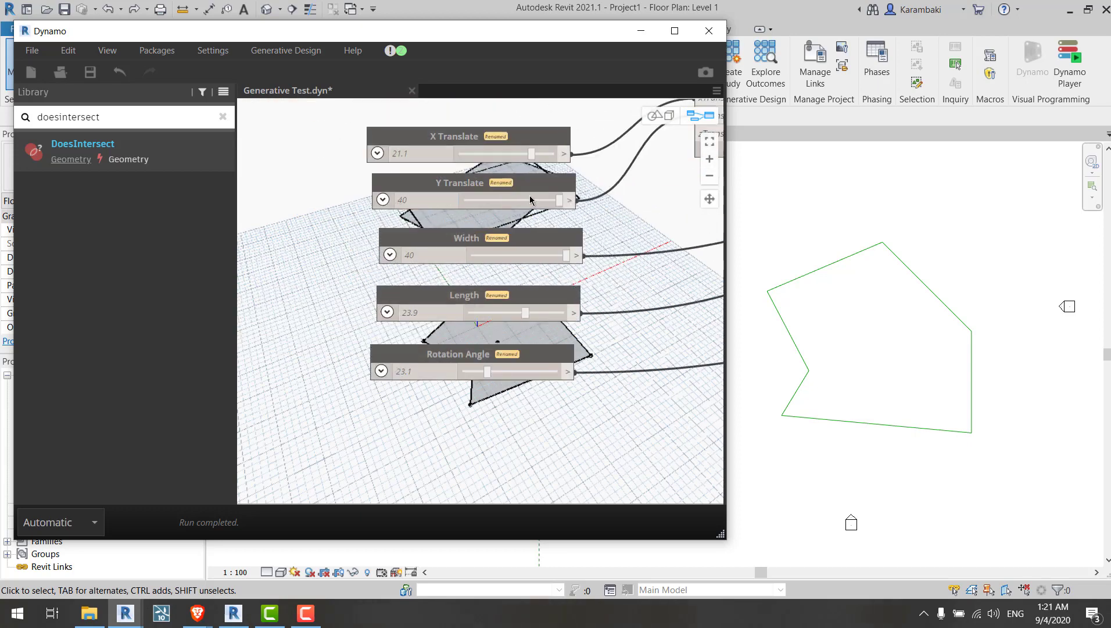
{"action": "left_click_drag", "start_coordinate": [517, 156], "coordinate": [497, 154]}
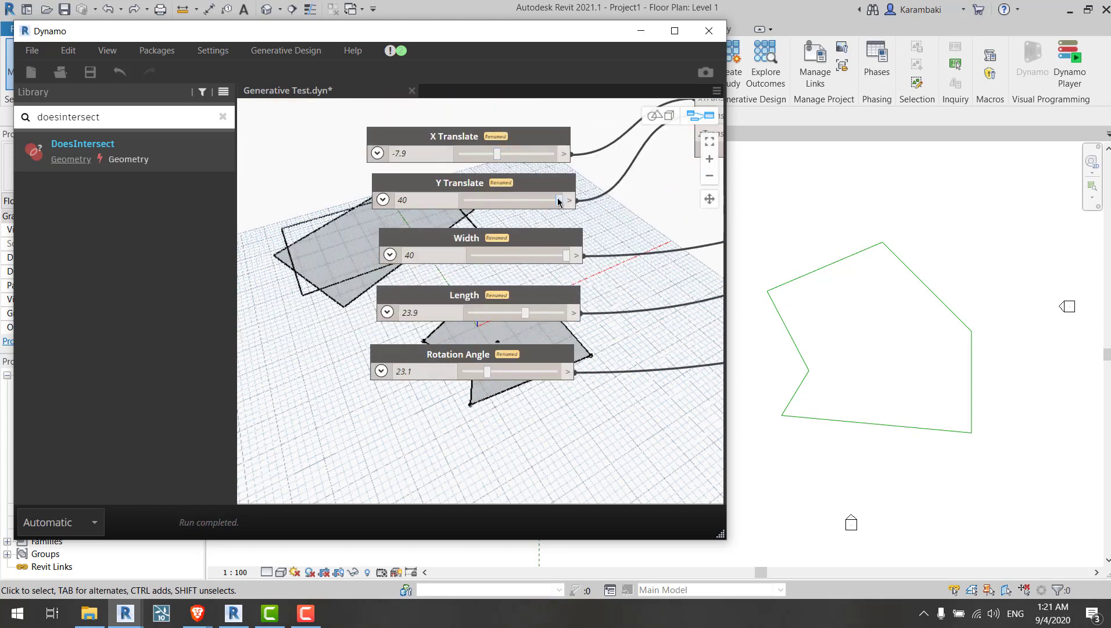
{"action": "mouse_move", "coordinate": [557, 199]}
{"action": "left_mouse_down"}
{"action": "mouse_move", "coordinate": [511, 199]}
{"action": "mouse_move", "coordinate": [519, 204]}
{"action": "left_mouse_up"}
{"action": "middle_click_drag", "start_coordinate": [528, 211], "coordinate": [363, 211]}
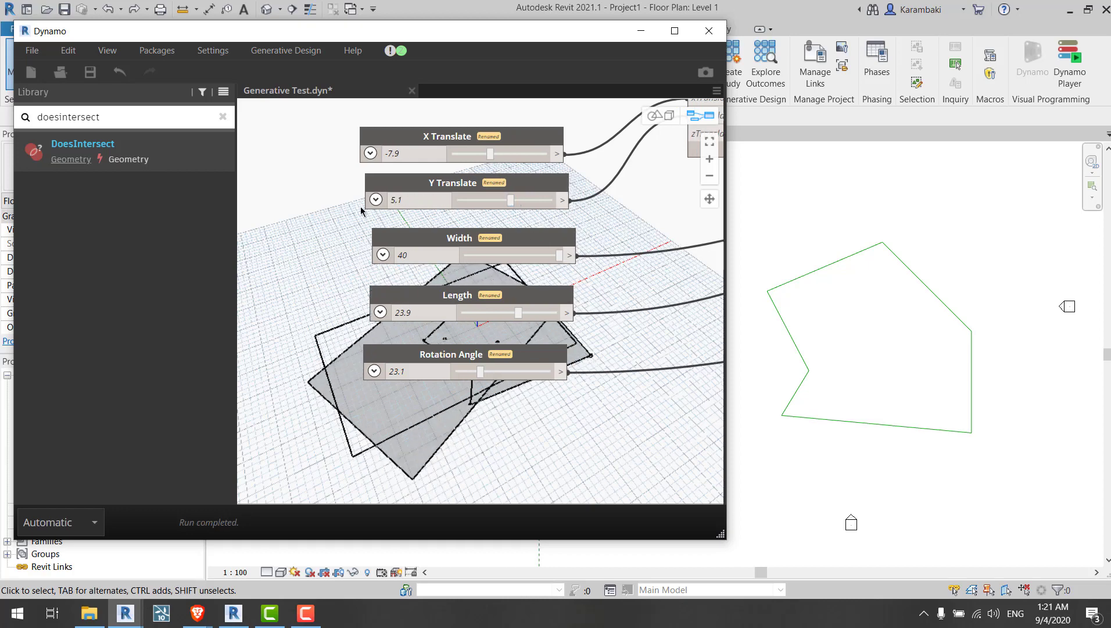
Step: Inspect the Geometry.DoesIntersect output and the overlapping rectangle and polygon in the 3D preview
{"action": "middle_click_drag", "start_coordinate": [646, 279], "coordinate": [379, 305]}
{"action": "mouse_move", "coordinate": [692, 308]}
{"action": "middle_mouse_down"}
{"action": "mouse_move", "coordinate": [516, 313]}
{"action": "mouse_move", "coordinate": [320, 290]}
{"action": "middle_mouse_up"}
{"action": "middle_click_drag", "start_coordinate": [563, 244], "coordinate": [377, 261]}
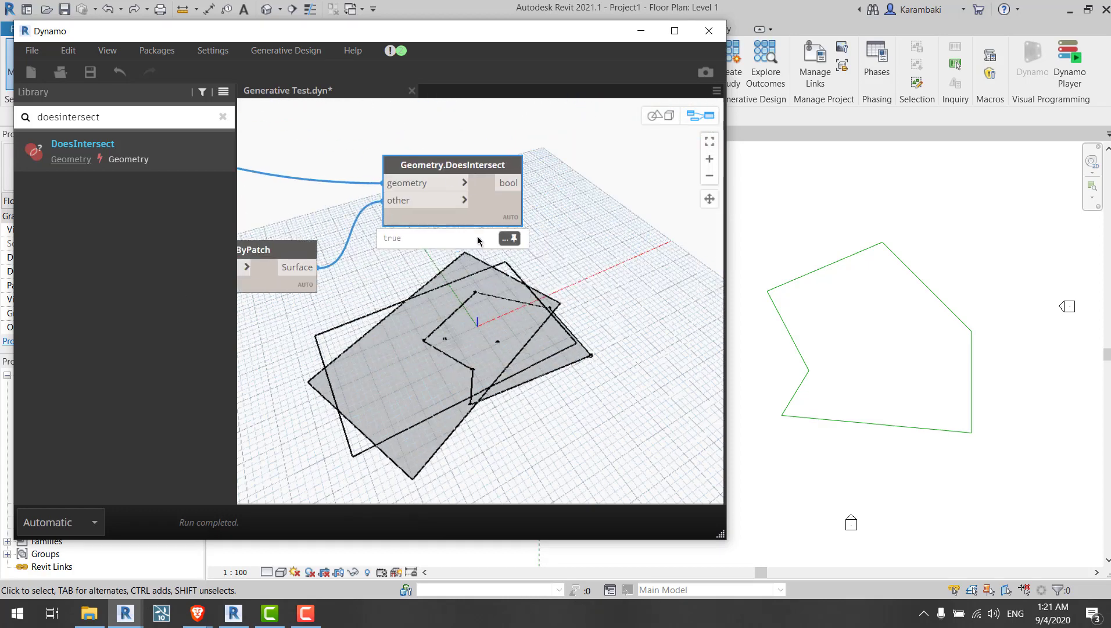
{"action": "left_click", "coordinate": [472, 236]}
{"action": "left_click", "coordinate": [486, 217]}
{"action": "left_click_drag", "start_coordinate": [486, 217], "coordinate": [479, 223]}
{"action": "middle_click_drag", "start_coordinate": [487, 306], "coordinate": [498, 339]}
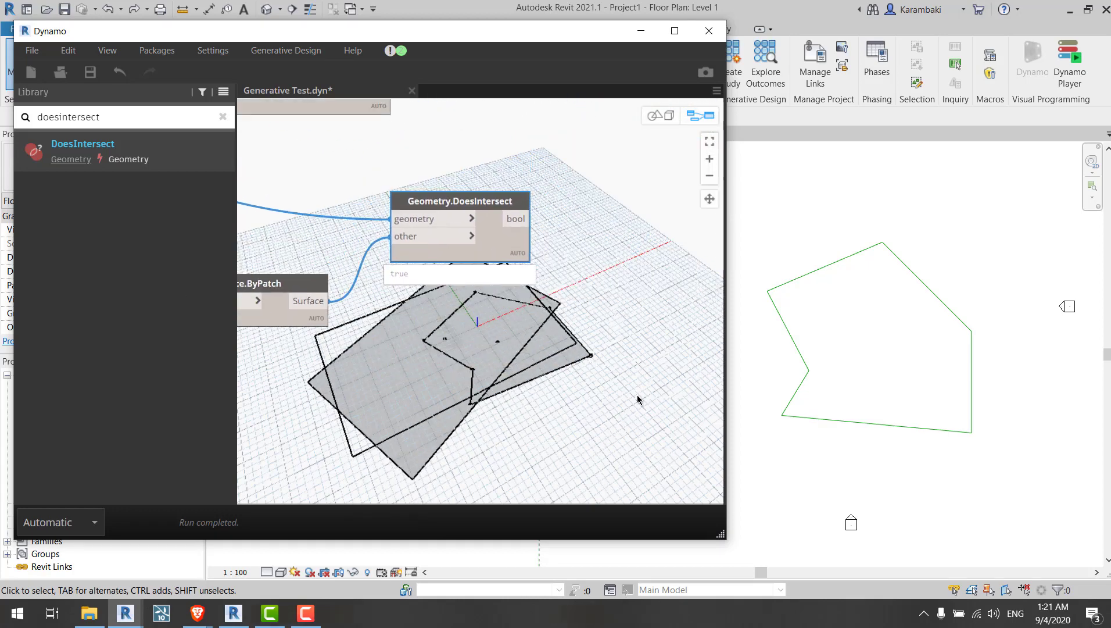
{"action": "left_click_drag", "start_coordinate": [541, 328], "coordinate": [484, 425]}
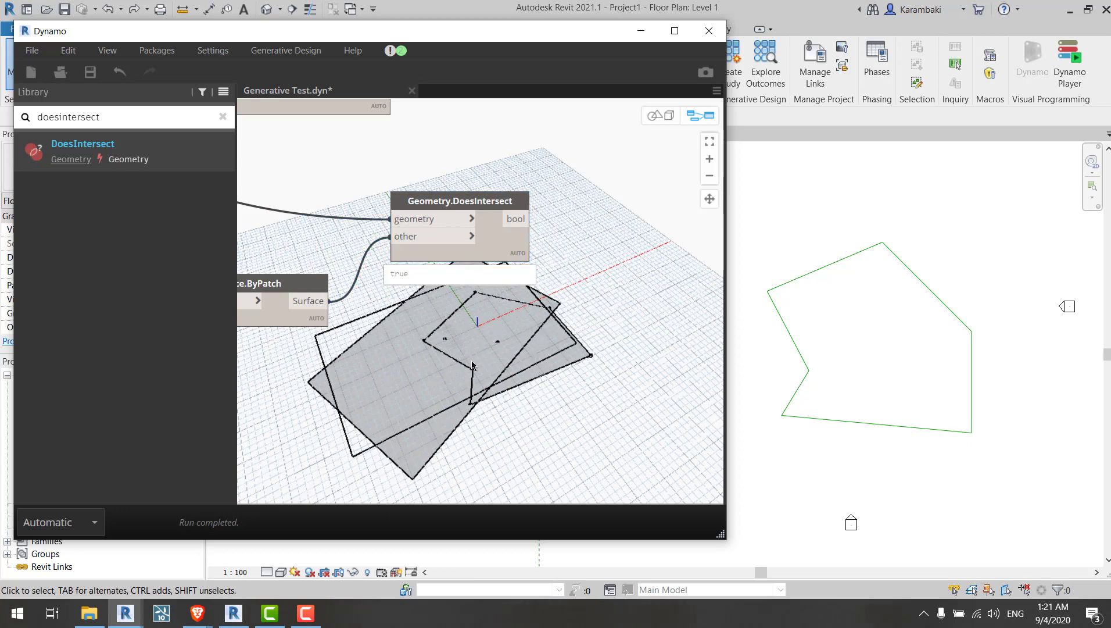
{"action": "middle_click_drag", "start_coordinate": [472, 365], "coordinate": [506, 420]}
{"action": "middle_click_drag", "start_coordinate": [564, 307], "coordinate": [541, 208]}
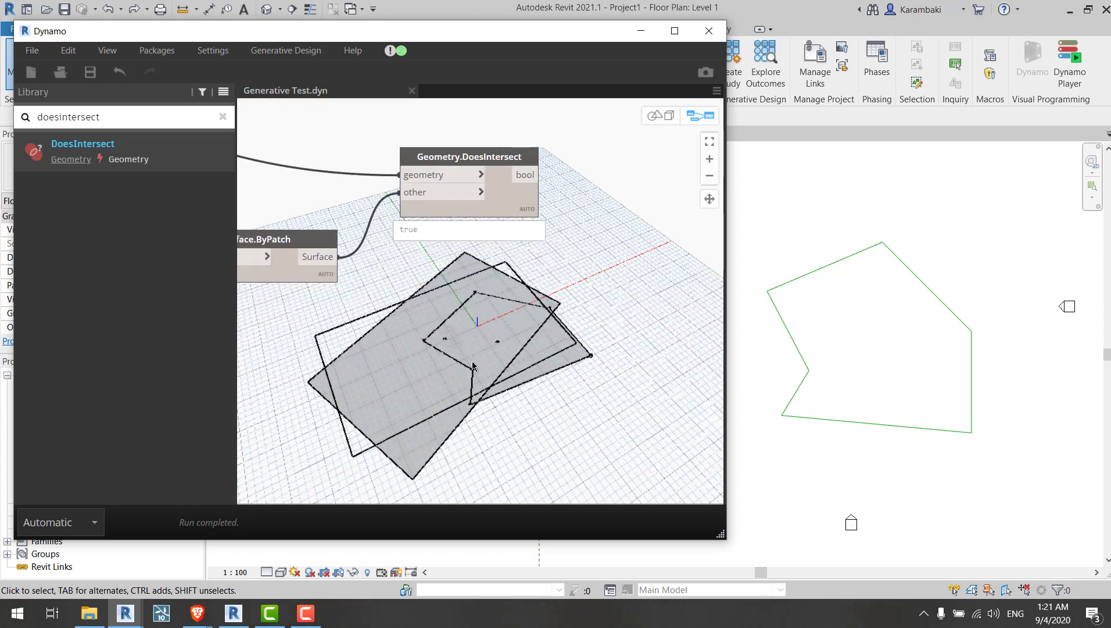
{"action": "middle_click_drag", "start_coordinate": [471, 363], "coordinate": [523, 469]}
{"action": "middle_click_drag", "start_coordinate": [581, 108], "coordinate": [514, 231]}
{"action": "middle_click_drag", "start_coordinate": [595, 204], "coordinate": [402, 213]}
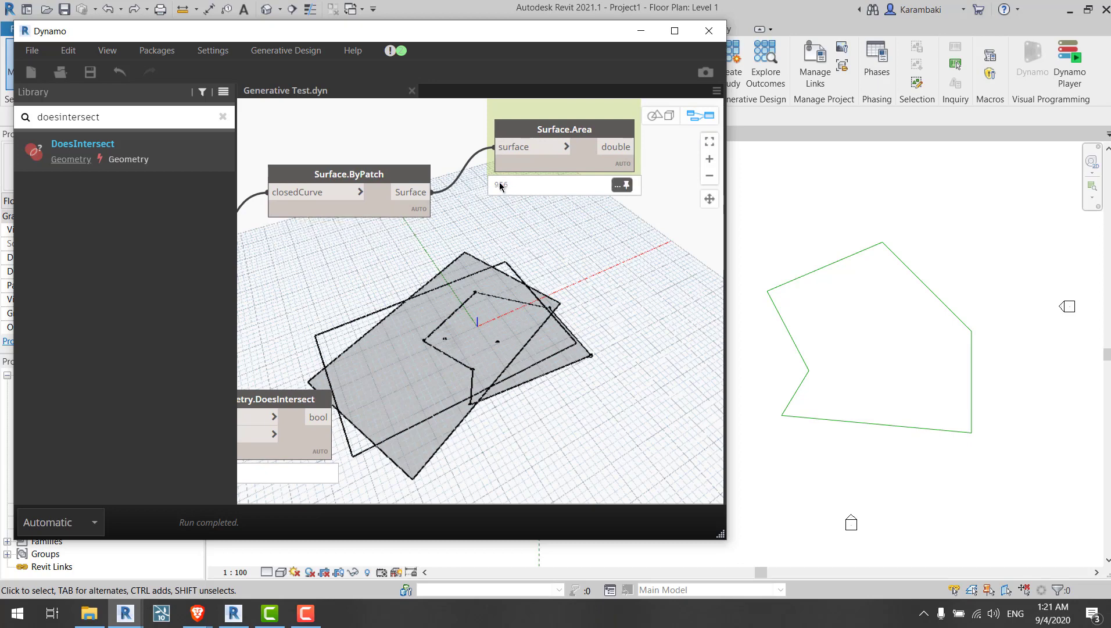
Step: Review the graph layout around the Surface.ByPatch, Surface.Area and polygon nodes
{"action": "left_click_drag", "start_coordinate": [392, 172], "coordinate": [390, 140]}
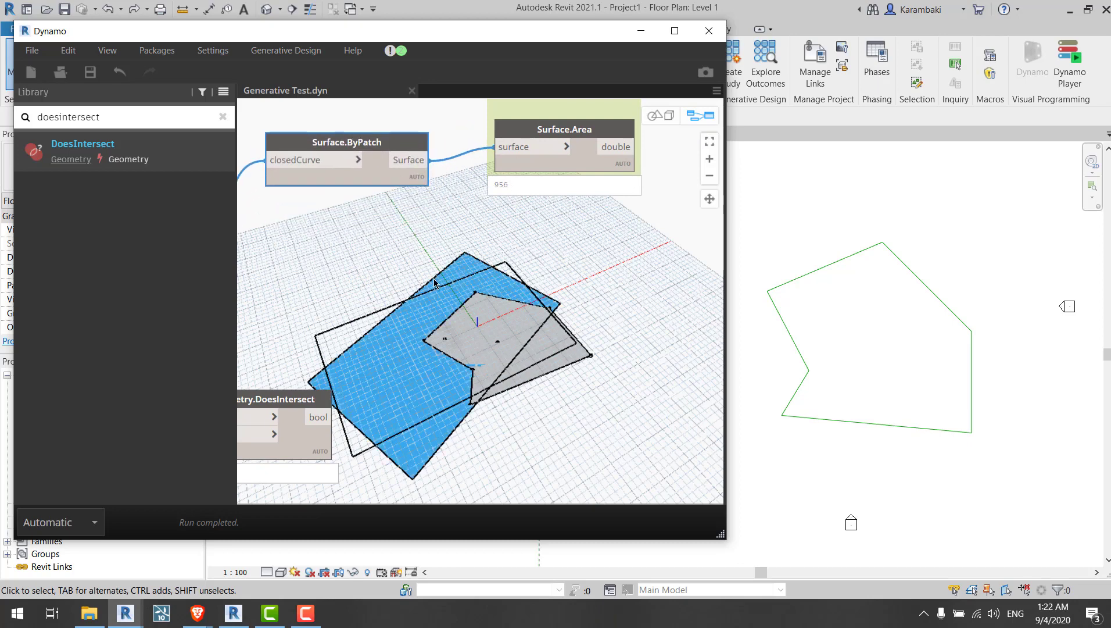
{"action": "middle_click_drag", "start_coordinate": [440, 265], "coordinate": [564, 245]}
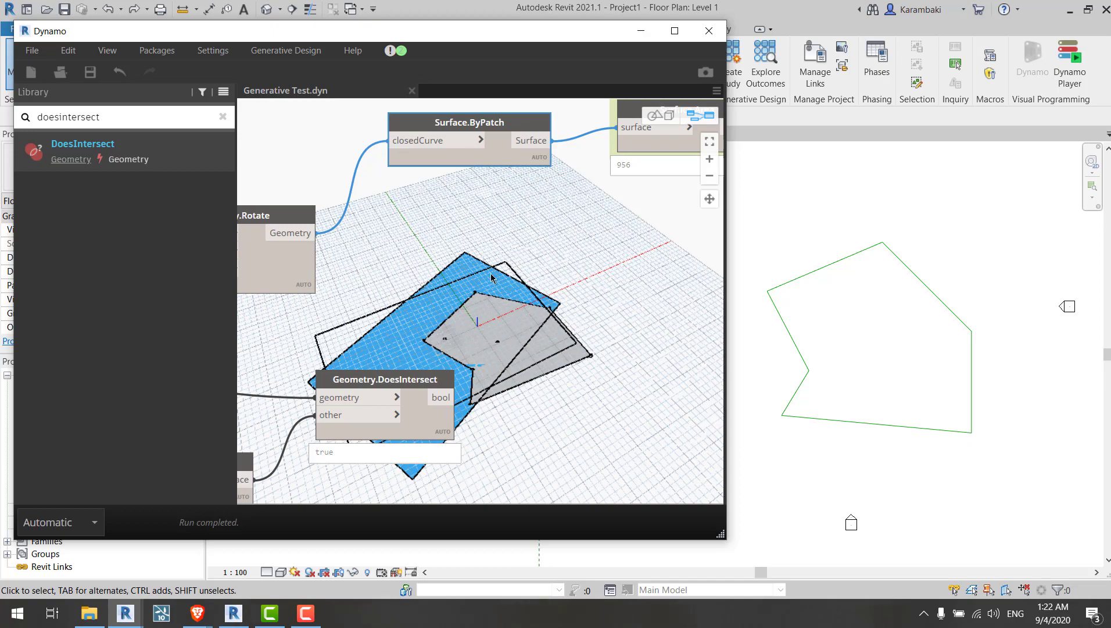
{"action": "scroll", "coordinate": [501, 260], "scroll_direction": "down", "scroll_amount": 4}
{"action": "middle_click_drag", "start_coordinate": [389, 273], "coordinate": [702, 291]}
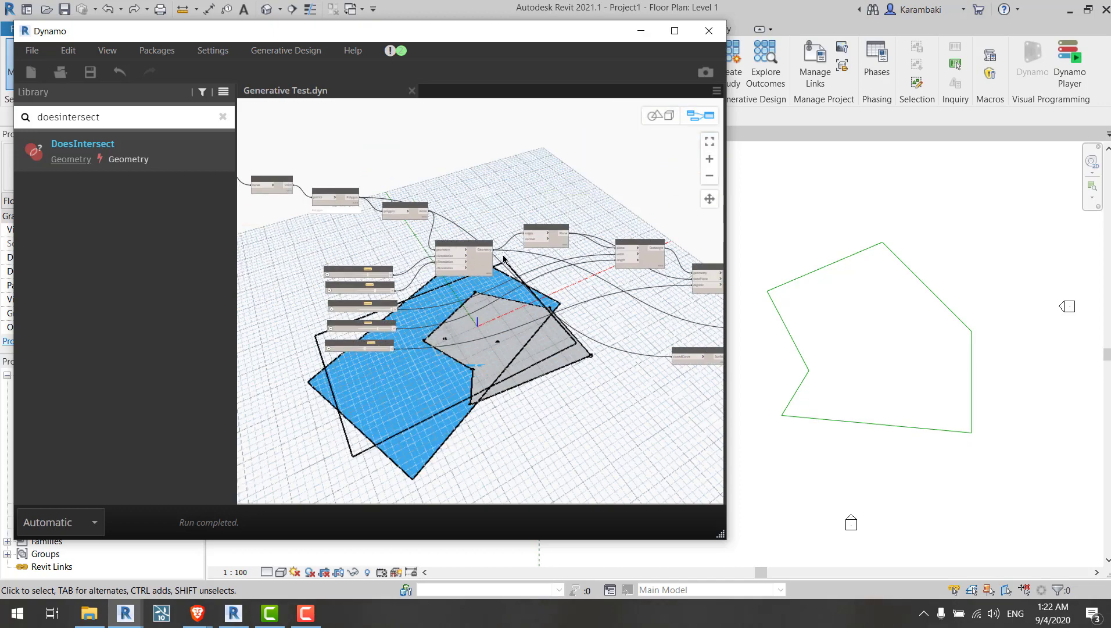
{"action": "scroll", "coordinate": [502, 256], "scroll_direction": "up", "scroll_amount": 3}
{"action": "middle_click_drag", "start_coordinate": [343, 151], "coordinate": [526, 206]}
{"action": "left_click", "coordinate": [377, 183]}
{"action": "left_click_drag", "start_coordinate": [377, 166], "coordinate": [364, 174]}
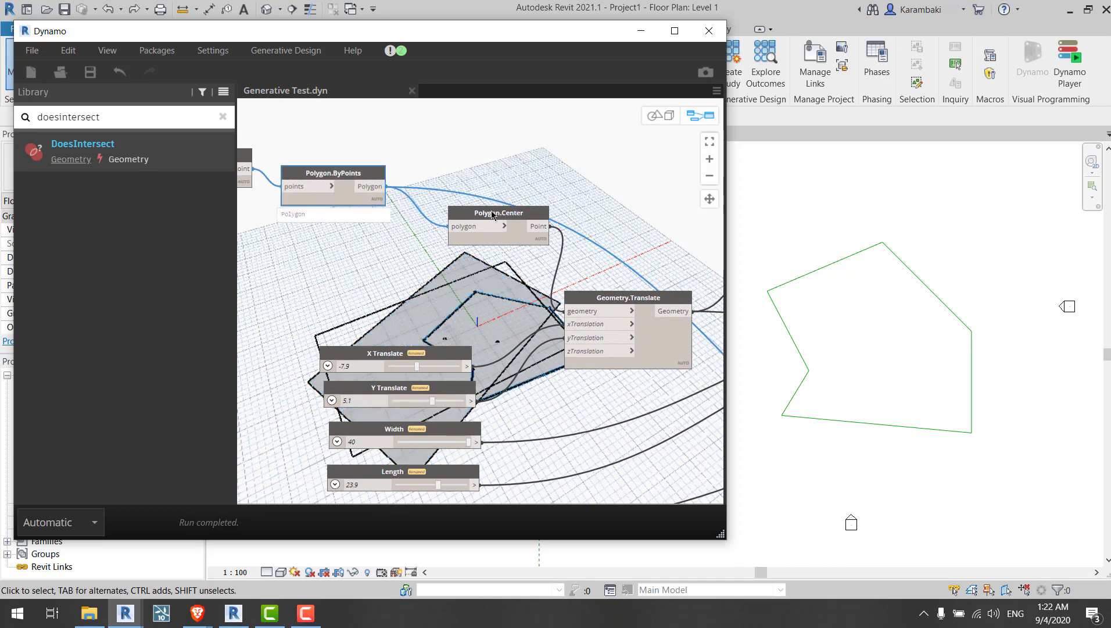
{"action": "middle_click_drag", "start_coordinate": [584, 282], "coordinate": [308, 176]}
{"action": "middle_click_drag", "start_coordinate": [692, 396], "coordinate": [256, 302]}
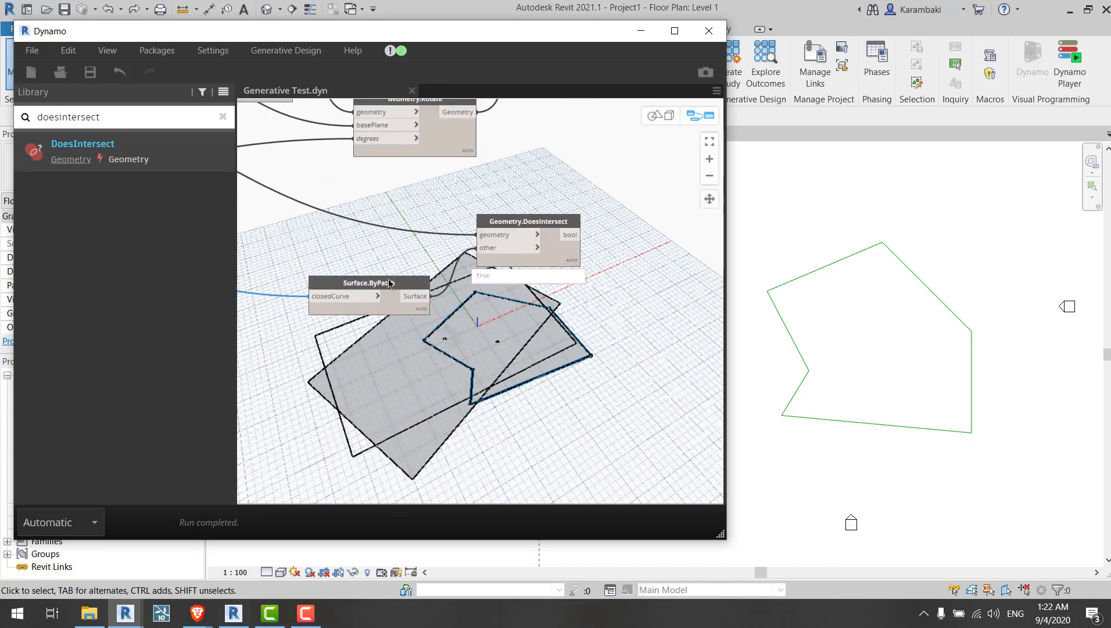
{"action": "left_click_drag", "start_coordinate": [383, 279], "coordinate": [340, 271]}
{"action": "middle_click_drag", "start_coordinate": [617, 178], "coordinate": [460, 271]}
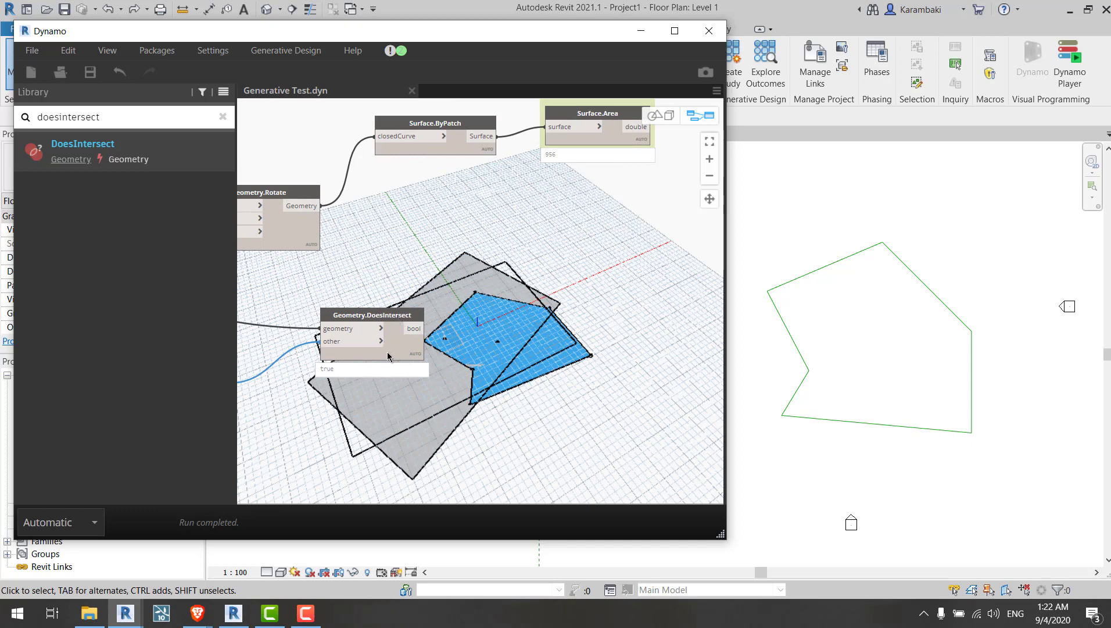
Step: Copy and paste the Geometry.DoesIntersect node and place the copy beside the Surface.Area node
{"action": "left_click_drag", "start_coordinate": [387, 353], "coordinate": [391, 326]}
{"action": "key", "text": "ctrl+c"}
{"action": "key", "text": "ctrl+v"}
{"action": "left_click_drag", "start_coordinate": [531, 333], "coordinate": [707, 423]}
{"action": "middle_click_drag", "start_coordinate": [593, 376], "coordinate": [560, 311]}
{"action": "left_click", "coordinate": [621, 333]}
{"action": "left_click", "coordinate": [602, 282]}
{"action": "left_click_drag", "start_coordinate": [615, 331], "coordinate": [659, 180]}
{"action": "middle_click_drag", "start_coordinate": [658, 180], "coordinate": [548, 401]}
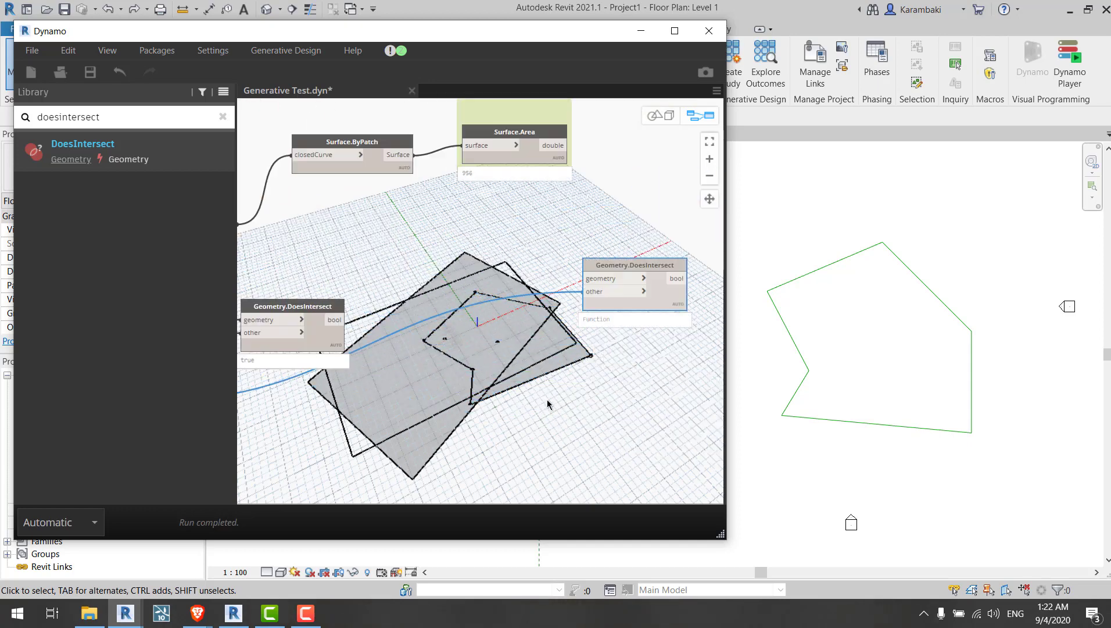
Step: Connect the patched rectangle surface to the copied Geometry.DoesIntersect node's other input and reposition the node
{"action": "left_click", "coordinate": [322, 283]}
{"action": "left_click_drag", "start_coordinate": [322, 283], "coordinate": [320, 266]}
{"action": "left_click", "coordinate": [338, 276]}
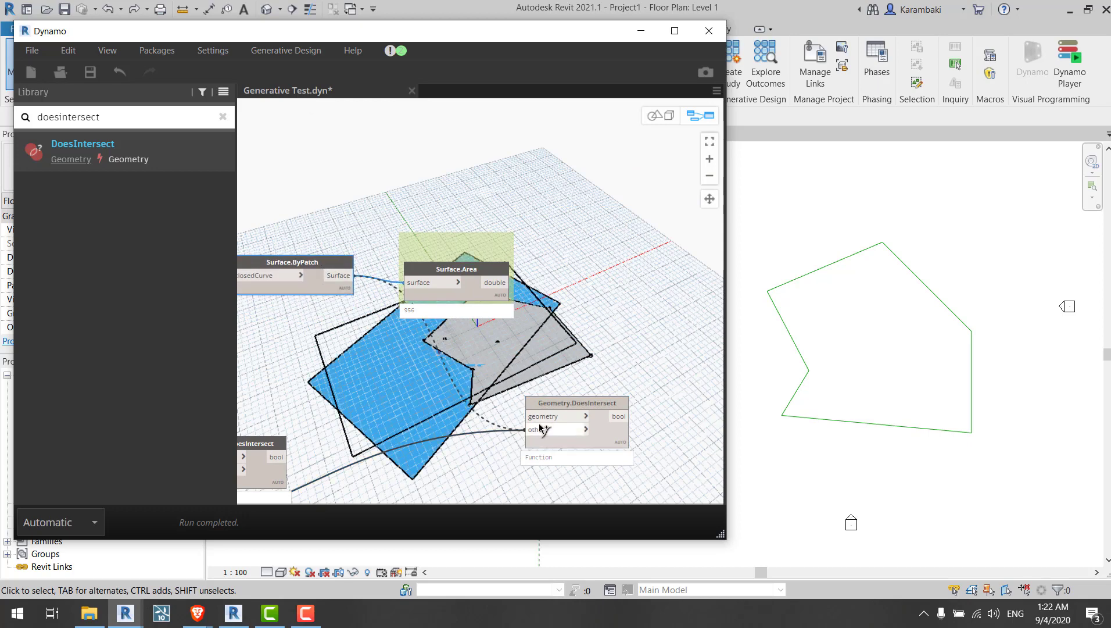
{"action": "left_click", "coordinate": [545, 416]}
{"action": "middle_click_drag", "start_coordinate": [646, 448], "coordinate": [636, 313]}
{"action": "left_click_drag", "start_coordinate": [605, 301], "coordinate": [604, 276]}
{"action": "scroll", "coordinate": [604, 277], "scroll_direction": "up", "scroll_amount": 4}
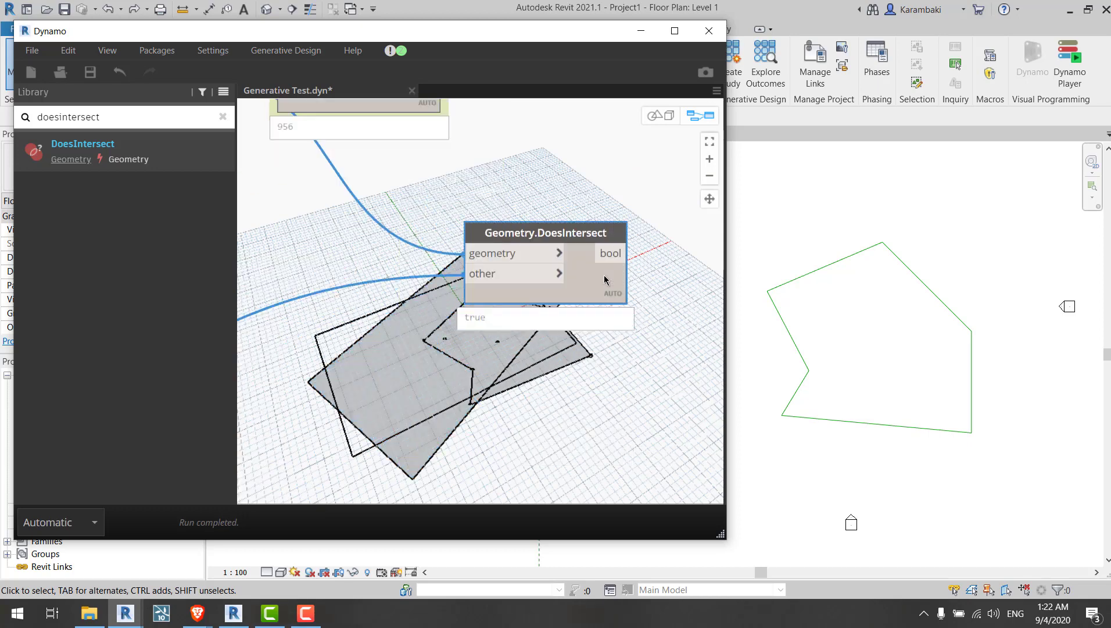
Step: Reposition the two Geometry.DoesIntersect nodes beside the Surface.Area and Surface.ByPatch nodes
{"action": "scroll", "coordinate": [526, 379], "scroll_direction": "down", "scroll_amount": 2}
{"action": "left_click", "coordinate": [526, 380]}
{"action": "middle_click_drag", "start_coordinate": [492, 385], "coordinate": [558, 374]}
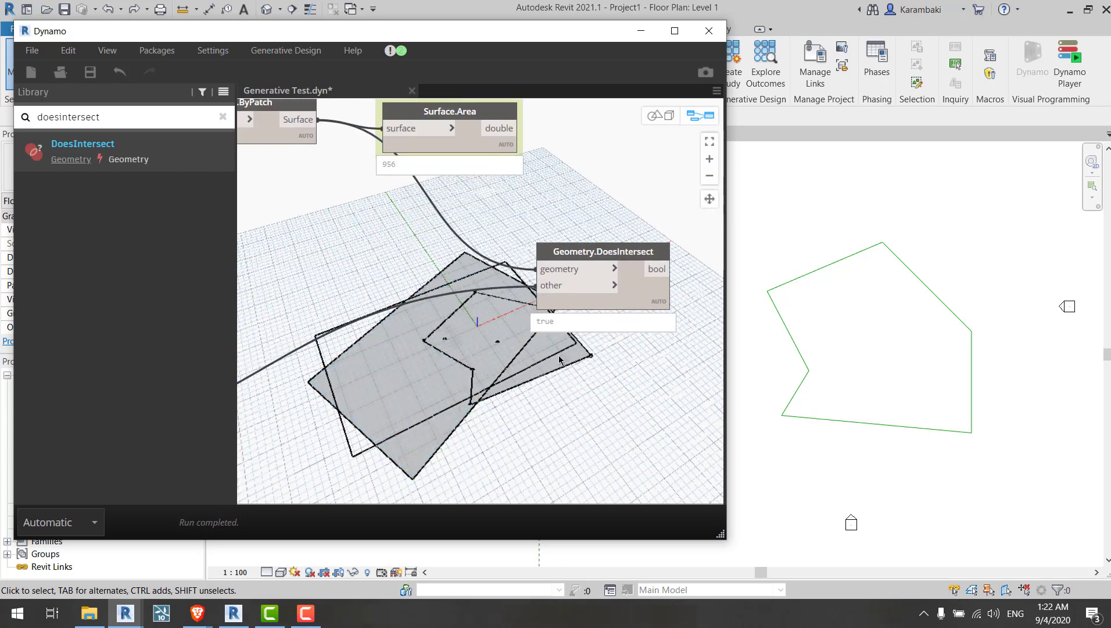
{"action": "scroll", "coordinate": [528, 263], "scroll_direction": "down", "scroll_amount": 3}
{"action": "left_click_drag", "start_coordinate": [597, 285], "coordinate": [496, 270]}
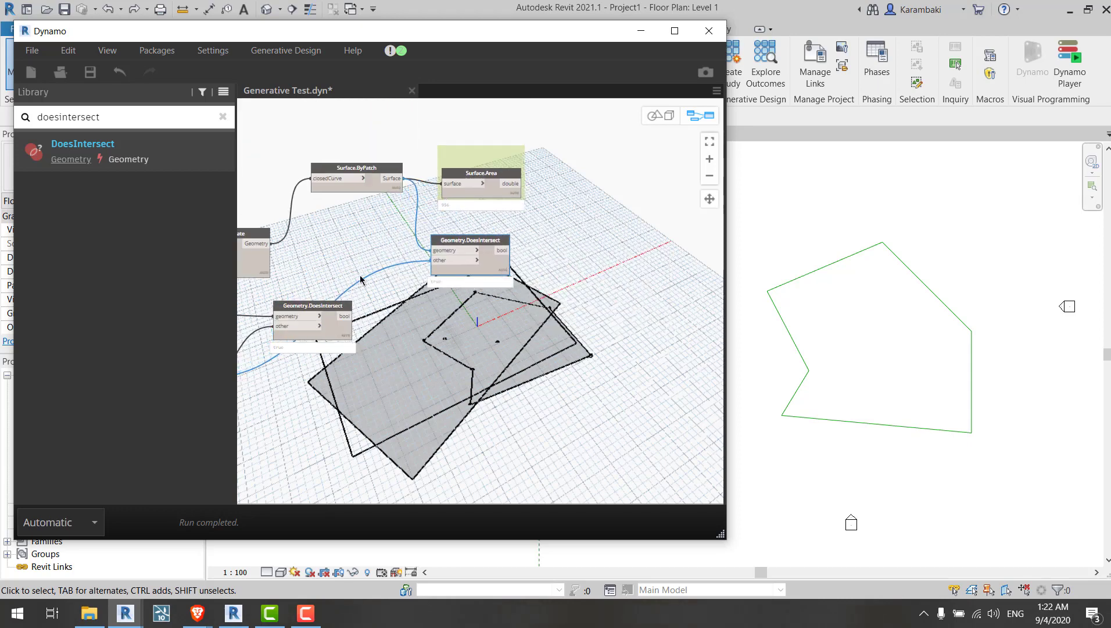
{"action": "scroll", "coordinate": [360, 280], "scroll_direction": "up", "scroll_amount": 4}
{"action": "left_click_drag", "start_coordinate": [390, 360], "coordinate": [607, 439]}
{"action": "middle_click_drag", "start_coordinate": [607, 439], "coordinate": [516, 359]}
{"action": "scroll", "coordinate": [466, 304], "scroll_direction": "down", "scroll_amount": 3}
{"action": "middle_click_drag", "start_coordinate": [367, 299], "coordinate": [441, 290]}
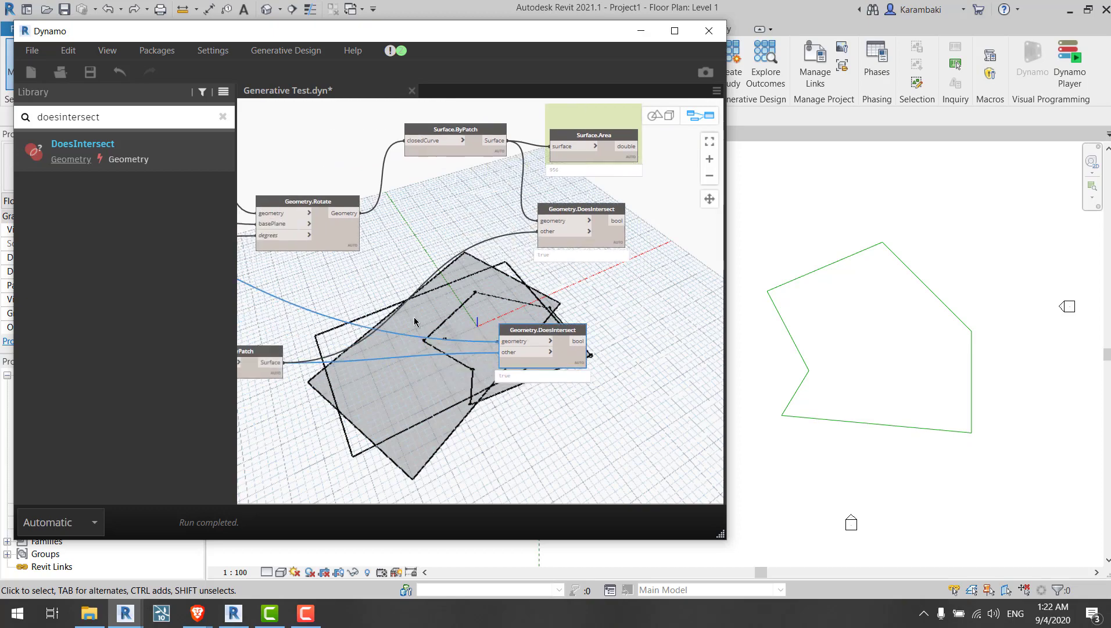
Step: Set the sliders to Width 10.6, Length 11, Y Translate -1.5 and X Translate 3.9 so the rectangle sits inside the polygon
{"action": "middle_click_drag", "start_coordinate": [410, 413], "coordinate": [751, 378]}
{"action": "middle_click_drag", "start_coordinate": [276, 246], "coordinate": [493, 314]}
{"action": "scroll", "coordinate": [393, 339], "scroll_direction": "up", "scroll_amount": 3}
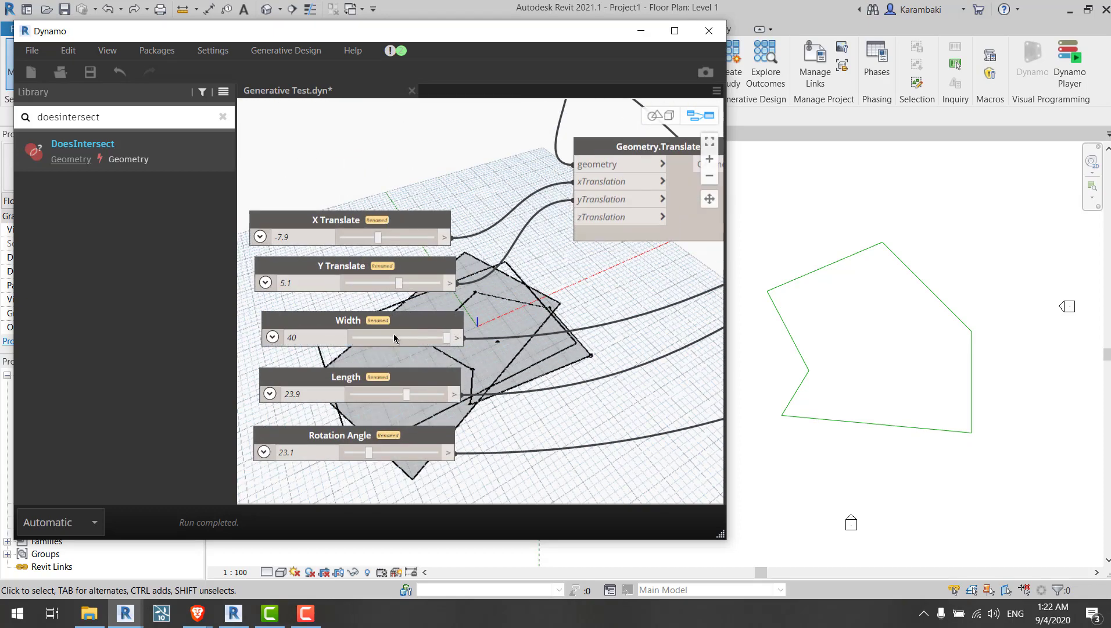
{"action": "left_click", "coordinate": [391, 338]}
{"action": "left_click", "coordinate": [376, 394]}
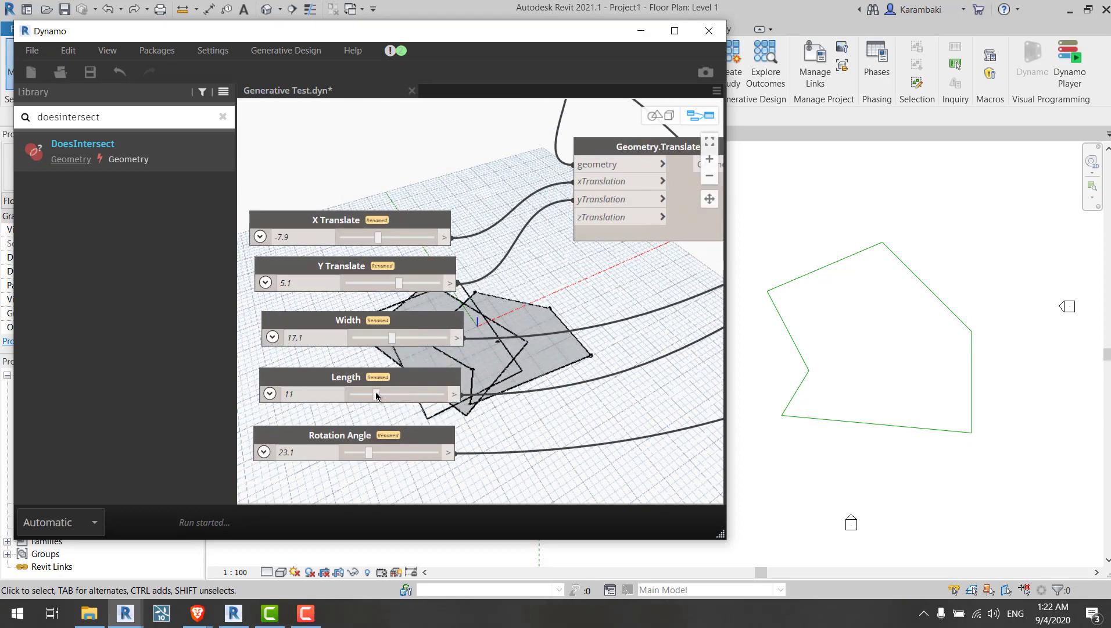
{"action": "left_click_drag", "start_coordinate": [395, 284], "coordinate": [392, 283]}
{"action": "left_click_drag", "start_coordinate": [376, 238], "coordinate": [391, 237]}
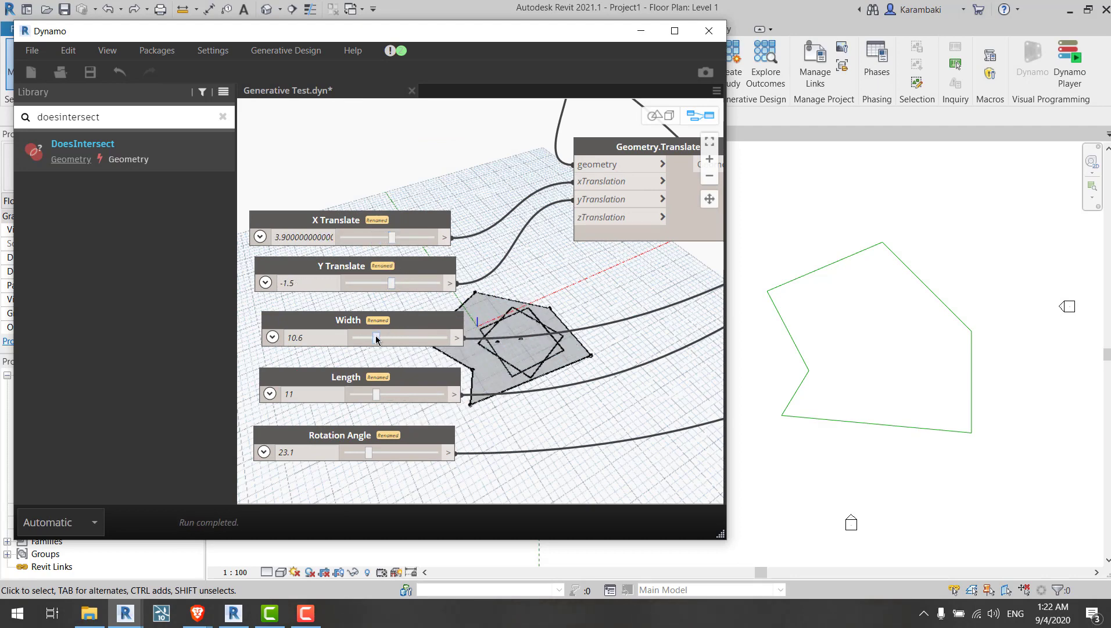
Step: Select all the graph's nodes and hide all their geometry previews
{"action": "scroll", "coordinate": [347, 207], "scroll_direction": "down", "scroll_amount": 5}
{"action": "scroll", "coordinate": [347, 206], "scroll_direction": "down", "scroll_amount": 4}
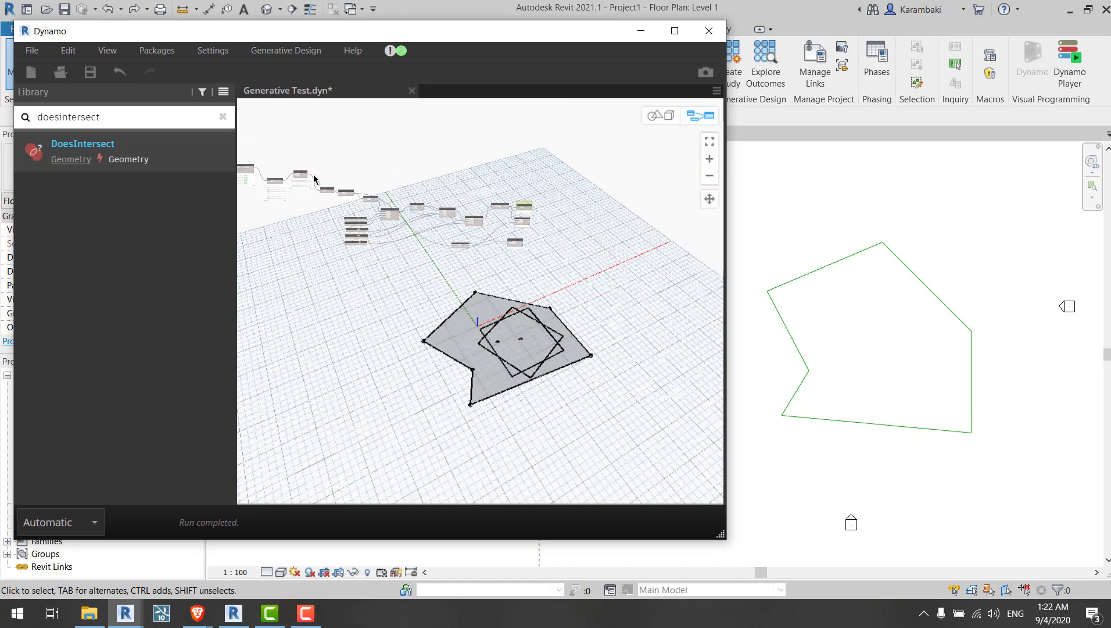
{"action": "left_click_drag", "start_coordinate": [597, 308], "coordinate": [658, 330]}
{"action": "right_click", "coordinate": [505, 180]}
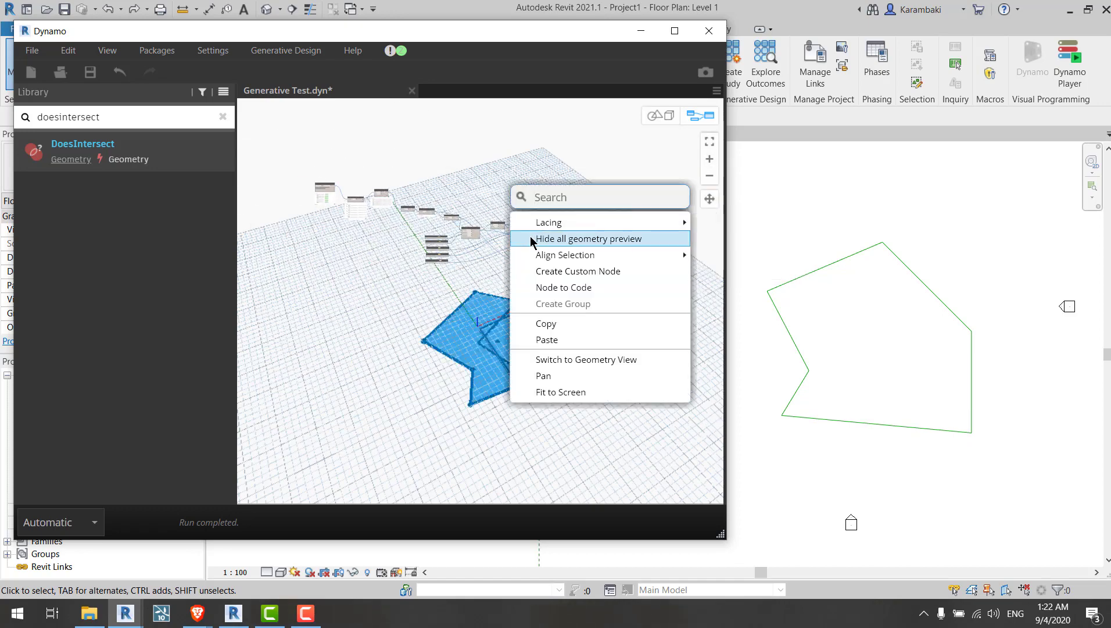
{"action": "left_click", "coordinate": [531, 240]}
Step: Select the rectangle's Surface.ByPatch node and show its geometry preview
{"action": "scroll", "coordinate": [610, 242], "scroll_direction": "up", "scroll_amount": 5}
{"action": "scroll", "coordinate": [491, 230], "scroll_direction": "up", "scroll_amount": 4}
{"action": "left_click", "coordinate": [583, 163]}
{"action": "left_click", "coordinate": [578, 149]}
{"action": "right_click", "coordinate": [466, 210]}
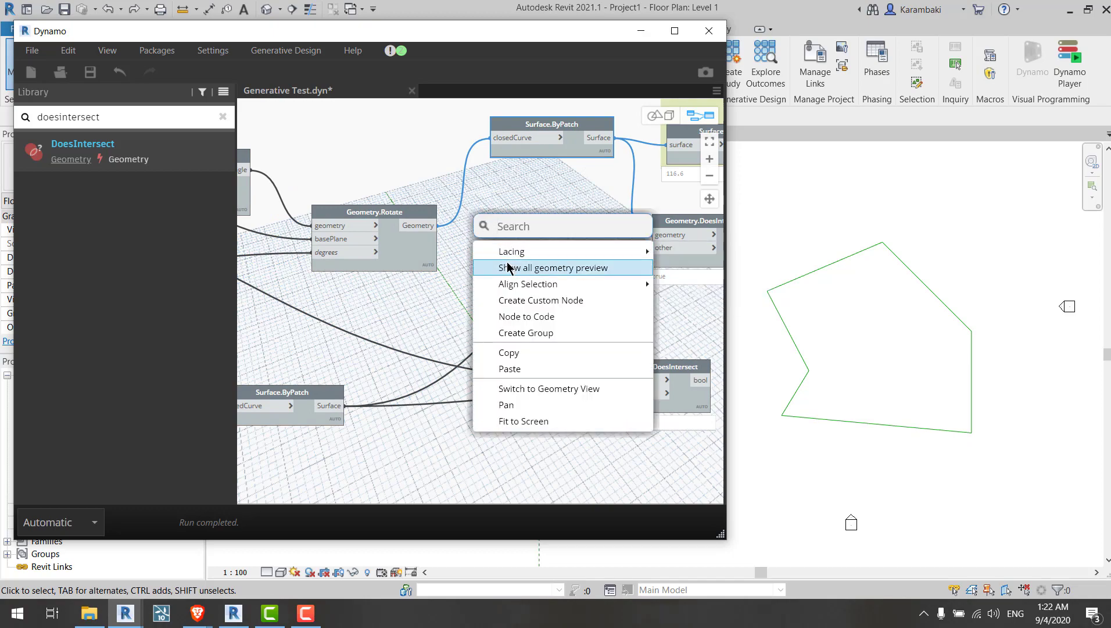
{"action": "left_click", "coordinate": [506, 266]}
Step: Select the rectangle-building nodes and toggle their geometry previews to isolate the rectangle
{"action": "left_click", "coordinate": [423, 256]}
{"action": "left_click", "coordinate": [562, 285]}
{"action": "middle_click_drag", "start_coordinate": [562, 285], "coordinate": [521, 266]}
{"action": "middle_click_drag", "start_coordinate": [392, 265], "coordinate": [627, 373]}
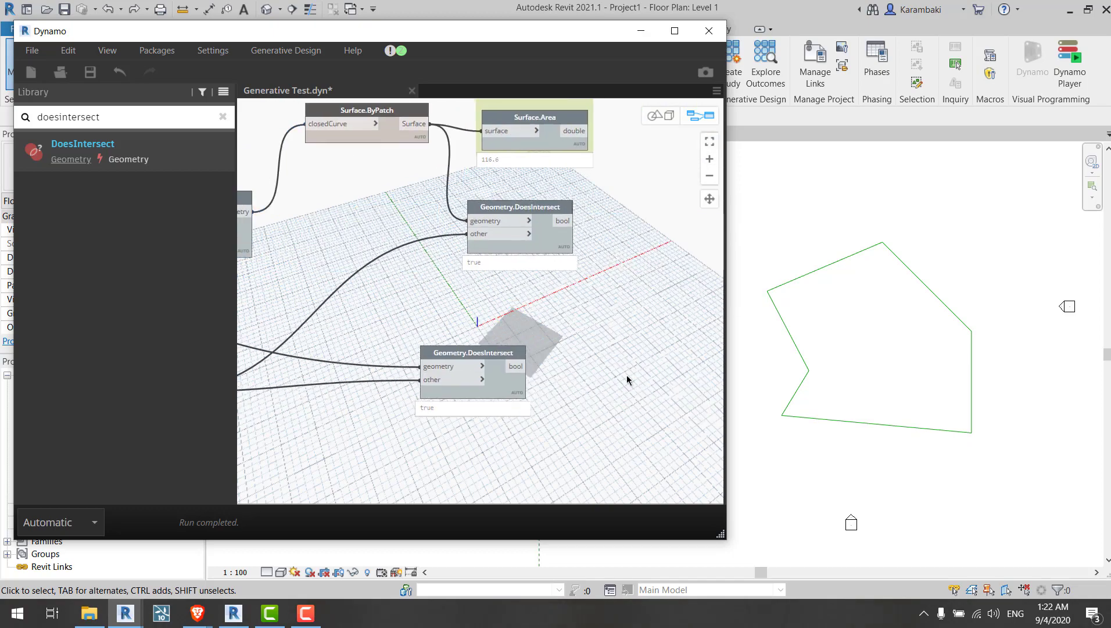
{"action": "middle_click_drag", "start_coordinate": [335, 280], "coordinate": [476, 273]}
{"action": "left_click", "coordinate": [419, 281]}
{"action": "right_click", "coordinate": [447, 197]}
{"action": "middle_click_drag", "start_coordinate": [422, 196], "coordinate": [452, 189]}
{"action": "left_click", "coordinate": [474, 254]}
{"action": "right_click", "coordinate": [512, 195]}
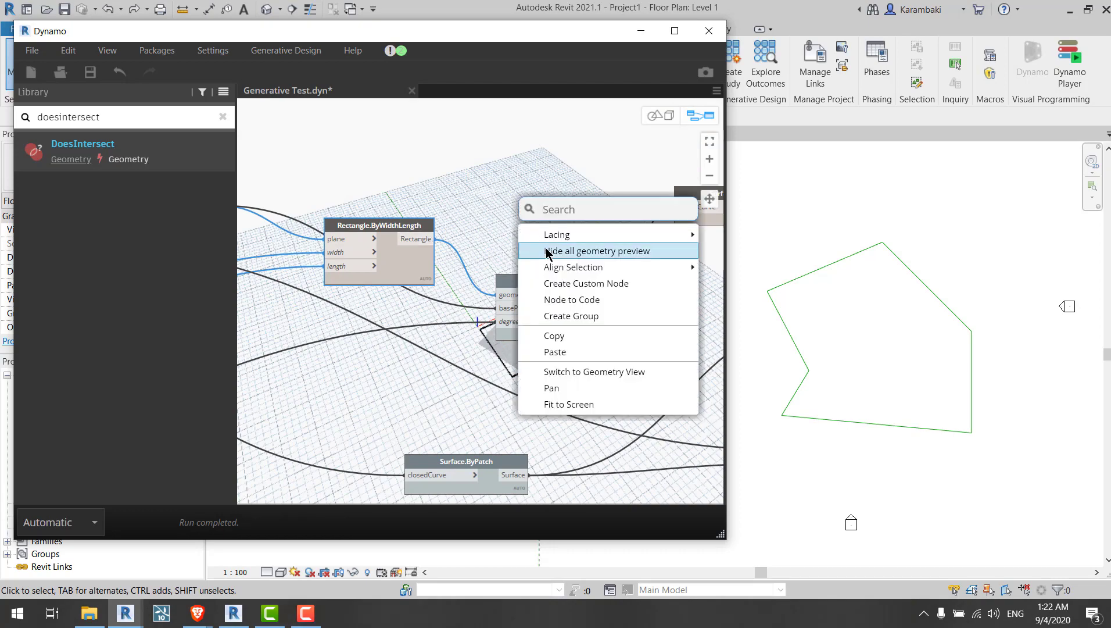
{"action": "left_click", "coordinate": [590, 325]}
{"action": "right_click", "coordinate": [531, 144]}
{"action": "left_click", "coordinate": [570, 206]}
{"action": "middle_click_drag", "start_coordinate": [652, 190], "coordinate": [558, 252]}
{"action": "middle_click_drag", "start_coordinate": [458, 243], "coordinate": [567, 255]}
{"action": "left_click", "coordinate": [375, 203]}
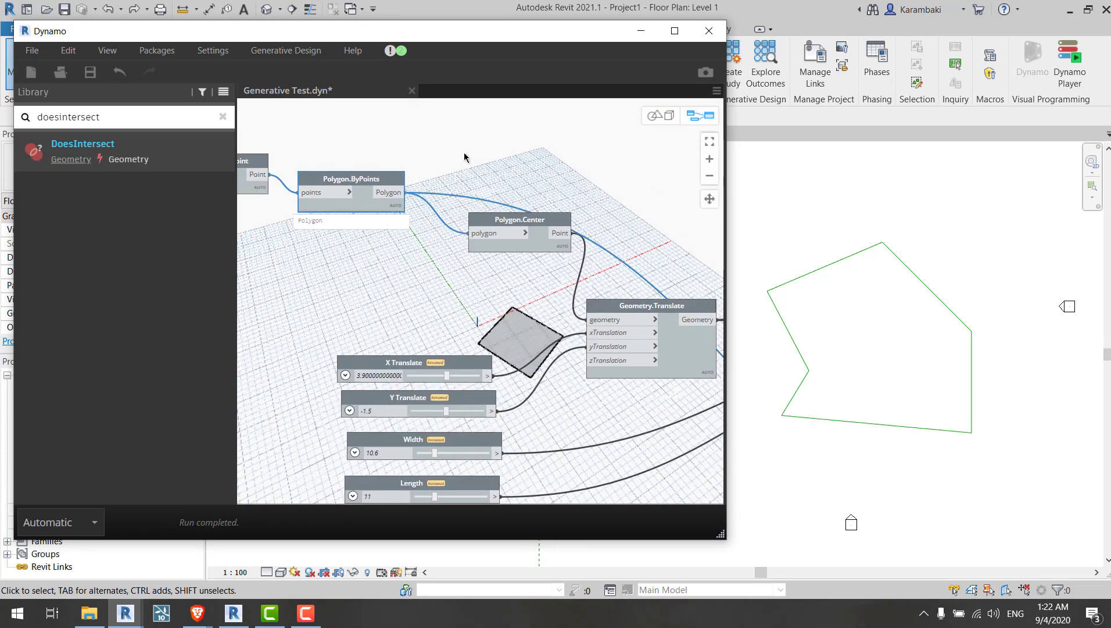
Step: Turn on the geometry preview for the Polygon.ByPoints and Geometry.Translate nodes
{"action": "right_click", "coordinate": [468, 156]}
{"action": "left_click", "coordinate": [540, 218]}
{"action": "left_click", "coordinate": [620, 302]}
{"action": "middle_click_drag", "start_coordinate": [619, 302], "coordinate": [459, 229]}
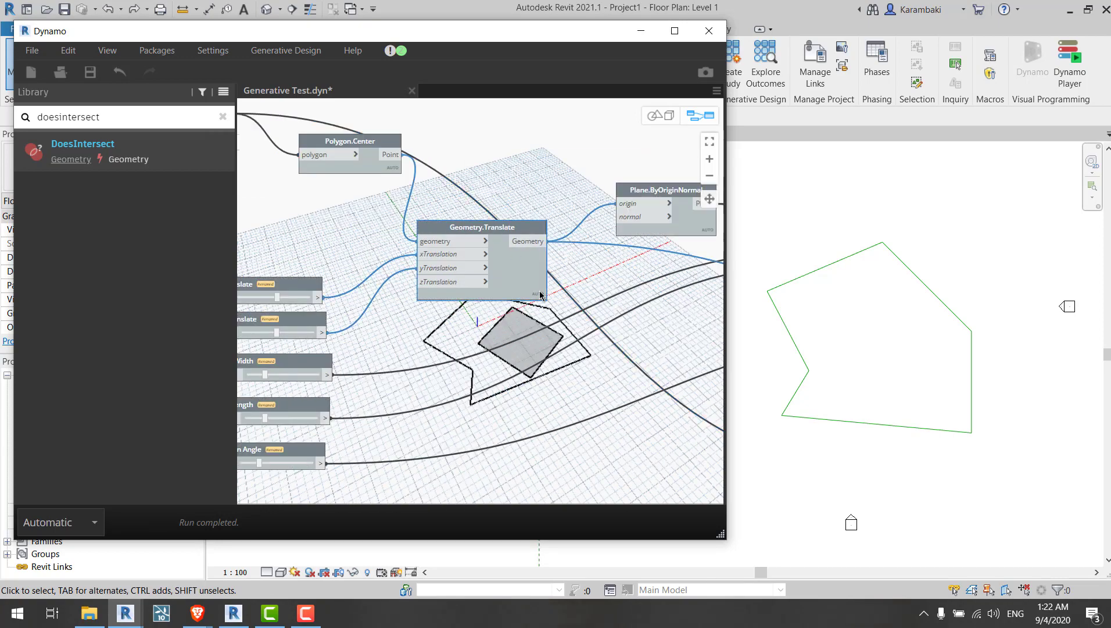
{"action": "right_click", "coordinate": [505, 186]}
{"action": "left_click", "coordinate": [558, 247]}
Step: Move the upper Geometry.DoesIntersect node below the Surface.Area node
{"action": "middle_click_drag", "start_coordinate": [641, 372], "coordinate": [525, 304]}
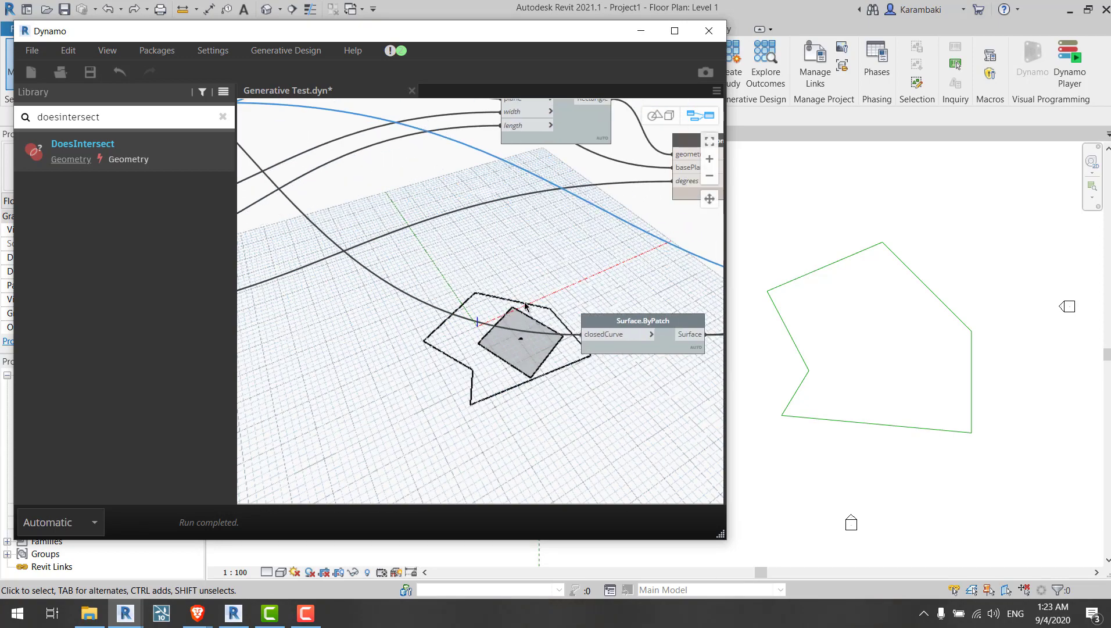
{"action": "middle_click_drag", "start_coordinate": [597, 290], "coordinate": [437, 342]}
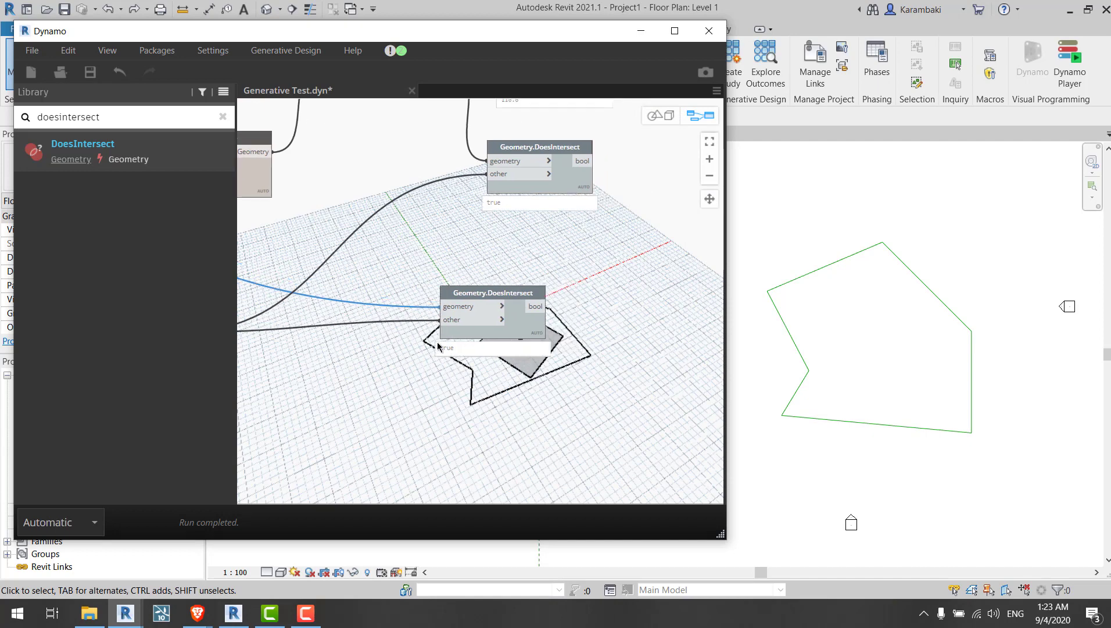
{"action": "middle_click_drag", "start_coordinate": [551, 248], "coordinate": [548, 283]}
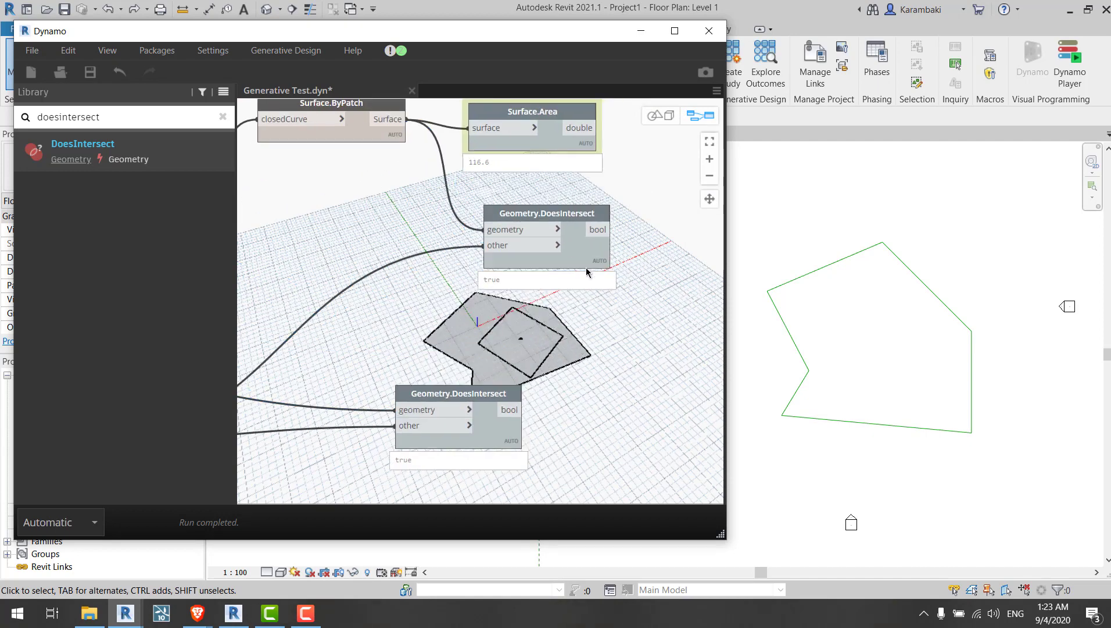
{"action": "middle_click_drag", "start_coordinate": [550, 126], "coordinate": [549, 205]}
{"action": "scroll", "coordinate": [417, 238], "scroll_direction": "down", "scroll_amount": 1}
{"action": "middle_click_drag", "start_coordinate": [359, 303], "coordinate": [485, 237]}
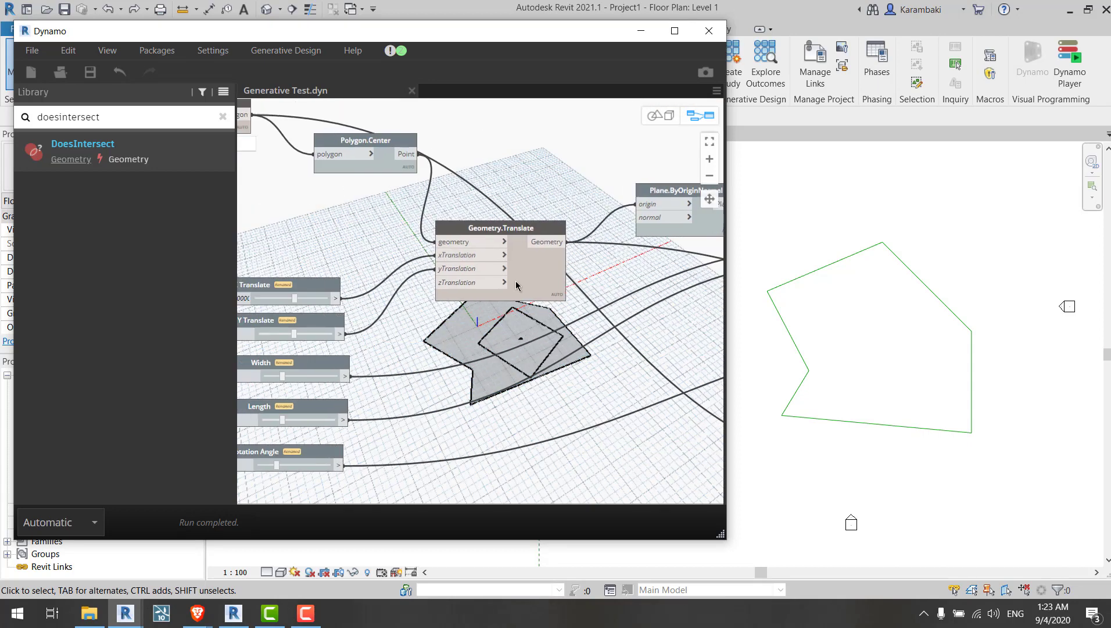
Step: Review the graph around the Surface.ByPatch, Geometry.Rotate and Geometry.DoesIntersect nodes
{"action": "left_click", "coordinate": [517, 285]}
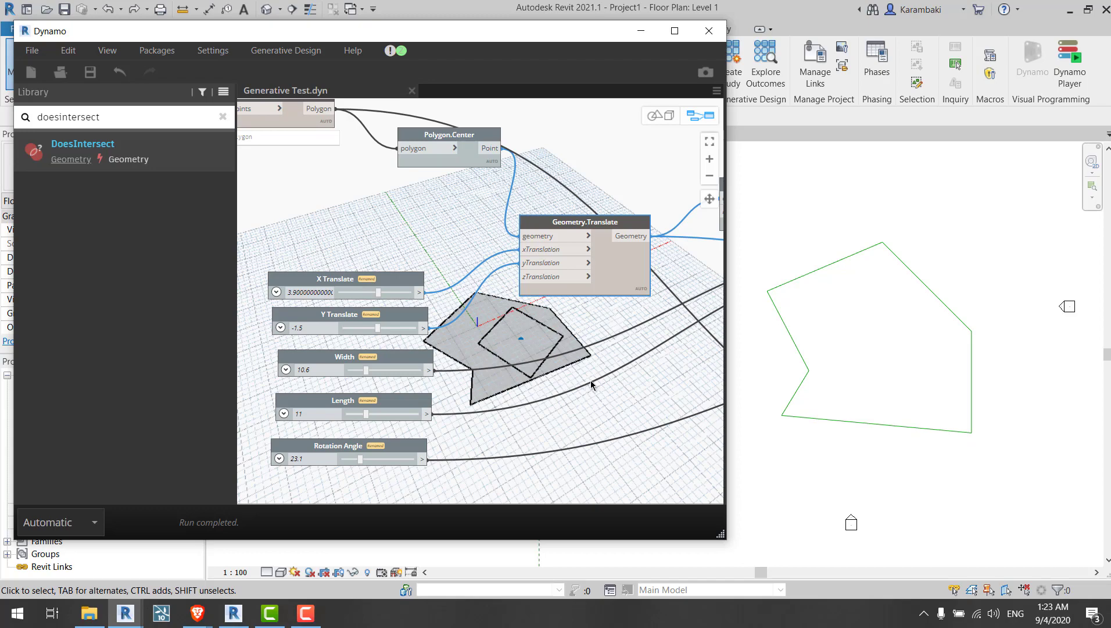
{"action": "middle_click_drag", "start_coordinate": [591, 385], "coordinate": [295, 306]}
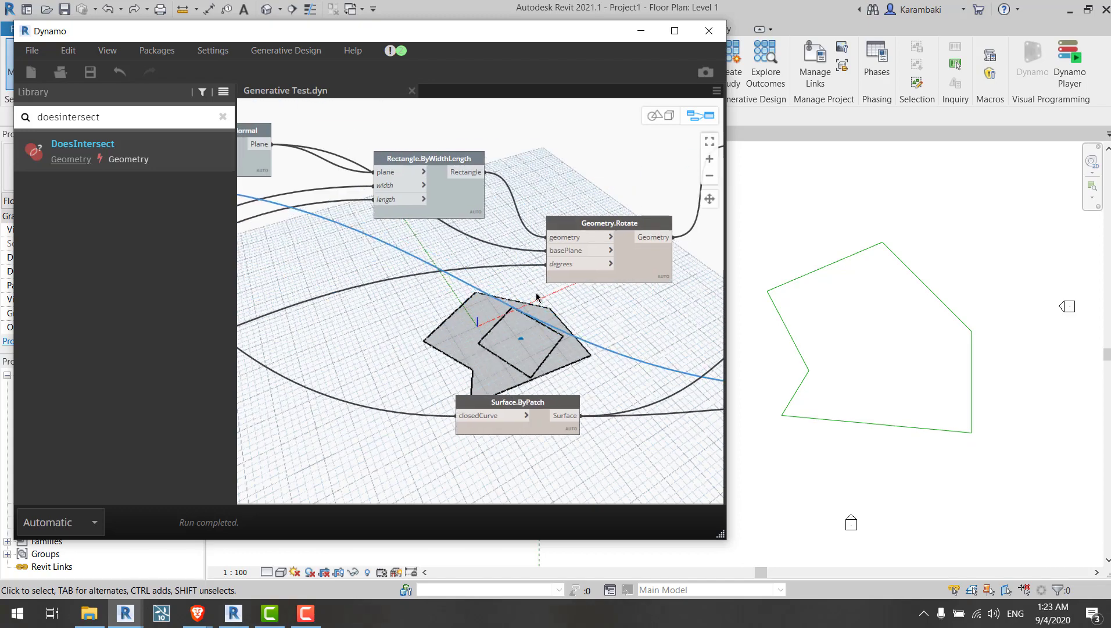
{"action": "middle_click_drag", "start_coordinate": [539, 298], "coordinate": [274, 315]}
{"action": "middle_click_drag", "start_coordinate": [551, 175], "coordinate": [396, 158]}
{"action": "left_click", "coordinate": [374, 169]}
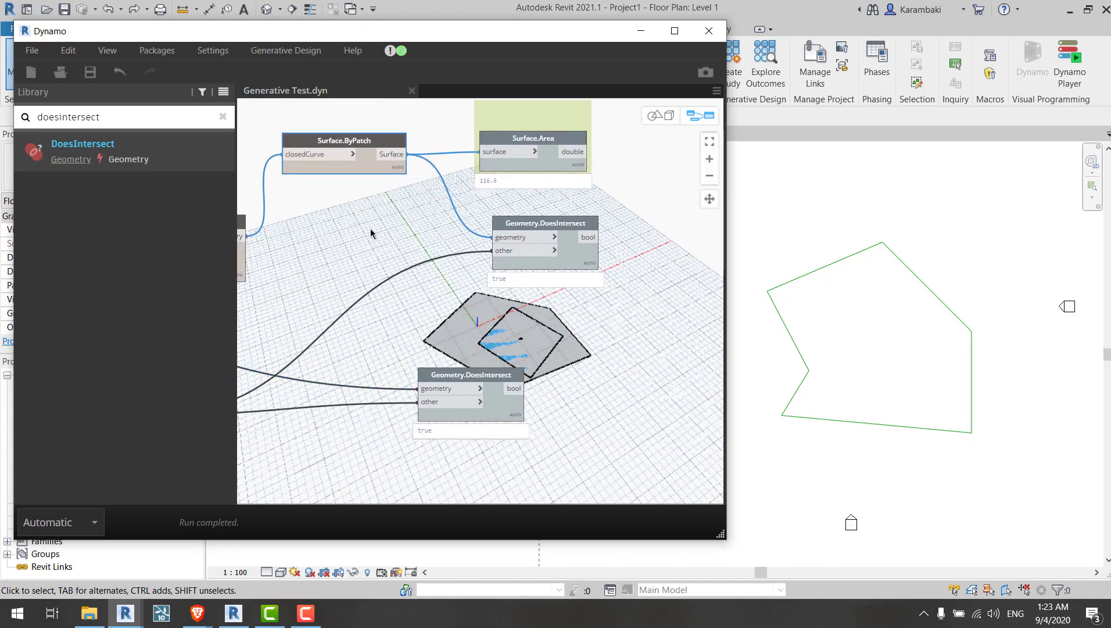
{"action": "middle_click_drag", "start_coordinate": [379, 301], "coordinate": [657, 275]}
{"action": "left_click_drag", "start_coordinate": [401, 374], "coordinate": [400, 333]}
{"action": "middle_click_drag", "start_coordinate": [373, 333], "coordinate": [721, 330]}
{"action": "left_click_drag", "start_coordinate": [721, 330], "coordinate": [405, 225]}
{"action": "middle_click_drag", "start_coordinate": [404, 226], "coordinate": [689, 407]}
{"action": "left_click_drag", "start_coordinate": [690, 407], "coordinate": [460, 175]}
{"action": "middle_click_drag", "start_coordinate": [460, 175], "coordinate": [599, 187]}
{"action": "left_click", "coordinate": [414, 219]}
Step: Connect the Geometry.Rotate output to the upper Geometry.DoesIntersect node's other input
{"action": "middle_click_drag", "start_coordinate": [692, 465], "coordinate": [494, 410]}
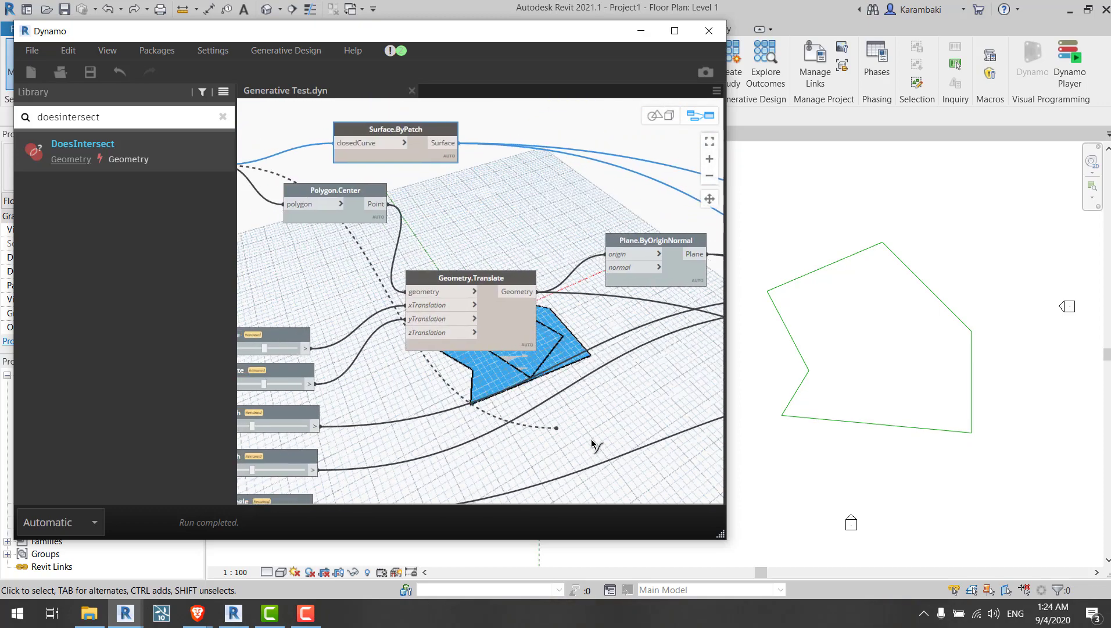
{"action": "middle_click_drag", "start_coordinate": [672, 484], "coordinate": [473, 413]}
{"action": "middle_click_drag", "start_coordinate": [674, 399], "coordinate": [256, 360]}
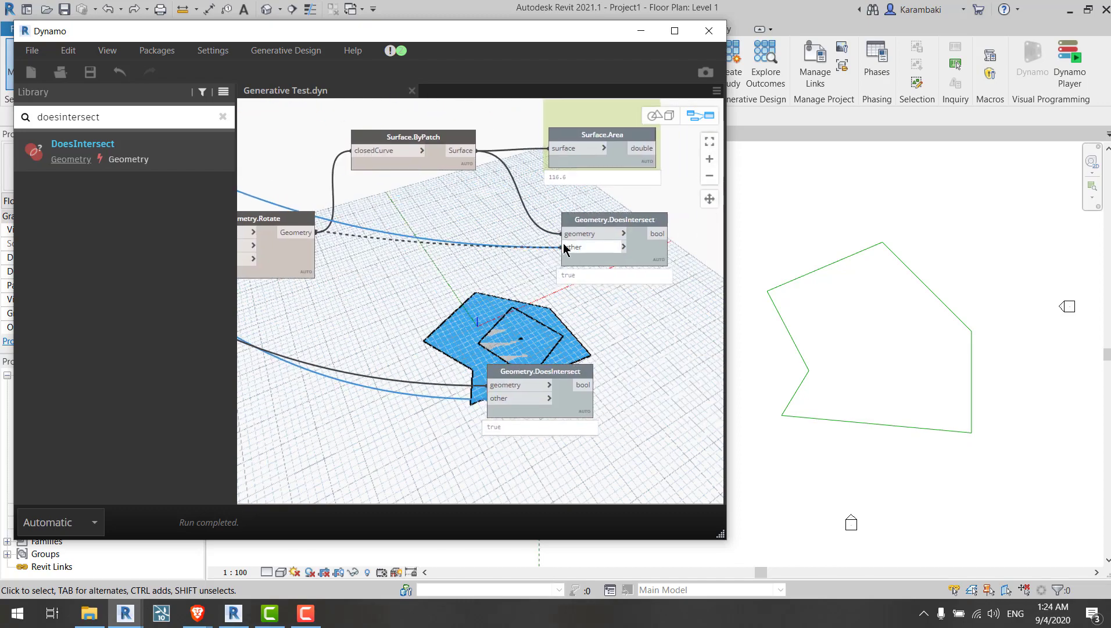
{"action": "left_click", "coordinate": [565, 246]}
Step: Select the graph's nodes and hide their geometry previews
{"action": "middle_click_drag", "start_coordinate": [601, 335], "coordinate": [861, 383]}
{"action": "middle_click_drag", "start_coordinate": [372, 308], "coordinate": [901, 424]}
{"action": "left_click", "coordinate": [479, 287]}
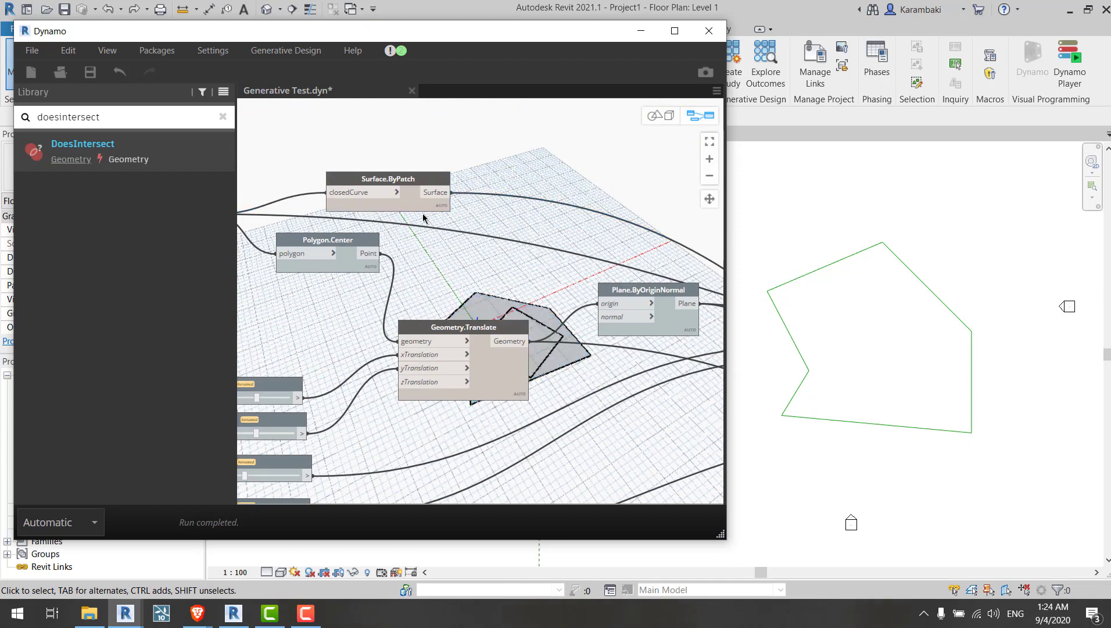
{"action": "left_click_drag", "start_coordinate": [417, 203], "coordinate": [541, 297]}
{"action": "scroll", "coordinate": [523, 268], "scroll_direction": "down", "scroll_amount": 6}
{"action": "left_click_drag", "start_coordinate": [522, 259], "coordinate": [598, 377]}
{"action": "middle_click_drag", "start_coordinate": [598, 377], "coordinate": [544, 372]}
{"action": "left_click_drag", "start_coordinate": [544, 372], "coordinate": [658, 348]}
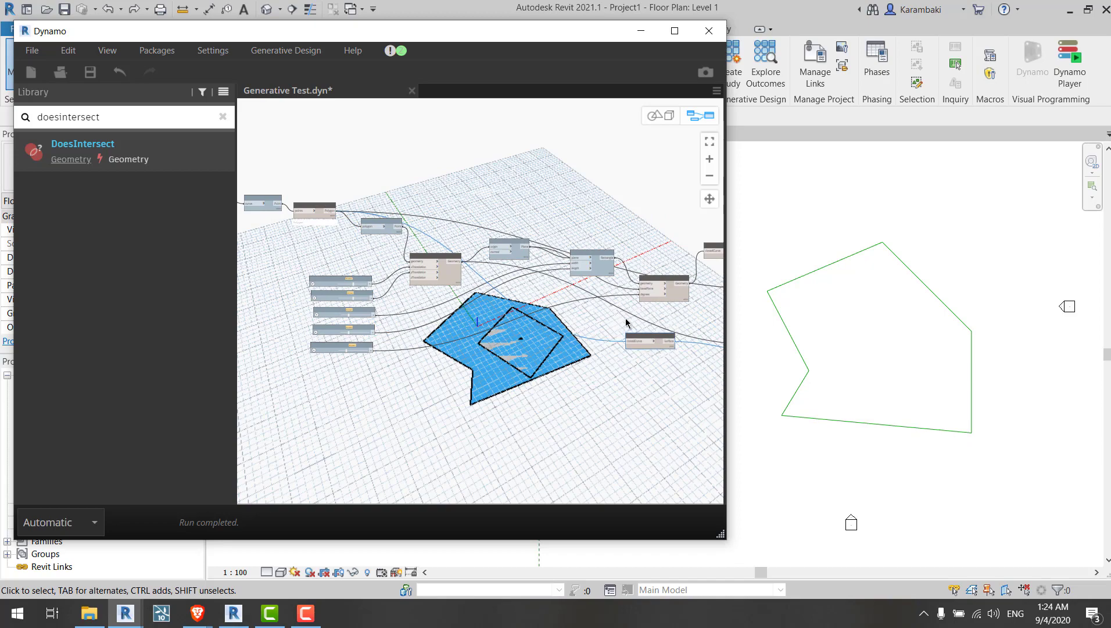
{"action": "scroll", "coordinate": [592, 301], "scroll_direction": "up", "scroll_amount": 3}
{"action": "middle_click_drag", "start_coordinate": [592, 300], "coordinate": [306, 239]}
{"action": "scroll", "coordinate": [501, 285], "scroll_direction": "up", "scroll_amount": 4}
{"action": "right_click", "coordinate": [408, 254]}
{"action": "left_click", "coordinate": [444, 309]}
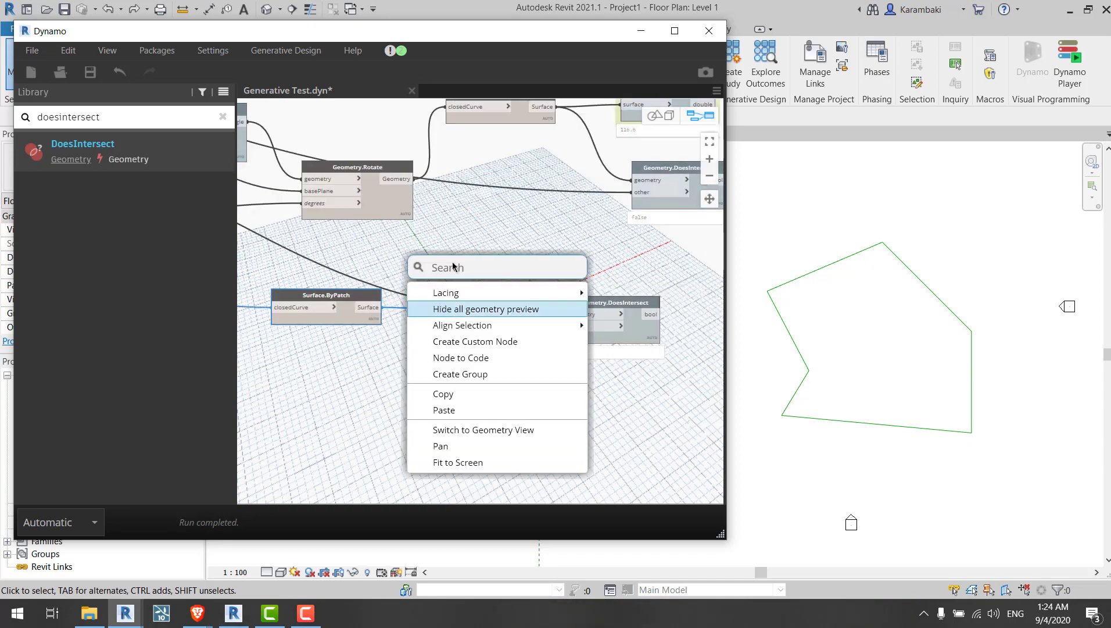
{"action": "middle_click_drag", "start_coordinate": [492, 277], "coordinate": [405, 255]}
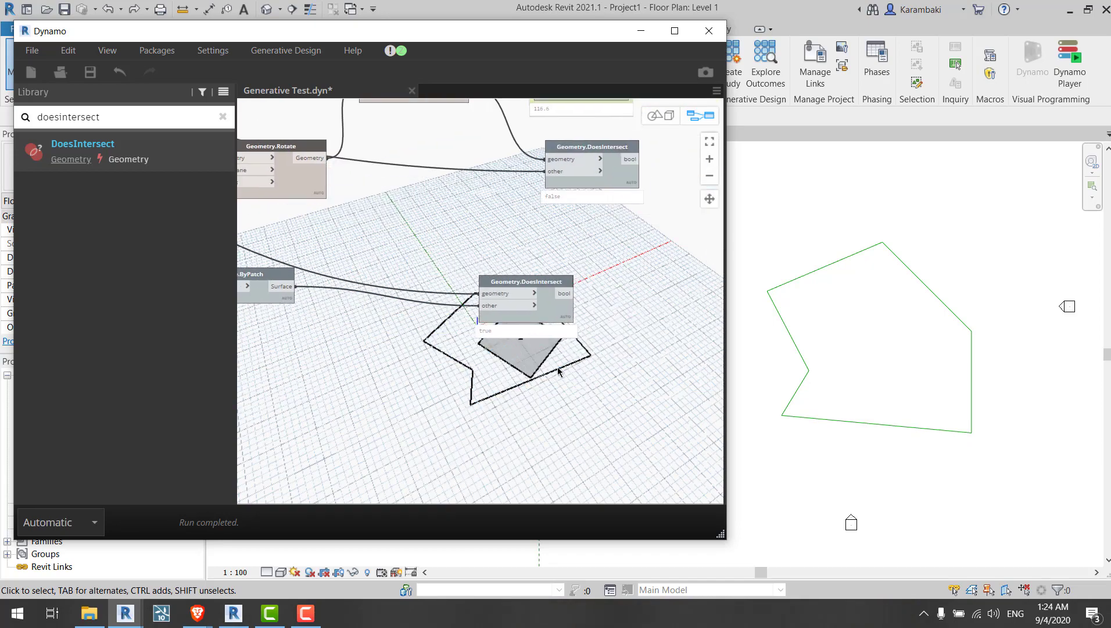
Step: Switch to the geometry view to inspect the rectangle inside the polygon, then return to the graph
{"action": "key", "text": "ctrl+b"}
{"action": "scroll", "coordinate": [515, 346], "scroll_direction": "up", "scroll_amount": 3}
{"action": "scroll", "coordinate": [514, 341], "scroll_direction": "up", "scroll_amount": 3}
{"action": "middle_click_drag", "start_coordinate": [514, 341], "coordinate": [470, 271]}
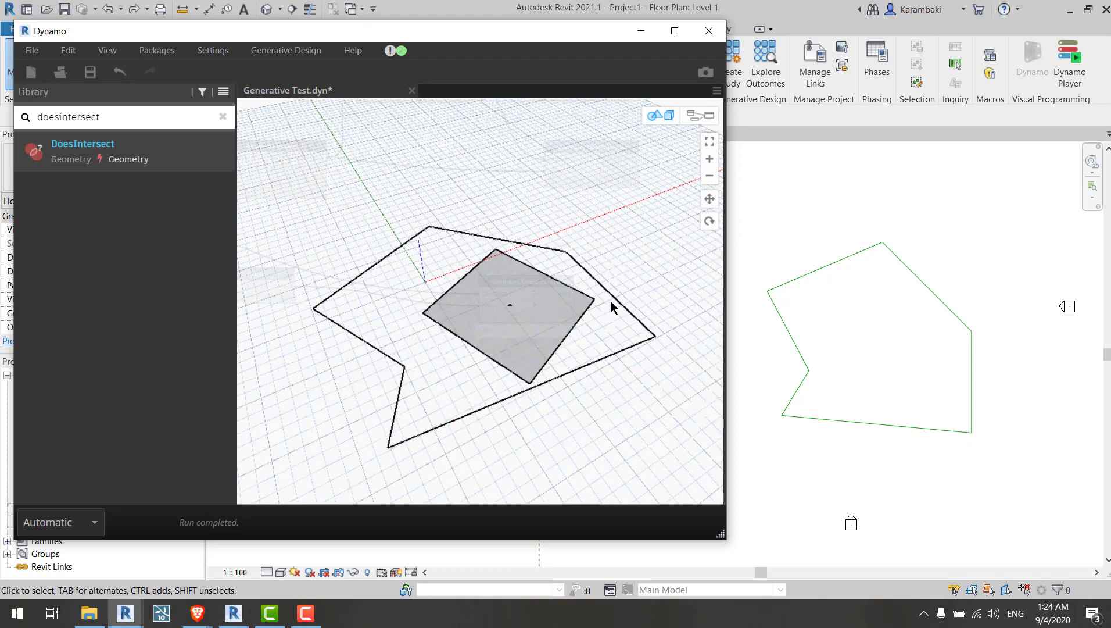
{"action": "key", "text": "ctrl+b"}
{"action": "middle_click_drag", "start_coordinate": [514, 300], "coordinate": [425, 302]}
{"action": "scroll", "coordinate": [536, 300], "scroll_direction": "up", "scroll_amount": 2}
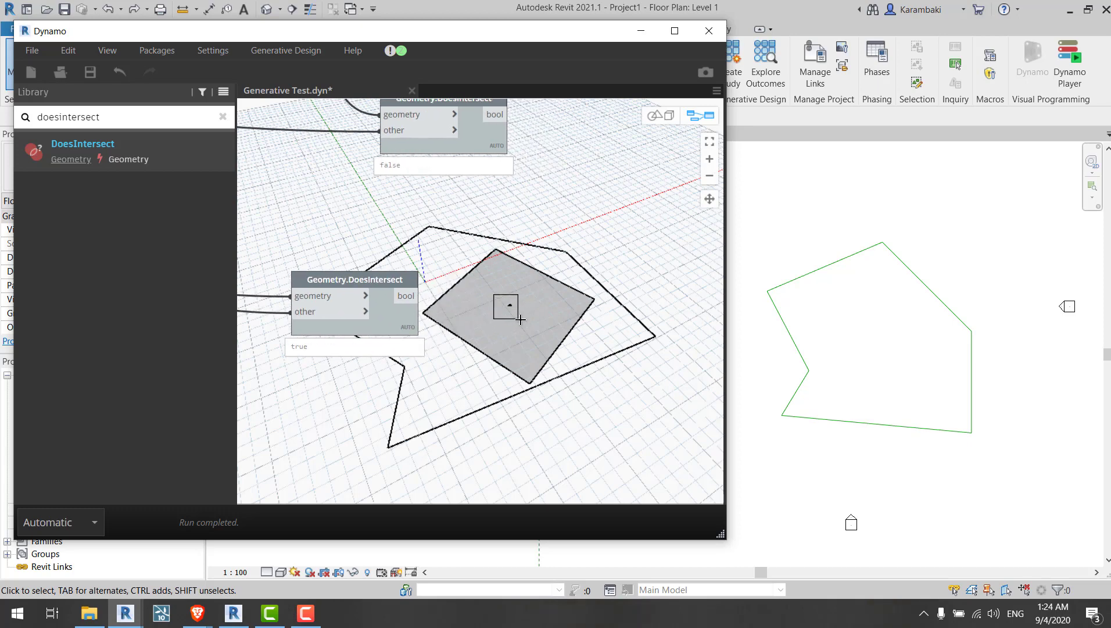
{"action": "scroll", "coordinate": [577, 305], "scroll_direction": "down", "scroll_amount": 3}
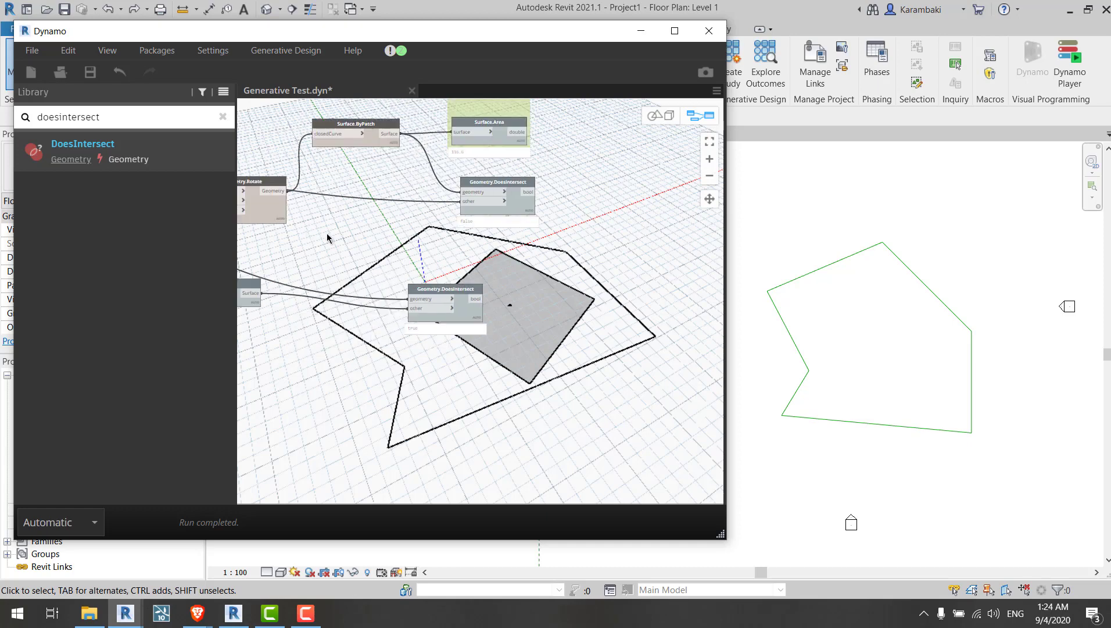
Step: Show the geometry preview of the polygon's Surface.ByPatch node
{"action": "middle_click_drag", "start_coordinate": [328, 237], "coordinate": [583, 198]}
{"action": "left_click", "coordinate": [596, 165]}
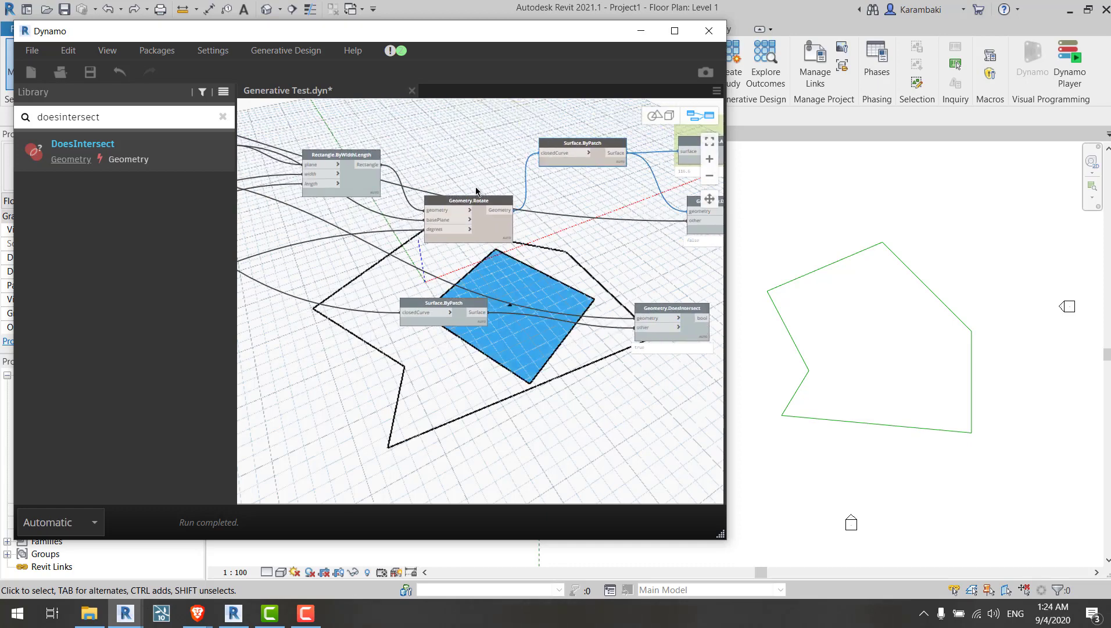
{"action": "left_click", "coordinate": [468, 305]}
{"action": "right_click", "coordinate": [584, 300]}
{"action": "left_click", "coordinate": [601, 326]}
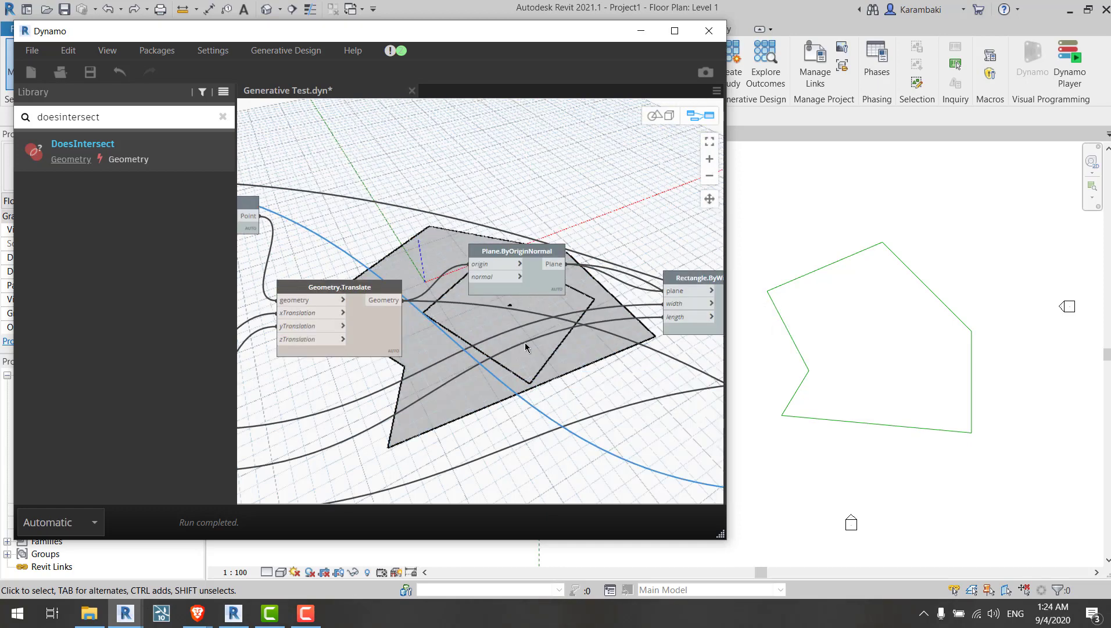
{"action": "middle_click_drag", "start_coordinate": [526, 347], "coordinate": [428, 284]}
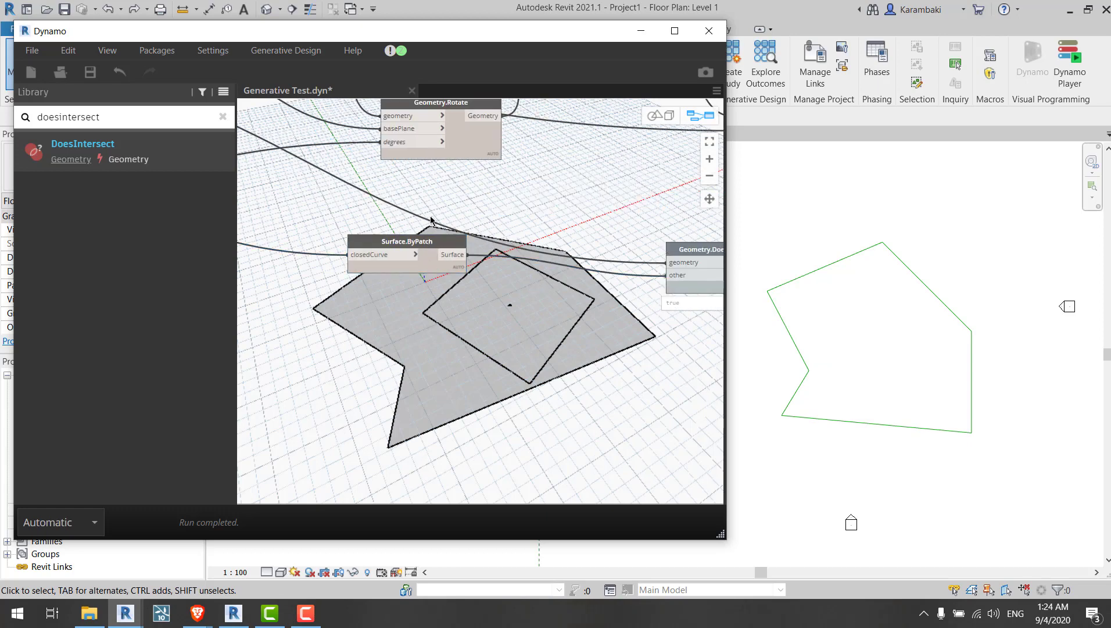
{"action": "left_click", "coordinate": [433, 243]}
{"action": "right_click", "coordinate": [439, 212]}
{"action": "key", "text": "Escape"}
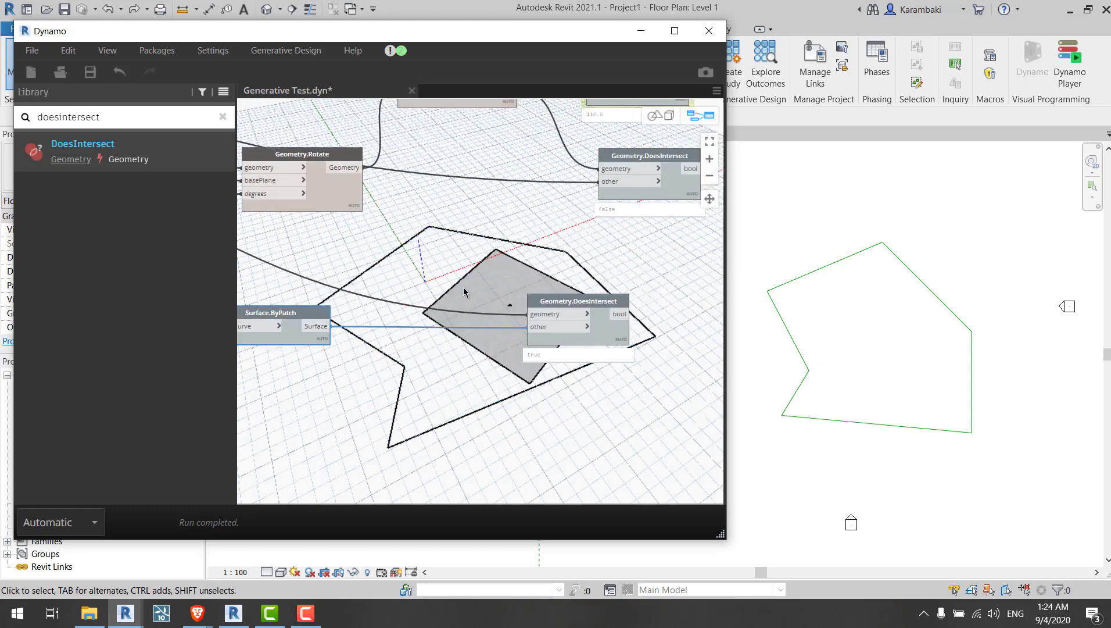
Step: Move the lower Geometry.DoesIntersect node away from the preview and zoom in on the Surface.ByPatch connections
{"action": "middle_click_drag", "start_coordinate": [464, 288], "coordinate": [419, 317]}
{"action": "left_click", "coordinate": [520, 273]}
{"action": "middle_click_drag", "start_coordinate": [521, 273], "coordinate": [458, 333]}
{"action": "scroll", "coordinate": [556, 303], "scroll_direction": "up", "scroll_amount": 2}
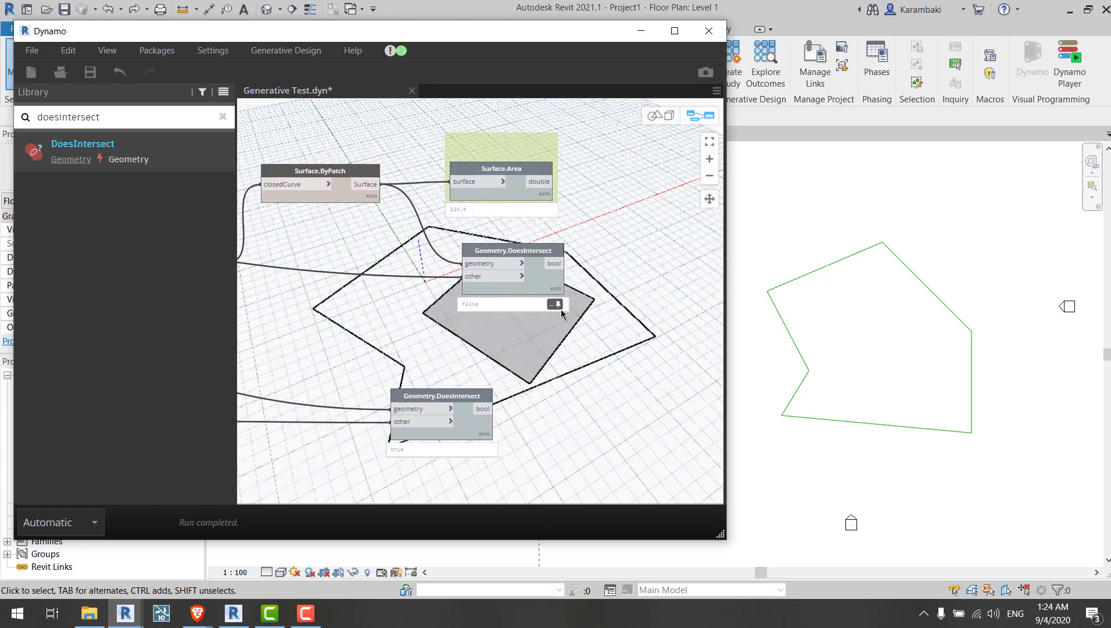
{"action": "scroll", "coordinate": [542, 289], "scroll_direction": "up", "scroll_amount": 3}
{"action": "left_click_drag", "start_coordinate": [544, 258], "coordinate": [600, 262]}
{"action": "middle_click_drag", "start_coordinate": [254, 235], "coordinate": [546, 293]}
{"action": "middle_click_drag", "start_coordinate": [530, 214], "coordinate": [472, 185]}
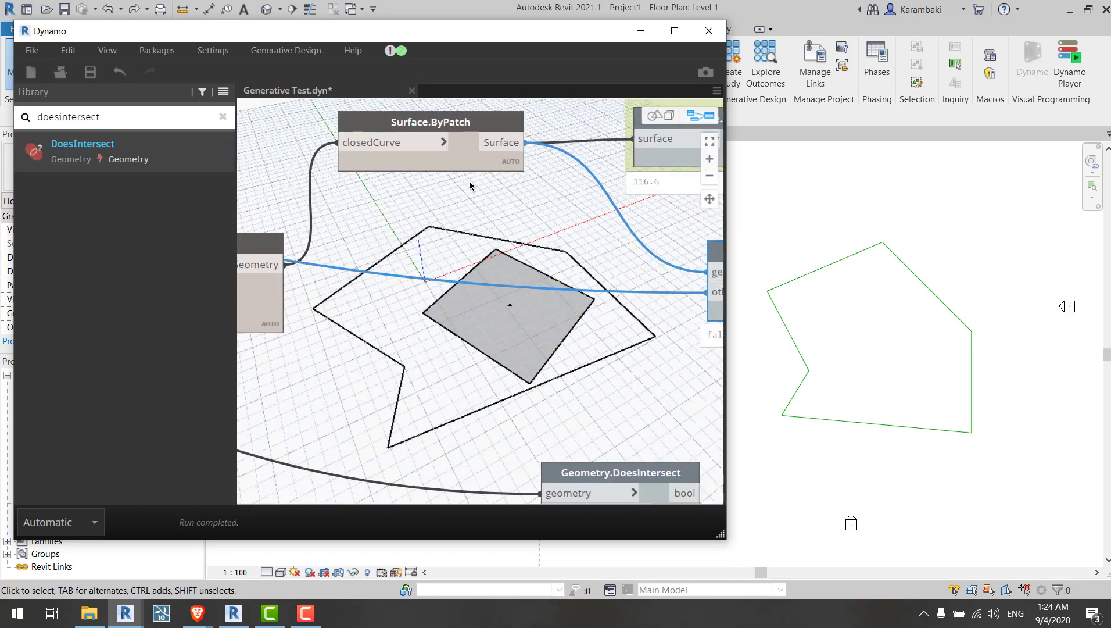
Step: Move the Surface.ByPatch node slightly lower on the canvas
{"action": "left_click_drag", "start_coordinate": [469, 164], "coordinate": [456, 199]}
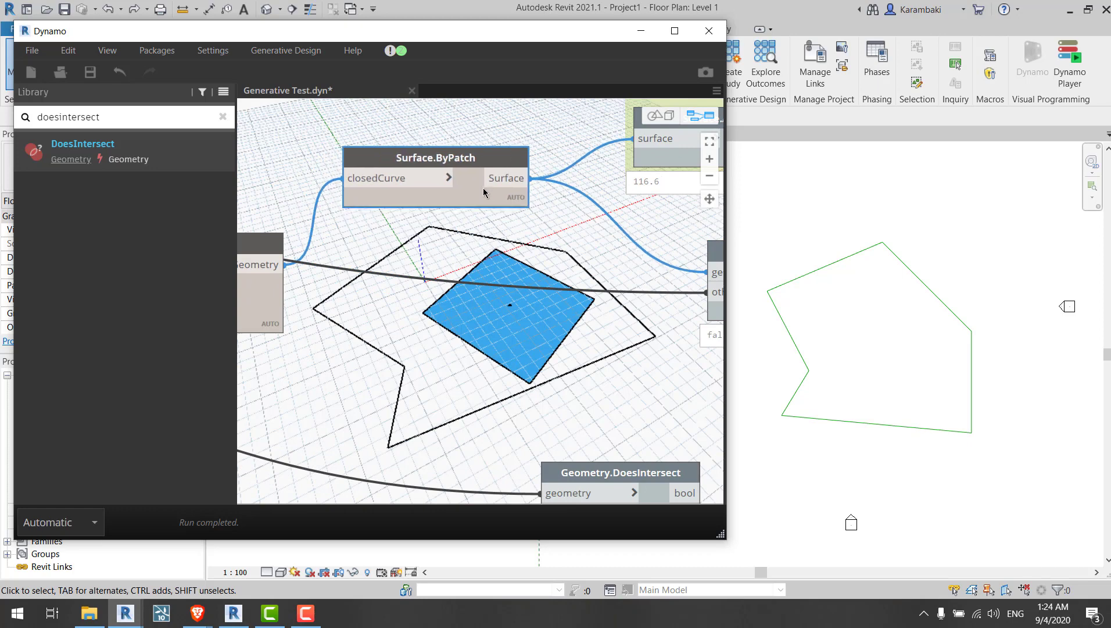
{"action": "scroll", "coordinate": [474, 189], "scroll_direction": "down", "scroll_amount": 3}
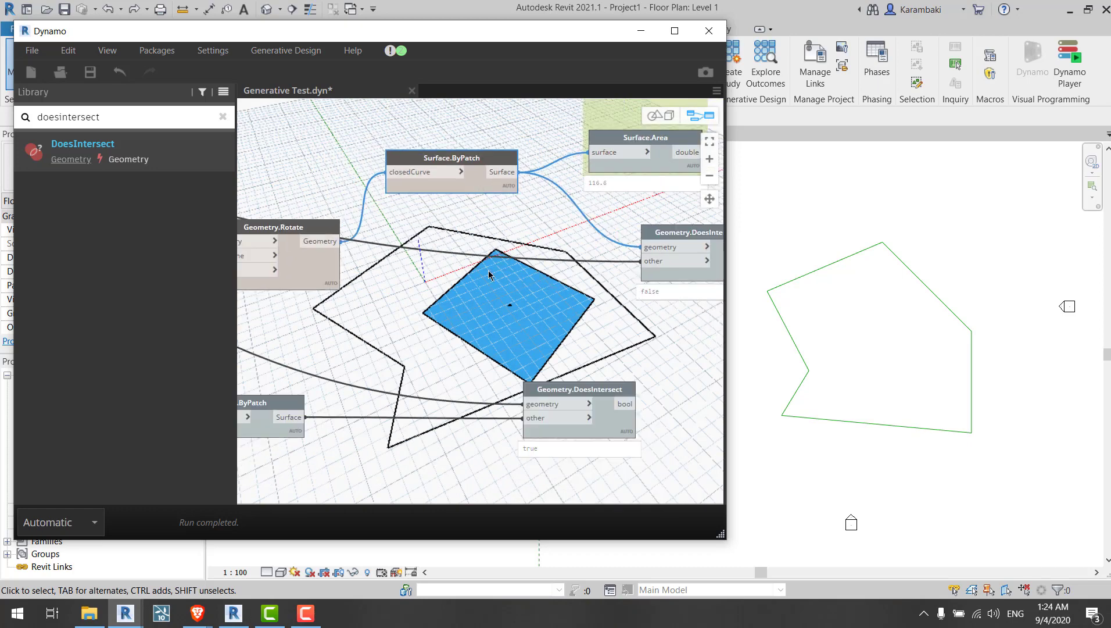
{"action": "scroll", "coordinate": [489, 275], "scroll_direction": "down", "scroll_amount": 3}
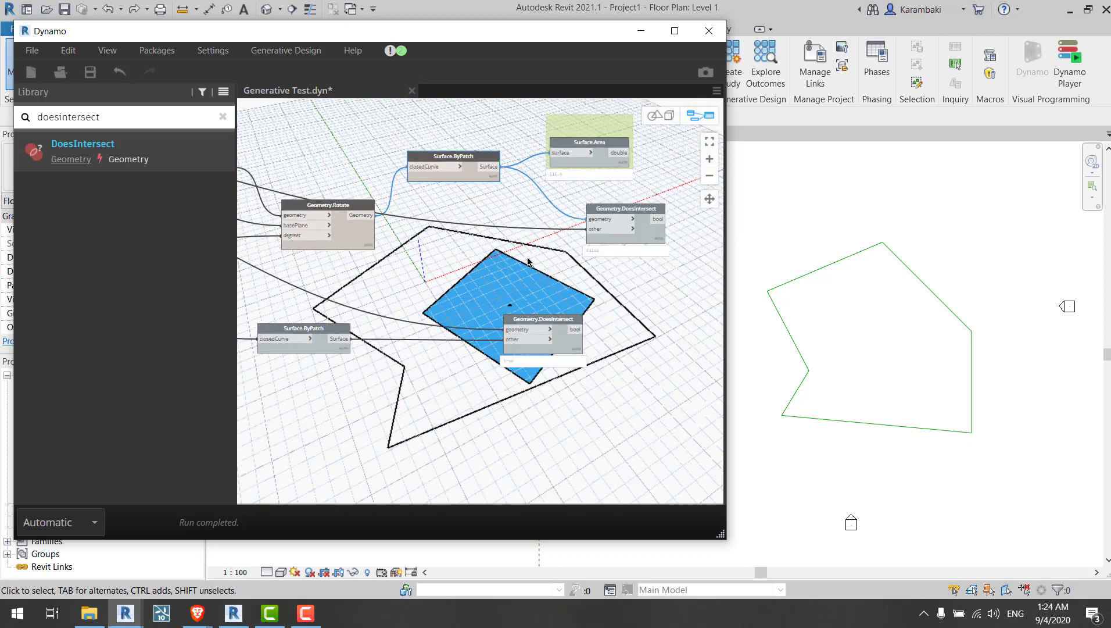
Step: Select the Polygon.ByPoints node to highlight the polygon in the background preview
{"action": "middle_click_drag", "start_coordinate": [392, 287], "coordinate": [433, 240]}
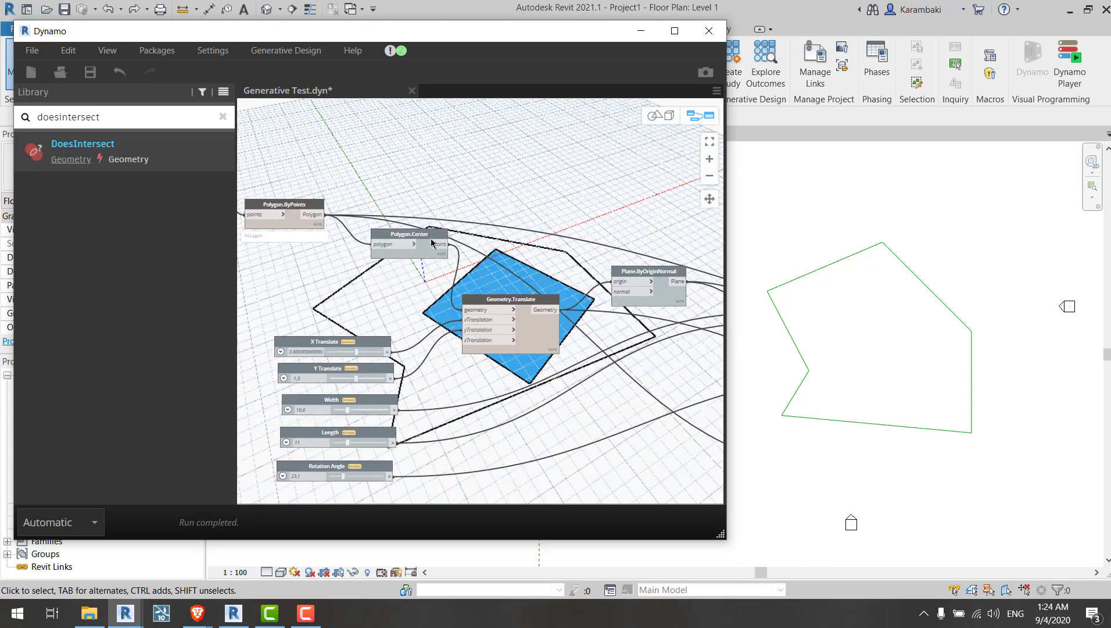
{"action": "left_click", "coordinate": [300, 209]}
{"action": "middle_click_drag", "start_coordinate": [577, 261], "coordinate": [339, 187]}
{"action": "middle_click_drag", "start_coordinate": [616, 337], "coordinate": [258, 281]}
{"action": "middle_click_drag", "start_coordinate": [615, 310], "coordinate": [518, 292]}
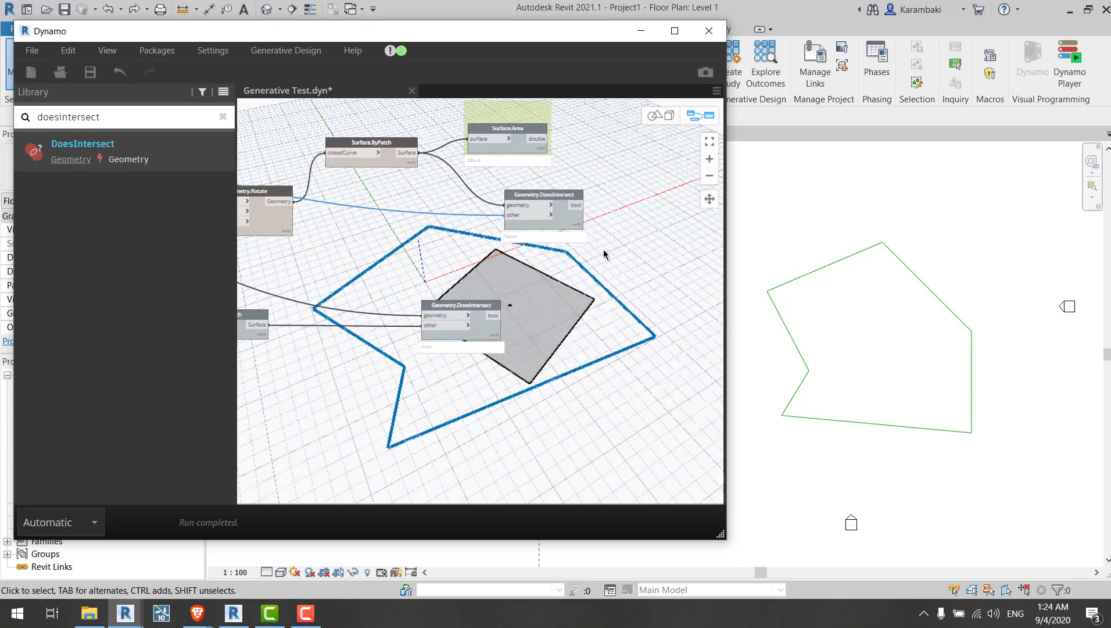
Step: Clear the node selection and highlight the library search term to start a new search
{"action": "scroll", "coordinate": [603, 252], "scroll_direction": "up", "scroll_amount": 3}
{"action": "middle_click_drag", "start_coordinate": [576, 261], "coordinate": [529, 255]}
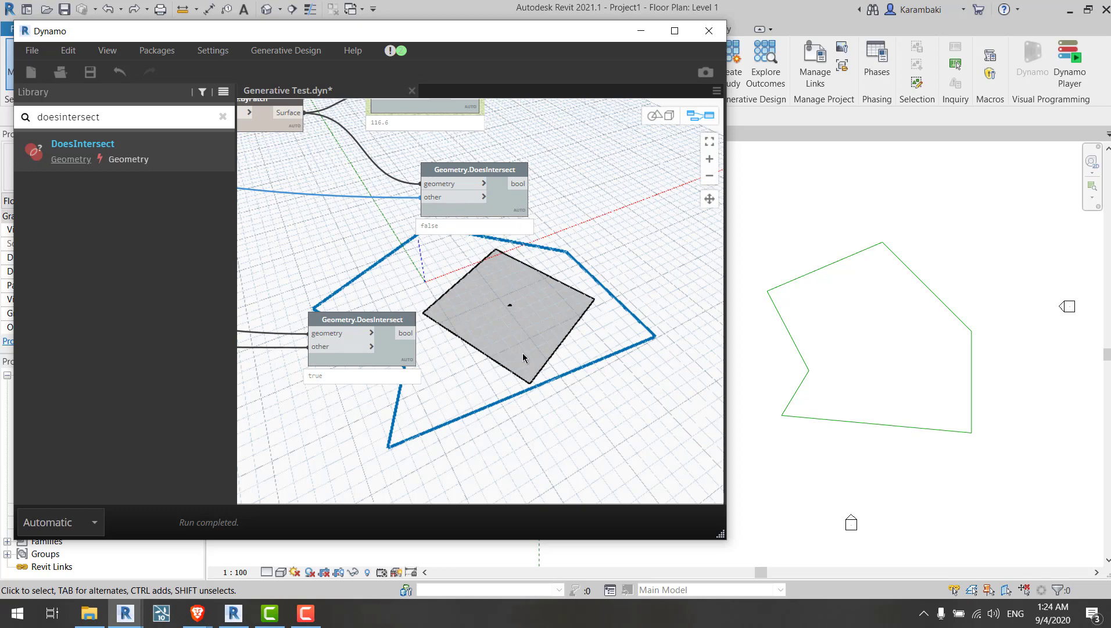
{"action": "middle_click_drag", "start_coordinate": [520, 353], "coordinate": [570, 356]}
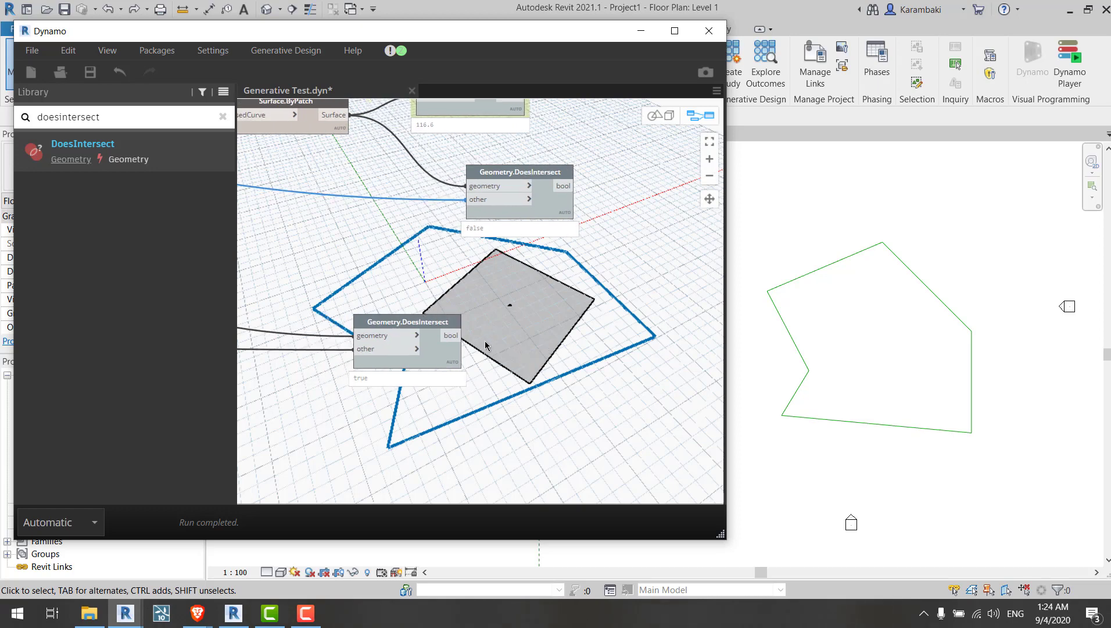
{"action": "middle_click_drag", "start_coordinate": [425, 203], "coordinate": [499, 275]}
{"action": "left_click", "coordinate": [442, 279]}
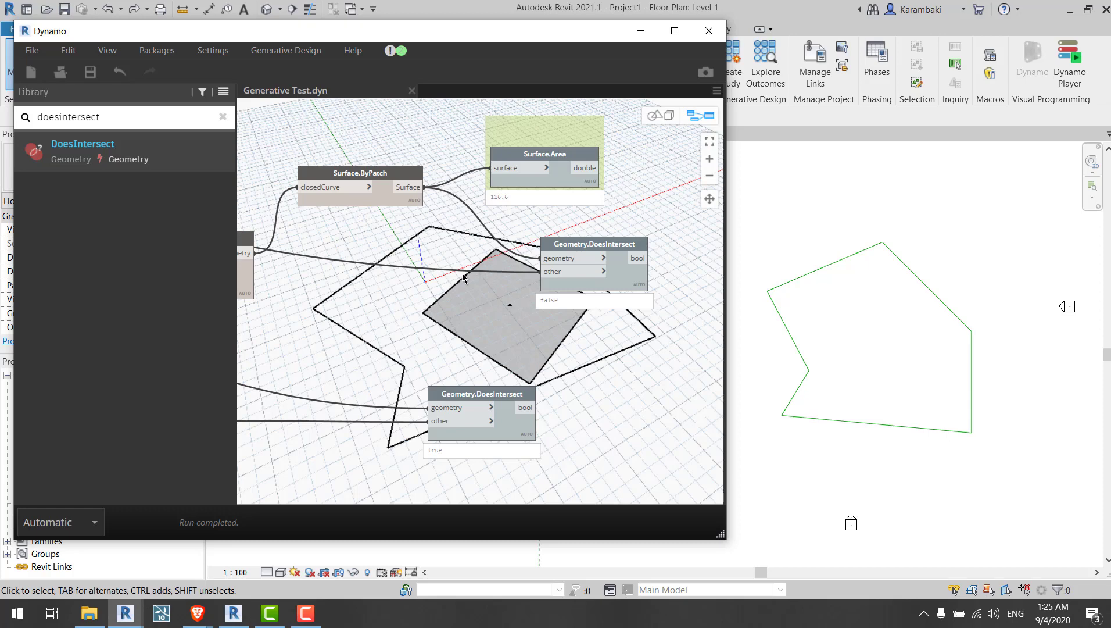
{"action": "middle_click_drag", "start_coordinate": [440, 304], "coordinate": [326, 246]}
{"action": "double_click", "coordinate": [152, 120]}
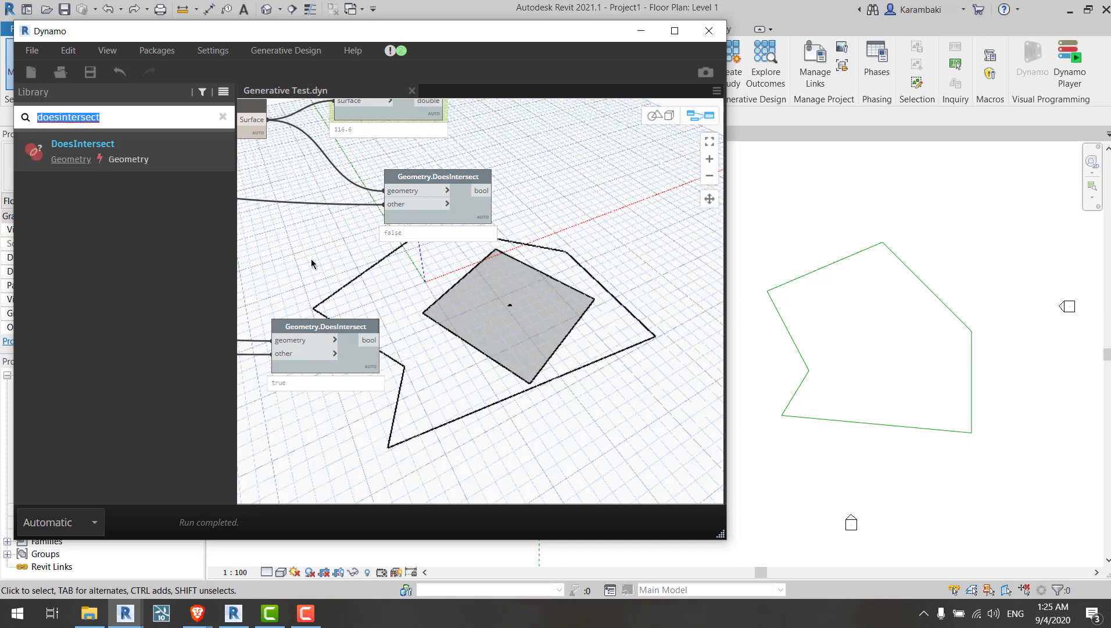
Step: Turn on geometry preview for all nodes from the canvas context menu
{"action": "middle_click_drag", "start_coordinate": [388, 278], "coordinate": [889, 375]}
{"action": "scroll", "coordinate": [511, 308], "scroll_direction": "down", "scroll_amount": 5}
{"action": "middle_click_drag", "start_coordinate": [445, 302], "coordinate": [811, 299]}
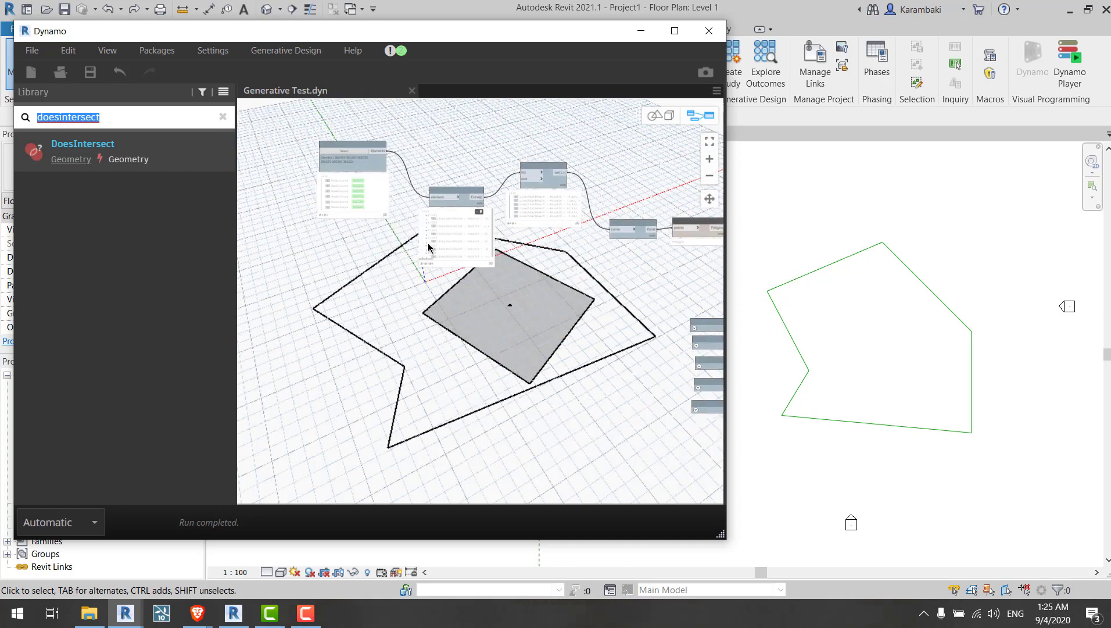
{"action": "middle_click_drag", "start_coordinate": [429, 248], "coordinate": [464, 290]}
{"action": "scroll", "coordinate": [429, 204], "scroll_direction": "up", "scroll_amount": 5}
{"action": "left_click", "coordinate": [389, 218]}
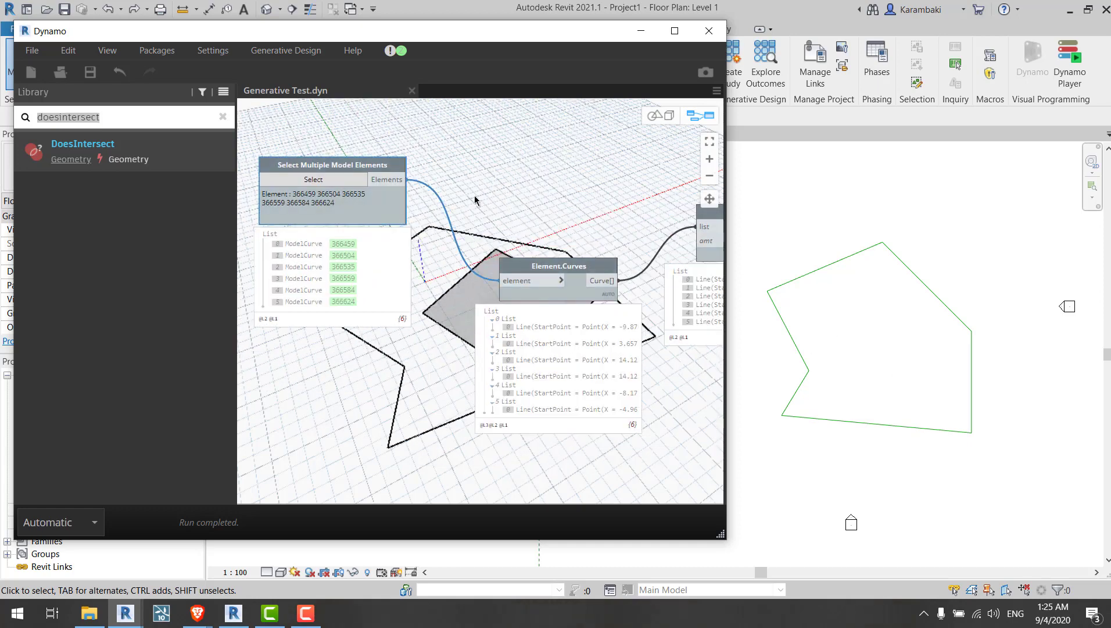
{"action": "right_click", "coordinate": [437, 190]}
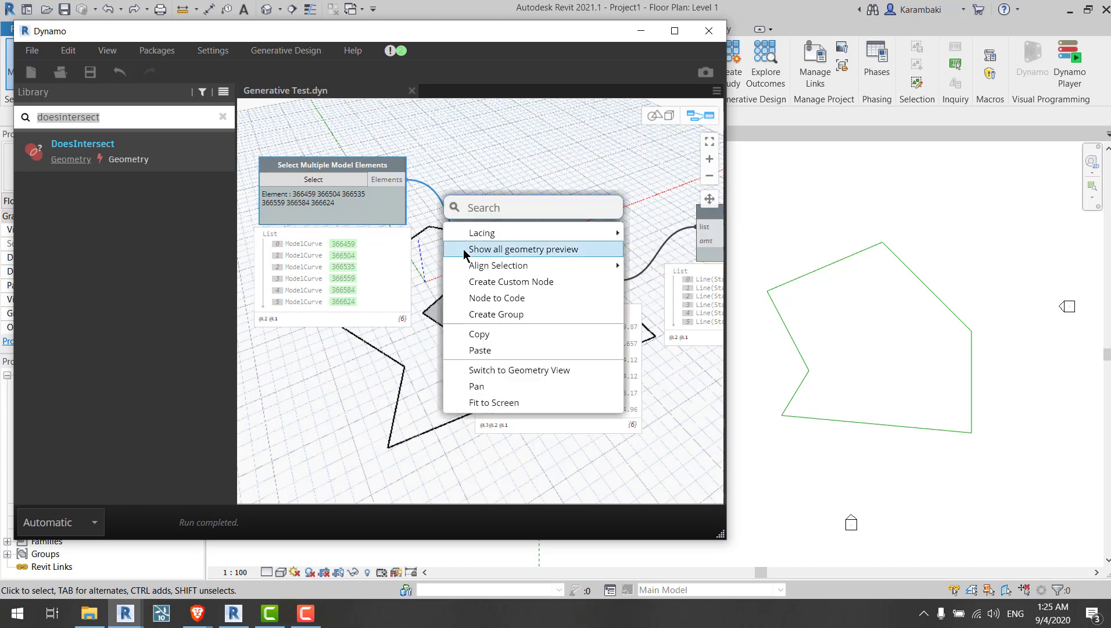
{"action": "left_click", "coordinate": [464, 252]}
Step: Move the Select Multiple Model Elements node closer to the Element.Curves node
{"action": "left_click_drag", "start_coordinate": [348, 199], "coordinate": [331, 203]}
{"action": "middle_click_drag", "start_coordinate": [446, 216], "coordinate": [542, 255]}
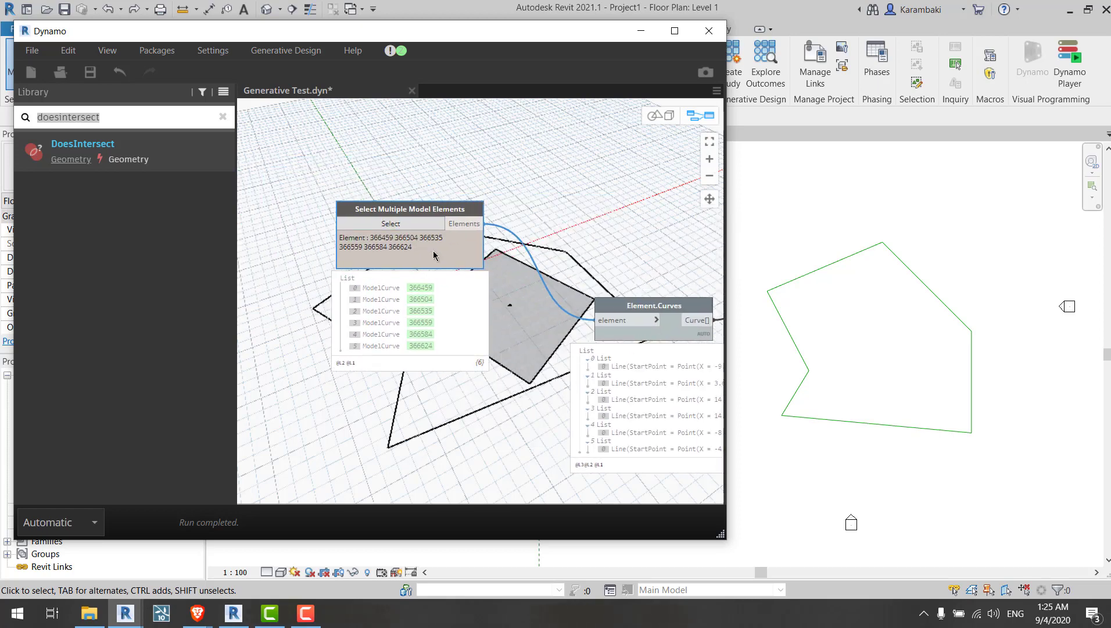
{"action": "scroll", "coordinate": [430, 252], "scroll_direction": "up", "scroll_amount": 2}
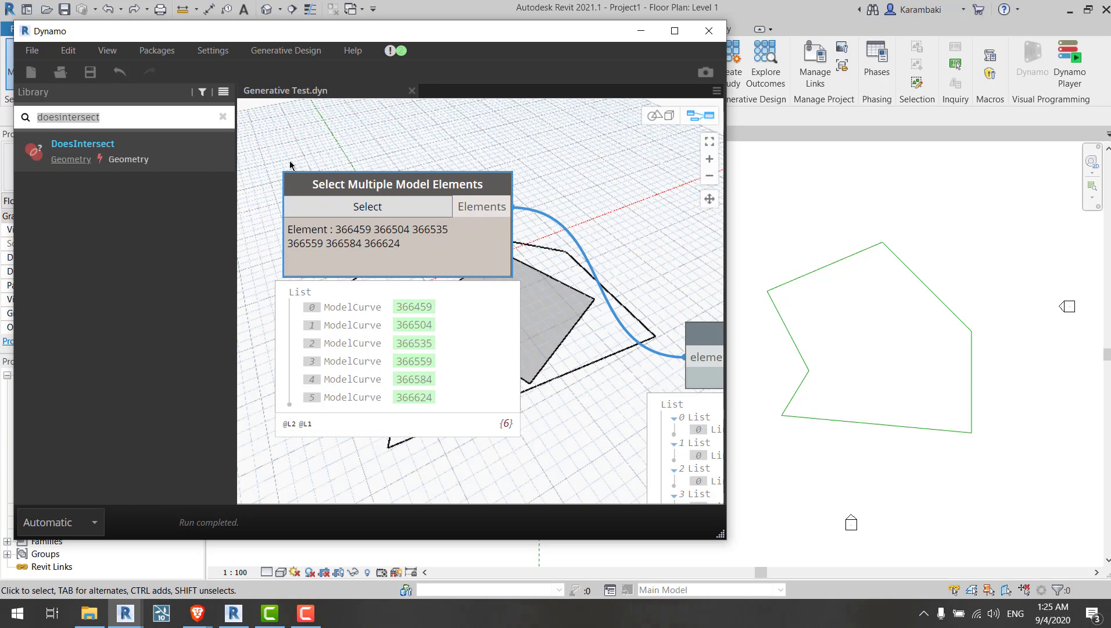
Step: Clear the library search and expand the GenerativeDesign Selection category in the library
{"action": "left_click", "coordinate": [225, 119]}
{"action": "left_click", "coordinate": [137, 413]}
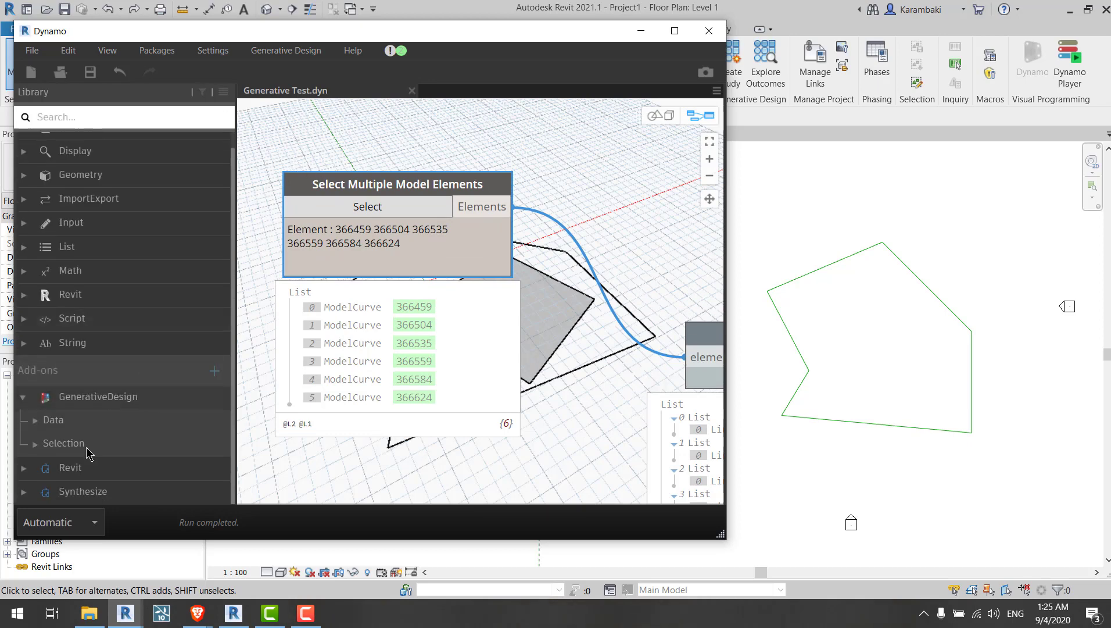
{"action": "left_click", "coordinate": [90, 427]}
{"action": "scroll", "coordinate": [103, 383], "scroll_direction": "down", "scroll_amount": 1}
{"action": "left_click", "coordinate": [101, 379]}
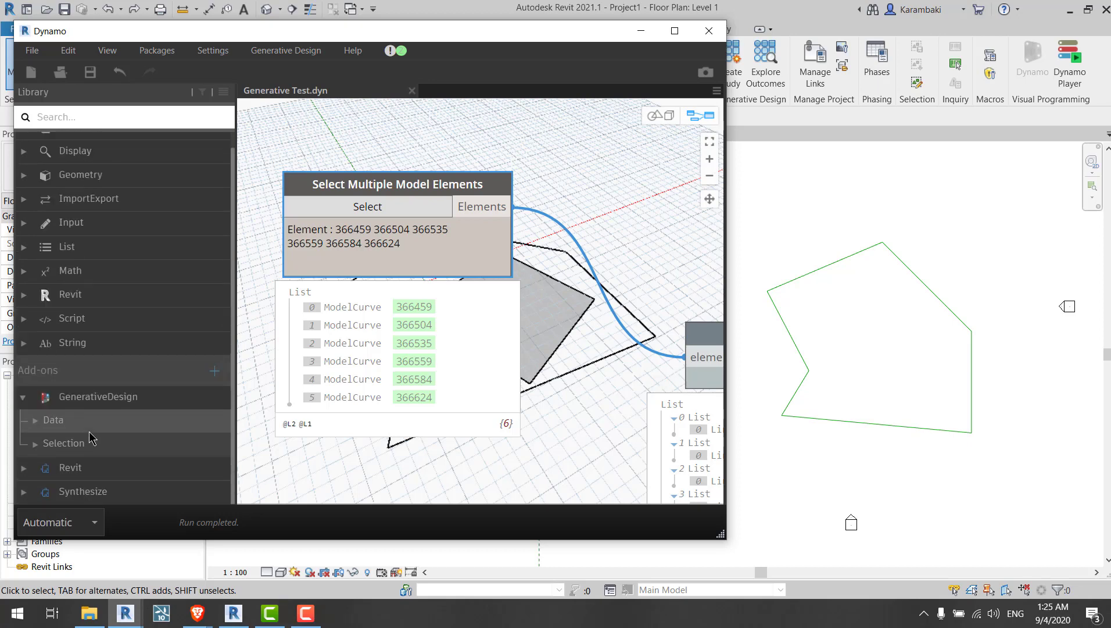
{"action": "left_click", "coordinate": [91, 438]}
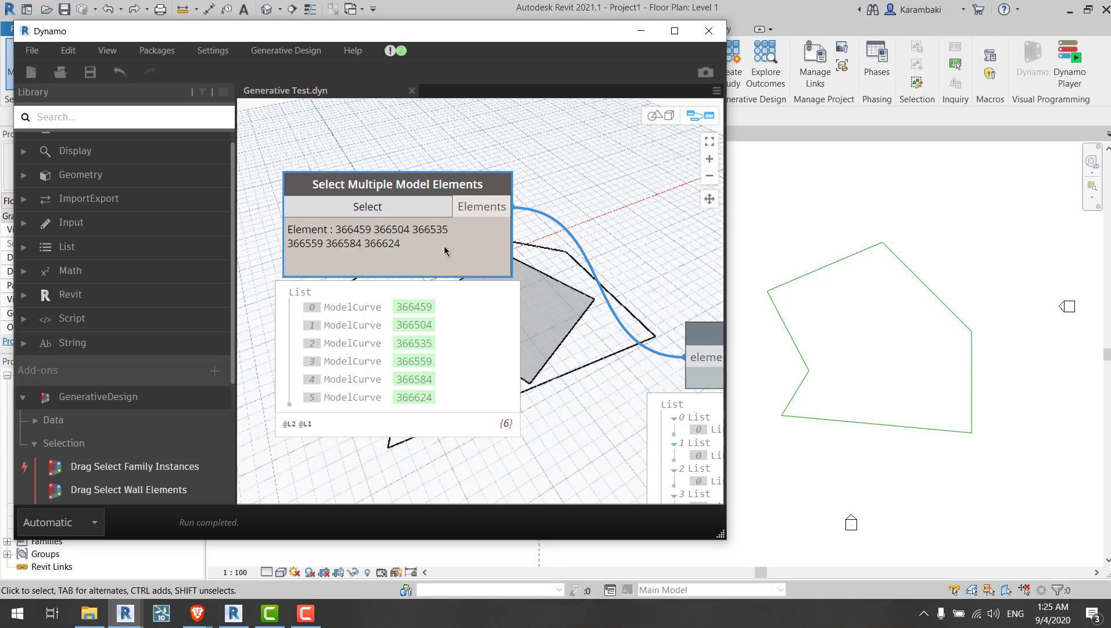
Step: Reposition the Select Multiple Model Elements node slightly on the canvas
{"action": "left_click_drag", "start_coordinate": [448, 251], "coordinate": [462, 282]}
{"action": "middle_click_drag", "start_coordinate": [585, 288], "coordinate": [561, 292]}
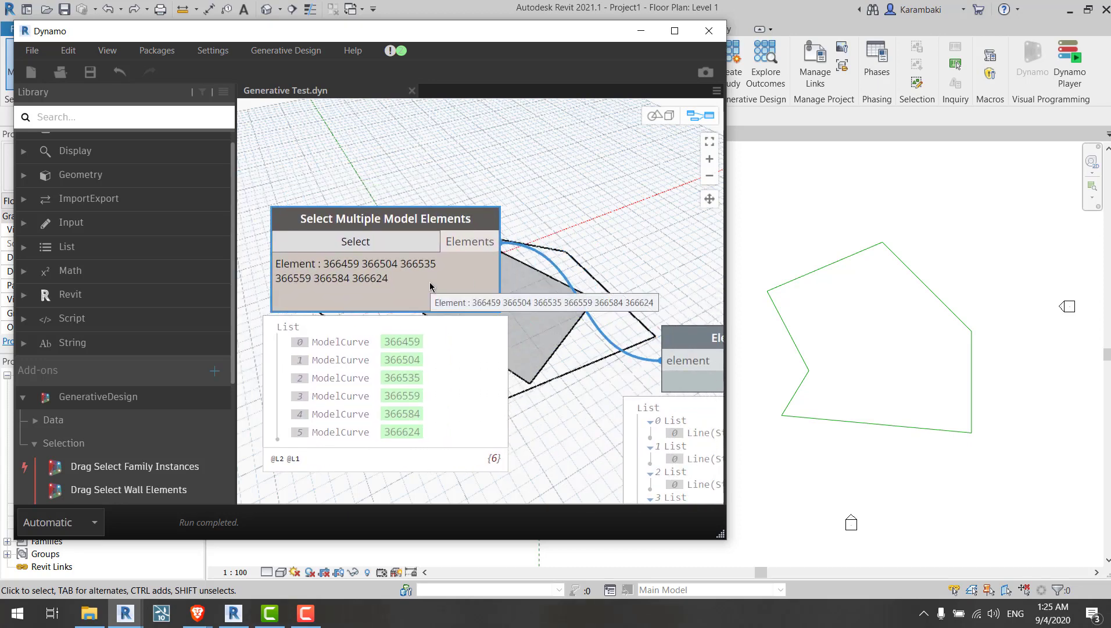
{"action": "left_click_drag", "start_coordinate": [429, 281], "coordinate": [432, 291]}
{"action": "left_click_drag", "start_coordinate": [435, 251], "coordinate": [414, 235]}
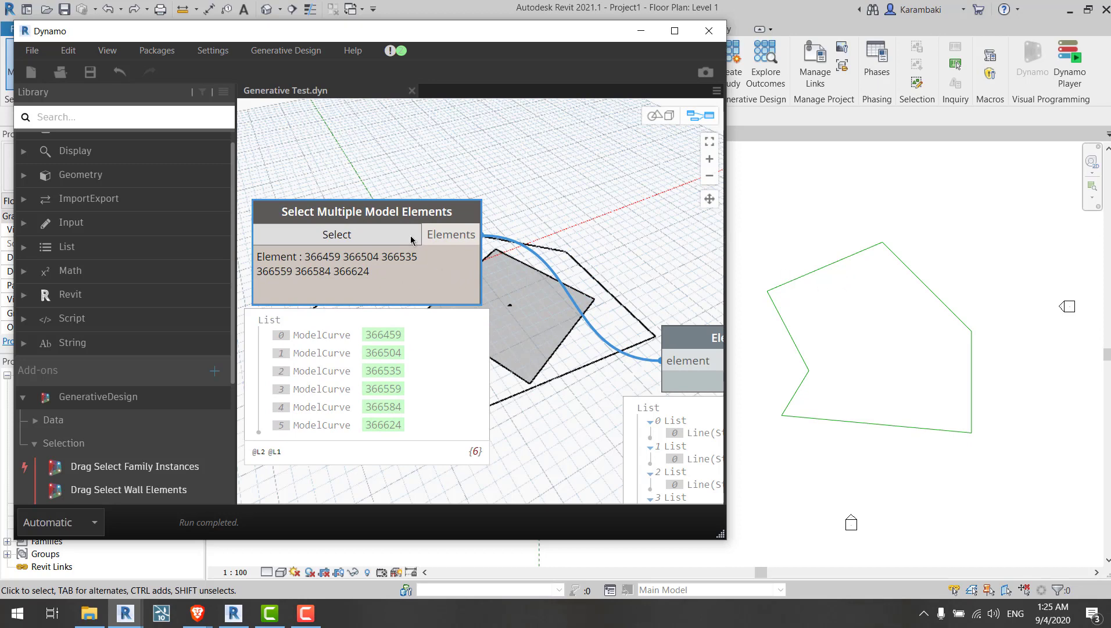
{"action": "mouse_move", "coordinate": [413, 217]}
{"action": "left_mouse_down"}
{"action": "mouse_move", "coordinate": [424, 229]}
{"action": "mouse_move", "coordinate": [421, 202]}
{"action": "mouse_move", "coordinate": [417, 216]}
{"action": "left_mouse_up"}
Step: Reselect the polygon's model curves in Revit through the Select Multiple Model Elements node and finish the selection
{"action": "left_click_drag", "start_coordinate": [367, 34], "coordinate": [497, 77]}
{"action": "left_click", "coordinate": [480, 278]}
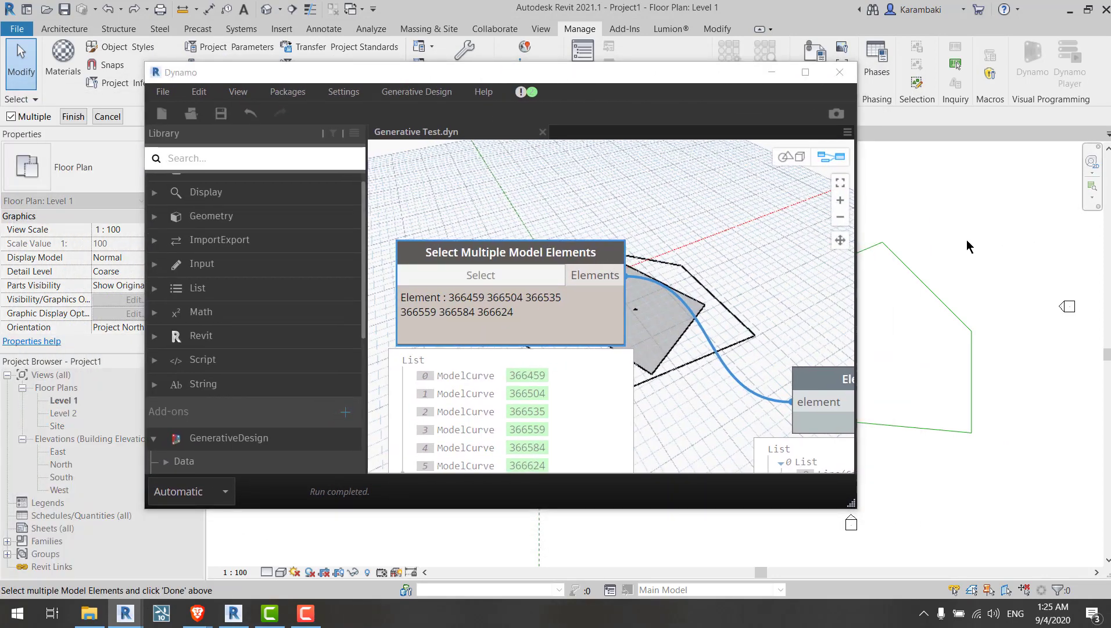
{"action": "scroll", "coordinate": [1008, 258], "scroll_direction": "down", "scroll_amount": 3}
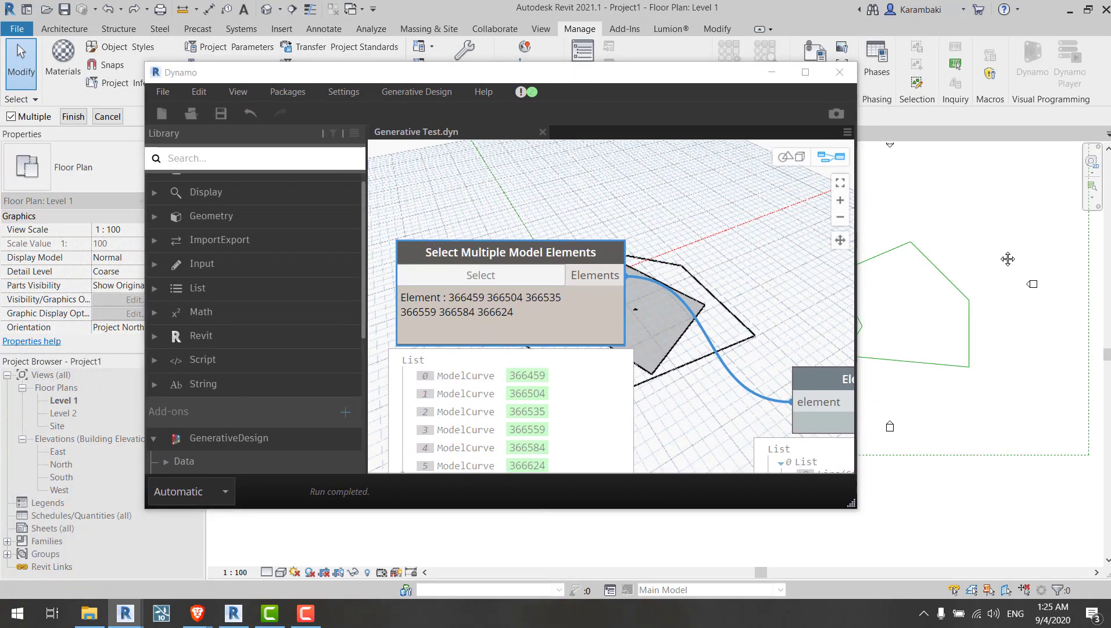
{"action": "left_click", "coordinate": [73, 117]}
{"action": "scroll", "coordinate": [524, 220], "scroll_direction": "down", "scroll_amount": 2}
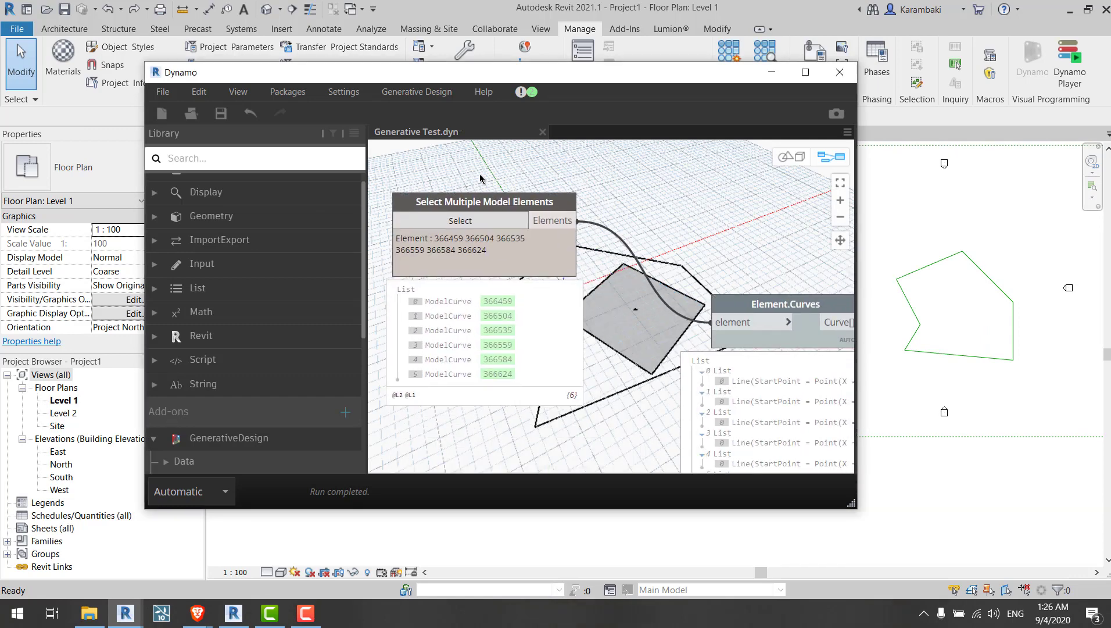
Step: Search the library for category nodes with the term catego
{"action": "left_click", "coordinate": [233, 159]}
{"action": "type", "text": "allcate"}
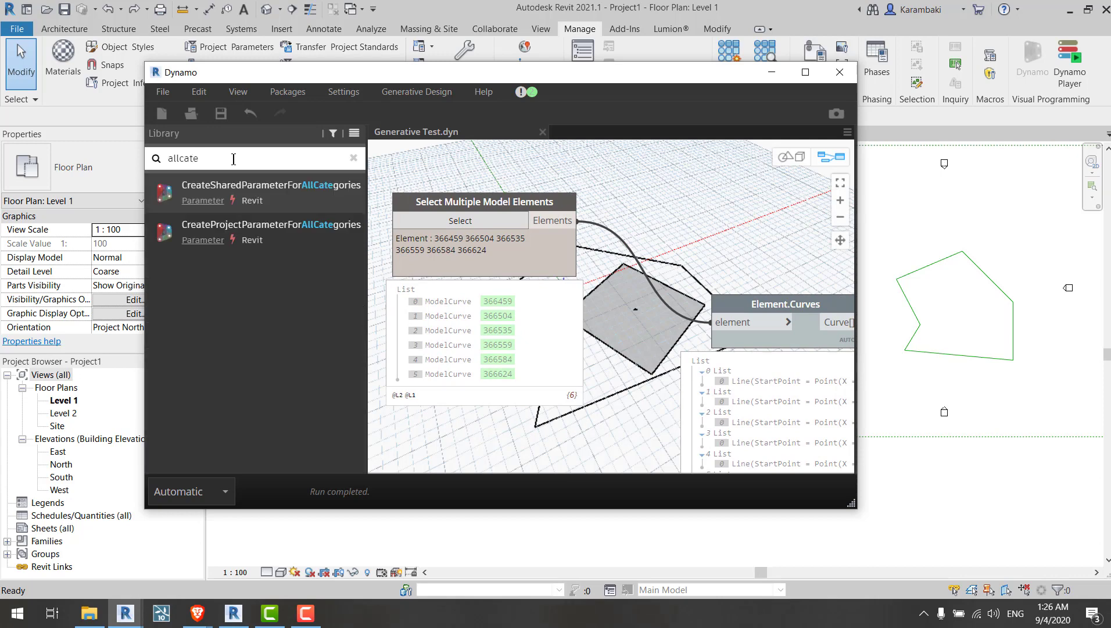
{"action": "key", "text": "ctrl+a"}
{"action": "type", "text": "catego"}
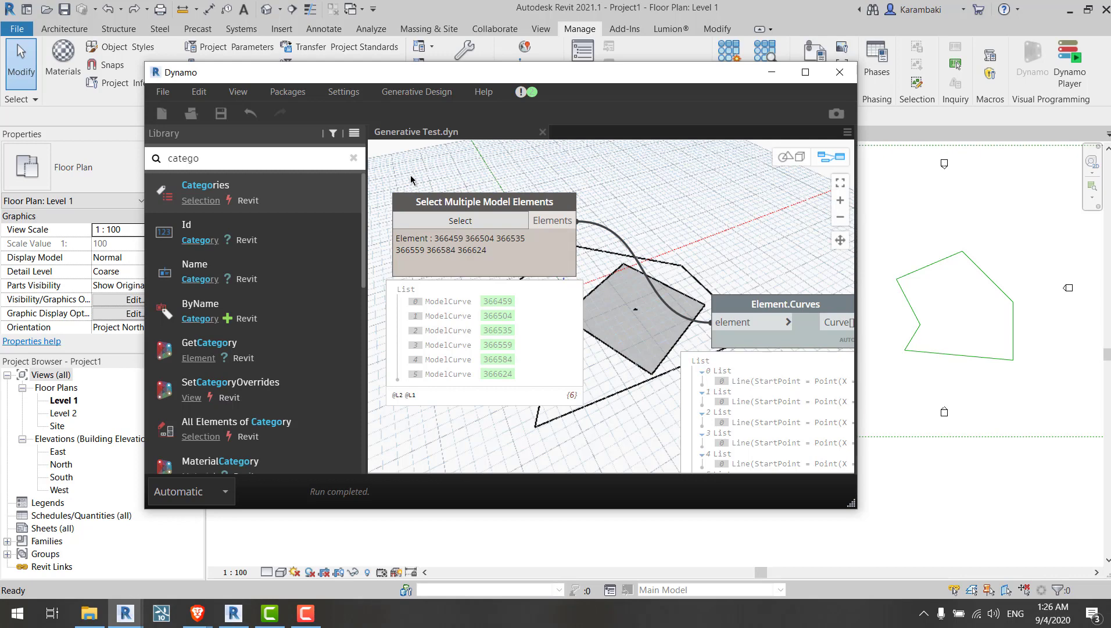
Step: Examine the X Translate, Y Translate, Width, Length and Rotation Angle slider nodes and their connections
{"action": "scroll", "coordinate": [411, 179], "scroll_direction": "down", "scroll_amount": 5}
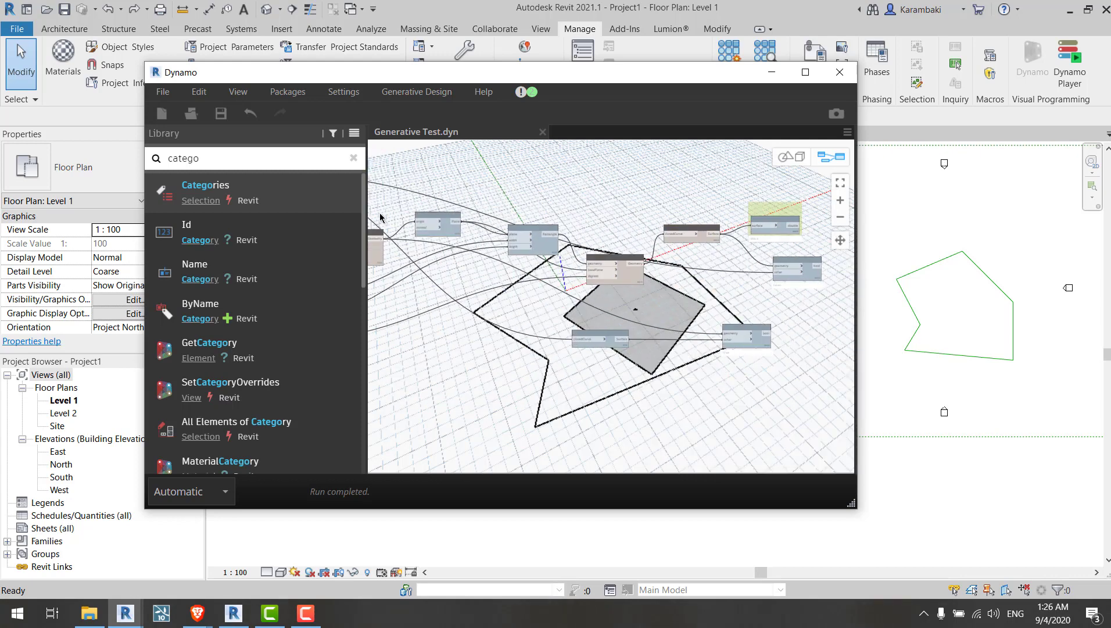
{"action": "scroll", "coordinate": [568, 272], "scroll_direction": "up", "scroll_amount": 5}
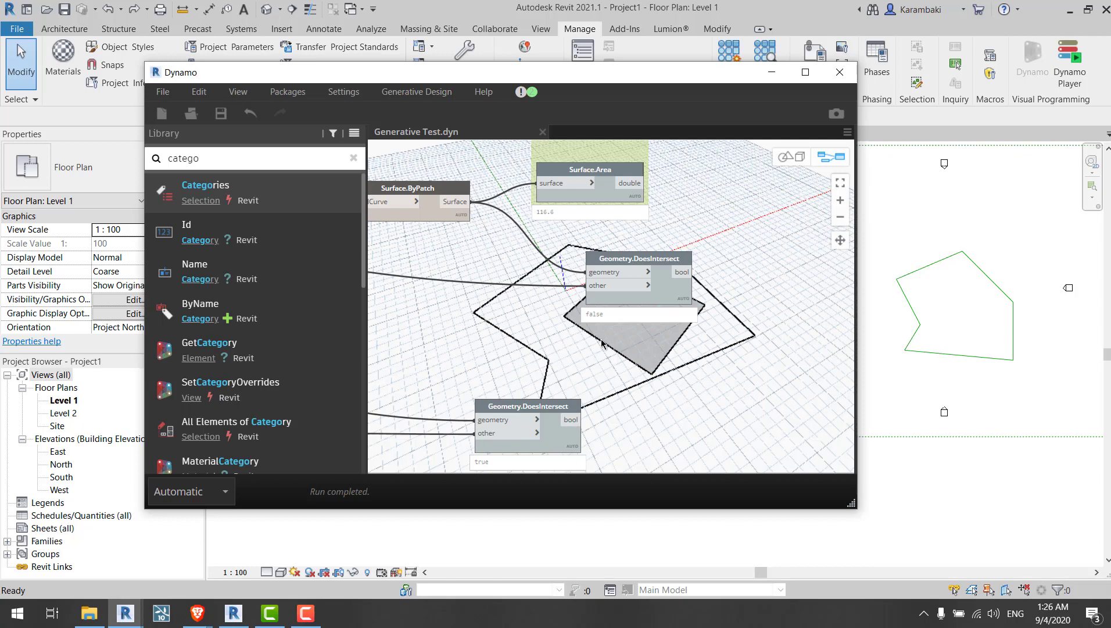
{"action": "middle_click_drag", "start_coordinate": [606, 352], "coordinate": [487, 299]}
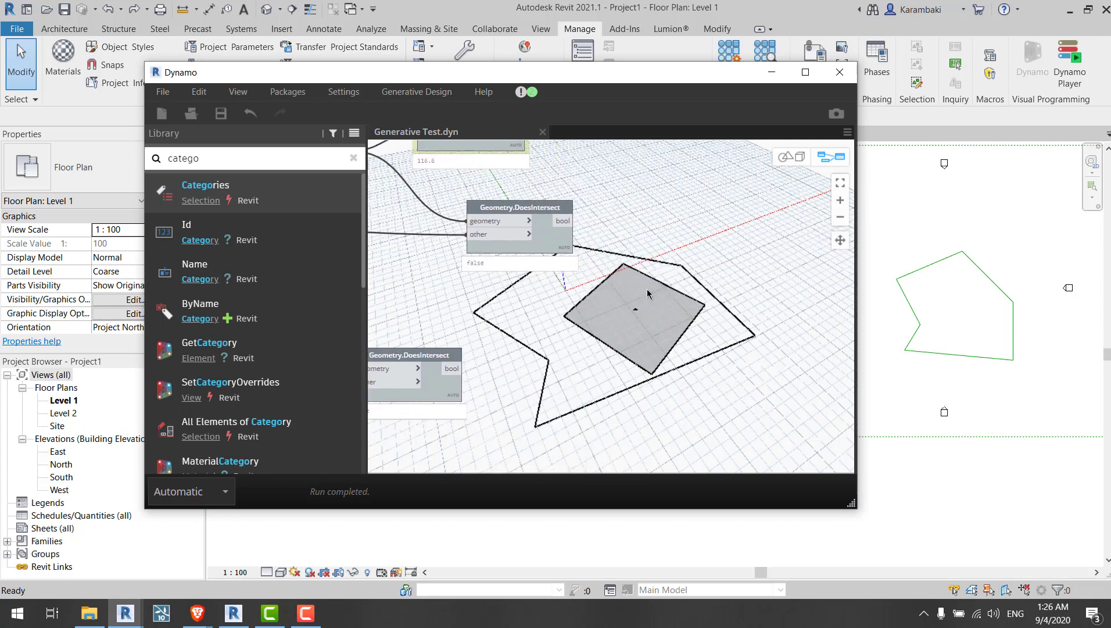
{"action": "middle_click_drag", "start_coordinate": [704, 412], "coordinate": [697, 227]}
{"action": "mouse_move", "coordinate": [749, 242]}
{"action": "left_mouse_down"}
{"action": "mouse_move", "coordinate": [533, 368]}
{"action": "mouse_move", "coordinate": [445, 440]}
{"action": "left_mouse_up"}
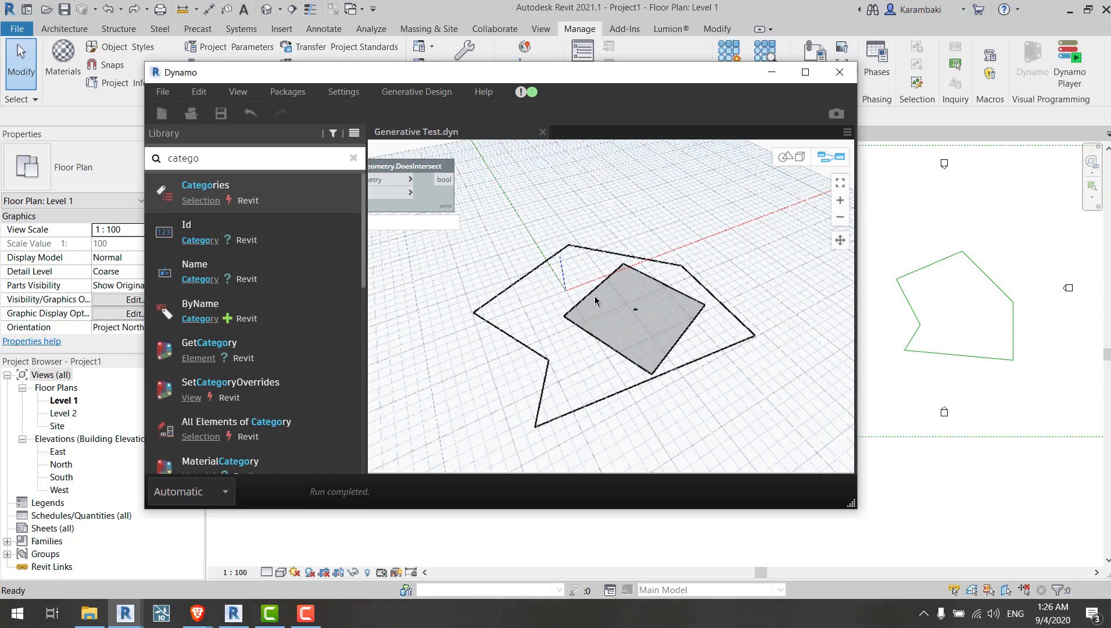
{"action": "scroll", "coordinate": [616, 305], "scroll_direction": "down", "scroll_amount": 5}
{"action": "scroll", "coordinate": [536, 162], "scroll_direction": "up", "scroll_amount": 5}
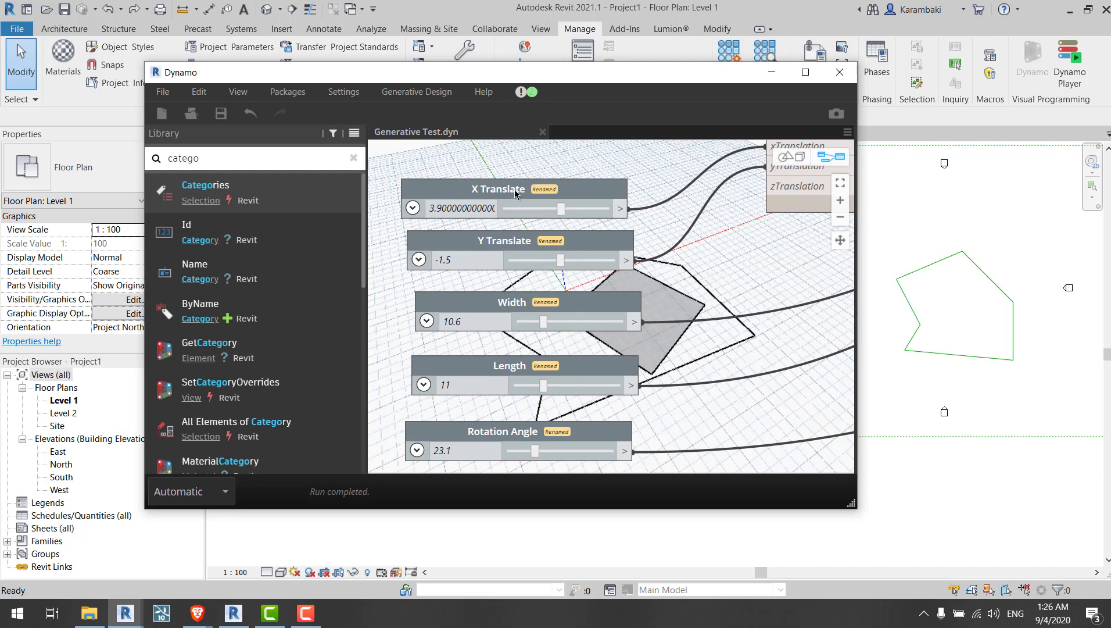
{"action": "left_click_drag", "start_coordinate": [515, 194], "coordinate": [508, 184]}
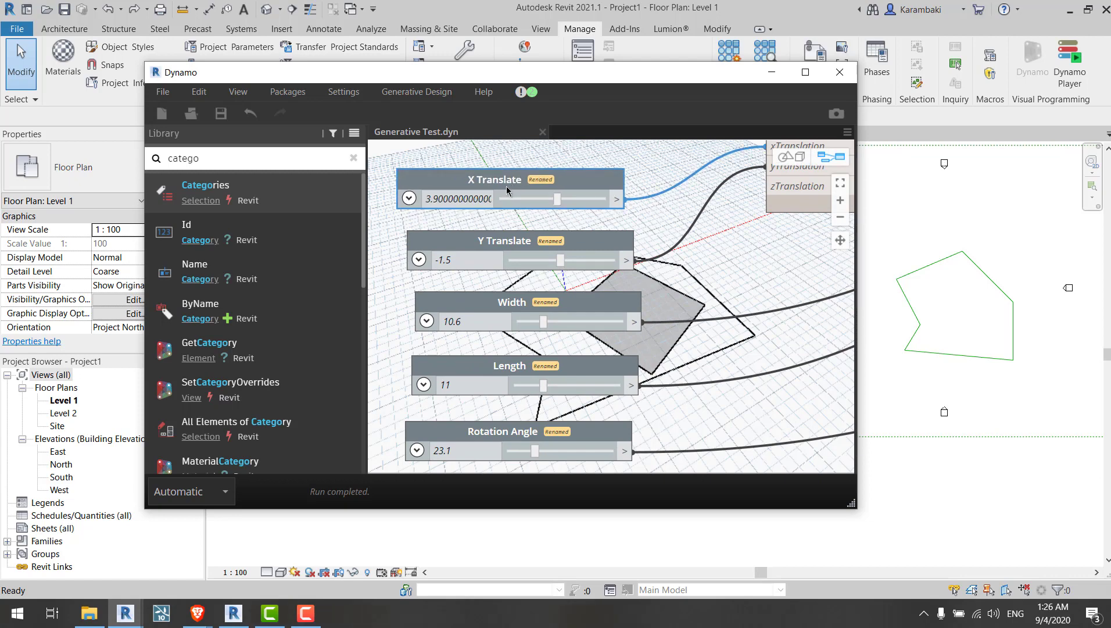
{"action": "left_click", "coordinate": [517, 238]}
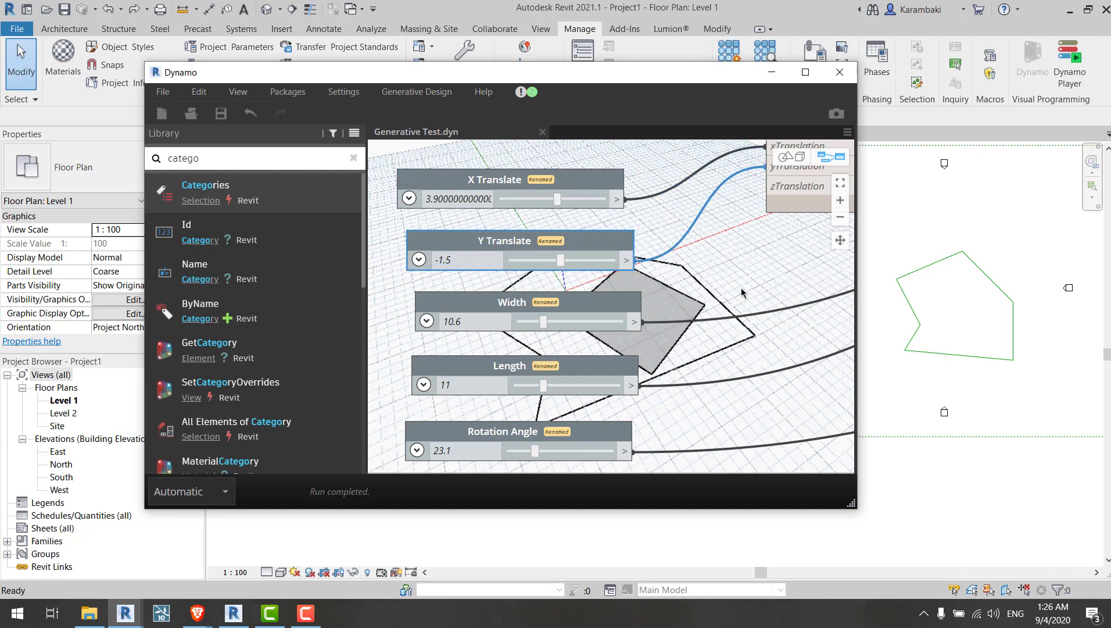
Step: Toggle all geometry preview from the canvas context menu and save the graph
{"action": "scroll", "coordinate": [634, 255], "scroll_direction": "up", "scroll_amount": 4}
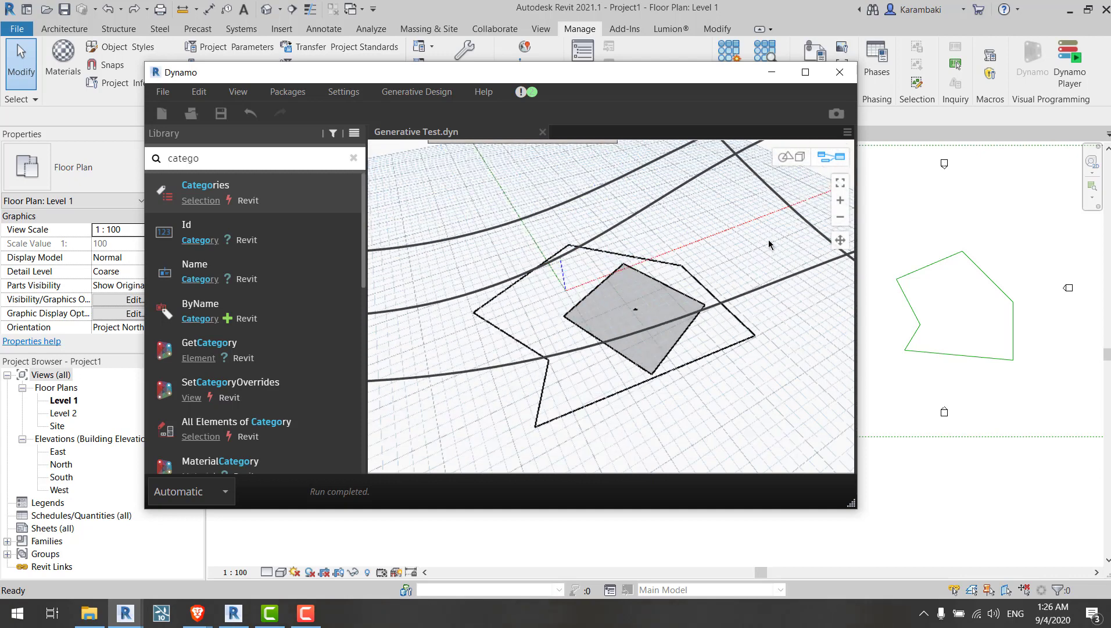
{"action": "left_click_drag", "start_coordinate": [769, 241], "coordinate": [467, 431]}
{"action": "scroll", "coordinate": [517, 268], "scroll_direction": "down", "scroll_amount": 5}
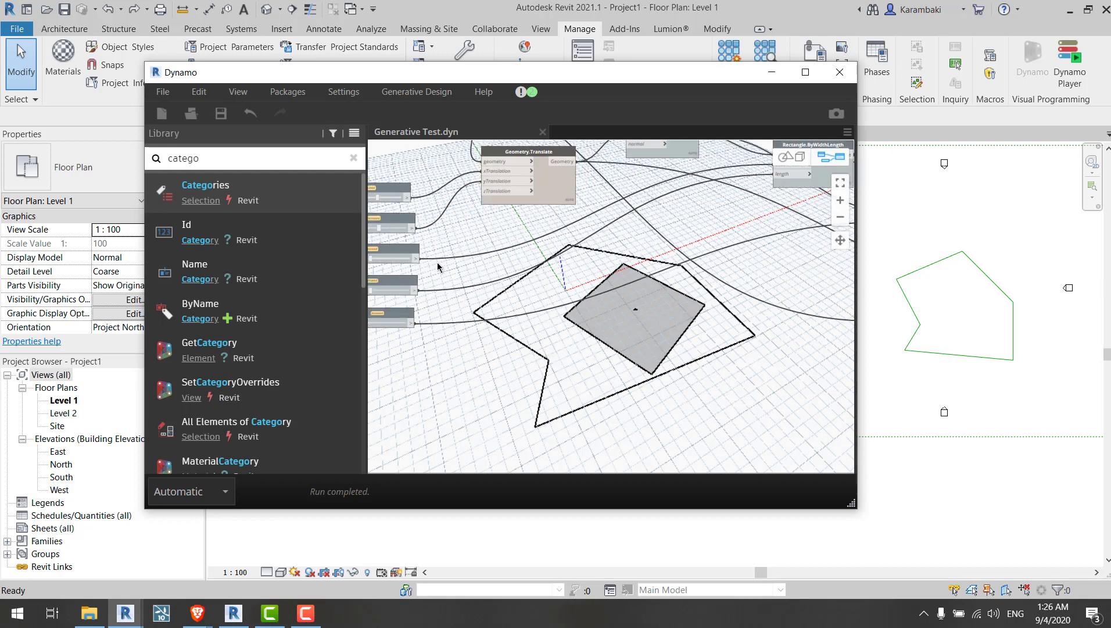
{"action": "right_click", "coordinate": [647, 320]}
{"action": "left_click", "coordinate": [638, 293]}
{"action": "scroll", "coordinate": [729, 300], "scroll_direction": "down", "scroll_amount": 5}
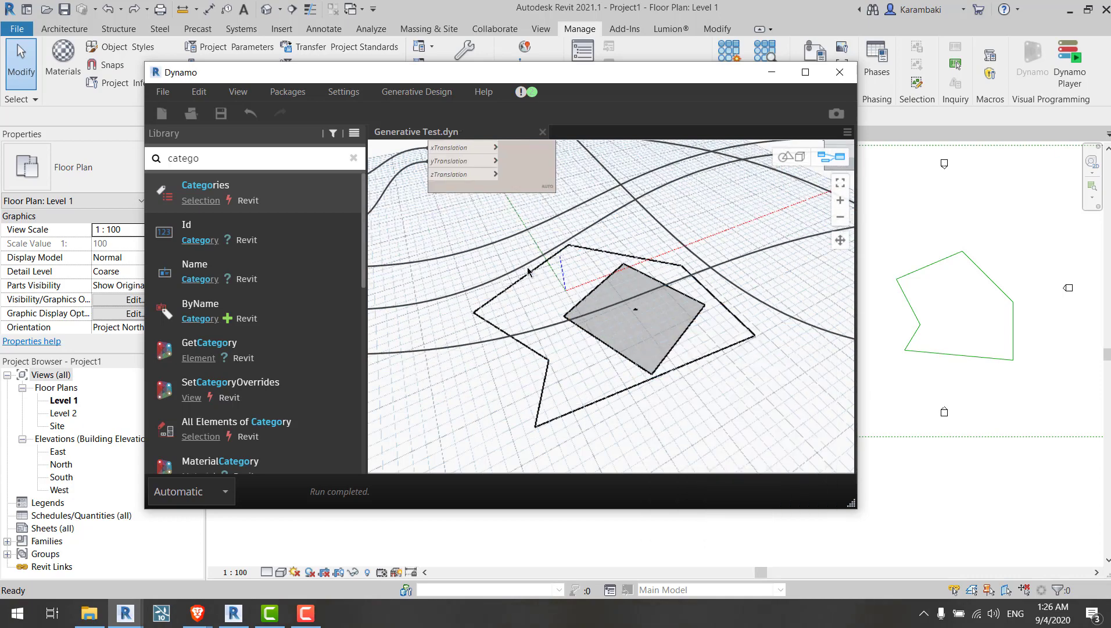
{"action": "key", "text": "ctrl+s"}
Step: Clear the library search and browse the GenerativeDesign Selection nodes
{"action": "scroll", "coordinate": [403, 231], "scroll_direction": "up", "scroll_amount": 6}
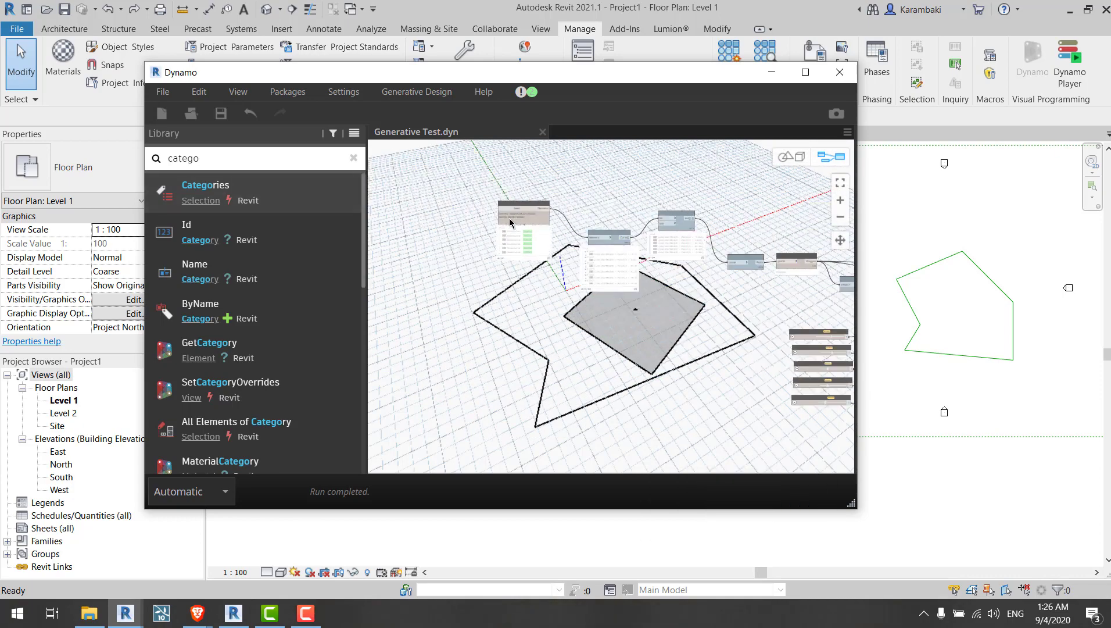
{"action": "scroll", "coordinate": [404, 232], "scroll_direction": "down", "scroll_amount": 3}
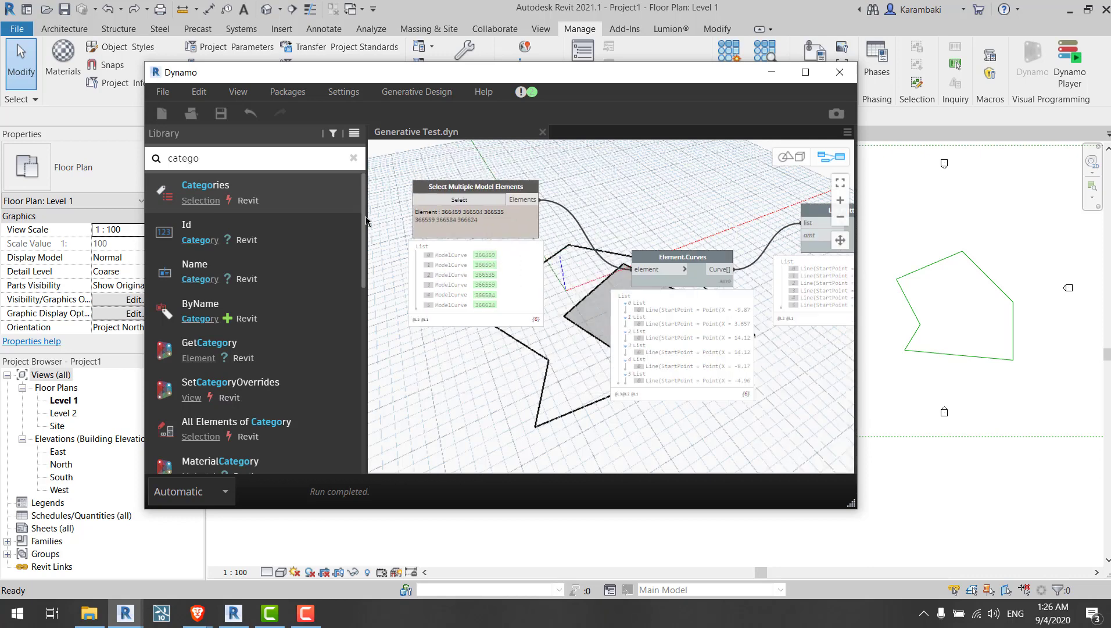
{"action": "left_click", "coordinate": [353, 158]}
{"action": "left_click", "coordinate": [233, 438]}
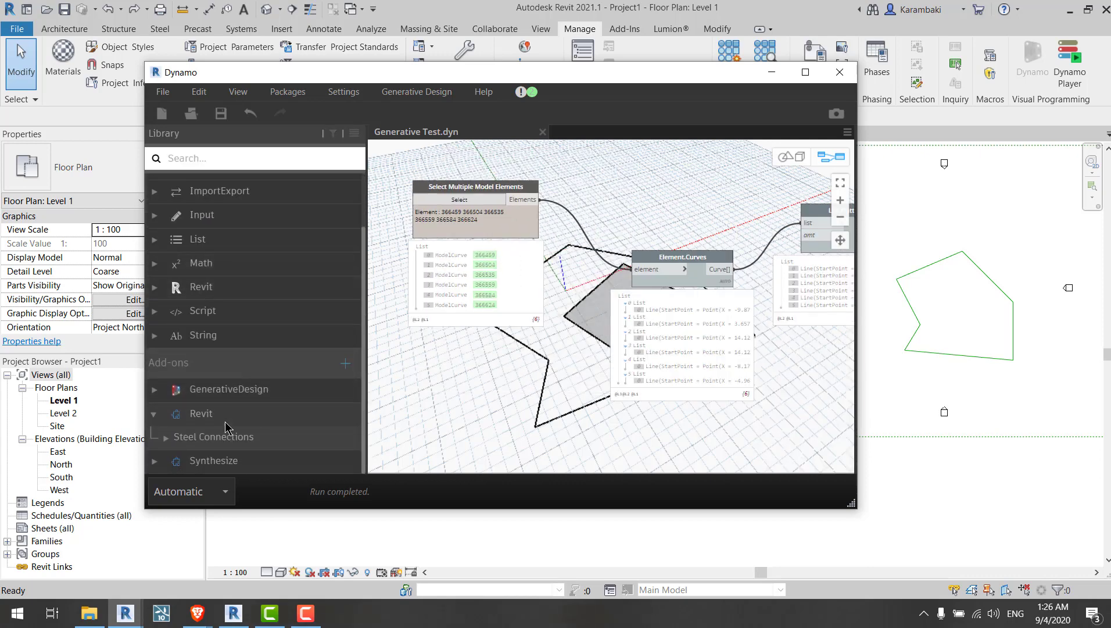
{"action": "left_click", "coordinate": [232, 389]}
{"action": "left_click", "coordinate": [230, 407]}
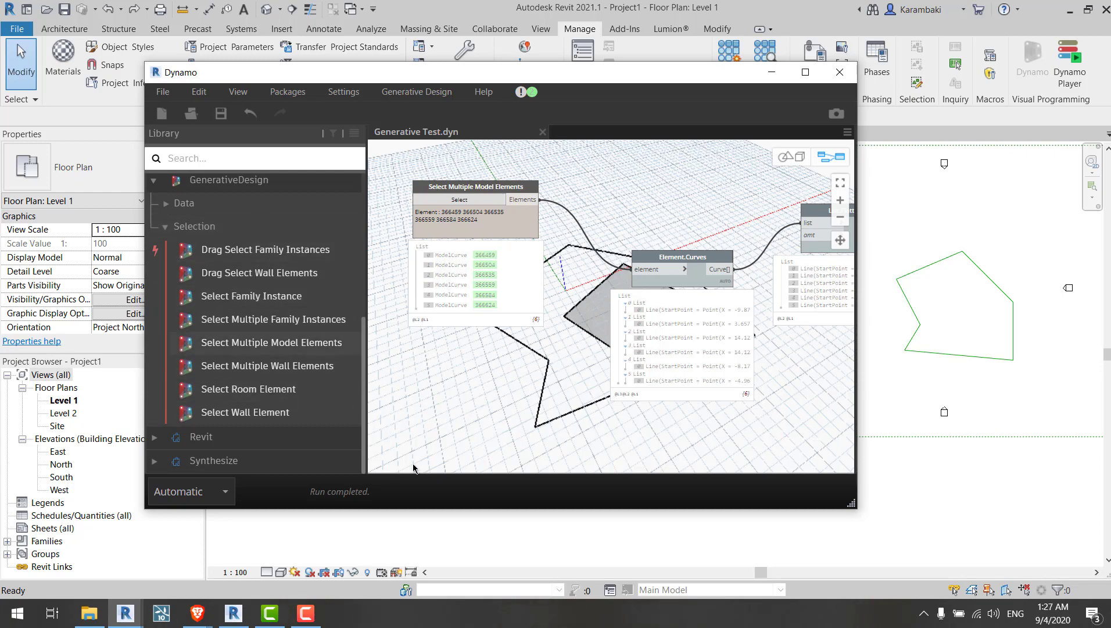
Step: Review the graph's node chain from the rectangle construction to the intersection checks
{"action": "middle_click_drag", "start_coordinate": [505, 220], "coordinate": [246, 202]}
{"action": "middle_click_drag", "start_coordinate": [603, 370], "coordinate": [457, 331]}
{"action": "middle_click_drag", "start_coordinate": [697, 378], "coordinate": [349, 343]}
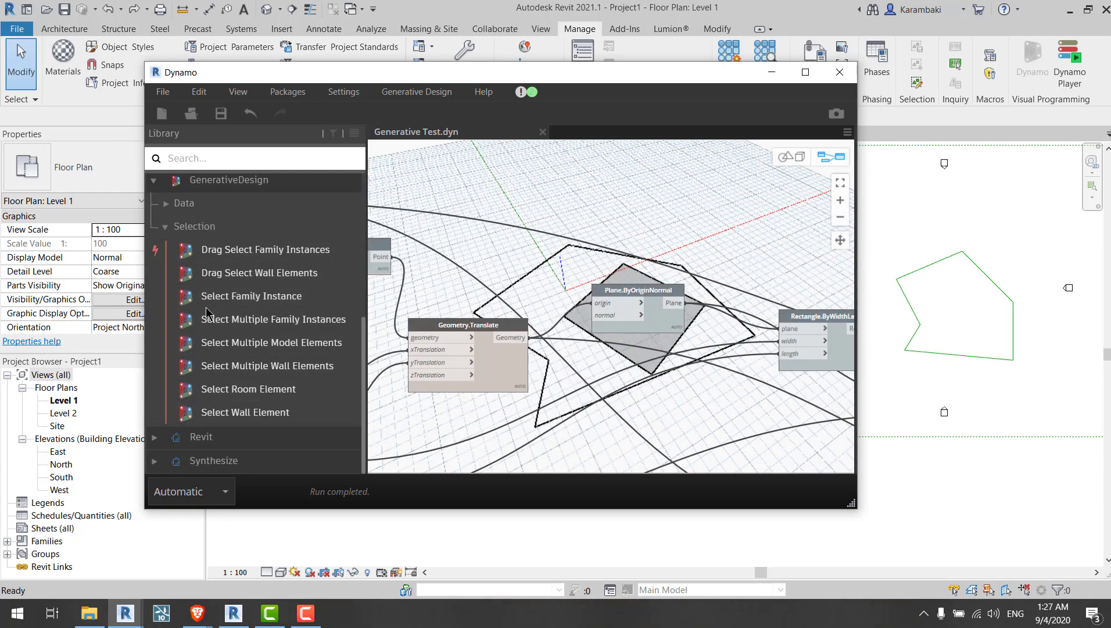
{"action": "middle_click_drag", "start_coordinate": [727, 389], "coordinate": [436, 335]}
{"action": "middle_click_drag", "start_coordinate": [768, 451], "coordinate": [636, 339]}
{"action": "middle_click_drag", "start_coordinate": [808, 331], "coordinate": [567, 357]}
{"action": "middle_click_drag", "start_coordinate": [688, 355], "coordinate": [526, 343]}
{"action": "left_click_drag", "start_coordinate": [468, 358], "coordinate": [563, 317]}
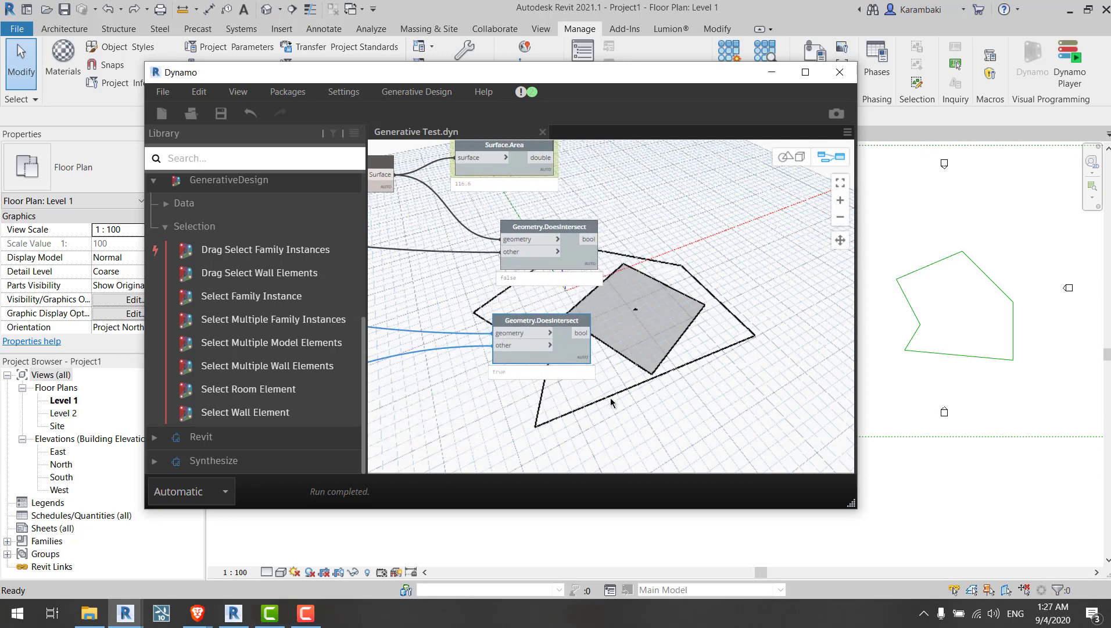
{"action": "left_click", "coordinate": [610, 397]}
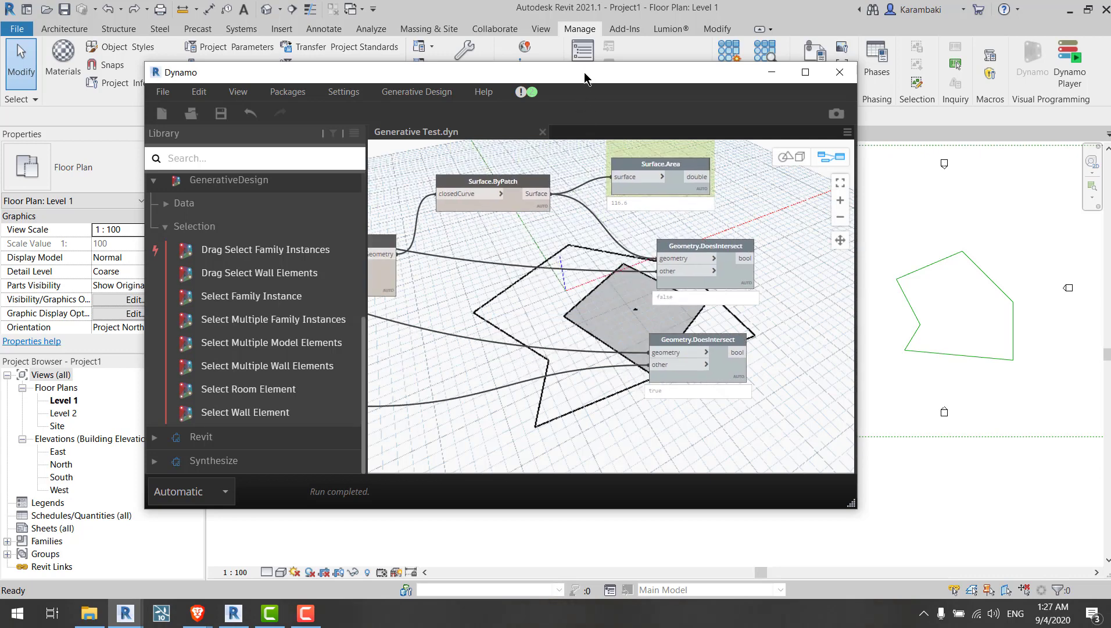
Step: Open the installed packages list from the Generative Design menu and close it
{"action": "left_click", "coordinate": [414, 93]}
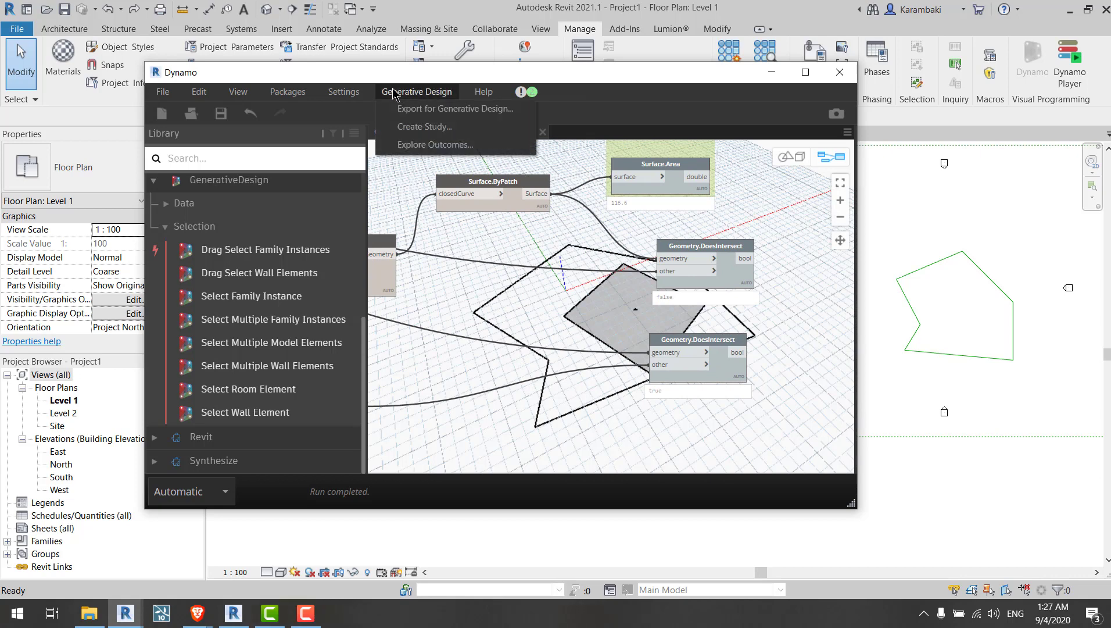
{"action": "left_click", "coordinate": [297, 127]}
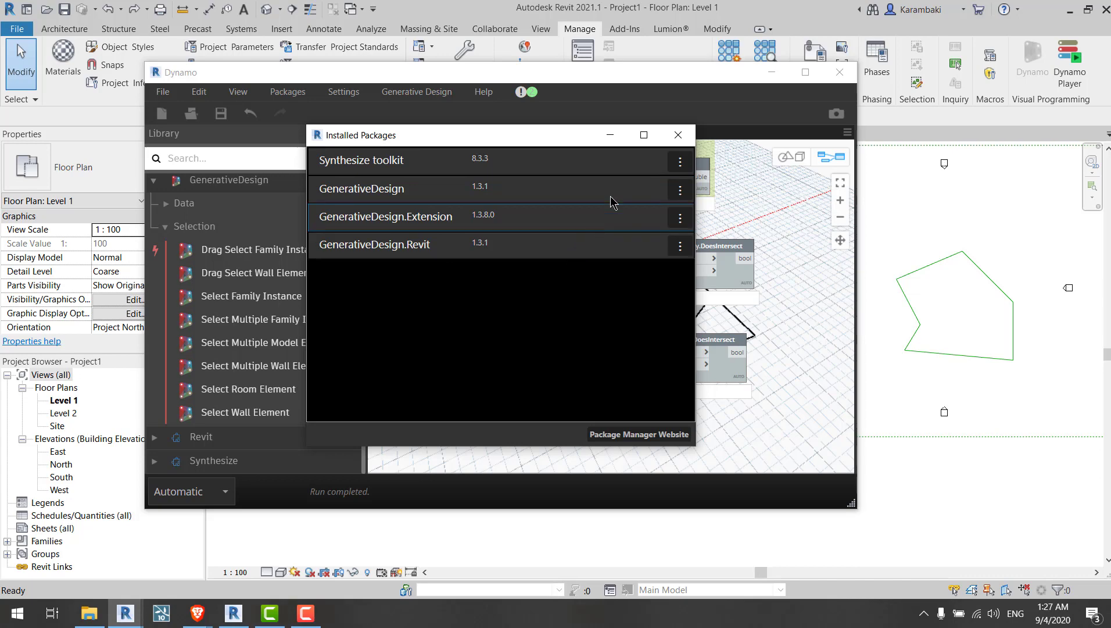
{"action": "left_click", "coordinate": [677, 139]}
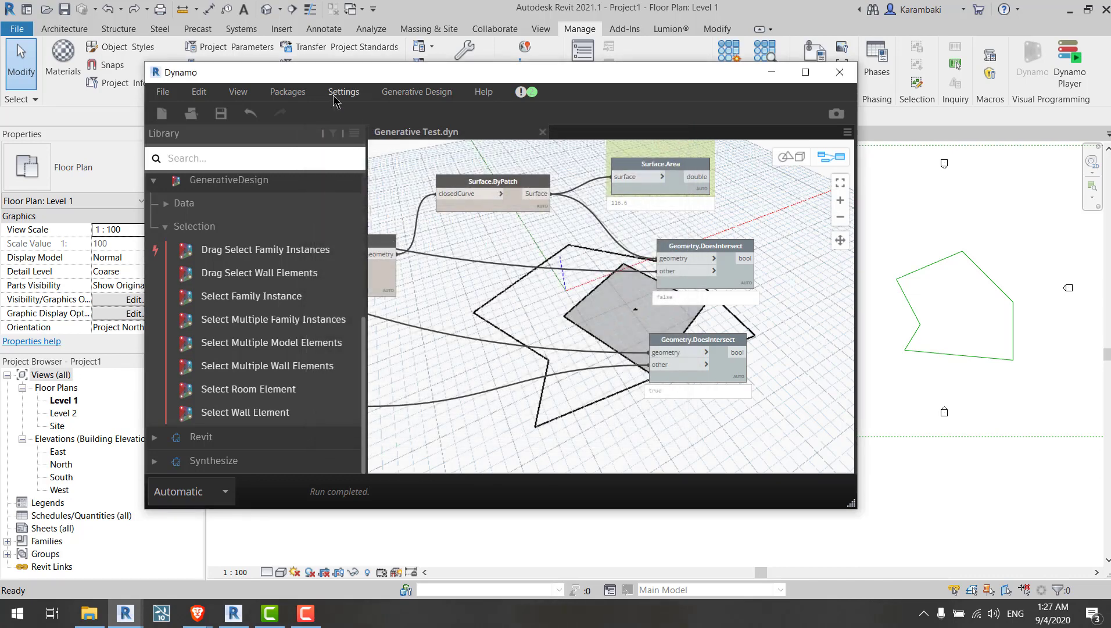
{"action": "left_click", "coordinate": [286, 91]}
{"action": "left_click", "coordinate": [301, 134]}
{"action": "left_click_drag", "start_coordinate": [714, 74], "coordinate": [695, 103]}
{"action": "middle_click_drag", "start_coordinate": [738, 248], "coordinate": [576, 255]}
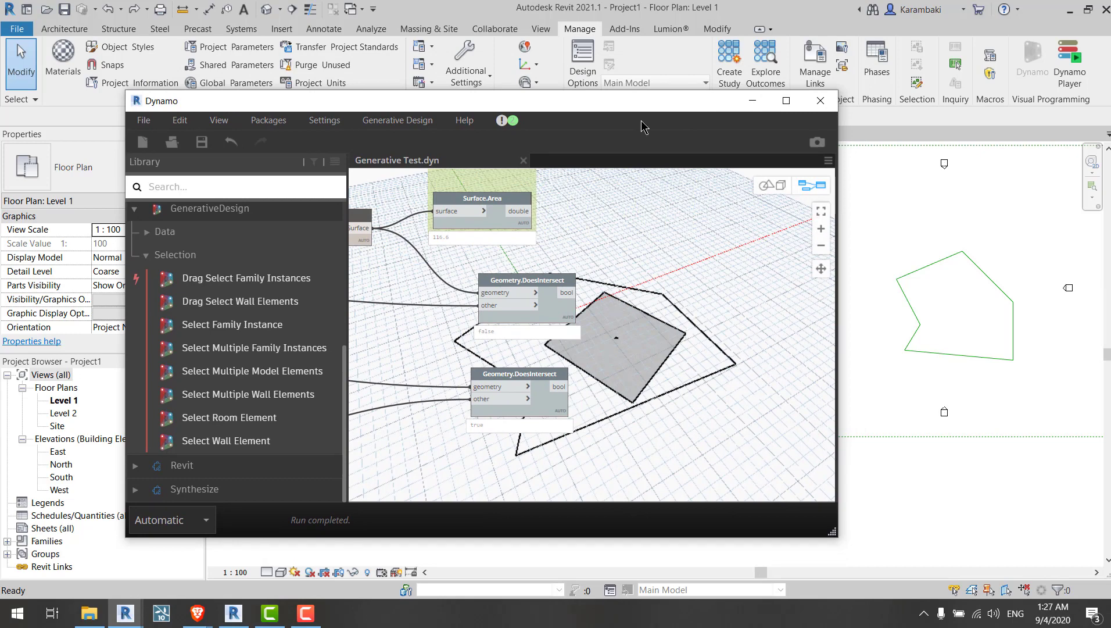
{"action": "left_click_drag", "start_coordinate": [647, 104], "coordinate": [591, 125]}
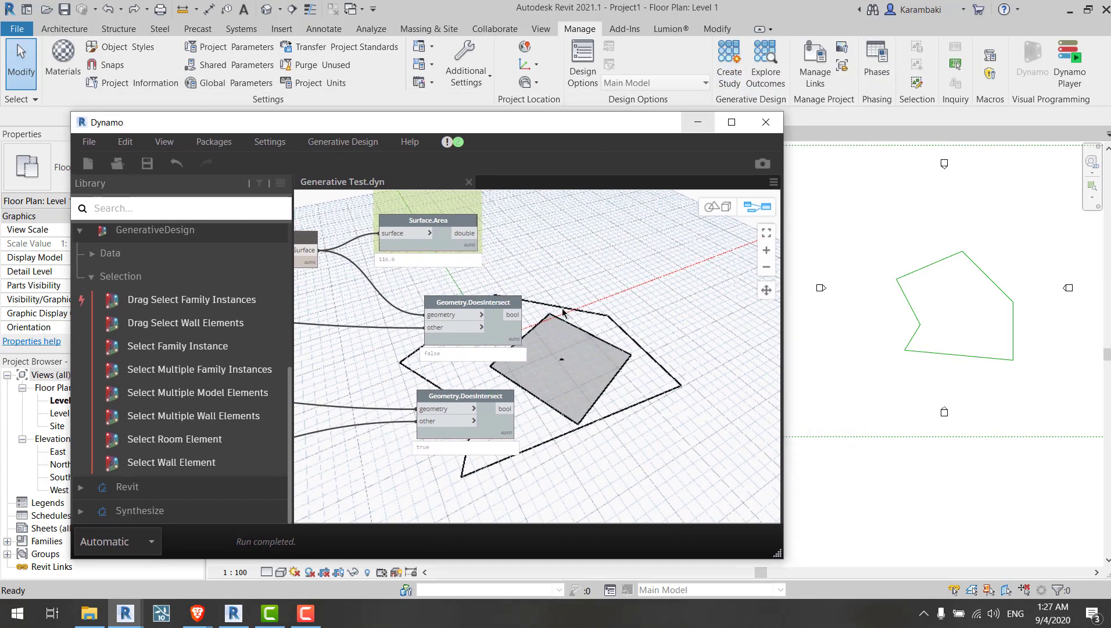
Step: Rearrange the two Geometry.DoesIntersect nodes together on the canvas beside the preview geometry
{"action": "mouse_move", "coordinate": [561, 271]}
{"action": "middle_mouse_down"}
{"action": "mouse_move", "coordinate": [639, 345]}
{"action": "mouse_move", "coordinate": [559, 271]}
{"action": "middle_mouse_up"}
{"action": "left_click_drag", "start_coordinate": [603, 310], "coordinate": [456, 449]}
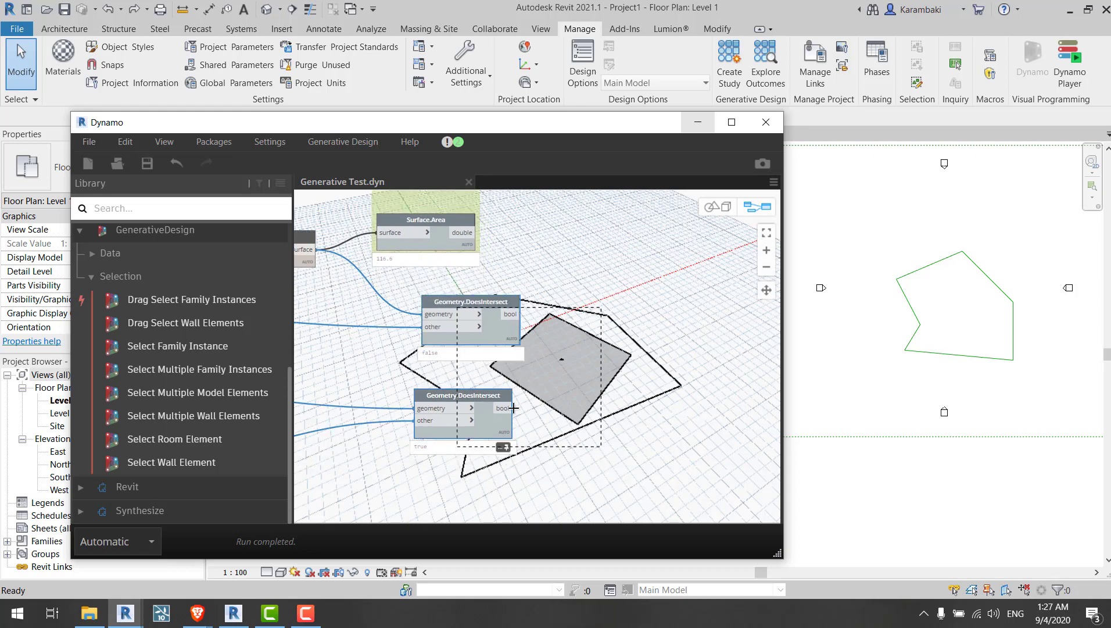
{"action": "left_click", "coordinate": [626, 358]}
{"action": "scroll", "coordinate": [536, 340], "scroll_direction": "up", "scroll_amount": 2}
{"action": "middle_click_drag", "start_coordinate": [536, 340], "coordinate": [513, 285]}
{"action": "left_click_drag", "start_coordinate": [457, 278], "coordinate": [449, 277]}
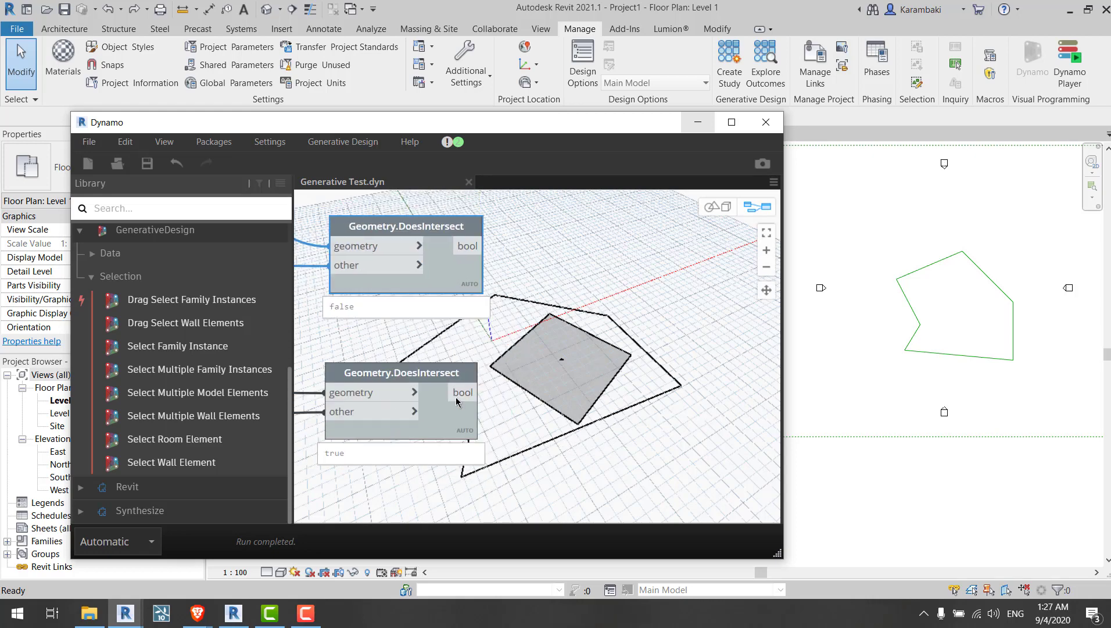
{"action": "left_click_drag", "start_coordinate": [450, 417], "coordinate": [460, 409]}
{"action": "middle_click_drag", "start_coordinate": [531, 328], "coordinate": [589, 307]}
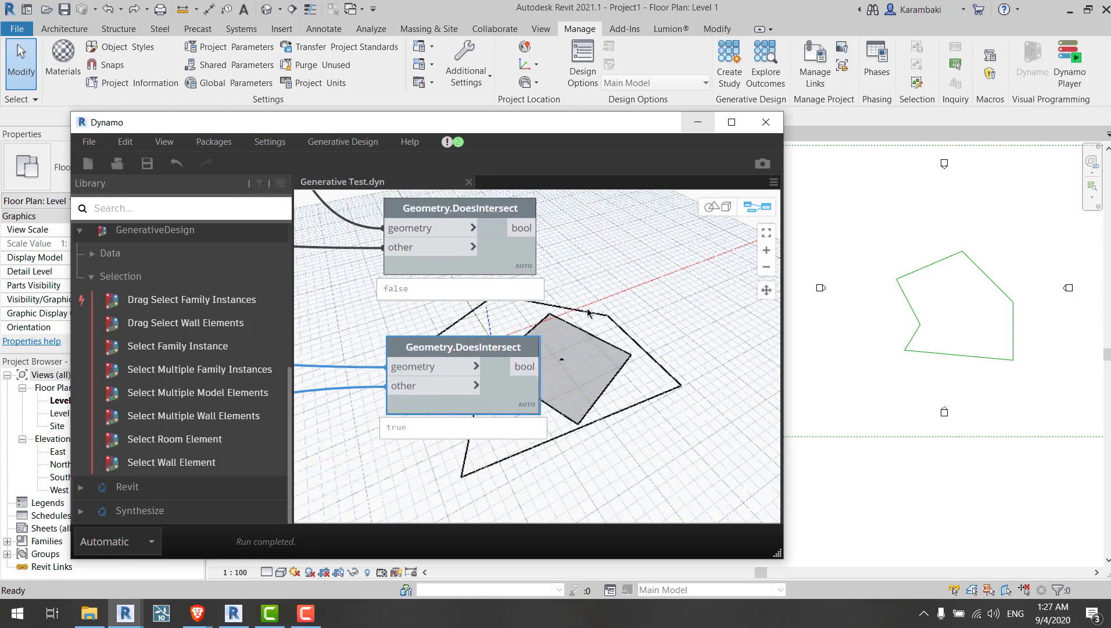
{"action": "scroll", "coordinate": [590, 306], "scroll_direction": "down", "scroll_amount": 2}
{"action": "left_click", "coordinate": [590, 306]}
{"action": "scroll", "coordinate": [544, 273], "scroll_direction": "up", "scroll_amount": 2}
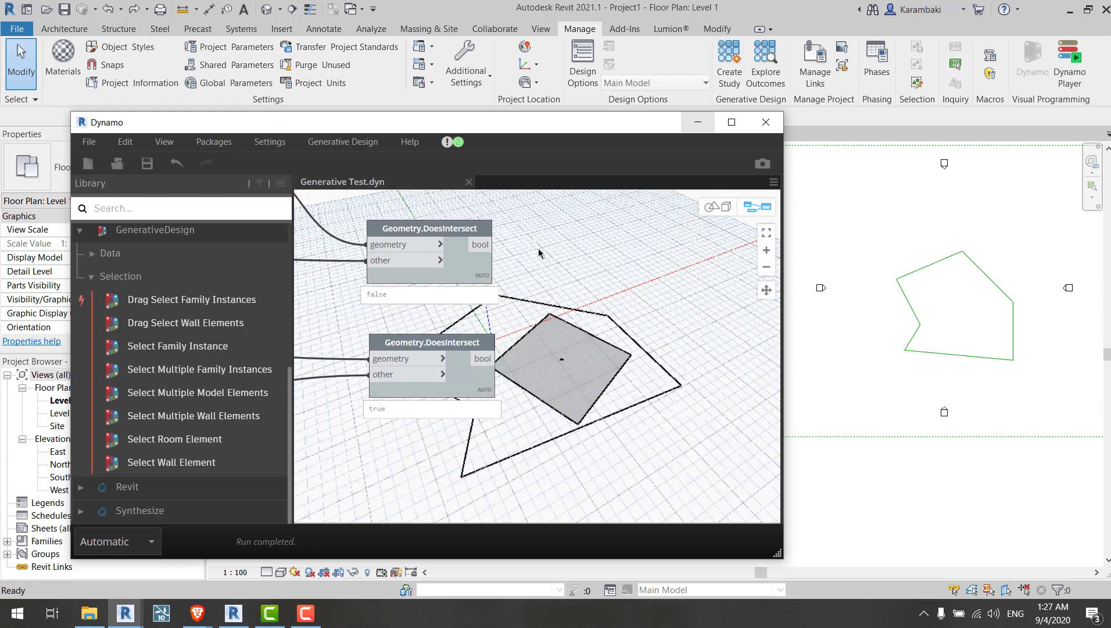
{"action": "middle_click_drag", "start_coordinate": [528, 256], "coordinate": [541, 297]}
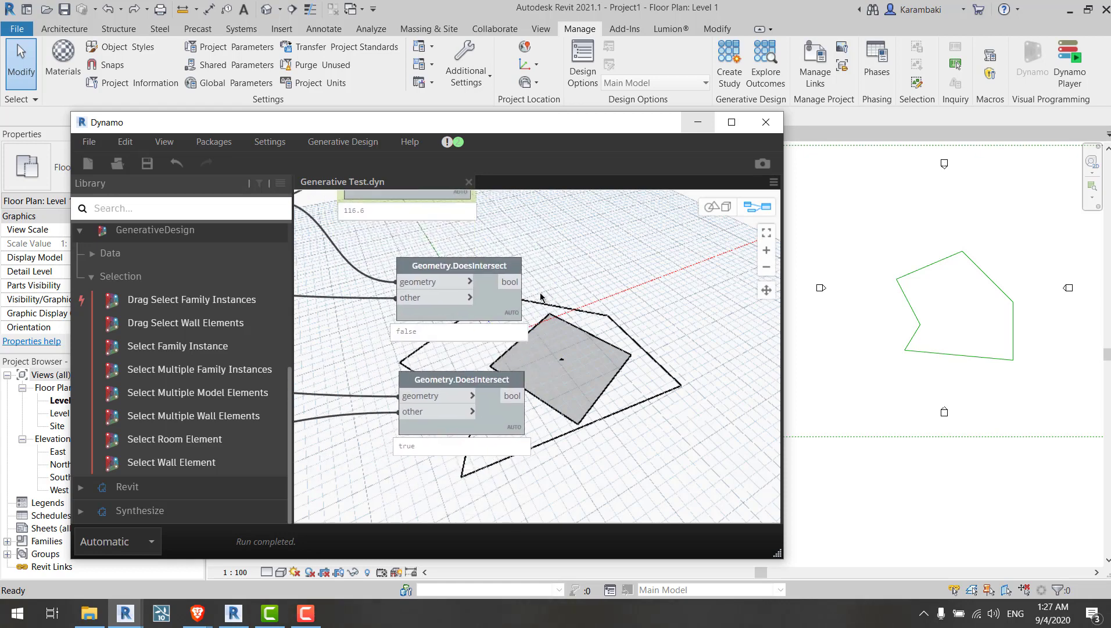
{"action": "left_click_drag", "start_coordinate": [505, 415], "coordinate": [495, 428]}
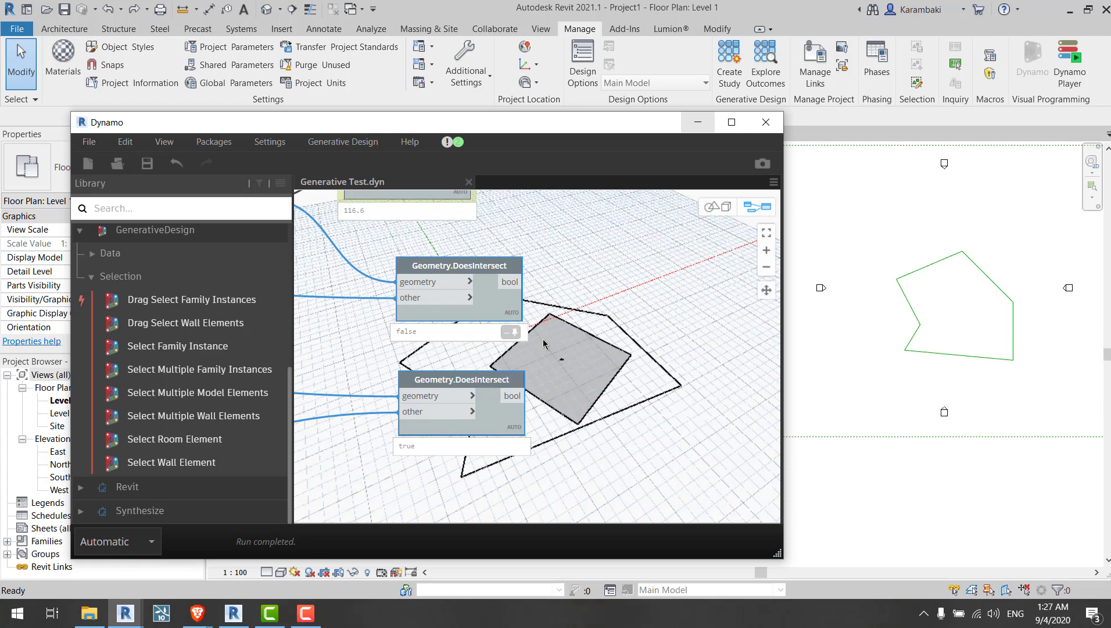
{"action": "middle_click_drag", "start_coordinate": [549, 335], "coordinate": [661, 335]}
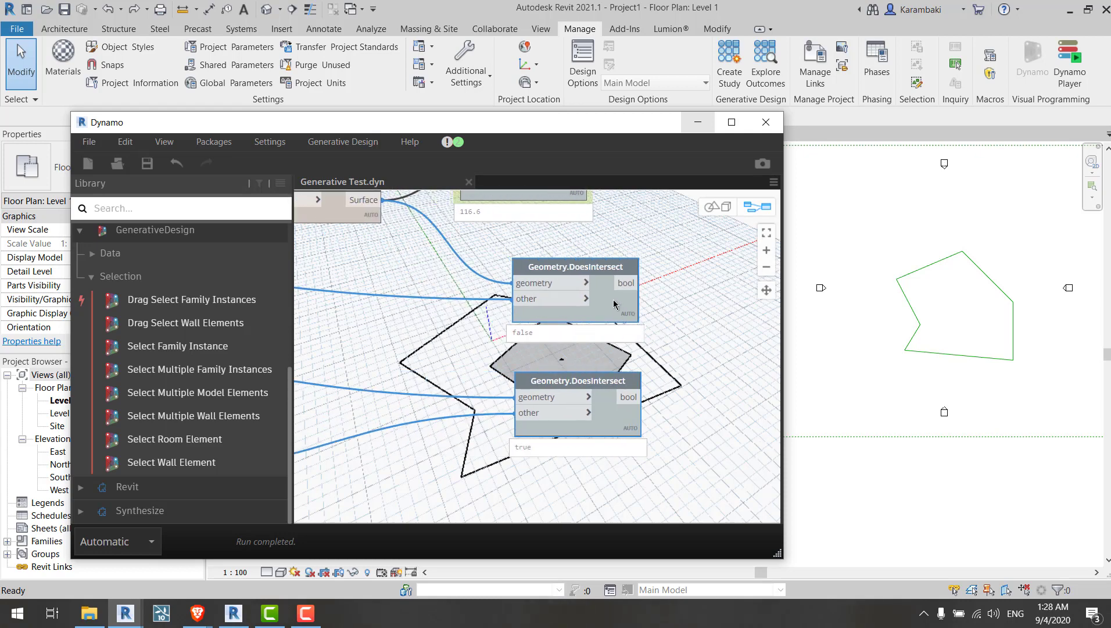
{"action": "left_click_drag", "start_coordinate": [564, 309], "coordinate": [397, 323]}
Step: Add a Python Script node from a library search for python and wire the two DoesIntersect results into IN[0] and IN[1]
{"action": "left_click", "coordinate": [208, 211]}
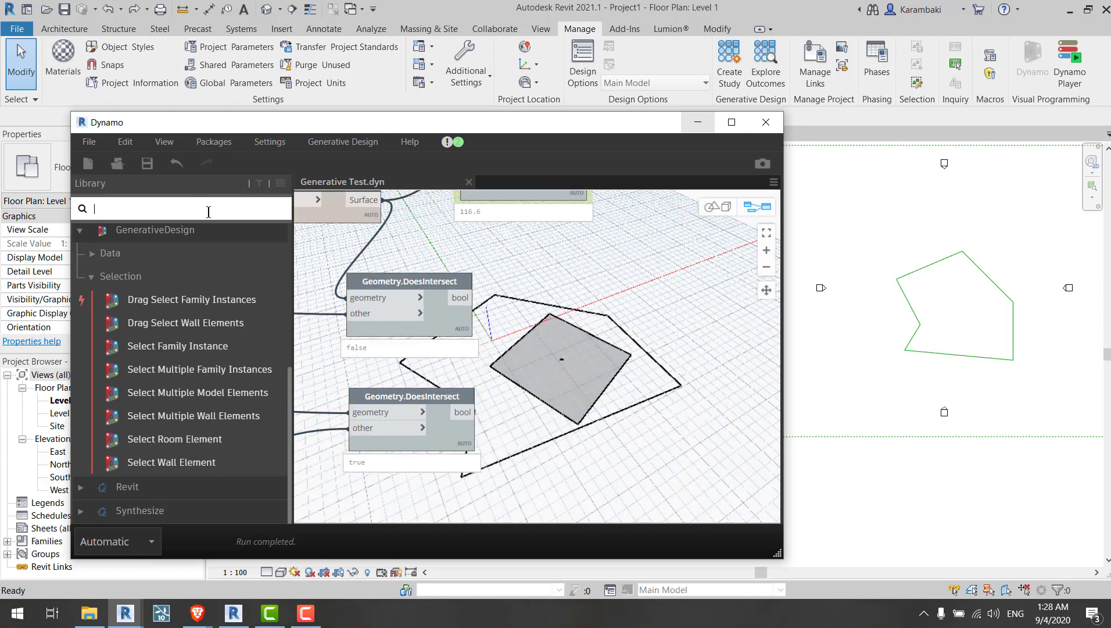
{"action": "type", "text": "python"}
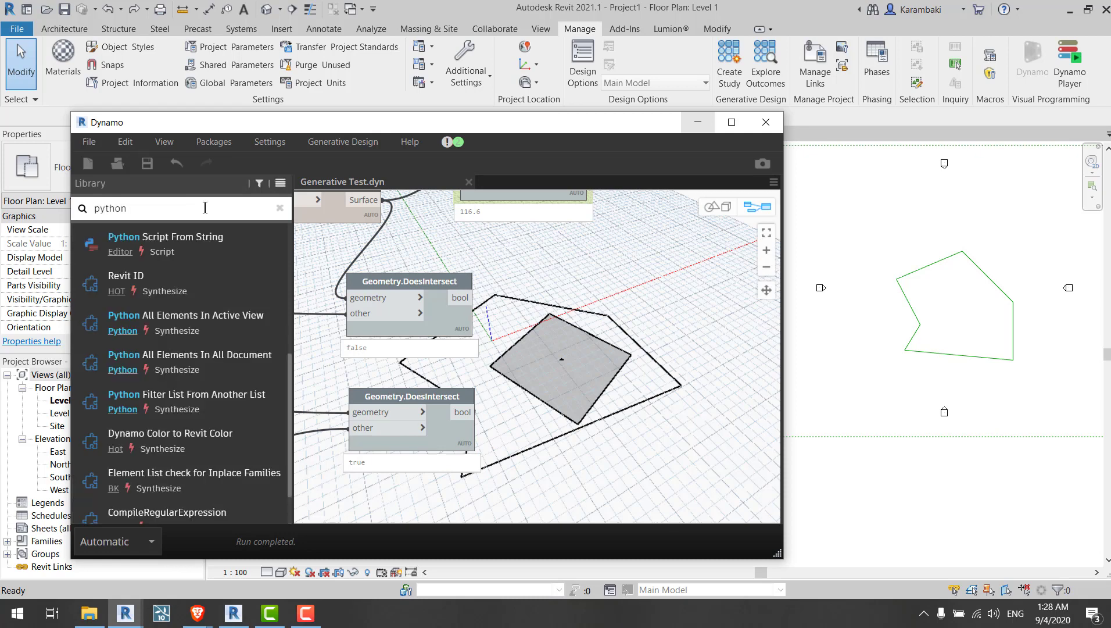
{"action": "left_click_drag", "start_coordinate": [522, 379], "coordinate": [627, 347]}
{"action": "left_click", "coordinate": [557, 370]}
{"action": "left_click", "coordinate": [603, 363]}
{"action": "left_click", "coordinate": [467, 298]}
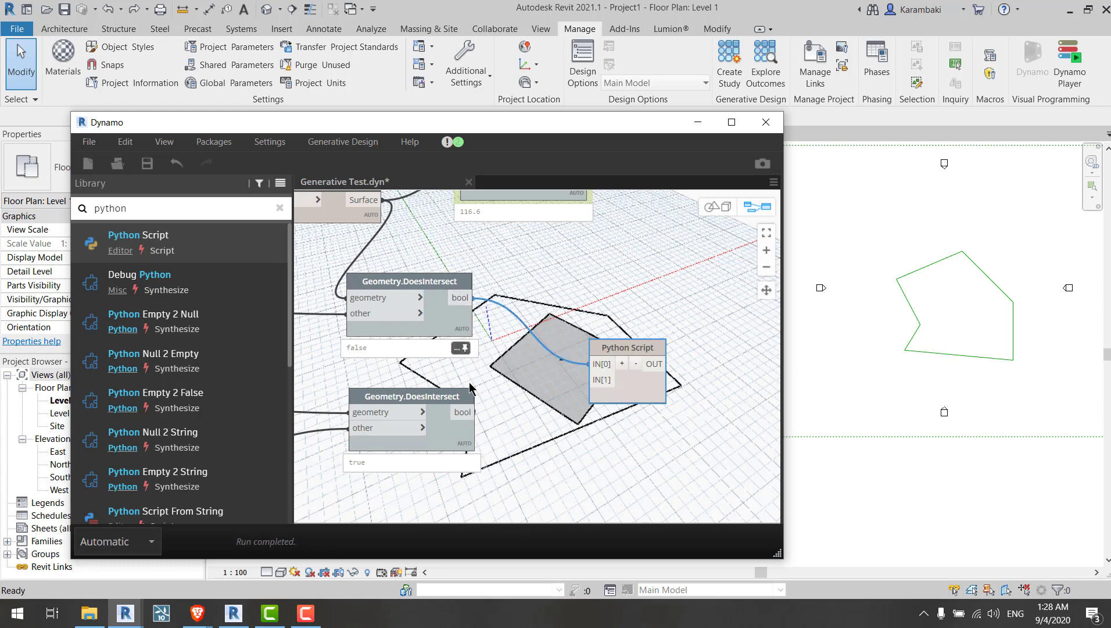
{"action": "left_click", "coordinate": [463, 415]}
{"action": "left_click", "coordinate": [601, 379]}
Step: Reposition the DoesIntersect and Python Script nodes closer together on the canvas
{"action": "middle_click_drag", "start_coordinate": [484, 378], "coordinate": [539, 348]}
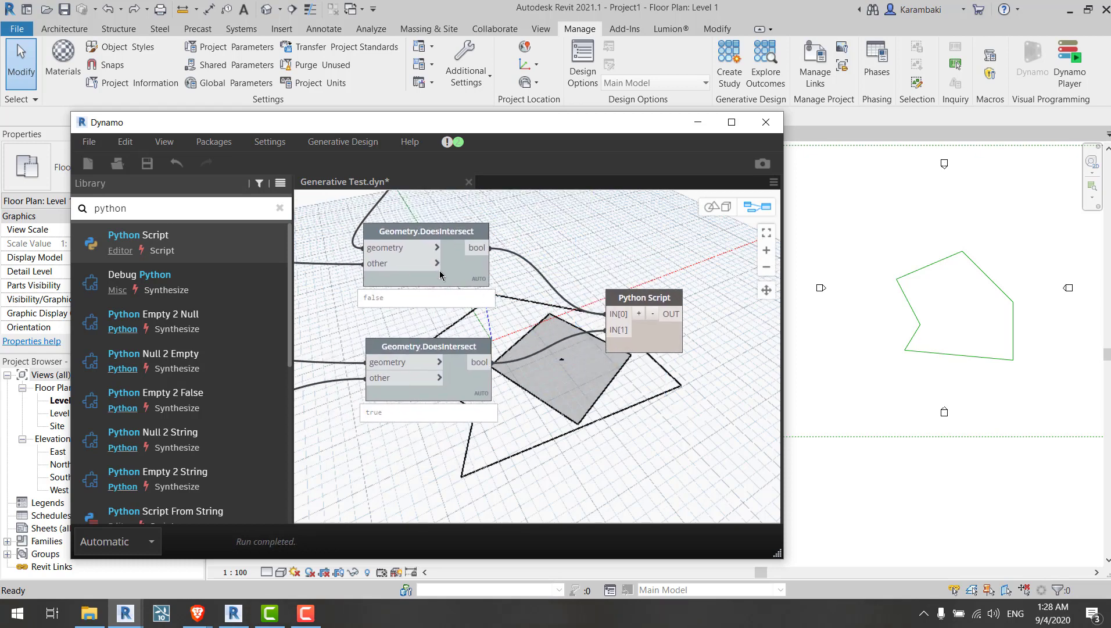
{"action": "left_click_drag", "start_coordinate": [449, 272], "coordinate": [477, 271]}
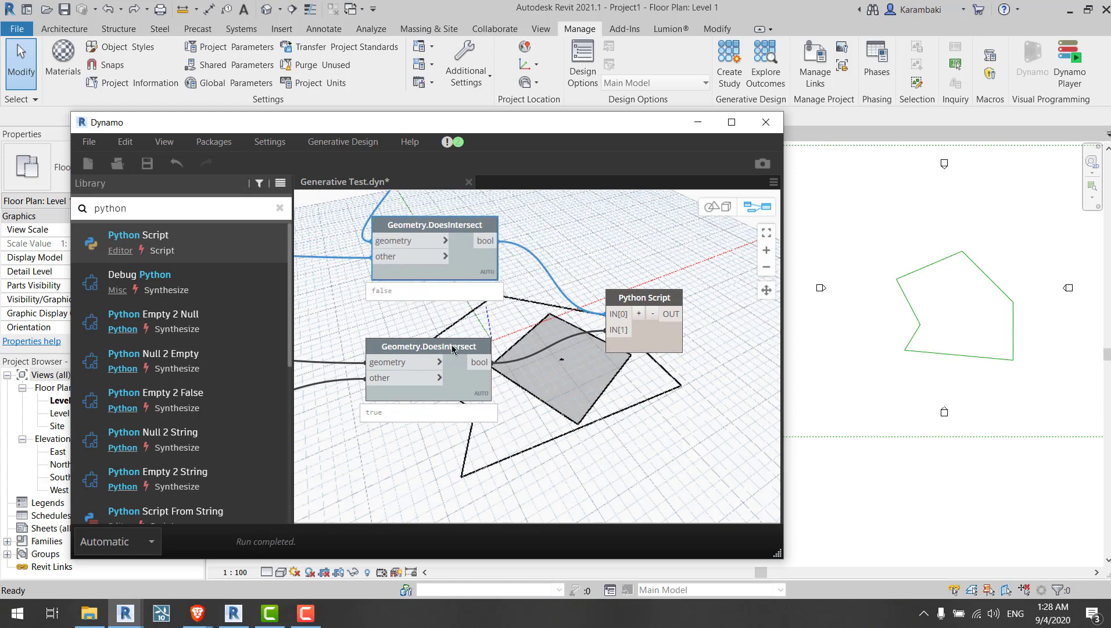
{"action": "mouse_move", "coordinate": [452, 349]}
{"action": "left_mouse_down"}
{"action": "mouse_move", "coordinate": [459, 337]}
{"action": "mouse_move", "coordinate": [459, 347]}
{"action": "left_mouse_up"}
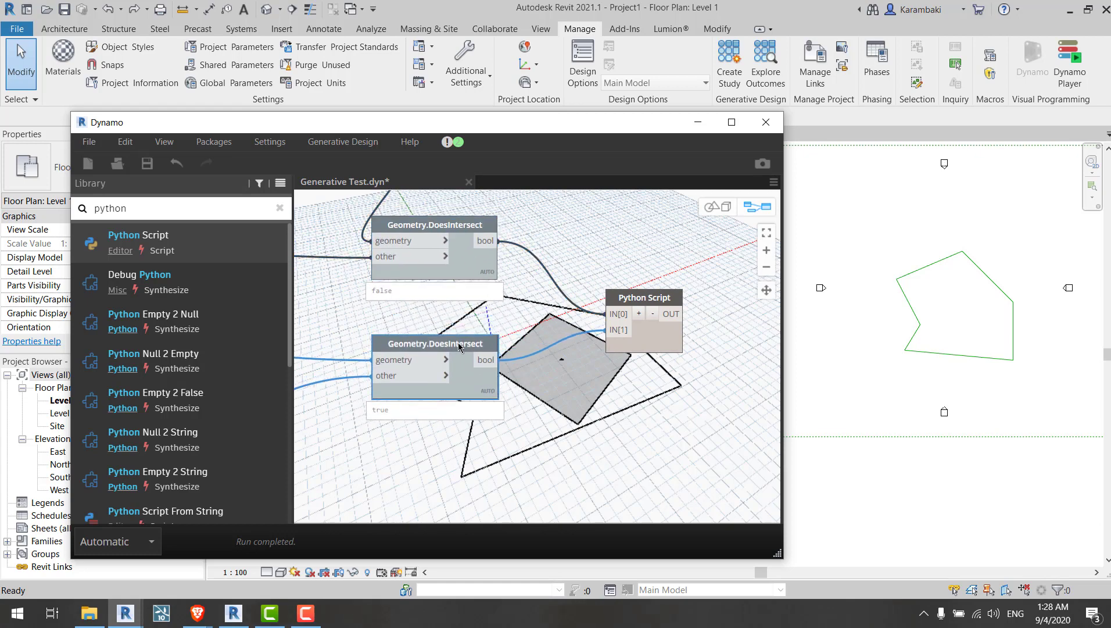
{"action": "middle_click_drag", "start_coordinate": [538, 308], "coordinate": [554, 352]}
{"action": "left_click", "coordinate": [563, 364]}
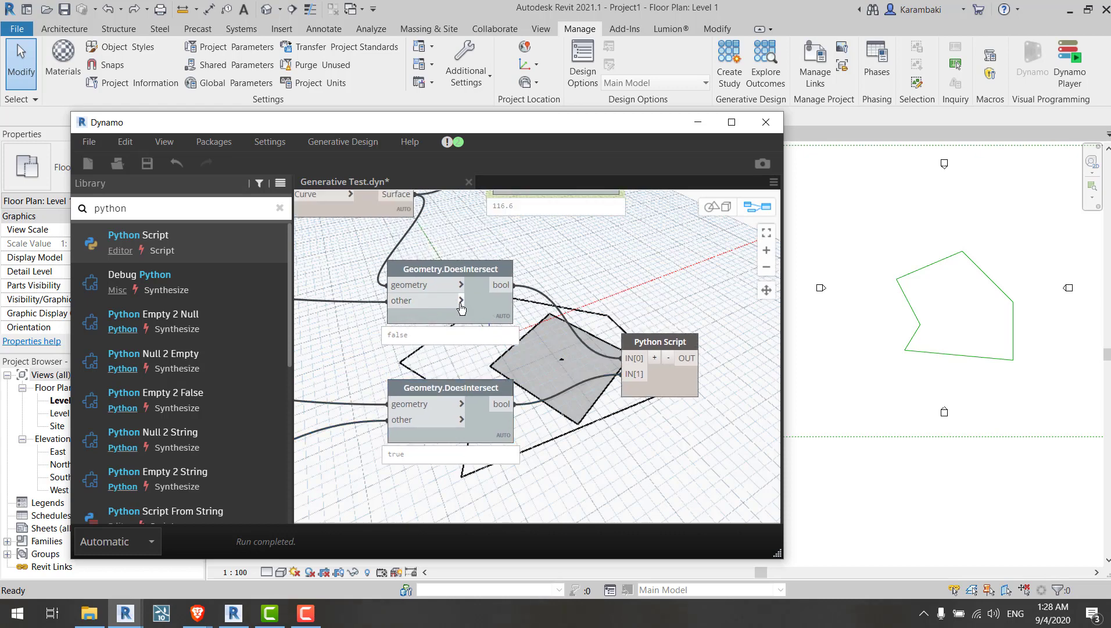
{"action": "mouse_move", "coordinate": [486, 315]}
{"action": "left_mouse_down"}
{"action": "mouse_move", "coordinate": [510, 301]}
{"action": "mouse_move", "coordinate": [498, 302]}
{"action": "left_mouse_up"}
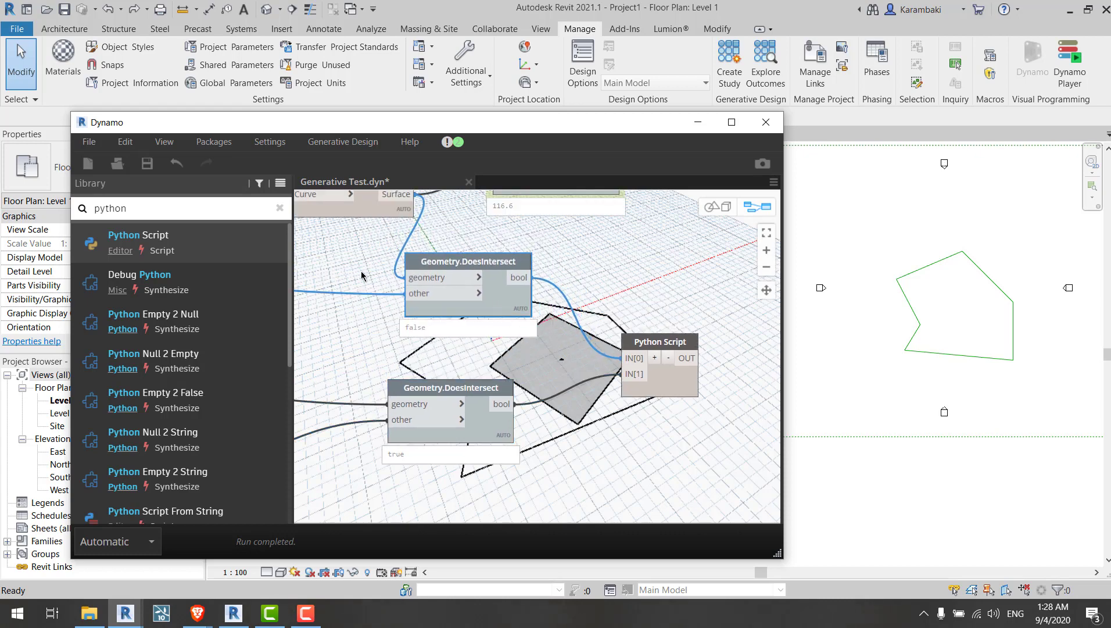
{"action": "middle_click_drag", "start_coordinate": [359, 271], "coordinate": [373, 283]}
{"action": "mouse_move", "coordinate": [510, 313]}
{"action": "left_mouse_down"}
{"action": "mouse_move", "coordinate": [549, 321]}
{"action": "mouse_move", "coordinate": [529, 324]}
{"action": "left_mouse_up"}
{"action": "middle_click_drag", "start_coordinate": [608, 364], "coordinate": [525, 313]}
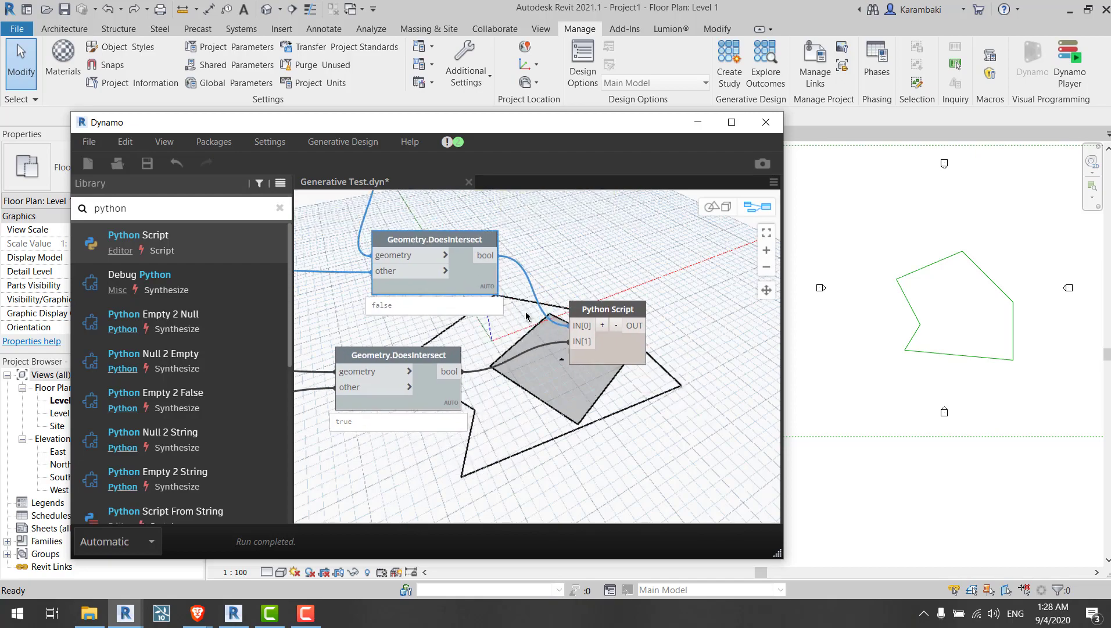
Step: Switch between graph and background 3D preview navigation to inspect the rectangle and polygon geometry
{"action": "key", "text": "ctrl+b"}
{"action": "scroll", "coordinate": [589, 381], "scroll_direction": "up", "scroll_amount": 5}
{"action": "middle_click_drag", "start_coordinate": [590, 381], "coordinate": [578, 332]}
{"action": "key", "text": "ctrl+b"}
{"action": "left_click_drag", "start_coordinate": [429, 388], "coordinate": [452, 387]}
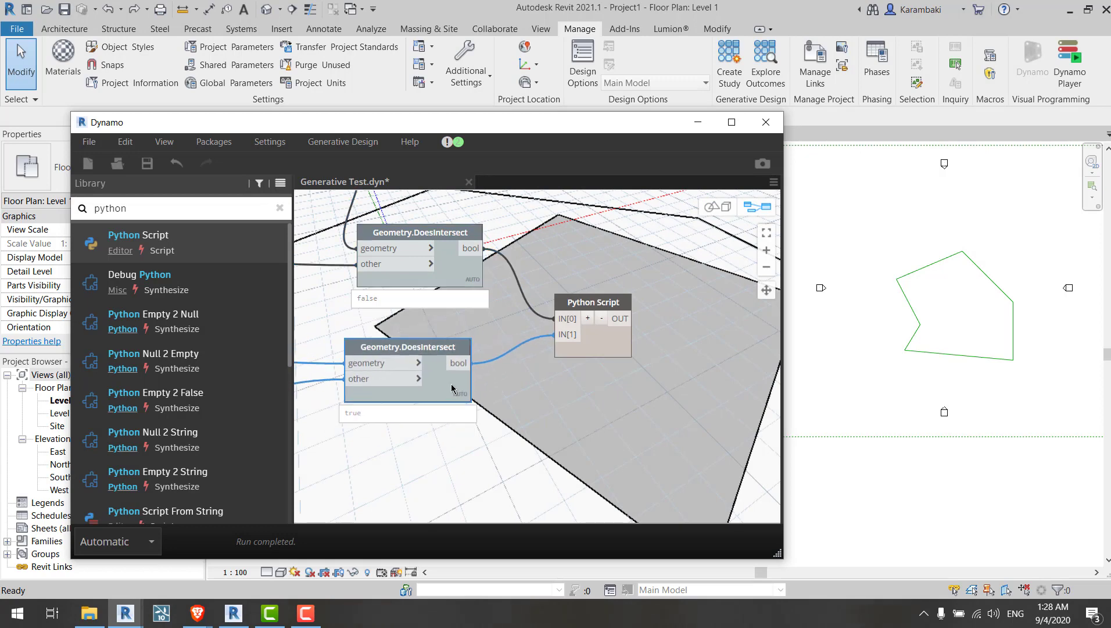
{"action": "key", "text": "ctrl+b"}
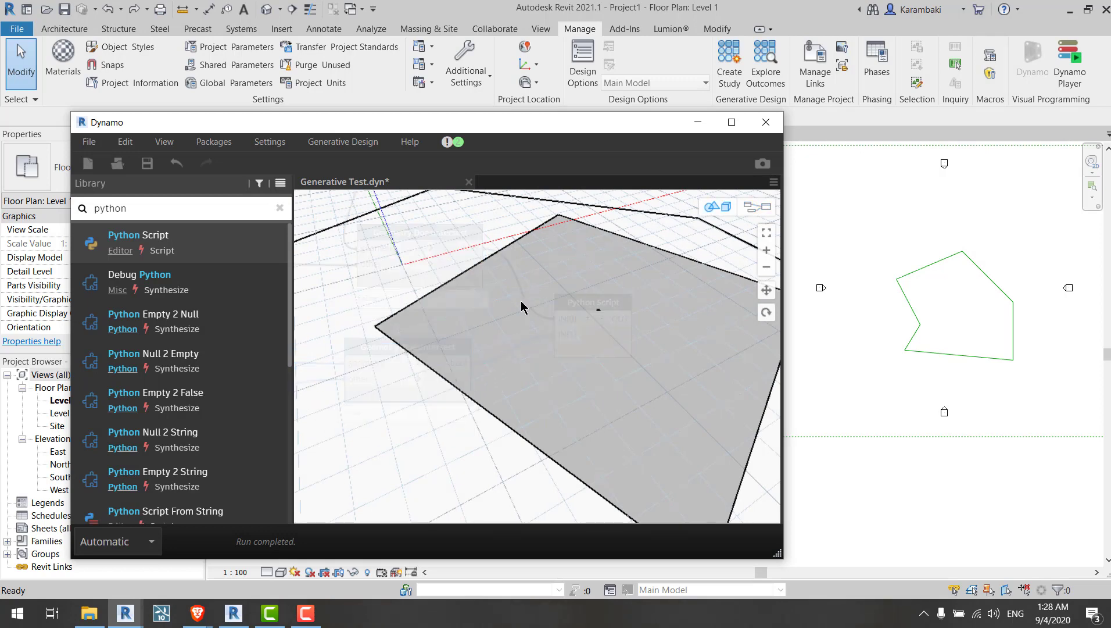
{"action": "scroll", "coordinate": [540, 314], "scroll_direction": "down", "scroll_amount": 4}
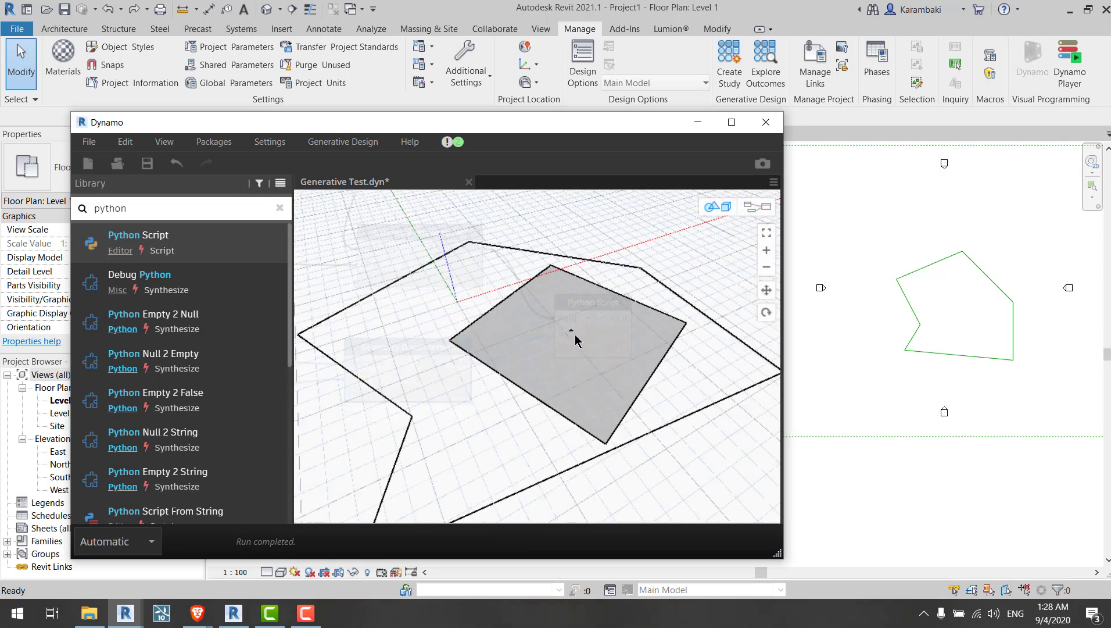
{"action": "key", "text": "ctrl+b"}
{"action": "key", "text": "ctrl+b"}
{"action": "scroll", "coordinate": [640, 341], "scroll_direction": "up", "scroll_amount": 5}
{"action": "middle_click_drag", "start_coordinate": [640, 341], "coordinate": [552, 375]}
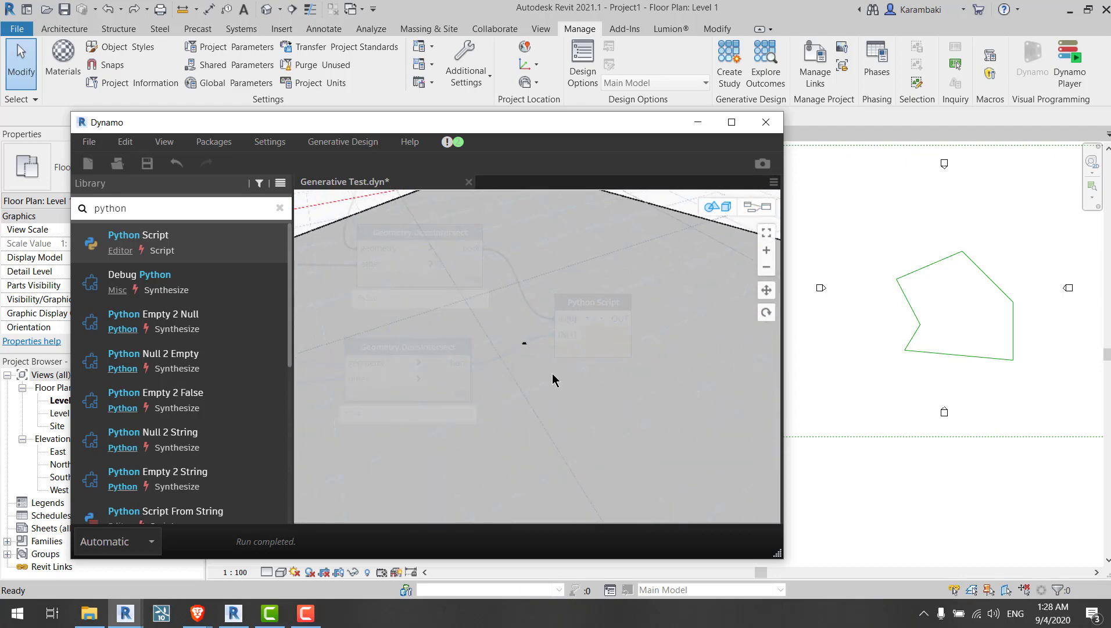
{"action": "scroll", "coordinate": [553, 359], "scroll_direction": "down", "scroll_amount": 5}
{"action": "key", "text": "ctrl+b"}
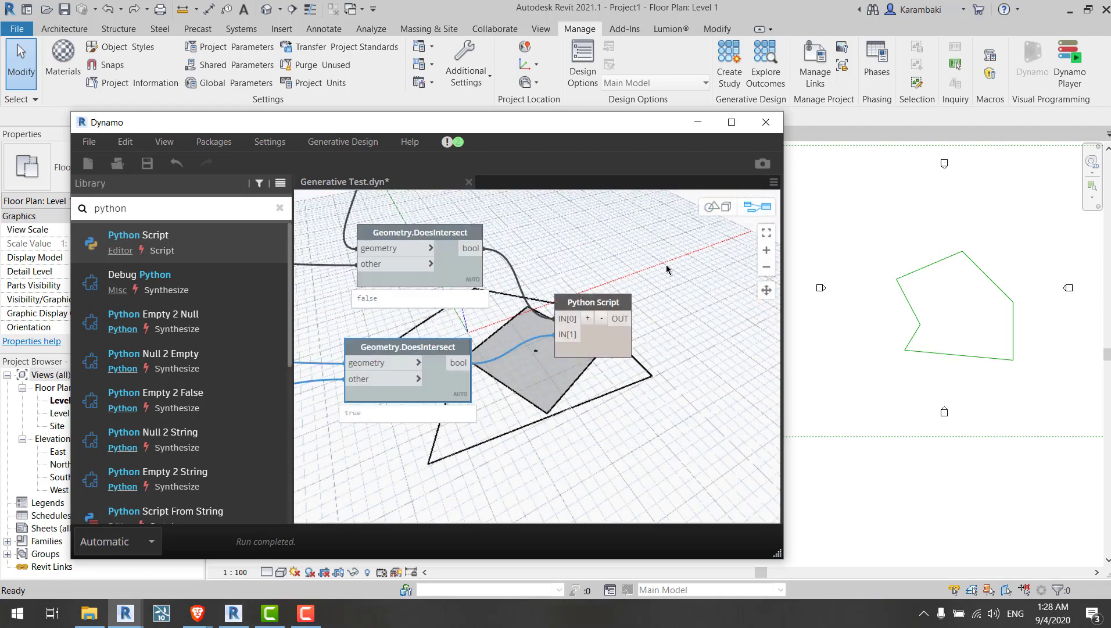
{"action": "scroll", "coordinate": [667, 267], "scroll_direction": "down", "scroll_amount": 5}
{"action": "scroll", "coordinate": [500, 262], "scroll_direction": "up", "scroll_amount": 3}
{"action": "middle_click_drag", "start_coordinate": [486, 218], "coordinate": [578, 251]}
{"action": "middle_click_drag", "start_coordinate": [465, 408], "coordinate": [575, 364]}
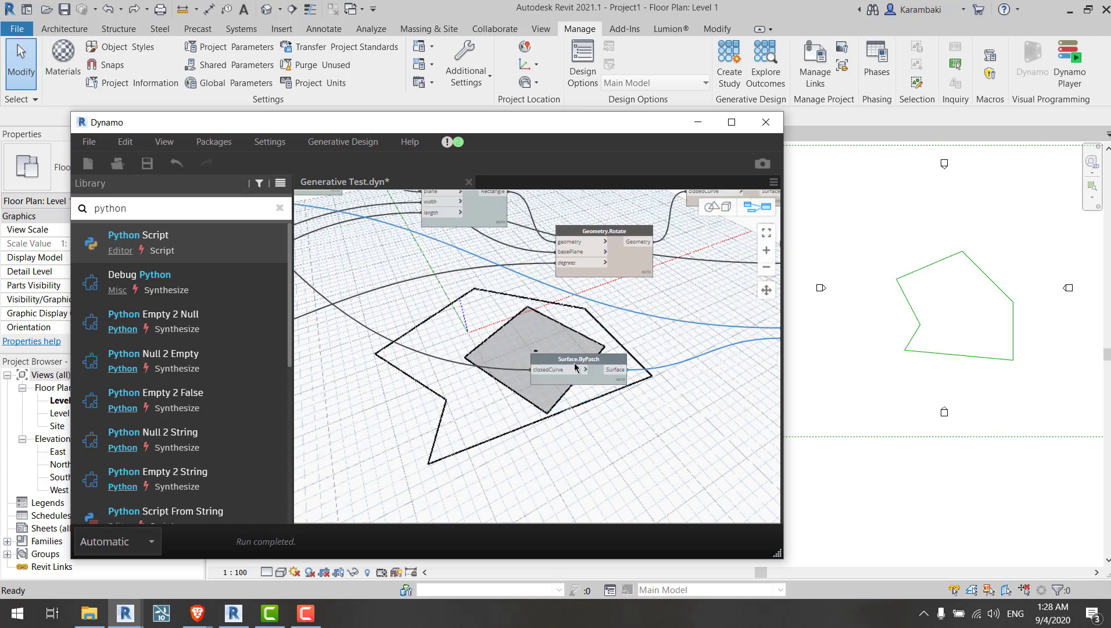
{"action": "left_click", "coordinate": [587, 351]}
{"action": "left_click", "coordinate": [587, 357]}
{"action": "right_click", "coordinate": [467, 300]}
{"action": "left_click", "coordinate": [493, 354]}
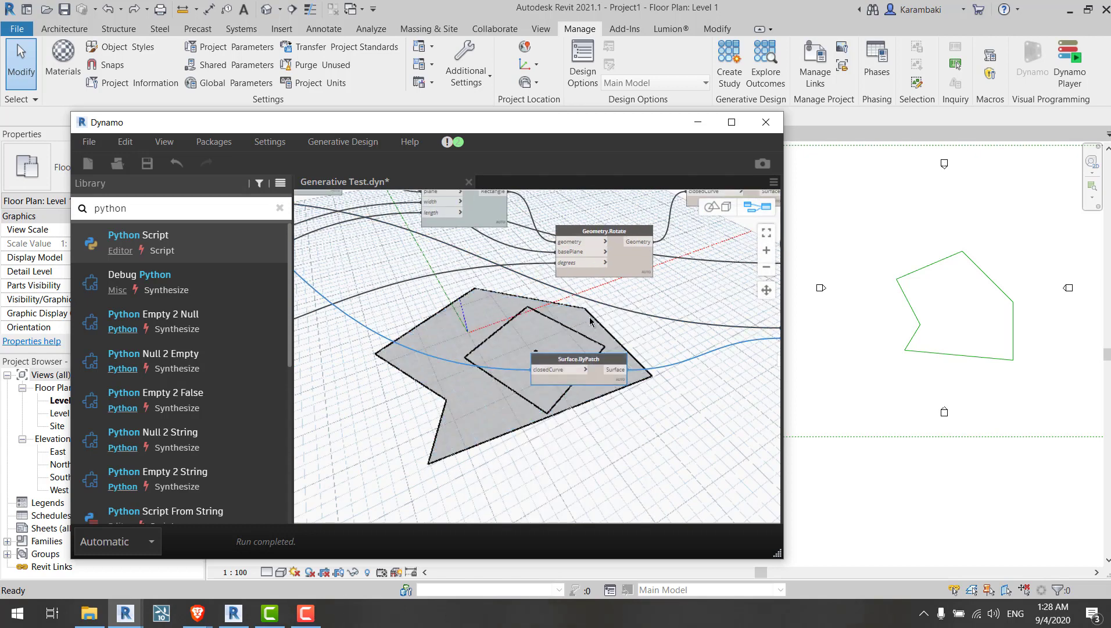
{"action": "left_click_drag", "start_coordinate": [604, 320], "coordinate": [480, 399]}
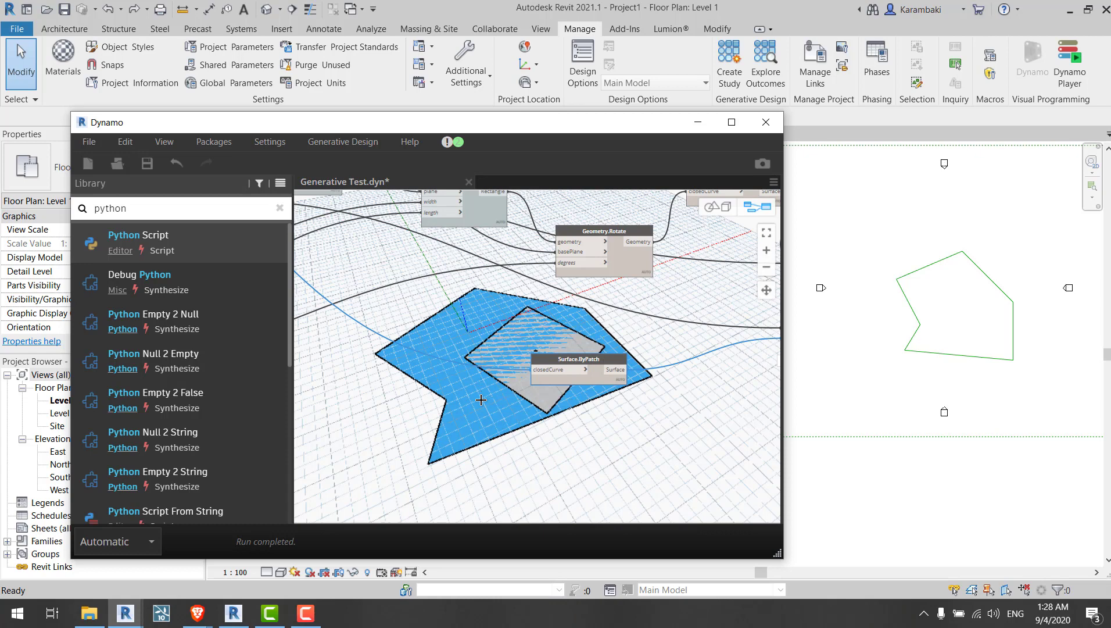
{"action": "right_click", "coordinate": [453, 291]}
{"action": "left_click", "coordinate": [485, 350]}
{"action": "middle_click_drag", "start_coordinate": [699, 338], "coordinate": [355, 301]}
{"action": "left_click", "coordinate": [440, 339]}
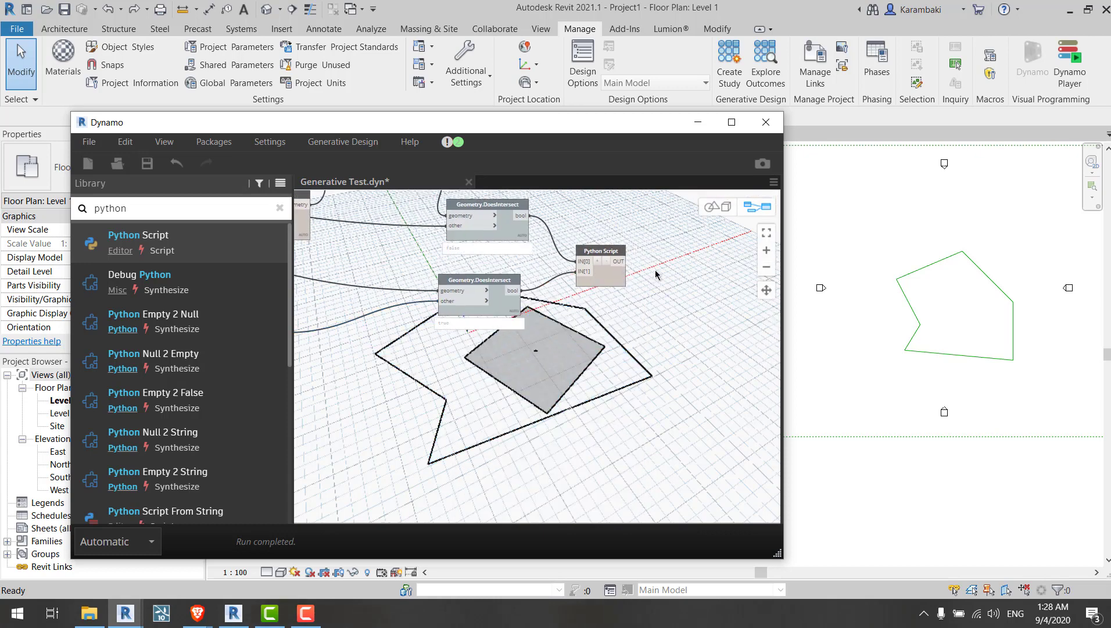
Step: Edit the Python Script code to assign IN[0] to inputone and IN[1] to inputtwo, and save the changes
{"action": "scroll", "coordinate": [656, 275], "scroll_direction": "up", "scroll_amount": 3}
{"action": "right_click", "coordinate": [585, 283]}
{"action": "left_click", "coordinate": [493, 318]}
{"action": "middle_click_drag", "start_coordinate": [494, 318], "coordinate": [518, 383]}
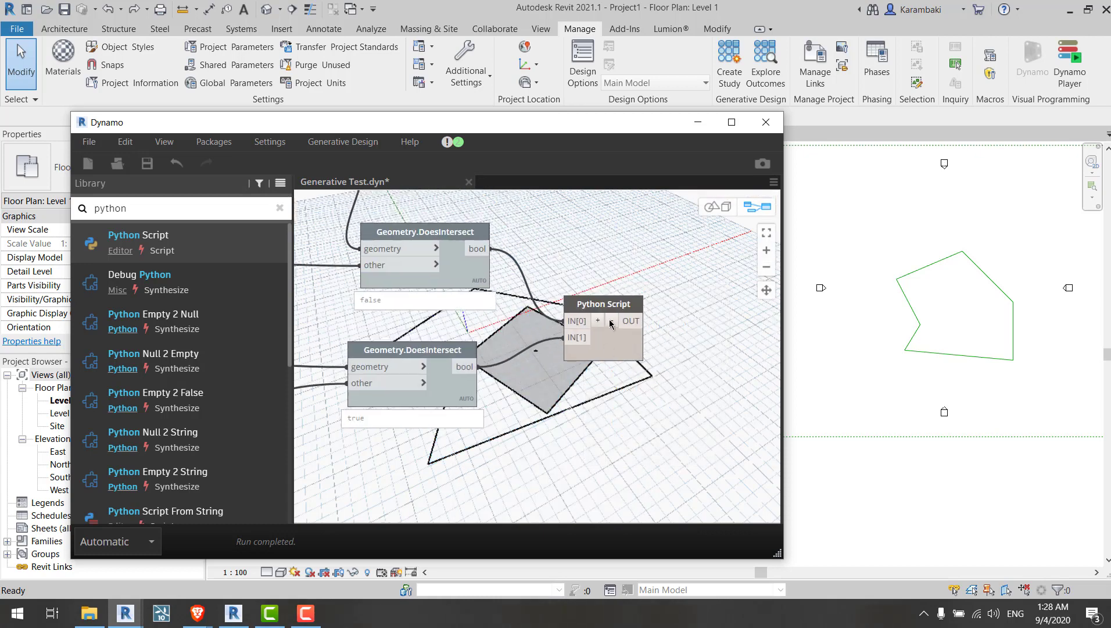
{"action": "left_click_drag", "start_coordinate": [612, 324], "coordinate": [609, 300]}
{"action": "scroll", "coordinate": [582, 346], "scroll_direction": "up", "scroll_amount": 1}
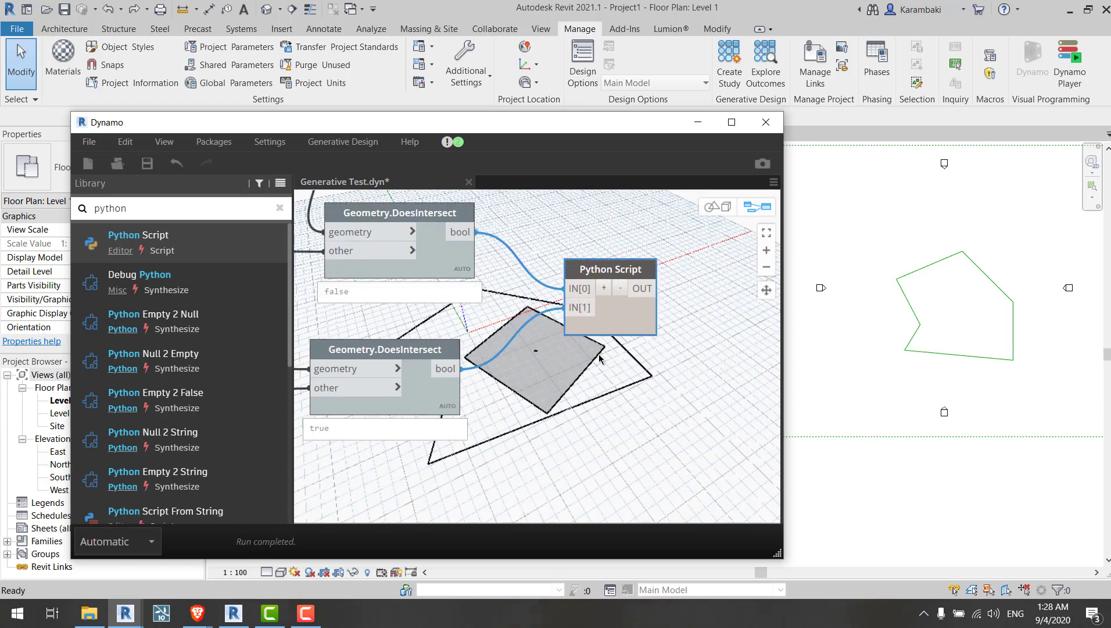
{"action": "right_click", "coordinate": [619, 310]}
{"action": "left_click", "coordinate": [658, 486]}
{"action": "left_click_drag", "start_coordinate": [323, 183], "coordinate": [752, 167]}
{"action": "left_click", "coordinate": [709, 261]}
{"action": "key", "text": "Return"}
{"action": "type", "text": "in"}
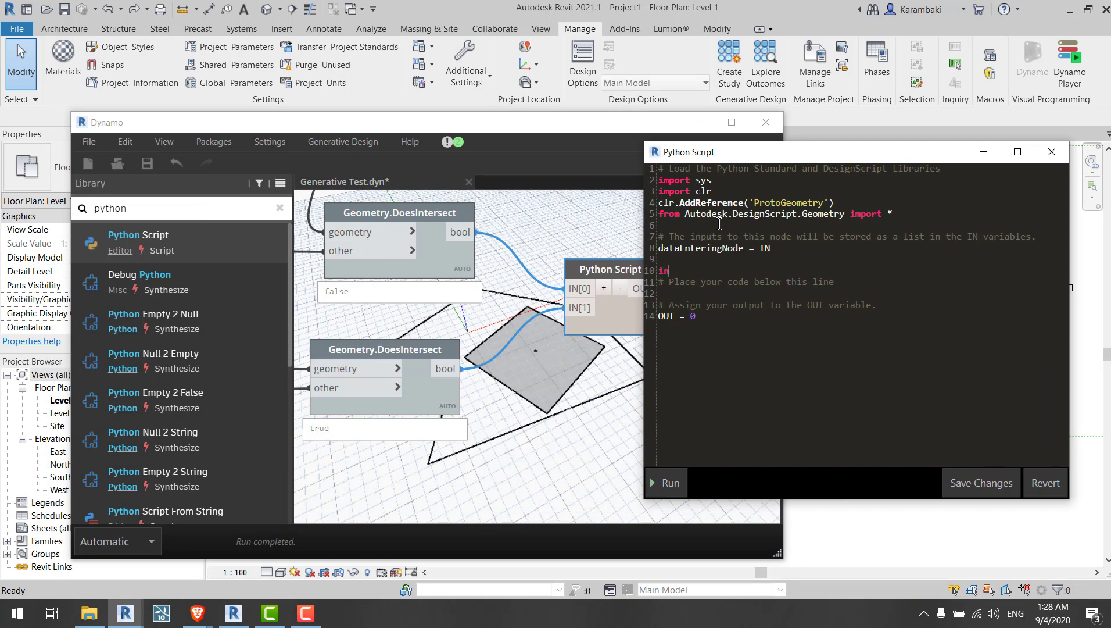
{"action": "type", "text": "put1 = IN"}
{"action": "key", "text": "BackSpace"}
{"action": "type", "text": "one"}
{"action": "key", "text": "Return"}
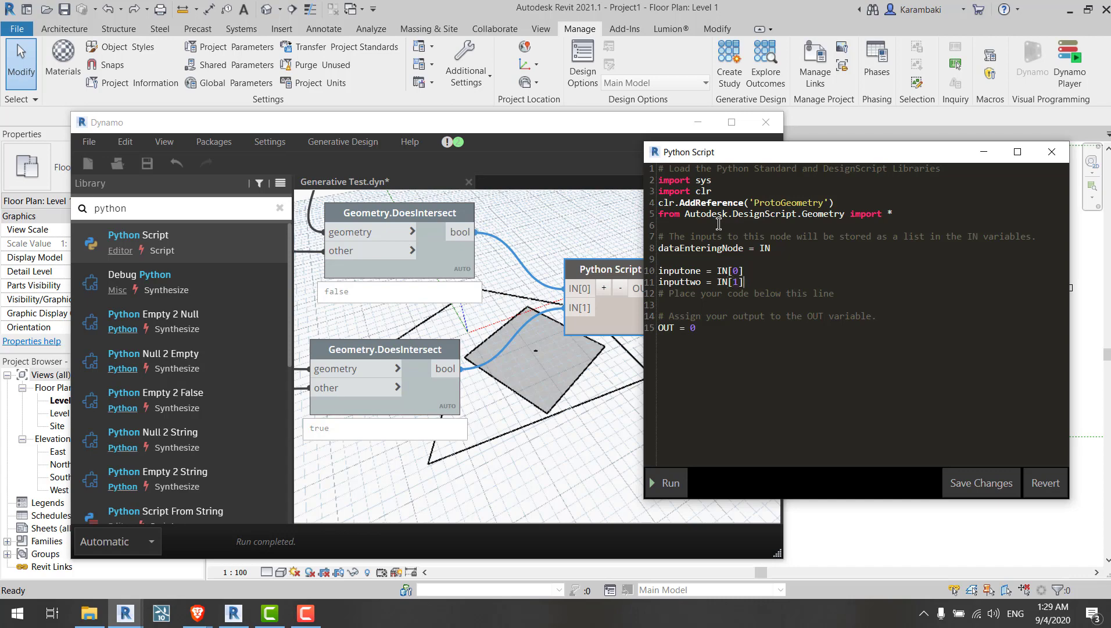
{"action": "double_click", "coordinate": [735, 282]}
{"action": "left_click", "coordinate": [982, 483]}
Step: Open the Python Script node's code and add: if inputone == False and inputtwo == True: OUT = 1, else: OUT = 0
{"action": "scroll", "coordinate": [559, 246], "scroll_direction": "up", "scroll_amount": 6}
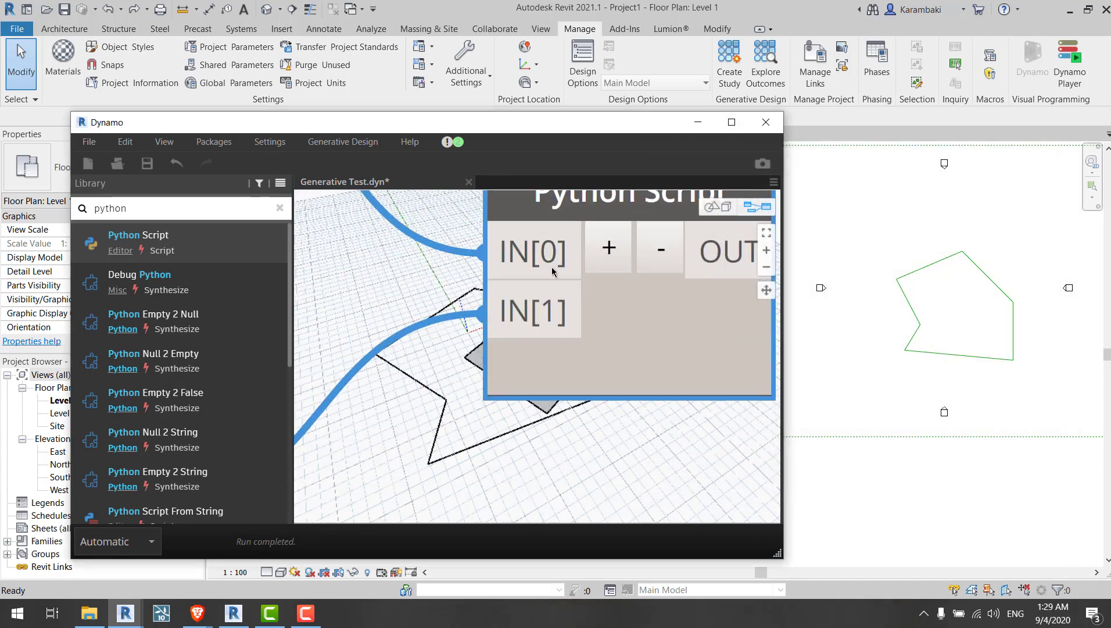
{"action": "scroll", "coordinate": [550, 315], "scroll_direction": "down", "scroll_amount": 6}
{"action": "right_click", "coordinate": [583, 329]}
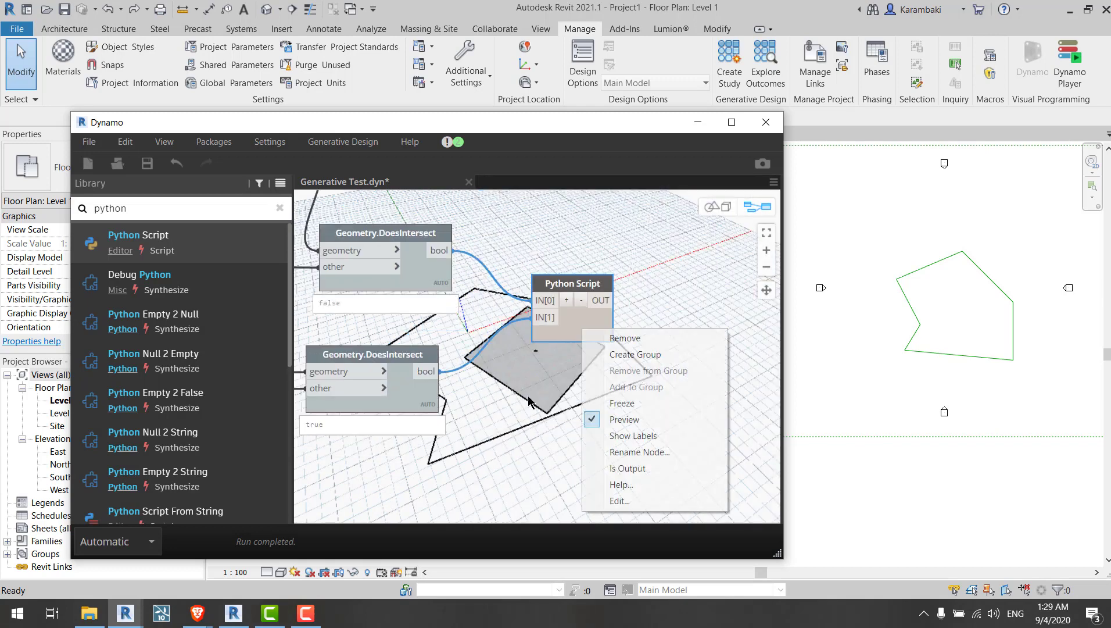
{"action": "left_click", "coordinate": [620, 501]}
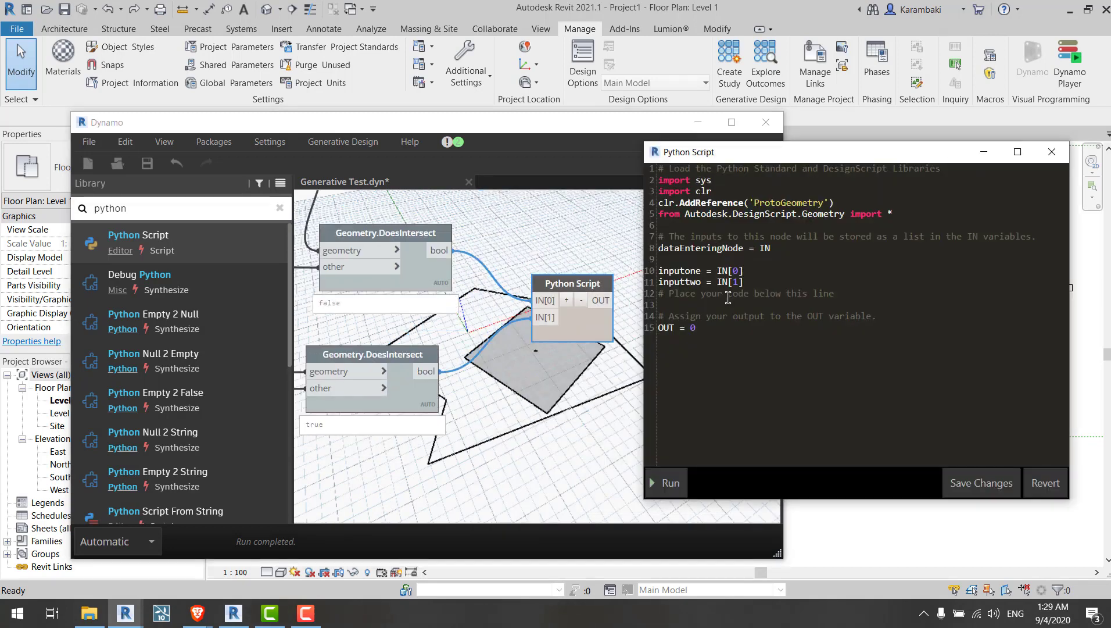
{"action": "left_click", "coordinate": [808, 282]}
{"action": "key", "text": "Return"}
{"action": "key", "text": "Return"}
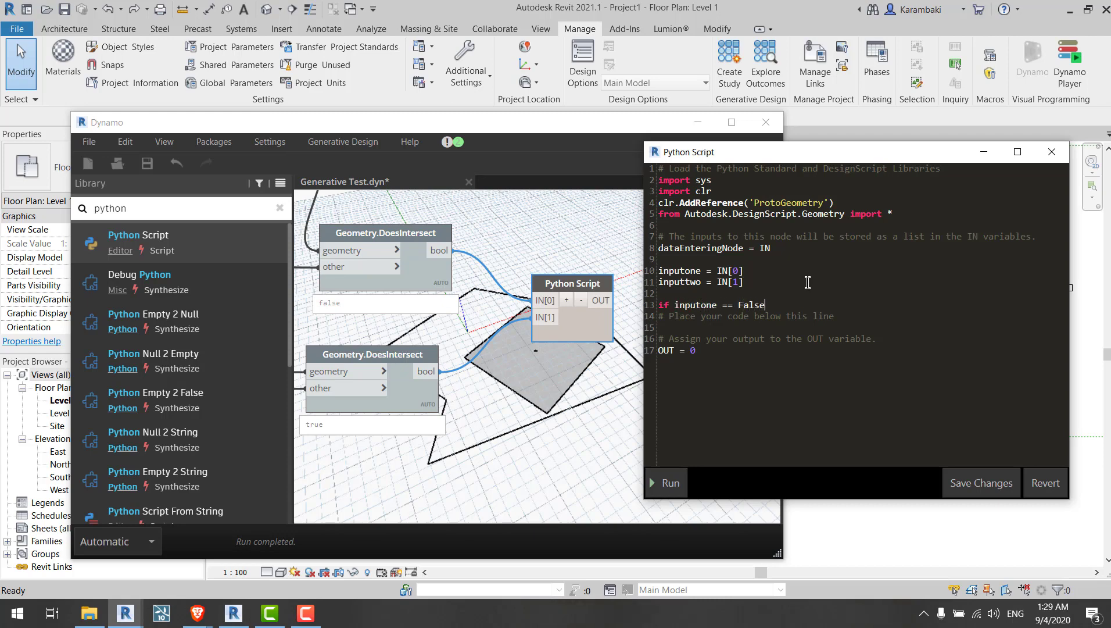
{"action": "type", "text": "if inputone == False and inputtwo == True:"}
{"action": "key", "text": "Return"}
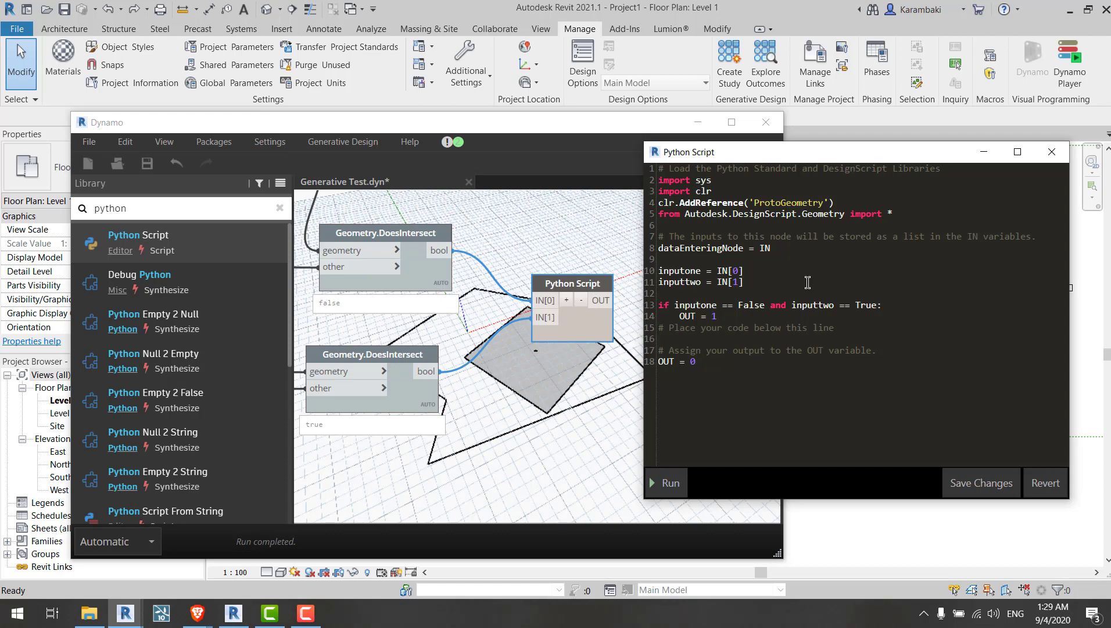
{"action": "key", "text": "Return"}
{"action": "type", "text": "else"}
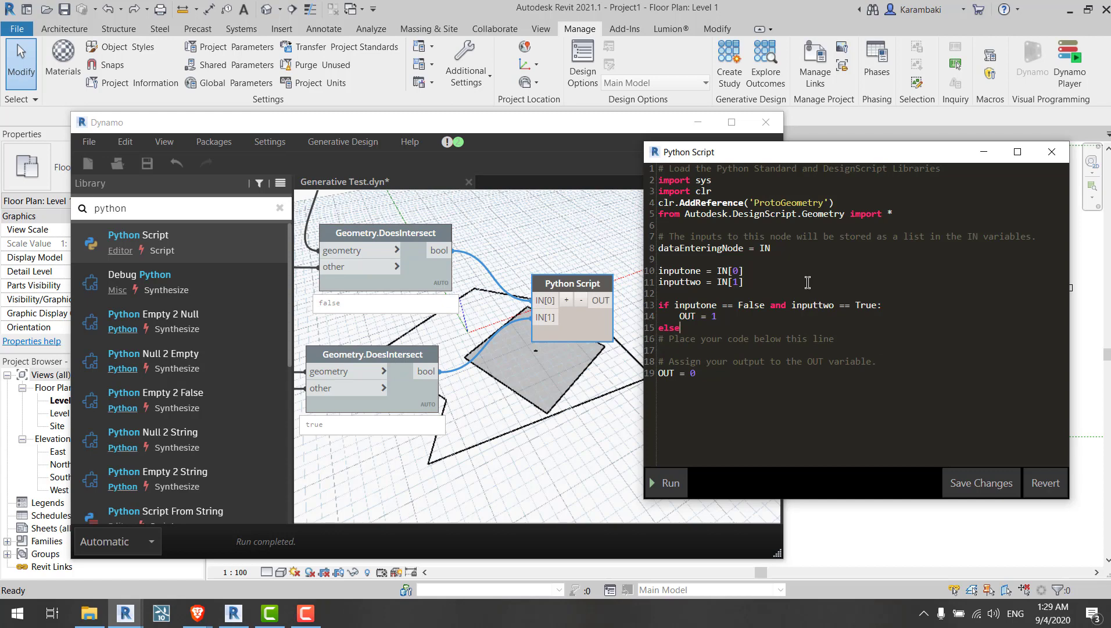
{"action": "type", "text": ":"}
{"action": "key", "text": "Return"}
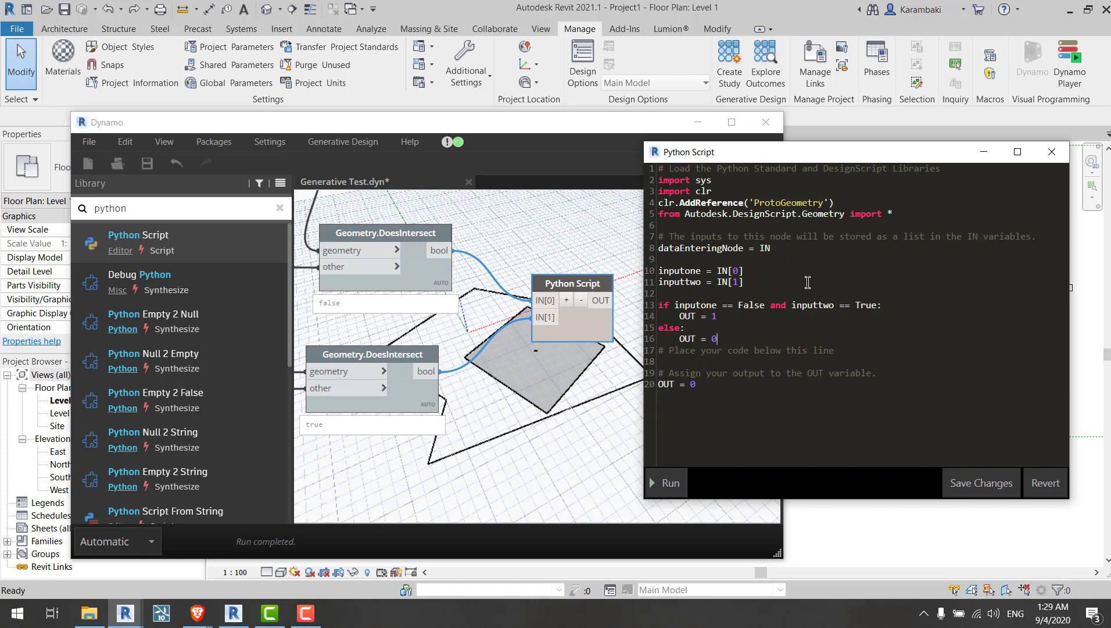
Step: Delete the leftover placeholder comments and the default OUT = 0 line at the end of the script
{"action": "left_click_drag", "start_coordinate": [722, 385], "coordinate": [656, 366]}
{"action": "key", "text": "BackSpace"}
{"action": "key", "text": "BackSpace"}
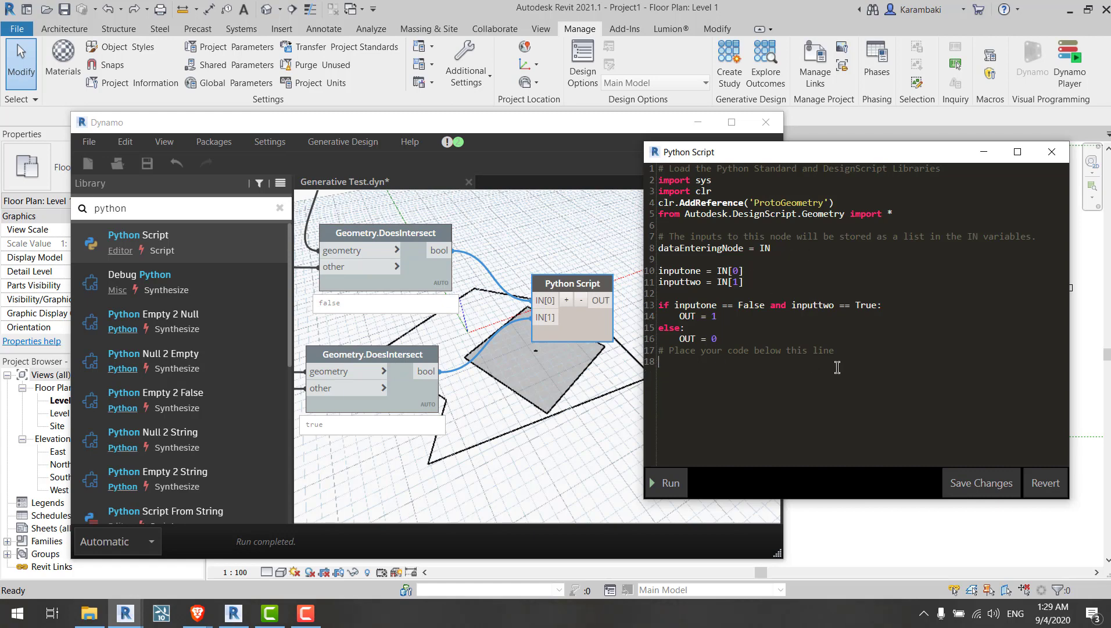
{"action": "left_click_drag", "start_coordinate": [803, 368], "coordinate": [654, 365]}
{"action": "key", "text": "BackSpace"}
{"action": "key", "text": "BackSpace"}
{"action": "key", "text": "BackSpace"}
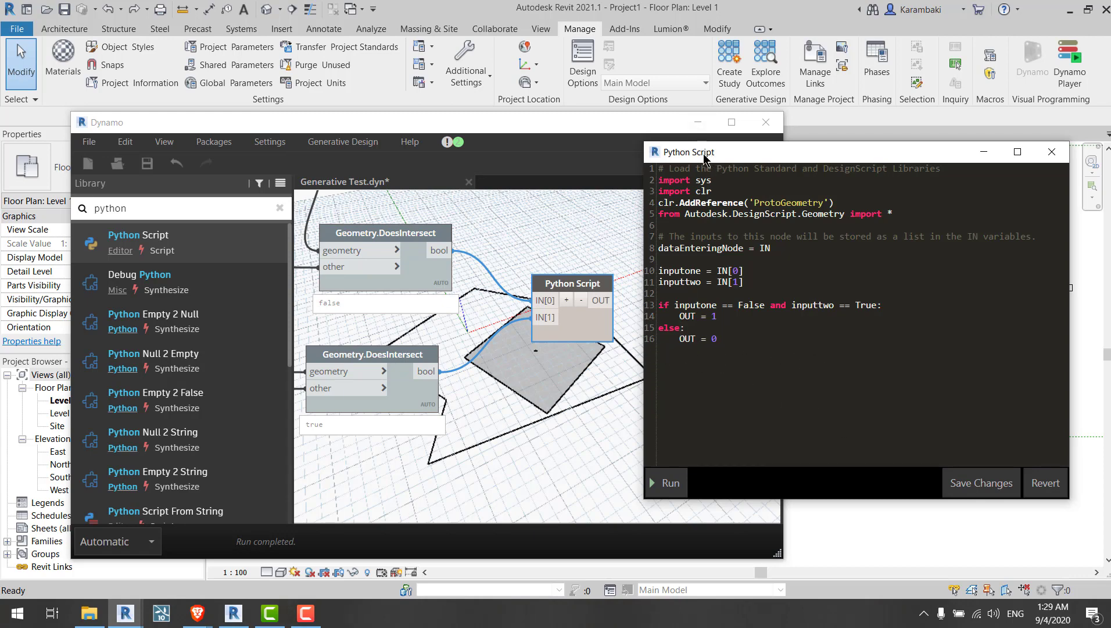
Step: Save the changes to the Python Script code
{"action": "left_click_drag", "start_coordinate": [715, 157], "coordinate": [673, 157]}
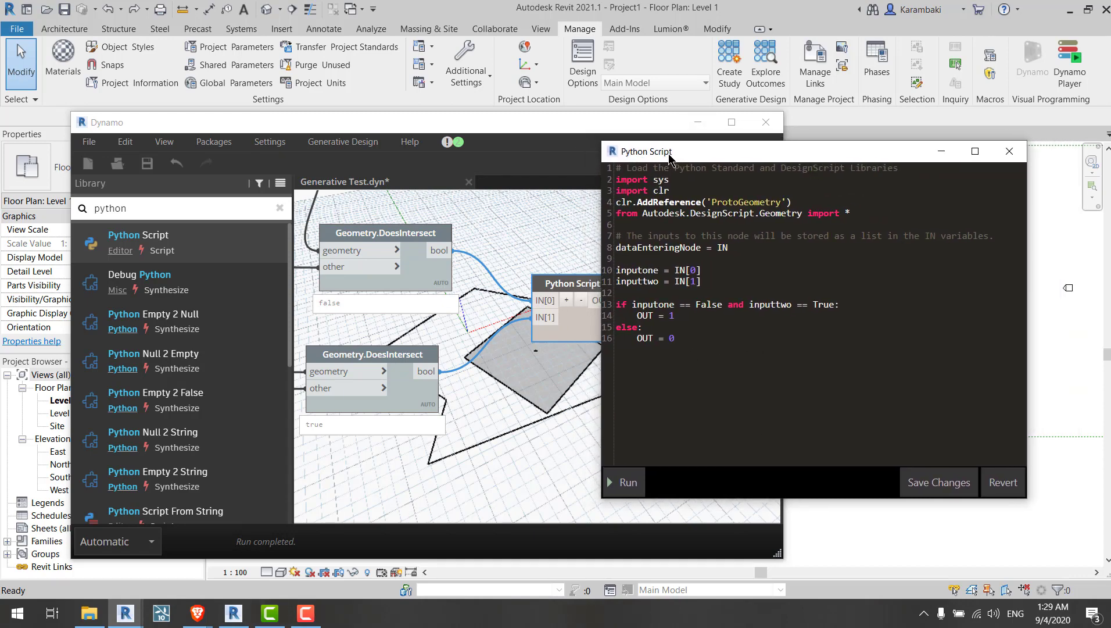
{"action": "double_click", "coordinate": [643, 338]}
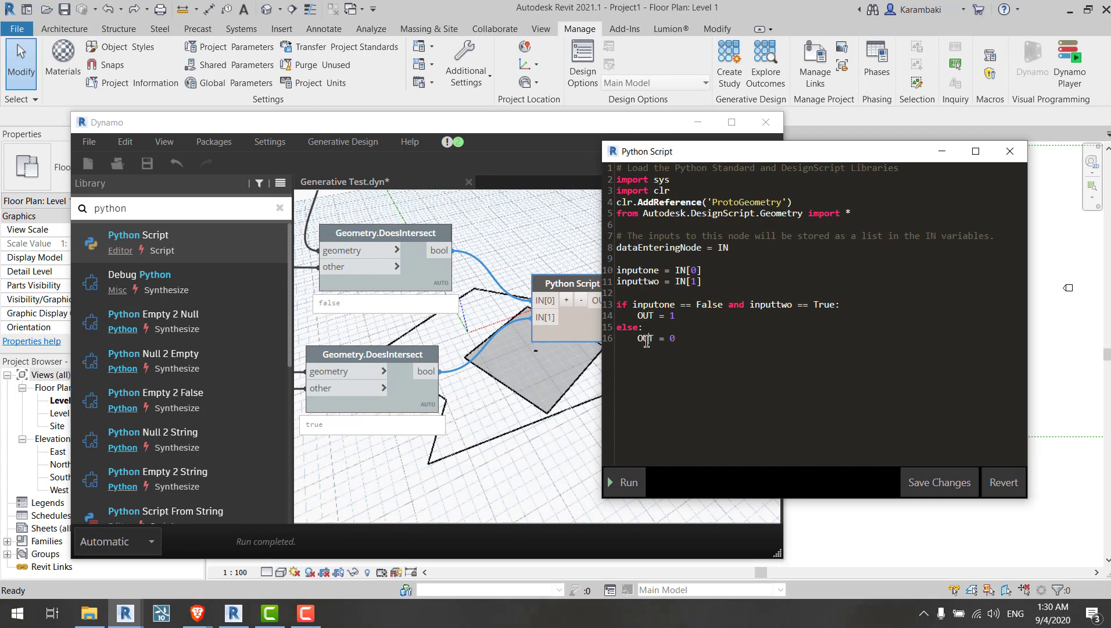
{"action": "double_click", "coordinate": [647, 315]}
{"action": "double_click", "coordinate": [648, 341]}
{"action": "double_click", "coordinate": [645, 315]}
{"action": "double_click", "coordinate": [645, 338]}
{"action": "double_click", "coordinate": [645, 339]}
{"action": "left_click", "coordinate": [940, 482]}
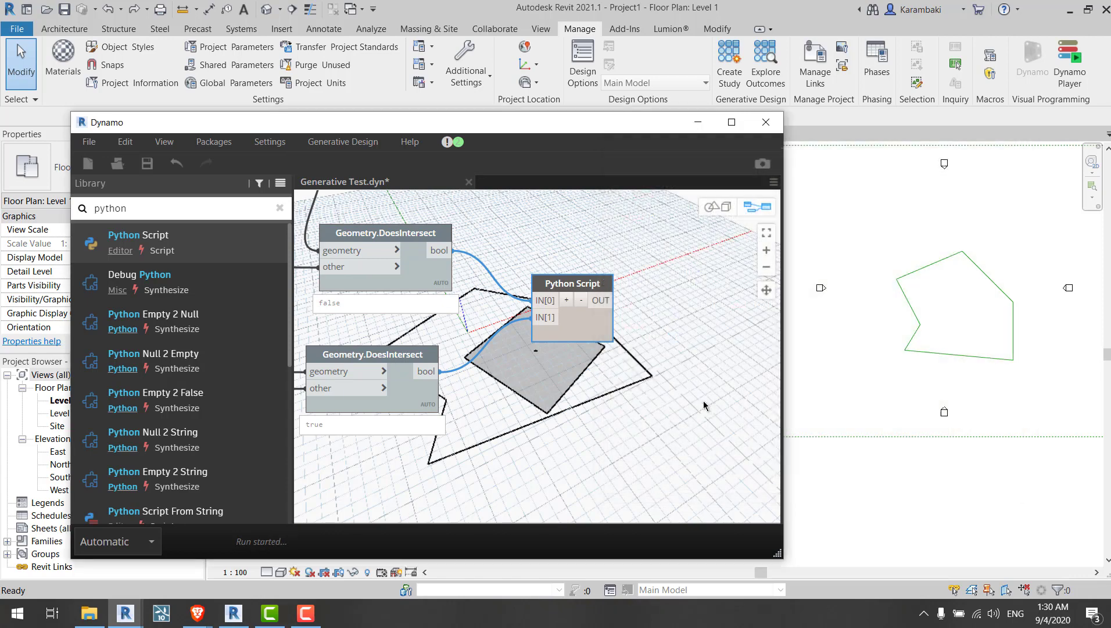
Step: Check the Python Script node's output and save the Dynamo graph
{"action": "scroll", "coordinate": [602, 328], "scroll_direction": "up", "scroll_amount": 4}
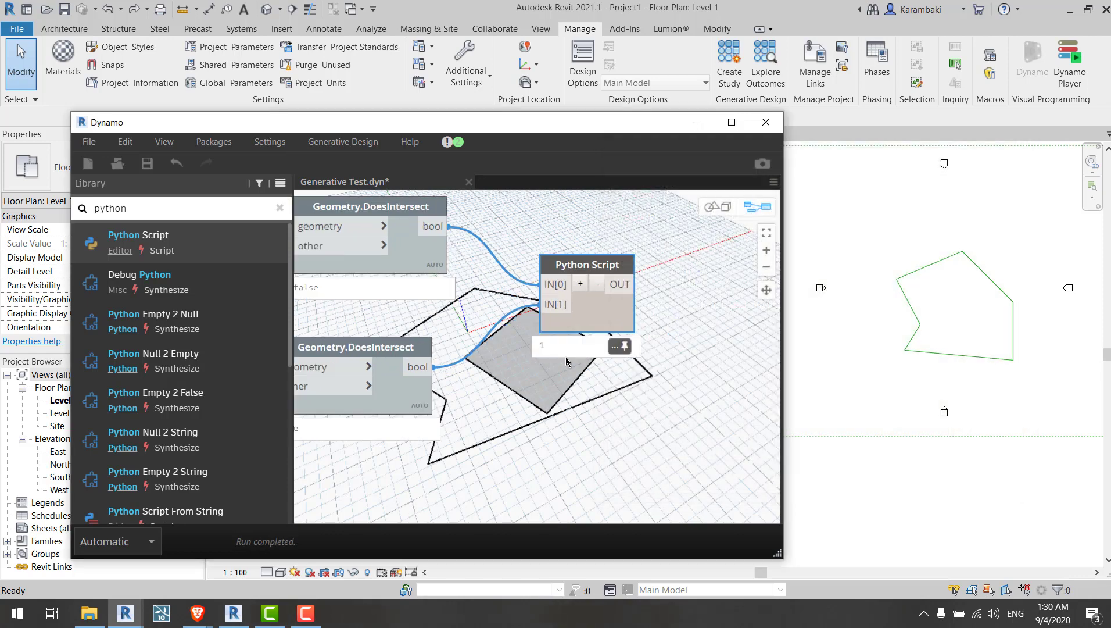
{"action": "scroll", "coordinate": [627, 300], "scroll_direction": "down", "scroll_amount": 6}
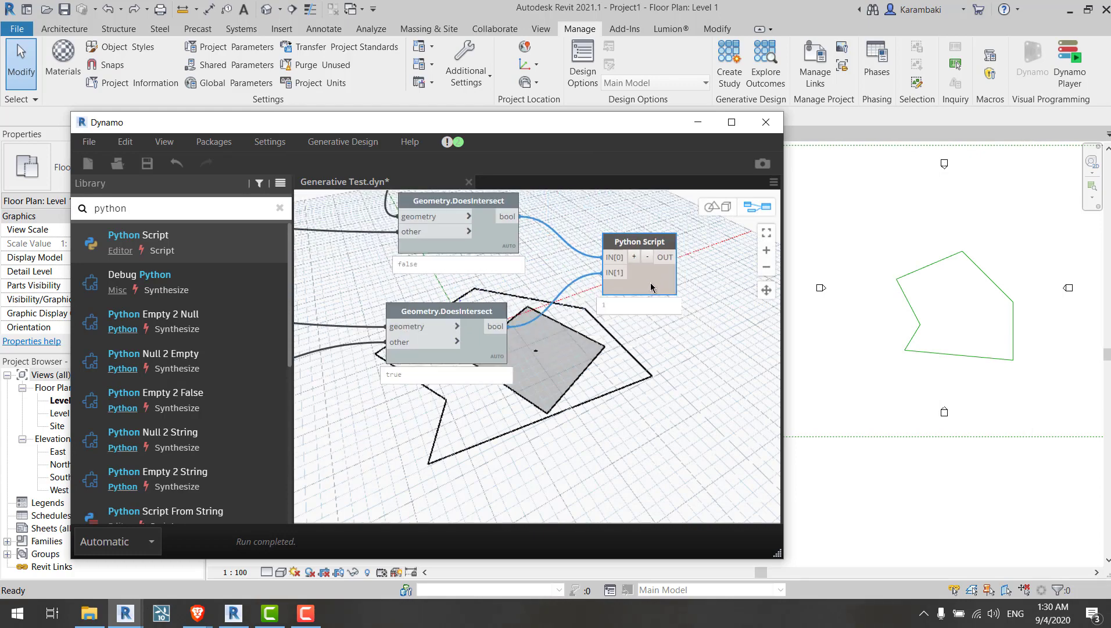
{"action": "scroll", "coordinate": [698, 360], "scroll_direction": "up", "scroll_amount": 5}
{"action": "key", "text": "ctrl+s"}
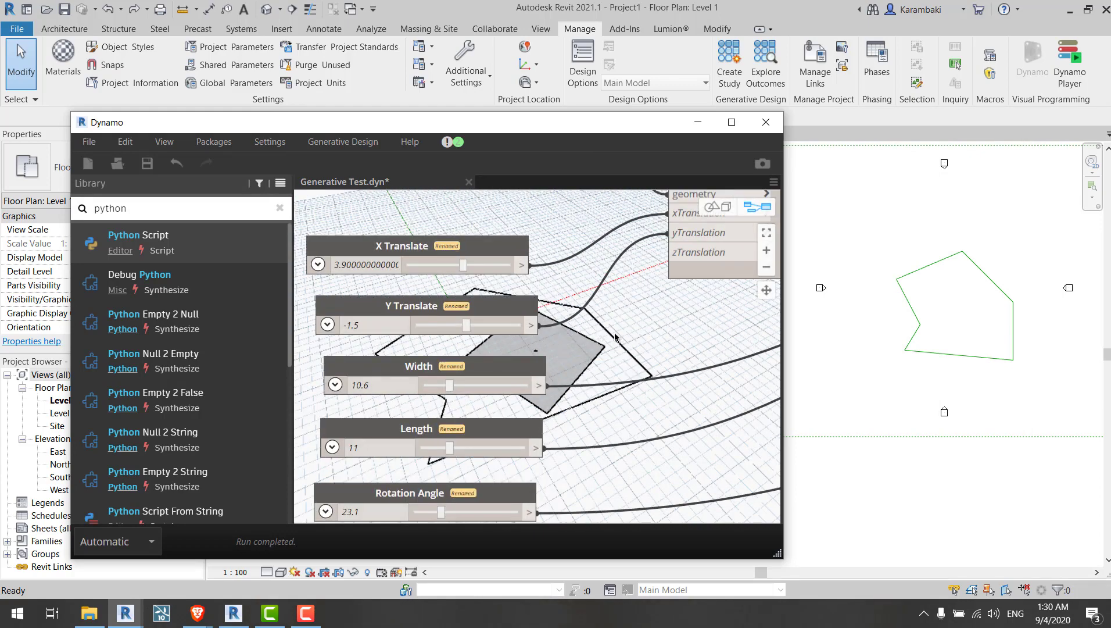
Step: Stretch the rectangle past the polygon with the Length slider and inspect the intersection and Python Script outputs
{"action": "left_click_drag", "start_coordinate": [457, 405], "coordinate": [523, 403]}
{"action": "scroll", "coordinate": [659, 384], "scroll_direction": "down", "scroll_amount": 5}
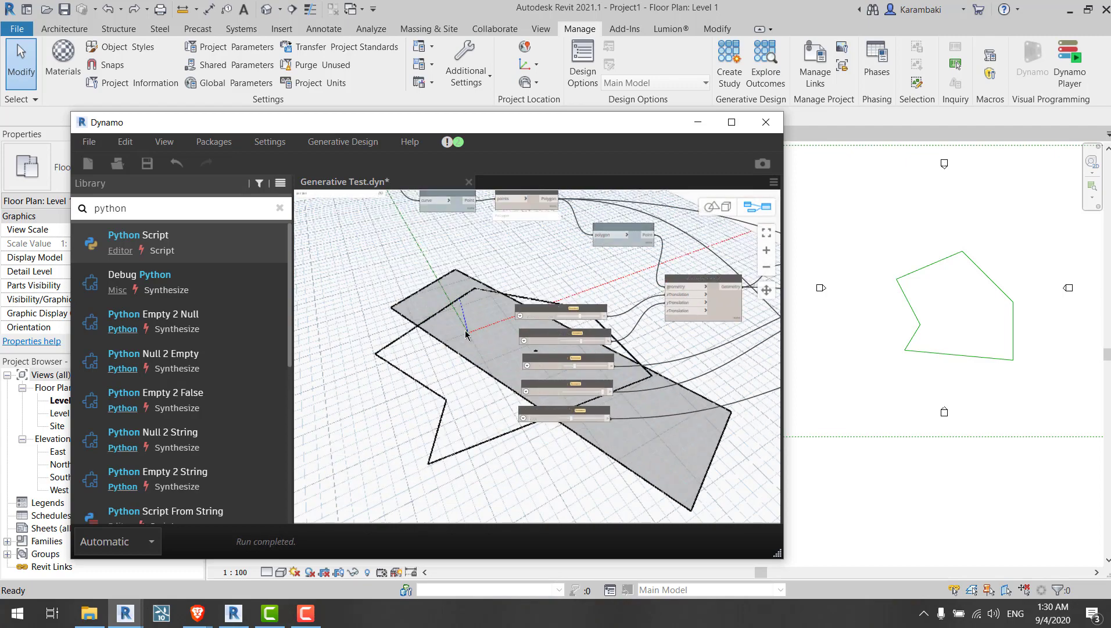
{"action": "middle_click_drag", "start_coordinate": [660, 384], "coordinate": [124, 320]}
{"action": "middle_click_drag", "start_coordinate": [658, 364], "coordinate": [622, 426]}
{"action": "scroll", "coordinate": [589, 284], "scroll_direction": "up", "scroll_amount": 5}
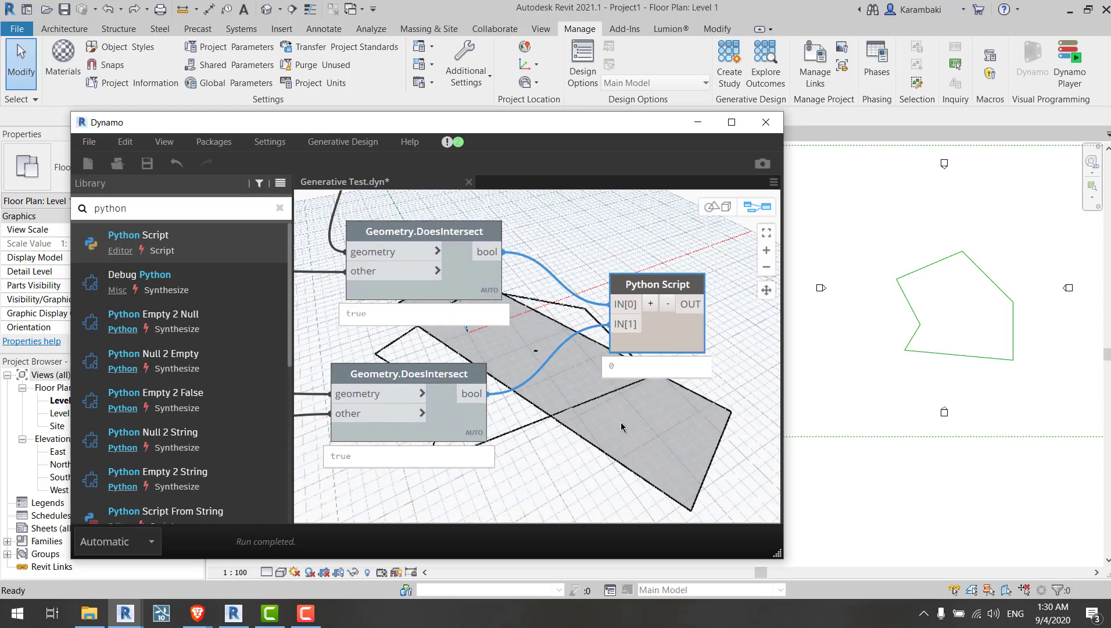
{"action": "scroll", "coordinate": [661, 254], "scroll_direction": "down", "scroll_amount": 3}
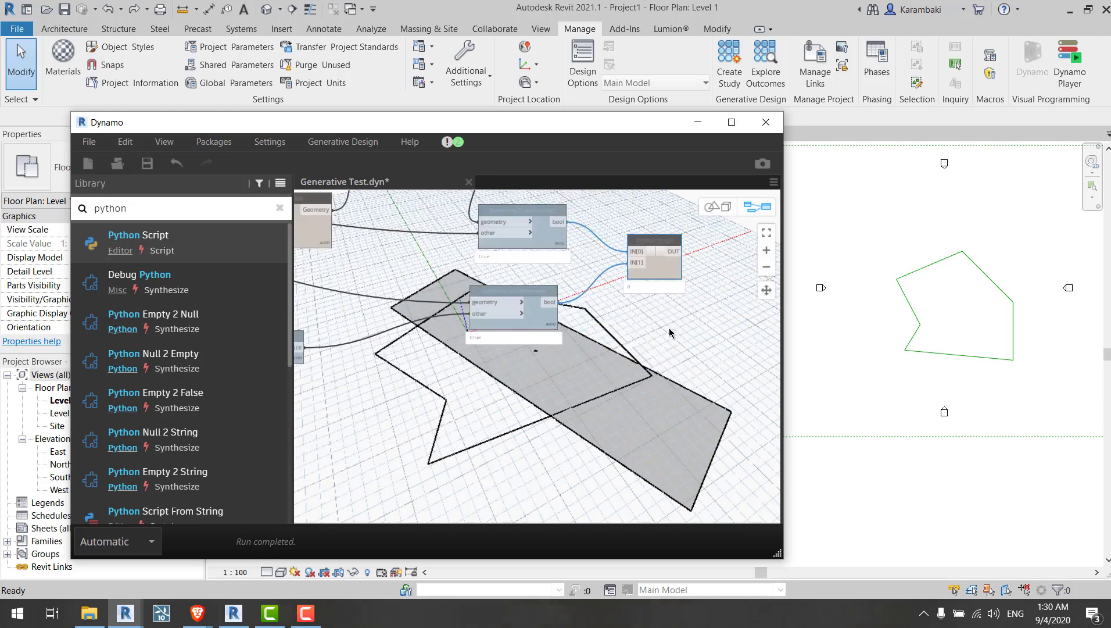
{"action": "scroll", "coordinate": [564, 374], "scroll_direction": "up", "scroll_amount": 3}
{"action": "middle_click_drag", "start_coordinate": [537, 358], "coordinate": [632, 403]}
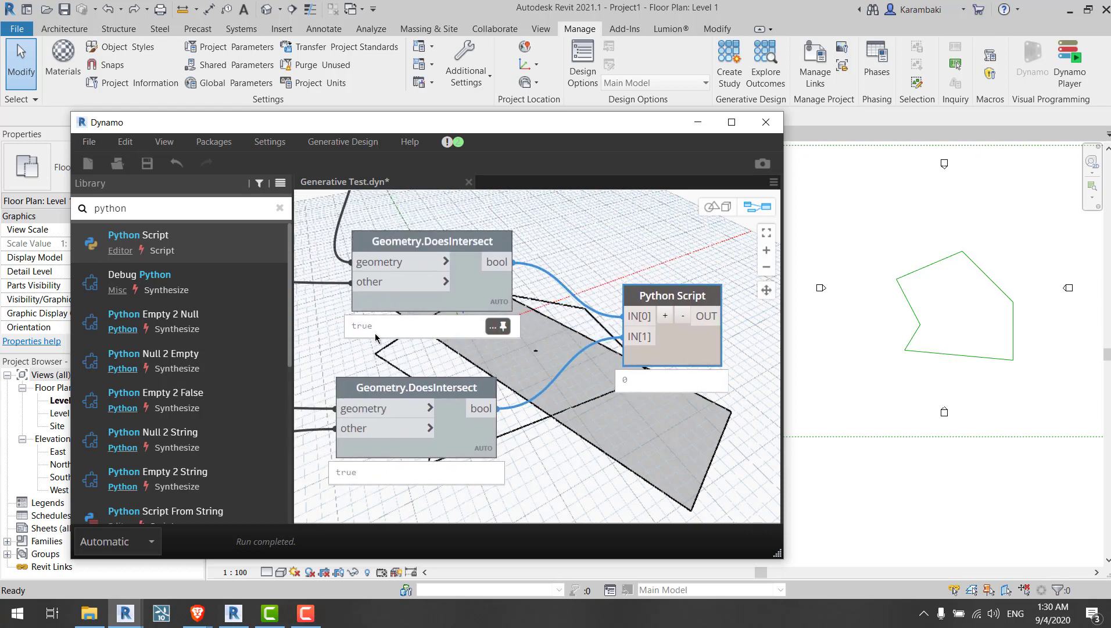
{"action": "left_click", "coordinate": [374, 333]}
{"action": "double_click", "coordinate": [366, 327]}
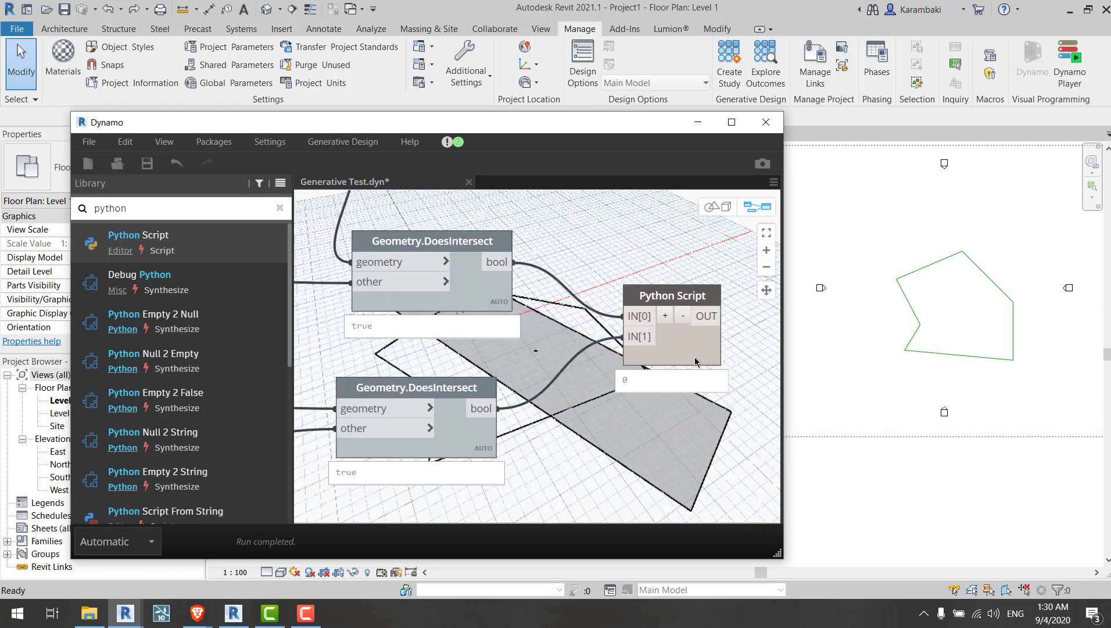
{"action": "left_click", "coordinate": [694, 321]}
{"action": "scroll", "coordinate": [695, 321], "scroll_direction": "down", "scroll_amount": 5}
{"action": "scroll", "coordinate": [443, 373], "scroll_direction": "up", "scroll_amount": 5}
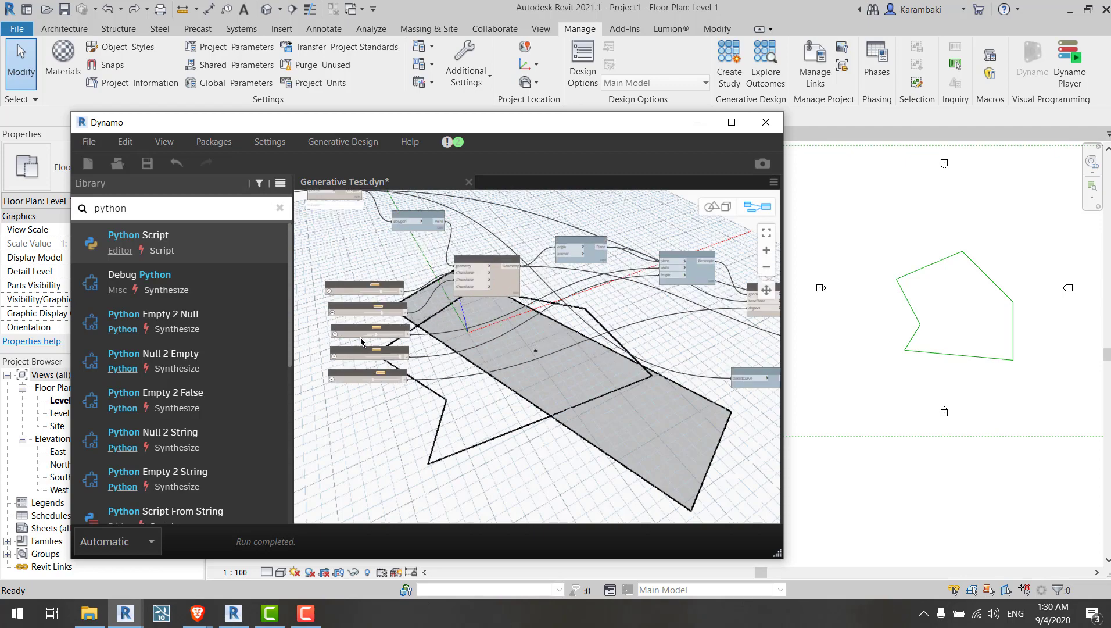
Step: Set the rectangle's Length slider to 8 so it sits inside the polygon and check the Python output
{"action": "left_click_drag", "start_coordinate": [499, 387], "coordinate": [435, 383]}
{"action": "scroll", "coordinate": [588, 319], "scroll_direction": "down", "scroll_amount": 5}
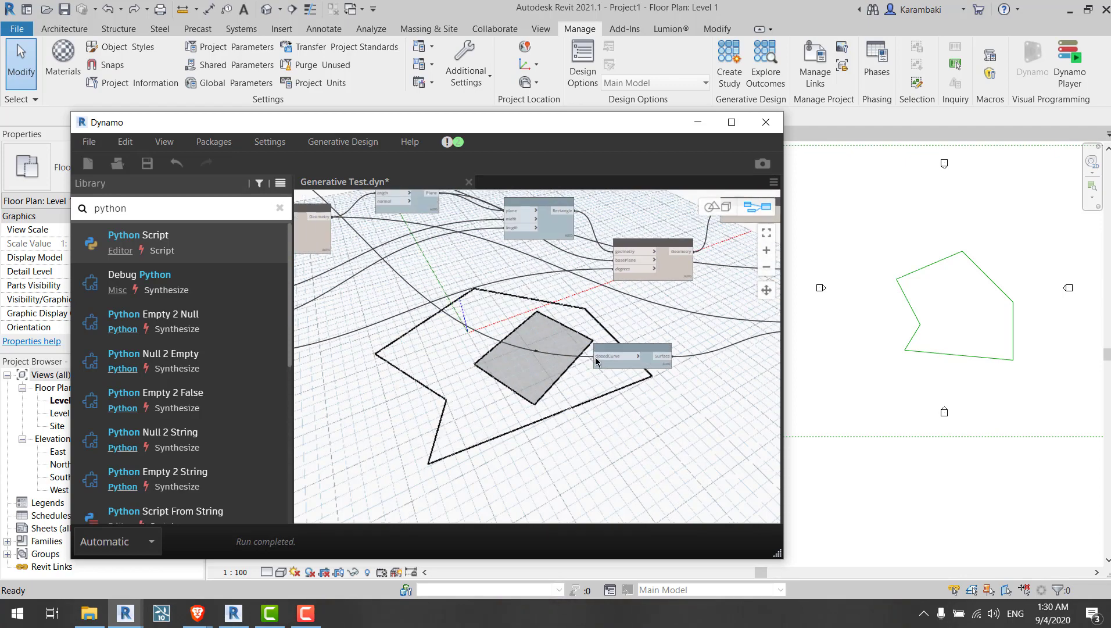
{"action": "middle_click_drag", "start_coordinate": [595, 362], "coordinate": [551, 342]}
{"action": "scroll", "coordinate": [558, 300], "scroll_direction": "up", "scroll_amount": 5}
{"action": "left_click", "coordinate": [606, 310]}
{"action": "scroll", "coordinate": [649, 347], "scroll_direction": "down", "scroll_amount": 5}
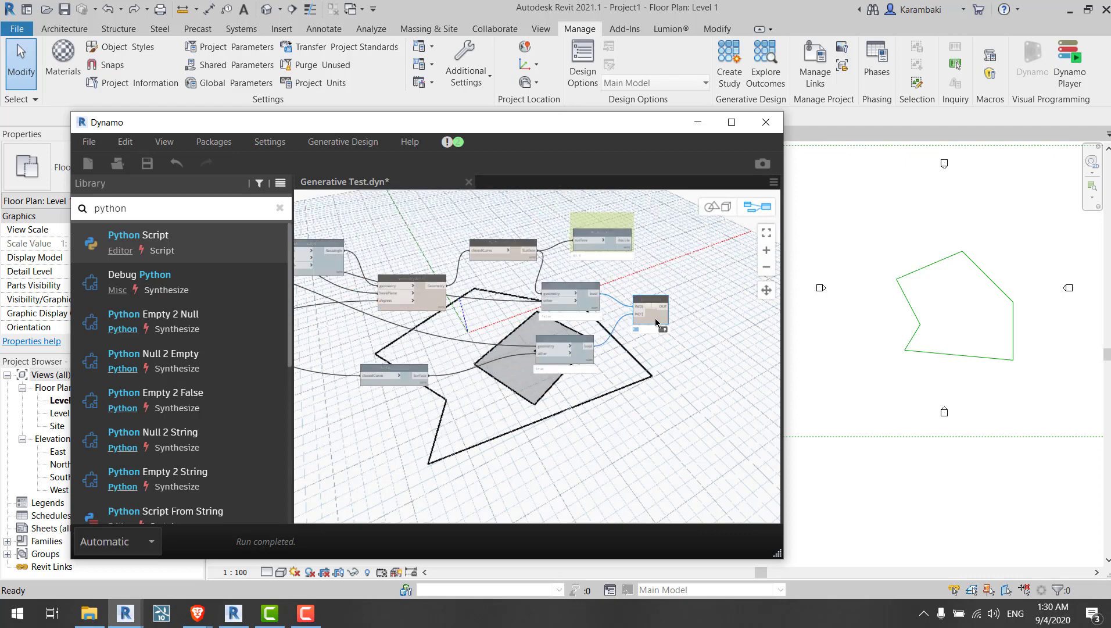
{"action": "scroll", "coordinate": [438, 336], "scroll_direction": "up", "scroll_amount": 5}
{"action": "scroll", "coordinate": [394, 293], "scroll_direction": "up", "scroll_amount": 5}
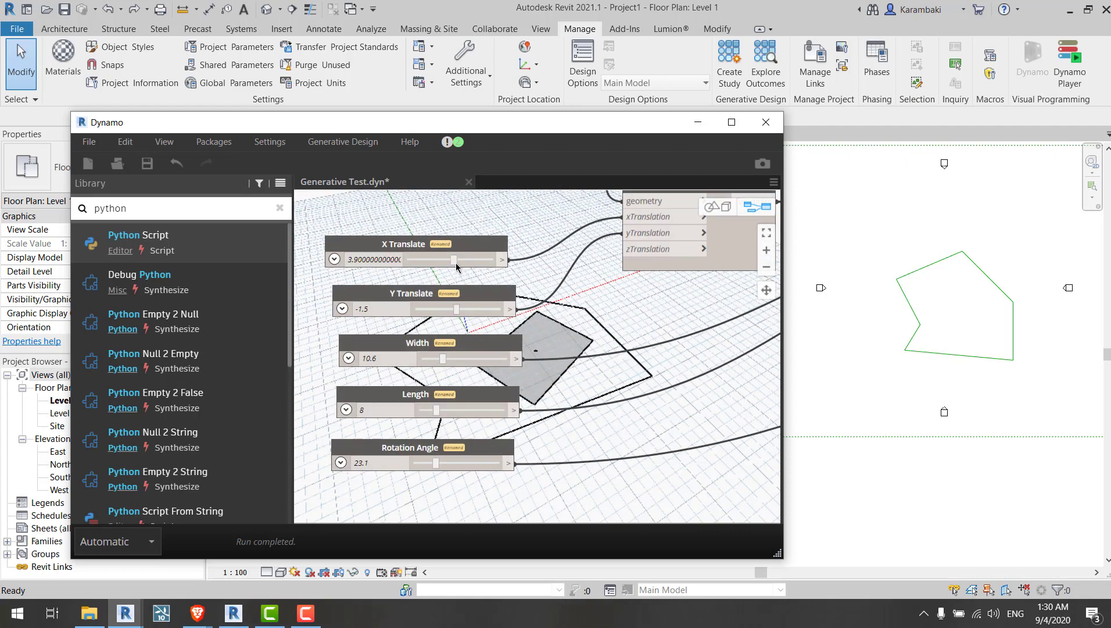
Step: Move the rectangle outside the polygon by setting X Translate to 19.9 and inspect the Python Script output
{"action": "left_click_drag", "start_coordinate": [454, 260], "coordinate": [468, 262]}
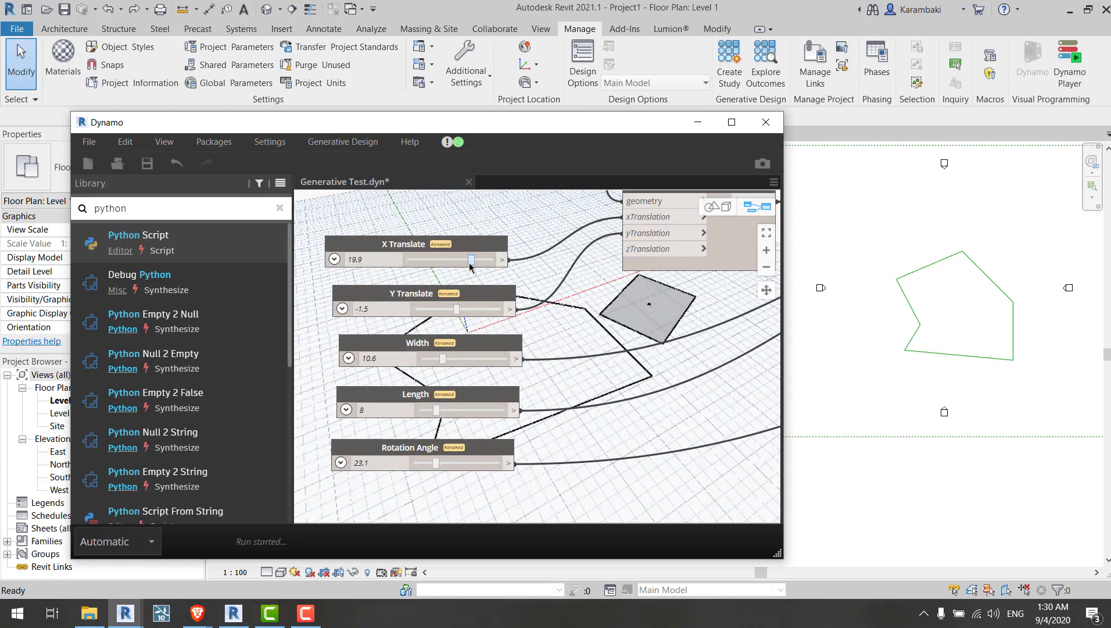
{"action": "scroll", "coordinate": [358, 298], "scroll_direction": "down", "scroll_amount": 5}
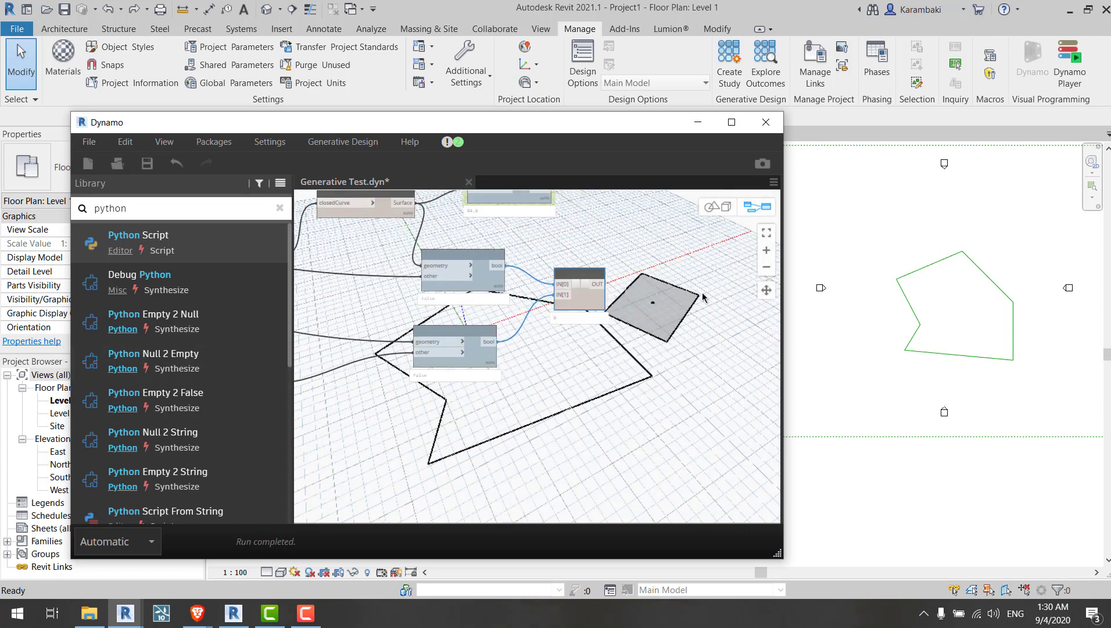
{"action": "scroll", "coordinate": [690, 298], "scroll_direction": "up", "scroll_amount": 5}
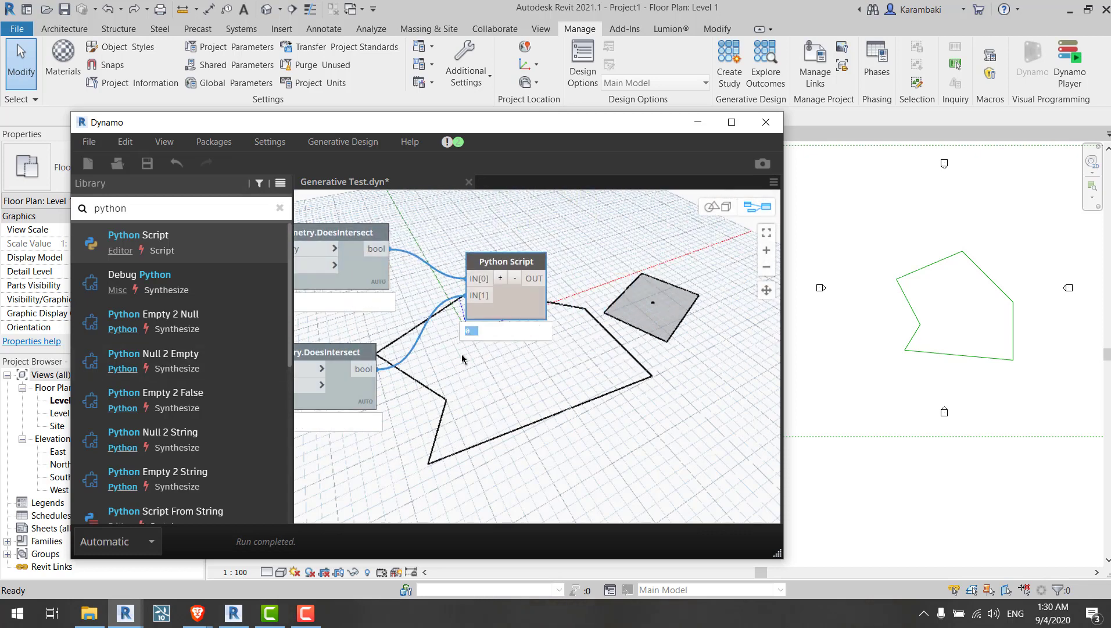
{"action": "left_click", "coordinate": [472, 336]}
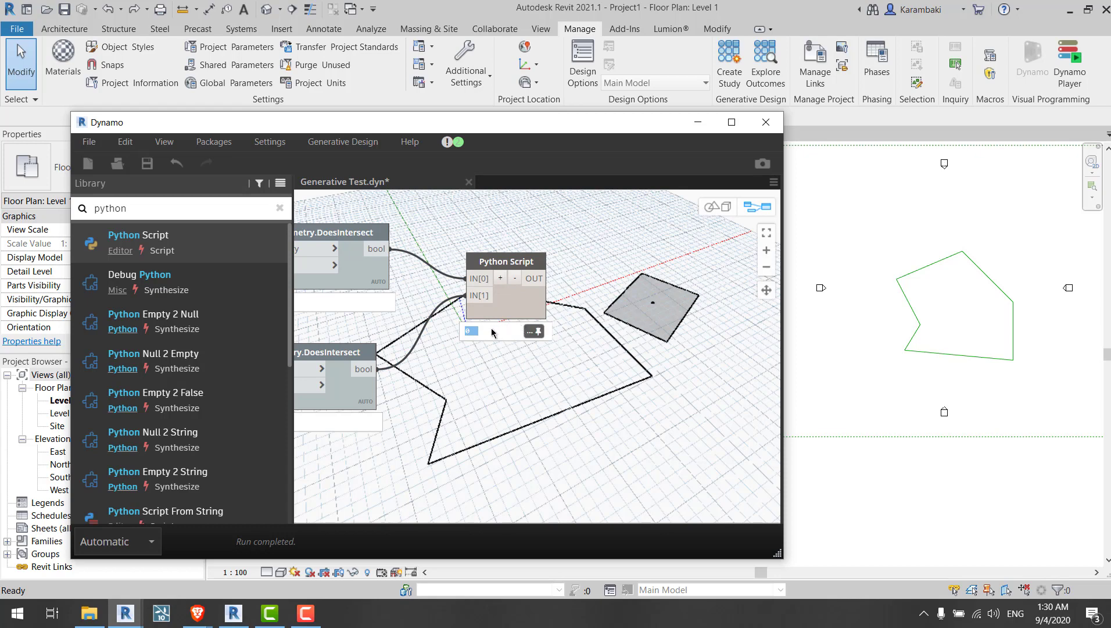
{"action": "scroll", "coordinate": [473, 367], "scroll_direction": "down", "scroll_amount": 5}
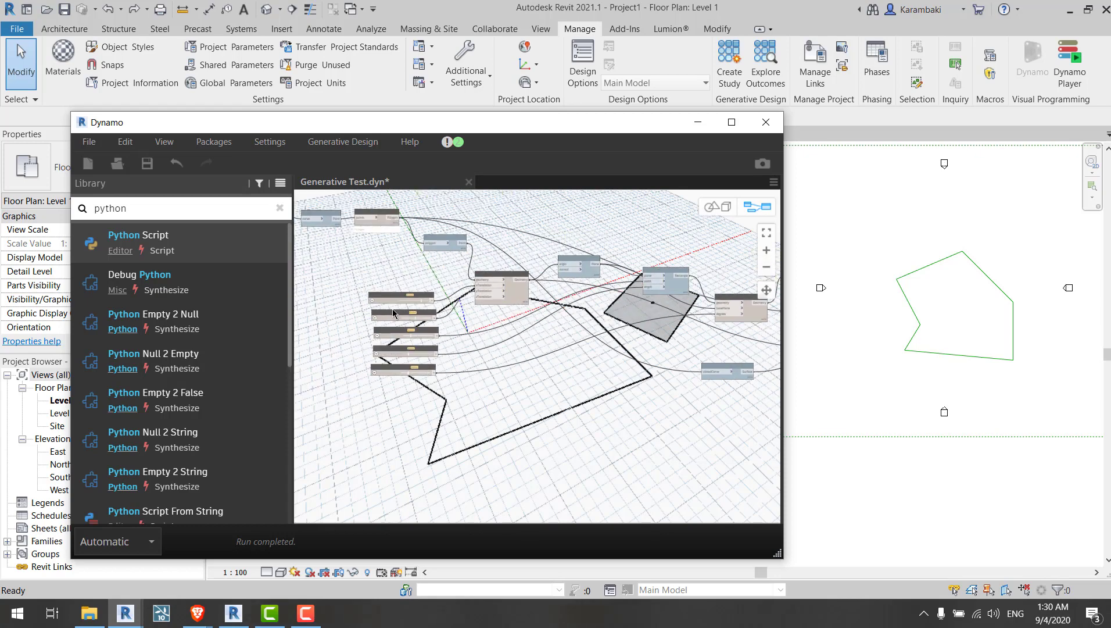
{"action": "scroll", "coordinate": [393, 314], "scroll_direction": "up", "scroll_amount": 5}
Step: Set X Translate to -7.5 to bring the rectangle back inside the polygon
{"action": "left_click_drag", "start_coordinate": [481, 283], "coordinate": [459, 287]}
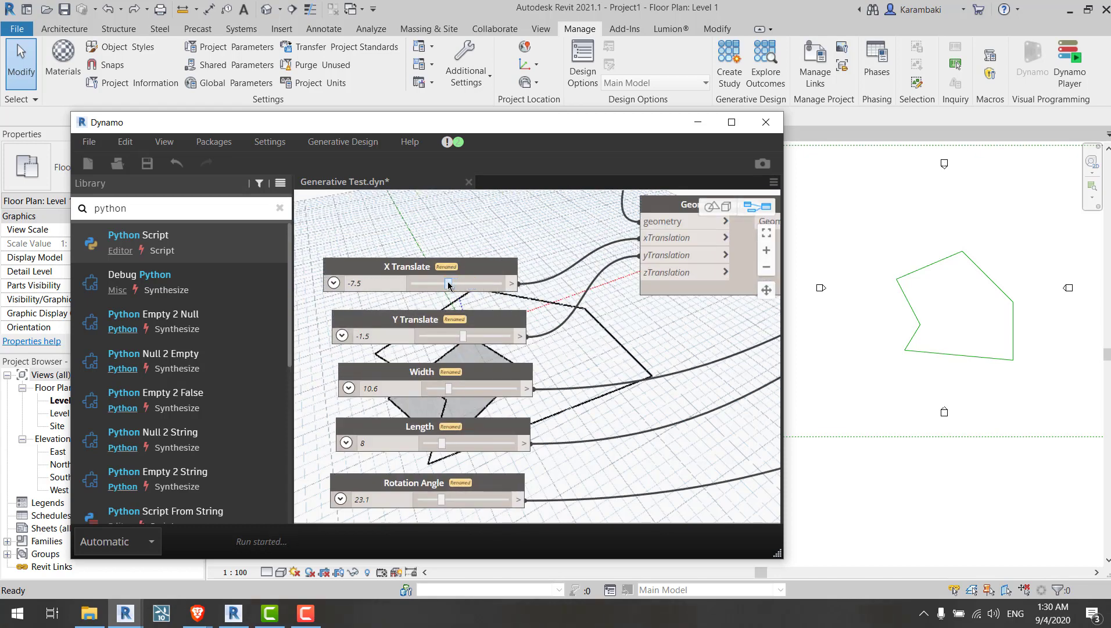
{"action": "scroll", "coordinate": [494, 314], "scroll_direction": "down", "scroll_amount": 5}
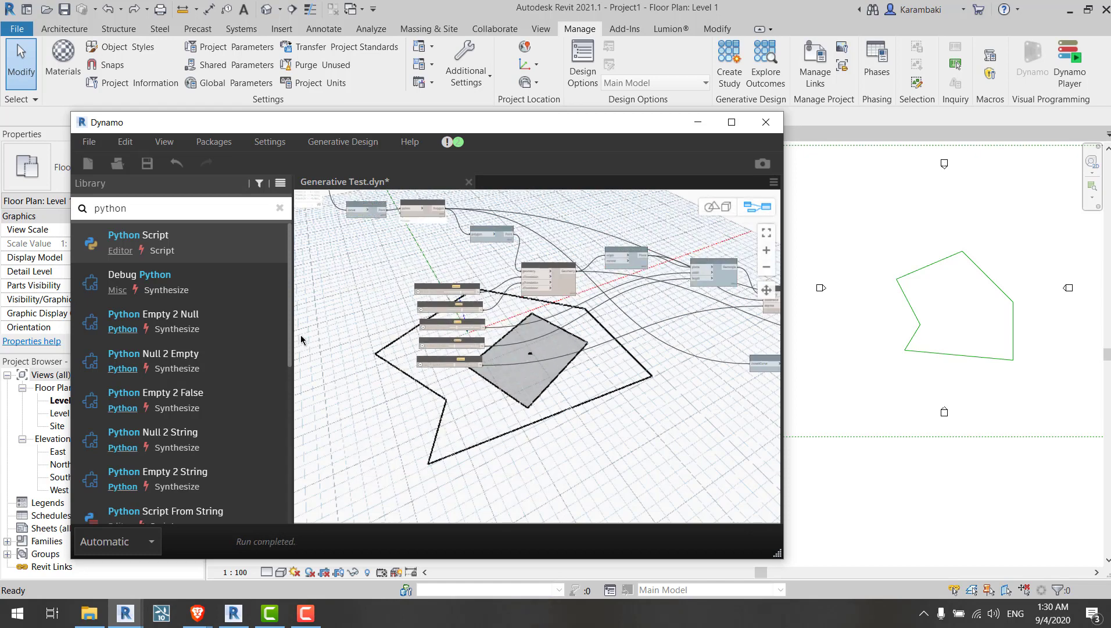
{"action": "scroll", "coordinate": [524, 329], "scroll_direction": "up", "scroll_amount": 3}
{"action": "middle_click_drag", "start_coordinate": [480, 267], "coordinate": [484, 307]}
{"action": "left_click_drag", "start_coordinate": [444, 253], "coordinate": [530, 301]}
{"action": "left_click_drag", "start_coordinate": [526, 372], "coordinate": [631, 384]}
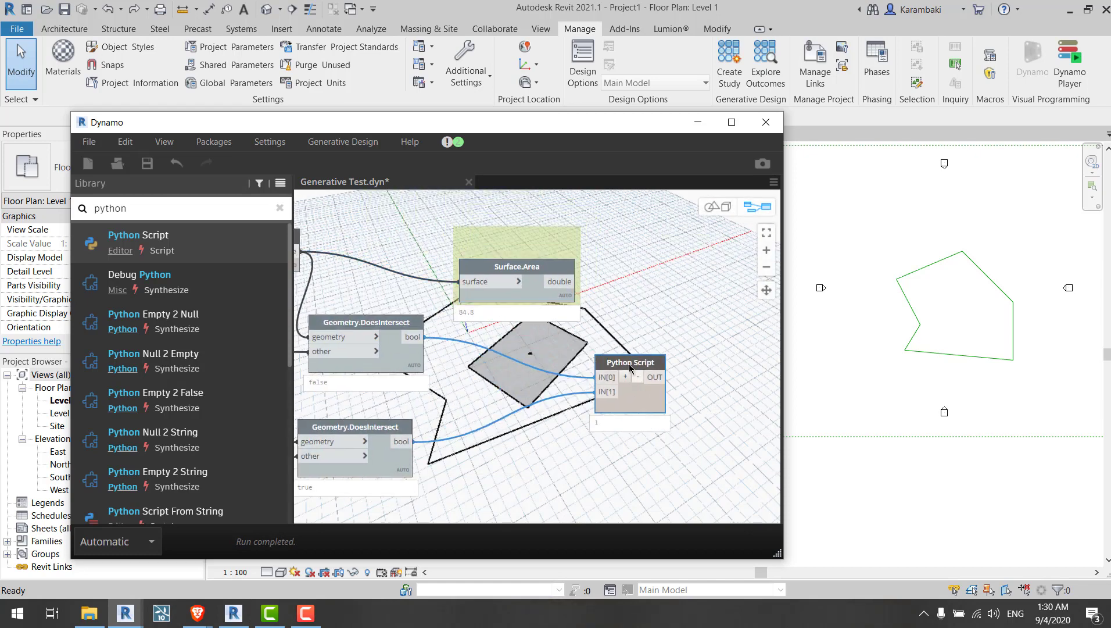
Step: Arrange the Python Script node beneath the Surface.Area node on the canvas
{"action": "middle_click_drag", "start_coordinate": [631, 385], "coordinate": [455, 367]}
{"action": "left_click_drag", "start_coordinate": [354, 234], "coordinate": [498, 261]}
{"action": "scroll", "coordinate": [452, 387], "scroll_direction": "up", "scroll_amount": 3}
{"action": "left_click_drag", "start_coordinate": [471, 377], "coordinate": [492, 385]}
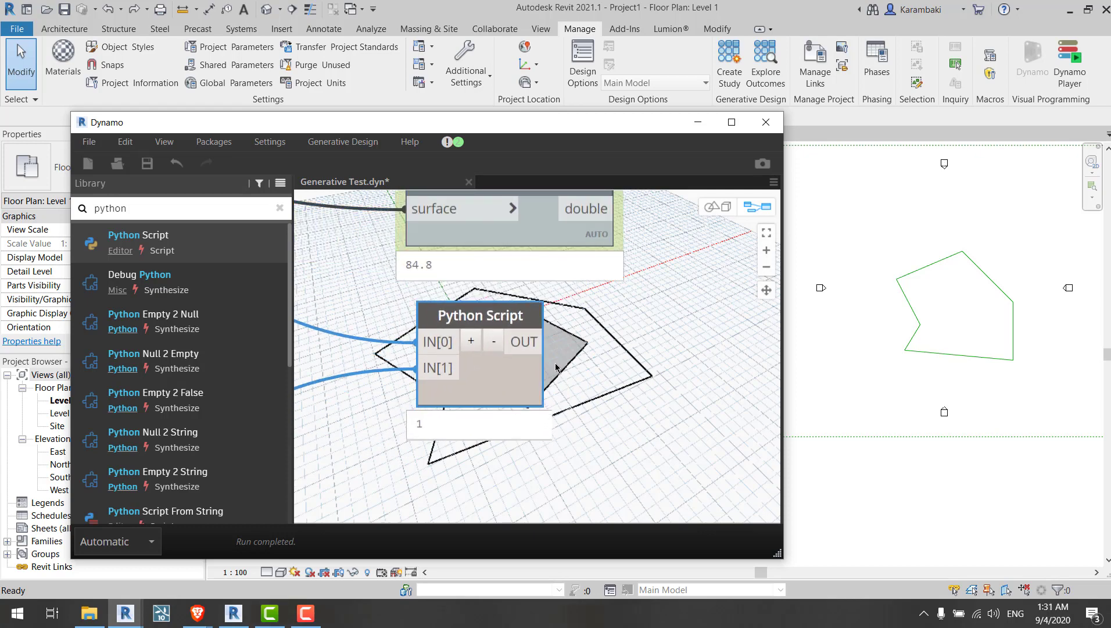
{"action": "middle_click_drag", "start_coordinate": [556, 364], "coordinate": [539, 411]}
{"action": "left_click", "coordinate": [407, 475]}
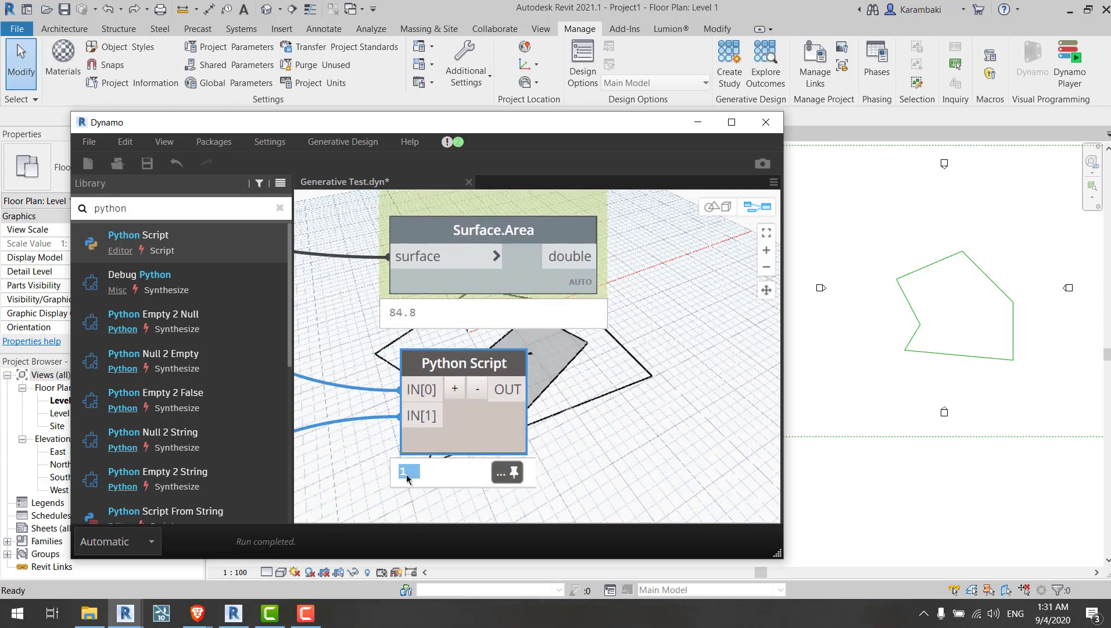
{"action": "left_click_drag", "start_coordinate": [514, 239], "coordinate": [507, 266]}
{"action": "scroll", "coordinate": [637, 373], "scroll_direction": "down", "scroll_amount": 3}
{"action": "middle_click_drag", "start_coordinate": [648, 332], "coordinate": [637, 321]}
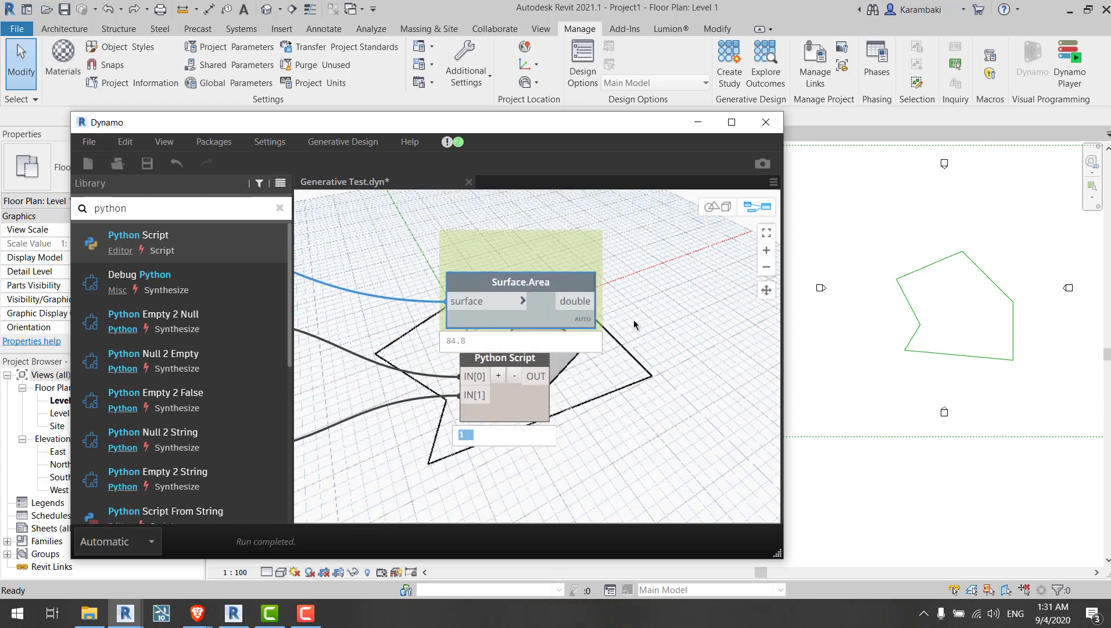
{"action": "right_click", "coordinate": [625, 294]}
{"action": "left_click", "coordinate": [668, 327]}
{"action": "left_click_drag", "start_coordinate": [548, 393], "coordinate": [547, 402]}
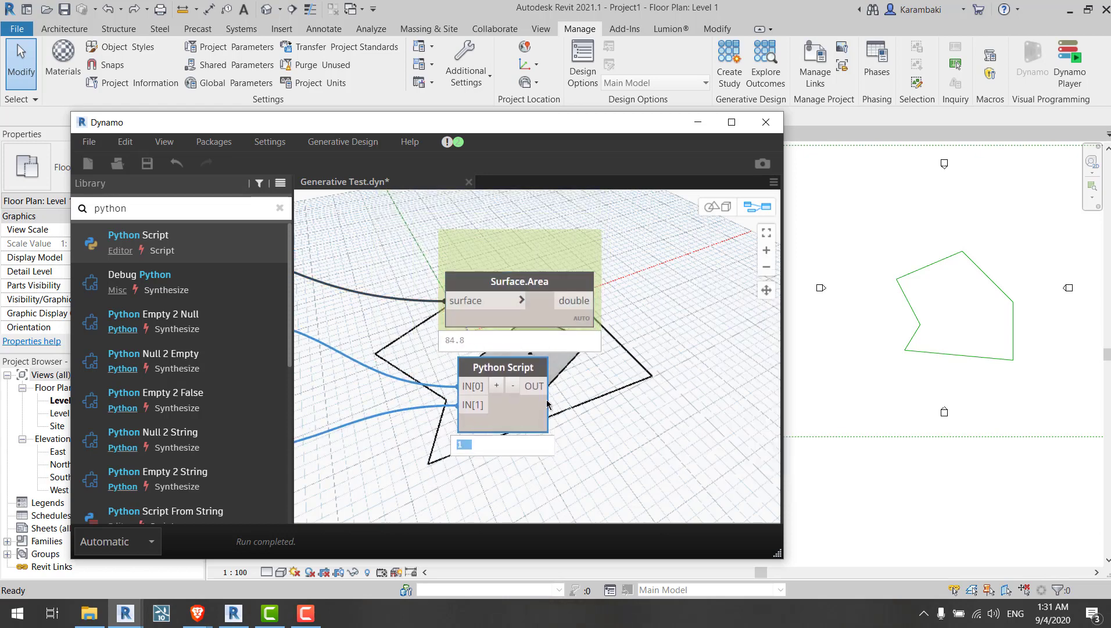
Step: Save the graph
{"action": "key", "text": "ctrl+s"}
{"action": "scroll", "coordinate": [711, 301], "scroll_direction": "down", "scroll_amount": 5}
{"action": "middle_click_drag", "start_coordinate": [488, 379], "coordinate": [755, 401]}
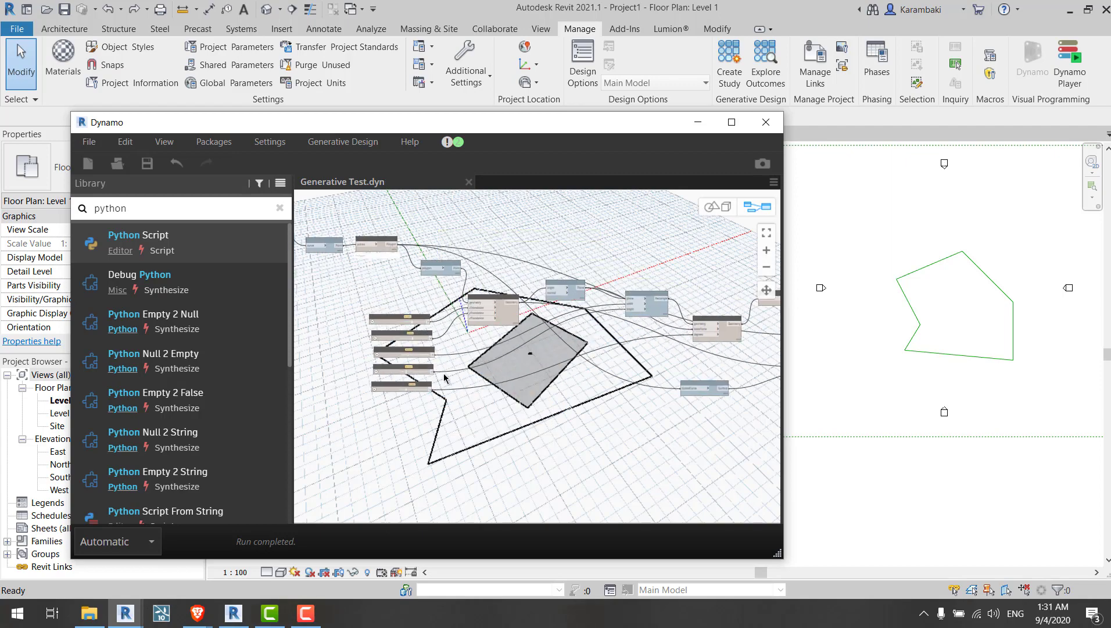
Step: Examine the slider nodes, the Python Script output and the upstream geometry nodes across the graph
{"action": "scroll", "coordinate": [370, 337], "scroll_direction": "up", "scroll_amount": 4}
{"action": "scroll", "coordinate": [370, 339], "scroll_direction": "up", "scroll_amount": 2}
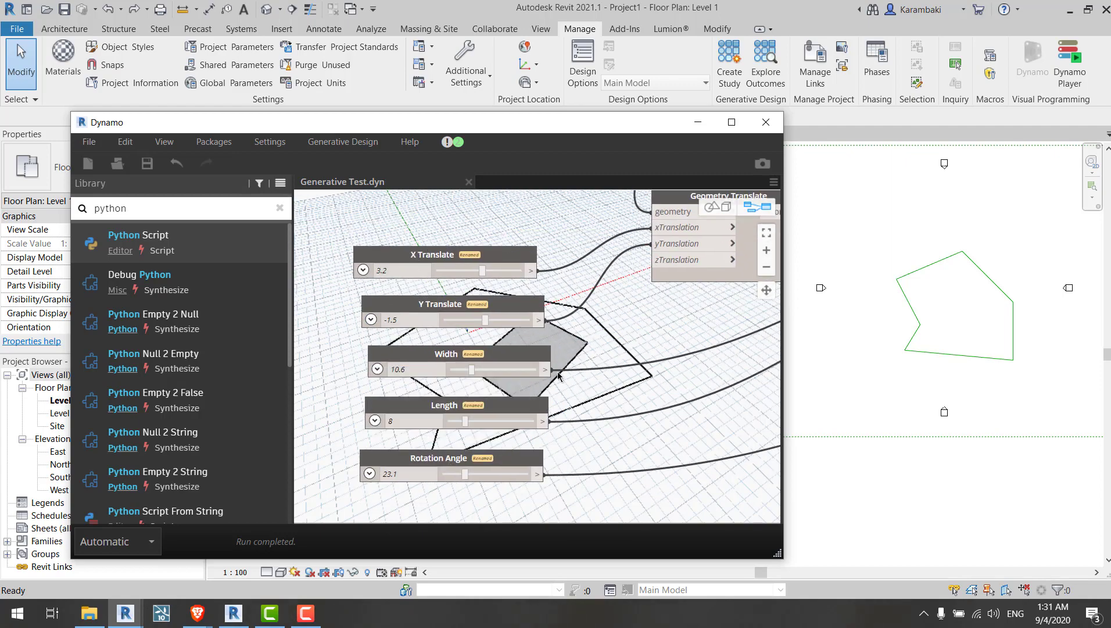
{"action": "middle_click_drag", "start_coordinate": [596, 401], "coordinate": [552, 394]}
{"action": "scroll", "coordinate": [367, 322], "scroll_direction": "down", "scroll_amount": 7}
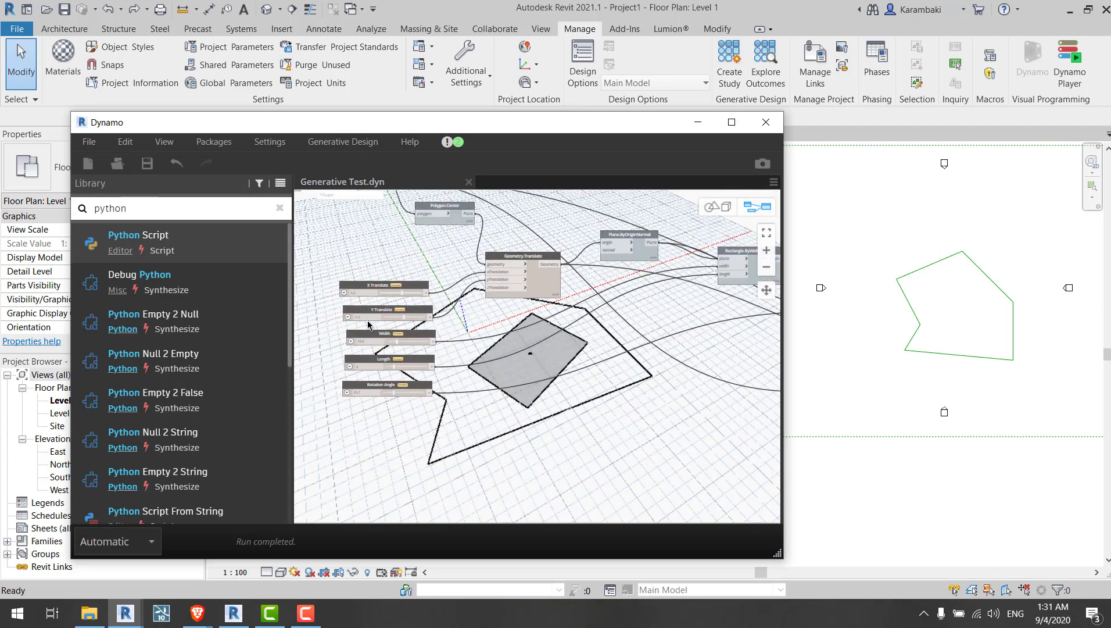
{"action": "middle_click_drag", "start_coordinate": [608, 358], "coordinate": [534, 358]}
{"action": "scroll", "coordinate": [609, 328], "scroll_direction": "up", "scroll_amount": 4}
{"action": "scroll", "coordinate": [596, 315], "scroll_direction": "up", "scroll_amount": 5}
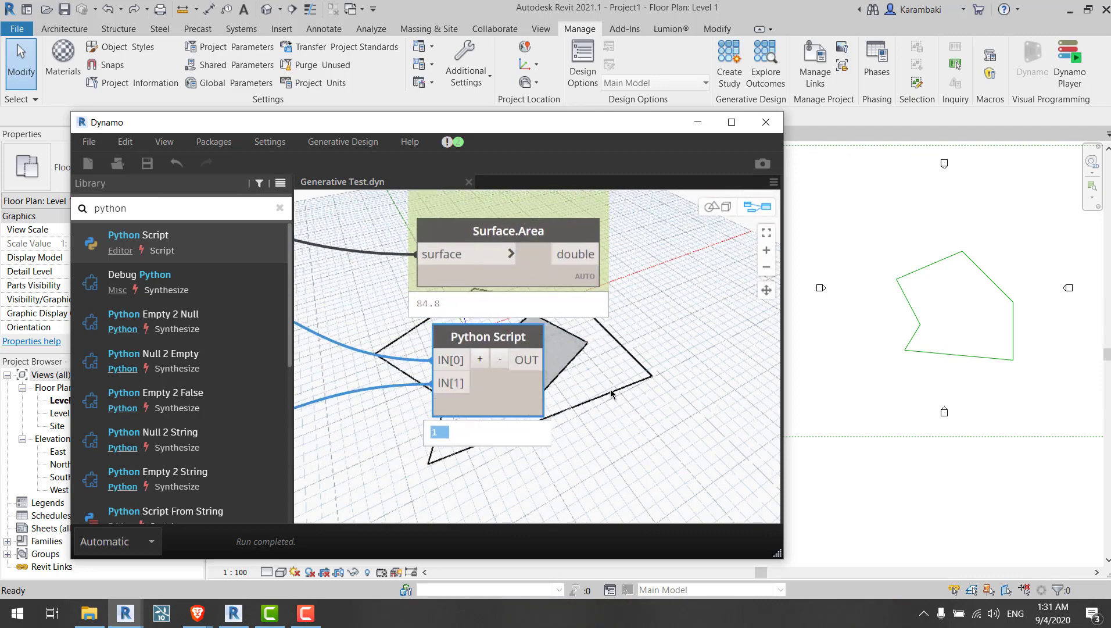
{"action": "scroll", "coordinate": [602, 378], "scroll_direction": "down", "scroll_amount": 4}
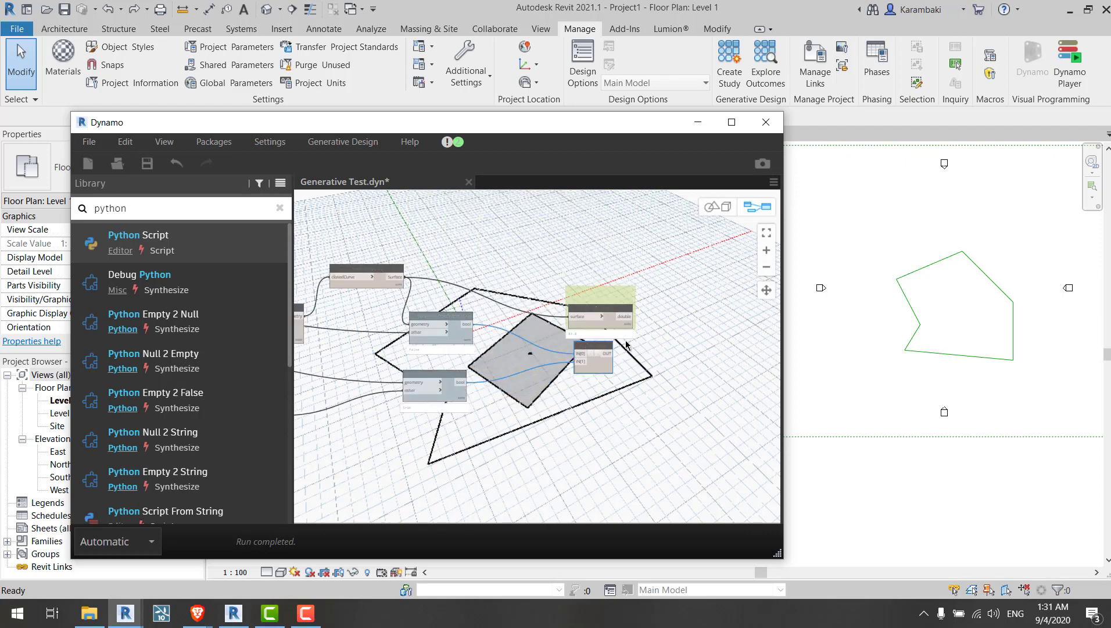
{"action": "left_click", "coordinate": [595, 411]}
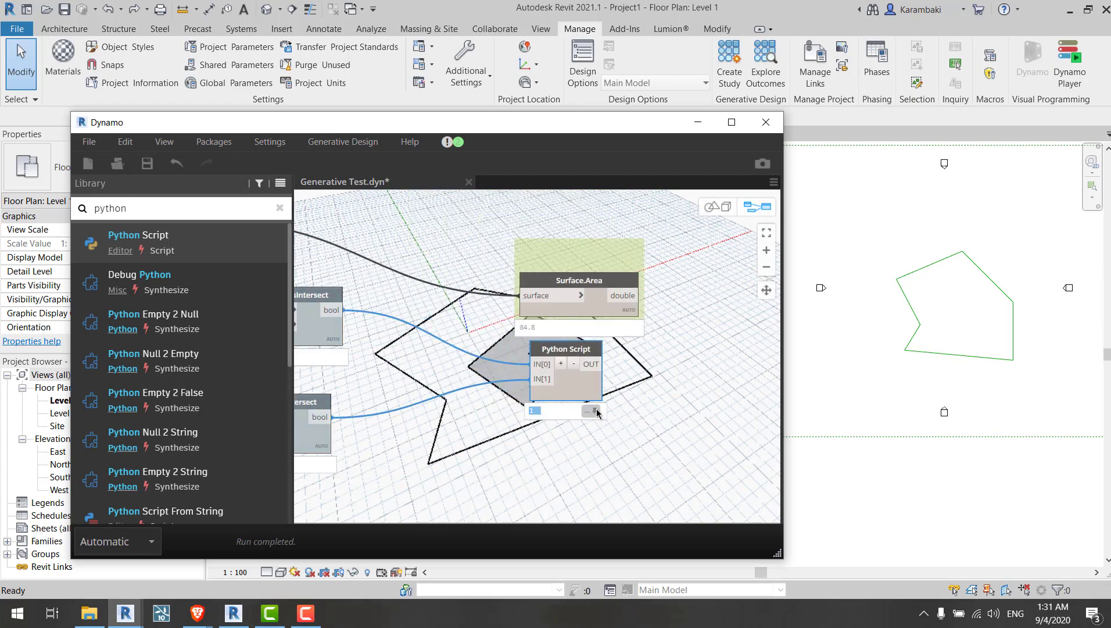
{"action": "left_click", "coordinate": [535, 412]}
{"action": "scroll", "coordinate": [702, 354], "scroll_direction": "down", "scroll_amount": 5}
{"action": "middle_click_drag", "start_coordinate": [440, 313], "coordinate": [767, 317]}
{"action": "middle_click_drag", "start_coordinate": [401, 308], "coordinate": [823, 372]}
{"action": "middle_click_drag", "start_coordinate": [619, 319], "coordinate": [524, 388]}
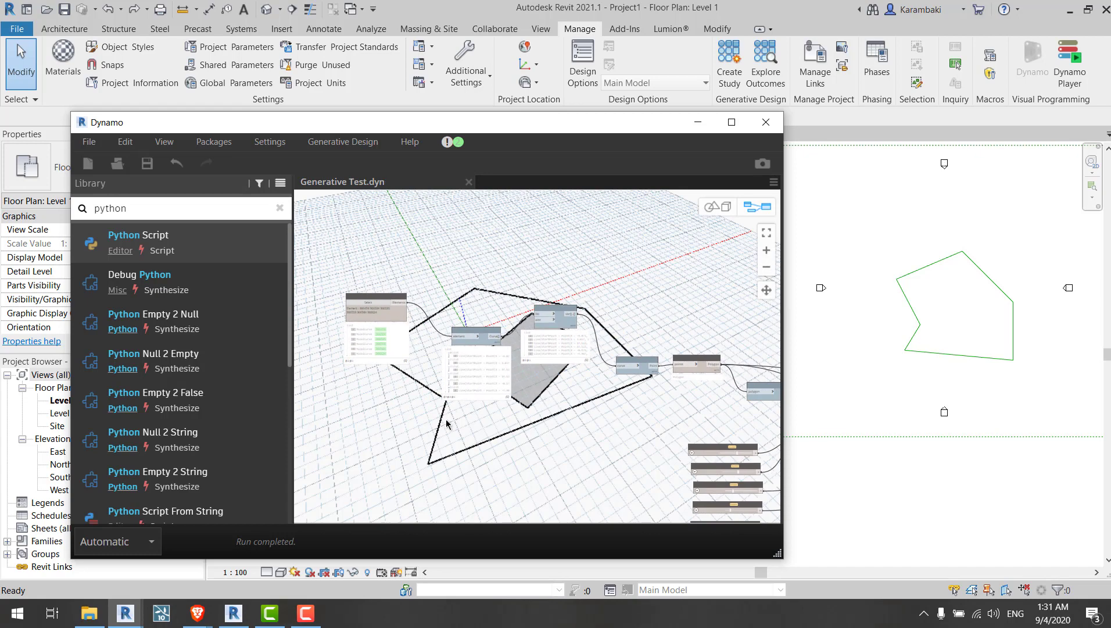
{"action": "scroll", "coordinate": [409, 372], "scroll_direction": "up", "scroll_amount": 3}
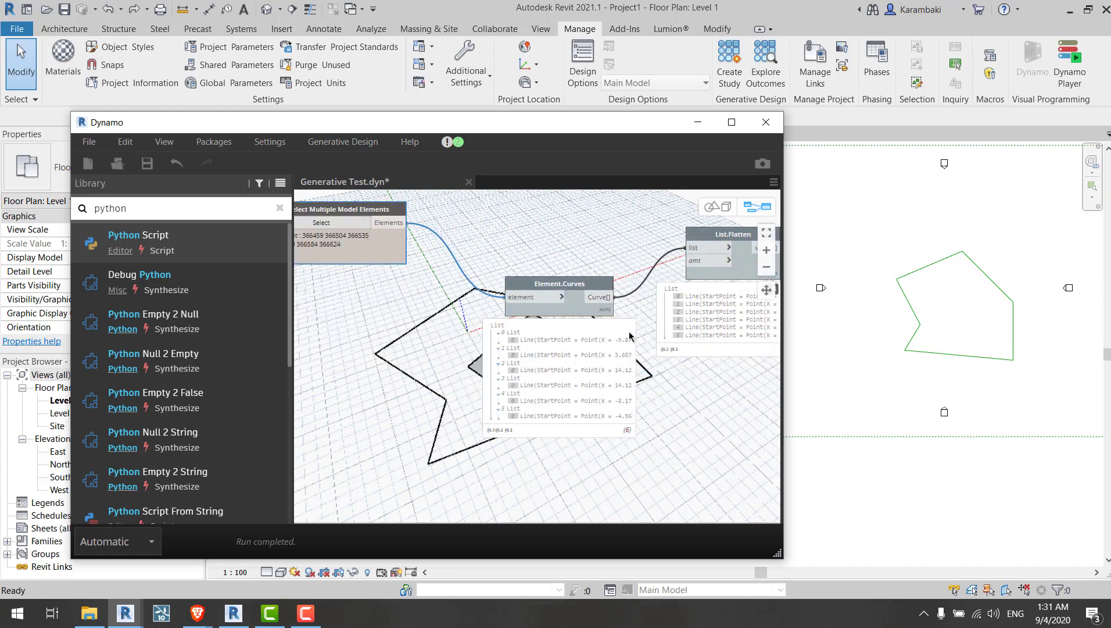
{"action": "left_click", "coordinate": [608, 331]}
{"action": "middle_click_drag", "start_coordinate": [727, 280], "coordinate": [396, 253]}
{"action": "left_click", "coordinate": [438, 261]}
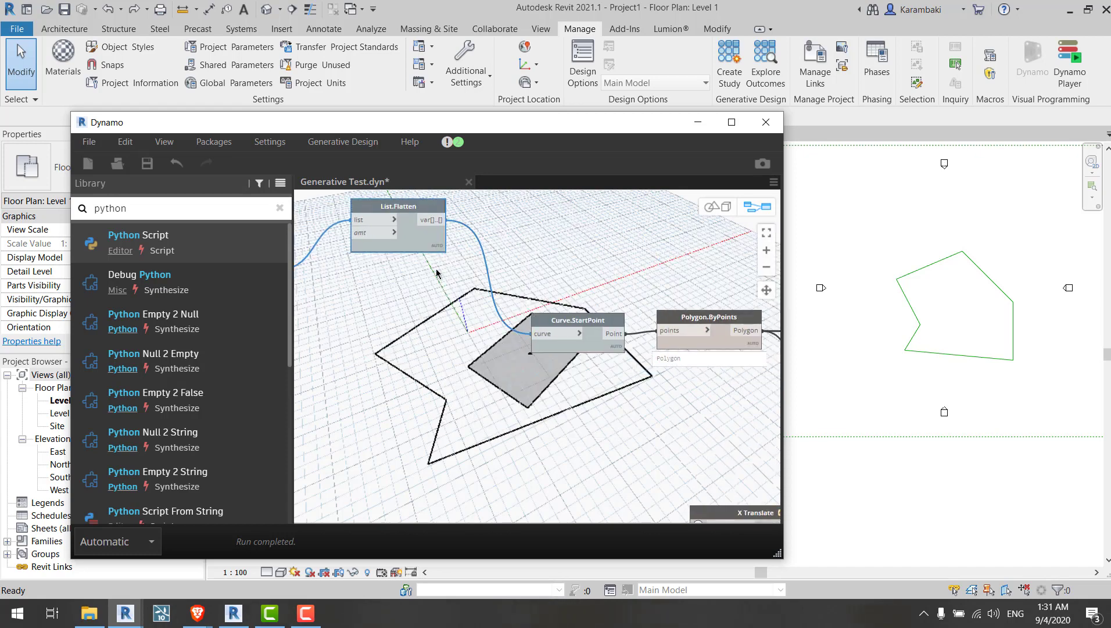
{"action": "middle_click_drag", "start_coordinate": [725, 356], "coordinate": [493, 313]}
{"action": "left_click", "coordinate": [510, 317]}
{"action": "scroll", "coordinate": [677, 346], "scroll_direction": "down", "scroll_amount": 4}
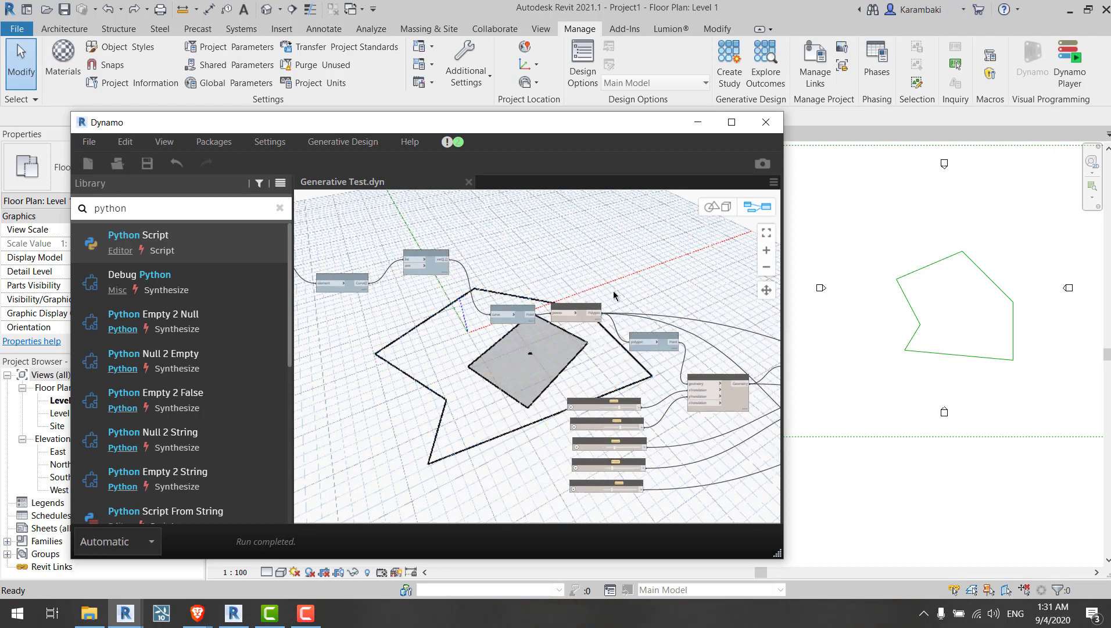
Step: Select the five slider nodes and move them together beside the polygon on the canvas
{"action": "middle_click_drag", "start_coordinate": [614, 292], "coordinate": [634, 246]}
{"action": "middle_click_drag", "start_coordinate": [662, 331], "coordinate": [500, 285]}
{"action": "left_click_drag", "start_coordinate": [527, 305], "coordinate": [465, 457]}
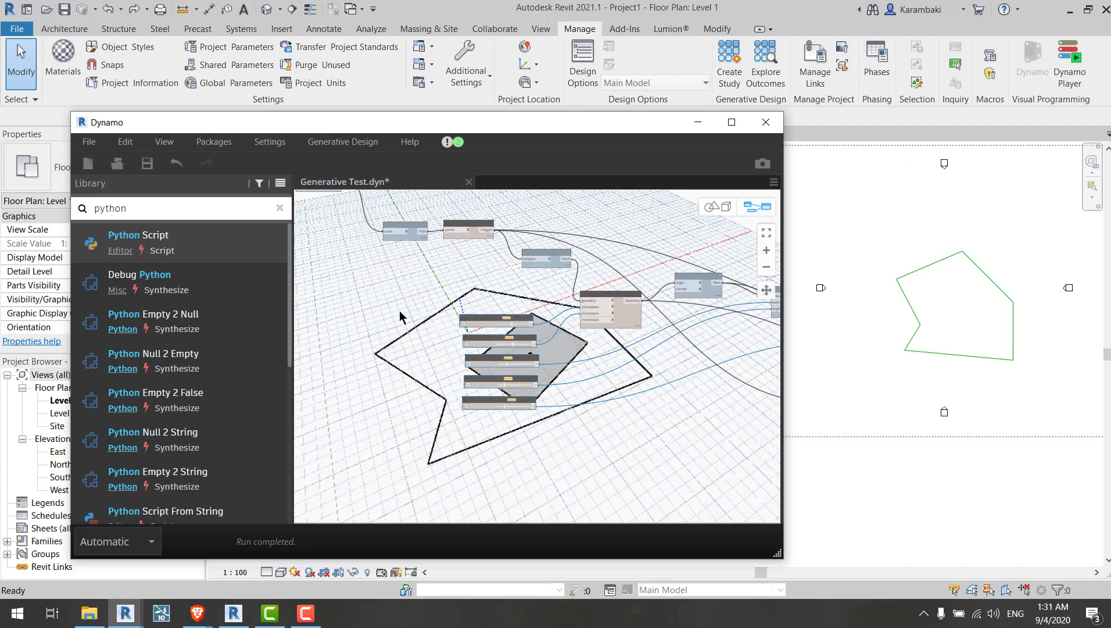
Step: Group the five slider nodes and title the group Input
{"action": "right_click", "coordinate": [401, 310]}
{"action": "left_click", "coordinate": [468, 429]}
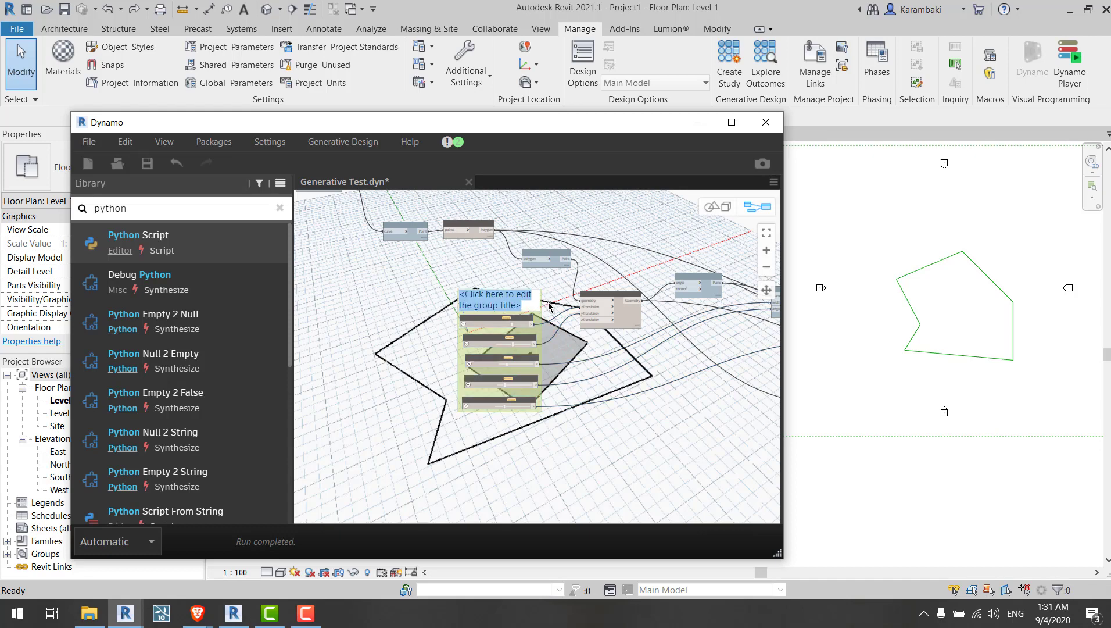
{"action": "type", "text": "Input"}
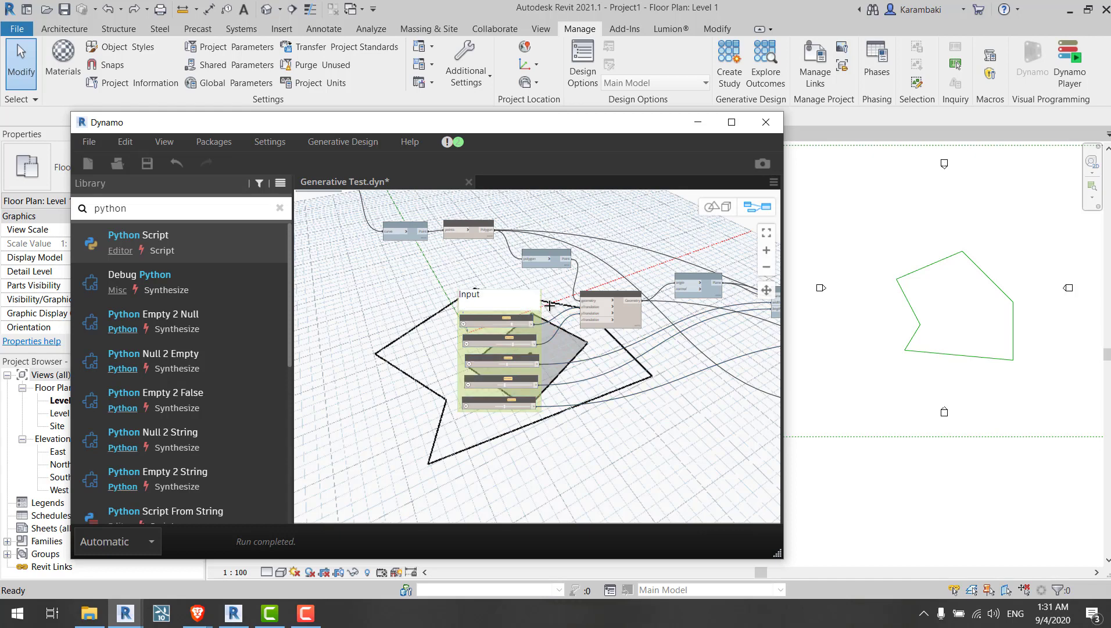
{"action": "left_click", "coordinate": [549, 306]}
Step: Reposition the Input group with its sliders on the canvas
{"action": "left_click_drag", "start_coordinate": [521, 305], "coordinate": [405, 289]}
{"action": "middle_click_drag", "start_coordinate": [423, 283], "coordinate": [689, 362]}
{"action": "left_click_drag", "start_coordinate": [674, 360], "coordinate": [431, 289]}
{"action": "scroll", "coordinate": [416, 278], "scroll_direction": "up", "scroll_amount": 2}
{"action": "scroll", "coordinate": [416, 278], "scroll_direction": "up", "scroll_amount": 3}
{"action": "middle_click_drag", "start_coordinate": [612, 386], "coordinate": [626, 302]}
{"action": "left_click", "coordinate": [528, 321]}
{"action": "middle_click_drag", "start_coordinate": [532, 323], "coordinate": [602, 333]}
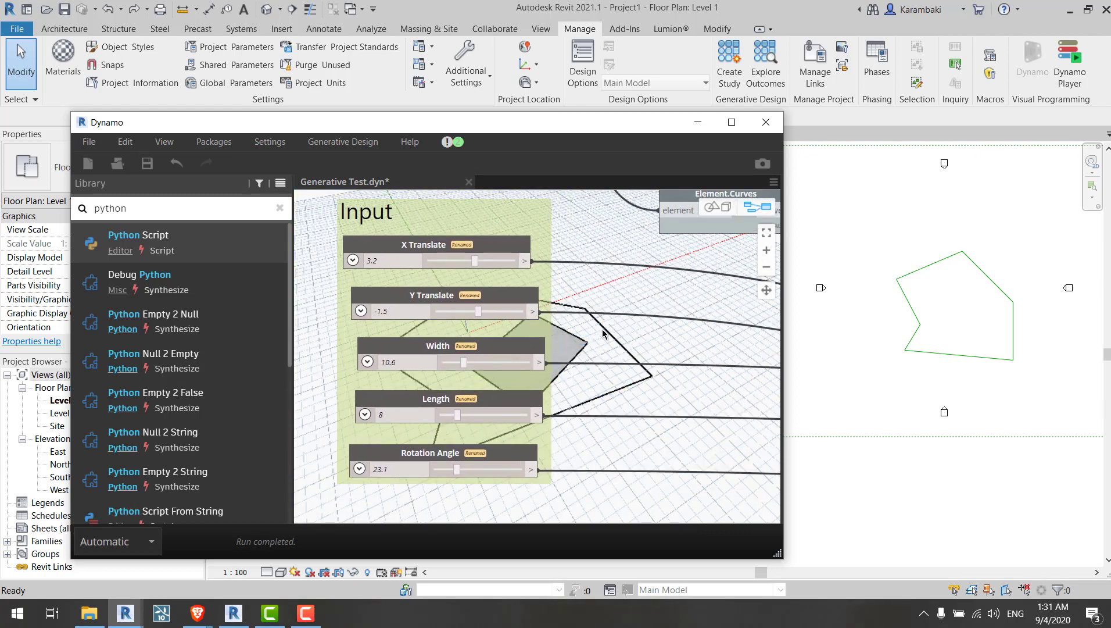
Step: Mark the X Translate and Y Translate sliders as inputs
{"action": "left_click", "coordinate": [430, 295]}
{"action": "left_click", "coordinate": [434, 347]}
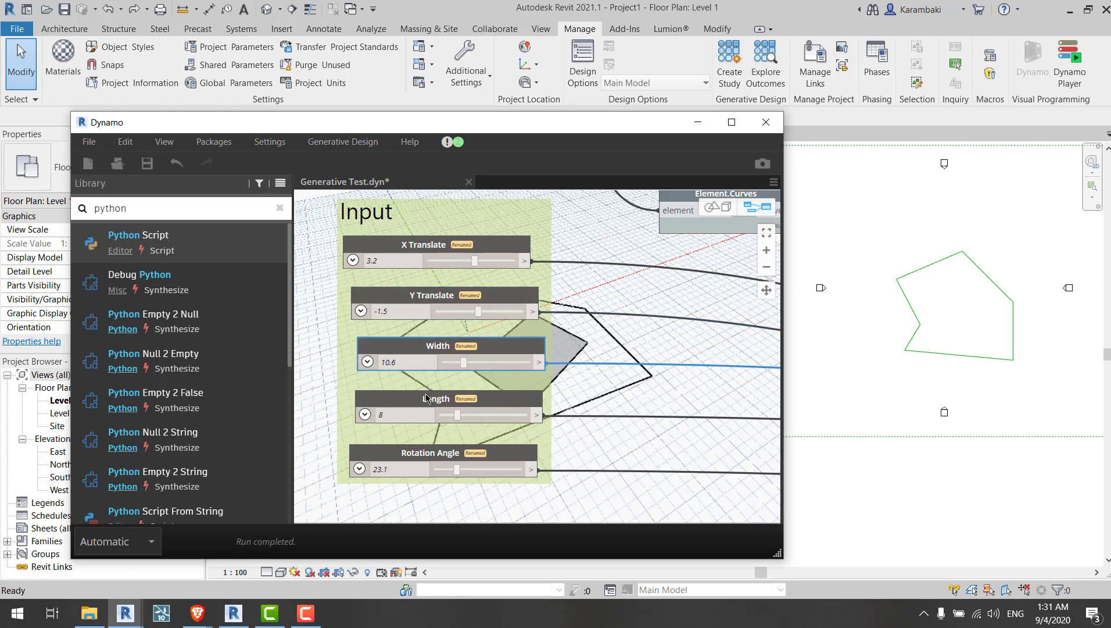
{"action": "left_click", "coordinate": [428, 400]}
{"action": "left_click", "coordinate": [425, 453]}
{"action": "left_click", "coordinate": [622, 306]}
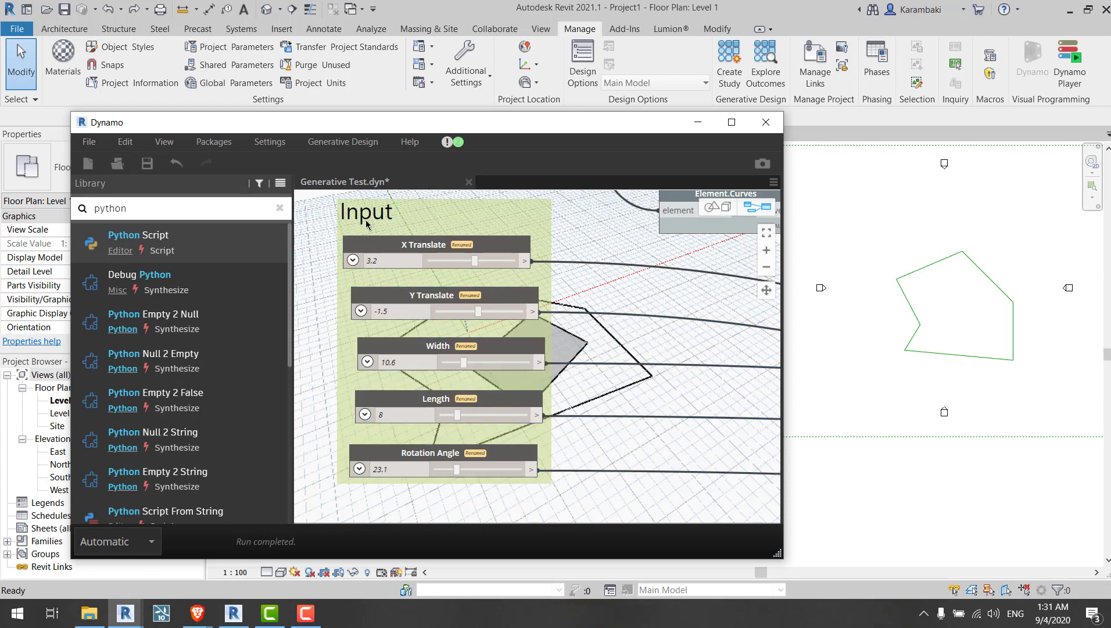
{"action": "right_click", "coordinate": [397, 247]}
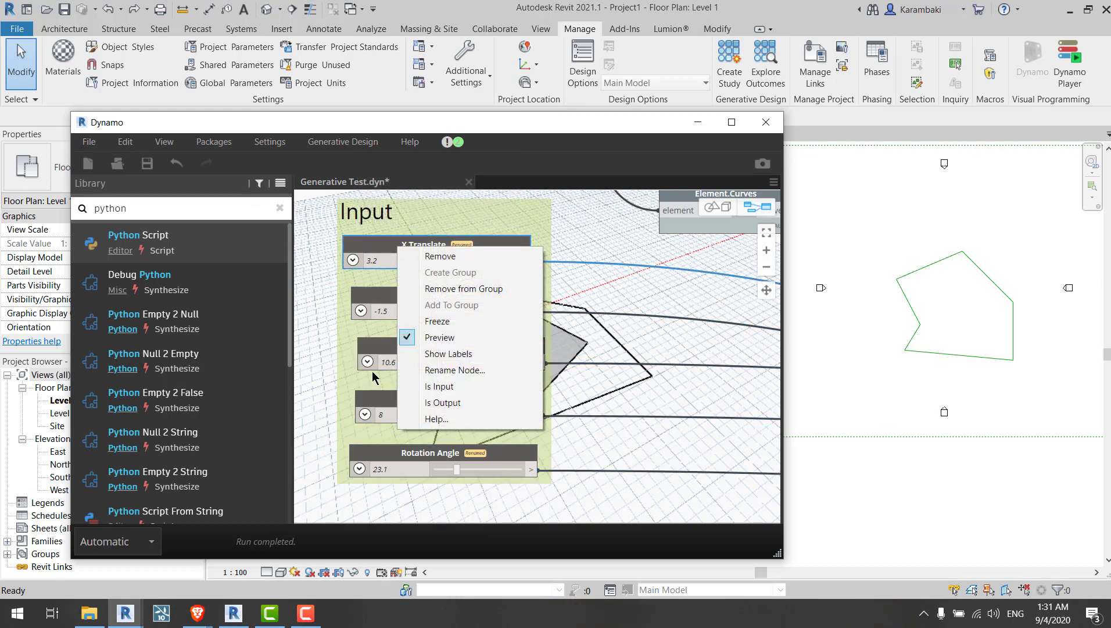
{"action": "left_click", "coordinate": [423, 386]}
{"action": "right_click", "coordinate": [417, 281]}
{"action": "left_click", "coordinate": [326, 293]}
{"action": "right_click", "coordinate": [413, 290]}
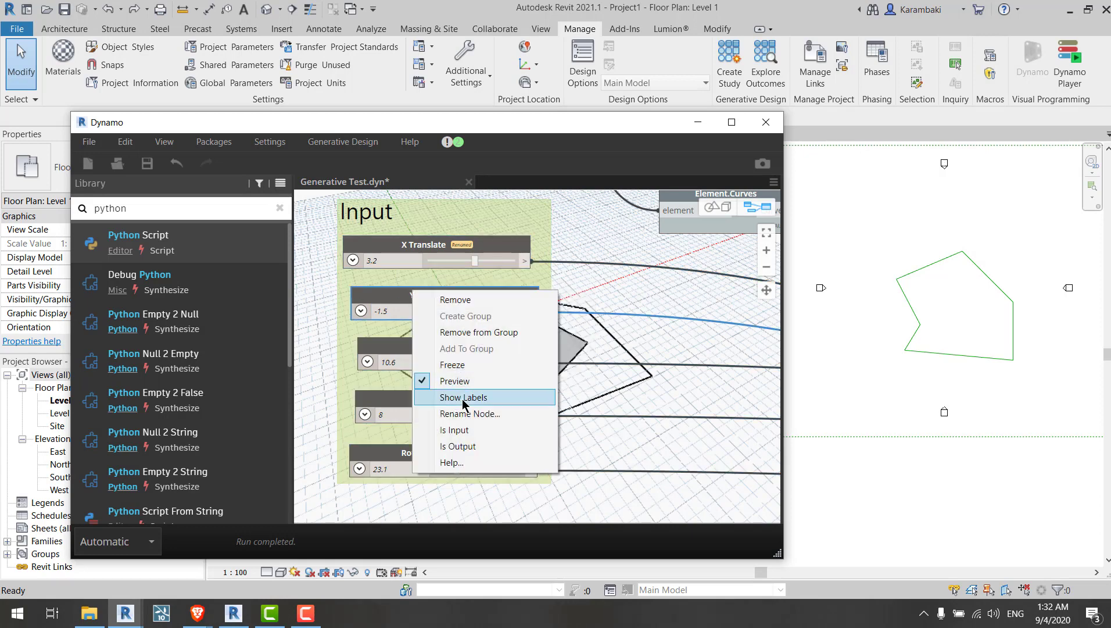
{"action": "left_click", "coordinate": [459, 429]}
Step: Mark the Width, Length and Rotation Angle sliders as inputs
{"action": "right_click", "coordinate": [429, 358]}
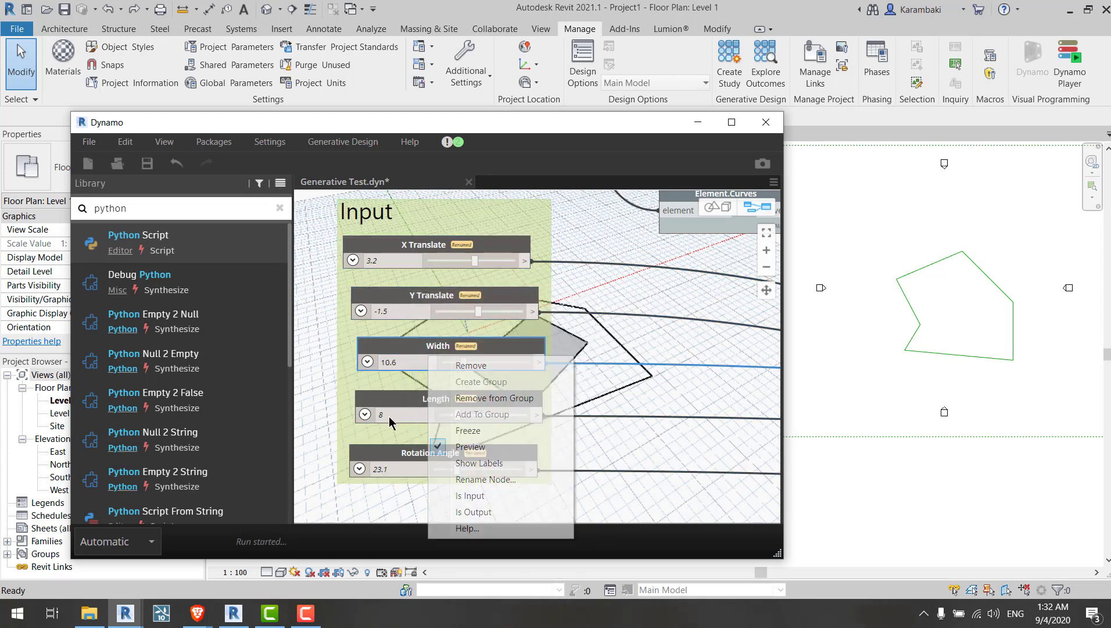
{"action": "left_click", "coordinate": [464, 496]}
{"action": "right_click", "coordinate": [418, 398]}
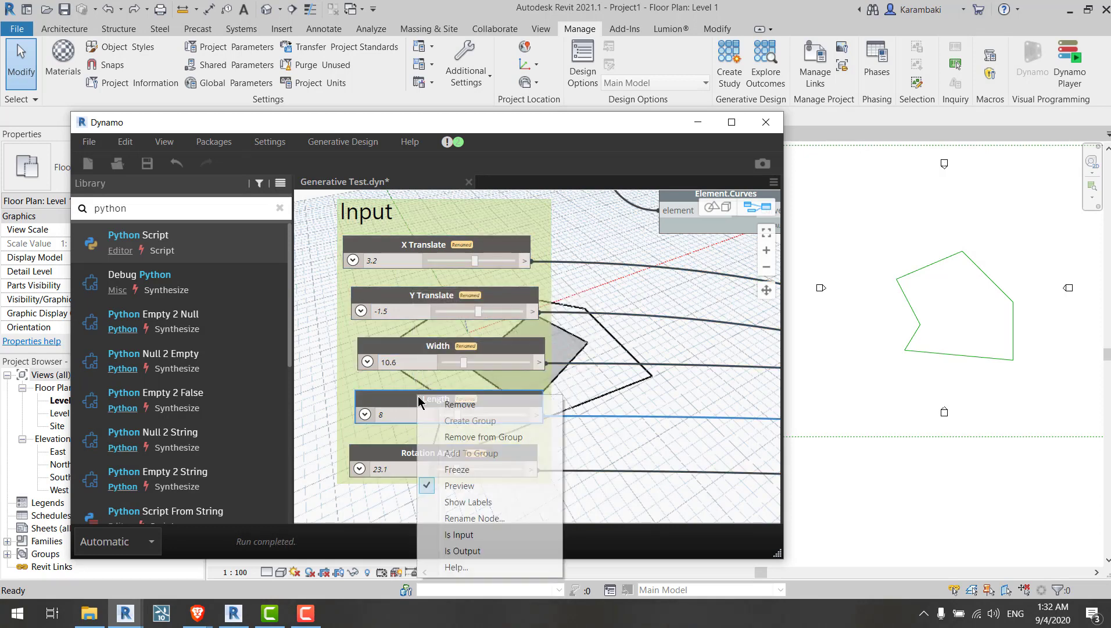
{"action": "left_click", "coordinate": [453, 534]}
{"action": "right_click", "coordinate": [420, 451]}
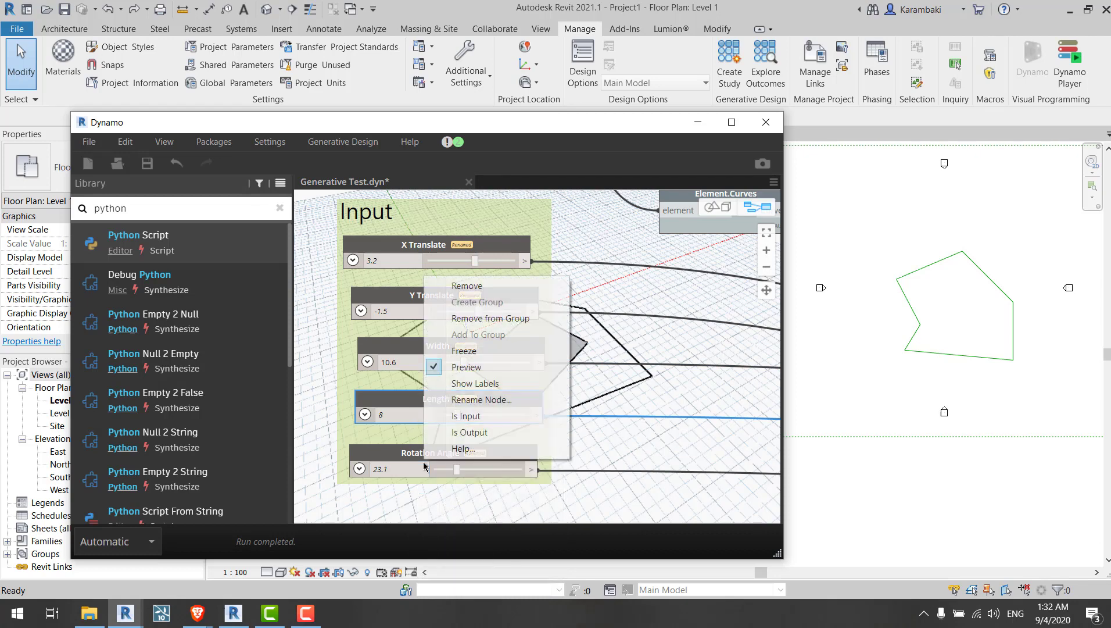
{"action": "left_click", "coordinate": [457, 407]}
Step: Check the Is Input setting on each slider in the Input group
{"action": "right_click", "coordinate": [482, 452]}
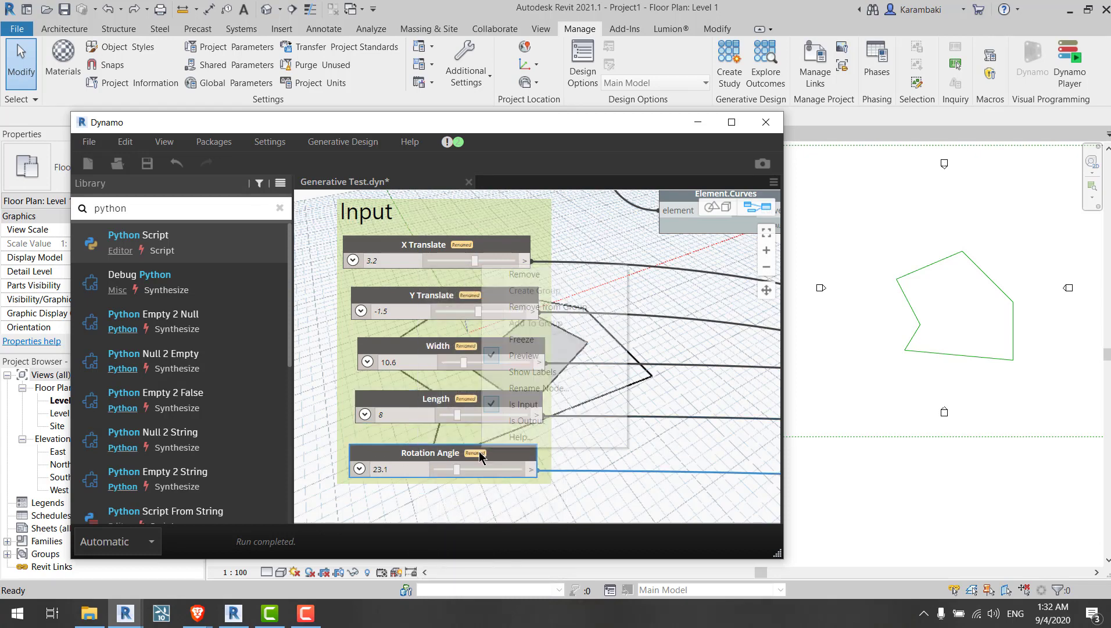
{"action": "right_click", "coordinate": [428, 403]}
{"action": "right_click", "coordinate": [434, 348]}
{"action": "right_click", "coordinate": [435, 296]}
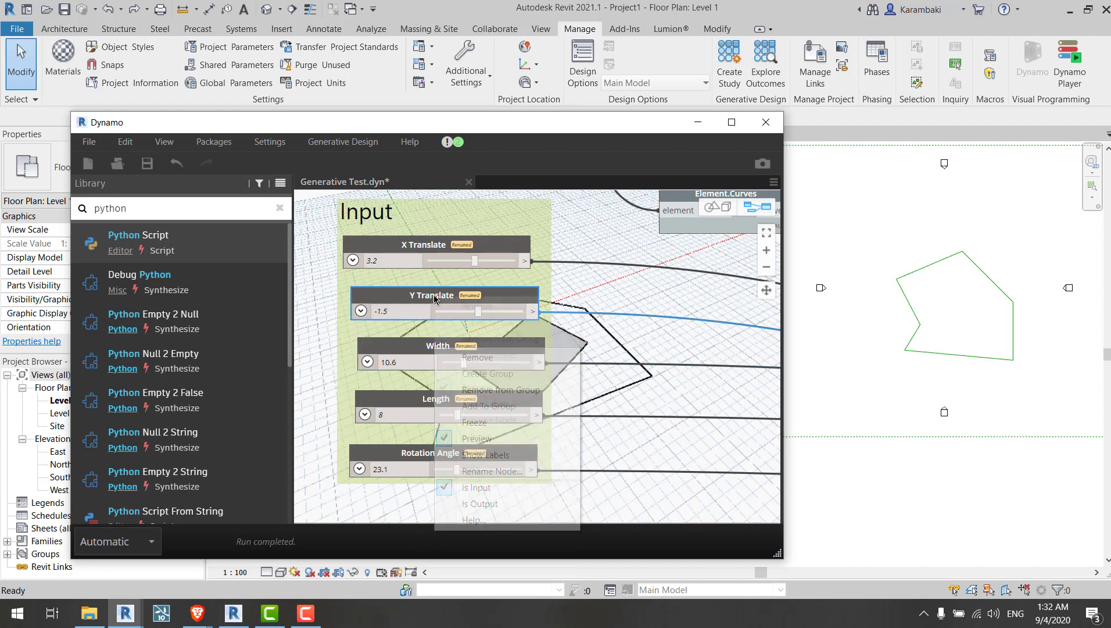
{"action": "right_click", "coordinate": [446, 244]}
{"action": "left_click", "coordinate": [609, 304]}
Step: Group the Surface.Area and Python Script nodes together and adjust the group around them
{"action": "scroll", "coordinate": [385, 293], "scroll_direction": "down", "scroll_amount": 5}
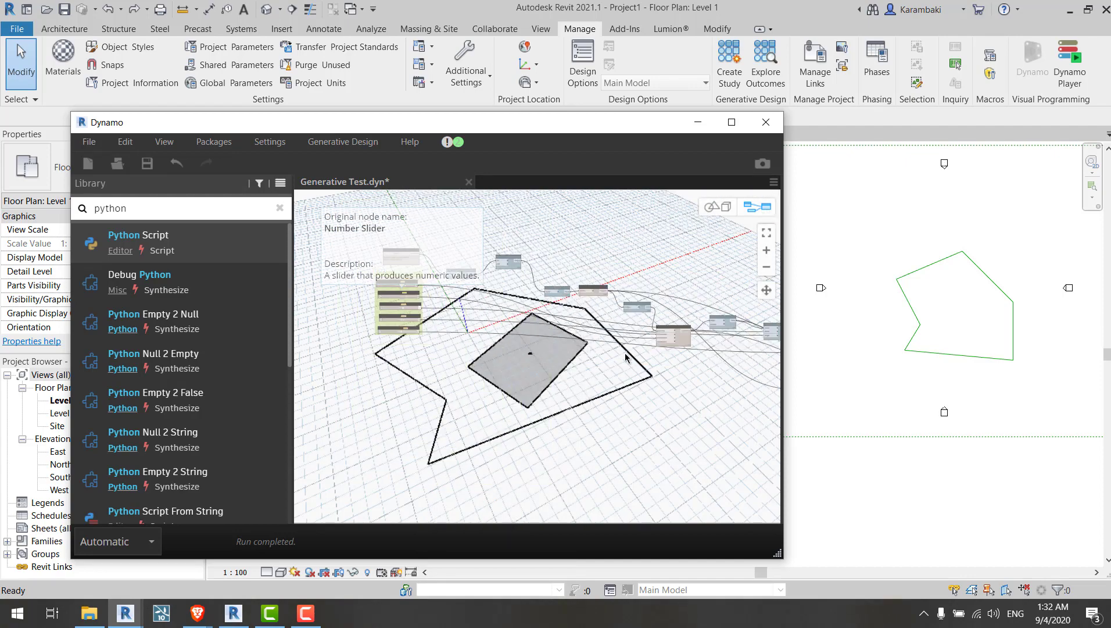
{"action": "middle_click_drag", "start_coordinate": [625, 353], "coordinate": [295, 319]}
{"action": "scroll", "coordinate": [653, 325], "scroll_direction": "up", "scroll_amount": 4}
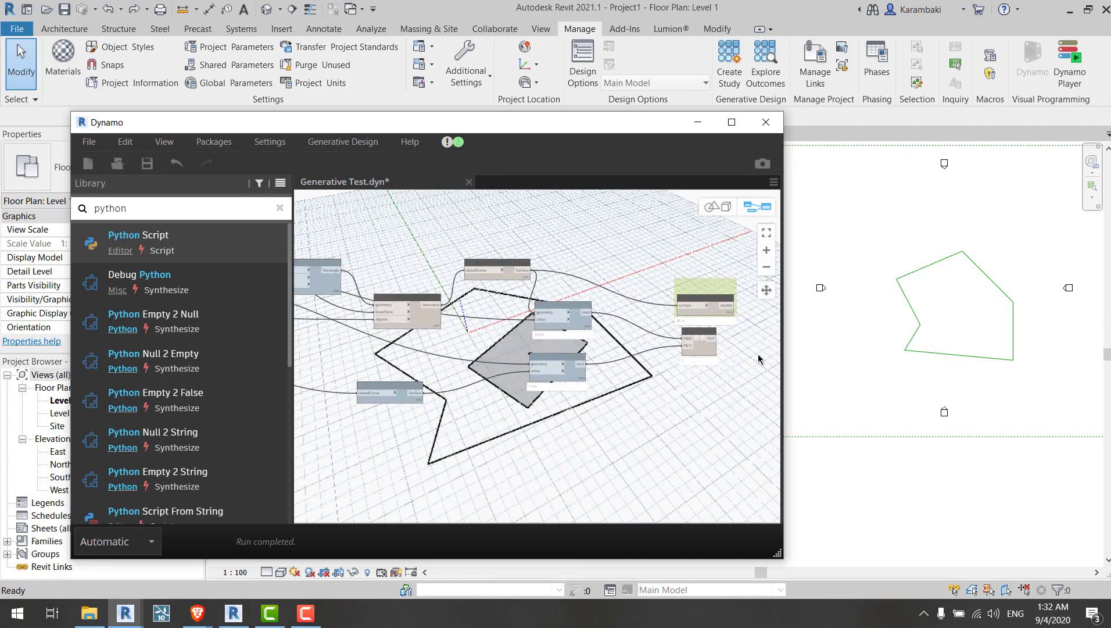
{"action": "scroll", "coordinate": [759, 359], "scroll_direction": "up", "scroll_amount": 8}
{"action": "left_click", "coordinate": [523, 448]}
{"action": "right_click", "coordinate": [626, 408]}
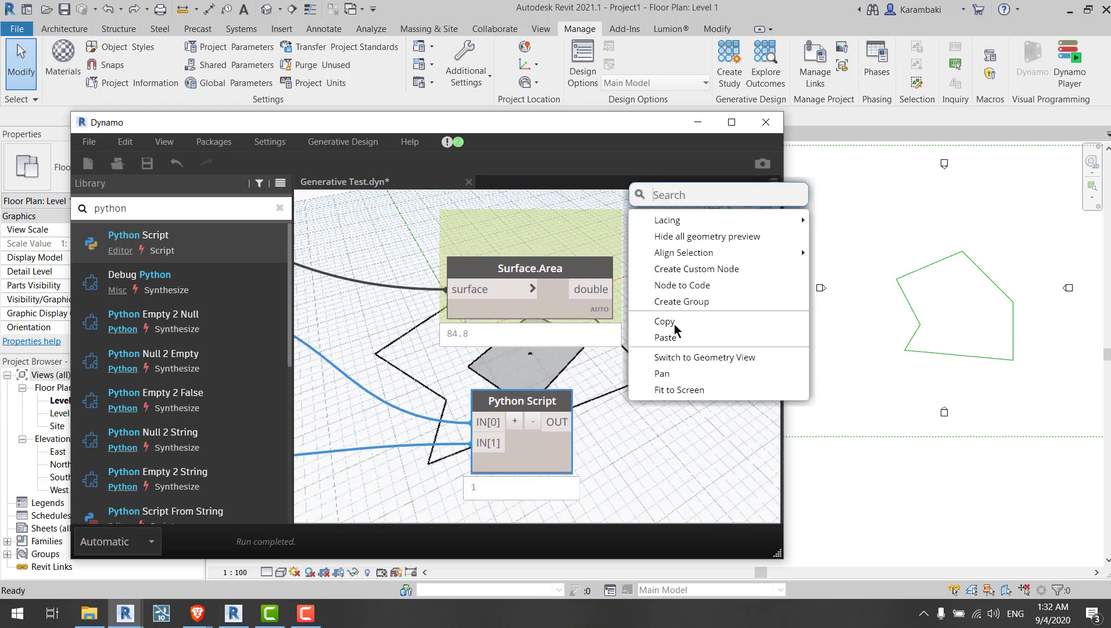
{"action": "left_click", "coordinate": [682, 302]}
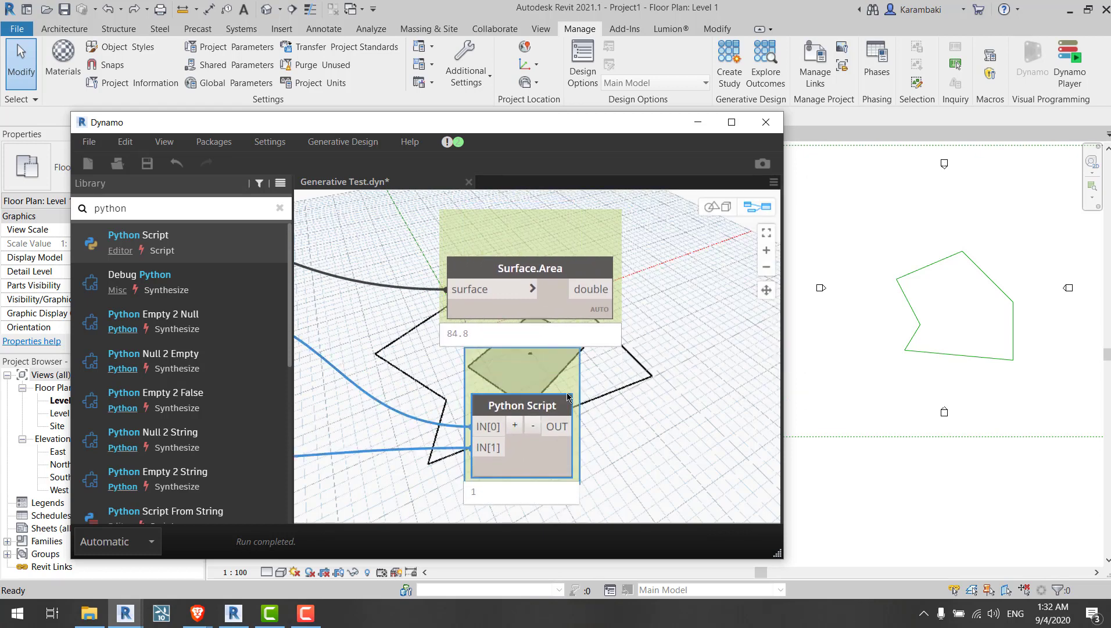
{"action": "left_click_drag", "start_coordinate": [567, 394], "coordinate": [571, 413]}
{"action": "left_click", "coordinate": [599, 383]}
{"action": "mouse_move", "coordinate": [608, 386]}
{"action": "middle_mouse_down"}
{"action": "mouse_move", "coordinate": [554, 344]}
{"action": "mouse_move", "coordinate": [607, 405]}
{"action": "middle_mouse_up"}
Step: Mark the Python Script node as an output
{"action": "right_click", "coordinate": [510, 279]}
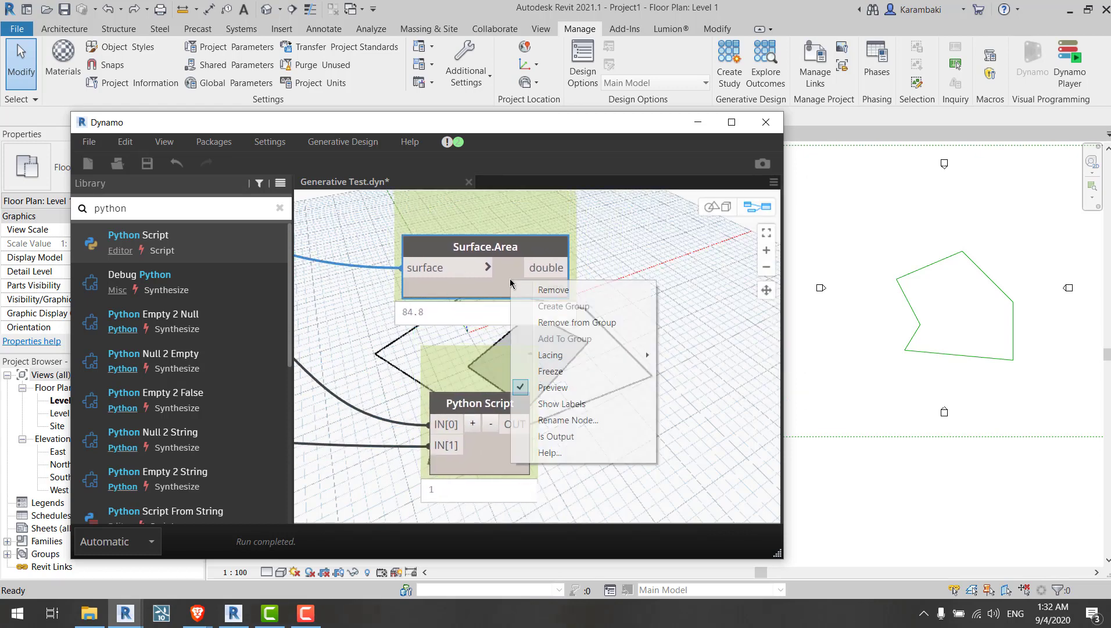
{"action": "right_click", "coordinate": [507, 458]}
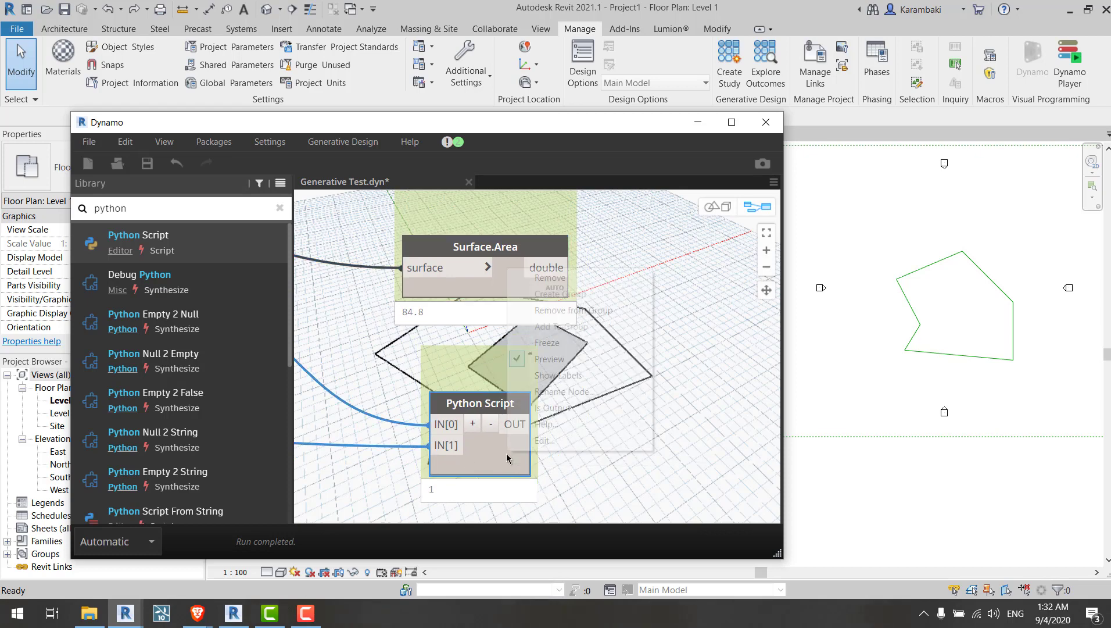
{"action": "left_click", "coordinate": [549, 408]}
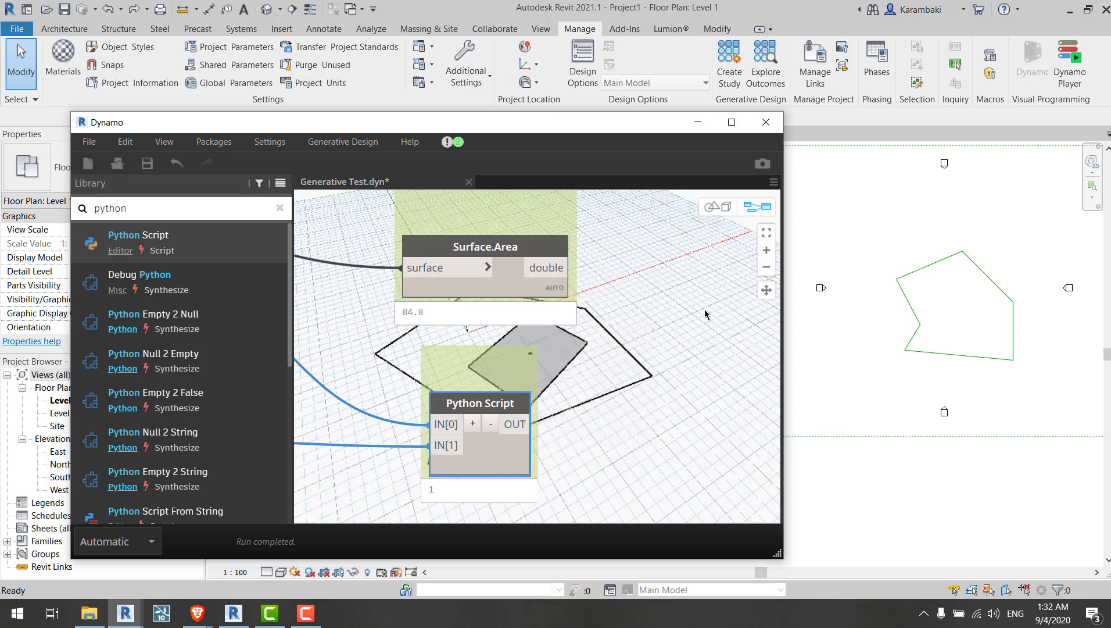
{"action": "scroll", "coordinate": [704, 310], "scroll_direction": "down", "scroll_amount": 3}
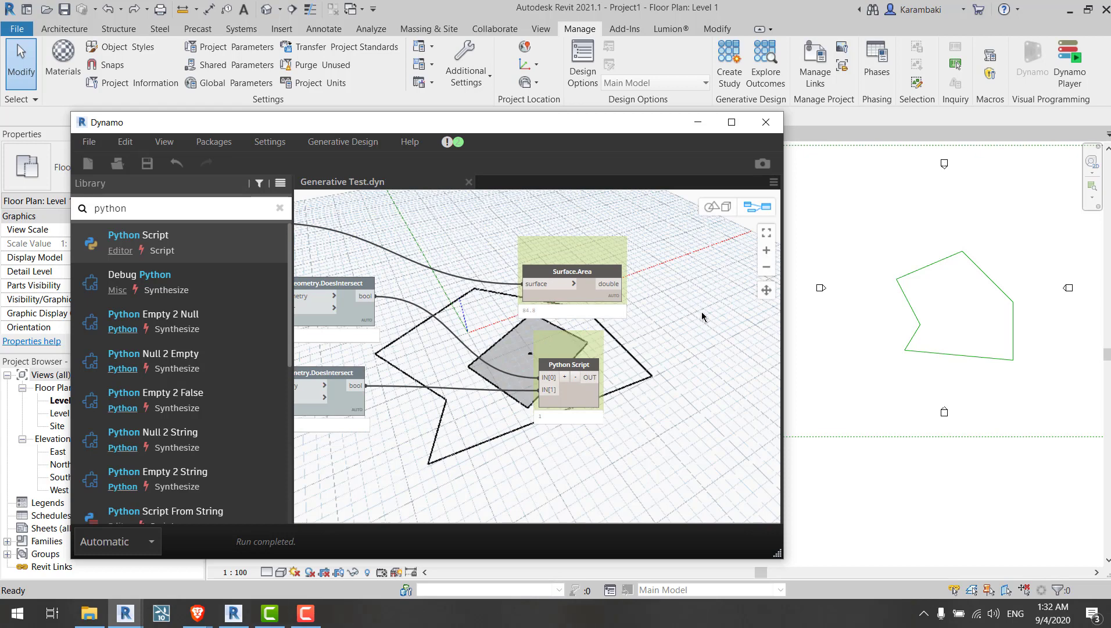
{"action": "scroll", "coordinate": [702, 316], "scroll_direction": "down", "scroll_amount": 5}
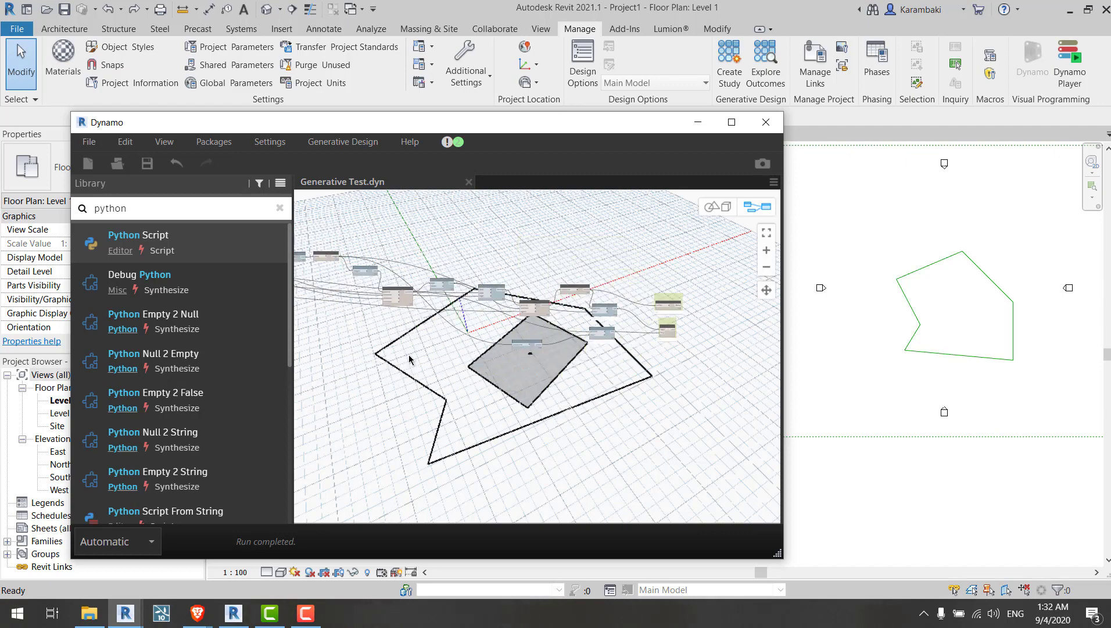
{"action": "scroll", "coordinate": [617, 351], "scroll_direction": "up", "scroll_amount": 5}
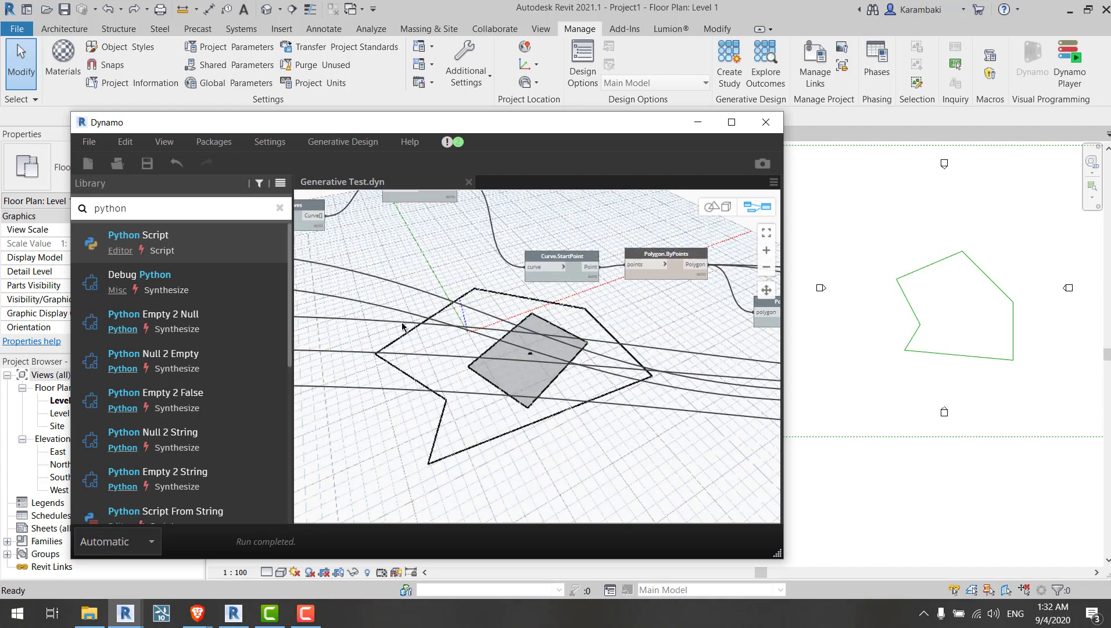
{"action": "middle_click_drag", "start_coordinate": [331, 305], "coordinate": [366, 308]}
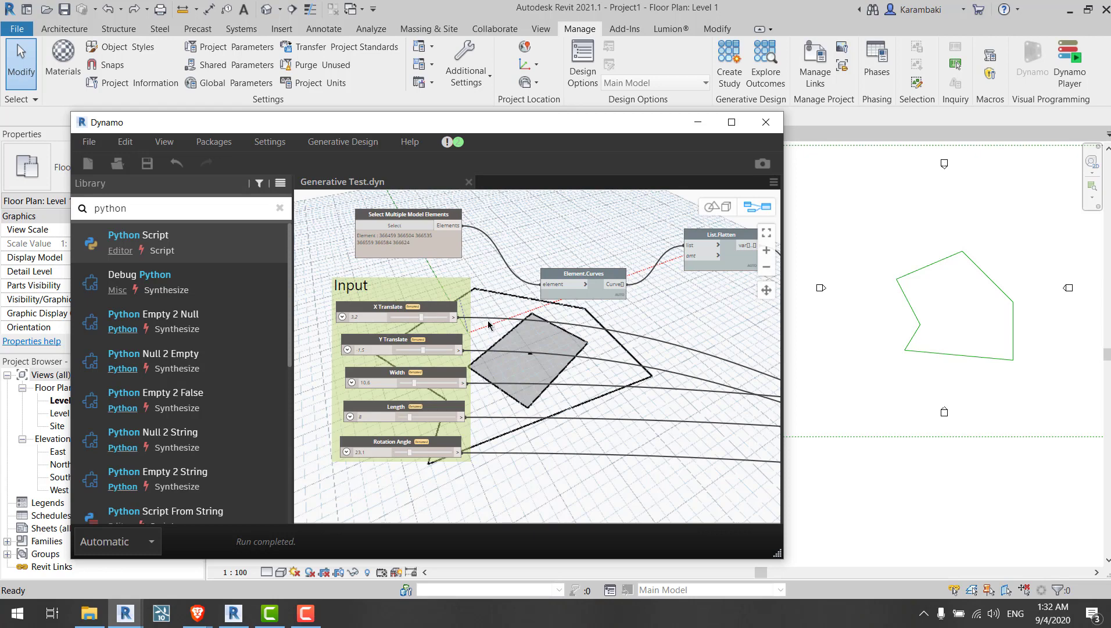
{"action": "scroll", "coordinate": [486, 355], "scroll_direction": "up", "scroll_amount": 2}
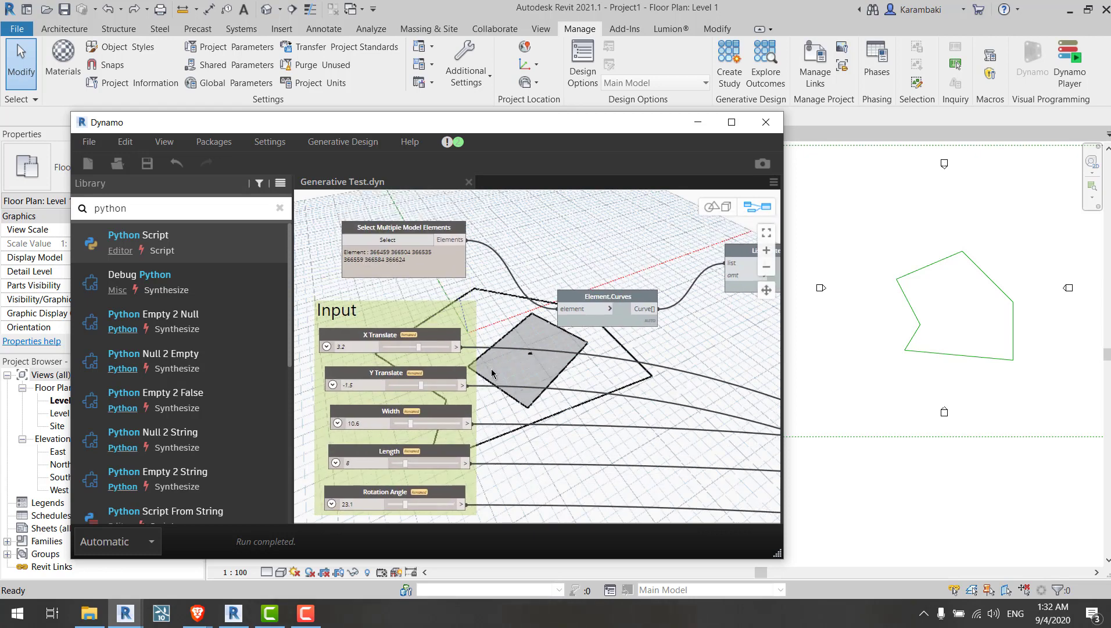
Step: Check the graph's export validation in the Export for Generative Design dialog, then close it
{"action": "key", "text": "ctrl+b"}
{"action": "key", "text": "ctrl+b"}
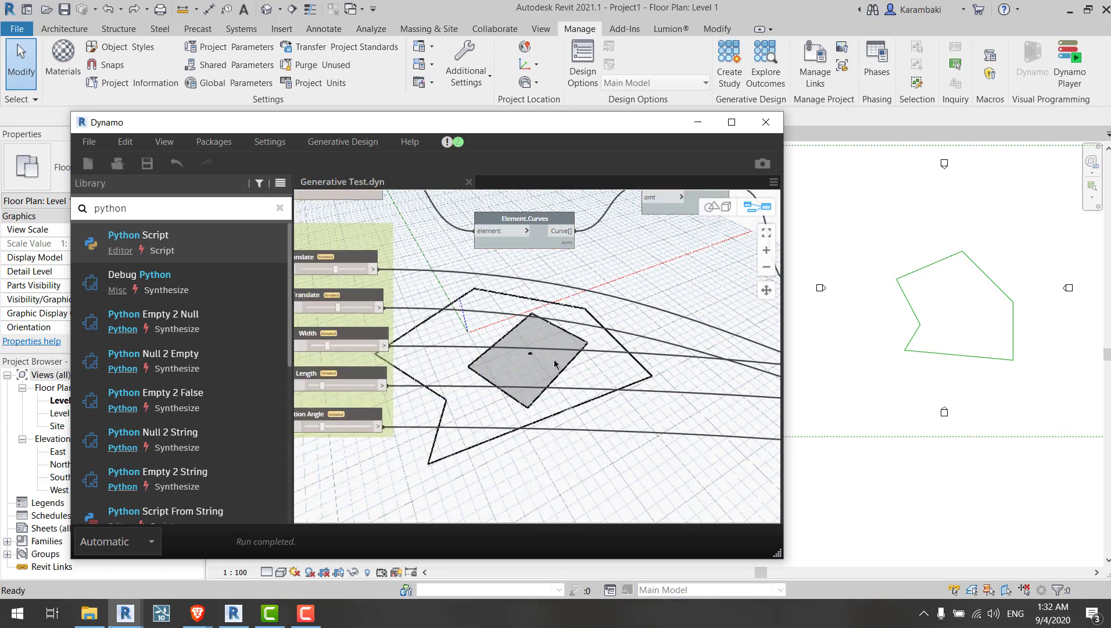
{"action": "left_click", "coordinate": [343, 142]}
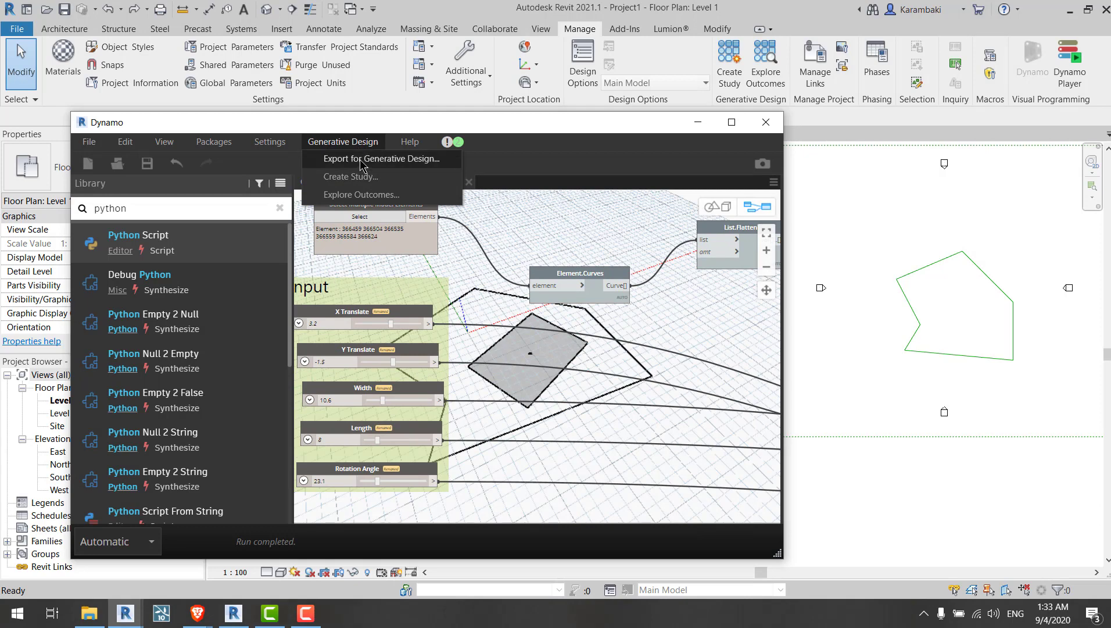
{"action": "left_click", "coordinate": [361, 164]}
{"action": "left_click_drag", "start_coordinate": [466, 287], "coordinate": [422, 157]}
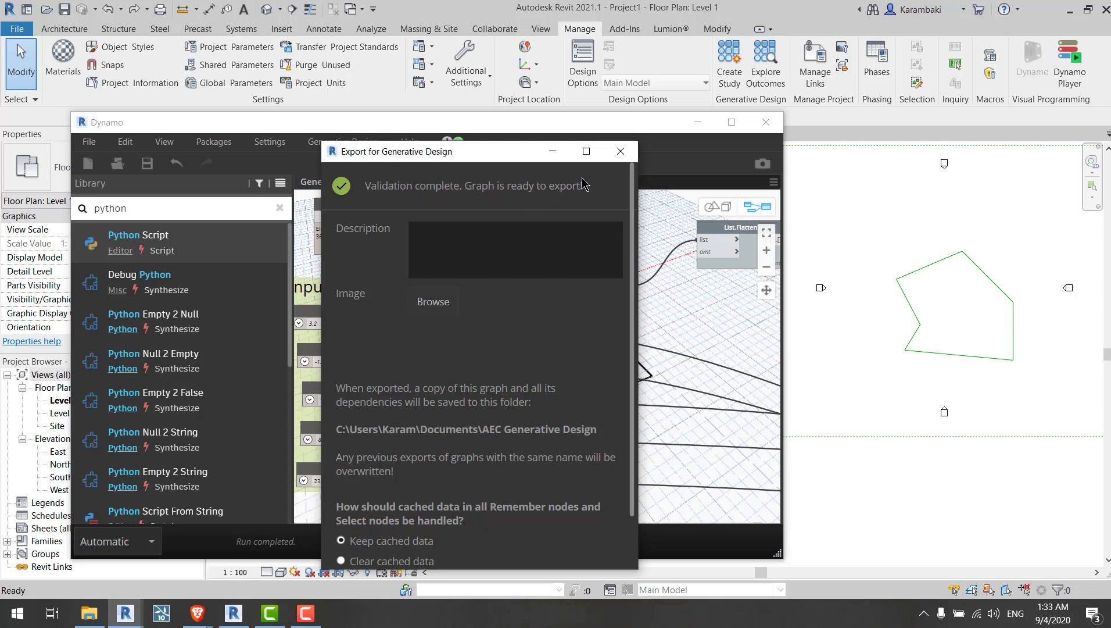
{"action": "left_click", "coordinate": [620, 152]}
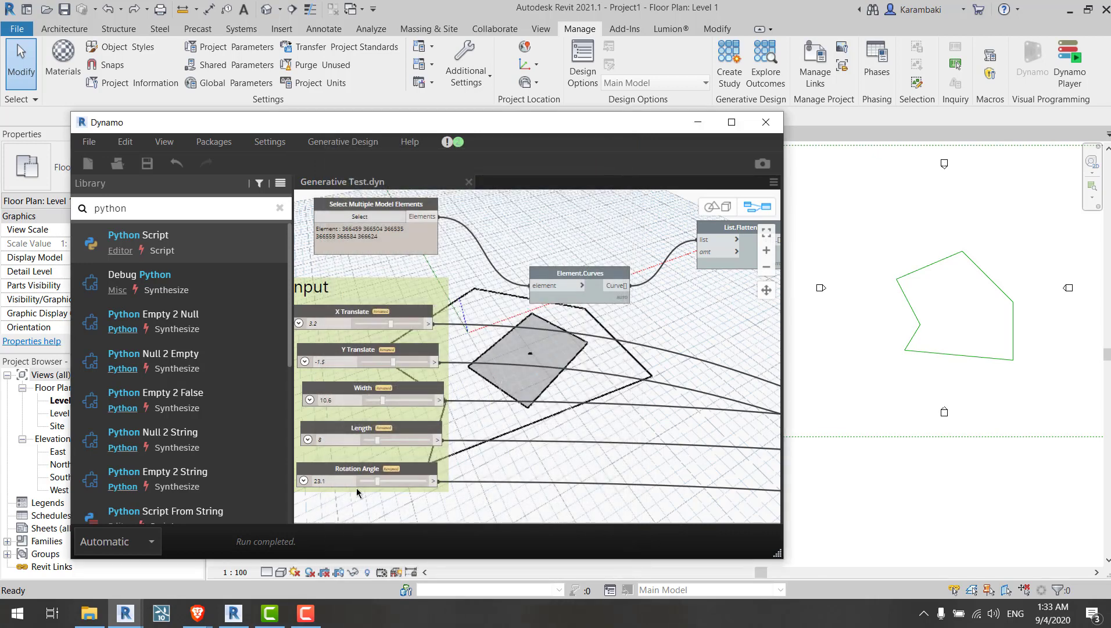
Step: Switch the graph's run mode to Manual and close the graph
{"action": "left_click", "coordinate": [117, 542]}
{"action": "left_click", "coordinate": [96, 459]}
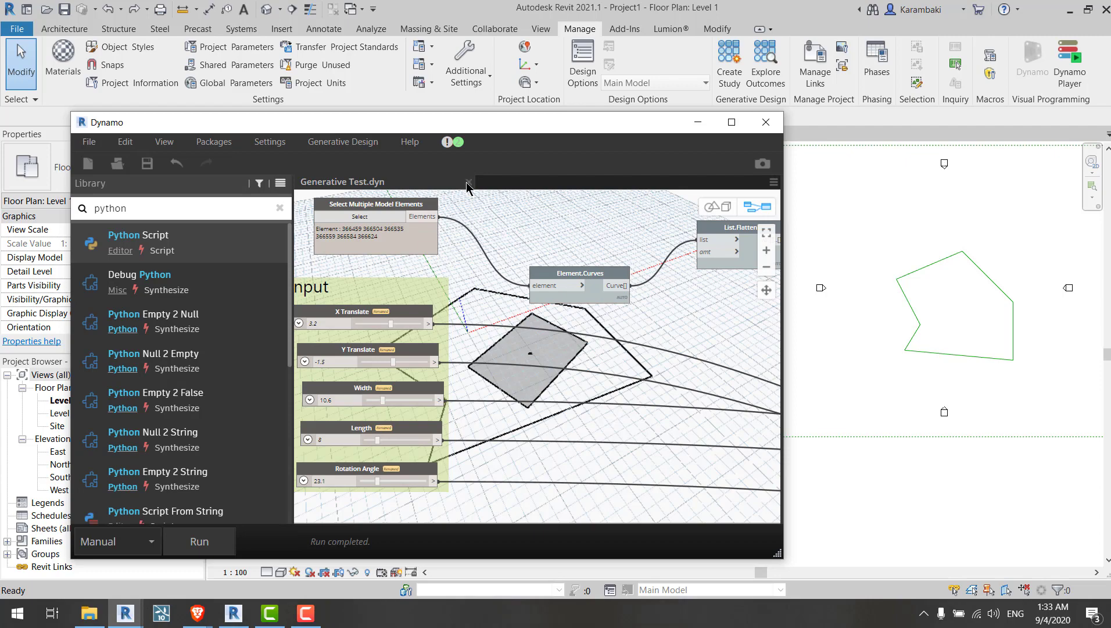
{"action": "left_click", "coordinate": [467, 183]}
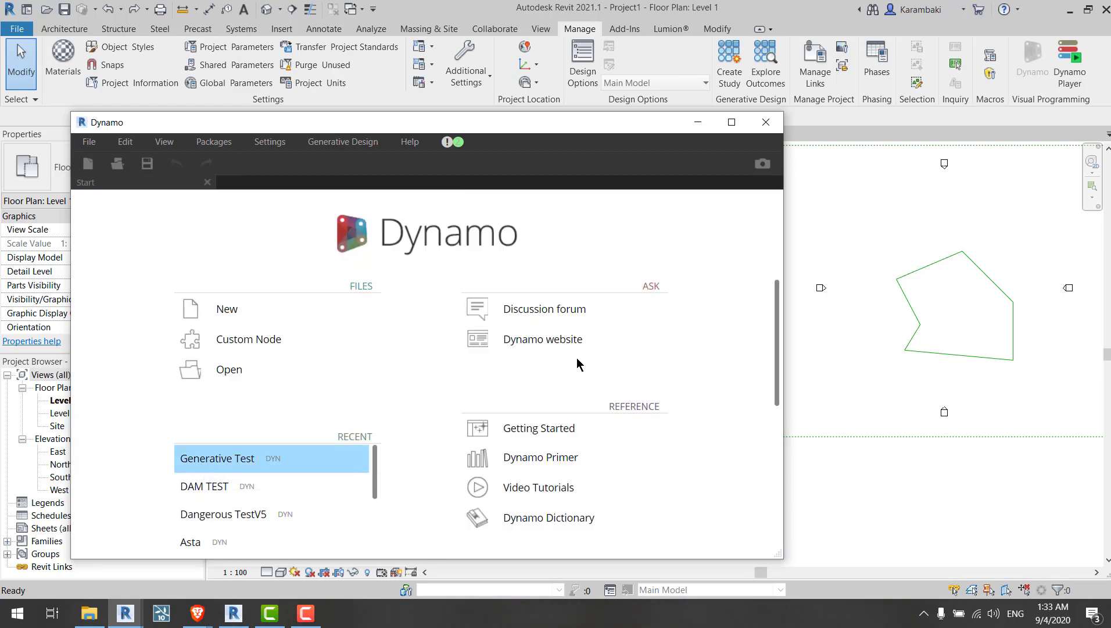
Step: Open the Export for Generative Design dialog again on the reopened graph and dismiss it
{"action": "middle_click_drag", "start_coordinate": [400, 270], "coordinate": [725, 299]}
{"action": "scroll", "coordinate": [725, 300], "scroll_direction": "down", "scroll_amount": 5}
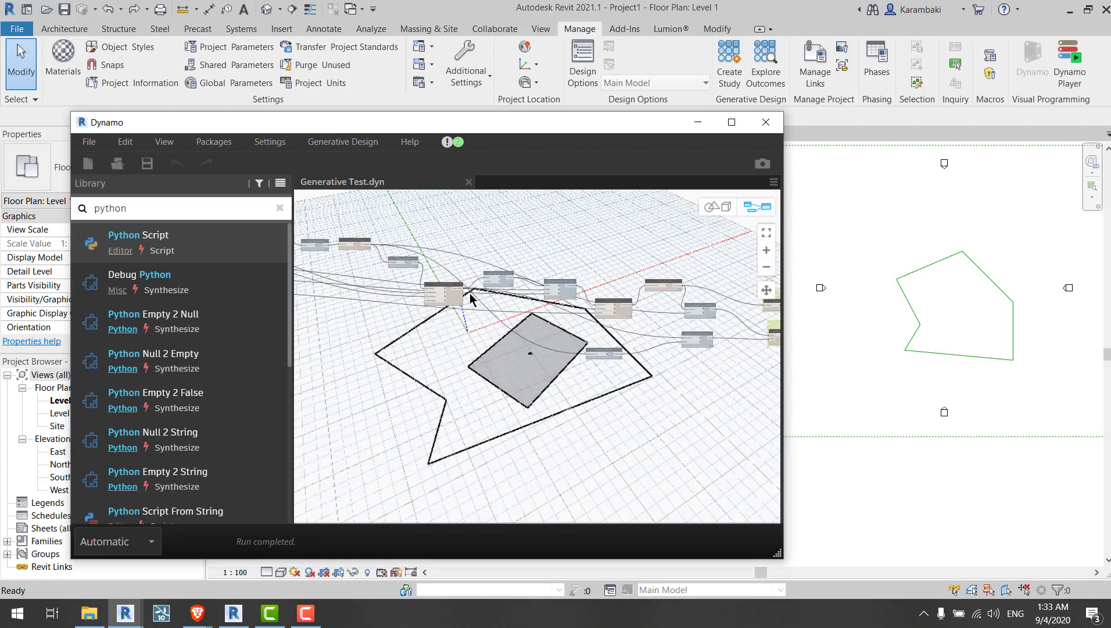
{"action": "middle_click_drag", "start_coordinate": [470, 292], "coordinate": [625, 353]}
{"action": "scroll", "coordinate": [414, 279], "scroll_direction": "up", "scroll_amount": 5}
{"action": "left_click", "coordinate": [343, 141]}
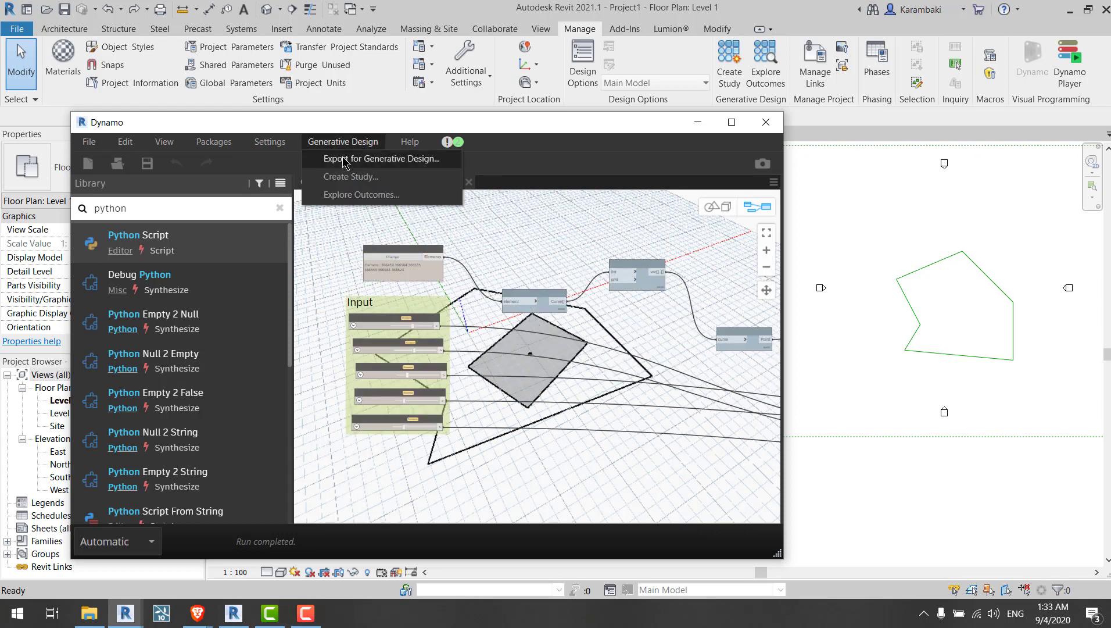
{"action": "left_click", "coordinate": [343, 159]}
{"action": "left_click", "coordinate": [660, 274]}
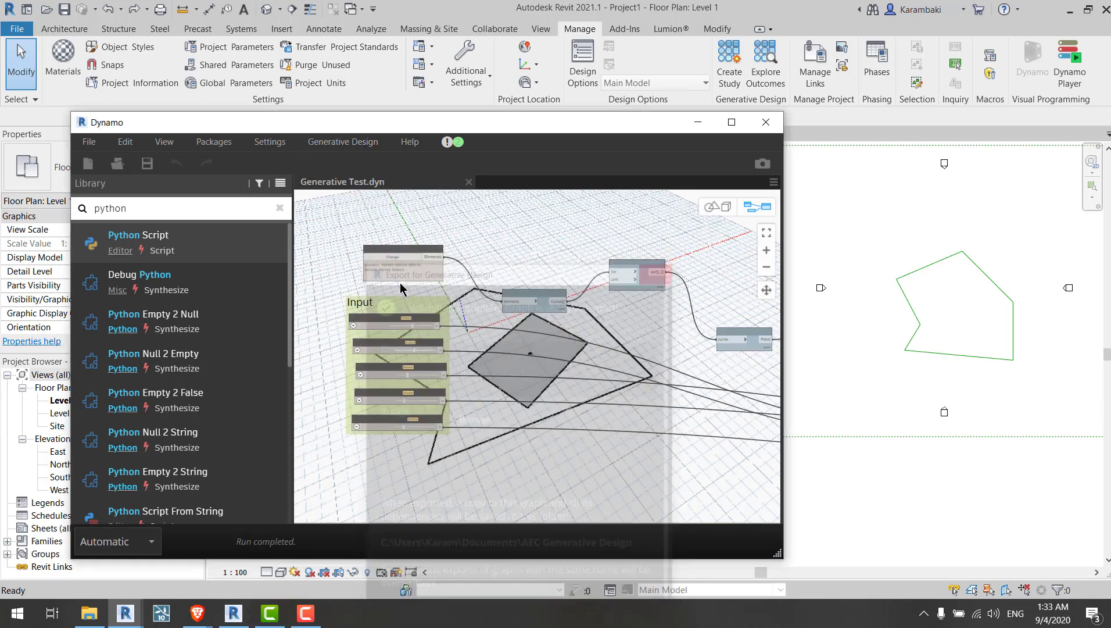
{"action": "scroll", "coordinate": [405, 260], "scroll_direction": "up", "scroll_amount": 1}
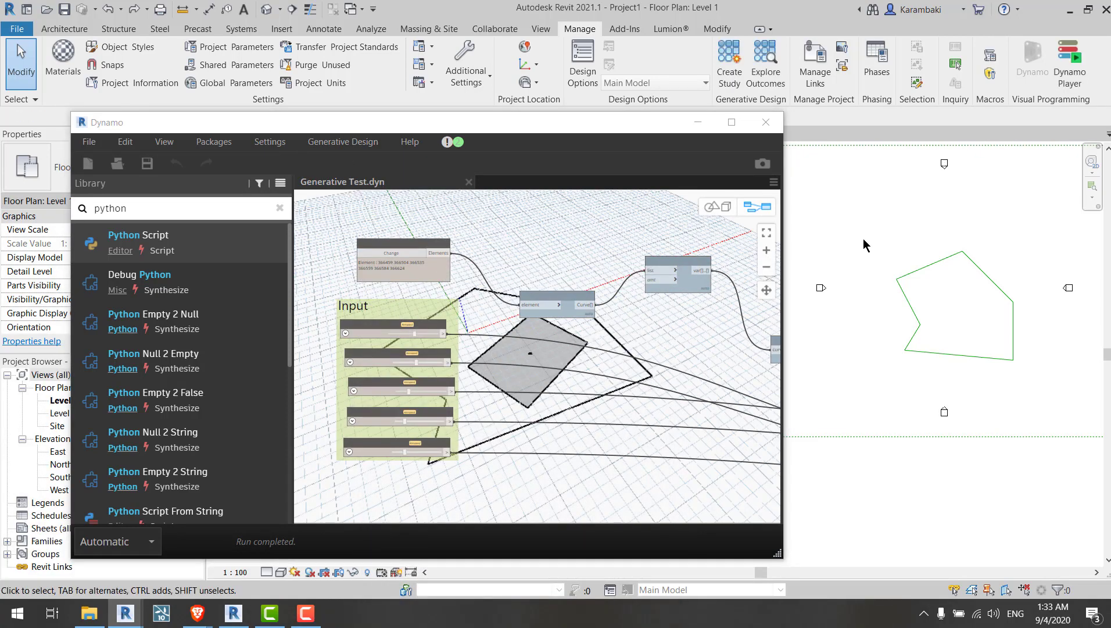
Step: Select and delete elements in the Revit floor plan, then undo the deletion
{"action": "left_click_drag", "start_coordinate": [865, 237], "coordinate": [1028, 373]}
{"action": "key", "text": "Delete"}
{"action": "key", "text": "ctrl+z"}
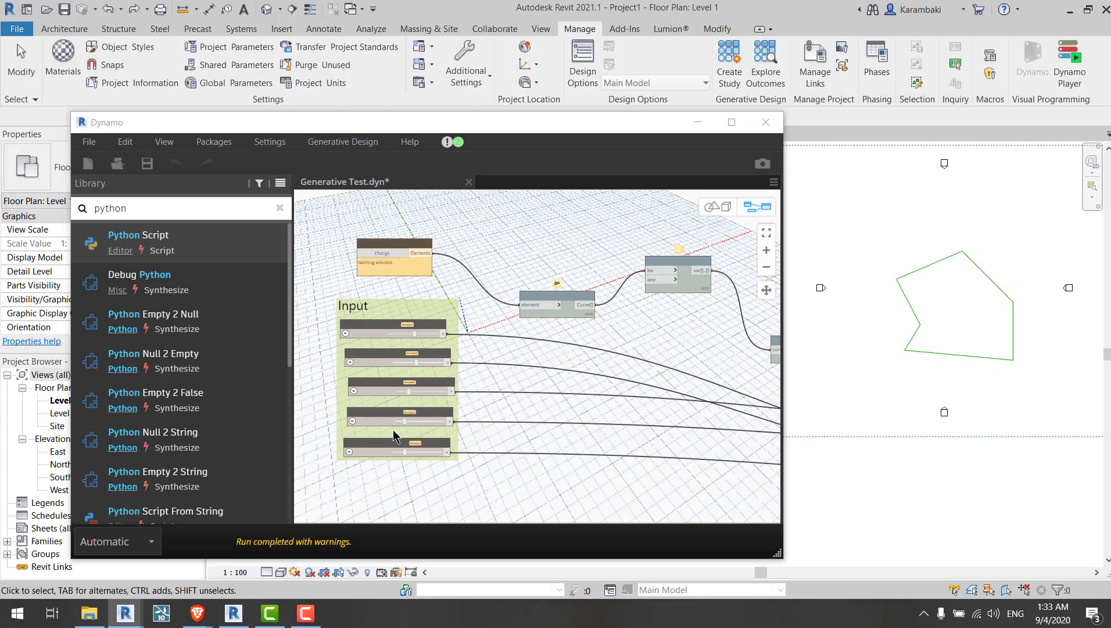
Step: Set the run mode to Manual and try exporting the graph for Generative Design, then close the issues dialog
{"action": "left_click", "coordinate": [116, 542]}
{"action": "left_click", "coordinate": [99, 463]}
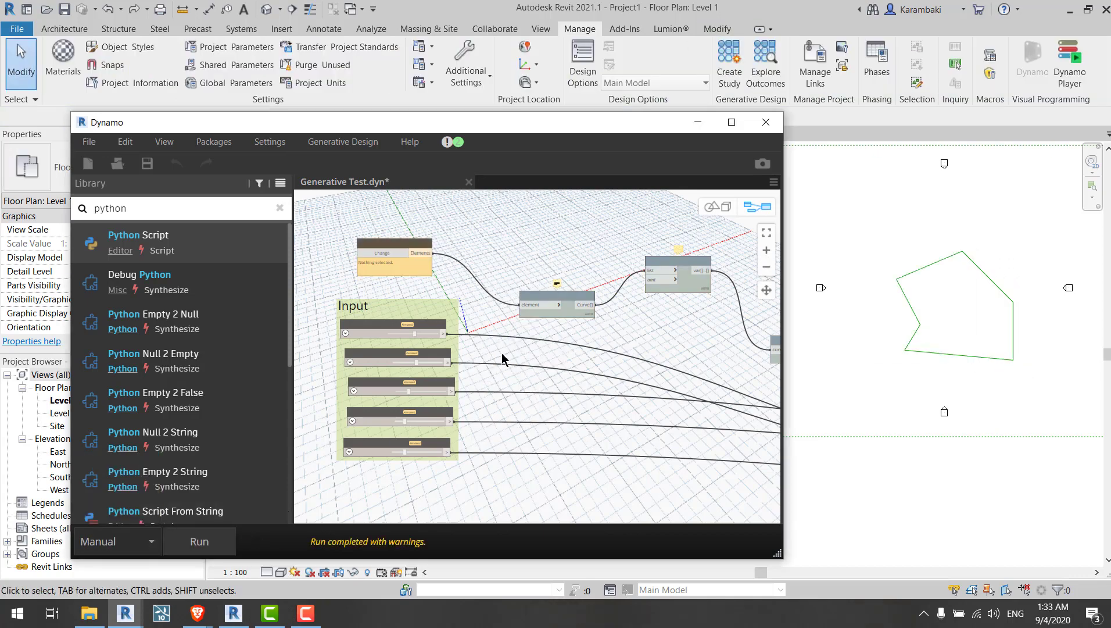
{"action": "left_click", "coordinate": [343, 142]}
{"action": "left_click", "coordinate": [349, 157]}
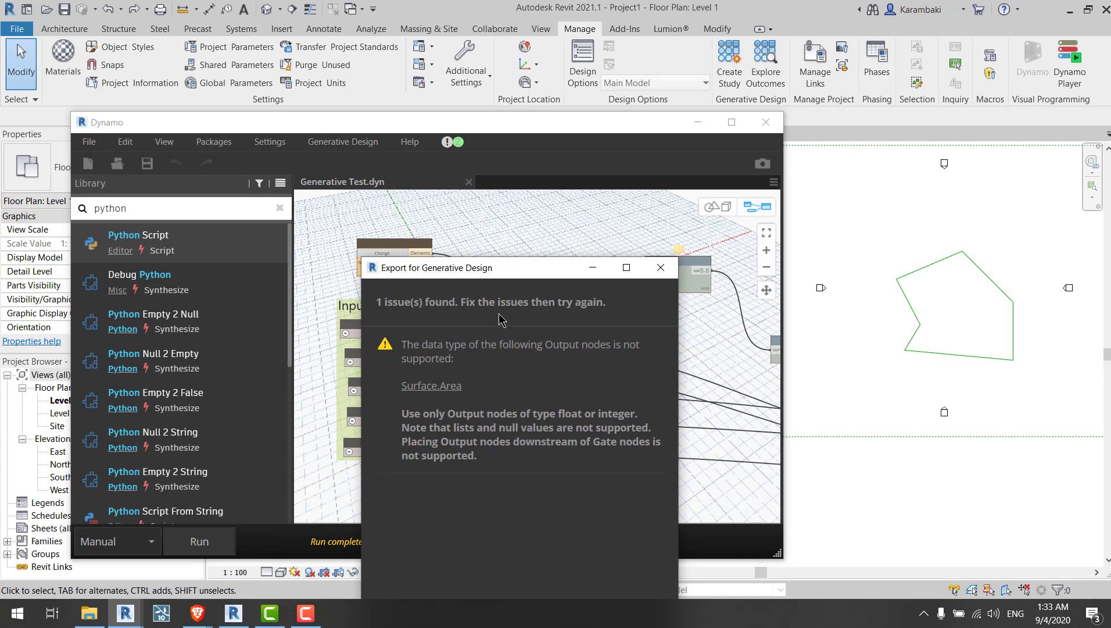
{"action": "left_click_drag", "start_coordinate": [482, 281], "coordinate": [582, 155]}
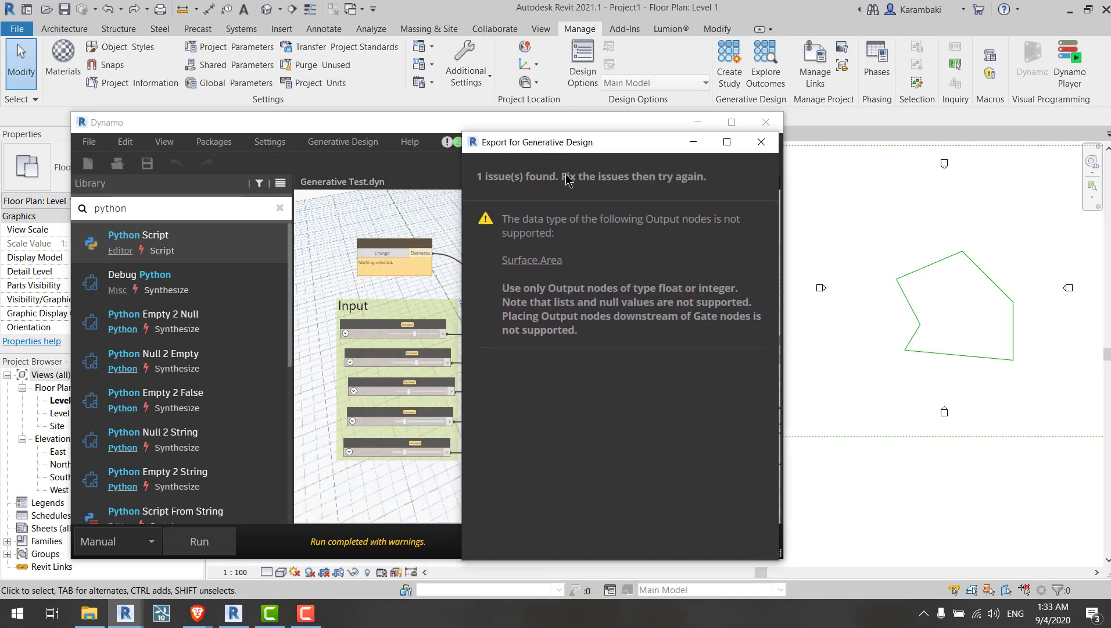
{"action": "scroll", "coordinate": [390, 257], "scroll_direction": "up", "scroll_amount": 3}
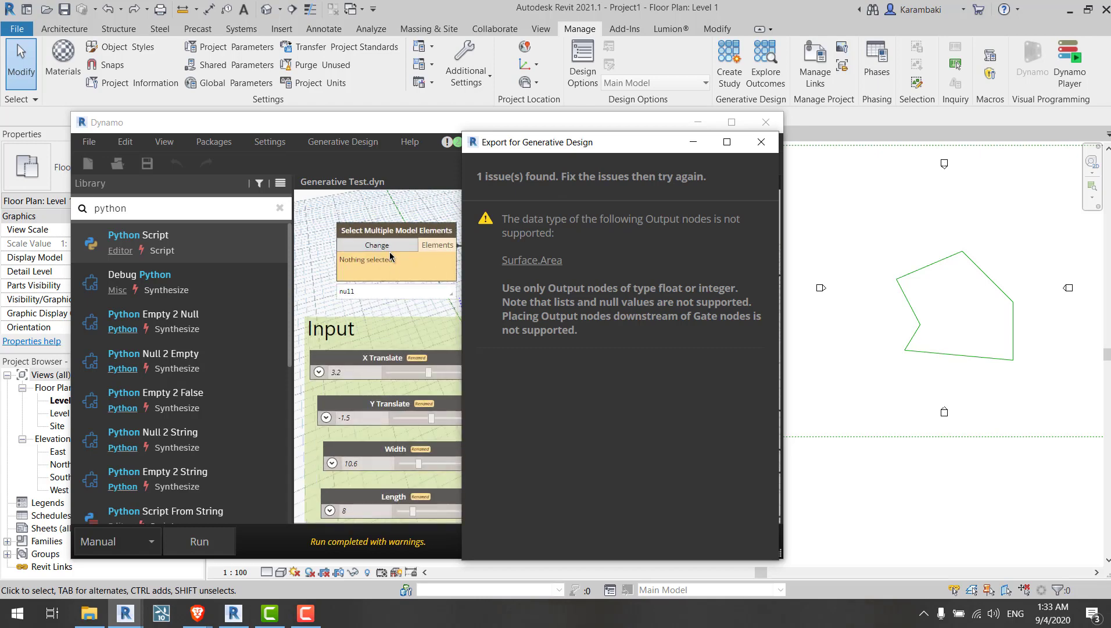
{"action": "left_click", "coordinate": [761, 142]}
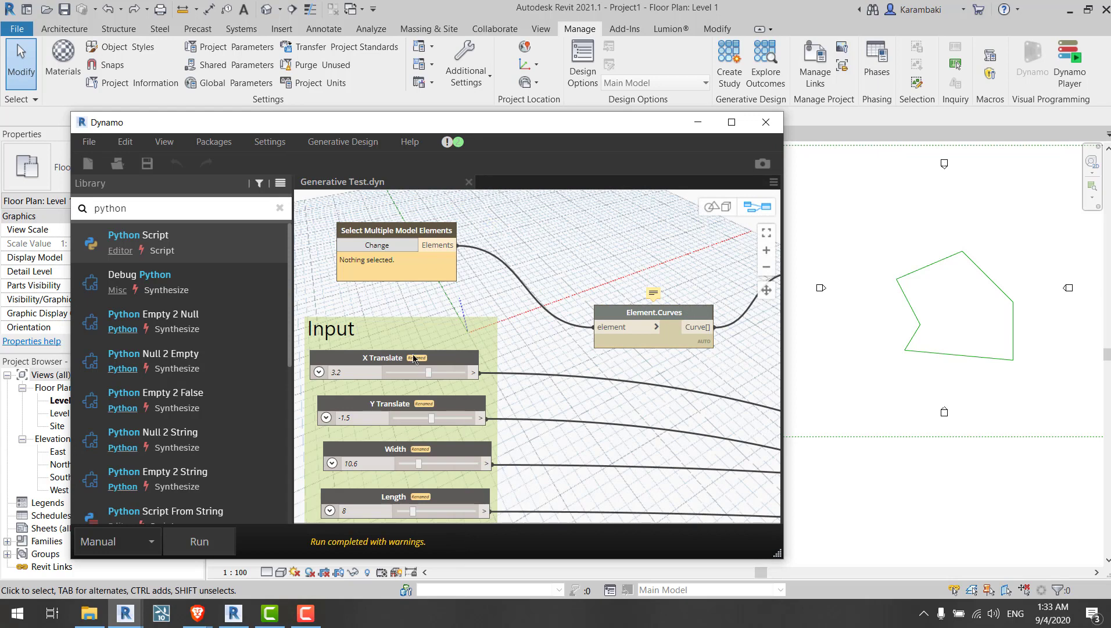
Step: Close and reopen the Generative Test graph, then attempt Export for Generative Design and close the prompt
{"action": "left_click", "coordinate": [468, 182]}
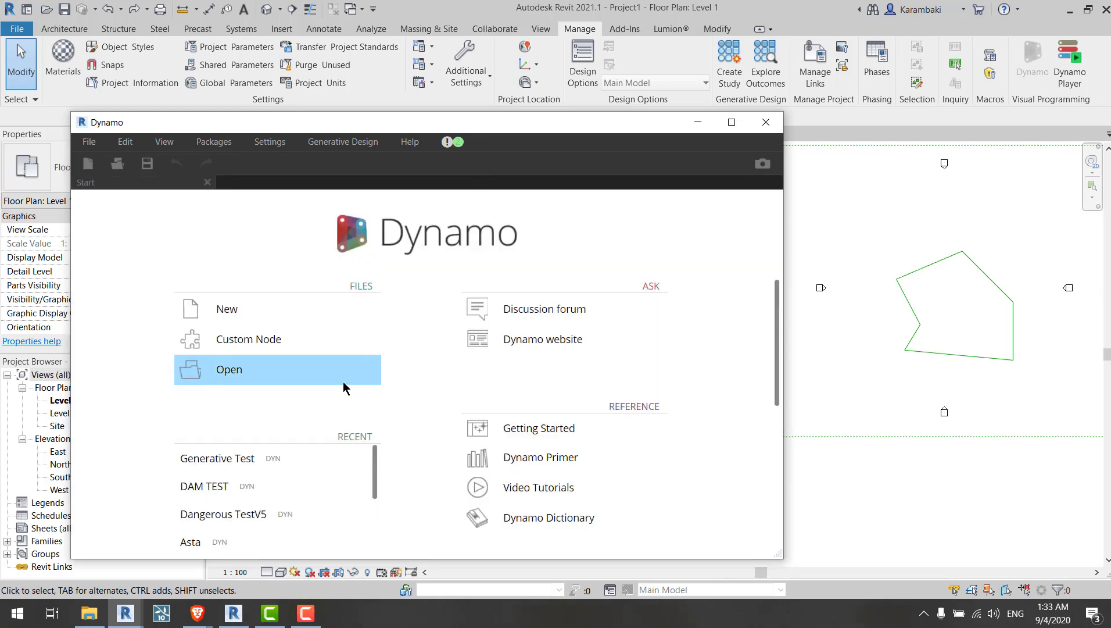
{"action": "left_click", "coordinate": [230, 458]}
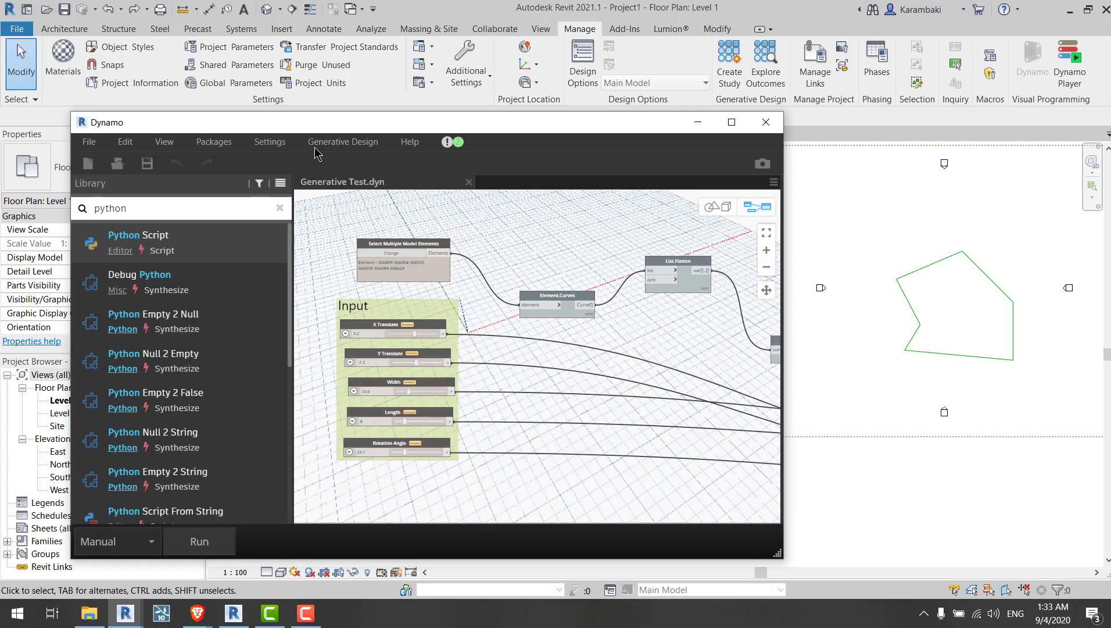
{"action": "left_click", "coordinate": [334, 142]}
{"action": "left_click", "coordinate": [372, 199]}
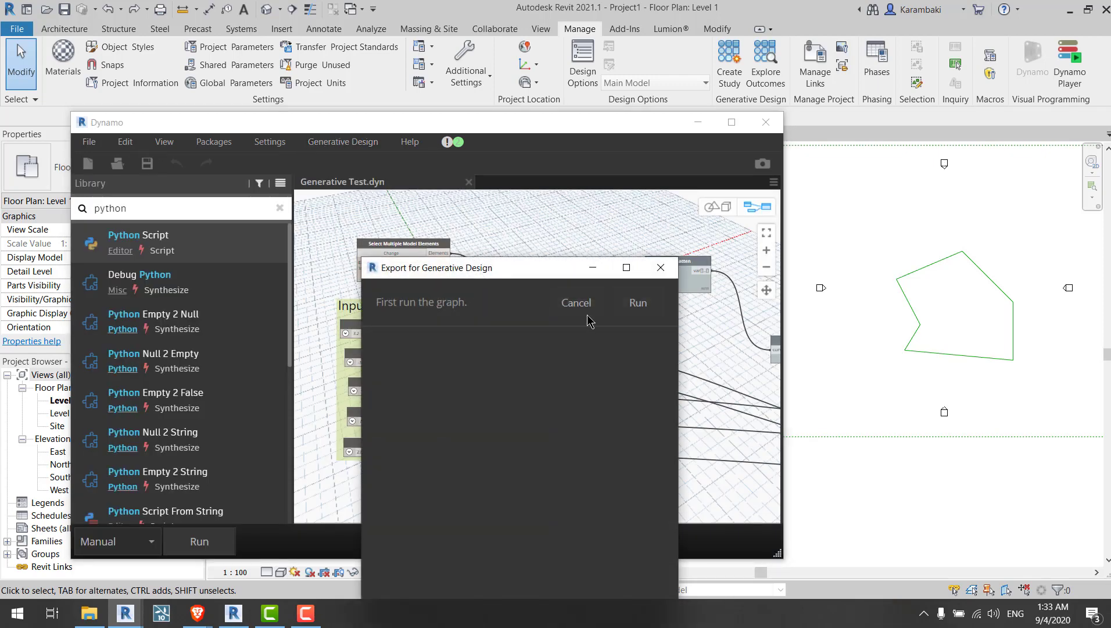
{"action": "left_click_drag", "start_coordinate": [503, 273], "coordinate": [538, 164]}
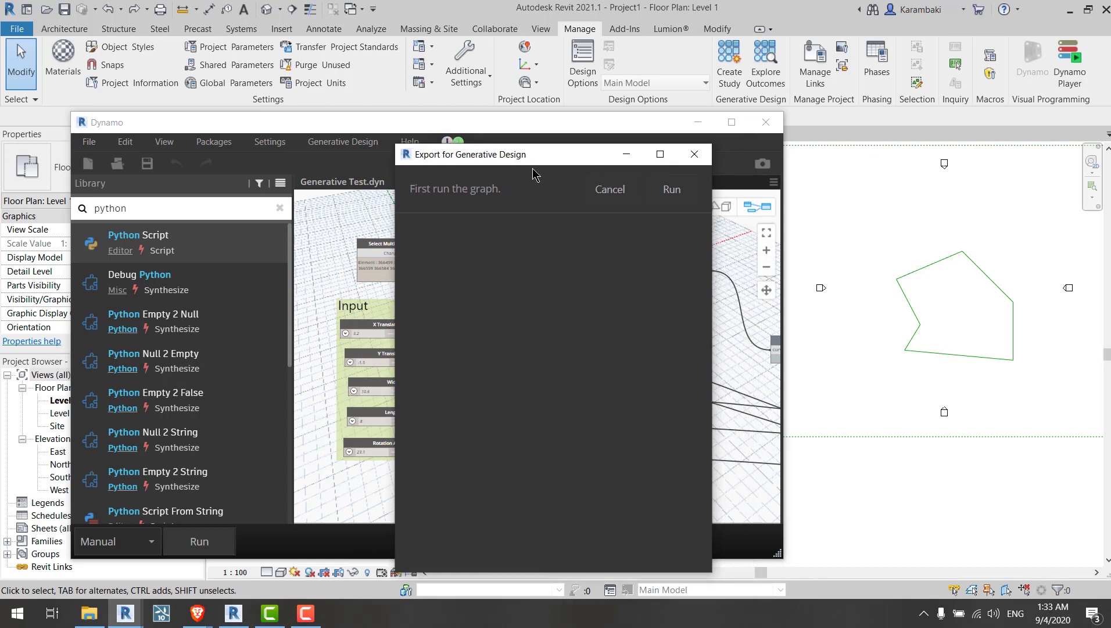
{"action": "left_click", "coordinate": [692, 162]}
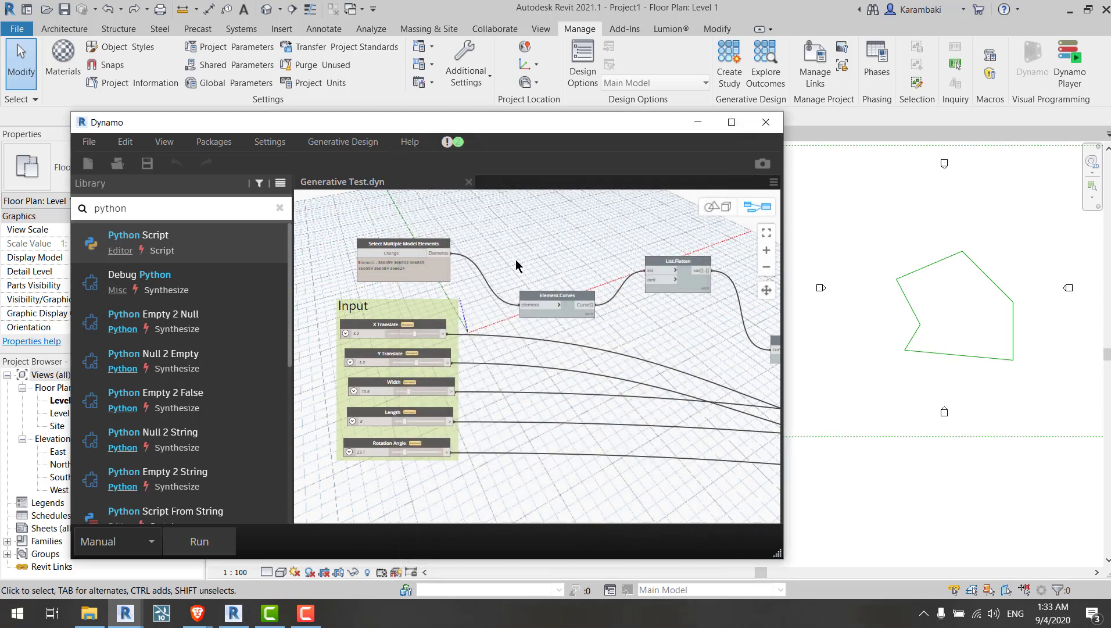
Step: Run the graph from the export dialog and export it for Generative Design with Clear cached data selected
{"action": "left_click", "coordinate": [343, 142]}
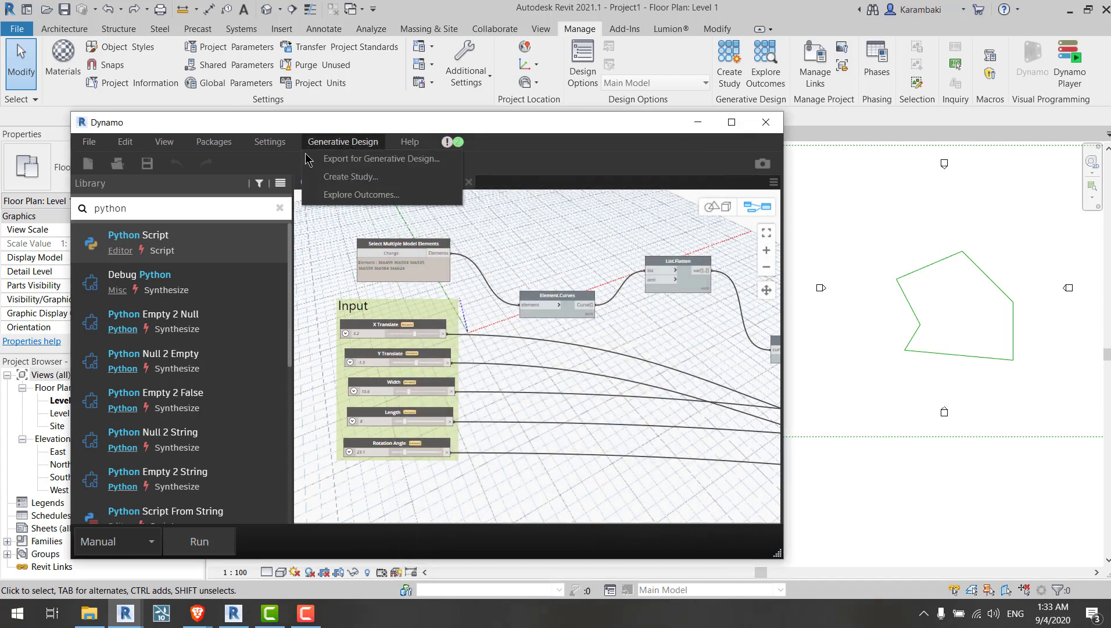
{"action": "left_click", "coordinate": [340, 159]}
{"action": "left_click", "coordinate": [638, 303]}
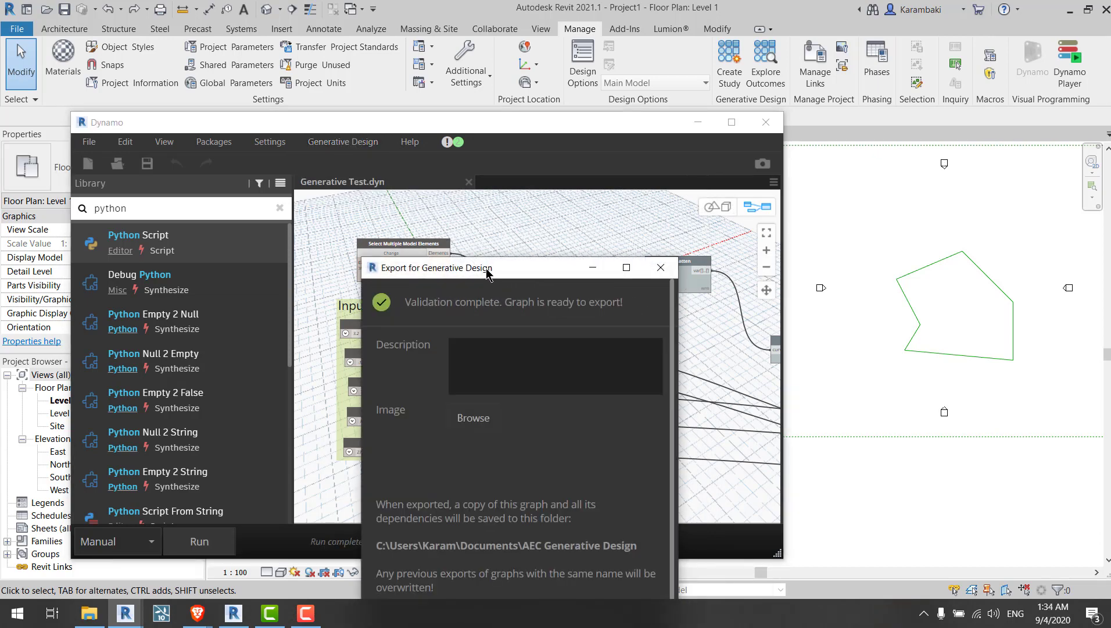
{"action": "left_click_drag", "start_coordinate": [489, 268], "coordinate": [452, 114]}
{"action": "scroll", "coordinate": [511, 314], "scroll_direction": "down", "scroll_amount": 2}
{"action": "scroll", "coordinate": [507, 343], "scroll_direction": "up", "scroll_amount": 2}
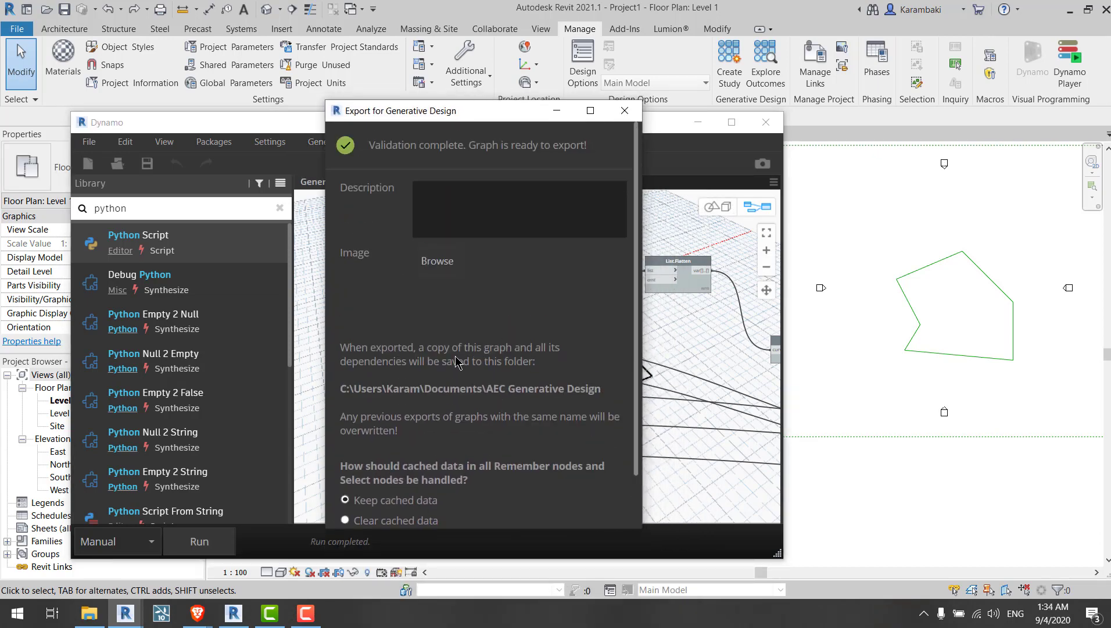
{"action": "scroll", "coordinate": [507, 343], "scroll_direction": "down", "scroll_amount": 2}
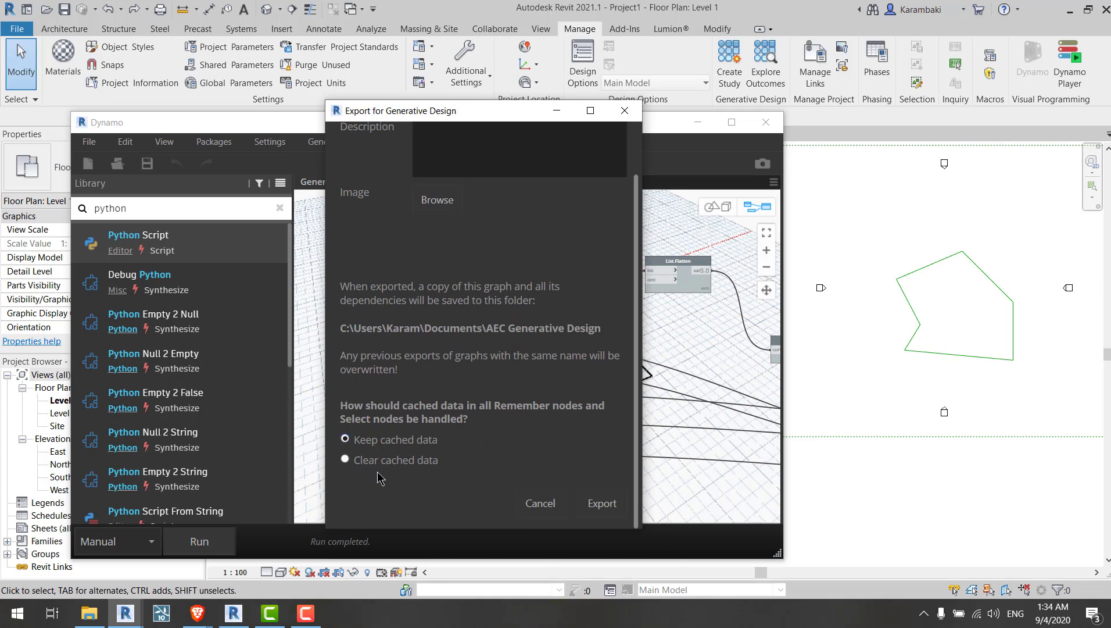
{"action": "left_click", "coordinate": [379, 462]}
{"action": "left_click", "coordinate": [417, 443]}
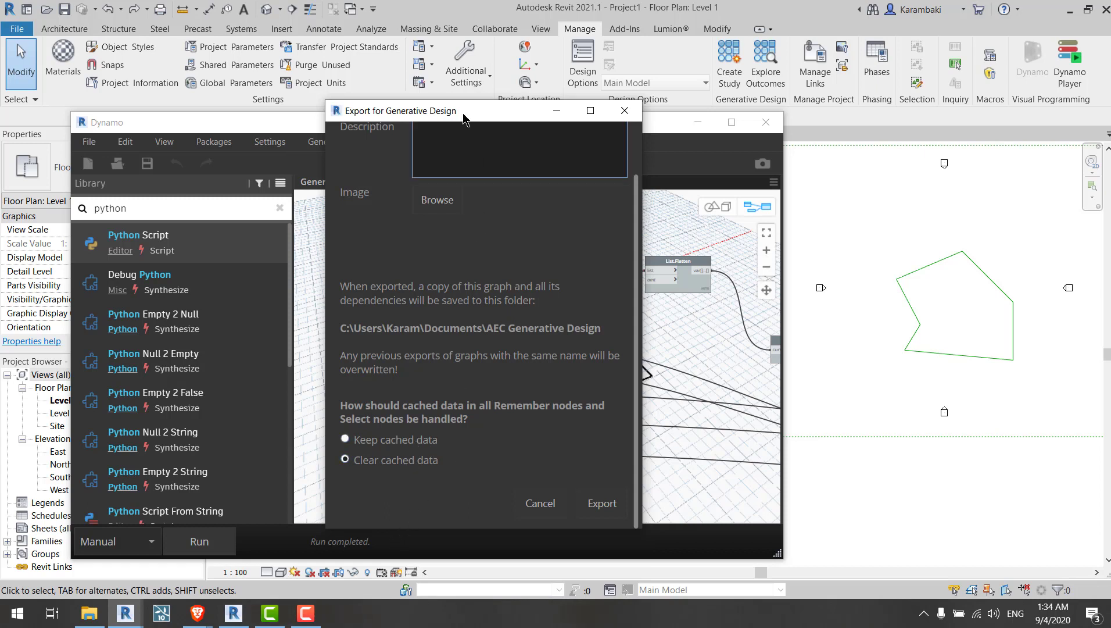
{"action": "mouse_move", "coordinate": [461, 113]}
{"action": "left_mouse_down"}
{"action": "mouse_move", "coordinate": [722, 107]}
{"action": "mouse_move", "coordinate": [442, 122]}
{"action": "left_mouse_up"}
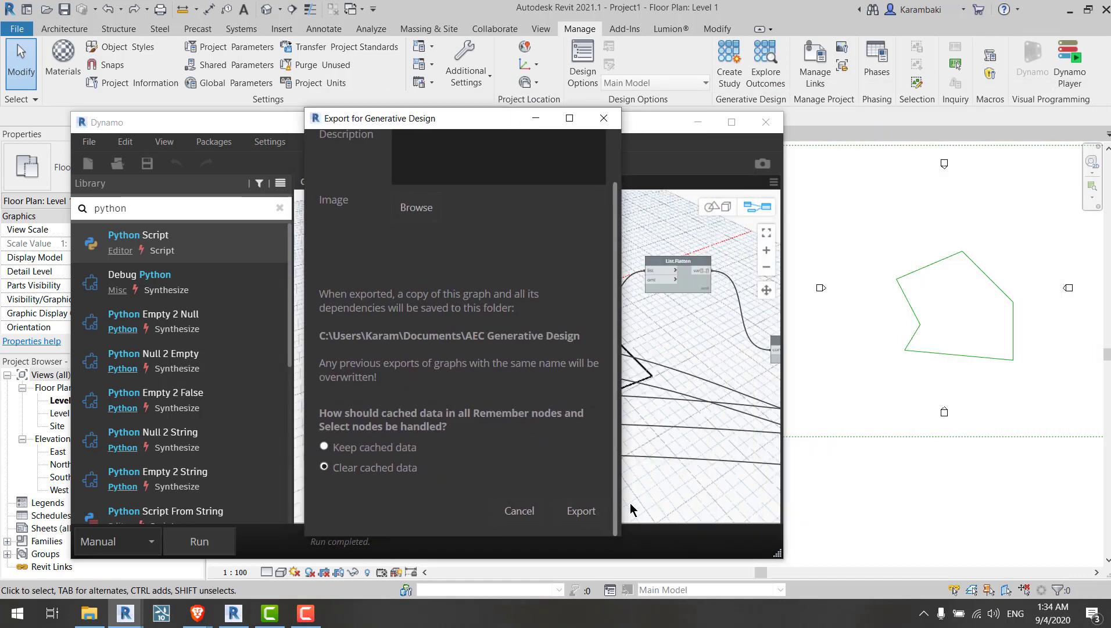
{"action": "left_click", "coordinate": [582, 510]}
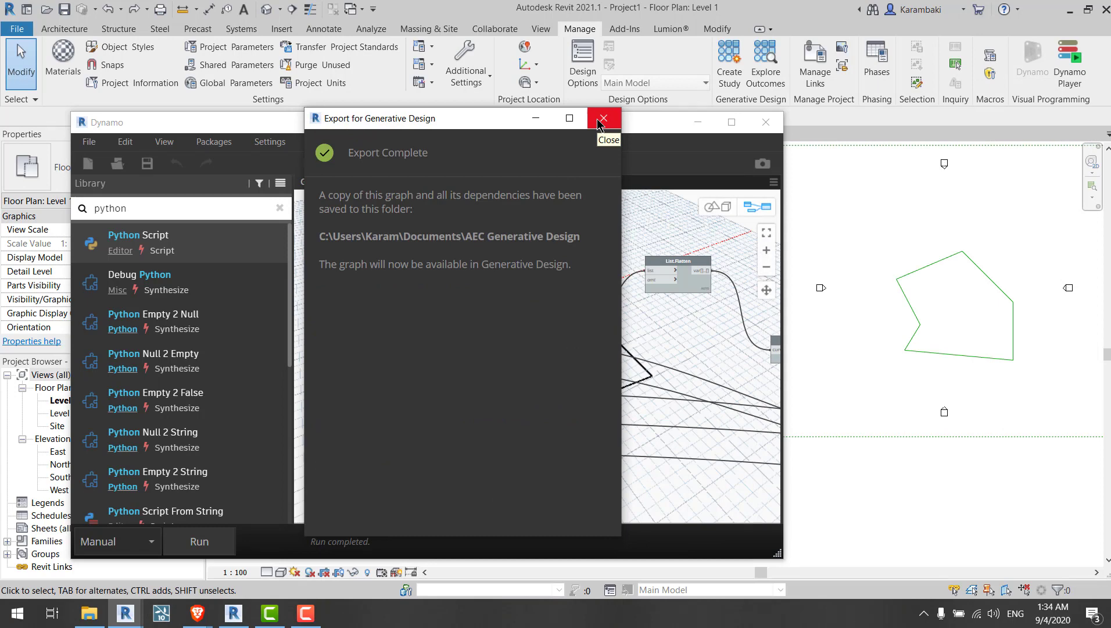
Step: Close the export dialog and the Dynamo window
{"action": "left_click", "coordinate": [595, 93]}
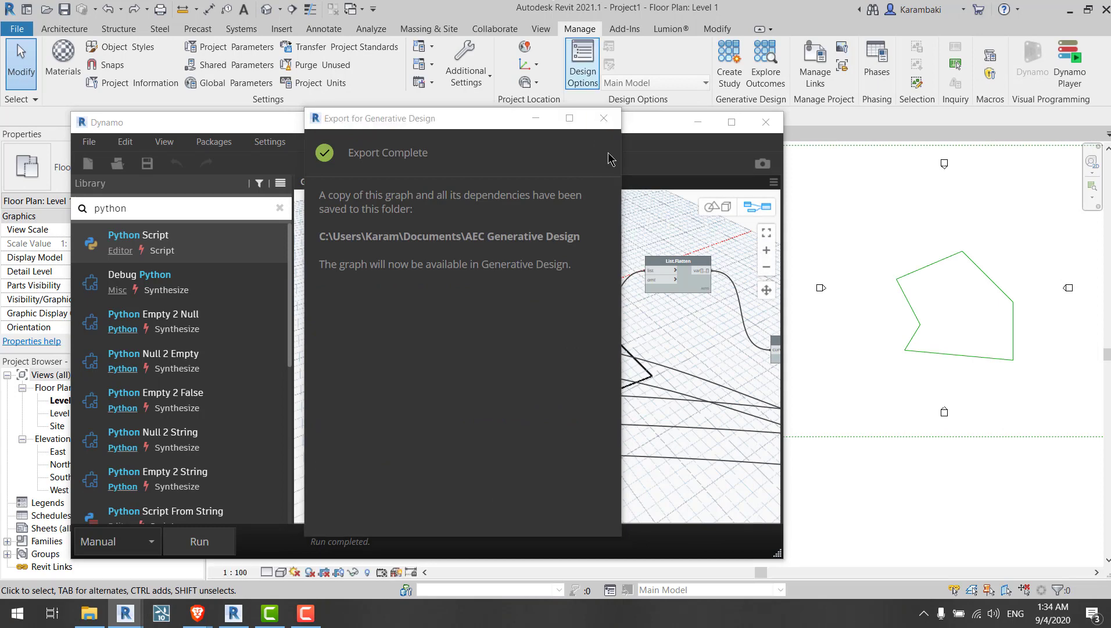
{"action": "left_click", "coordinate": [604, 120]}
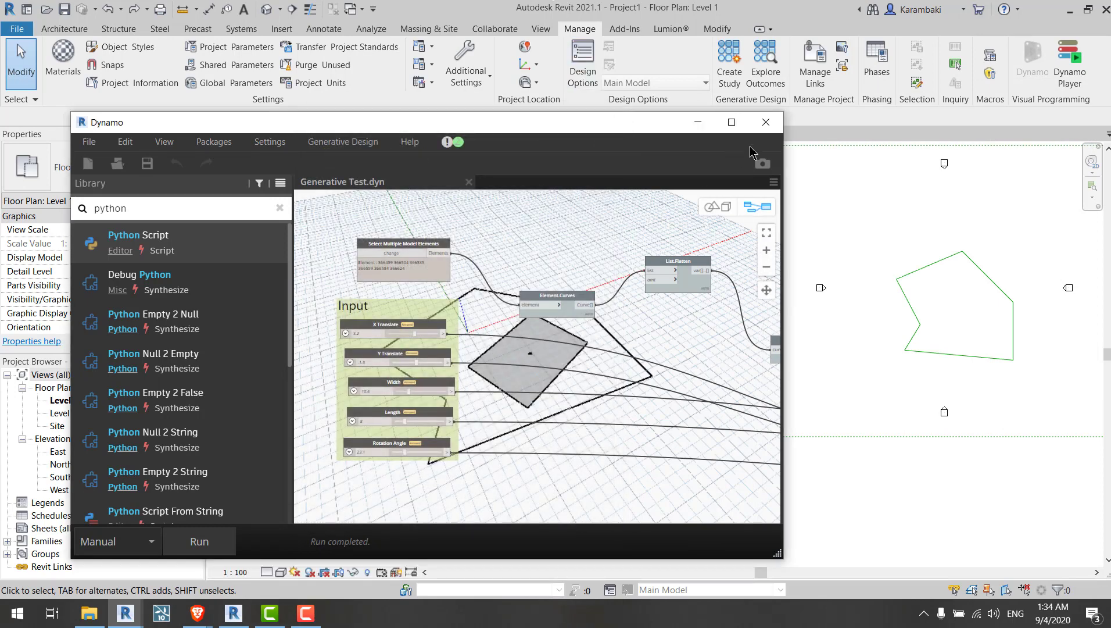
{"action": "left_click", "coordinate": [766, 122]}
Step: Create a study from the Generative Test study type and review its variables, goals and generation settings
{"action": "middle_click_drag", "start_coordinate": [802, 223], "coordinate": [495, 244]}
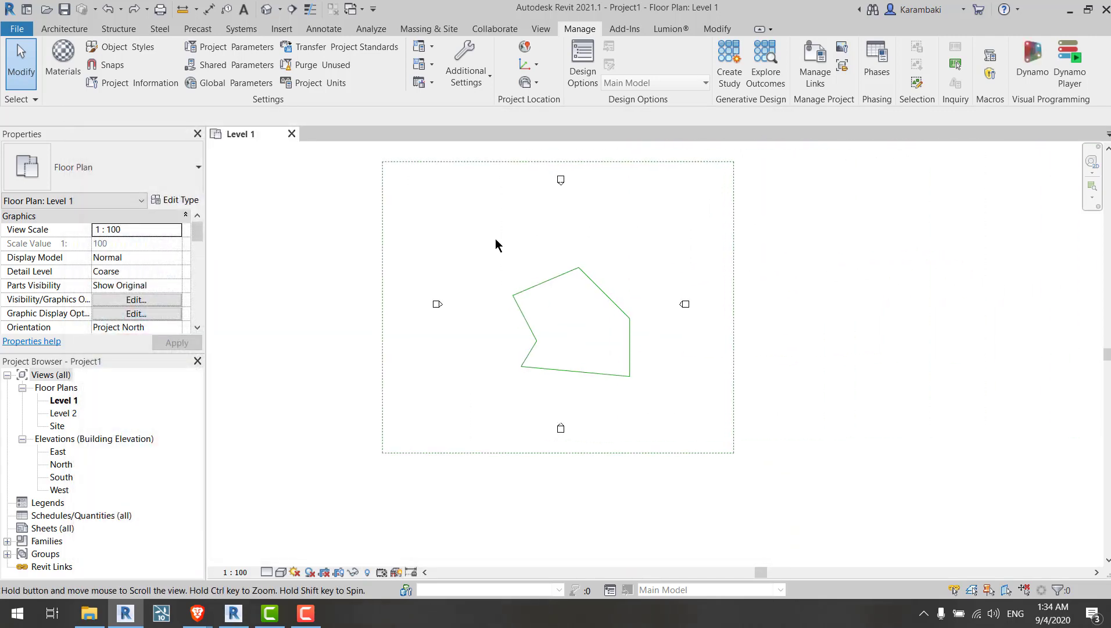
{"action": "scroll", "coordinate": [548, 247], "scroll_direction": "up", "scroll_amount": 2}
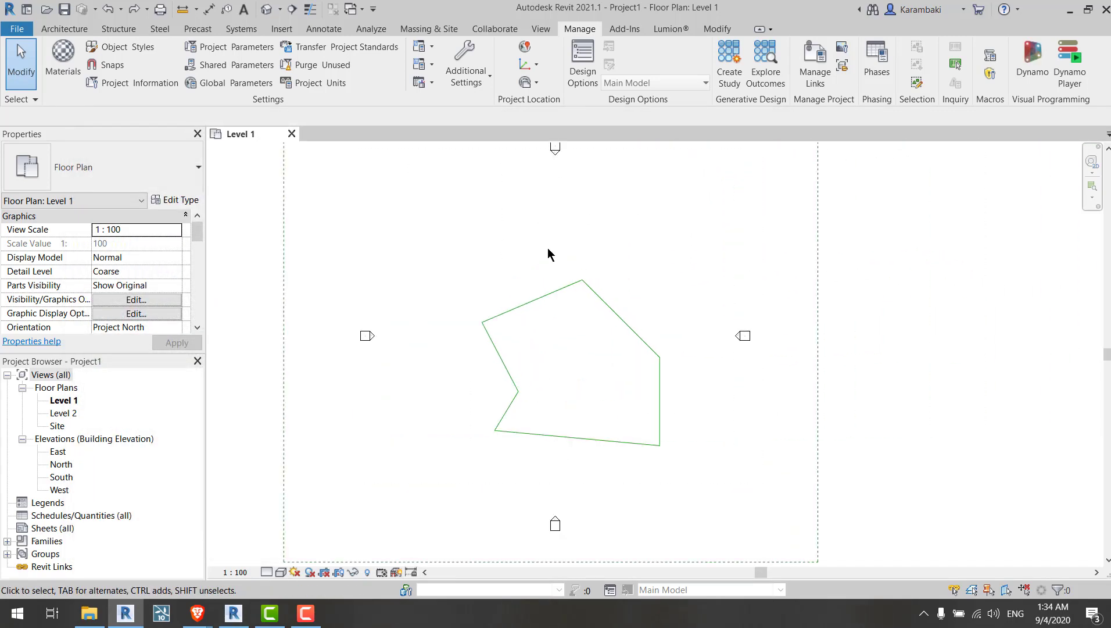
{"action": "left_click", "coordinate": [727, 73]}
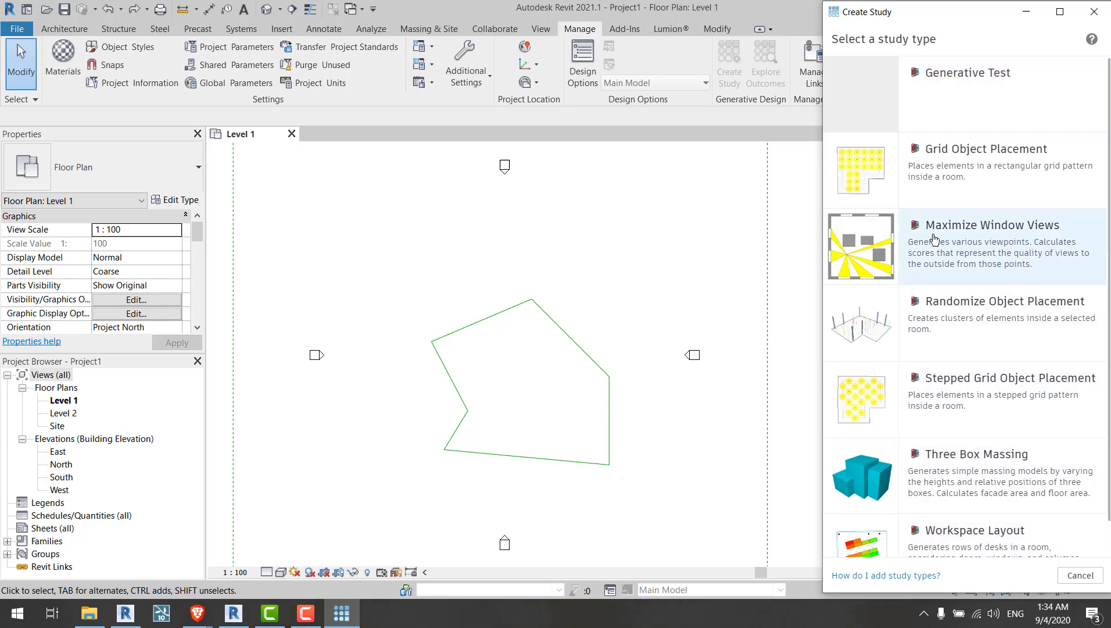
{"action": "left_click", "coordinate": [947, 91]}
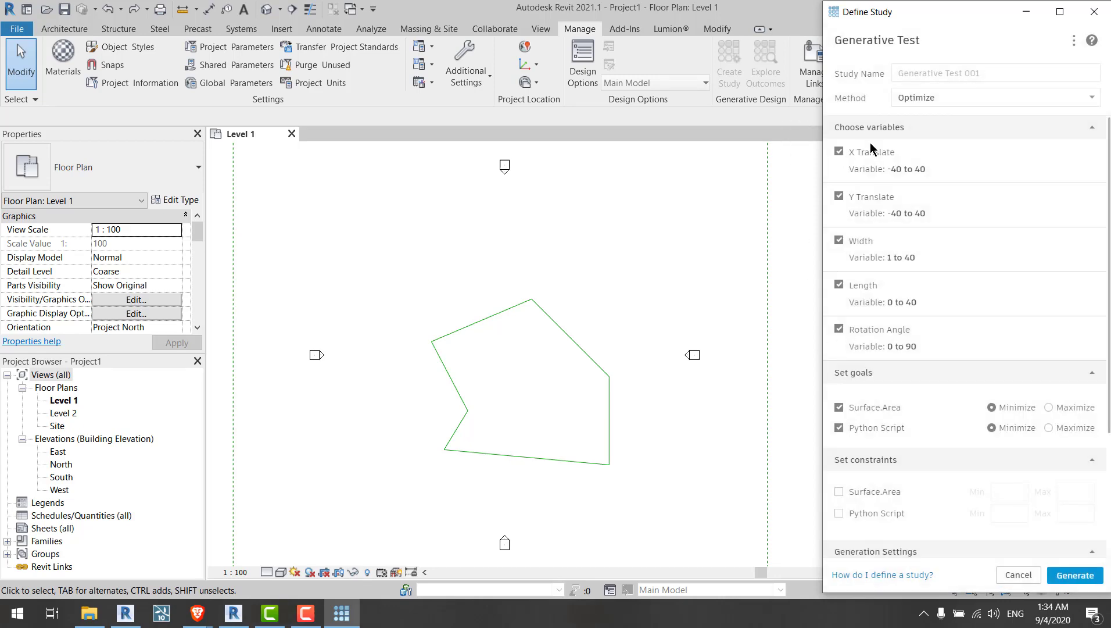
{"action": "scroll", "coordinate": [870, 142], "scroll_direction": "down", "scroll_amount": 3}
{"action": "scroll", "coordinate": [911, 238], "scroll_direction": "up", "scroll_amount": 3}
{"action": "scroll", "coordinate": [908, 273], "scroll_direction": "down", "scroll_amount": 3}
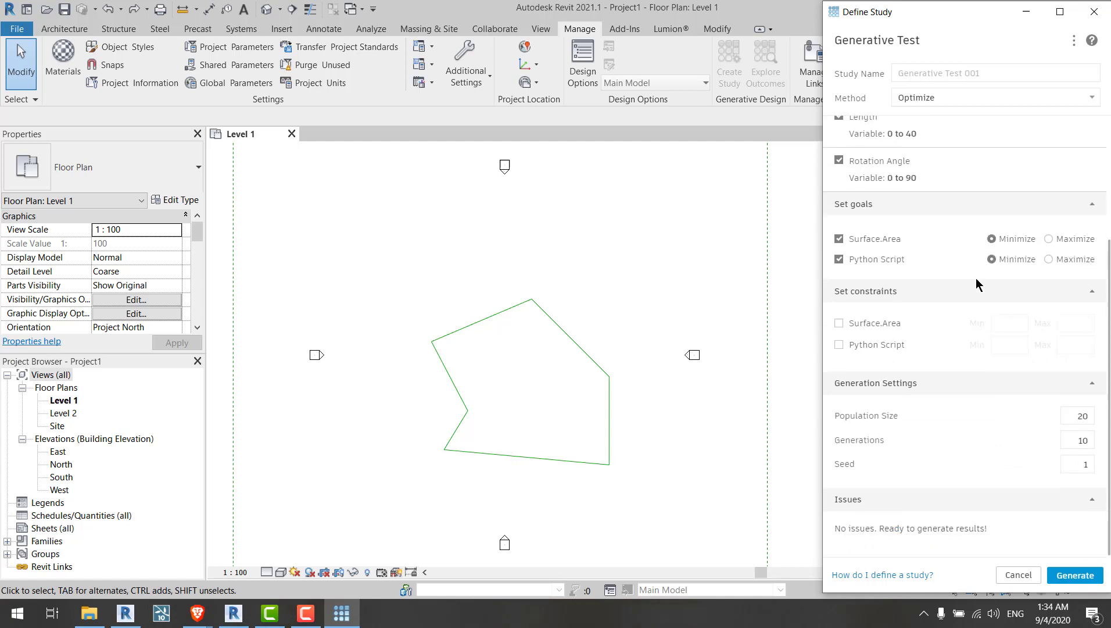
Step: Review the Generative Test study's variables, goals and generation settings, then close the Define Study dialog without generating
{"action": "scroll", "coordinate": [930, 221], "scroll_direction": "up", "scroll_amount": 3}
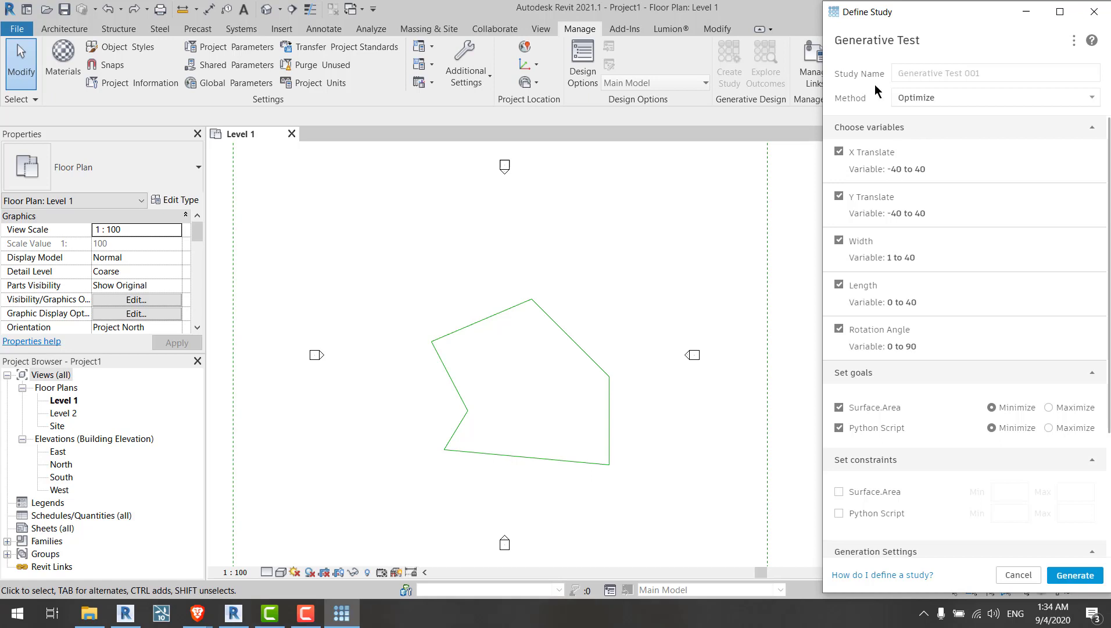
{"action": "left_click_drag", "start_coordinate": [897, 24], "coordinate": [693, 20]}
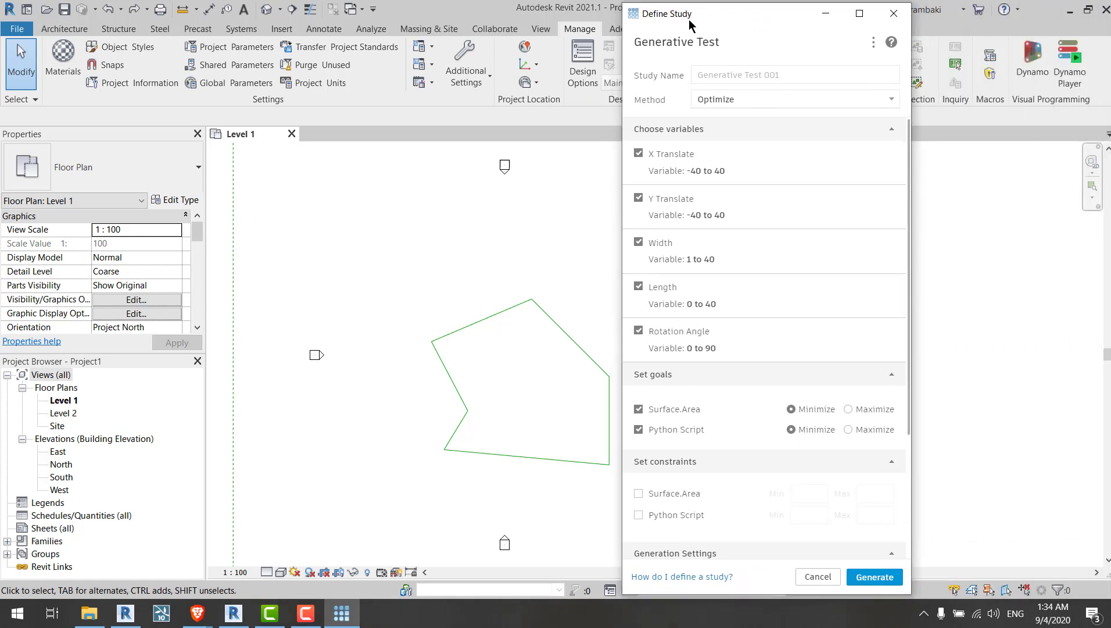
{"action": "scroll", "coordinate": [776, 215], "scroll_direction": "down", "scroll_amount": 5}
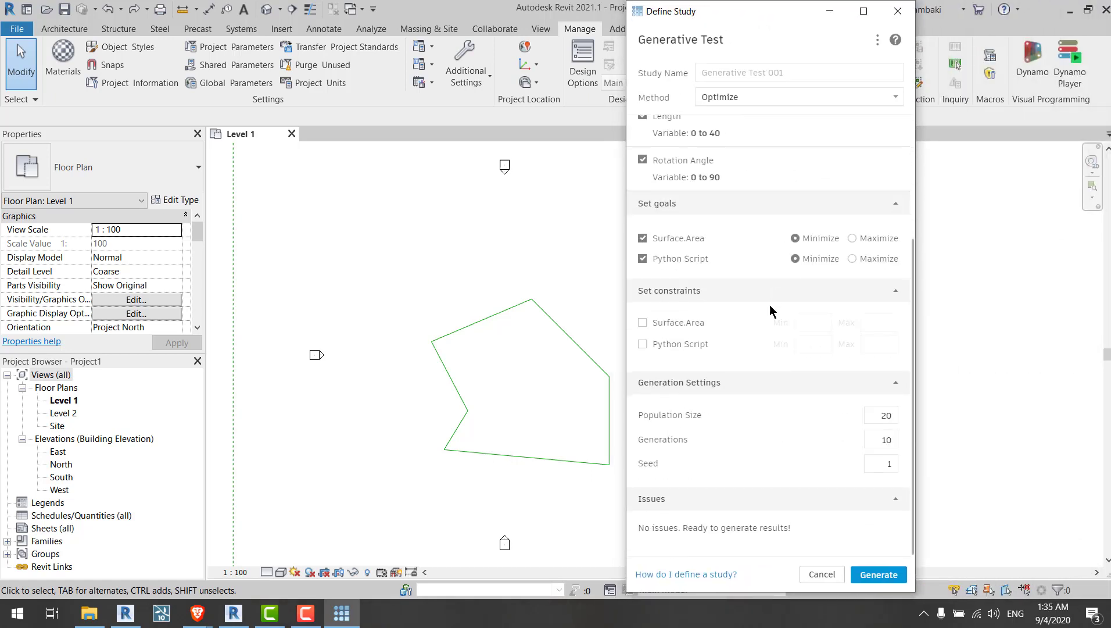
{"action": "scroll", "coordinate": [771, 307], "scroll_direction": "up", "scroll_amount": 5}
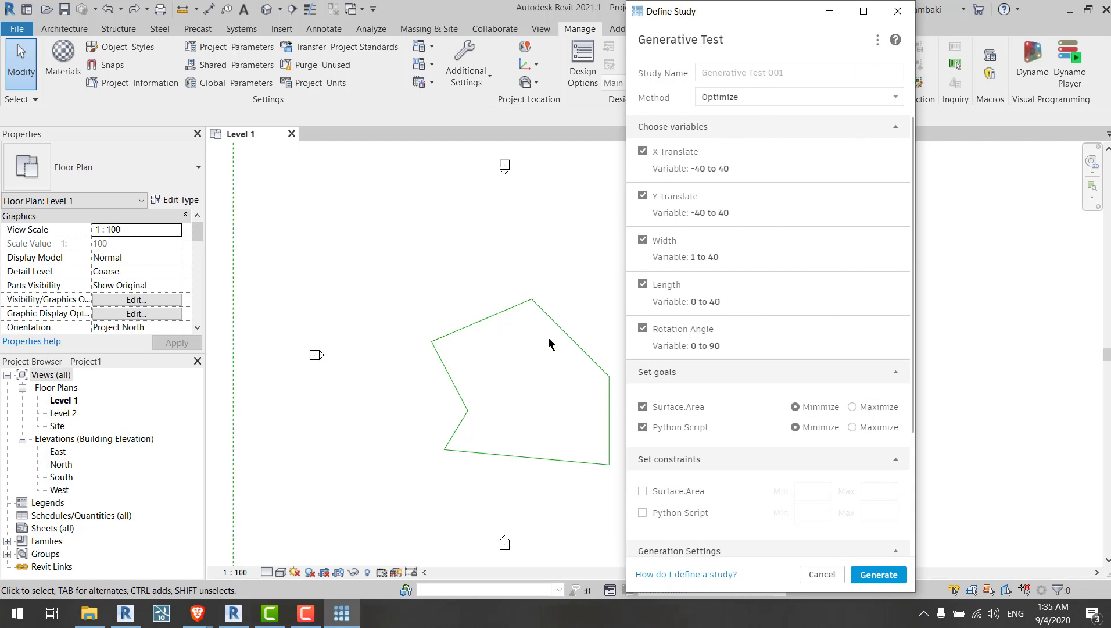
{"action": "scroll", "coordinate": [561, 358], "scroll_direction": "up", "scroll_amount": 4}
{"action": "middle_click_drag", "start_coordinate": [538, 339], "coordinate": [463, 293]}
{"action": "scroll", "coordinate": [455, 270], "scroll_direction": "down", "scroll_amount": 2}
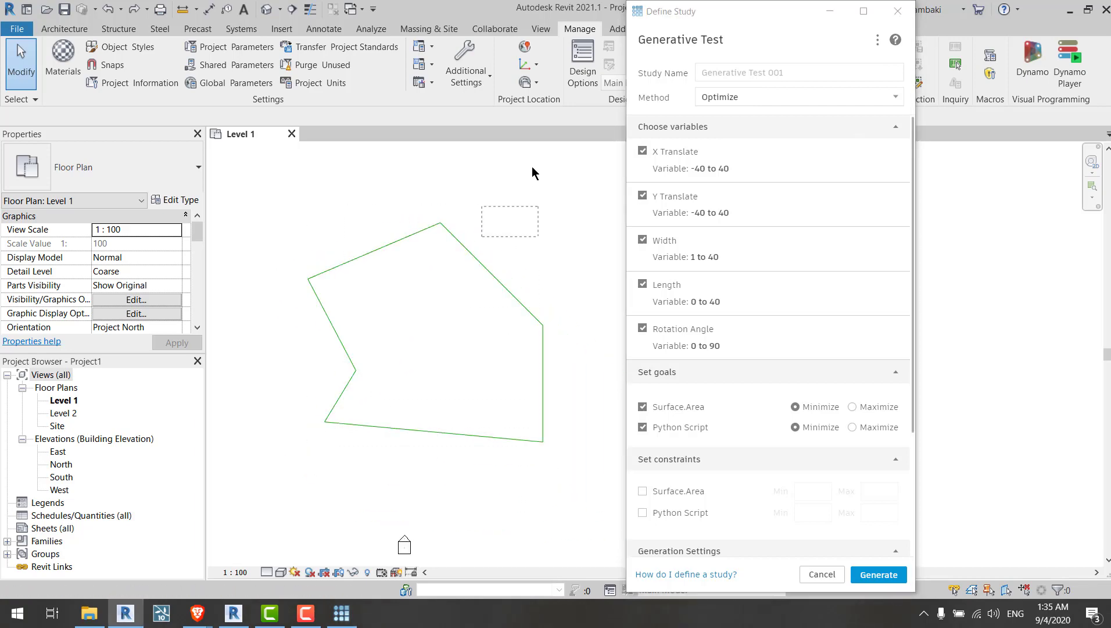
{"action": "left_click", "coordinate": [897, 11]}
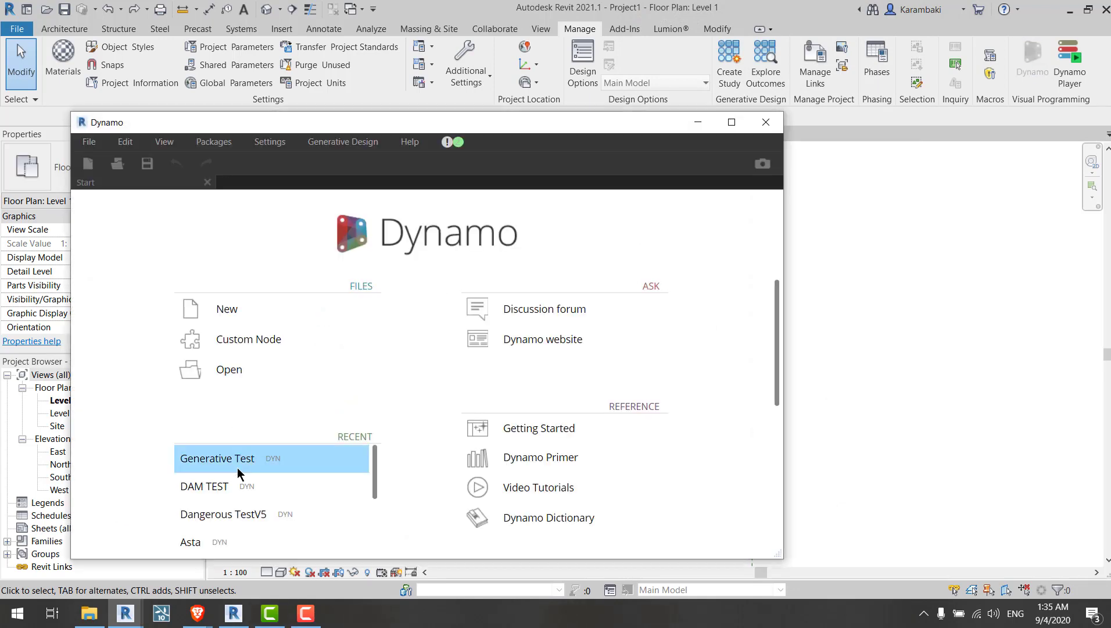
Step: Set the Select Multiple Model Elements node in the Generative Test graph as an input
{"action": "scroll", "coordinate": [380, 316], "scroll_direction": "up", "scroll_amount": 3}
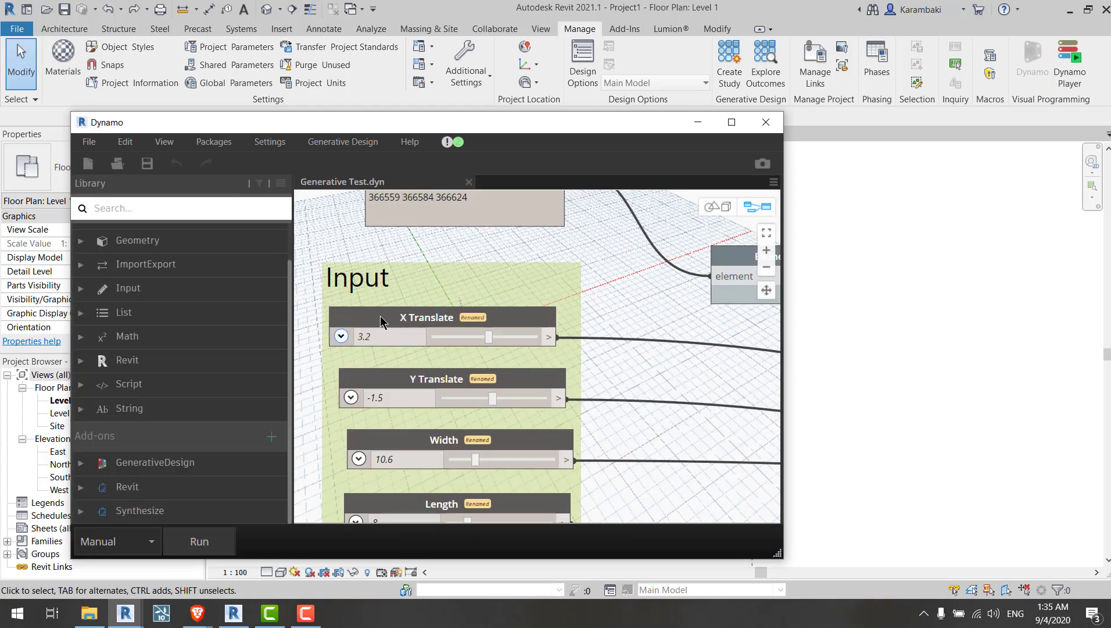
{"action": "right_click", "coordinate": [383, 319]}
{"action": "left_click", "coordinate": [634, 350]}
{"action": "middle_click_drag", "start_coordinate": [599, 379], "coordinate": [605, 516]}
{"action": "right_click", "coordinate": [519, 332]}
{"action": "left_click", "coordinate": [587, 472]}
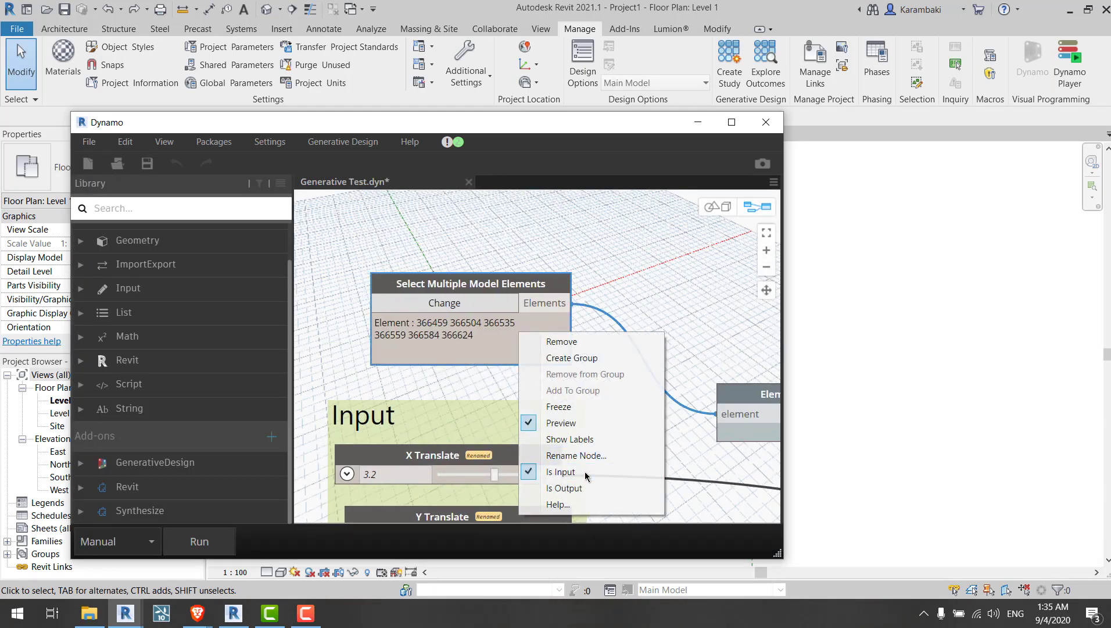
{"action": "scroll", "coordinate": [537, 247], "scroll_direction": "down", "scroll_amount": 4}
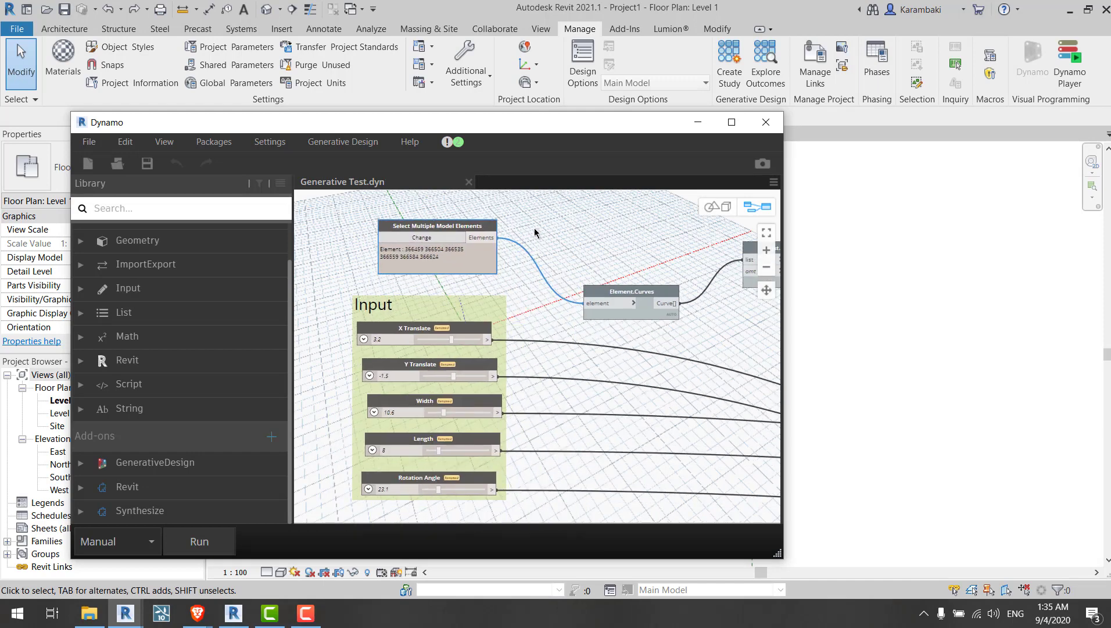
Step: Run the graph and export it for Generative Design, then close the export dialog
{"action": "left_click", "coordinate": [766, 123]}
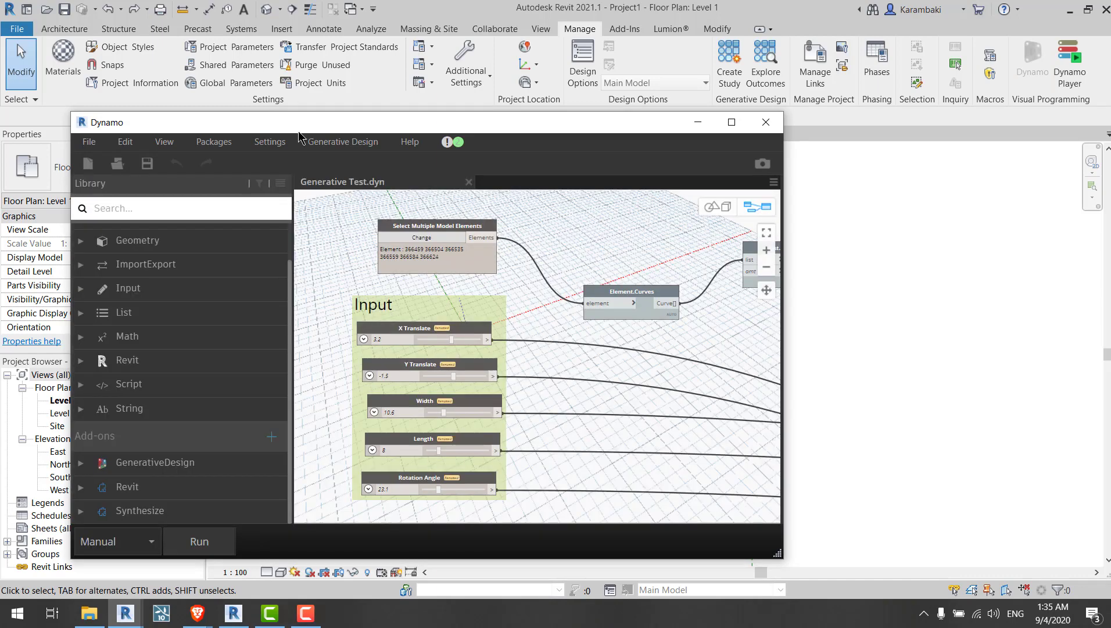
{"action": "left_click", "coordinate": [330, 144]}
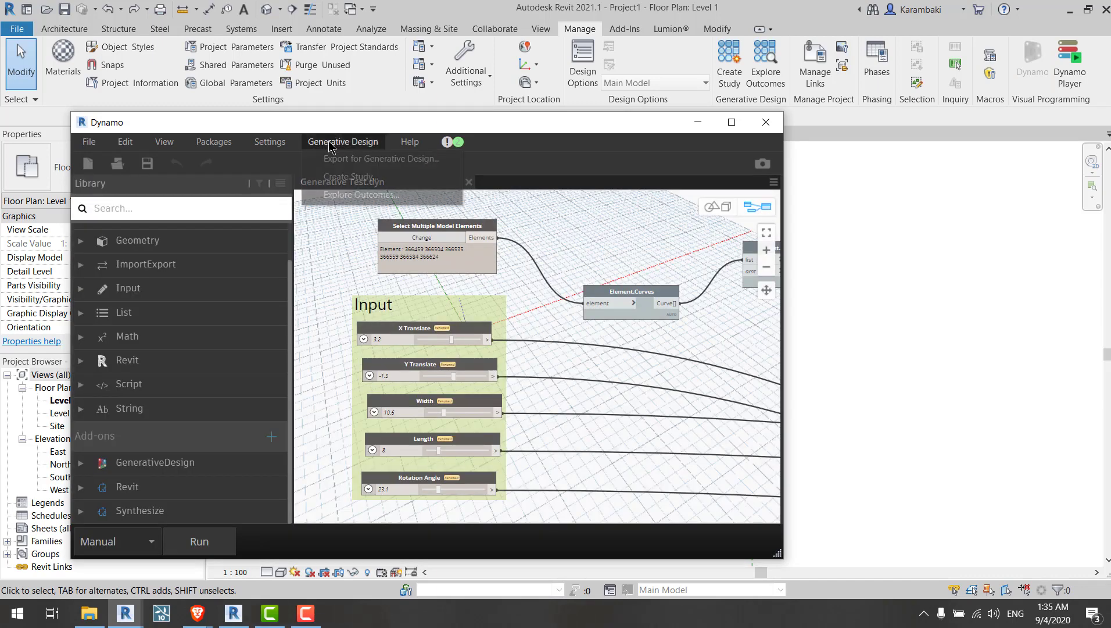
{"action": "left_click", "coordinate": [356, 168]}
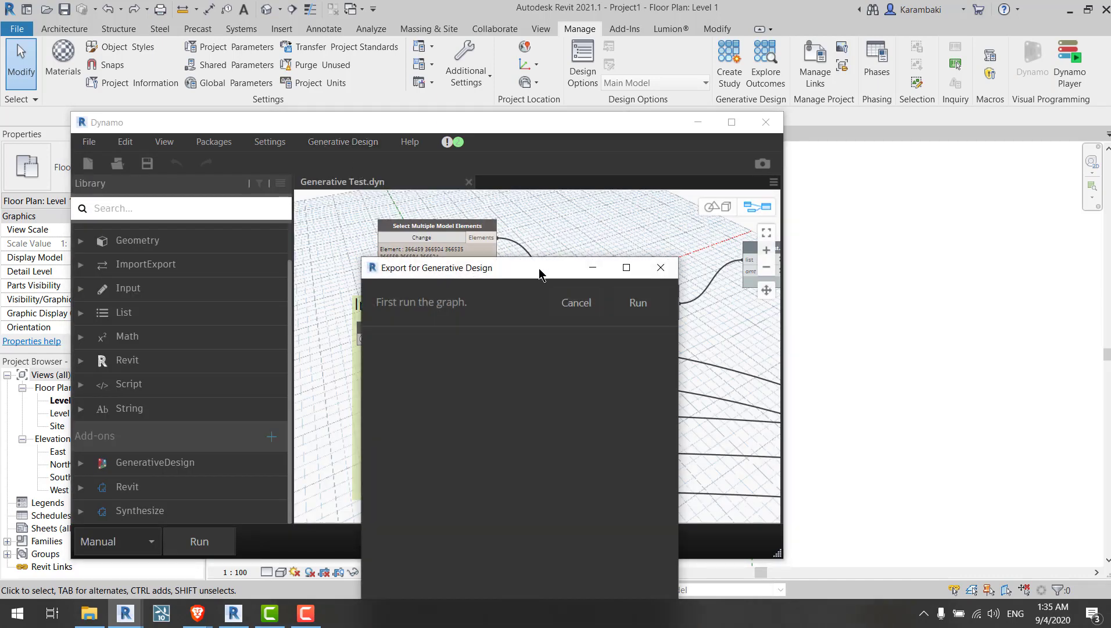
{"action": "left_click", "coordinate": [635, 306]}
{"action": "left_click_drag", "start_coordinate": [480, 283], "coordinate": [478, 144]}
{"action": "scroll", "coordinate": [662, 512], "scroll_direction": "down", "scroll_amount": 2}
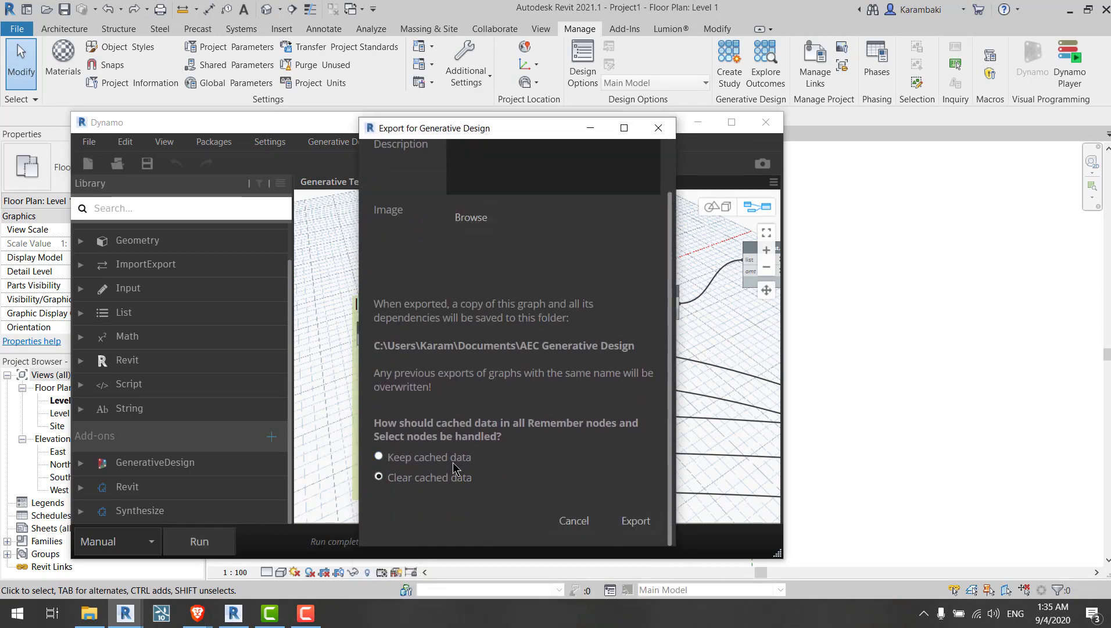
{"action": "left_click", "coordinate": [636, 521]}
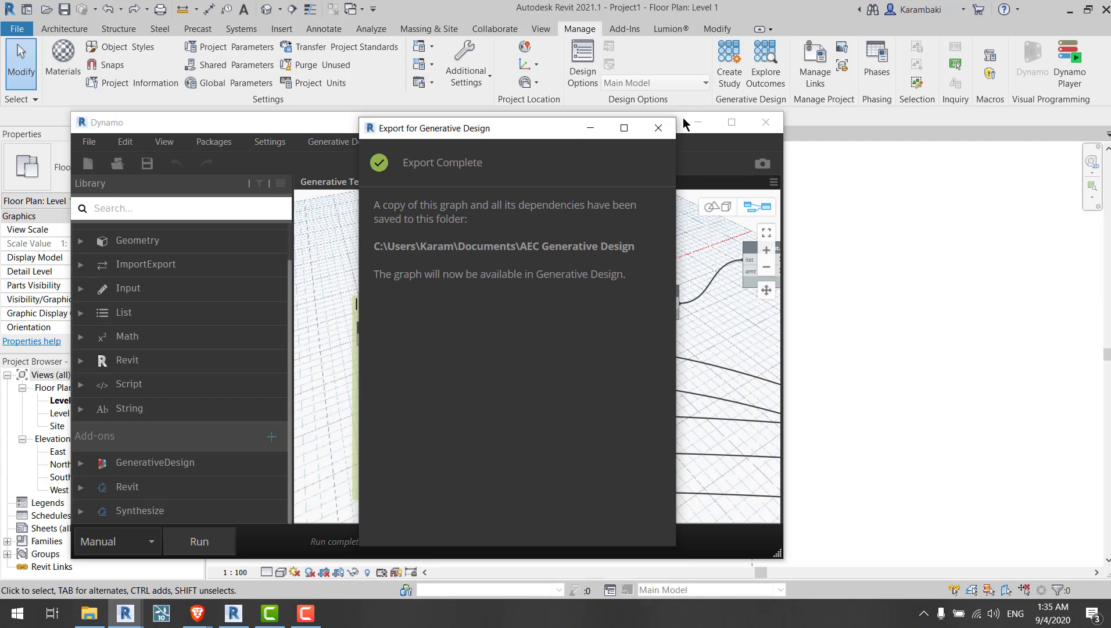
{"action": "left_click", "coordinate": [659, 128]}
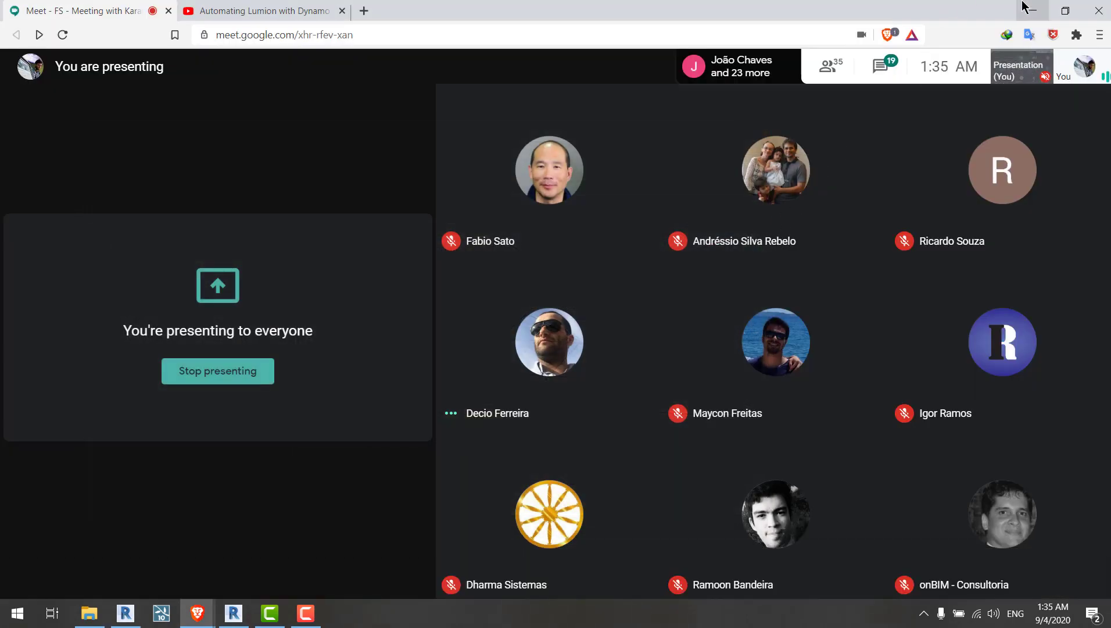
Step: Create a new study from the Generative Test study type
{"action": "left_click", "coordinate": [1027, 7]}
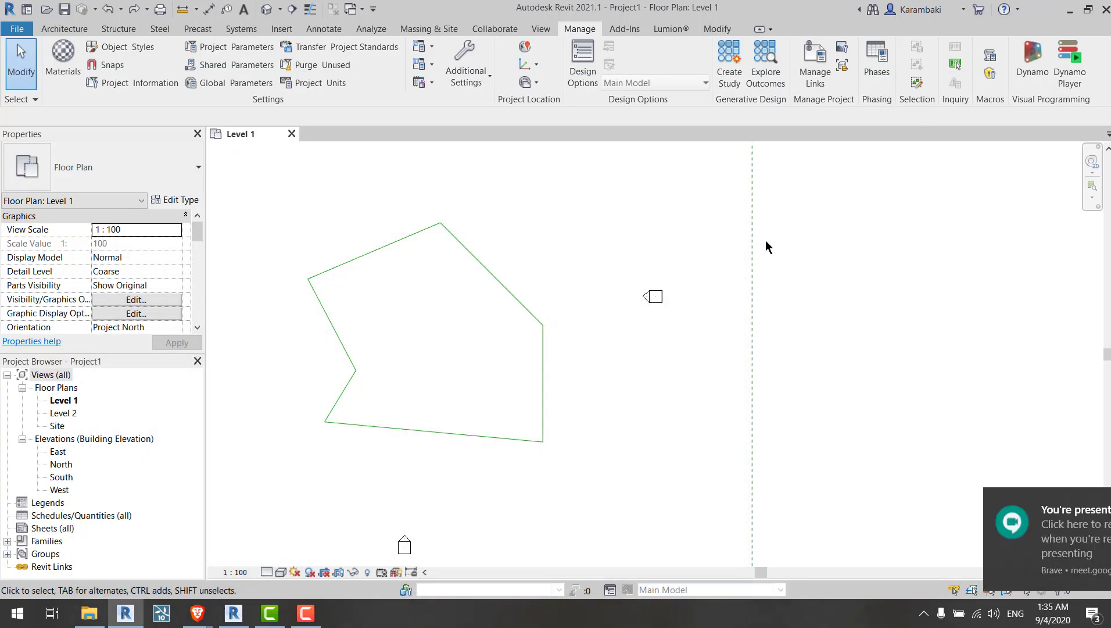
{"action": "middle_click_drag", "start_coordinate": [773, 310], "coordinate": [781, 311]}
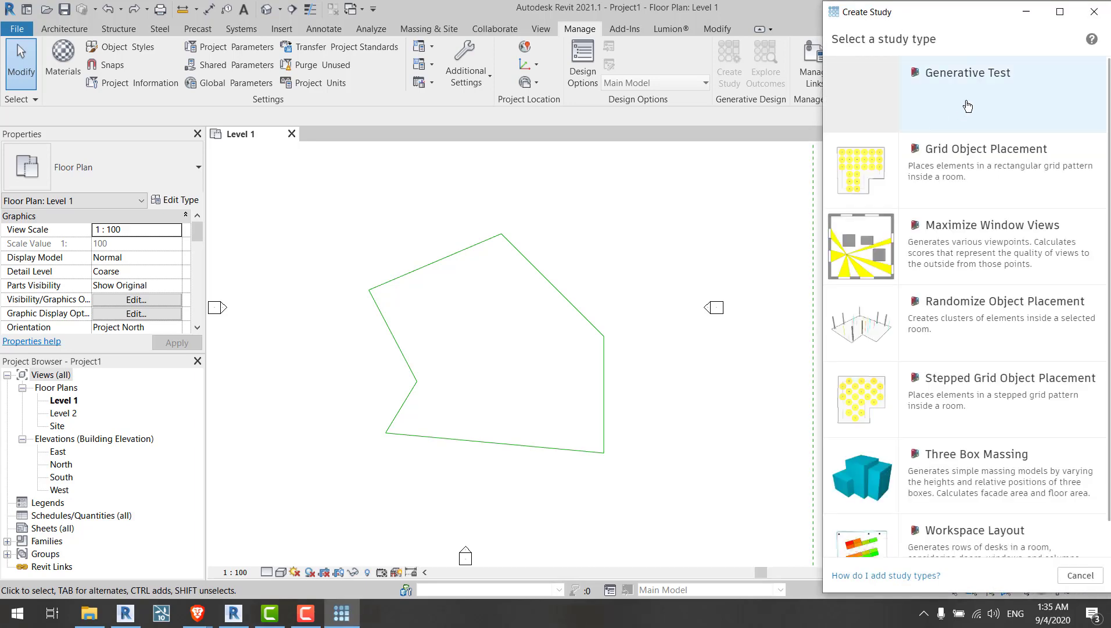
{"action": "left_click", "coordinate": [967, 74]}
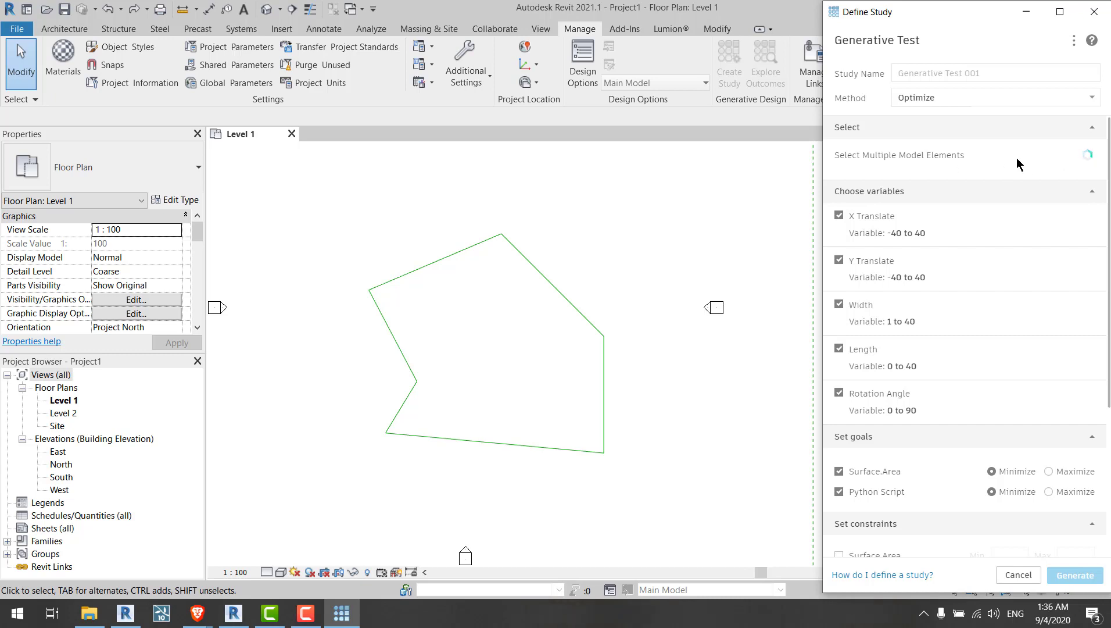
Step: Select the floor plan's boundary lines as the study's model elements and generate the study
{"action": "left_click", "coordinate": [1072, 166]}
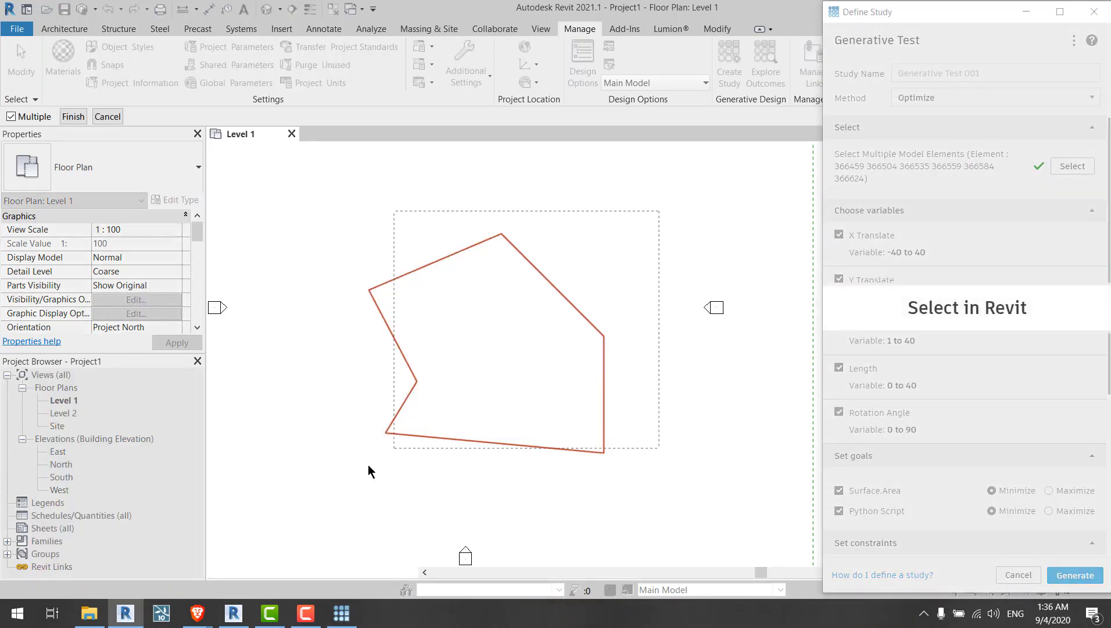
{"action": "left_click", "coordinate": [73, 116]}
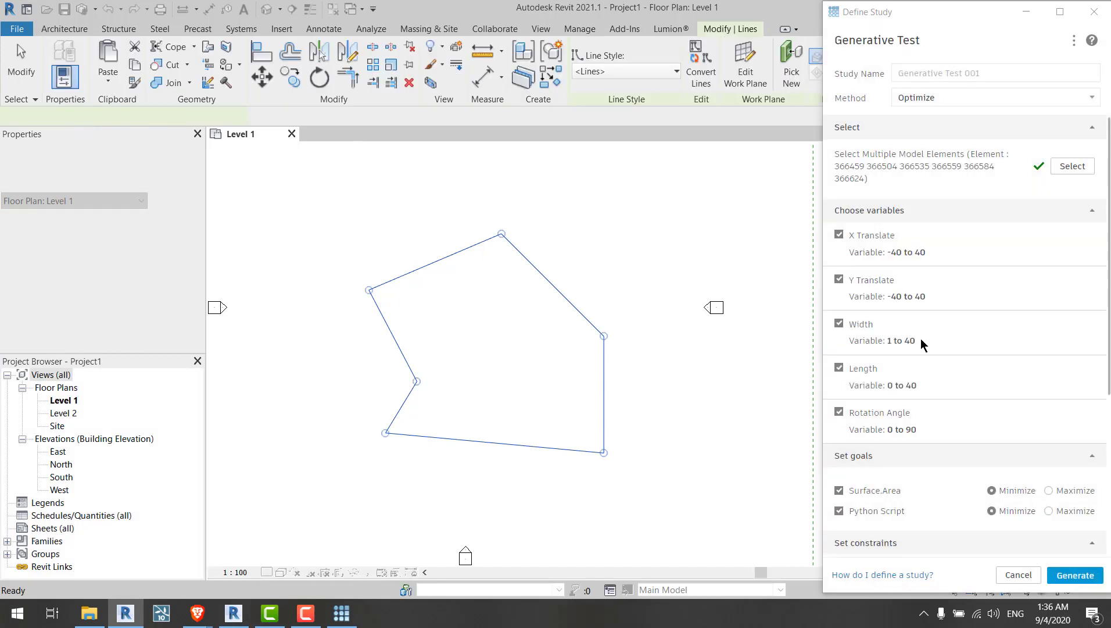
{"action": "scroll", "coordinate": [904, 392], "scroll_direction": "down", "scroll_amount": 3}
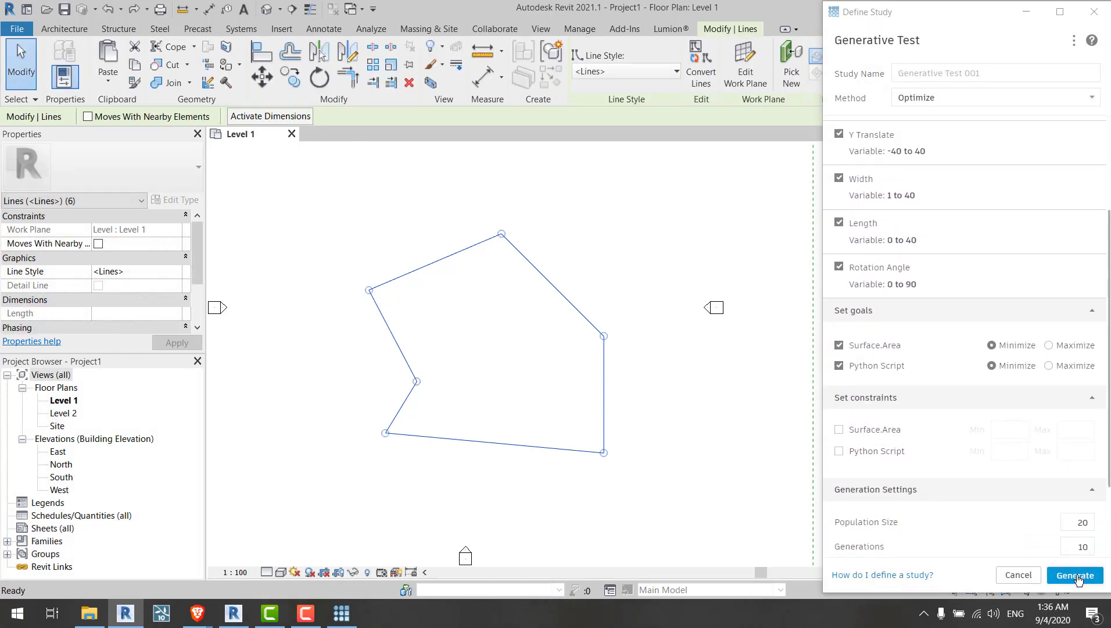
{"action": "scroll", "coordinate": [925, 268], "scroll_direction": "down", "scroll_amount": 3}
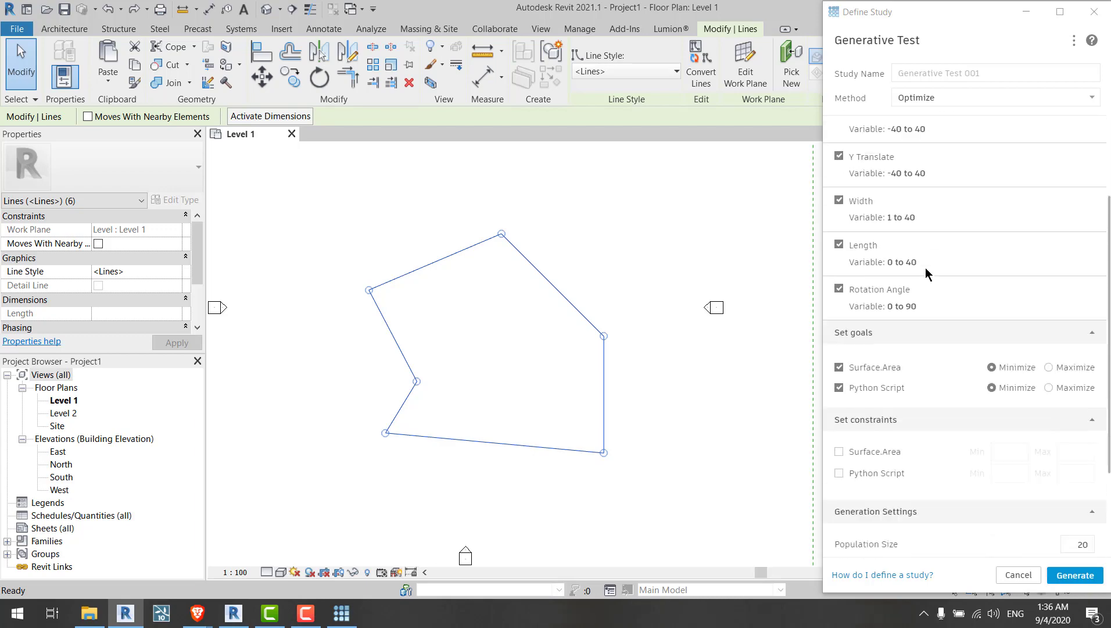
{"action": "left_click", "coordinate": [1091, 575]}
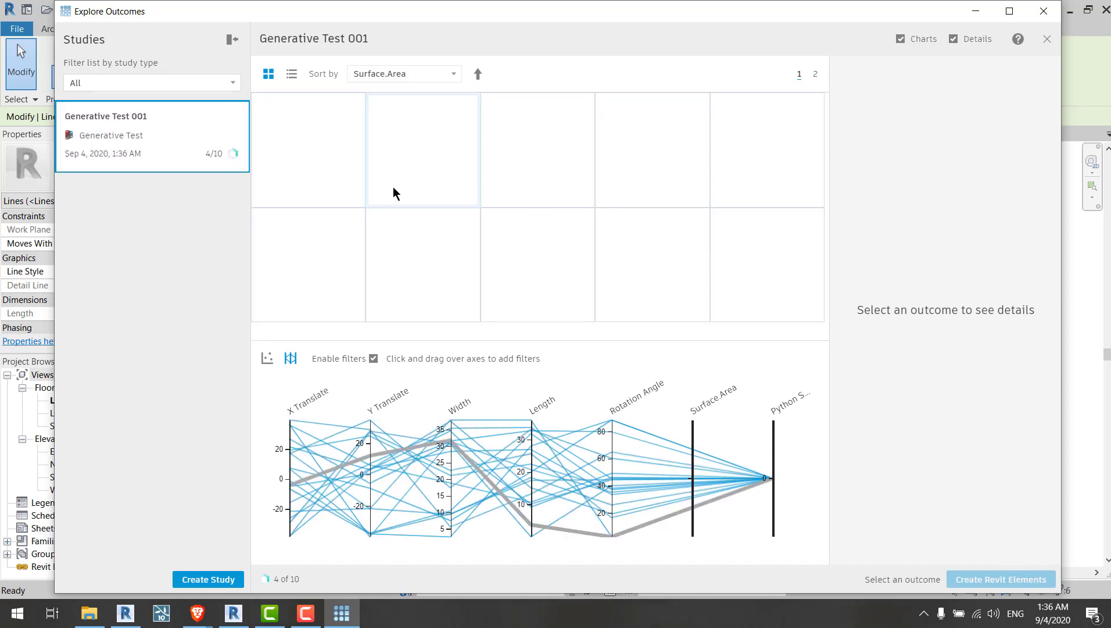
Step: Select the first generated outcome to view its details, then close the Explore Outcomes window
{"action": "left_click", "coordinate": [367, 189]}
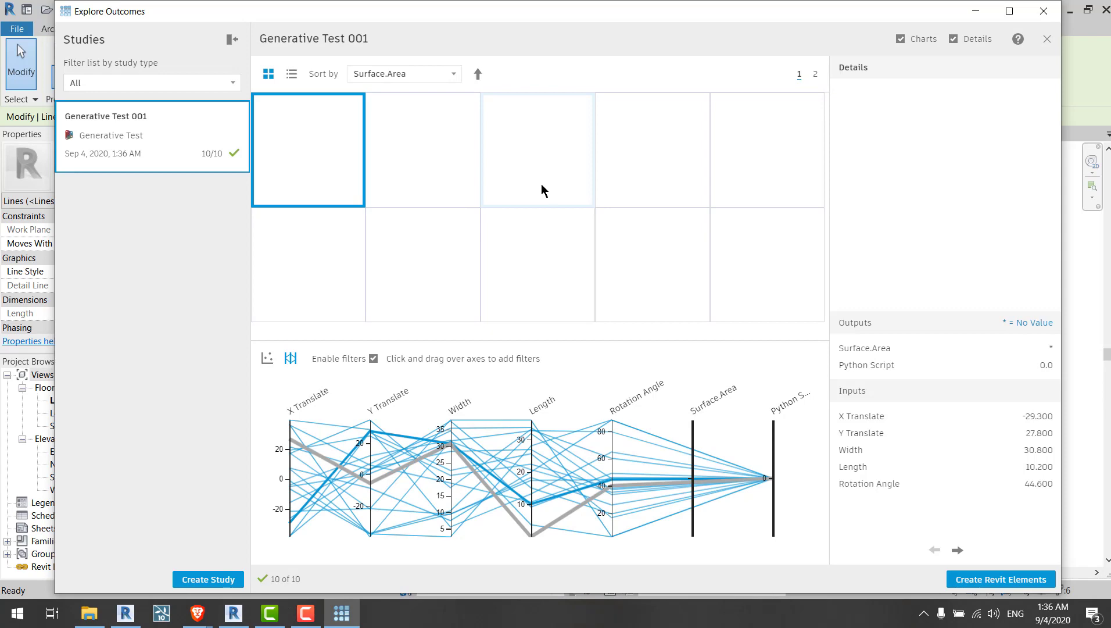
{"action": "left_click", "coordinate": [1043, 12]}
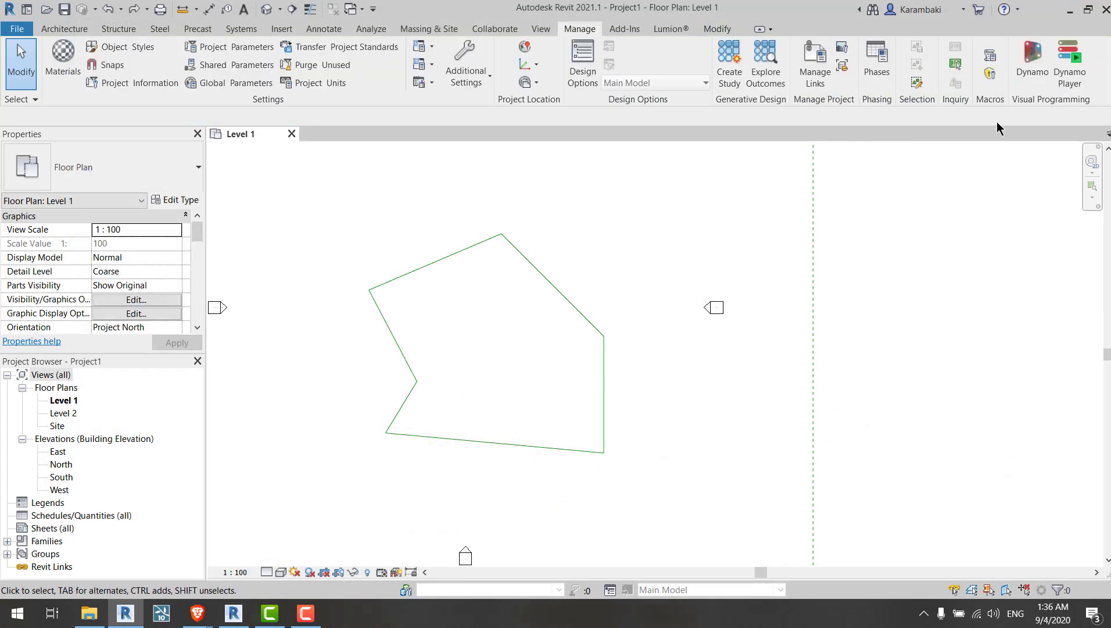
Step: Open Dynamo with the graph maximized and add a Data.Remember node from the GenerativeDesign library
{"action": "left_click", "coordinate": [1033, 63]}
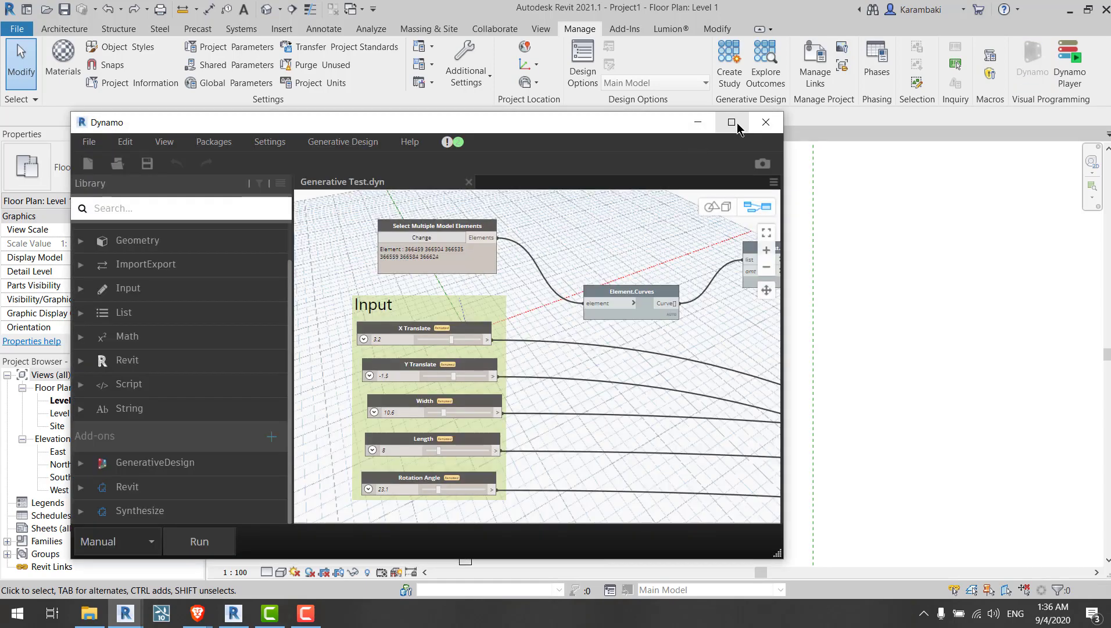
{"action": "left_click", "coordinate": [732, 122]}
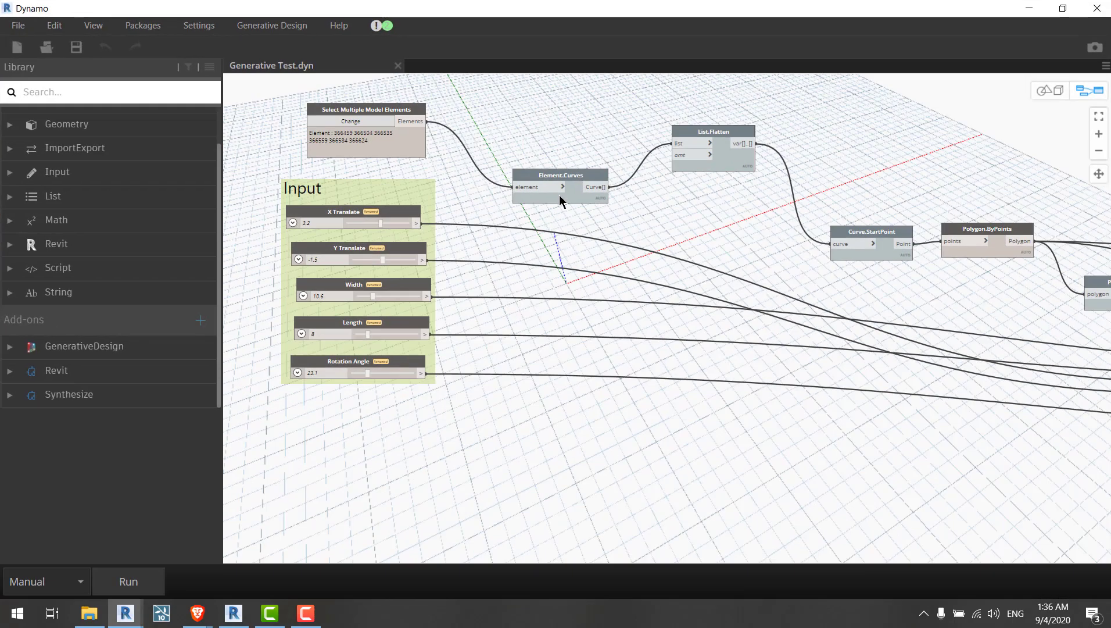
{"action": "left_click", "coordinate": [110, 400]}
{"action": "left_click", "coordinate": [99, 410]}
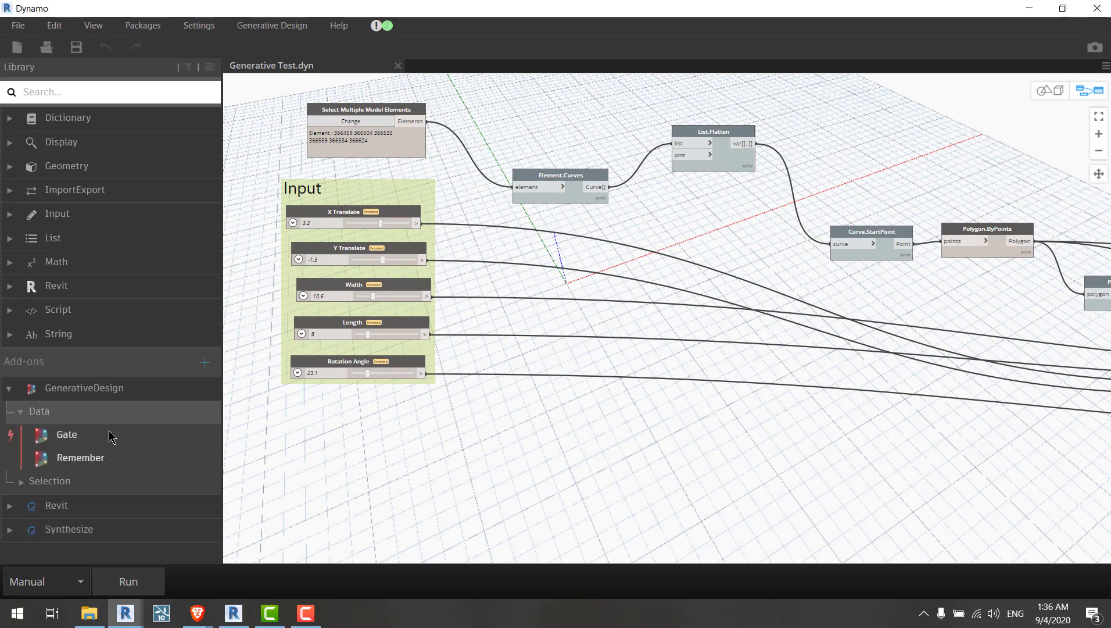
{"action": "left_click", "coordinate": [104, 458]}
Step: Reposition the Data.Remember node beside Element.Curves, move the Element.Curves node, and save the graph
{"action": "scroll", "coordinate": [682, 322], "scroll_direction": "up", "scroll_amount": 10}
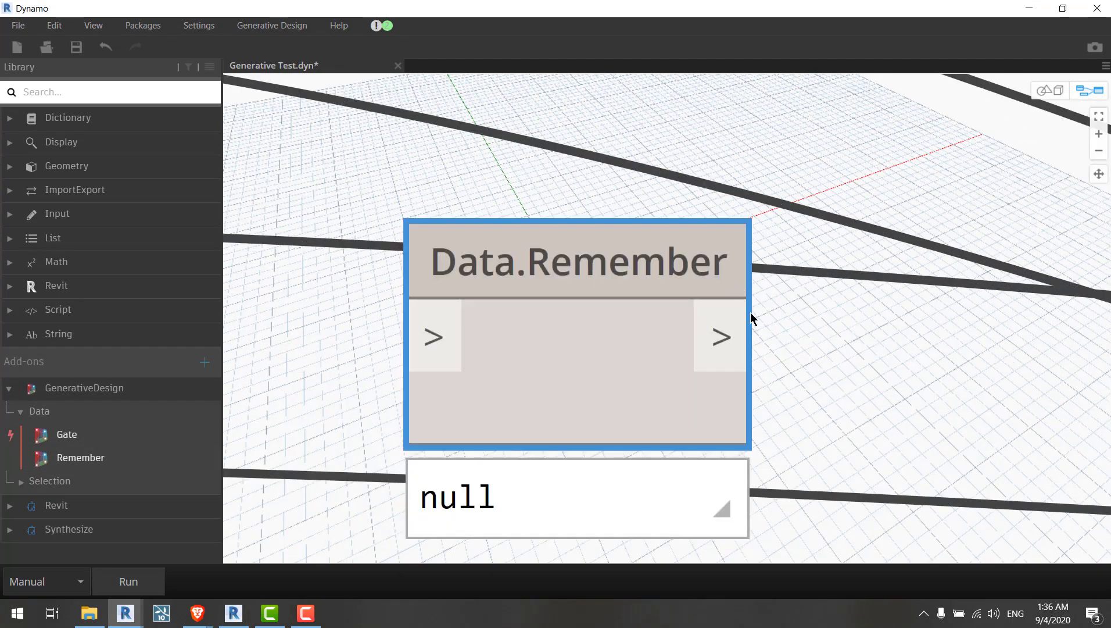
{"action": "scroll", "coordinate": [925, 391], "scroll_direction": "down", "scroll_amount": 10}
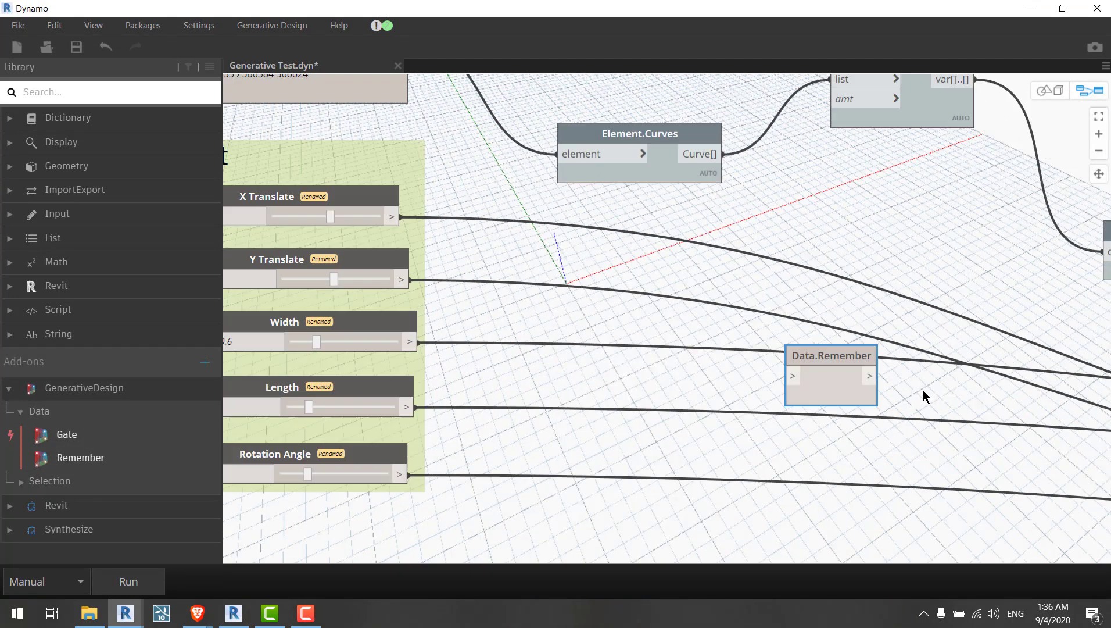
{"action": "left_click_drag", "start_coordinate": [866, 373], "coordinate": [856, 258]}
{"action": "middle_click_drag", "start_coordinate": [831, 310], "coordinate": [790, 361]}
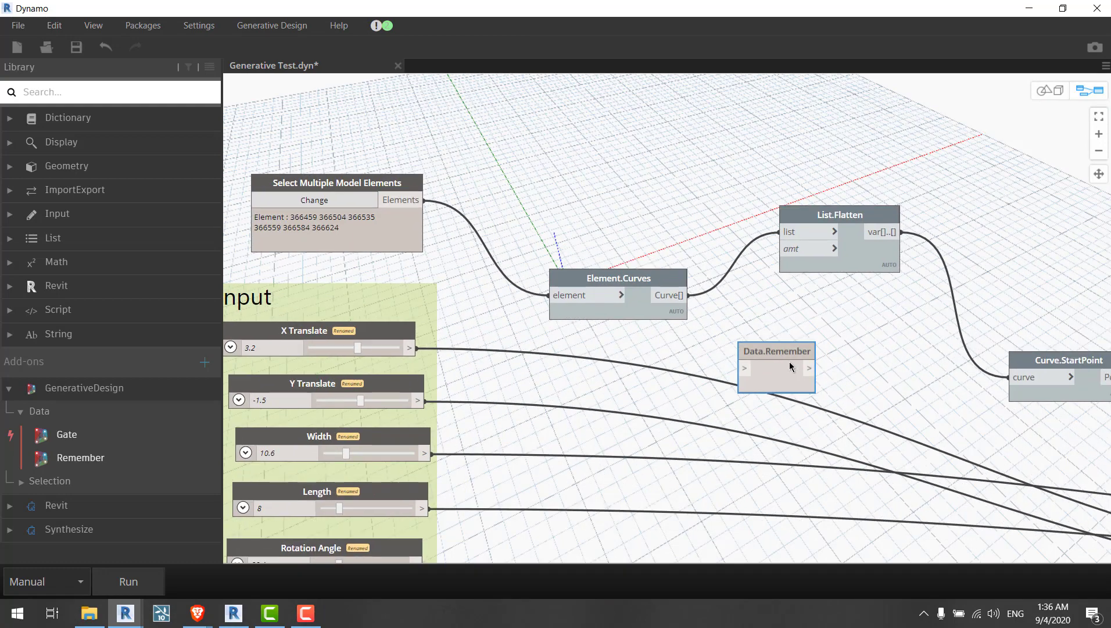
{"action": "left_click_drag", "start_coordinate": [789, 361], "coordinate": [821, 332]}
{"action": "middle_click_drag", "start_coordinate": [821, 332], "coordinate": [805, 313]}
{"action": "left_click_drag", "start_coordinate": [803, 311], "coordinate": [761, 298]}
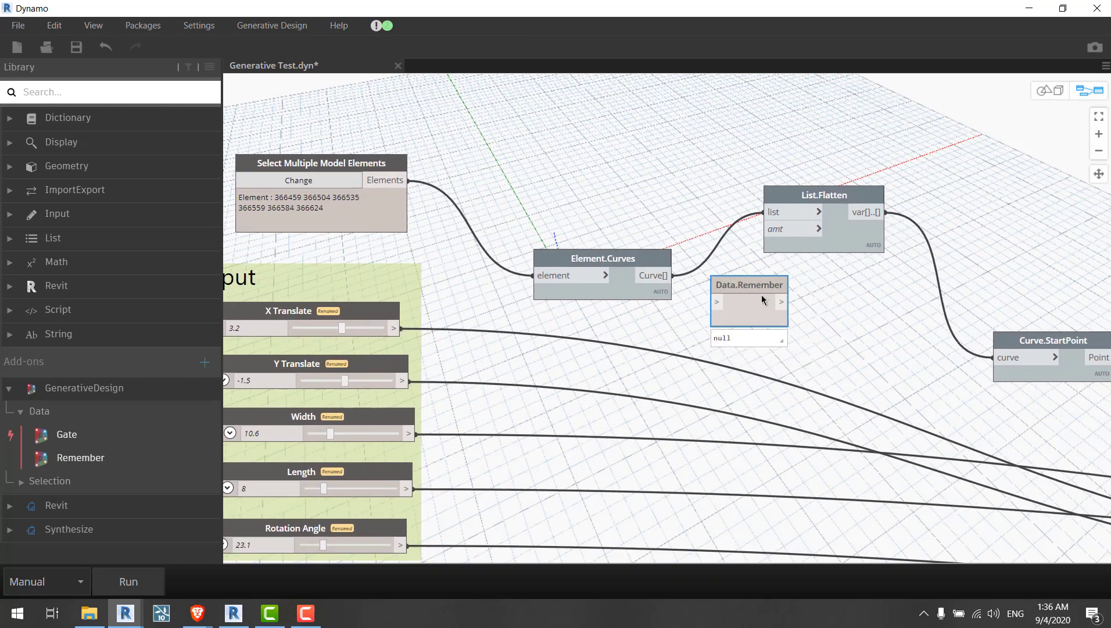
{"action": "left_click_drag", "start_coordinate": [613, 256], "coordinate": [547, 181]}
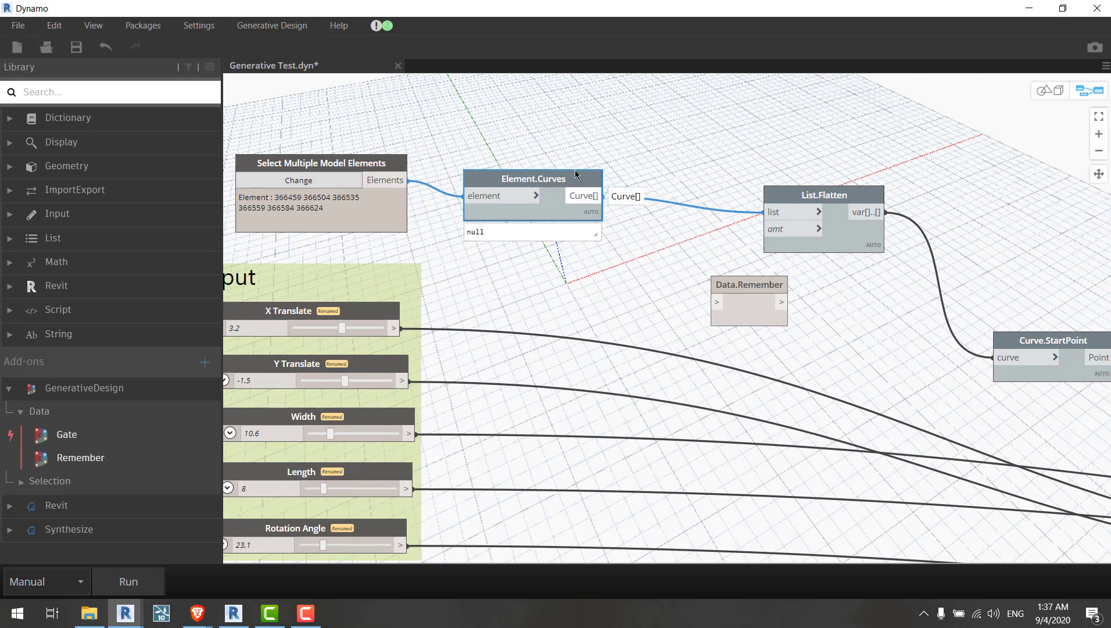
{"action": "key", "text": "ctrl+s"}
{"action": "scroll", "coordinate": [562, 119], "scroll_direction": "down", "scroll_amount": 2}
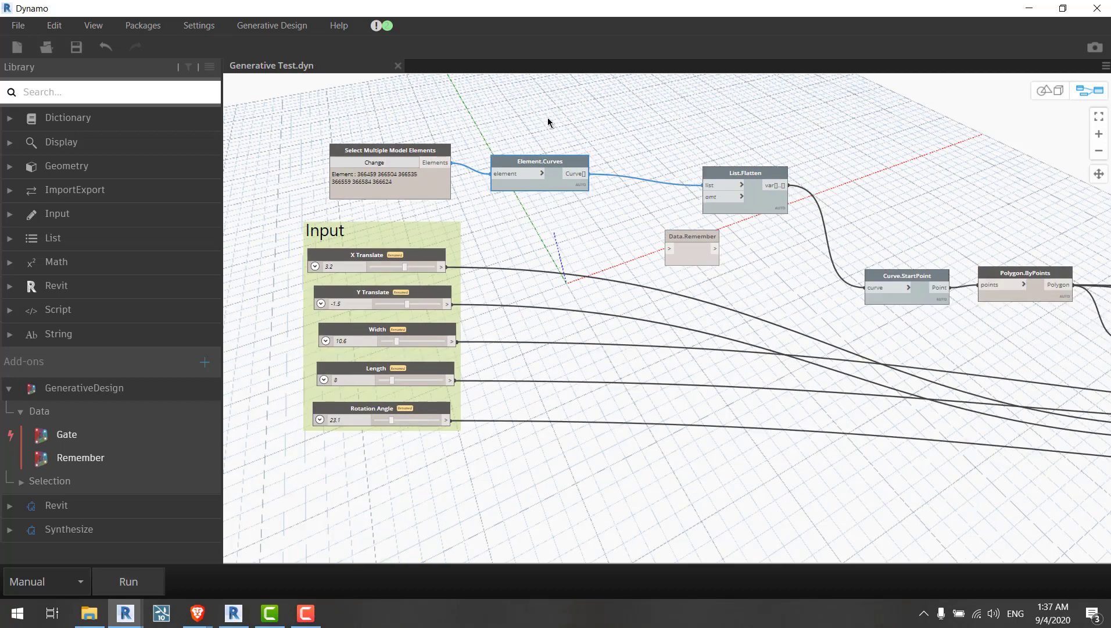
{"action": "scroll", "coordinate": [548, 121], "scroll_direction": "up", "scroll_amount": 2}
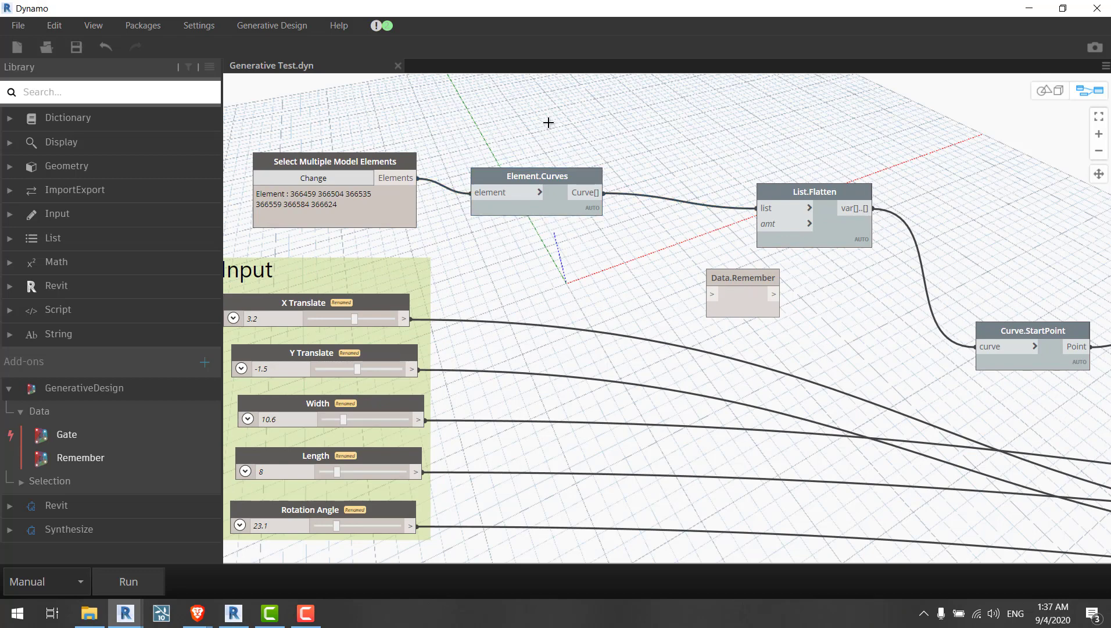
Step: Insert the Data.Remember node between Element.Curves and List.Flatten, wiring the curves through it
{"action": "left_click", "coordinate": [548, 121]}
{"action": "mouse_move", "coordinate": [502, 173]}
{"action": "left_mouse_down"}
{"action": "mouse_move", "coordinate": [538, 164]}
{"action": "mouse_move", "coordinate": [500, 168]}
{"action": "left_mouse_up"}
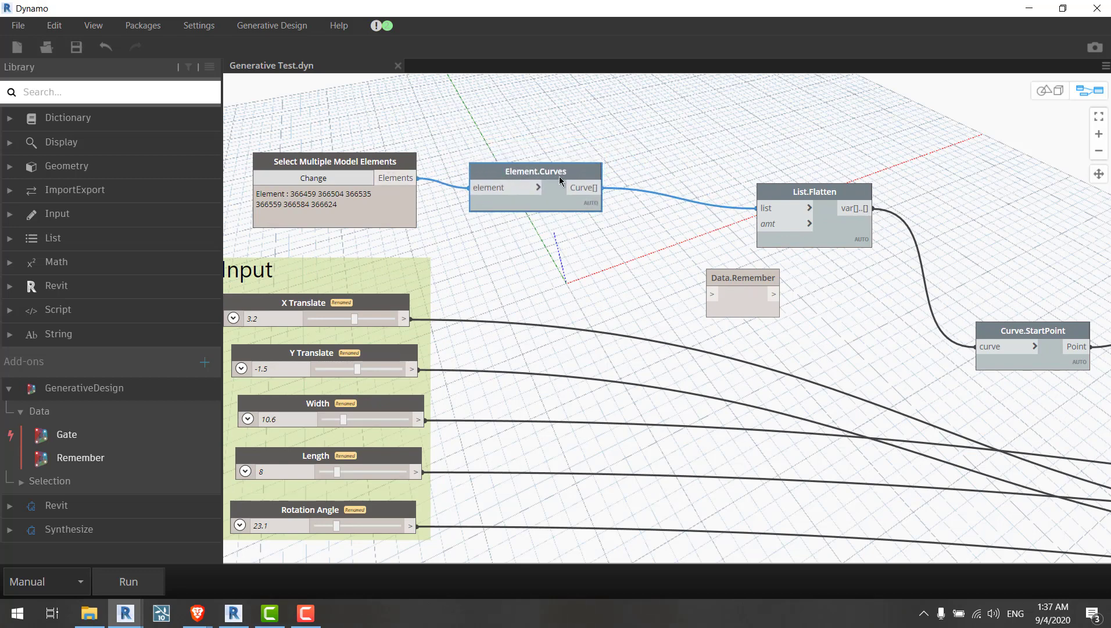
{"action": "left_click_drag", "start_coordinate": [589, 188], "coordinate": [684, 137]}
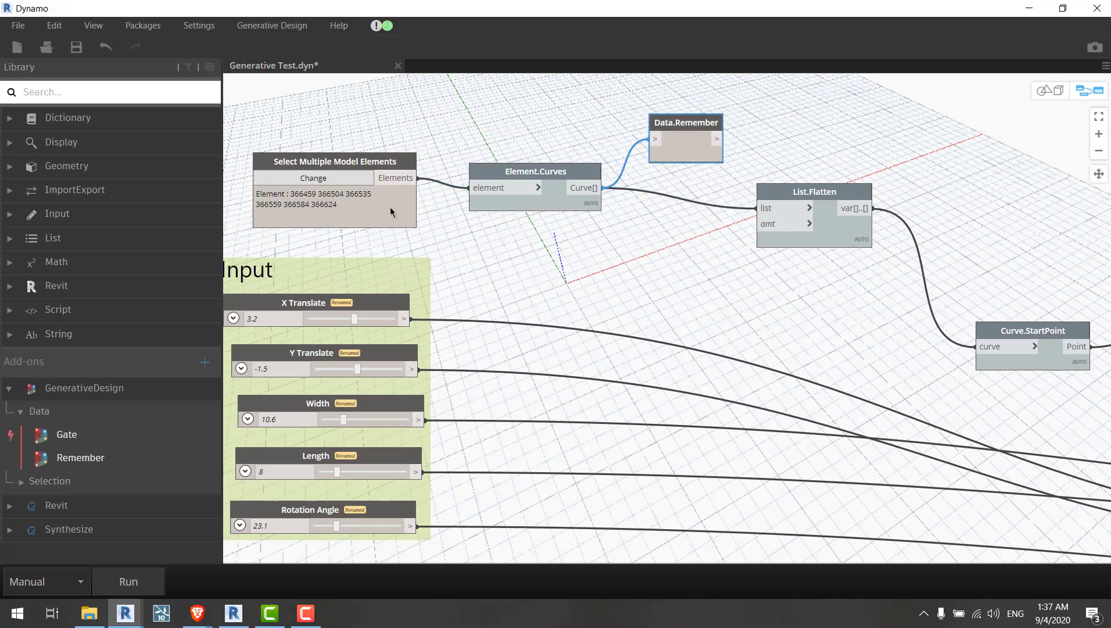
{"action": "left_click_drag", "start_coordinate": [390, 207], "coordinate": [395, 206]}
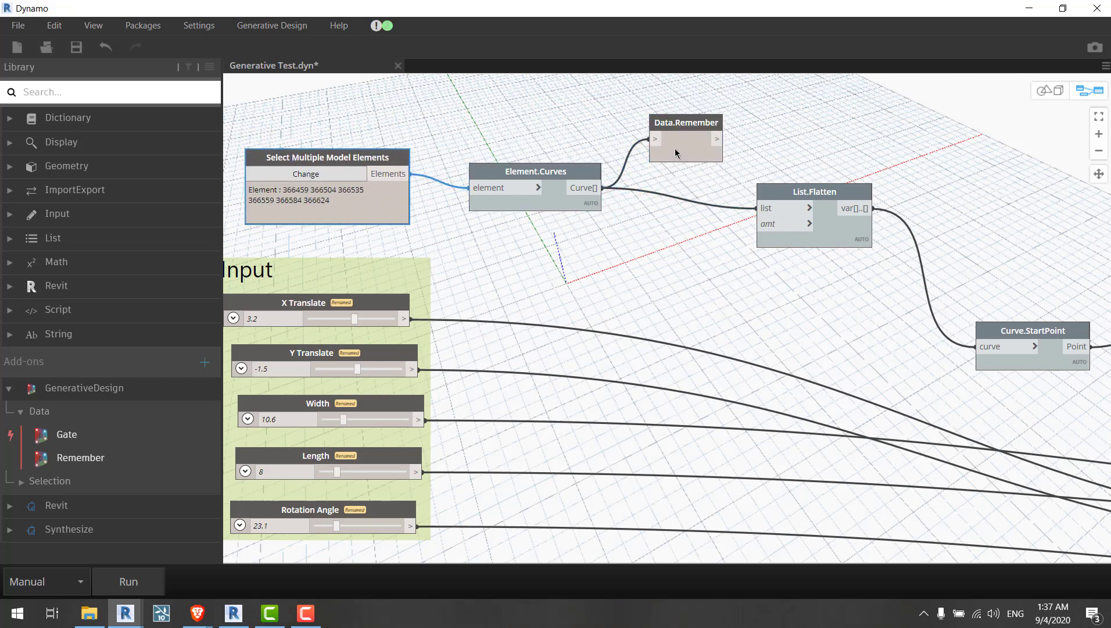
{"action": "mouse_move", "coordinate": [565, 173]}
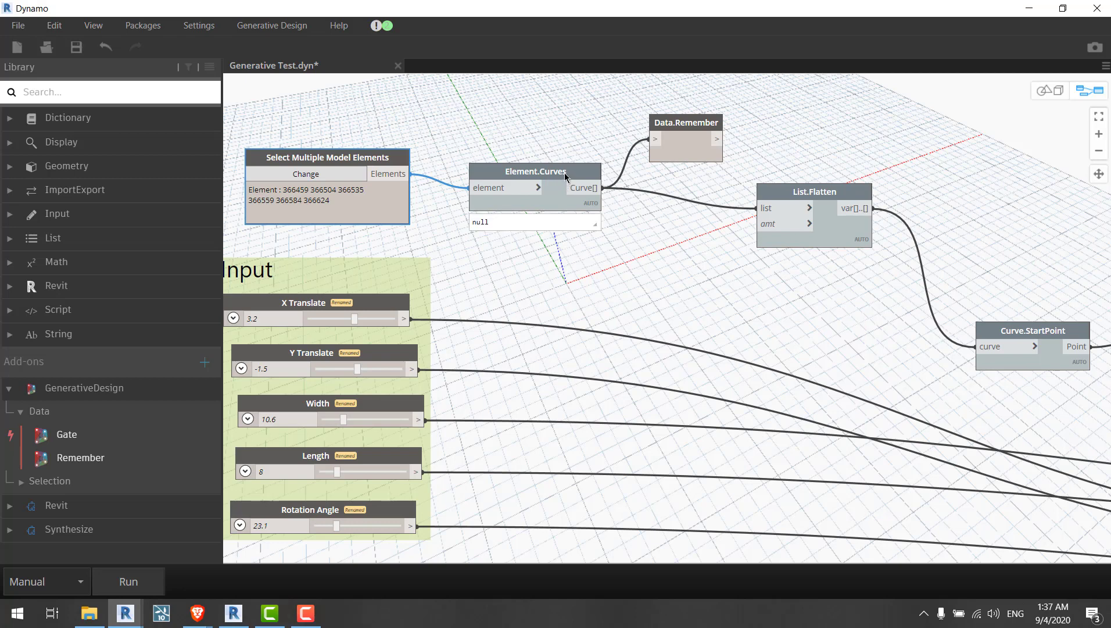
{"action": "left_click_drag", "start_coordinate": [560, 171], "coordinate": [607, 266]}
{"action": "middle_click_drag", "start_coordinate": [819, 334], "coordinate": [686, 316]}
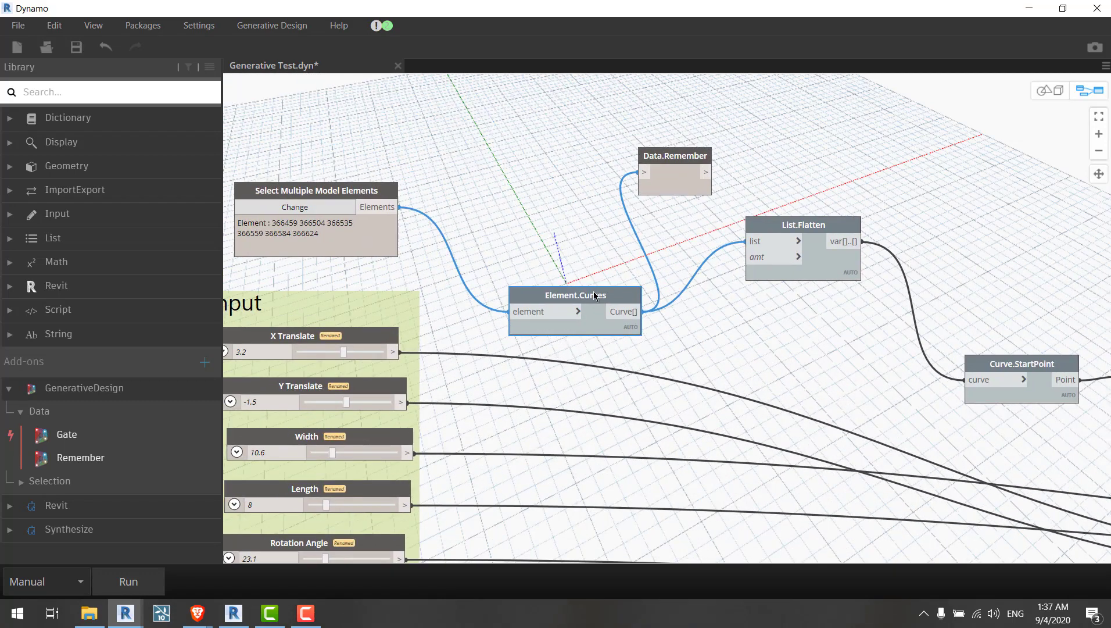
{"action": "left_click_drag", "start_coordinate": [597, 294], "coordinate": [551, 242]}
{"action": "left_click_drag", "start_coordinate": [684, 183], "coordinate": [746, 241]}
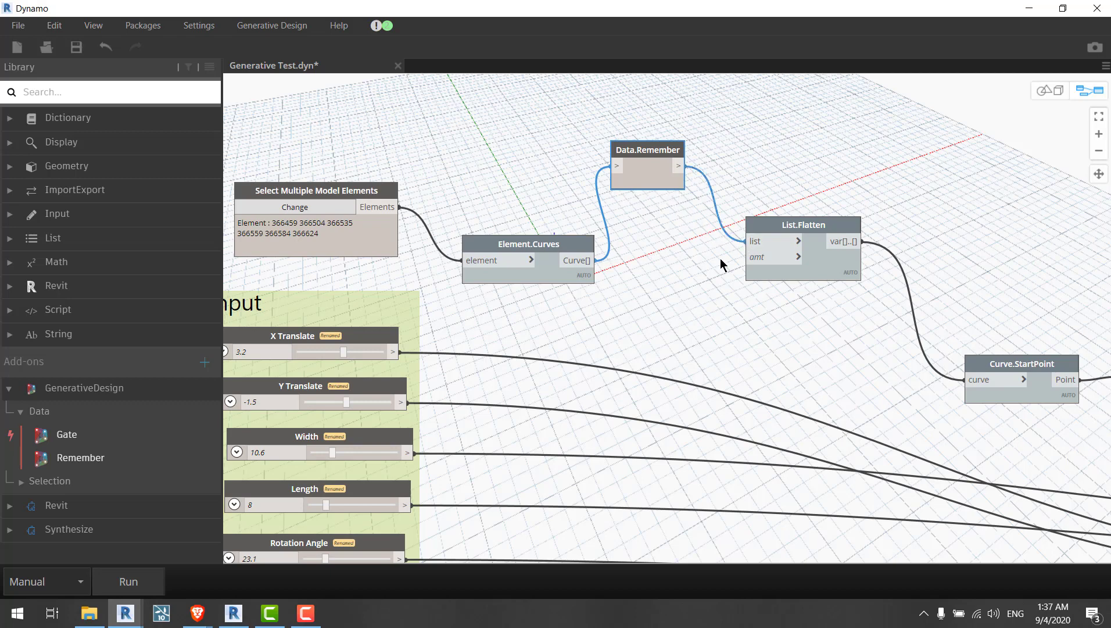
Step: Reposition Data.Remember and run the graph so the node stores the curves
{"action": "left_click_drag", "start_coordinate": [655, 181], "coordinate": [673, 257]}
{"action": "middle_click_drag", "start_coordinate": [657, 443], "coordinate": [636, 350]}
{"action": "left_click", "coordinate": [153, 581]}
{"action": "left_click", "coordinate": [636, 339]}
{"action": "left_click", "coordinate": [666, 177]}
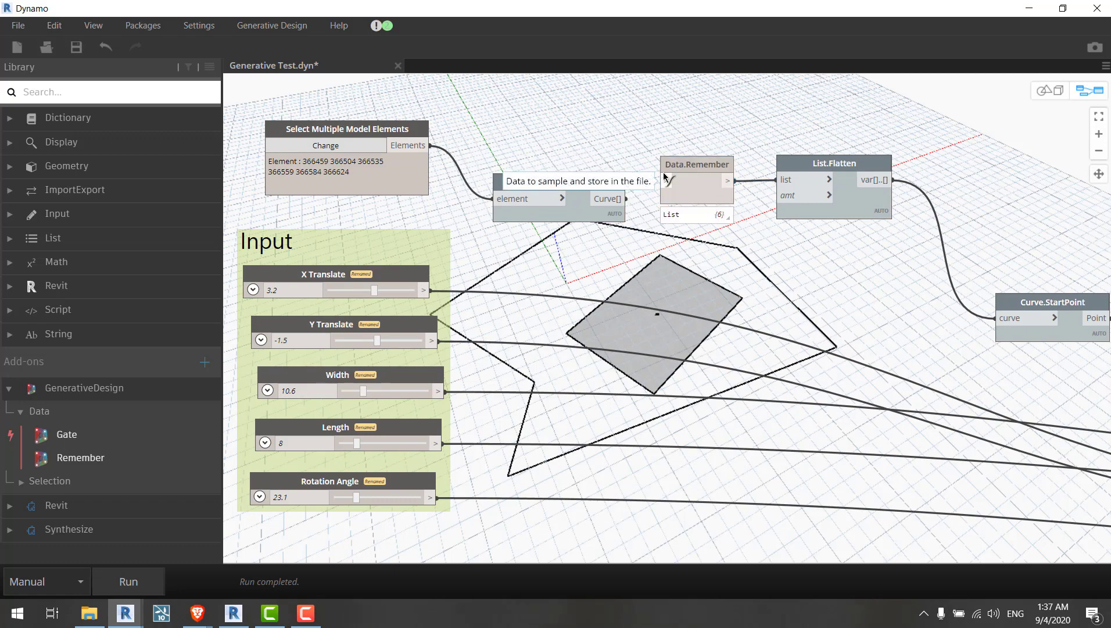
{"action": "left_click", "coordinate": [594, 132]}
{"action": "middle_click_drag", "start_coordinate": [412, 195], "coordinate": [204, 205]}
{"action": "left_click", "coordinate": [129, 586]}
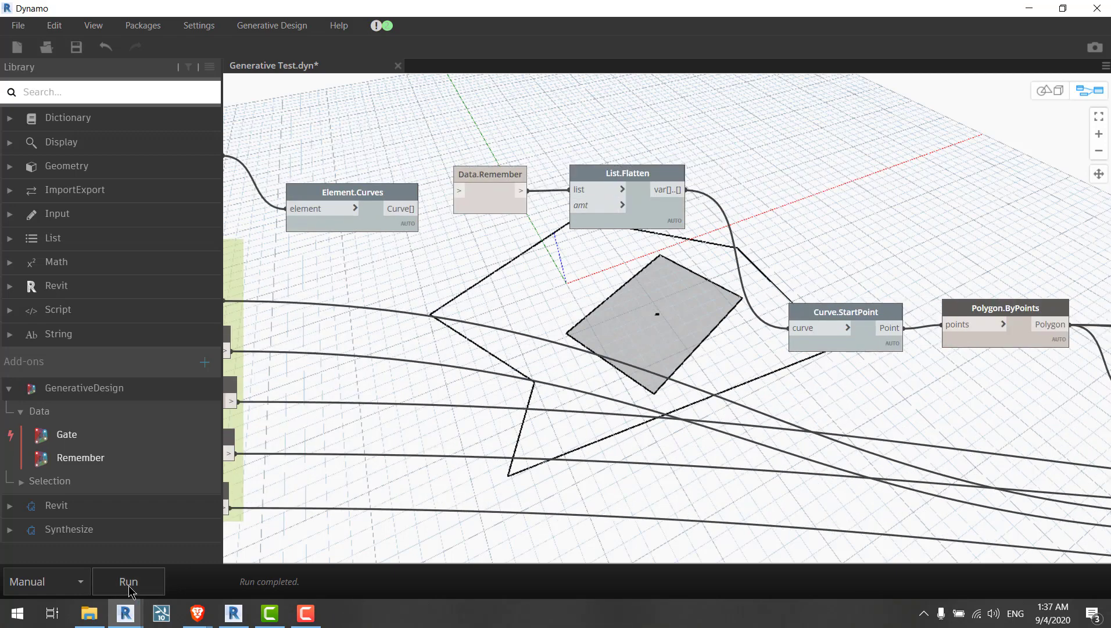
Step: Inspect the cached list, reattach the Element.Curves wire to Data.Remember, nudge the node, and save the graph
{"action": "scroll", "coordinate": [512, 200], "scroll_direction": "up", "scroll_amount": 3}
{"action": "left_click", "coordinate": [530, 246]}
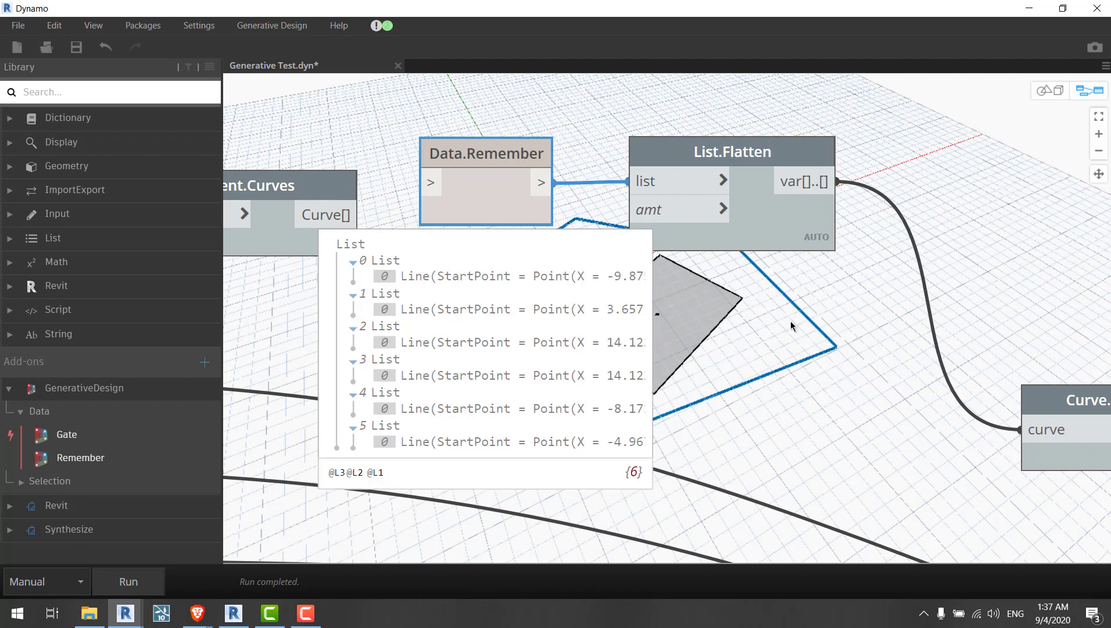
{"action": "scroll", "coordinate": [798, 275], "scroll_direction": "down", "scroll_amount": 3}
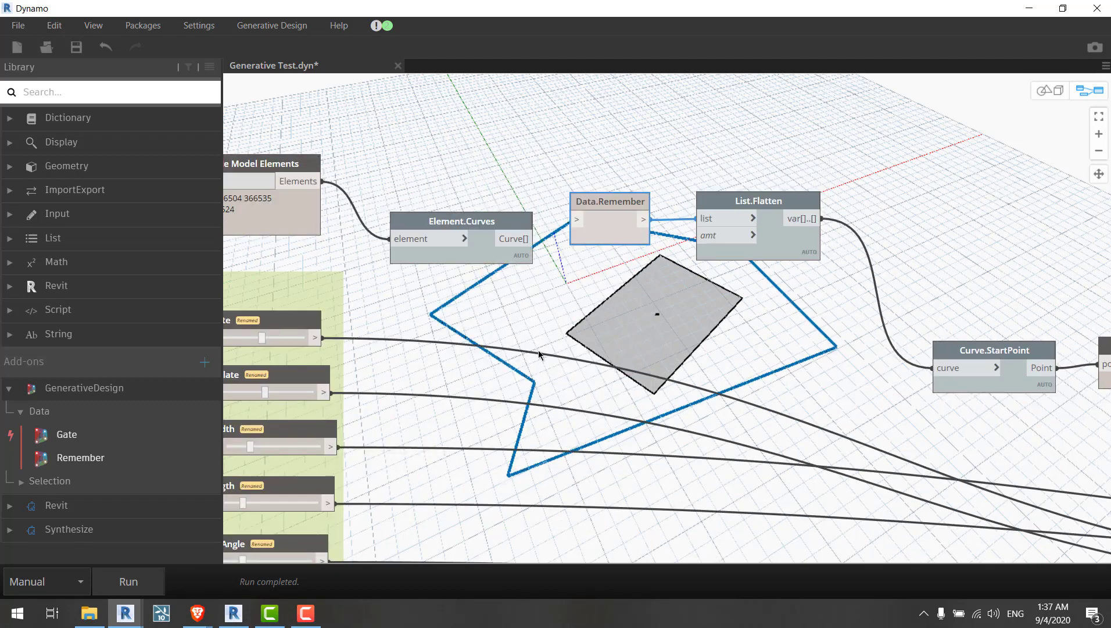
{"action": "middle_click_drag", "start_coordinate": [527, 355], "coordinate": [625, 311]}
{"action": "left_click", "coordinate": [620, 197]}
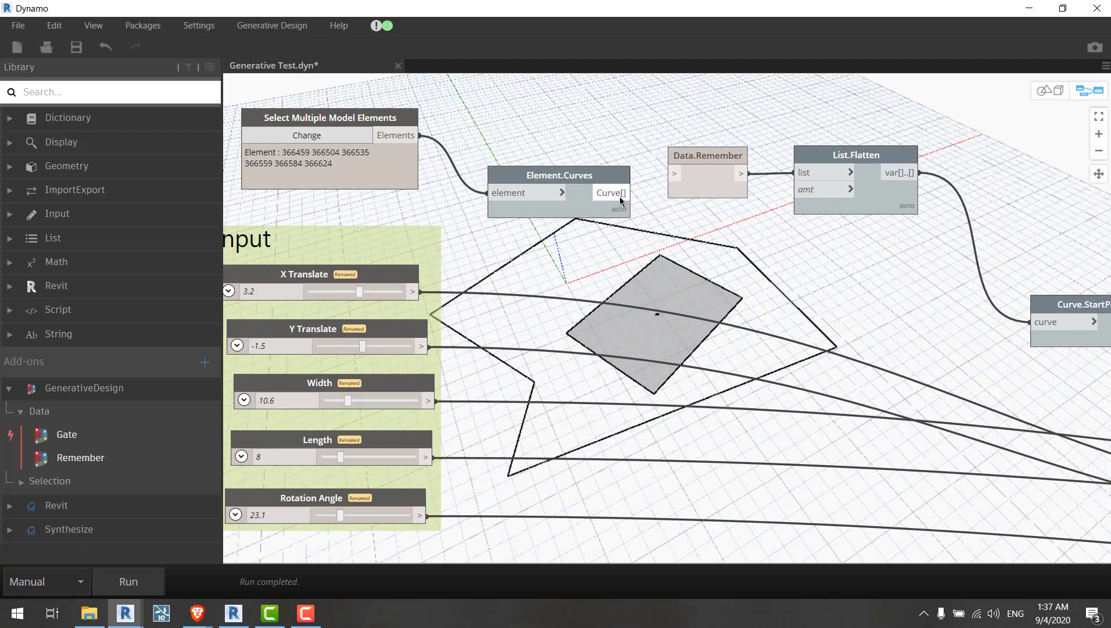
{"action": "left_click", "coordinate": [673, 174]}
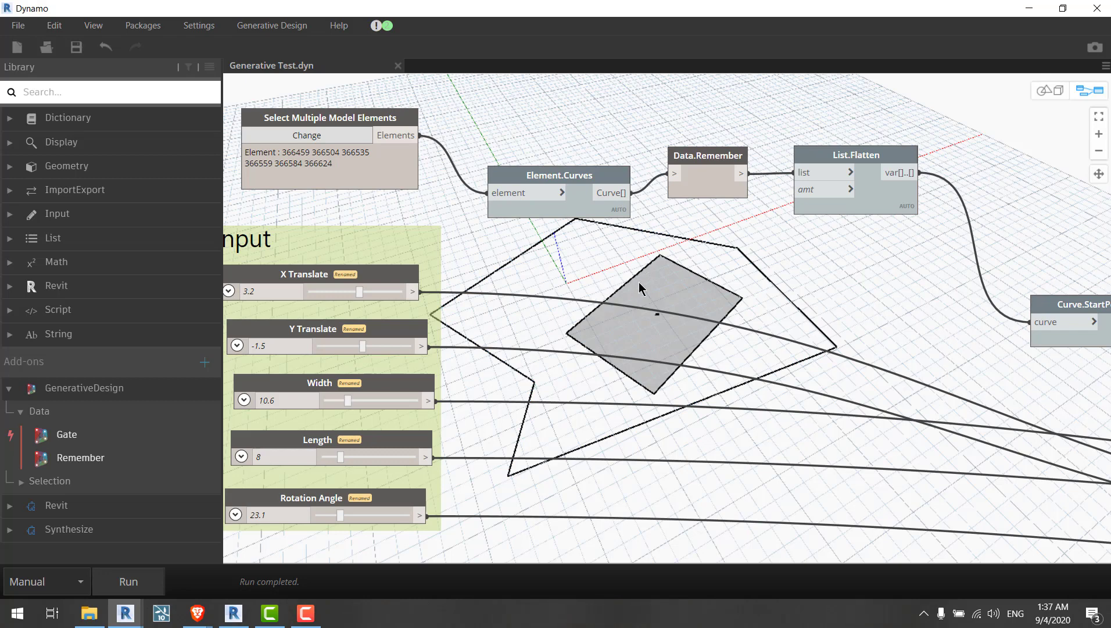
{"action": "middle_click_drag", "start_coordinate": [640, 285], "coordinate": [656, 265]}
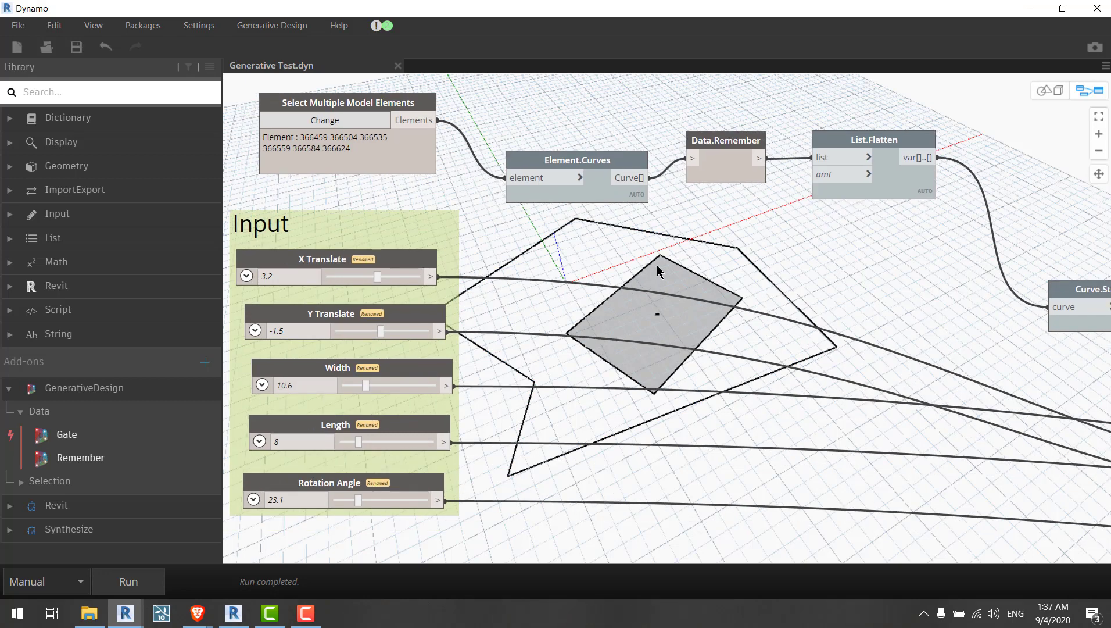
{"action": "left_click_drag", "start_coordinate": [732, 171], "coordinate": [732, 186]}
{"action": "left_click", "coordinate": [669, 209]}
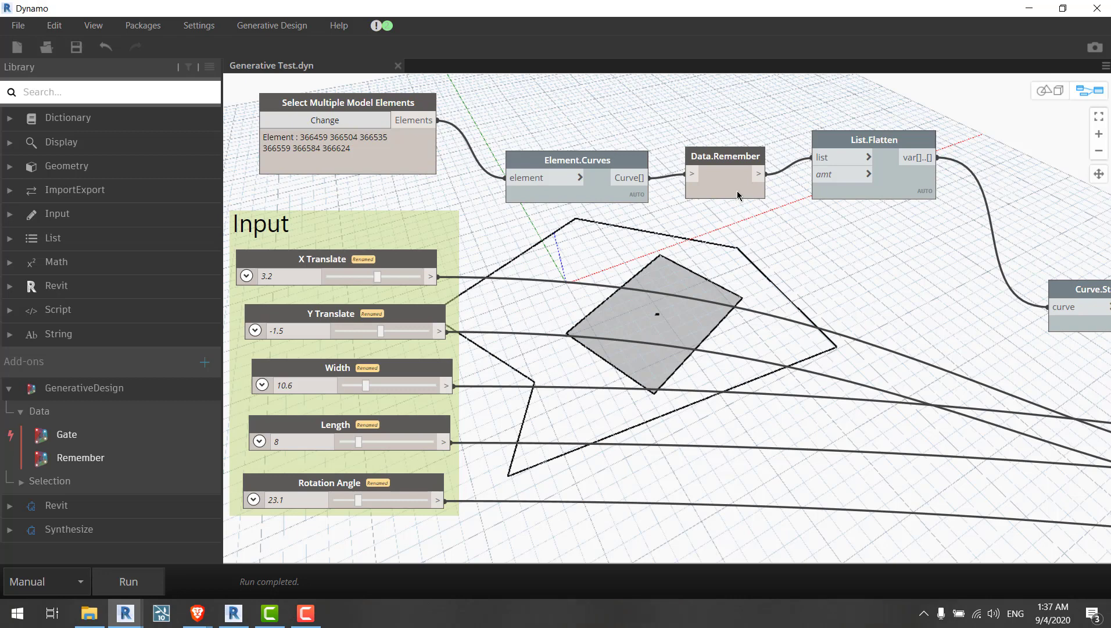
{"action": "mouse_move", "coordinate": [739, 195]}
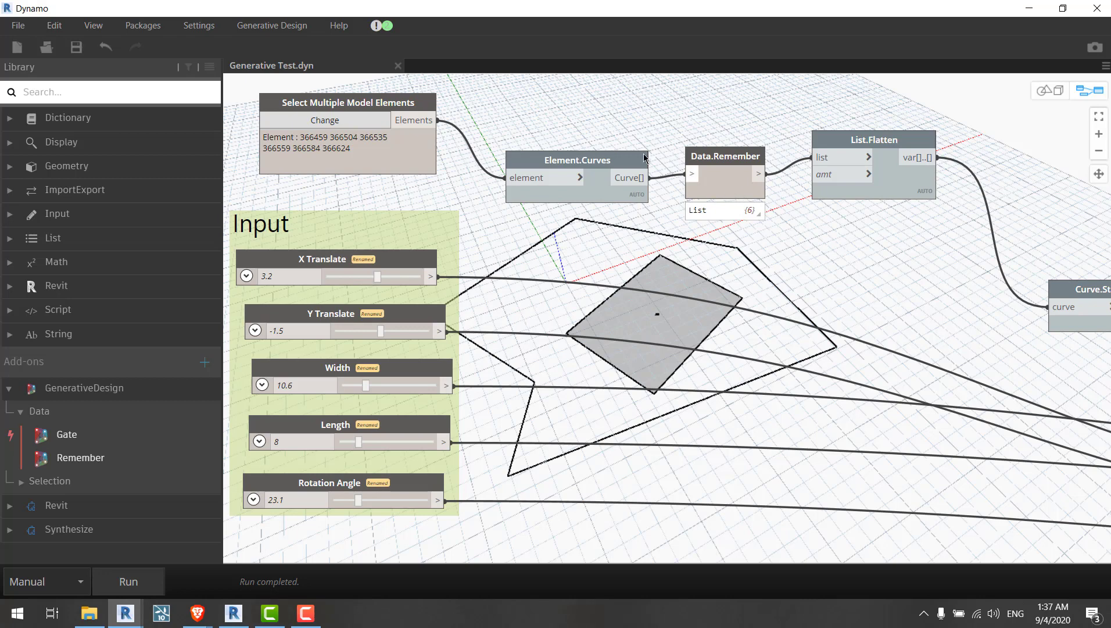
Step: Try feeding the selected model elements directly into Data.Remember, moving Element.Curves aside
{"action": "left_click_drag", "start_coordinate": [721, 182], "coordinate": [544, 110]}
{"action": "left_click", "coordinate": [428, 122]}
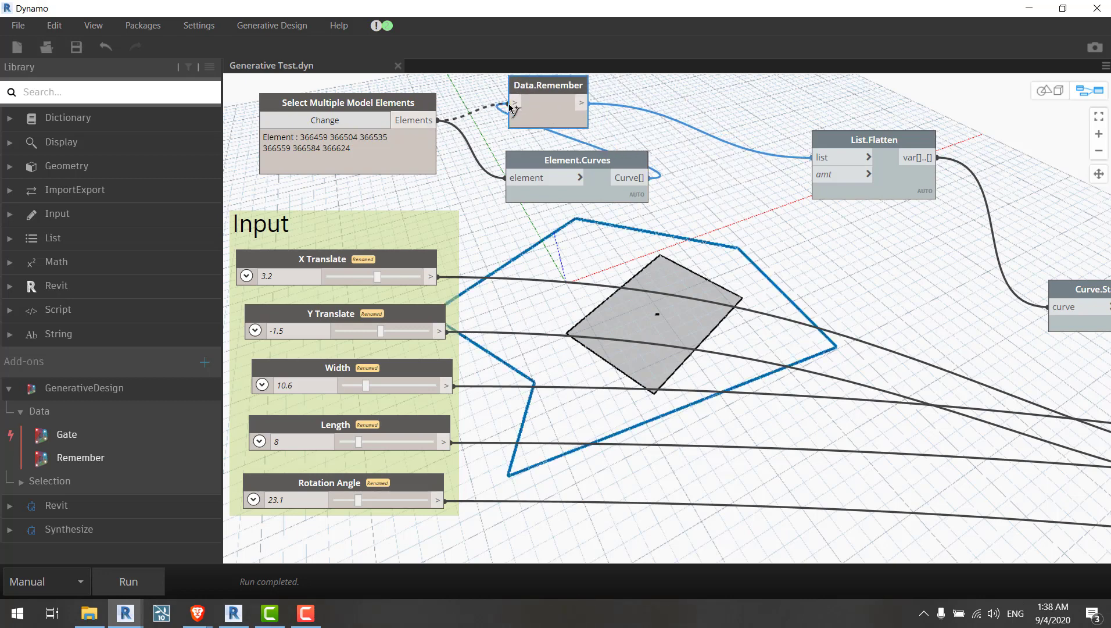
{"action": "left_click", "coordinate": [511, 104]}
{"action": "left_click_drag", "start_coordinate": [524, 154], "coordinate": [633, 168]}
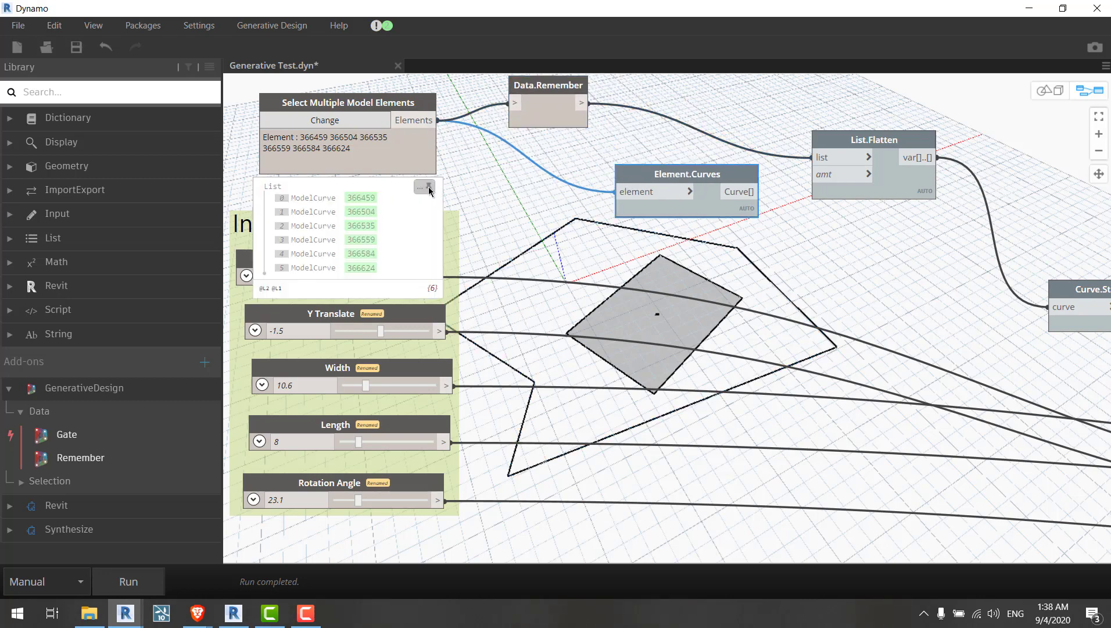
{"action": "left_click", "coordinate": [429, 168]}
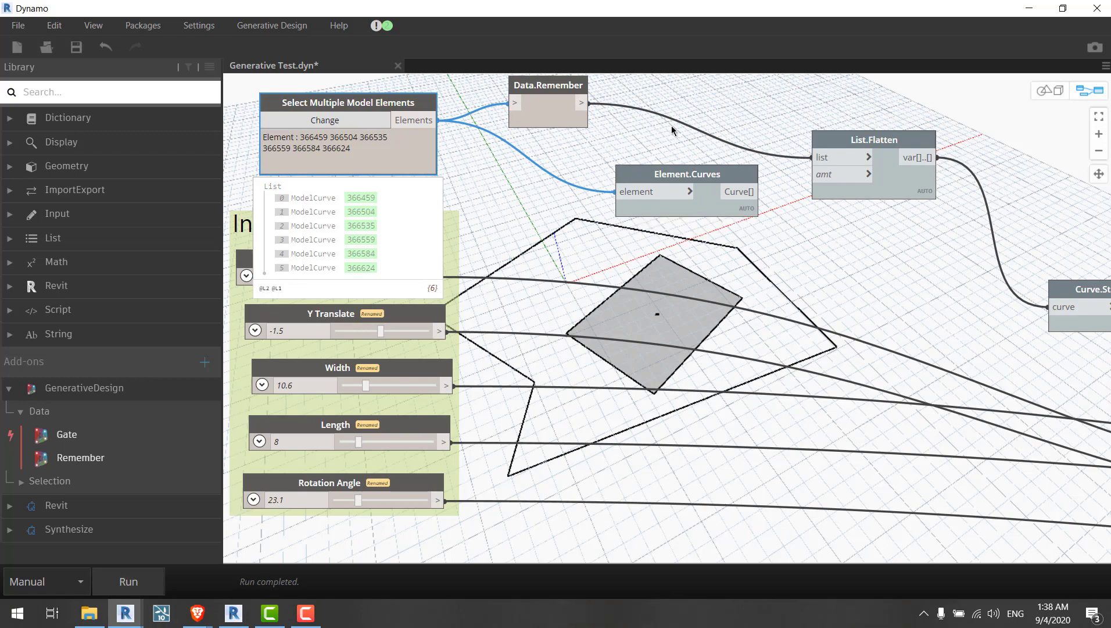
Step: Reconnect Element.Curves' curve output into Data.Remember and rearrange both nodes in the chain
{"action": "scroll", "coordinate": [715, 154], "scroll_direction": "up", "scroll_amount": 5}
{"action": "scroll", "coordinate": [736, 174], "scroll_direction": "up", "scroll_amount": 2}
{"action": "left_click_drag", "start_coordinate": [385, 170], "coordinate": [889, 392]}
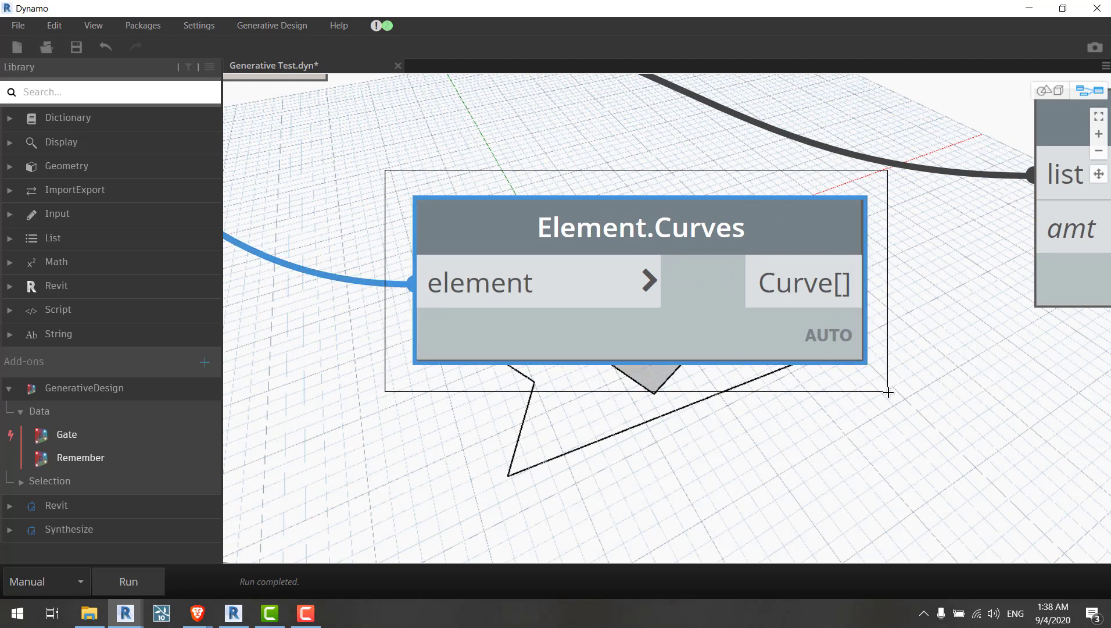
{"action": "scroll", "coordinate": [888, 392], "scroll_direction": "down", "scroll_amount": 6}
{"action": "left_click_drag", "start_coordinate": [888, 393], "coordinate": [889, 392]}
{"action": "left_click_drag", "start_coordinate": [703, 308], "coordinate": [860, 301]}
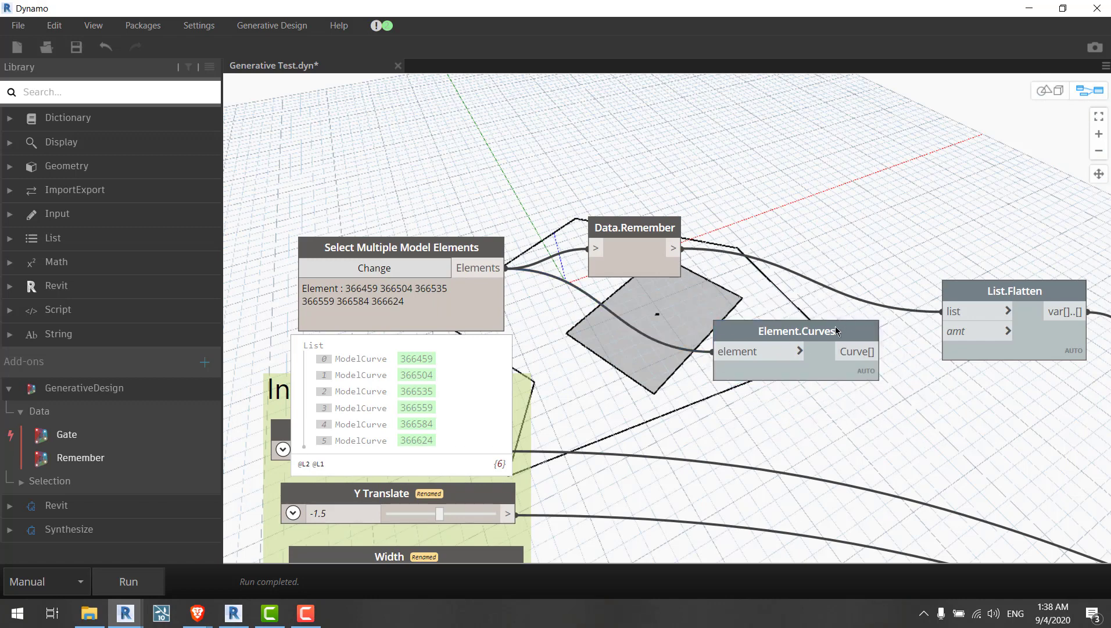
{"action": "mouse_move", "coordinate": [836, 332]}
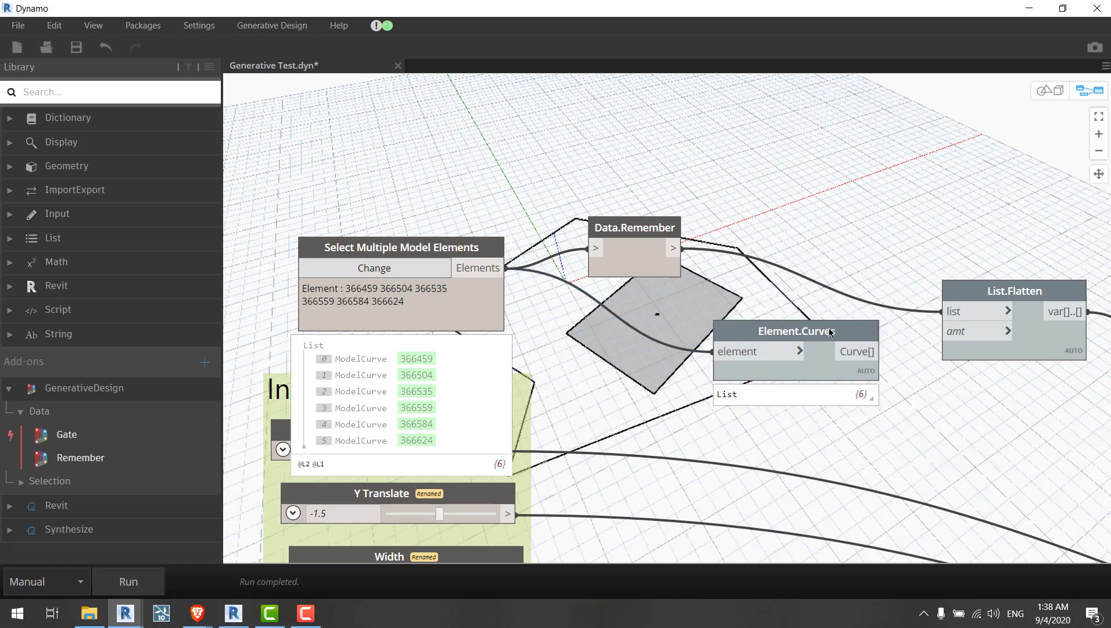
{"action": "left_click_drag", "start_coordinate": [801, 330], "coordinate": [625, 296]}
{"action": "left_click_drag", "start_coordinate": [628, 248], "coordinate": [789, 267]}
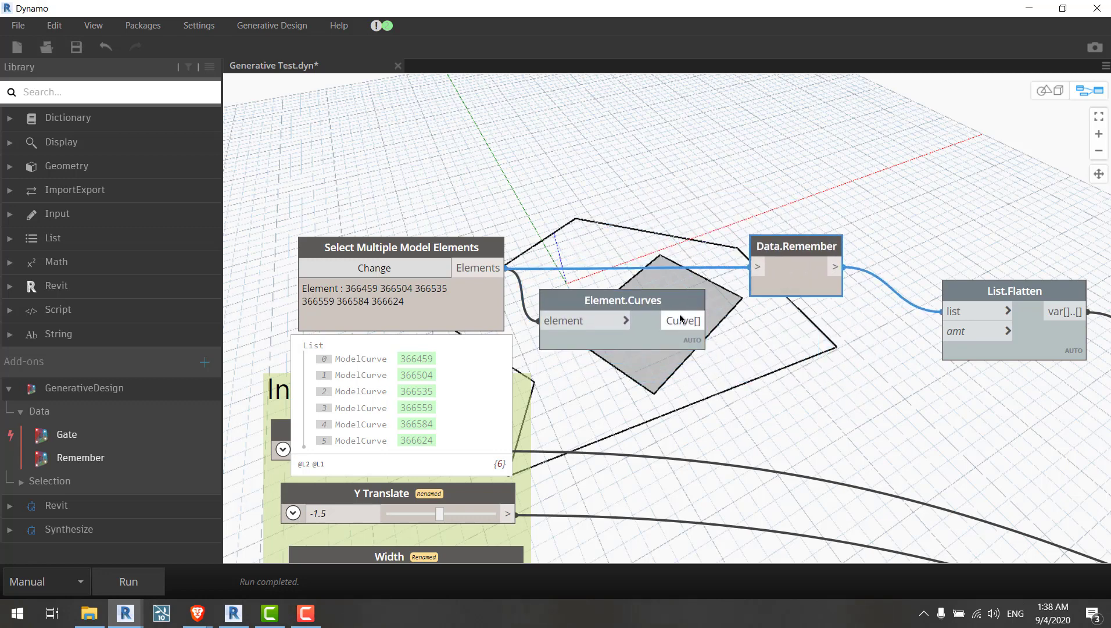
{"action": "left_click", "coordinate": [681, 318]}
{"action": "left_click", "coordinate": [758, 267]}
{"action": "middle_click_drag", "start_coordinate": [711, 315], "coordinate": [595, 213]}
{"action": "middle_click_drag", "start_coordinate": [703, 265], "coordinate": [745, 269]}
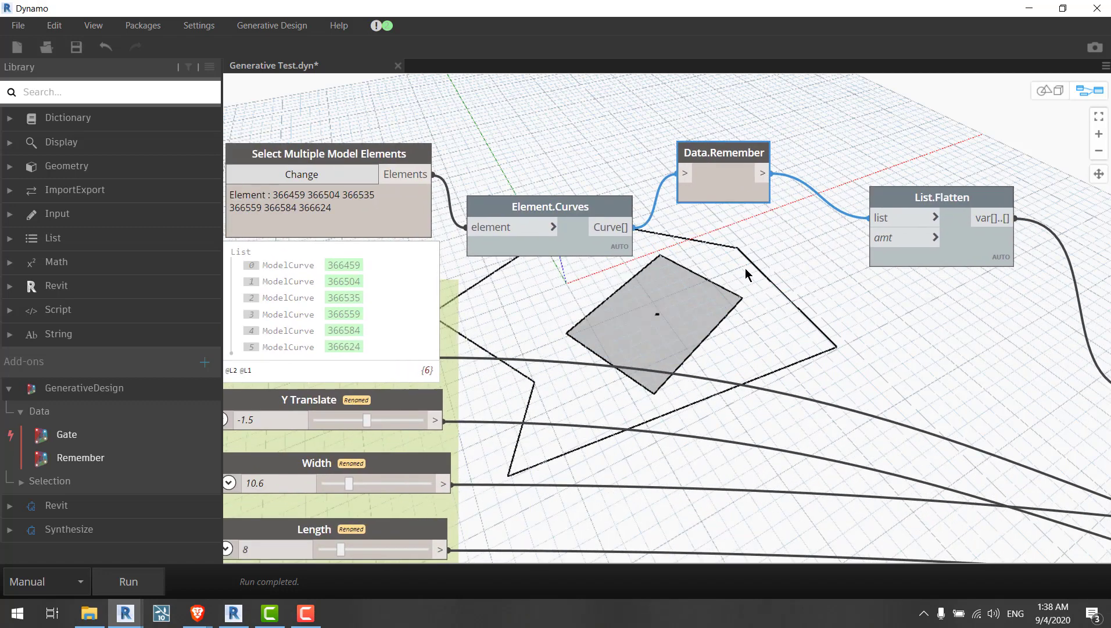
Step: Rearrange the Data.Remember, Element.Curves and Select Multiple Model Elements nodes along the chain
{"action": "scroll", "coordinate": [740, 196], "scroll_direction": "up", "scroll_amount": 2}
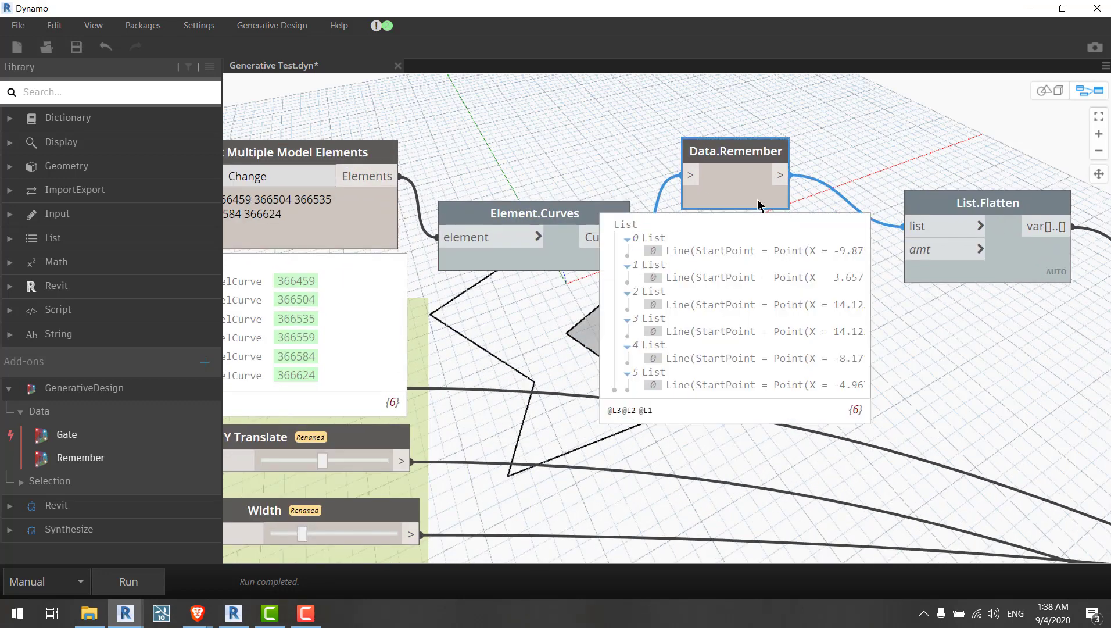
{"action": "left_click_drag", "start_coordinate": [758, 203], "coordinate": [795, 248]}
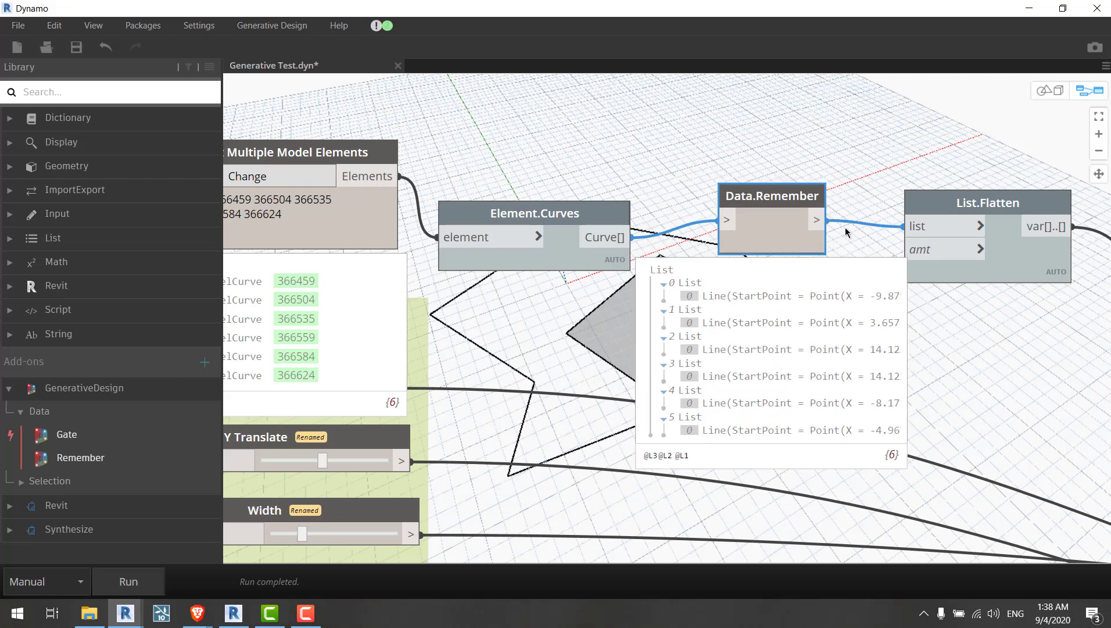
{"action": "middle_click_drag", "start_coordinate": [844, 227], "coordinate": [758, 230]}
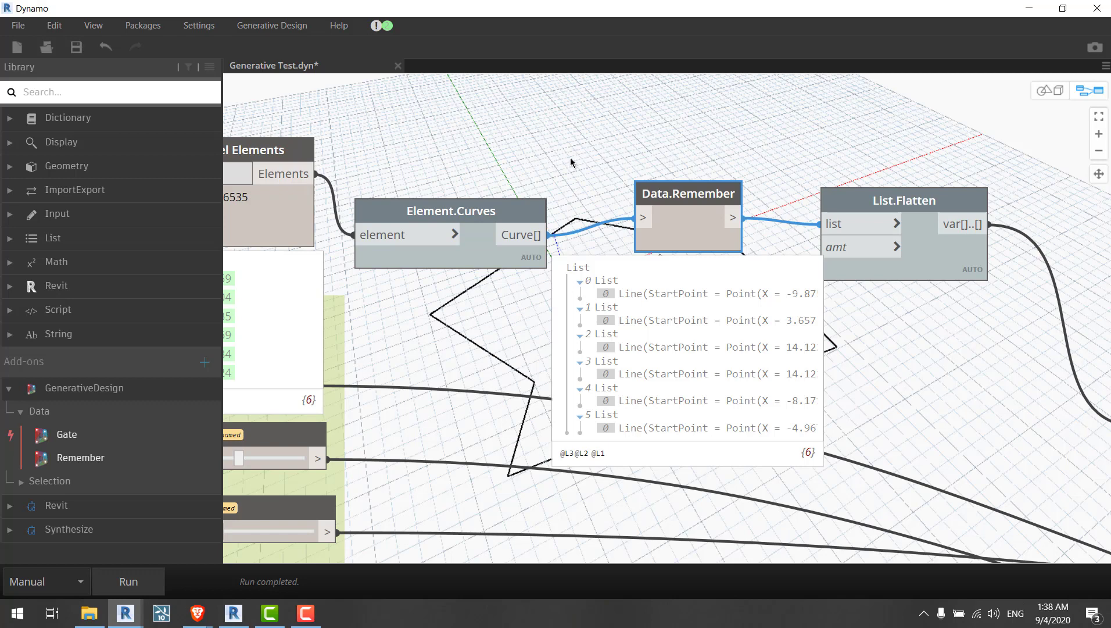
{"action": "middle_click_drag", "start_coordinate": [570, 159], "coordinate": [615, 174]}
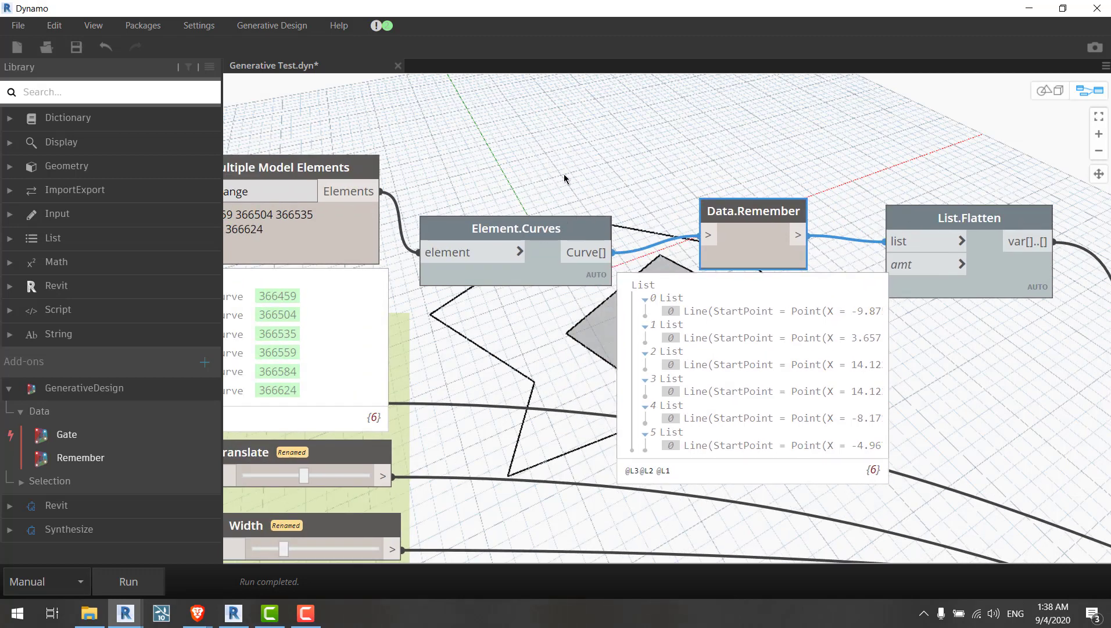
{"action": "scroll", "coordinate": [564, 174], "scroll_direction": "down", "scroll_amount": 1}
{"action": "left_click_drag", "start_coordinate": [519, 218], "coordinate": [525, 184]}
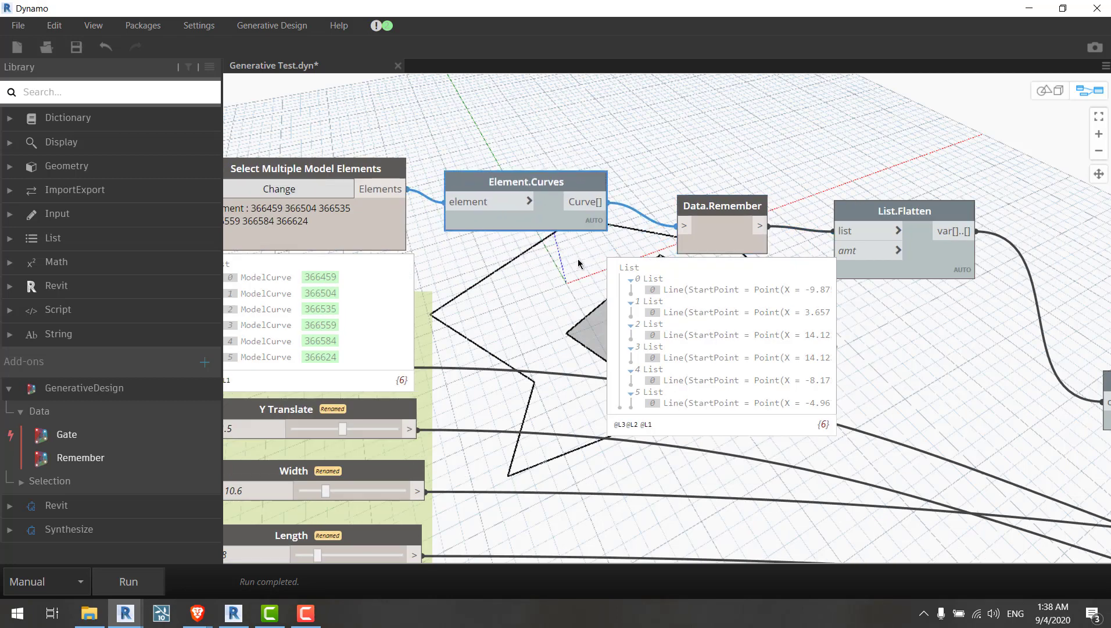
{"action": "mouse_move", "coordinate": [587, 225]}
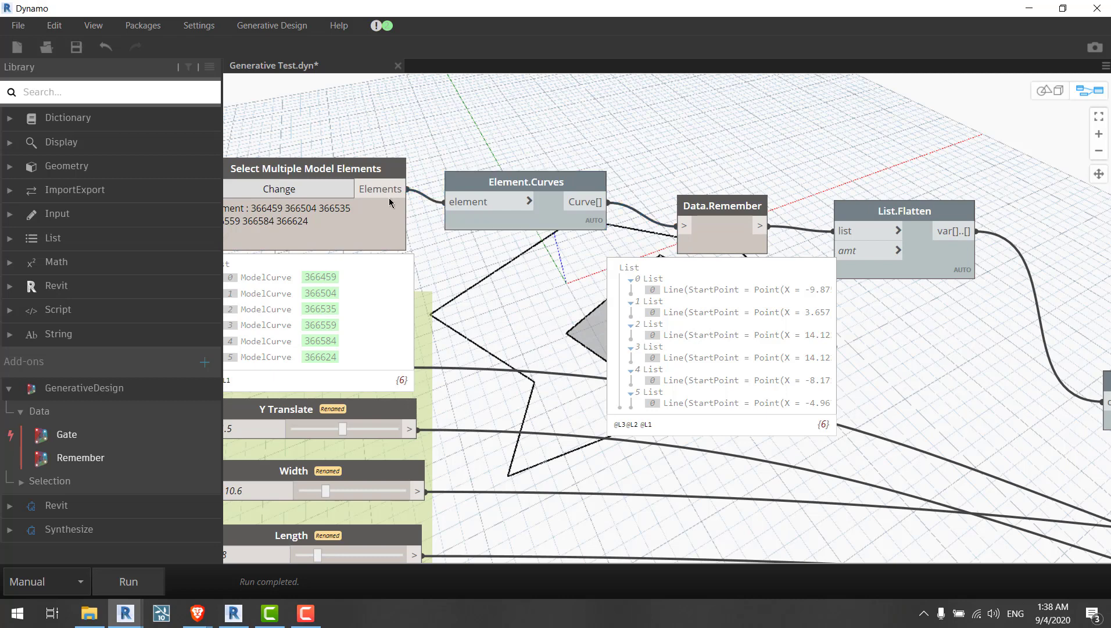
{"action": "left_click_drag", "start_coordinate": [366, 233], "coordinate": [364, 160]}
{"action": "middle_click_drag", "start_coordinate": [451, 153], "coordinate": [531, 177]}
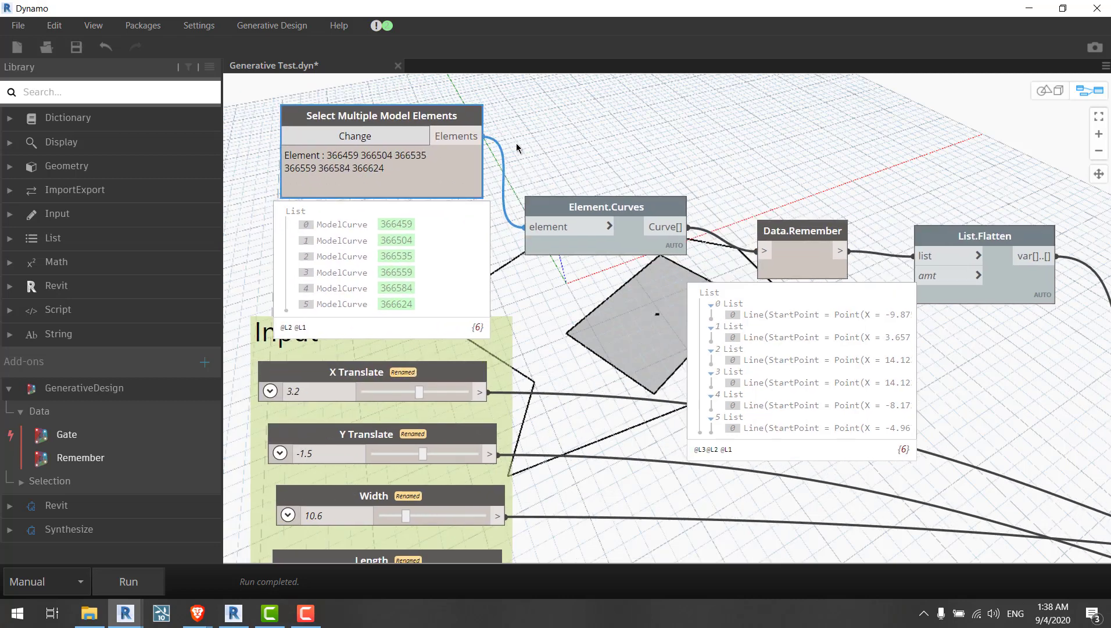
Step: Move Data.Remember after List.Flatten, wiring Element.Curves into List.Flatten and Data.Remember into Curve.StartPoint
{"action": "middle_click_drag", "start_coordinate": [449, 135], "coordinate": [155, 73]}
{"action": "left_click_drag", "start_coordinate": [524, 168], "coordinate": [524, 260]}
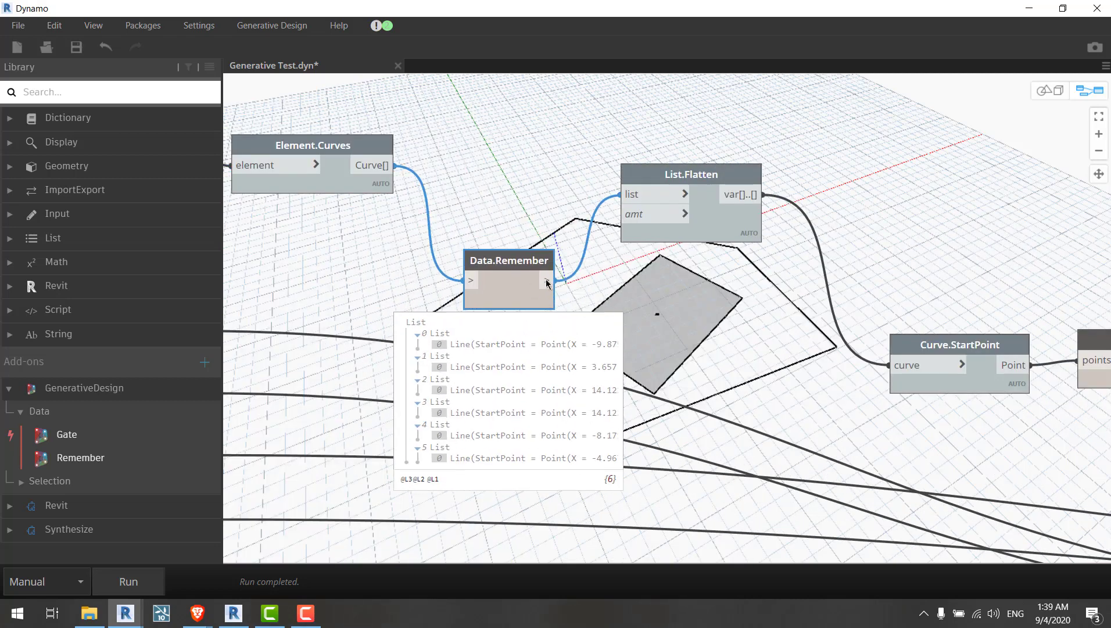
{"action": "left_click_drag", "start_coordinate": [691, 173], "coordinate": [572, 127]}
{"action": "left_click_drag", "start_coordinate": [385, 167], "coordinate": [498, 146]}
{"action": "left_click_drag", "start_coordinate": [580, 173], "coordinate": [510, 211]}
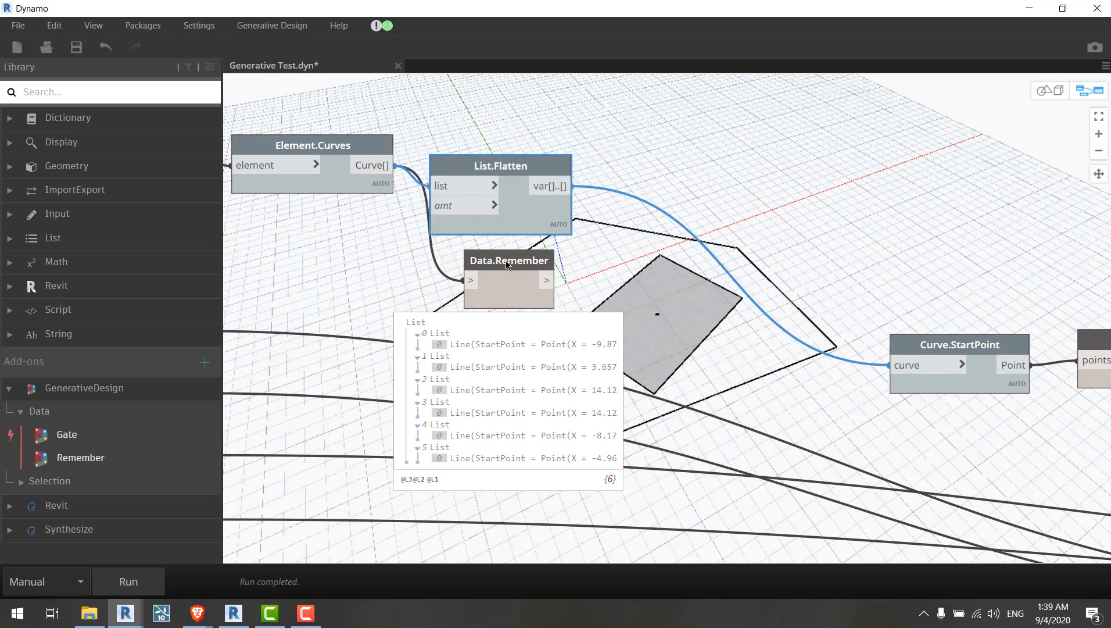
{"action": "left_click_drag", "start_coordinate": [506, 263], "coordinate": [703, 247]}
{"action": "left_click_drag", "start_coordinate": [568, 190], "coordinate": [908, 371]}
{"action": "left_click", "coordinate": [908, 371]}
{"action": "left_click_drag", "start_coordinate": [694, 288], "coordinate": [733, 251]}
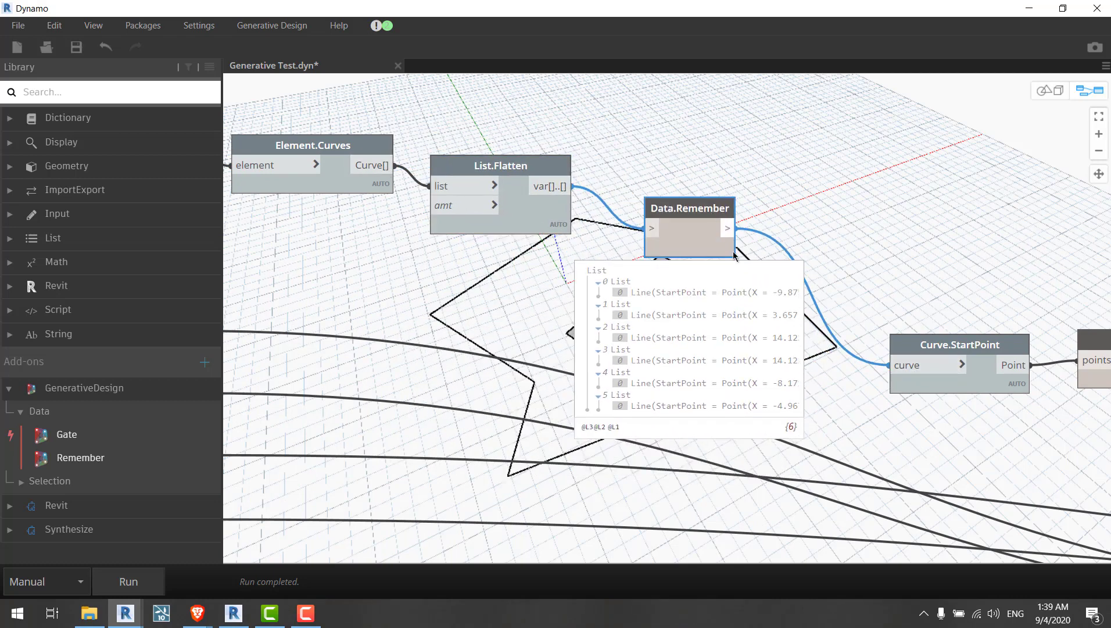
Step: Review the rearranged graph layout and save the graph
{"action": "left_click", "coordinate": [792, 206]}
{"action": "scroll", "coordinate": [839, 132], "scroll_direction": "down", "scroll_amount": 5}
{"action": "middle_click_drag", "start_coordinate": [587, 205], "coordinate": [543, 232]}
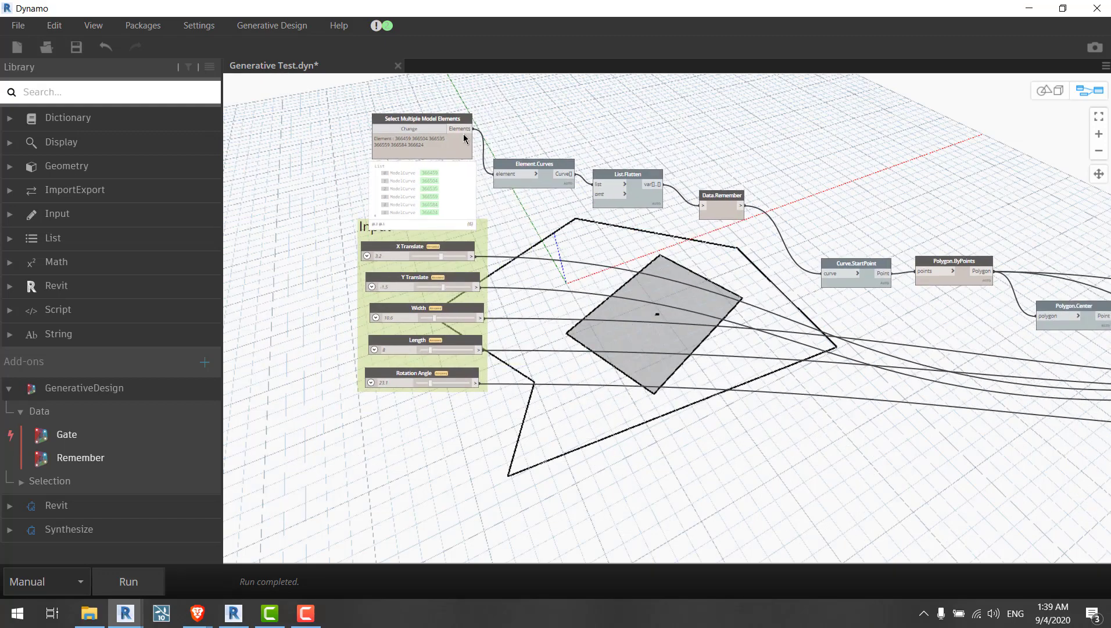
{"action": "scroll", "coordinate": [464, 135], "scroll_direction": "up", "scroll_amount": 2}
{"action": "middle_click_drag", "start_coordinate": [555, 139], "coordinate": [497, 139]}
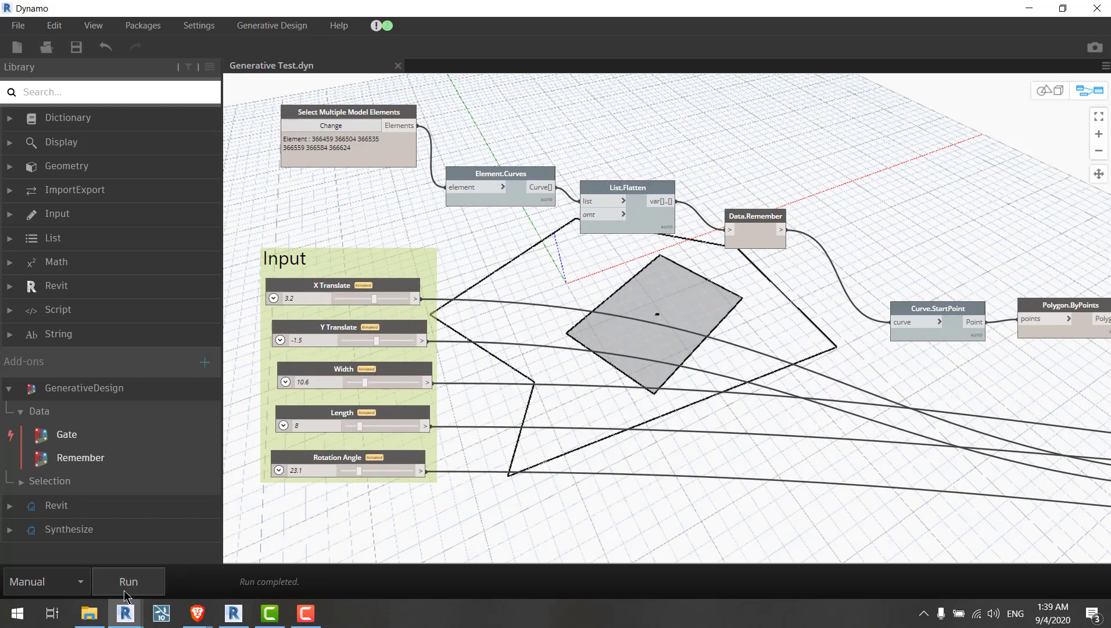
Step: Run the graph and open the Export for Generative Design dialog
{"action": "left_click", "coordinate": [162, 576]}
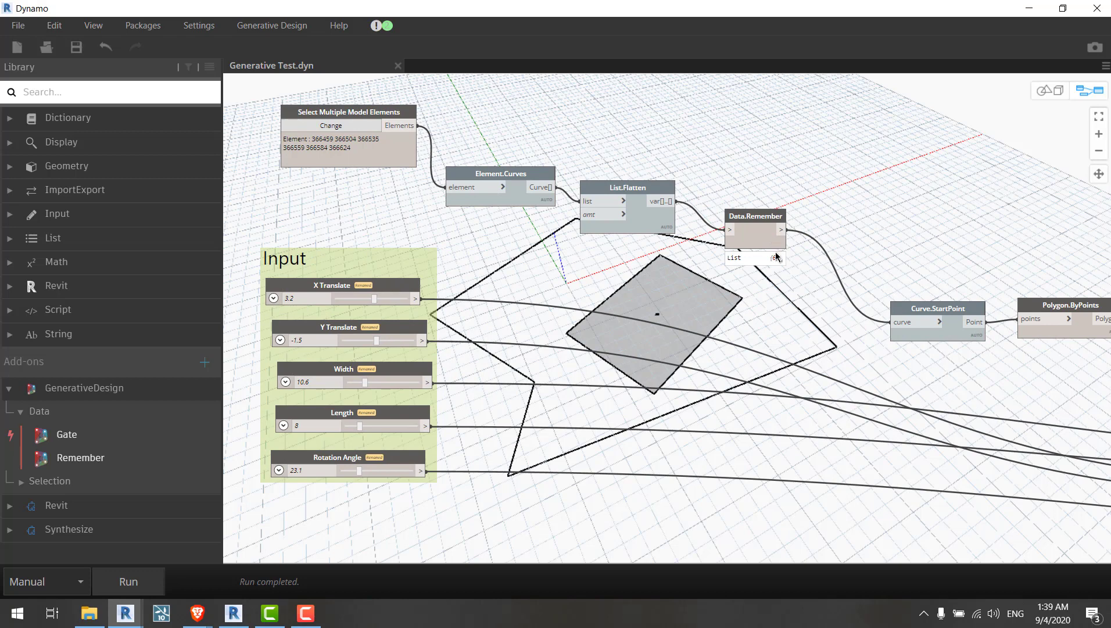
{"action": "mouse_move", "coordinate": [776, 261]}
{"action": "left_click", "coordinate": [291, 26]}
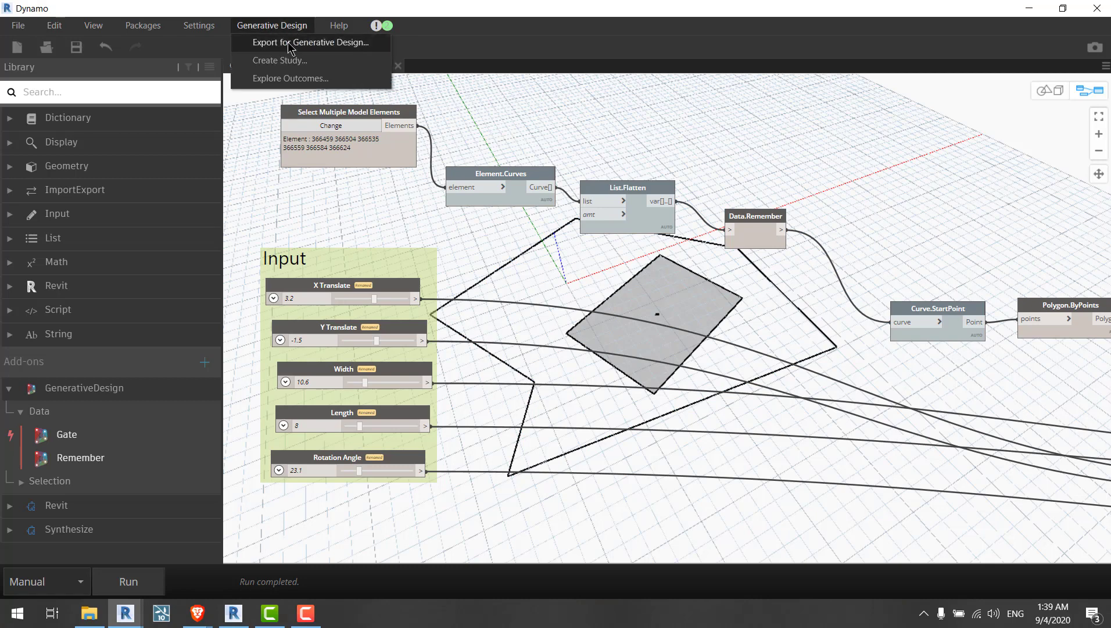
{"action": "left_click", "coordinate": [288, 42]}
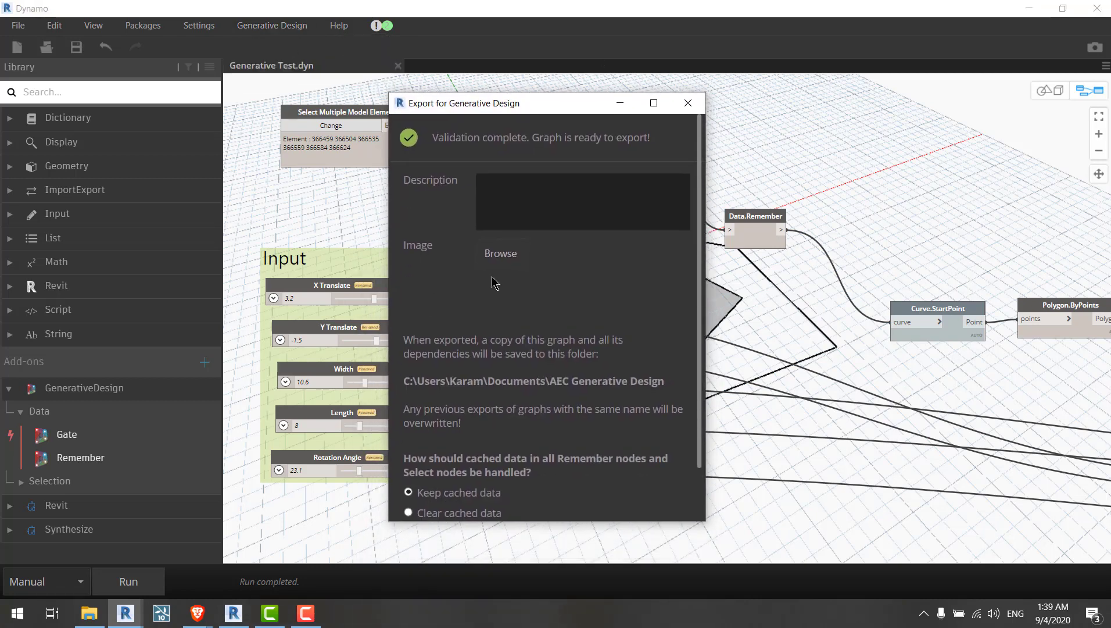
Step: Choose to clear cached data in all Remember and Select nodes, then export the graph for Generative Design
{"action": "scroll", "coordinate": [523, 378], "scroll_direction": "down", "scroll_amount": 3}
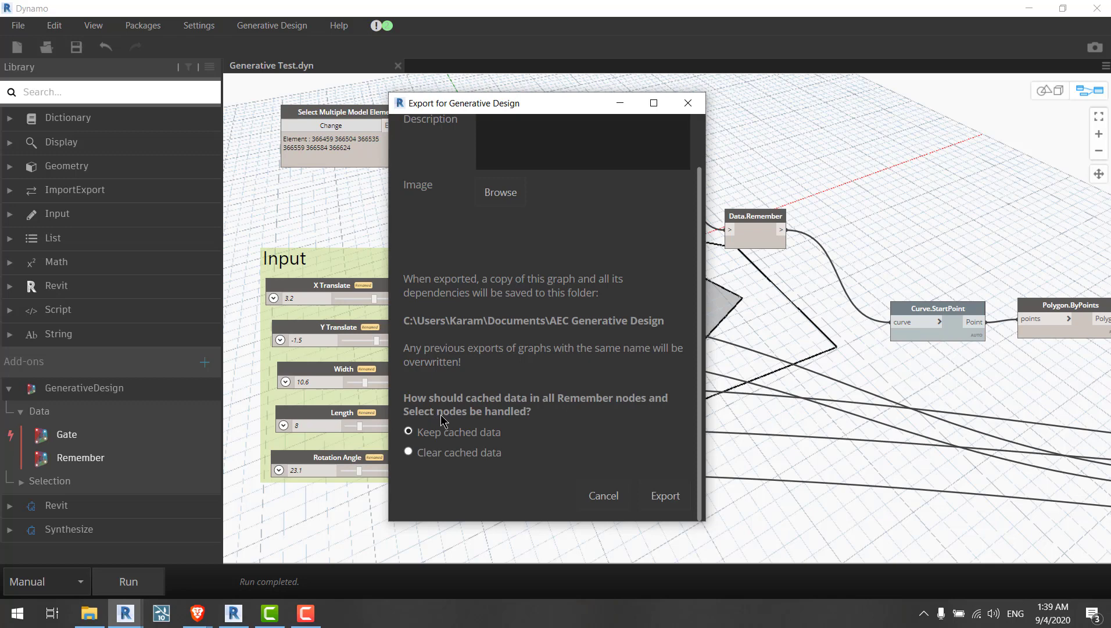
{"action": "left_click", "coordinate": [461, 456]}
{"action": "left_click_drag", "start_coordinate": [569, 102], "coordinate": [942, 365]}
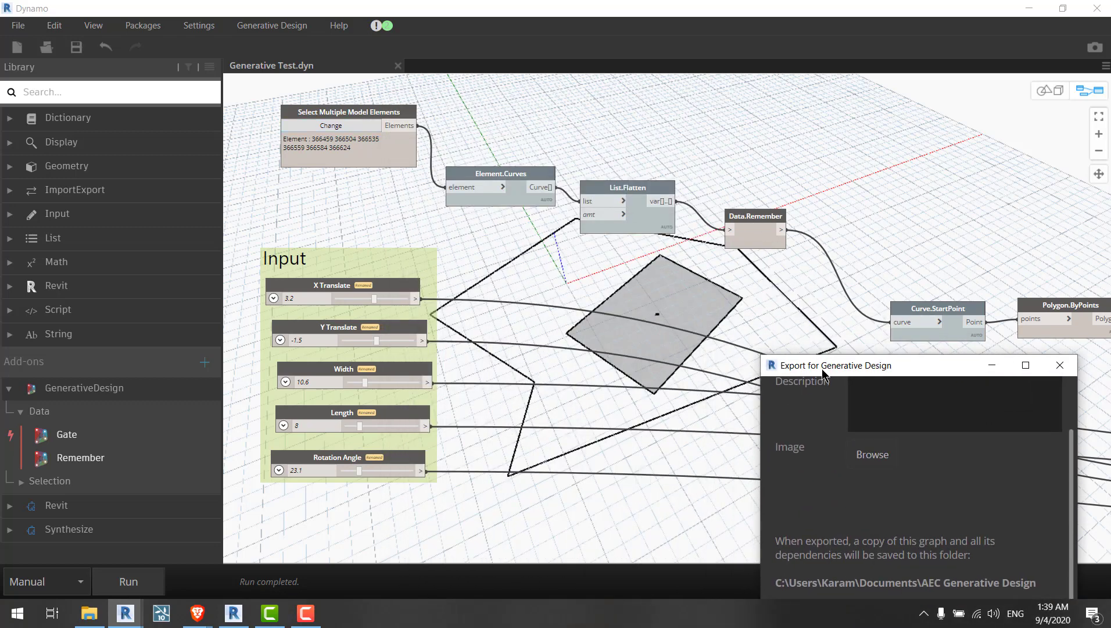
{"action": "left_click_drag", "start_coordinate": [823, 372], "coordinate": [783, 63]}
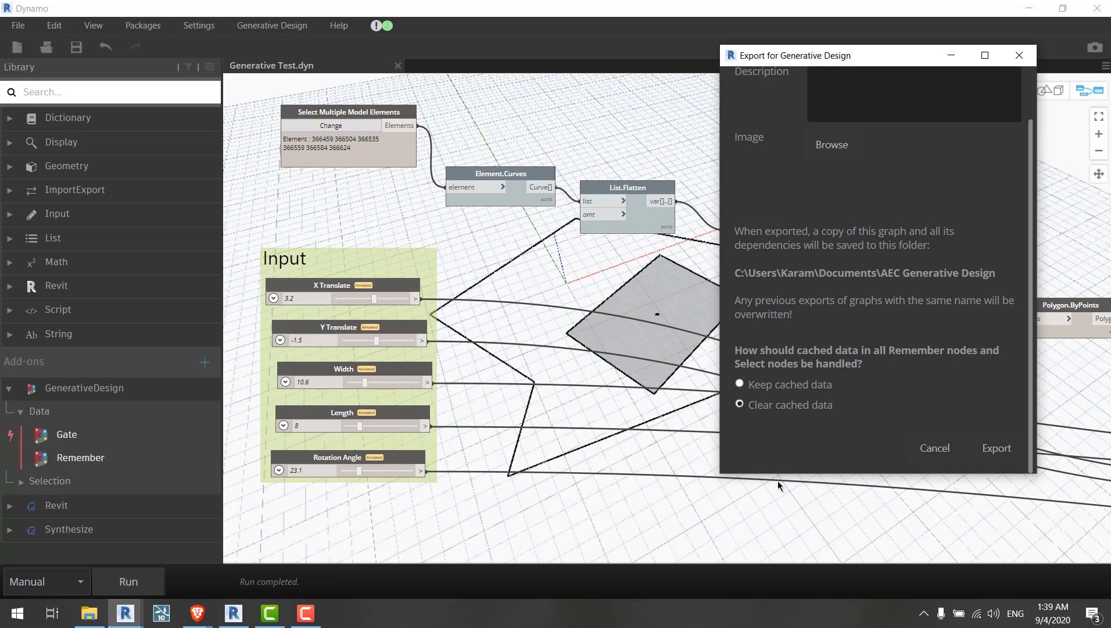
{"action": "left_click", "coordinate": [774, 385]}
{"action": "left_click_drag", "start_coordinate": [767, 56], "coordinate": [733, 69]}
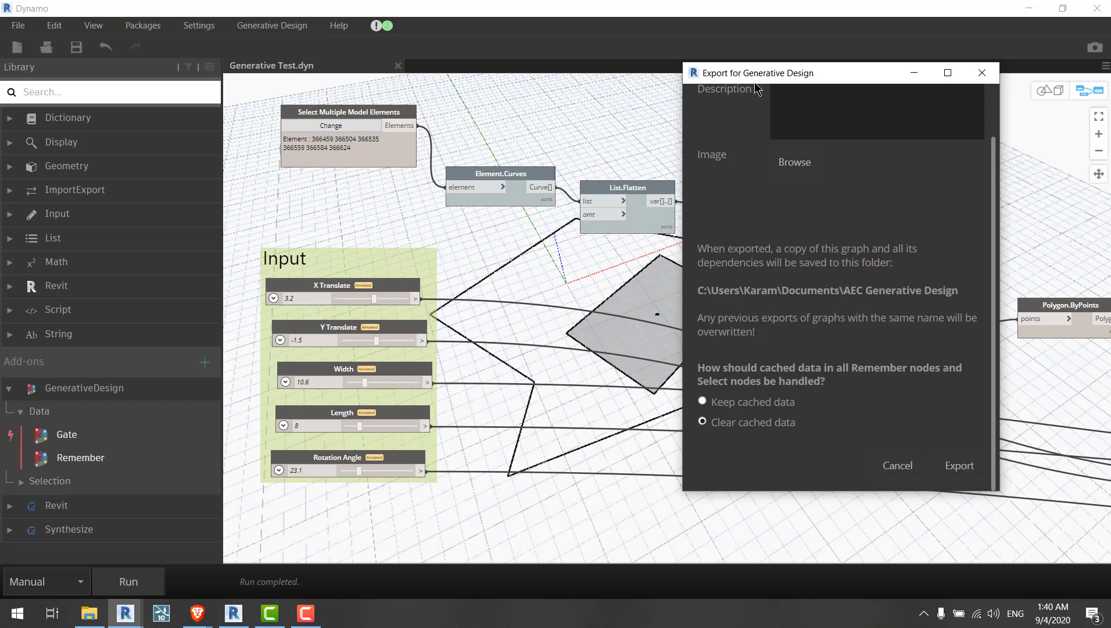
{"action": "left_click_drag", "start_coordinate": [740, 76], "coordinate": [600, 60]}
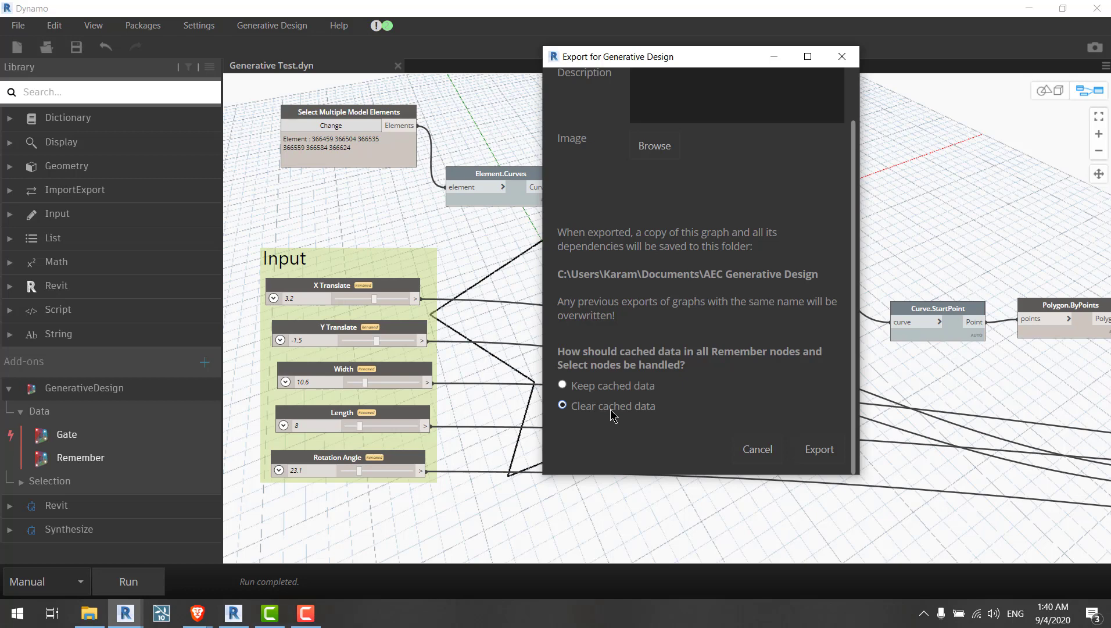
{"action": "left_click_drag", "start_coordinate": [593, 59], "coordinate": [388, 65]}
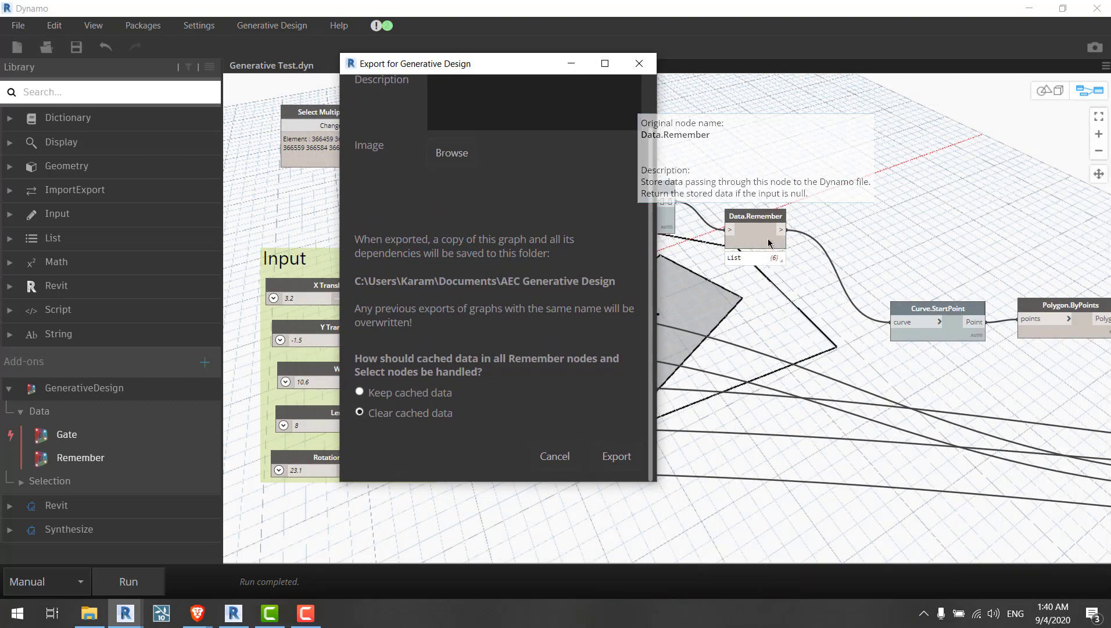
{"action": "left_click", "coordinate": [776, 259]}
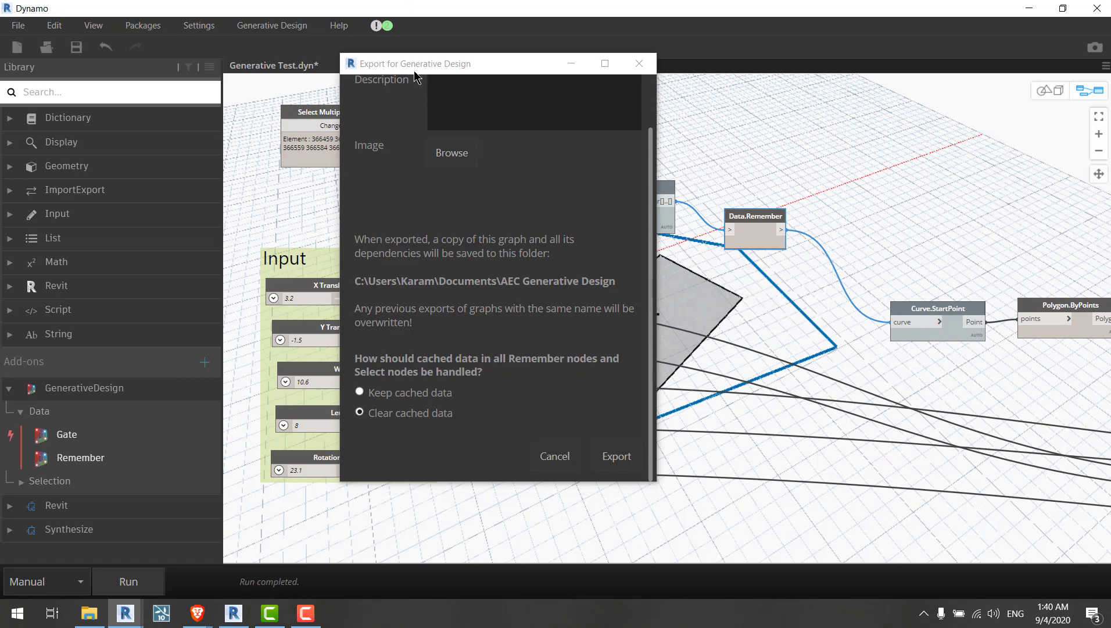
{"action": "left_click_drag", "start_coordinate": [414, 71], "coordinate": [635, 62]}
{"action": "left_click", "coordinate": [645, 111]}
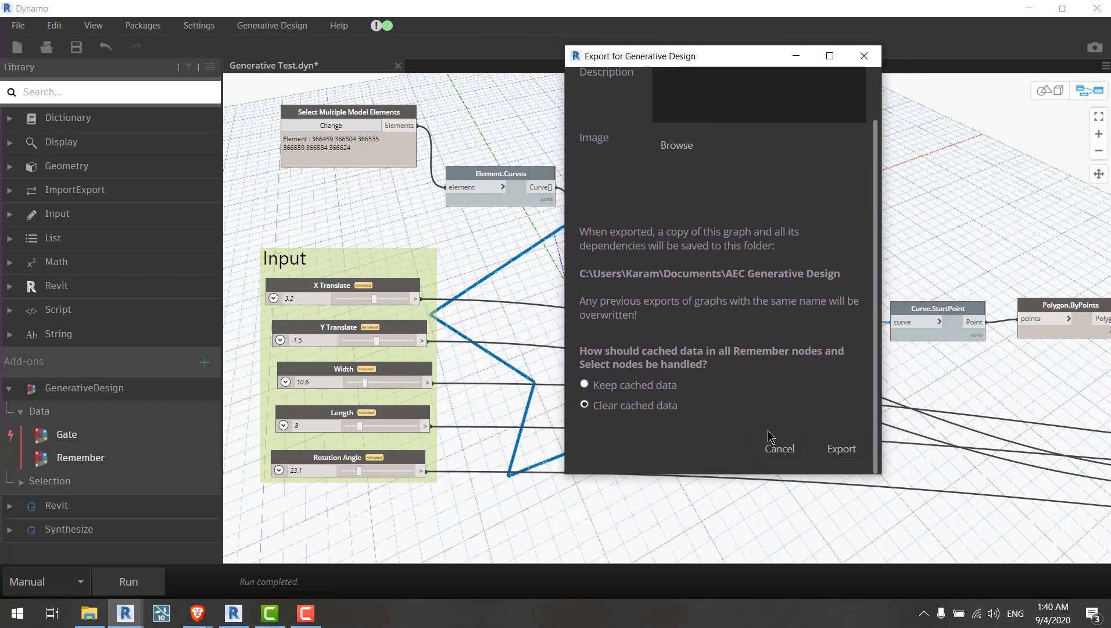
{"action": "left_click", "coordinate": [843, 451]}
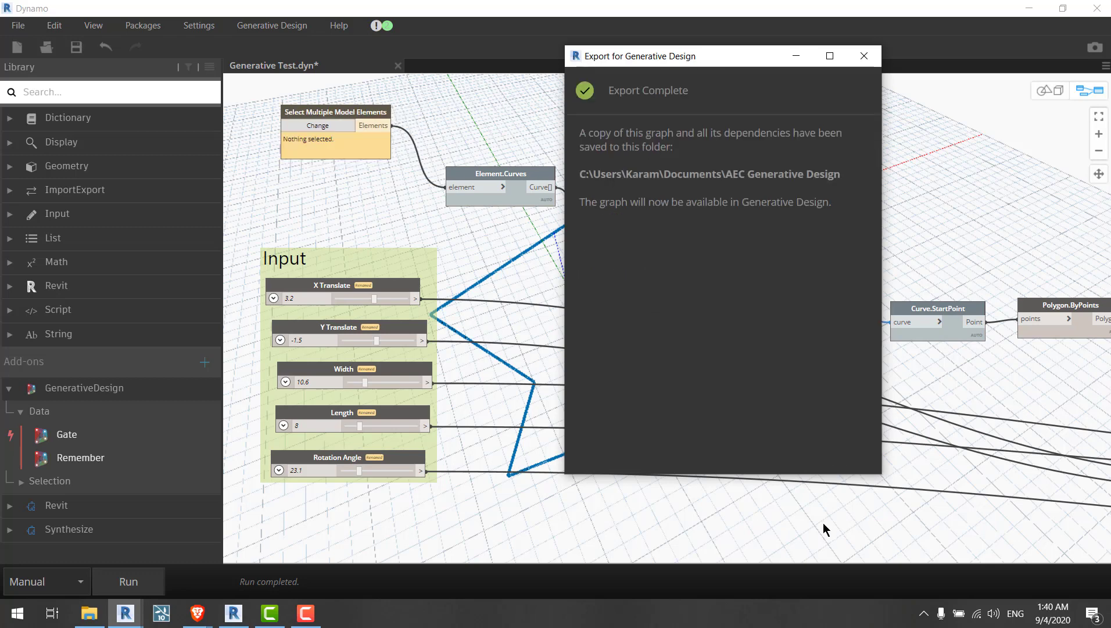
Step: Close the export confirmation dialog
{"action": "left_click_drag", "start_coordinate": [674, 56], "coordinate": [675, 272]}
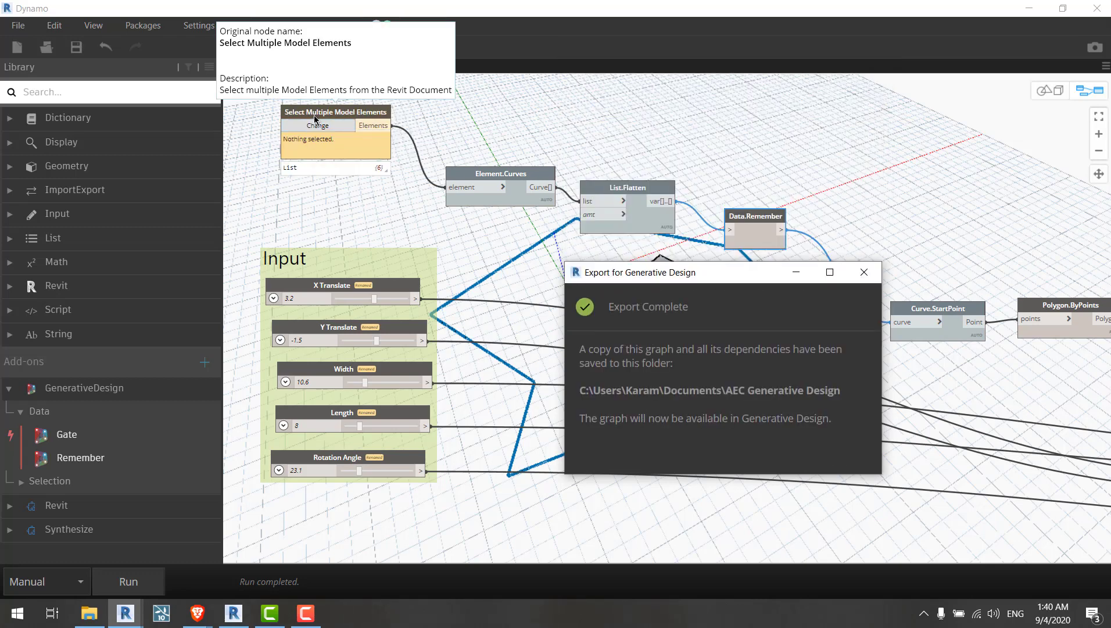
{"action": "middle_click_drag", "start_coordinate": [769, 152], "coordinate": [742, 120]}
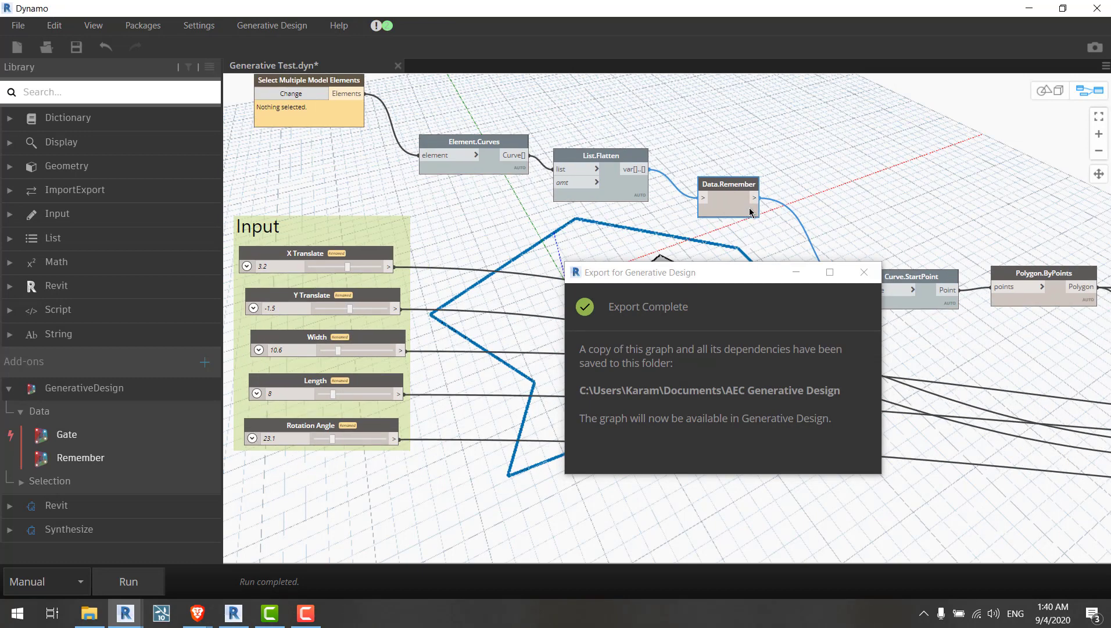
{"action": "mouse_move", "coordinate": [751, 213]}
{"action": "middle_click_drag", "start_coordinate": [710, 125], "coordinate": [724, 165]}
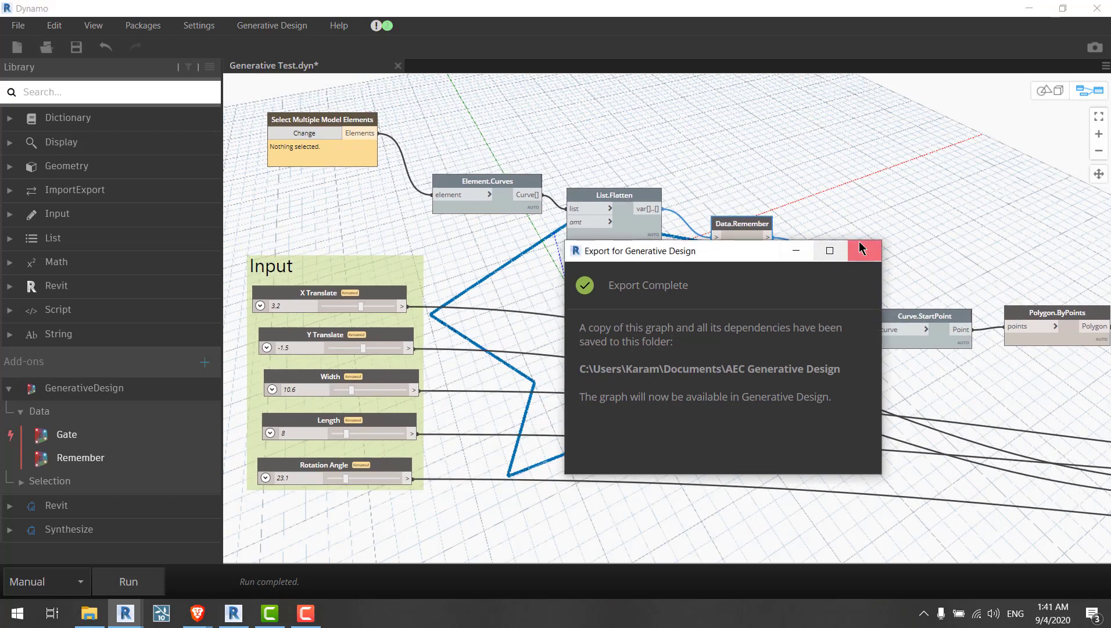
{"action": "left_click", "coordinate": [860, 243]}
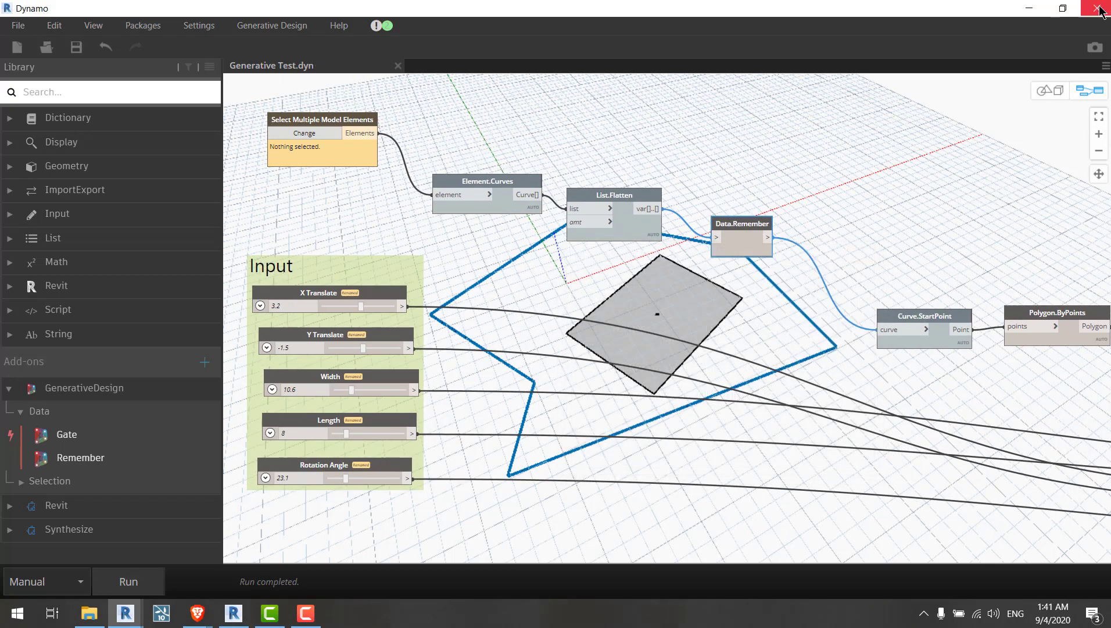
Step: Switch to Revit and start a study from the Generative Test study type, reviewing its variables, goals and generation settings
{"action": "left_click", "coordinate": [1030, 9]}
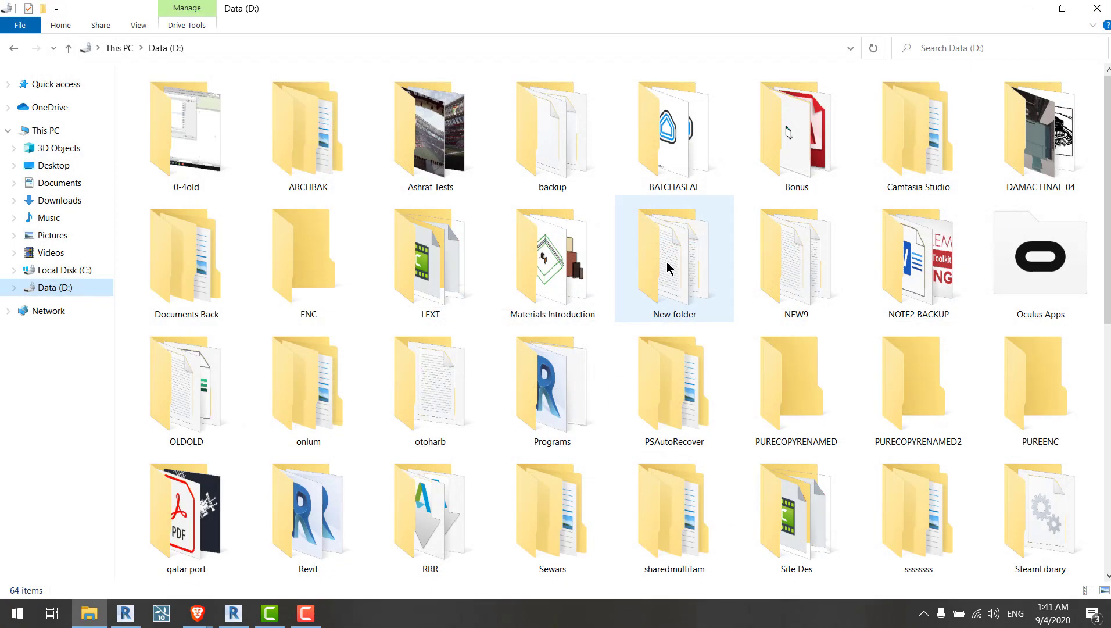
{"action": "left_click", "coordinate": [125, 614]}
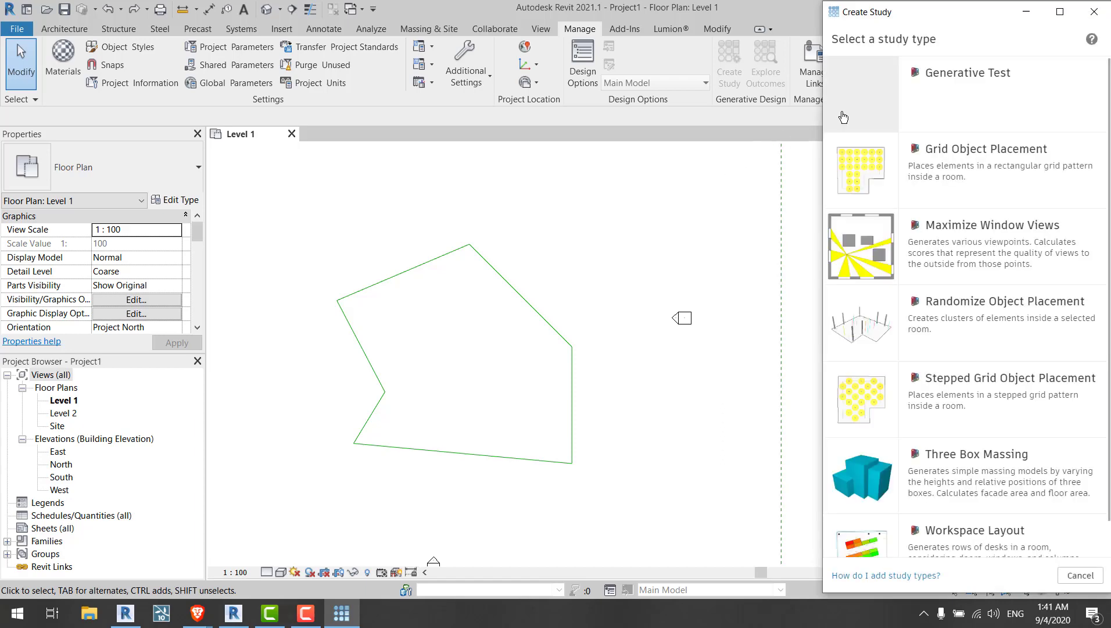
{"action": "left_click", "coordinate": [933, 104]}
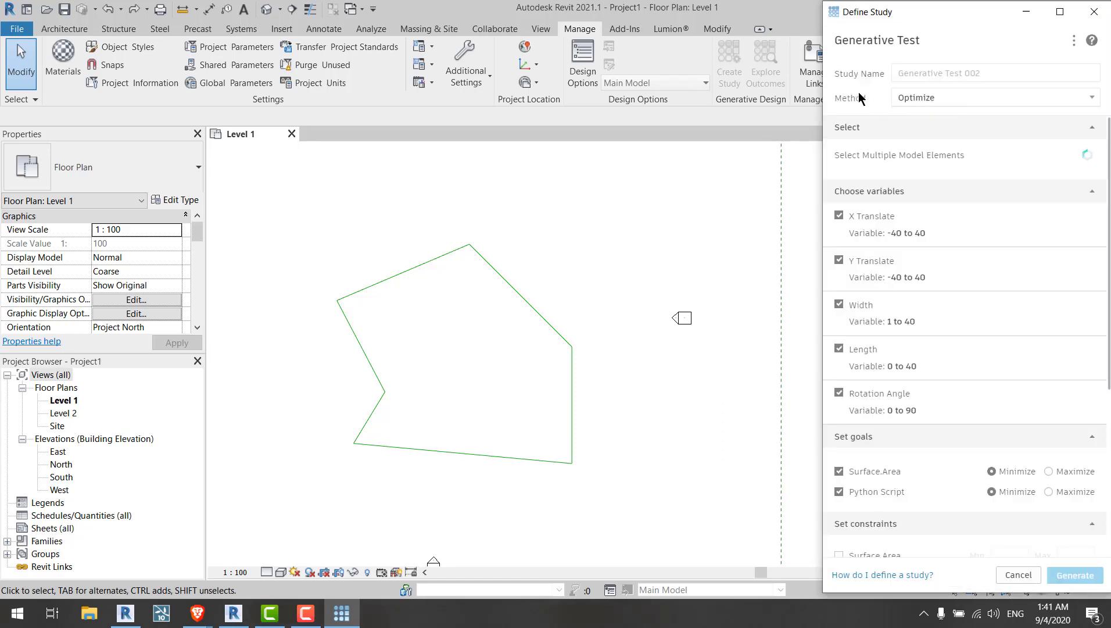
{"action": "scroll", "coordinate": [897, 378], "scroll_direction": "down", "scroll_amount": 5}
{"action": "scroll", "coordinate": [919, 403], "scroll_direction": "up", "scroll_amount": 5}
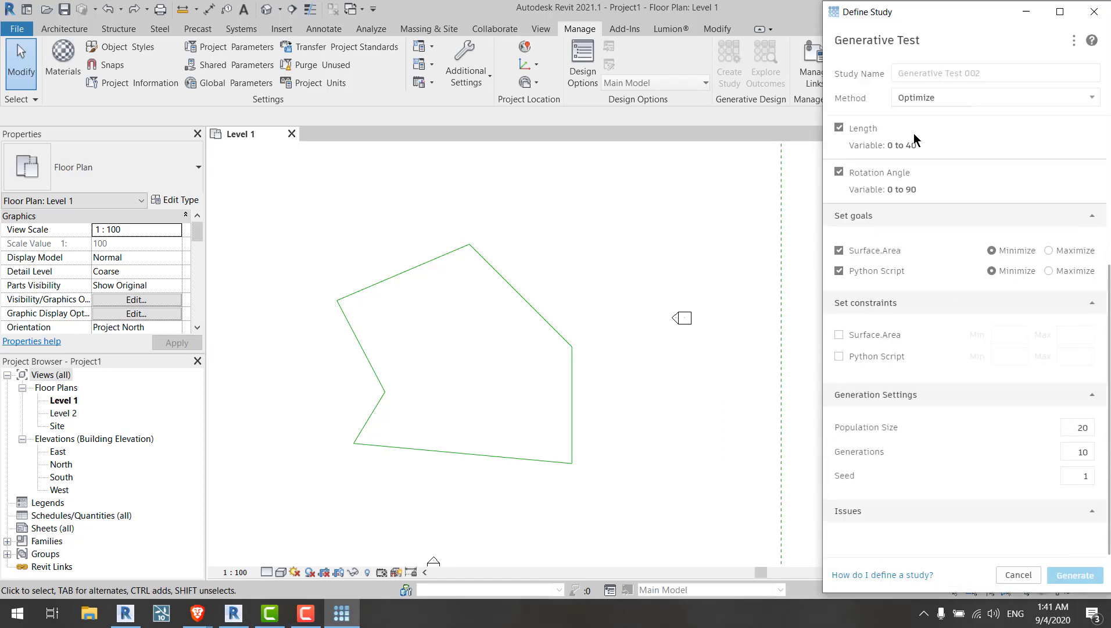
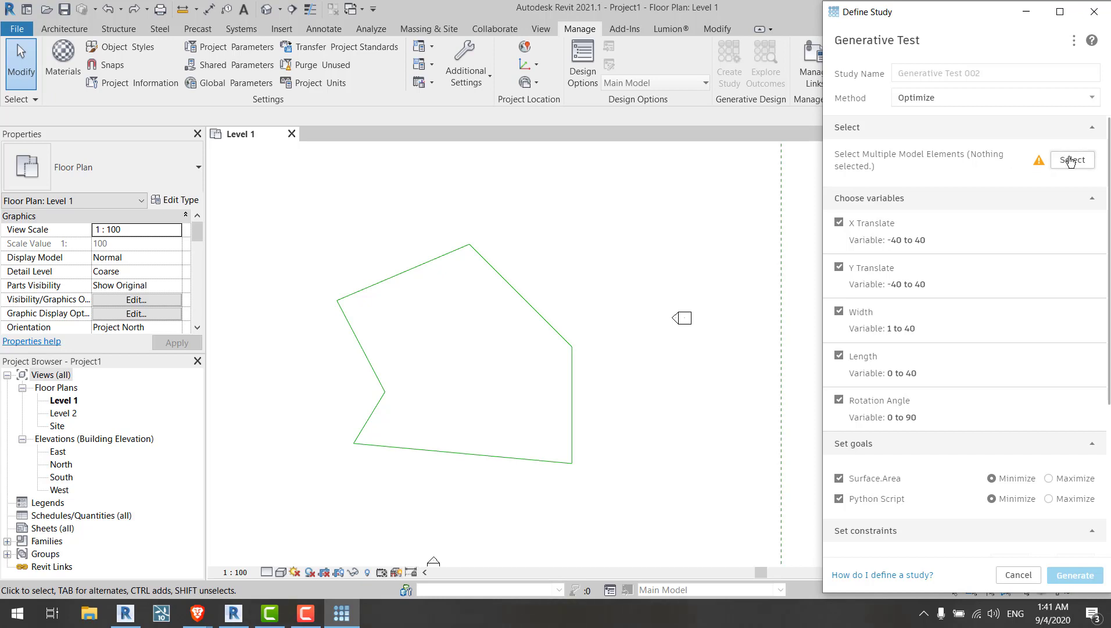
Step: Select the polygon's boundary lines as the study's model elements and generate the study
{"action": "left_click", "coordinate": [1073, 160]}
{"action": "left_click_drag", "start_coordinate": [558, 285], "coordinate": [315, 504]}
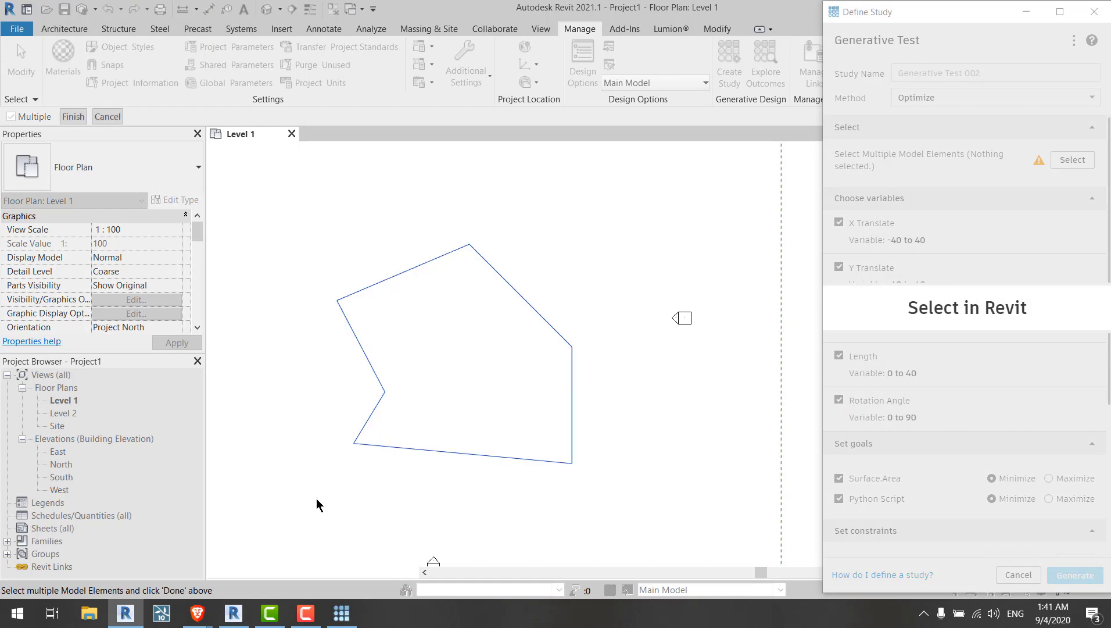
{"action": "left_click", "coordinate": [72, 116]}
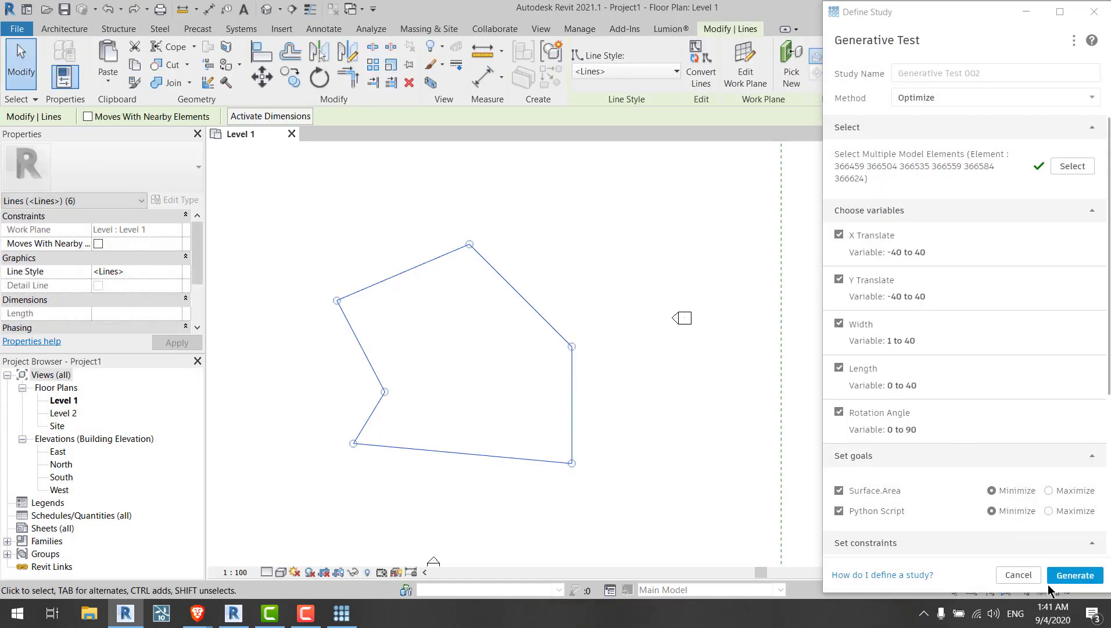
{"action": "left_click", "coordinate": [1075, 575]}
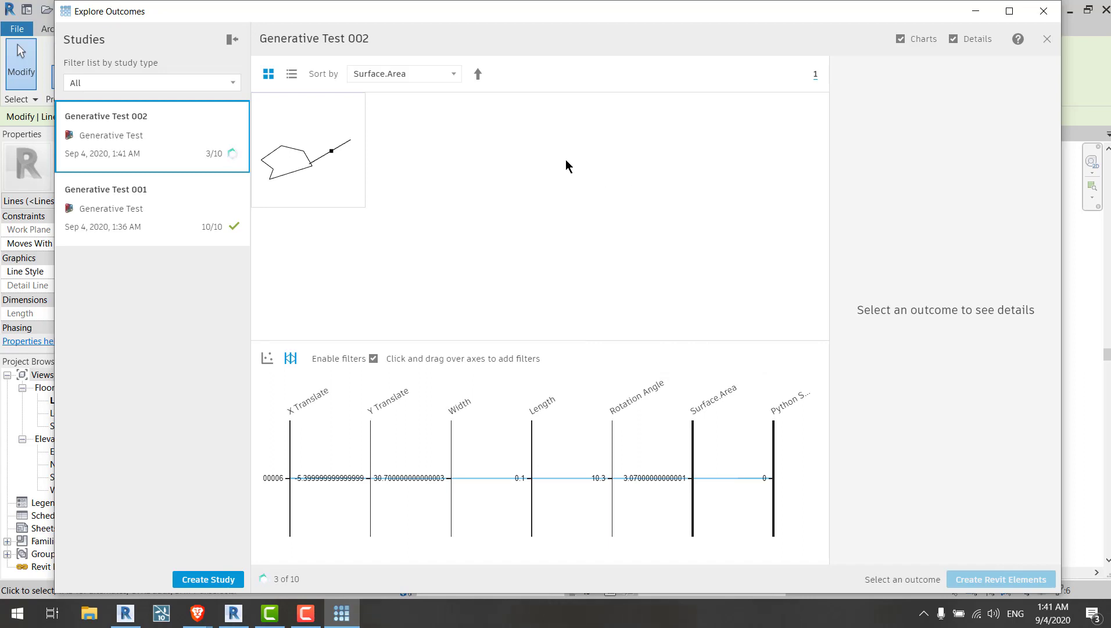
Step: Review the generated outcome's details and filter the parallel-coordinates chart on the Python Script axis, then close the outcomes window
{"action": "left_click", "coordinate": [343, 161]}
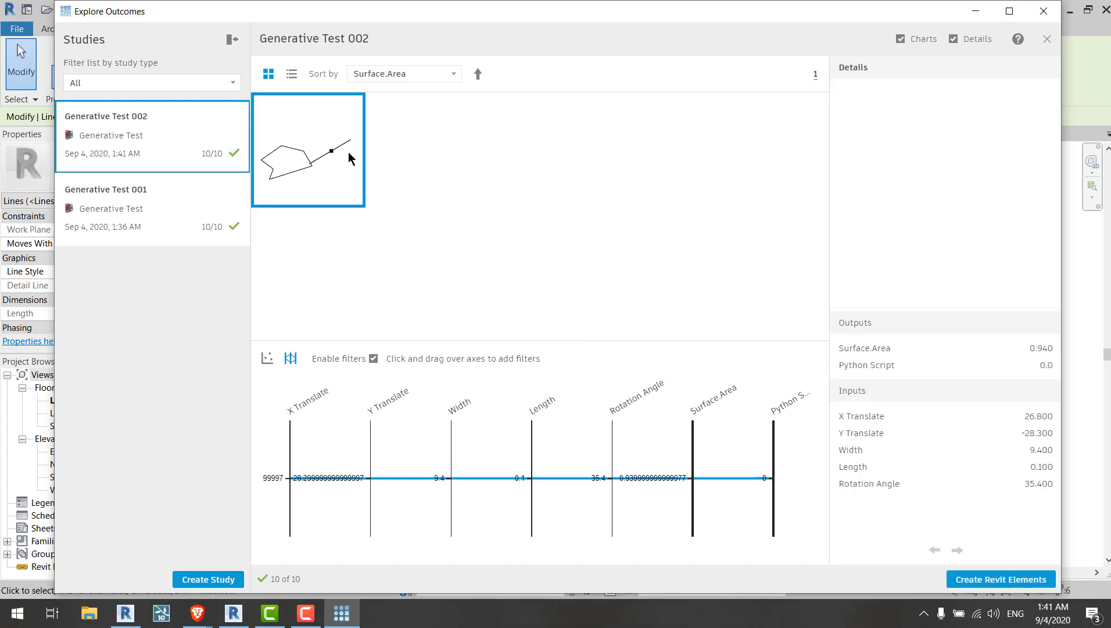
{"action": "left_click", "coordinate": [343, 165]}
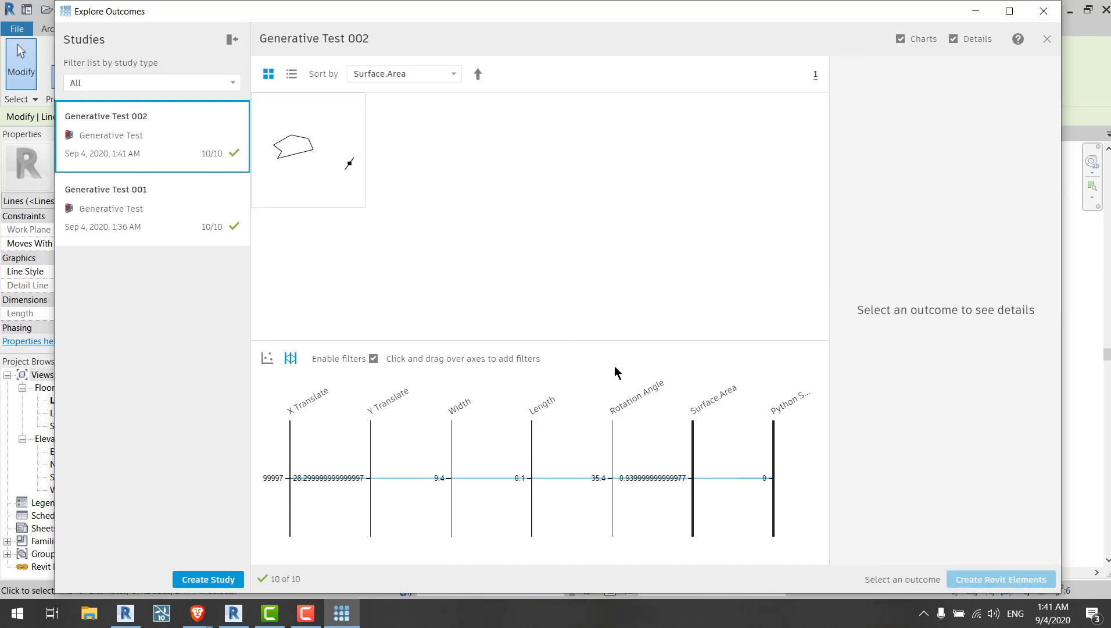
{"action": "left_click", "coordinate": [349, 169]}
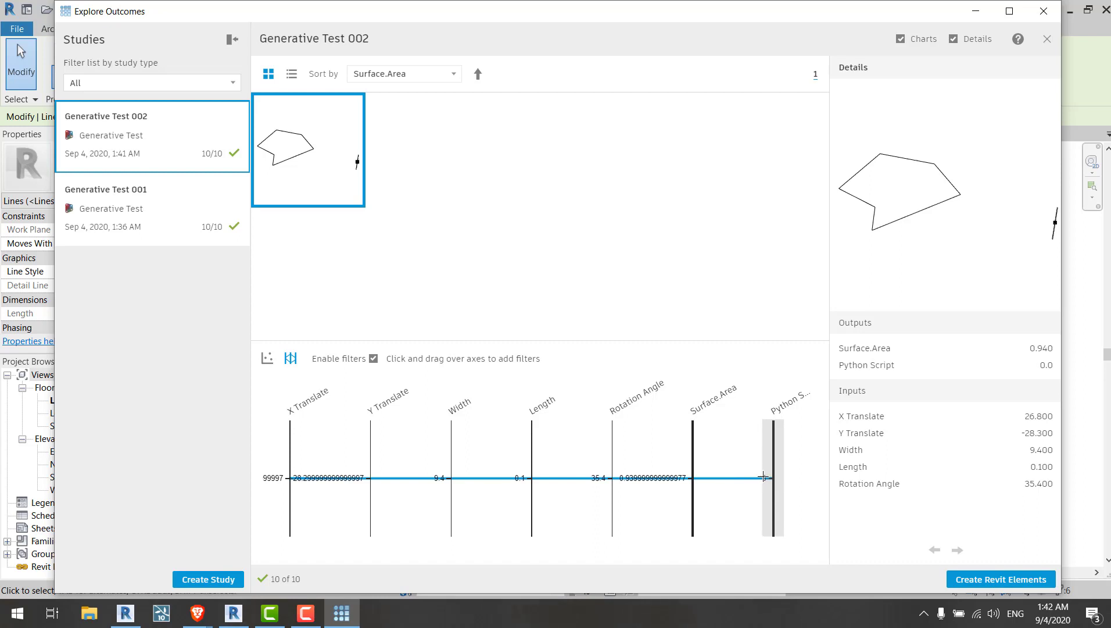
{"action": "left_click_drag", "start_coordinate": [770, 471], "coordinate": [768, 490]}
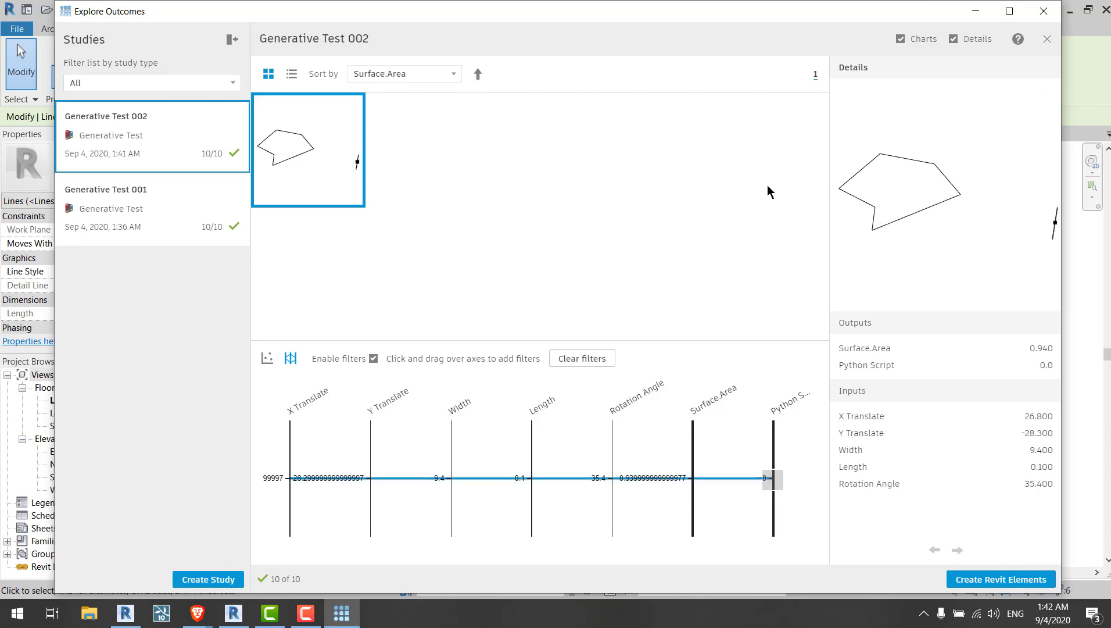
{"action": "left_click", "coordinate": [1032, 19]}
{"action": "left_click", "coordinate": [720, 215]}
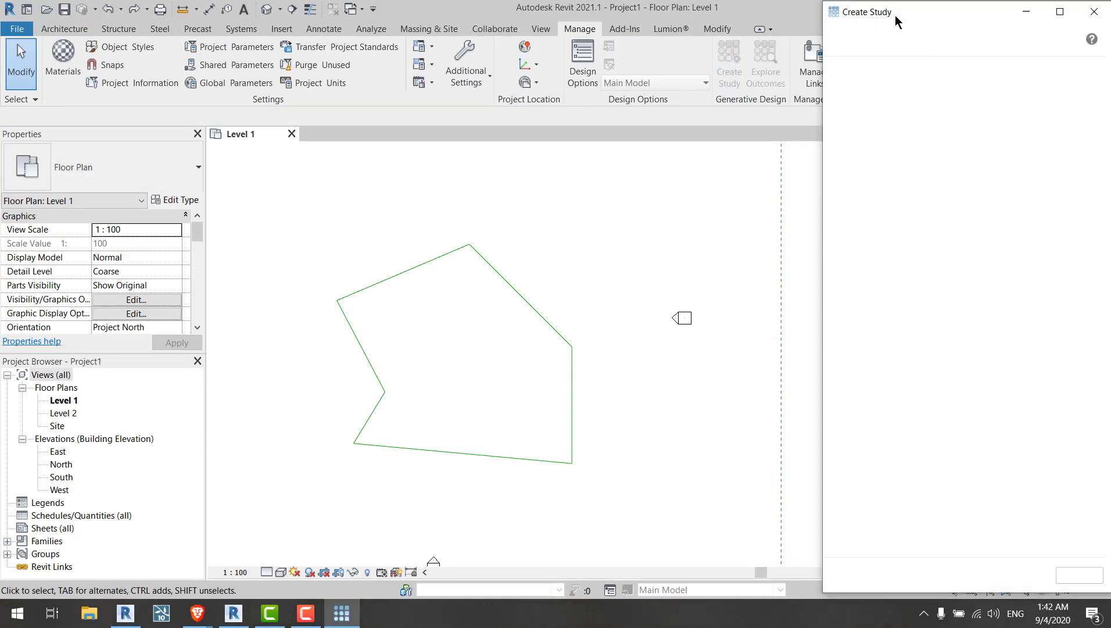
{"action": "left_click_drag", "start_coordinate": [890, 21], "coordinate": [701, 19]}
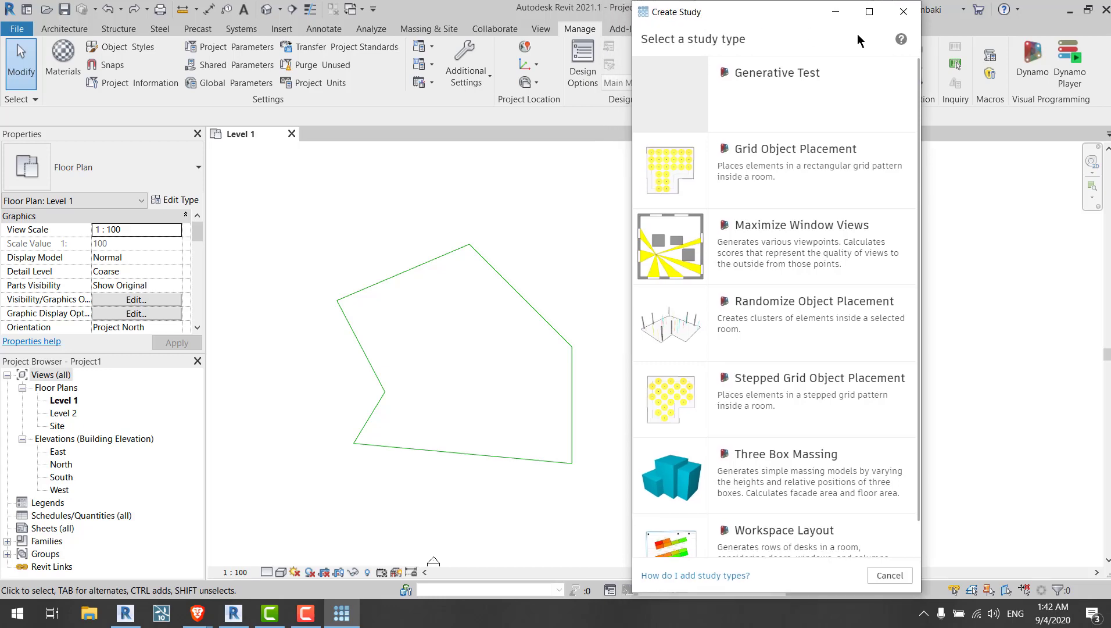
{"action": "left_click", "coordinate": [904, 12]}
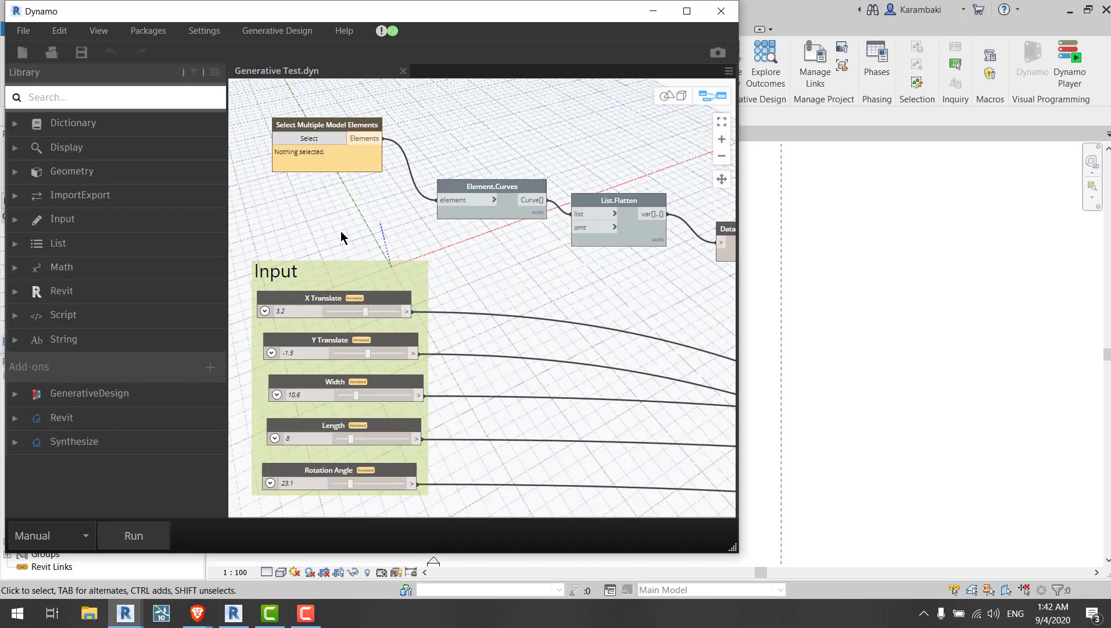
Step: Rename the Python Script node in the Dynamo graph to Acceptance (It should be 1)
{"action": "scroll", "coordinate": [341, 231], "scroll_direction": "down", "scroll_amount": 6}
{"action": "middle_click_drag", "start_coordinate": [341, 230], "coordinate": [75, 186]}
{"action": "middle_click_drag", "start_coordinate": [609, 261], "coordinate": [561, 254]}
{"action": "scroll", "coordinate": [562, 254], "scroll_direction": "up", "scroll_amount": 4}
{"action": "middle_click_drag", "start_coordinate": [562, 254], "coordinate": [675, 242]}
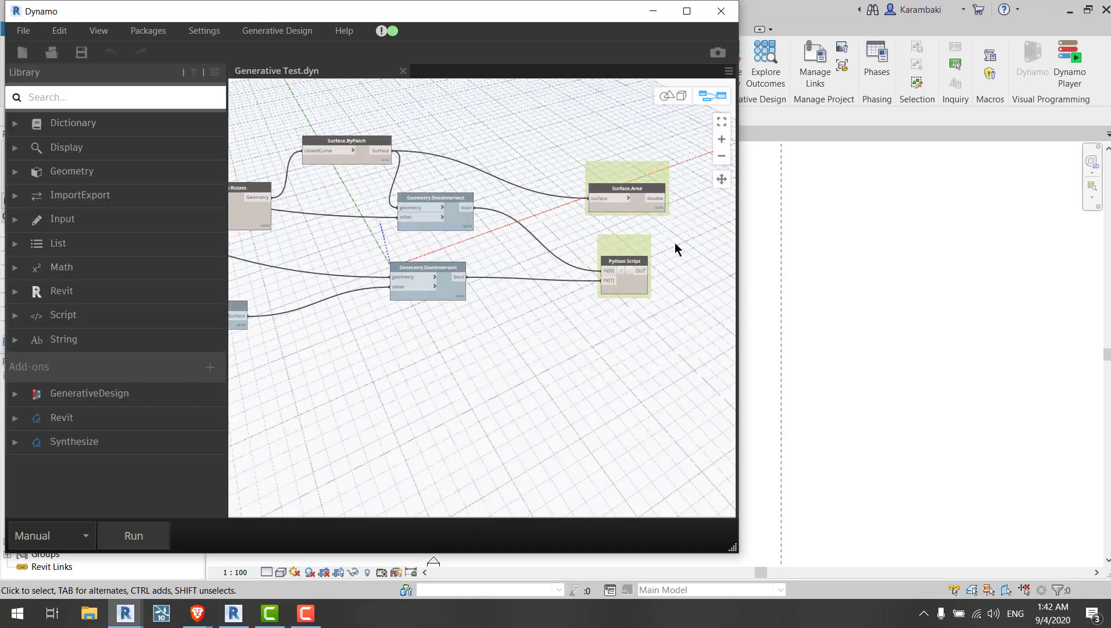
{"action": "scroll", "coordinate": [675, 242], "scroll_direction": "up", "scroll_amount": 4}
{"action": "double_click", "coordinate": [517, 286]}
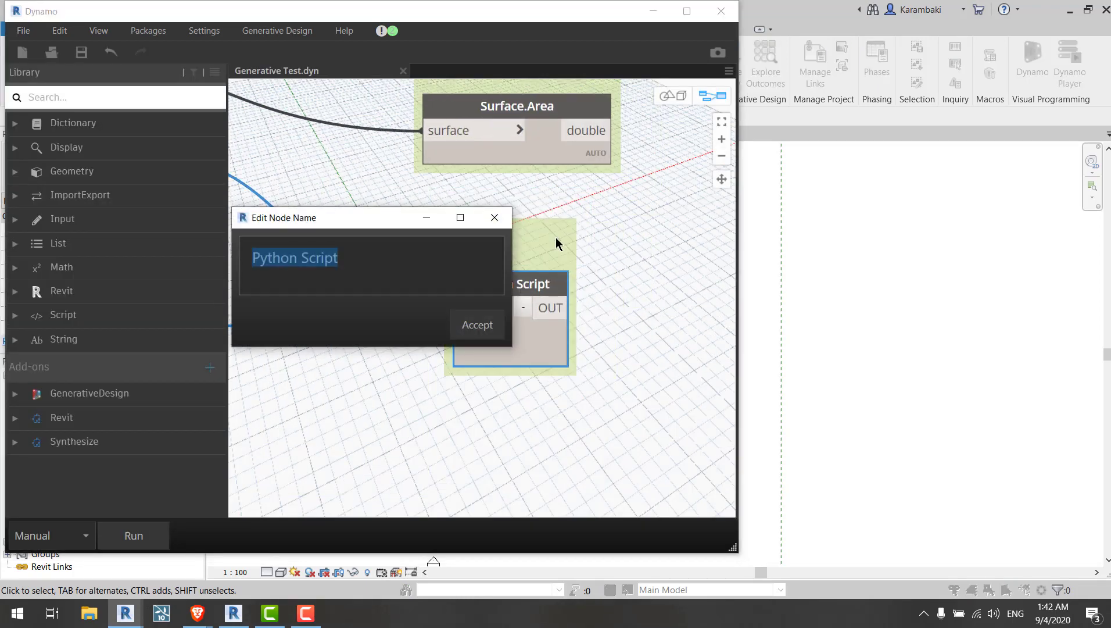
{"action": "type", "text": "Accepta"}
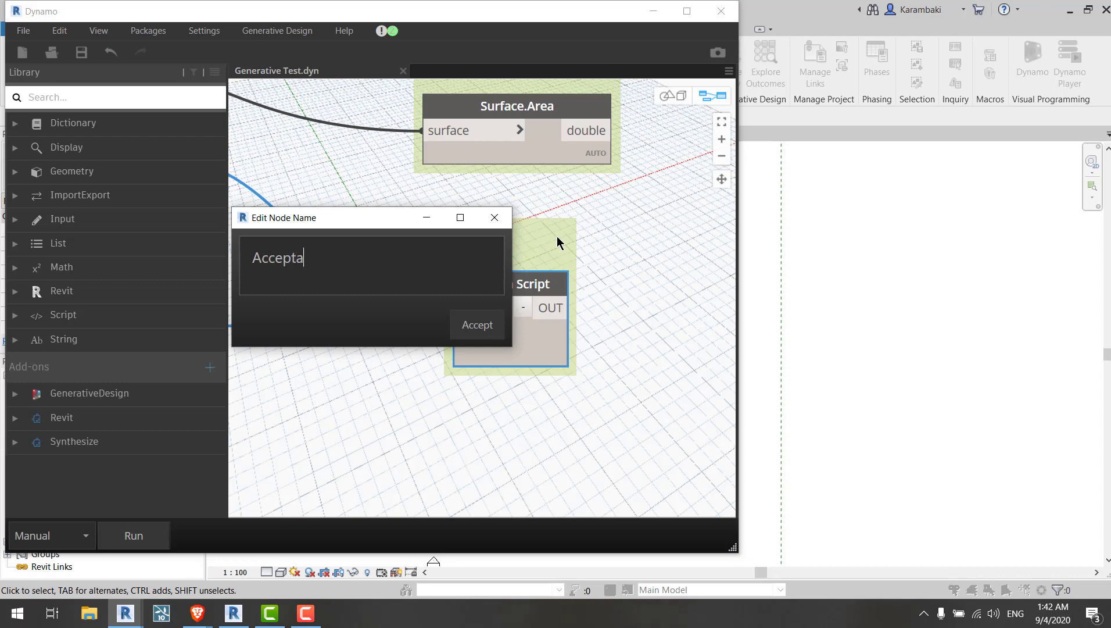
{"action": "type", "text": "nce (It should be 1)"}
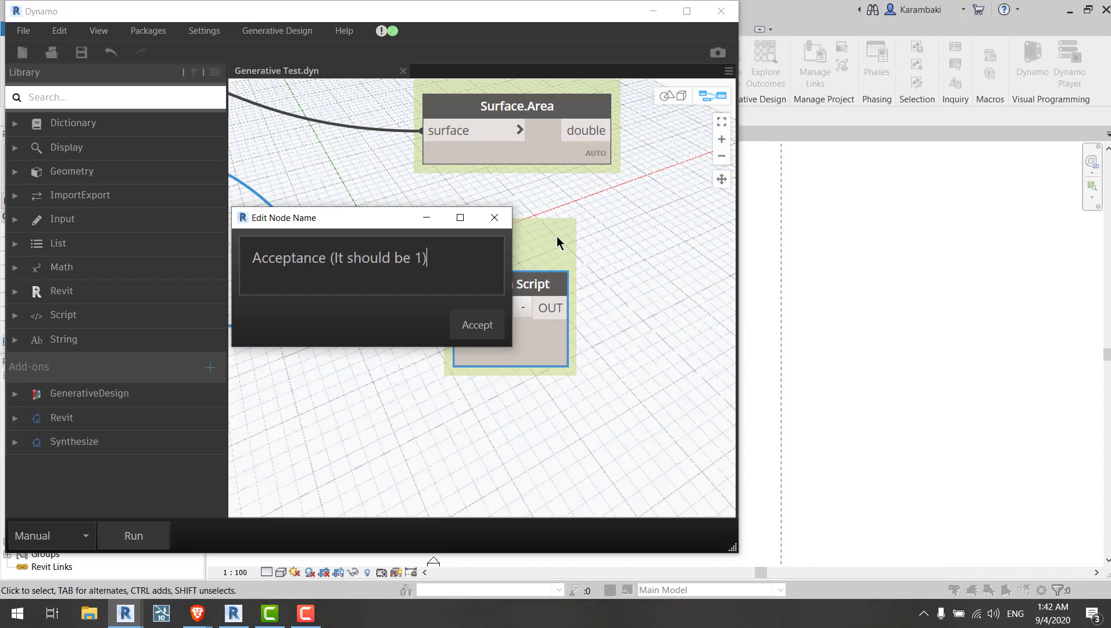
{"action": "key", "text": "Return"}
{"action": "left_click", "coordinate": [622, 205]}
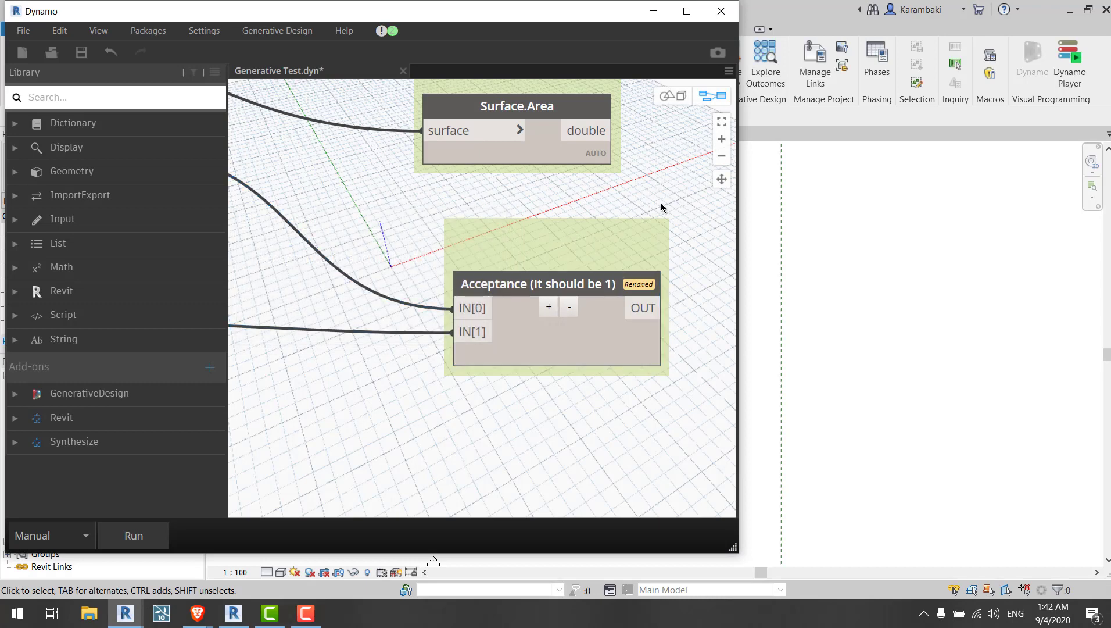
Step: Open the Export for Generative Design dialog and run the graph
{"action": "scroll", "coordinate": [661, 207], "scroll_direction": "down", "scroll_amount": 5}
{"action": "middle_click_drag", "start_coordinate": [509, 231], "coordinate": [605, 257]}
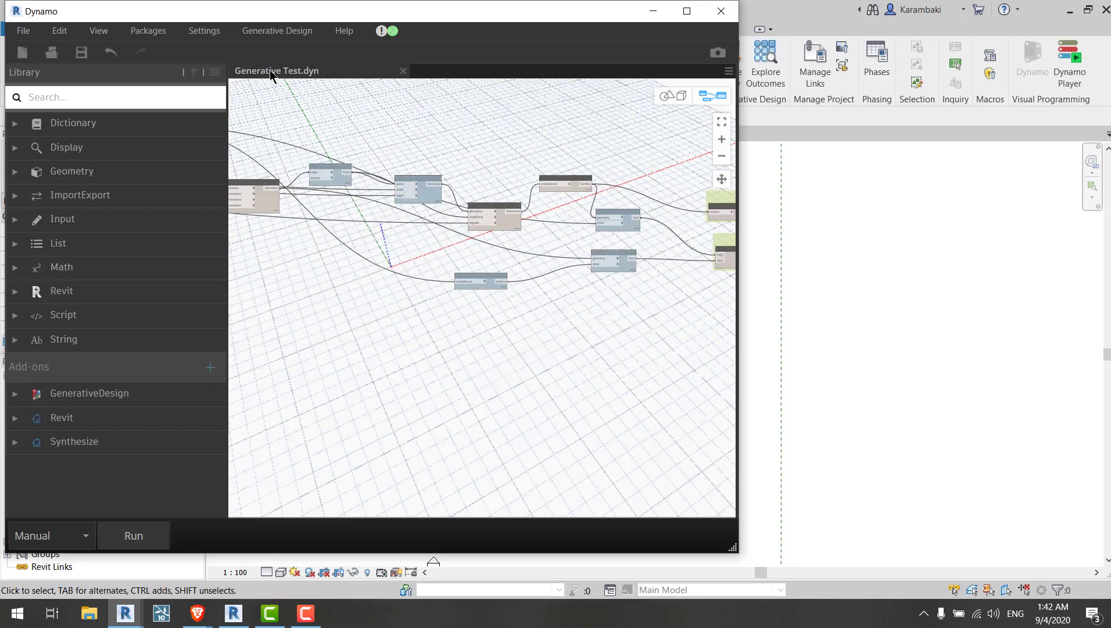
{"action": "left_click", "coordinate": [277, 31]}
{"action": "left_click", "coordinate": [285, 50]}
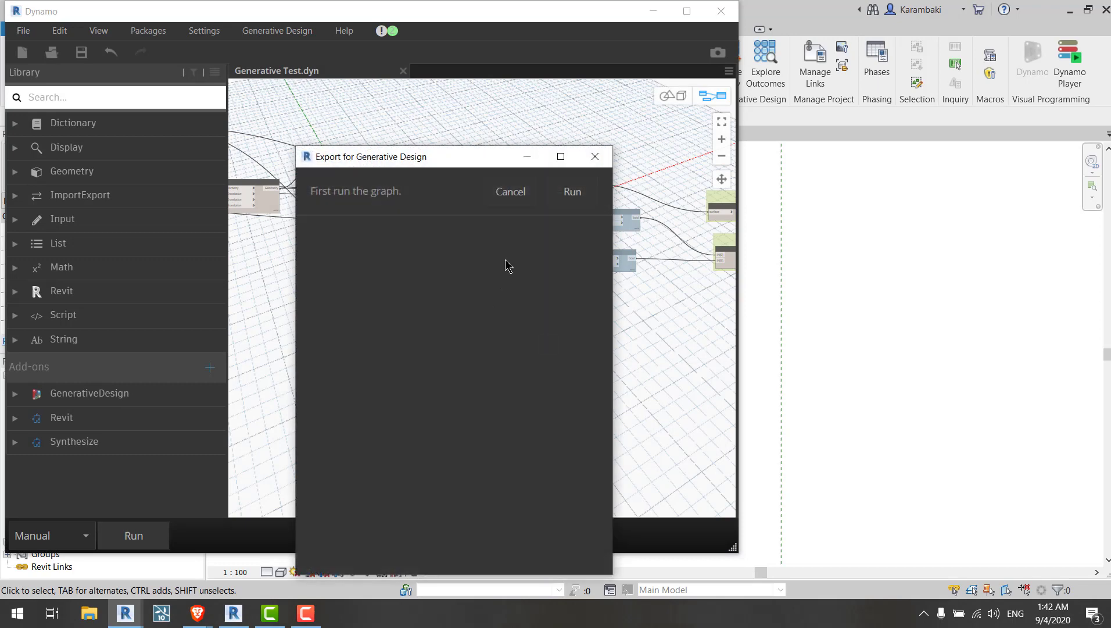
{"action": "left_click", "coordinate": [571, 192]}
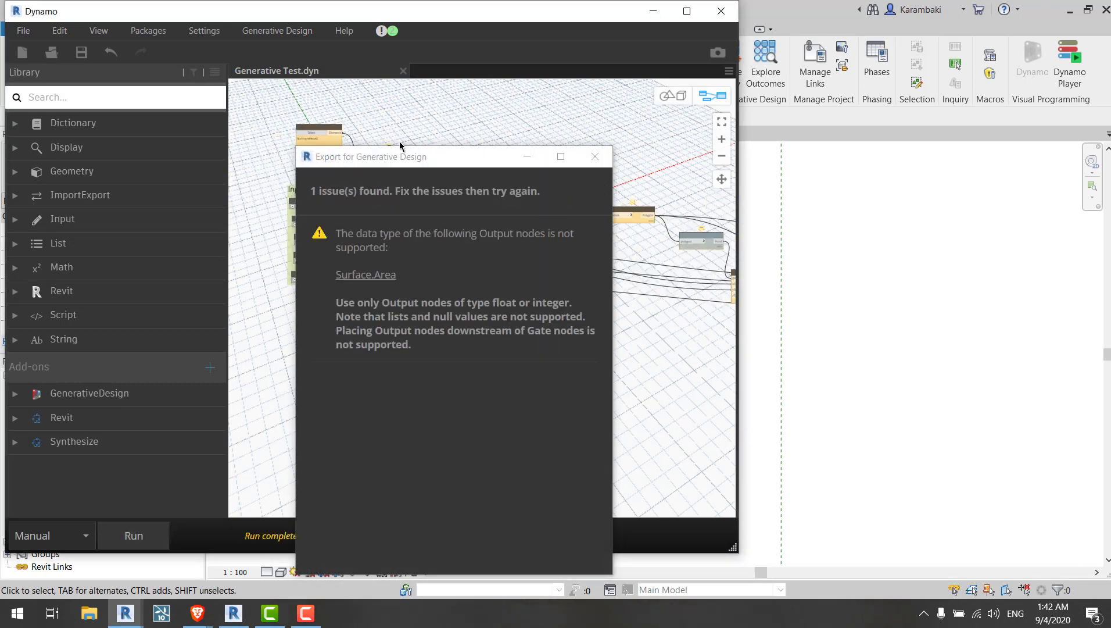
Step: Finish the pending Revit element selection and rerun the graph from the export dialog
{"action": "left_click", "coordinate": [312, 132]}
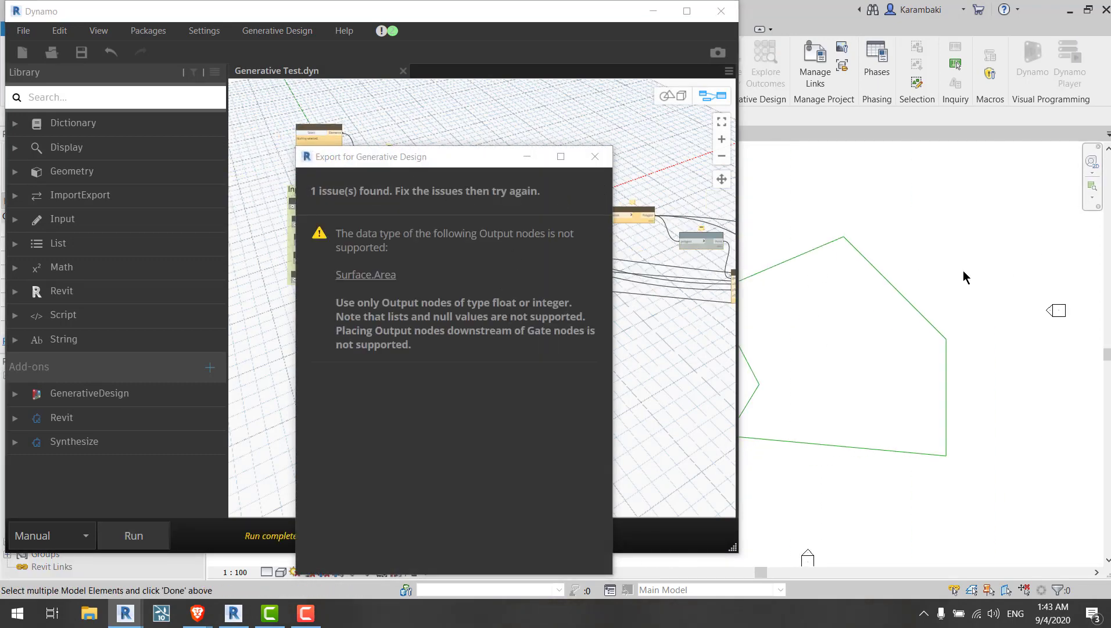
{"action": "scroll", "coordinate": [964, 272], "scroll_direction": "down", "scroll_amount": 2}
{"action": "left_click_drag", "start_coordinate": [968, 246], "coordinate": [804, 383]}
{"action": "left_click_drag", "start_coordinate": [277, 16], "coordinate": [521, 56]}
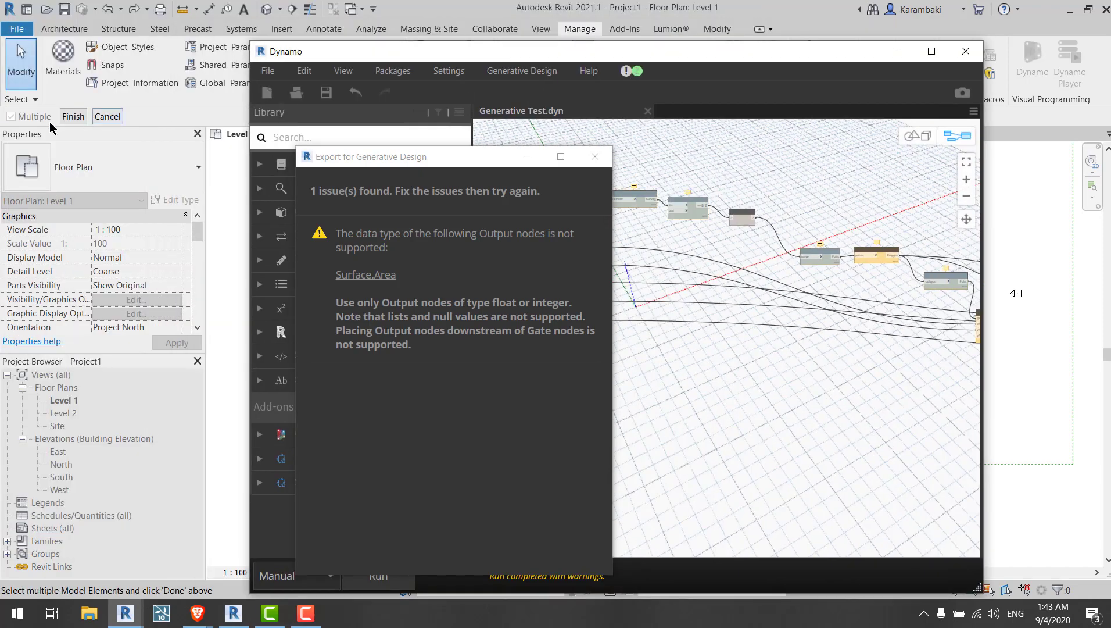
{"action": "left_click", "coordinate": [62, 118]}
{"action": "left_click", "coordinate": [571, 192]}
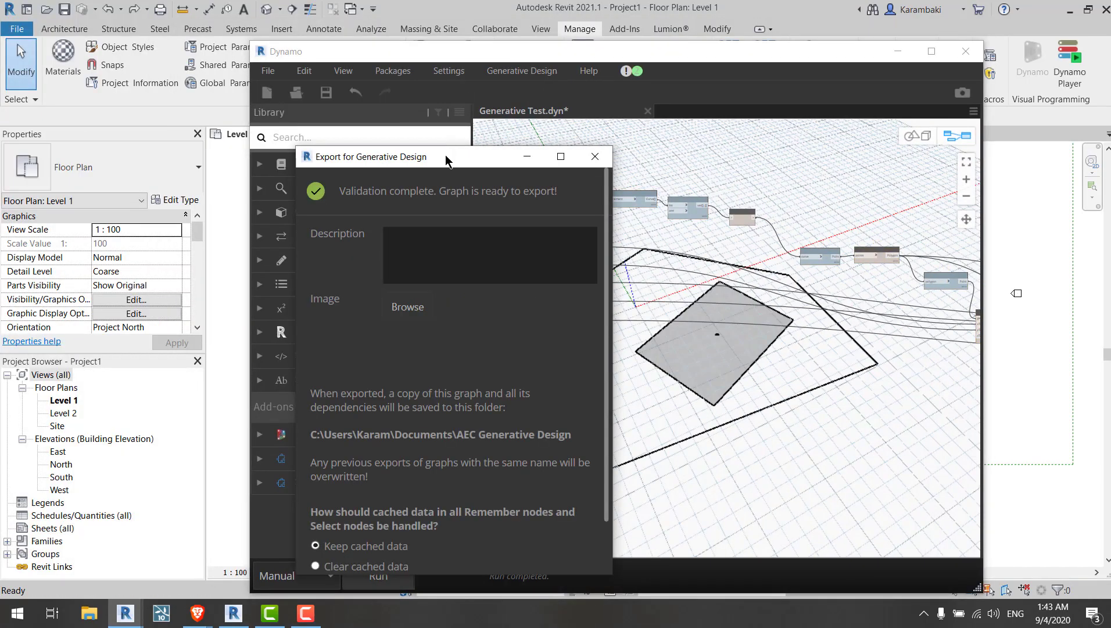
Step: Choose to clear cached data in all Remember and Select nodes, export the graph, and close the confirmation
{"action": "left_click_drag", "start_coordinate": [447, 161], "coordinate": [633, 103]}
{"action": "scroll", "coordinate": [581, 457], "scroll_direction": "down", "scroll_amount": 2}
{"action": "left_click", "coordinate": [581, 455]}
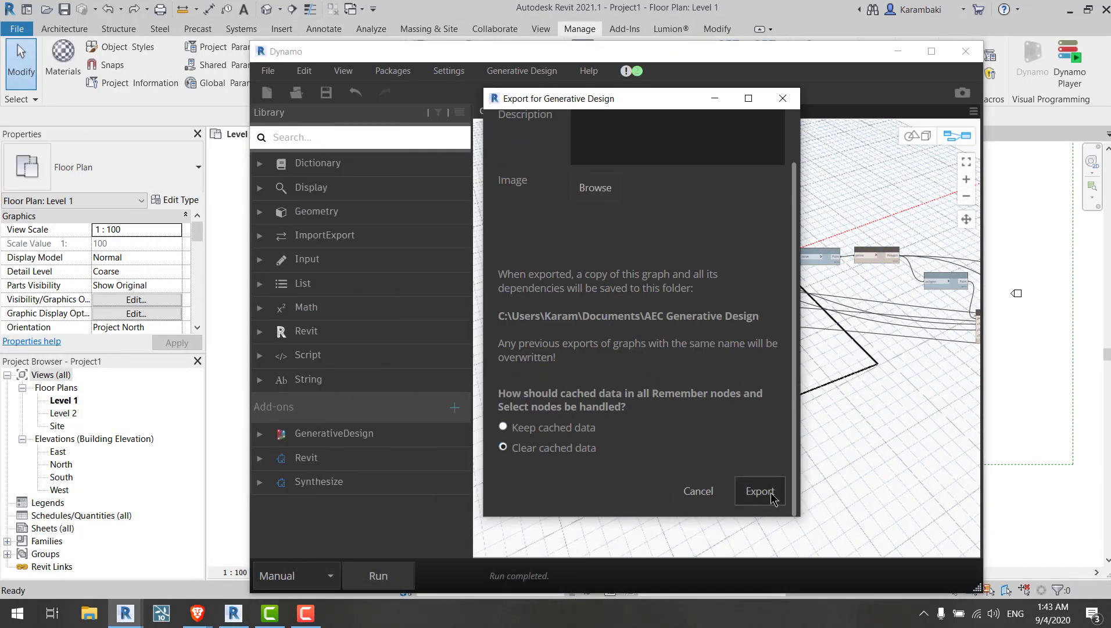
{"action": "left_click", "coordinate": [760, 491]}
{"action": "left_click", "coordinate": [783, 98]}
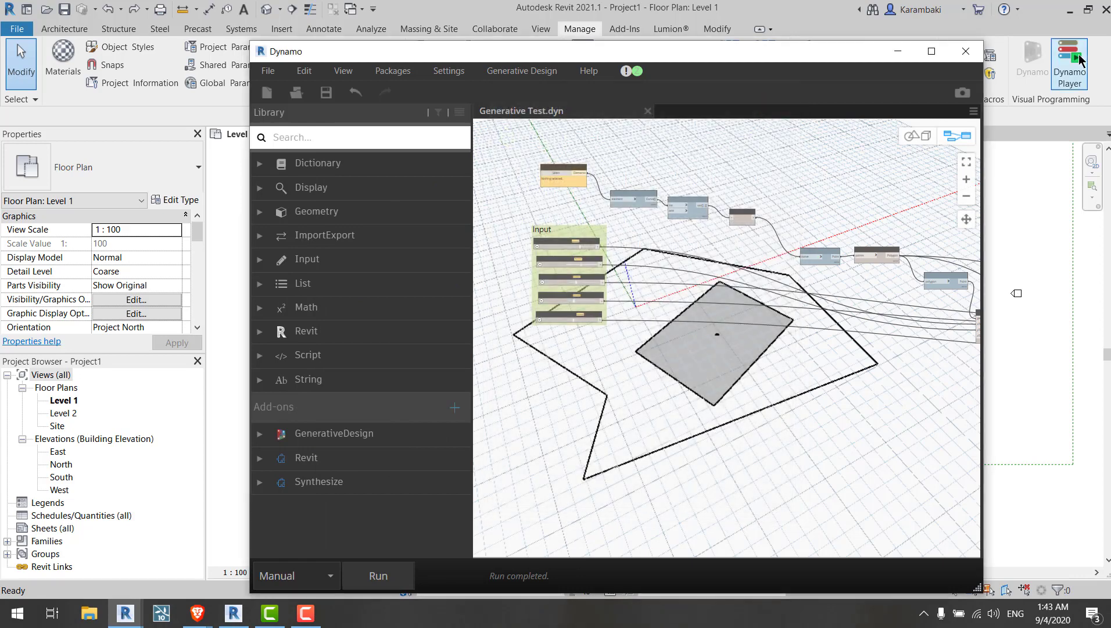
Step: Close Dynamo and start a new study from the Generative Test study type
{"action": "left_click", "coordinate": [967, 51]}
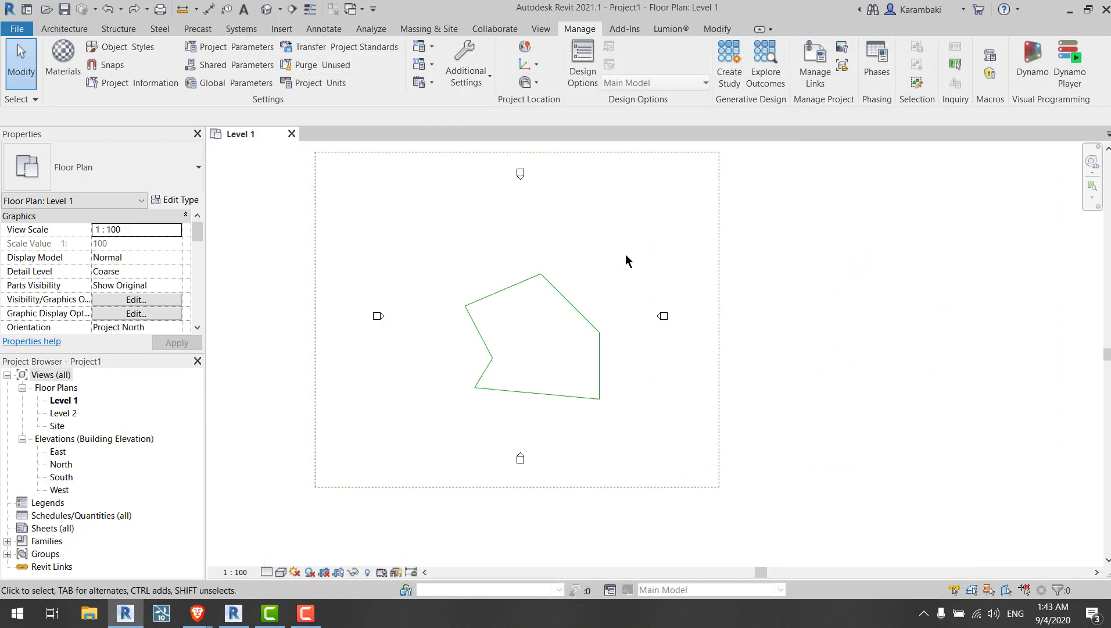
{"action": "scroll", "coordinate": [628, 261], "scroll_direction": "up", "scroll_amount": 1}
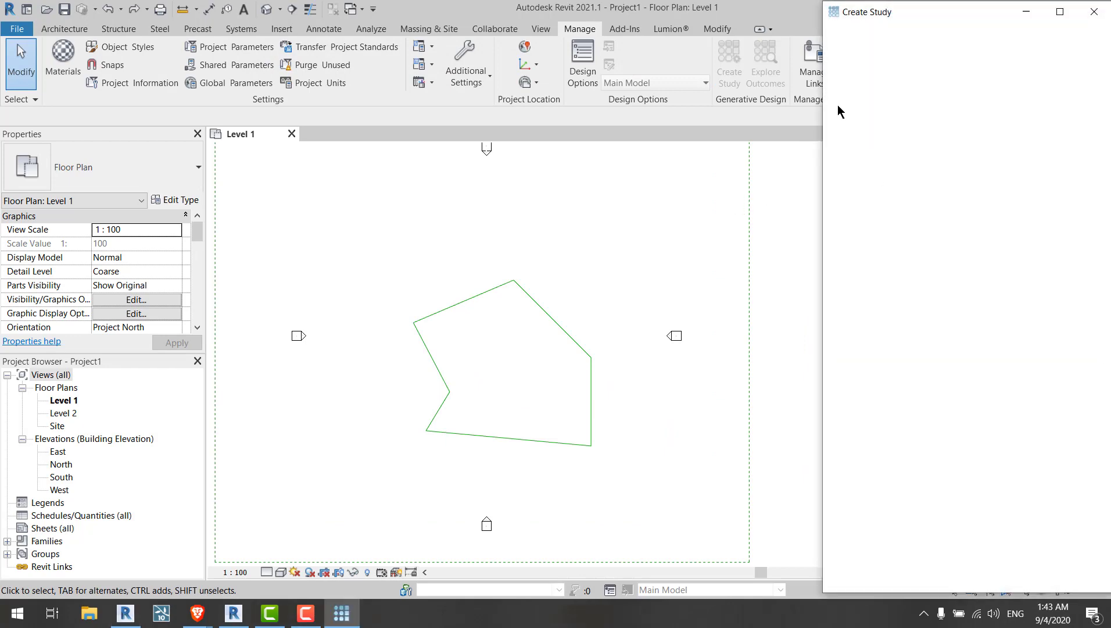
{"action": "left_click", "coordinate": [973, 101]}
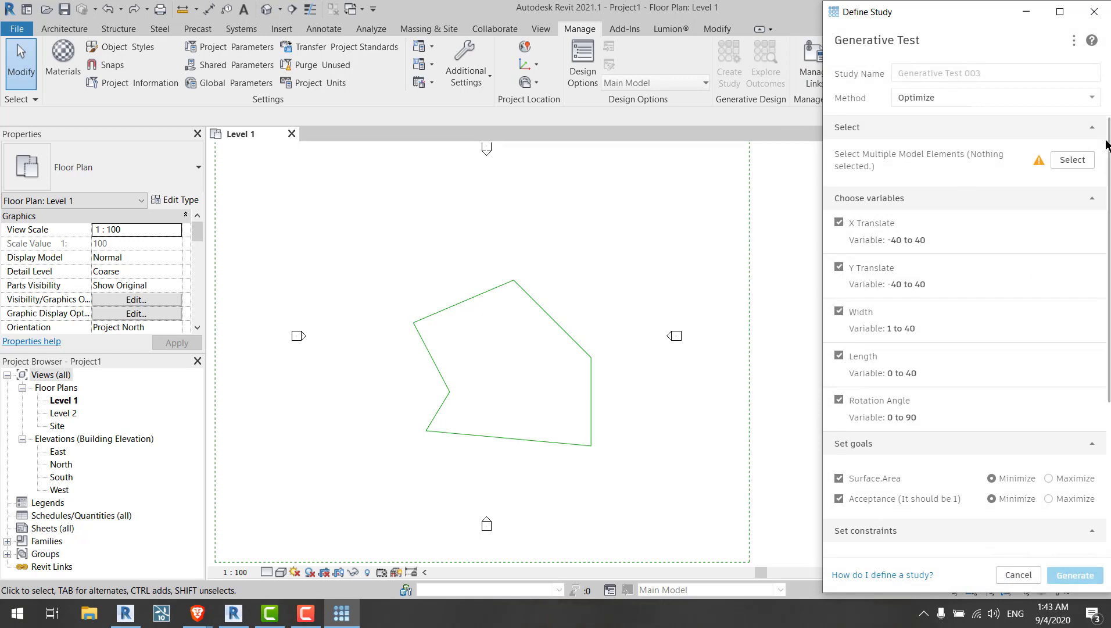
Step: Select the polygon's boundary lines as the new study's model elements
{"action": "left_click", "coordinate": [1072, 160]}
{"action": "left_click_drag", "start_coordinate": [549, 410], "coordinate": [404, 472]}
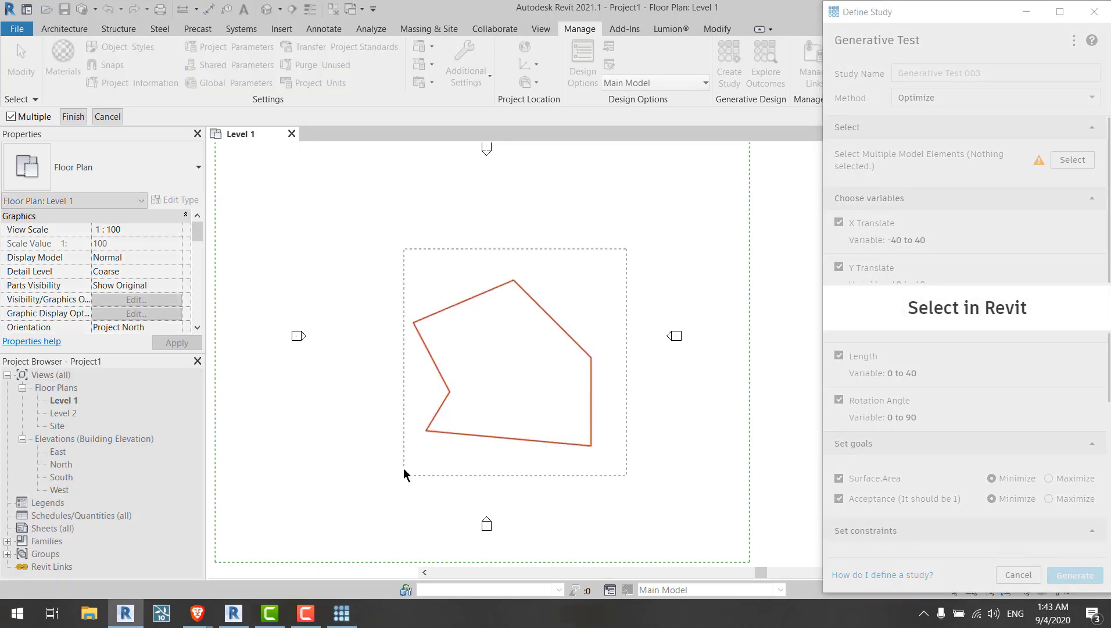
{"action": "left_click", "coordinate": [73, 116]}
{"action": "left_click_drag", "start_coordinate": [862, 17], "coordinate": [785, 21]}
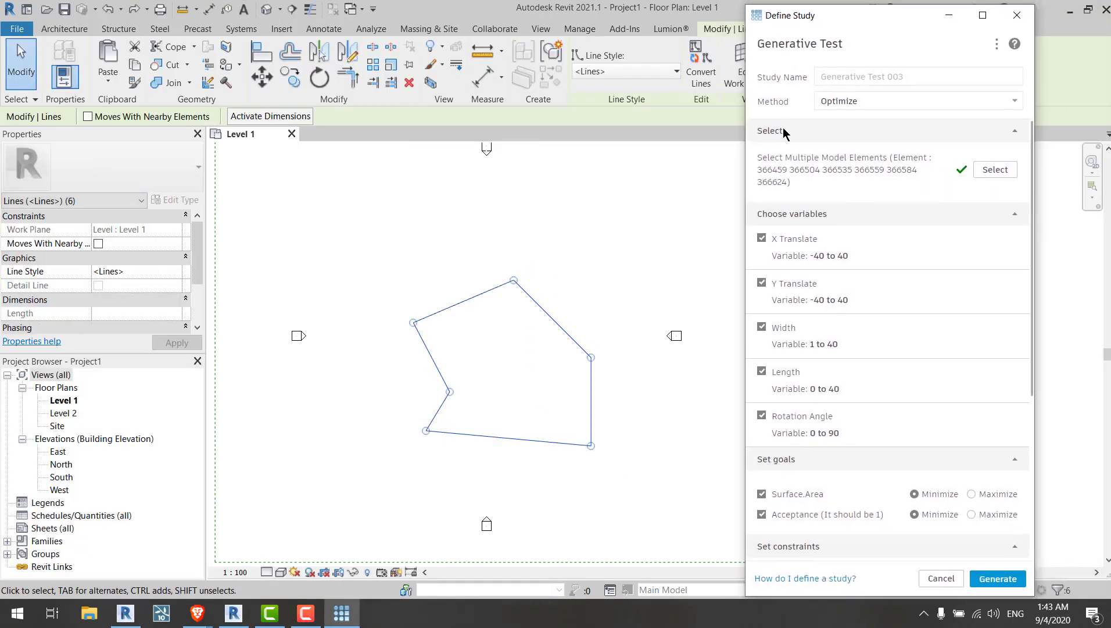
{"action": "scroll", "coordinate": [791, 215], "scroll_direction": "down", "scroll_amount": 5}
{"action": "scroll", "coordinate": [808, 286], "scroll_direction": "up", "scroll_amount": 3}
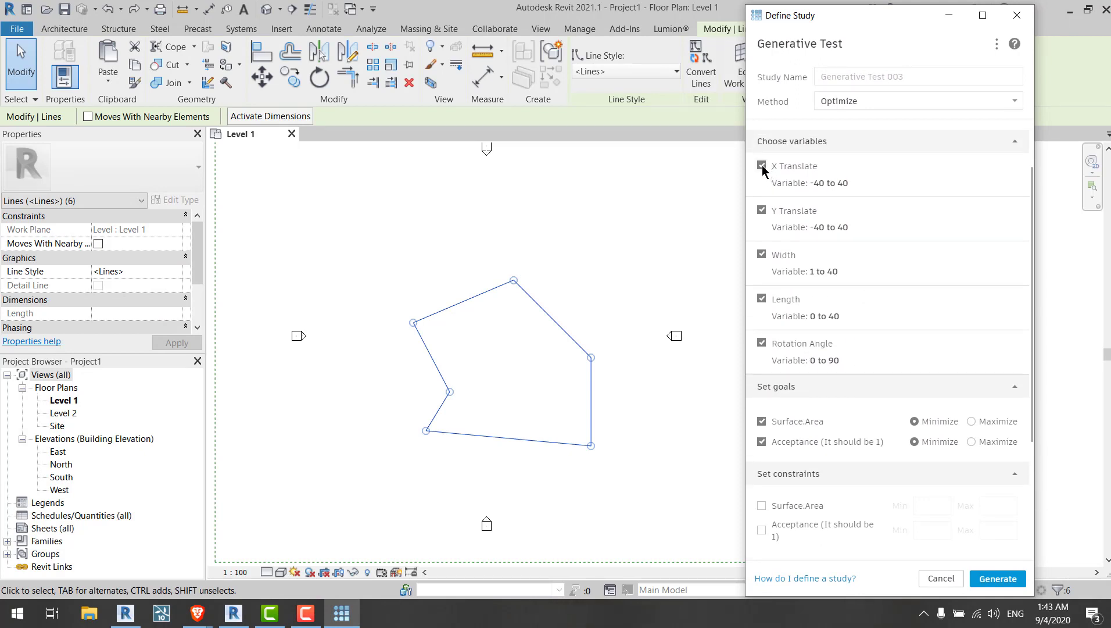
{"action": "left_click", "coordinate": [762, 165]}
{"action": "left_click", "coordinate": [762, 166]}
{"action": "left_click", "coordinate": [762, 166]}
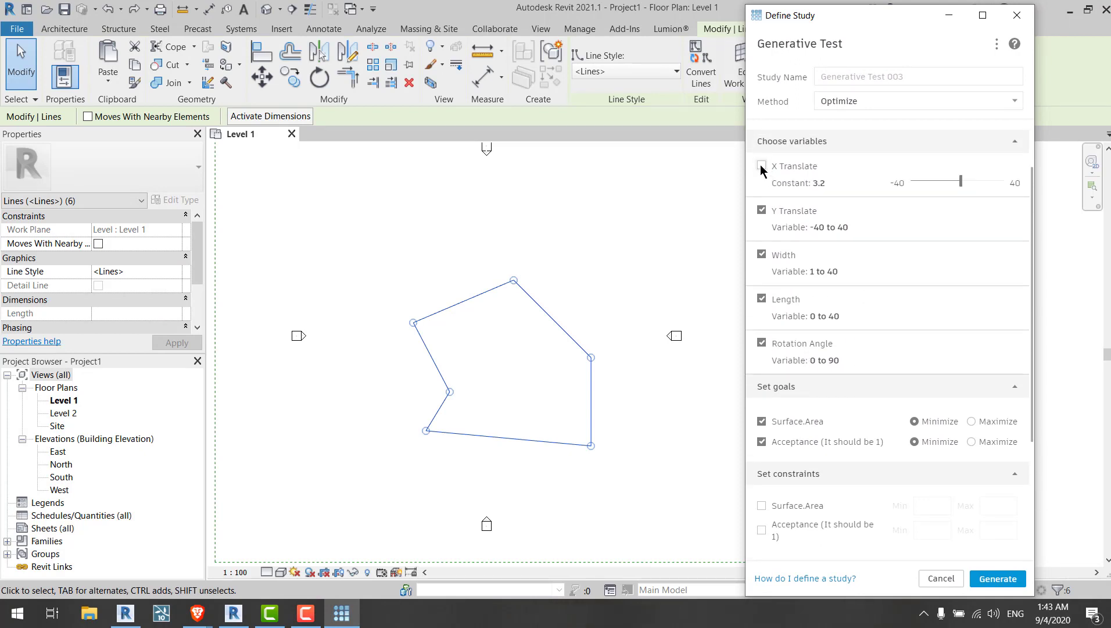
{"action": "mouse_move", "coordinate": [960, 182]}
{"action": "left_mouse_down"}
{"action": "mouse_move", "coordinate": [938, 182]}
{"action": "mouse_move", "coordinate": [962, 181]}
{"action": "left_mouse_up"}
{"action": "left_click", "coordinate": [762, 166]}
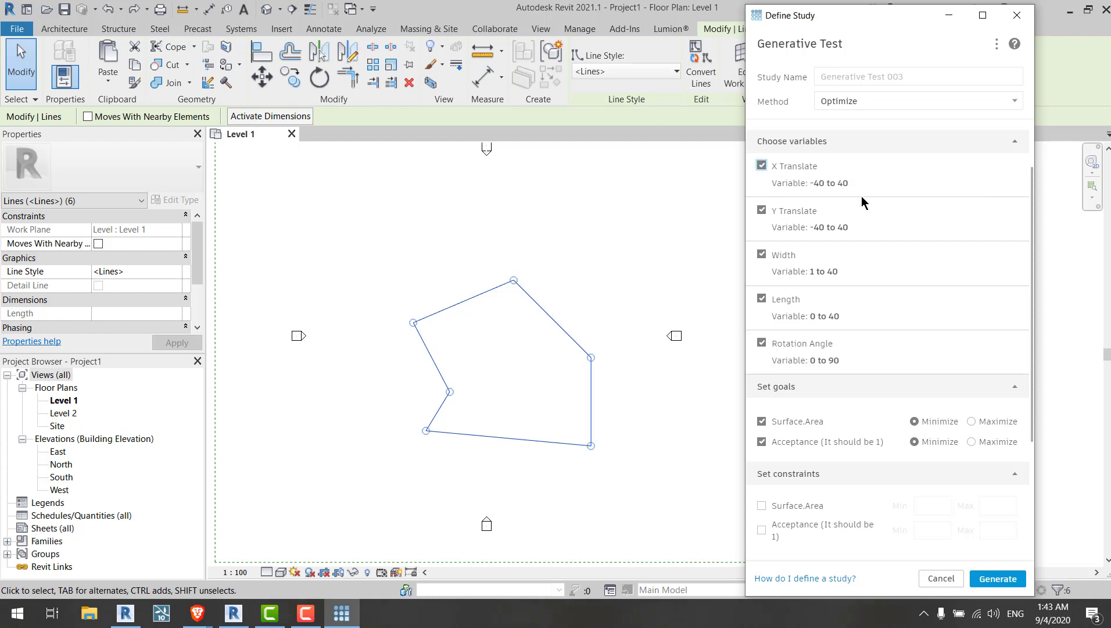
Step: Set both the Surface.Area and Acceptance goals to Maximize
{"action": "scroll", "coordinate": [862, 196], "scroll_direction": "down", "scroll_amount": 3}
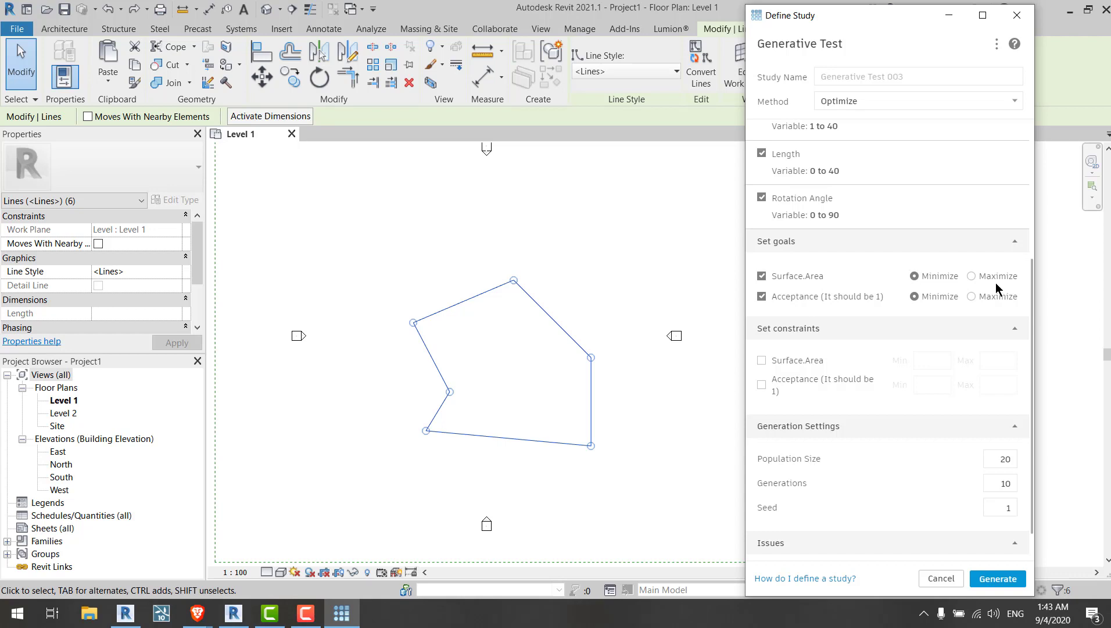
{"action": "left_click", "coordinate": [973, 277]}
{"action": "left_click", "coordinate": [972, 296]}
Step: Enable the Acceptance constraint with a minimum of 1 and a maximum of 1
{"action": "scroll", "coordinate": [779, 316], "scroll_direction": "down", "scroll_amount": 1}
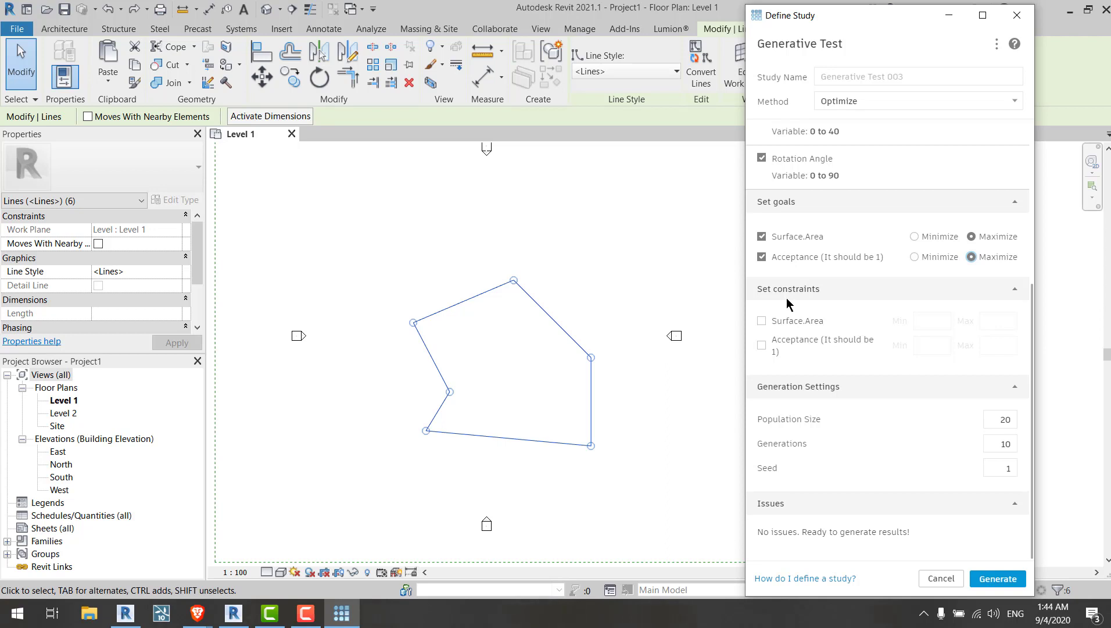
{"action": "left_click", "coordinate": [788, 320]}
{"action": "left_click", "coordinate": [929, 320]}
{"action": "key", "text": "Tab"}
{"action": "left_click", "coordinate": [810, 321]}
{"action": "left_click", "coordinate": [805, 341]}
{"action": "key", "text": "Tab"}
{"action": "type", "text": "1"}
{"action": "key", "text": "Tab"}
{"action": "type", "text": "1"}
{"action": "left_click", "coordinate": [901, 362]}
{"action": "left_click", "coordinate": [926, 347]}
{"action": "scroll", "coordinate": [594, 406], "scroll_direction": "up", "scroll_amount": 3}
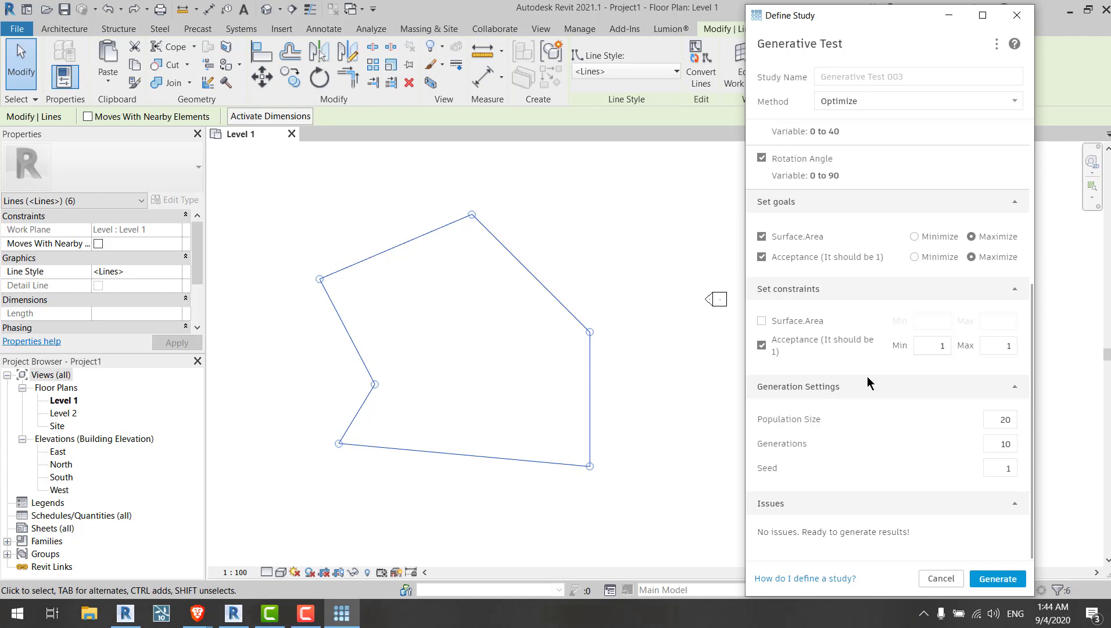
{"action": "left_click", "coordinate": [946, 347]}
{"action": "type", "text": ".5"}
{"action": "left_click", "coordinate": [992, 345]}
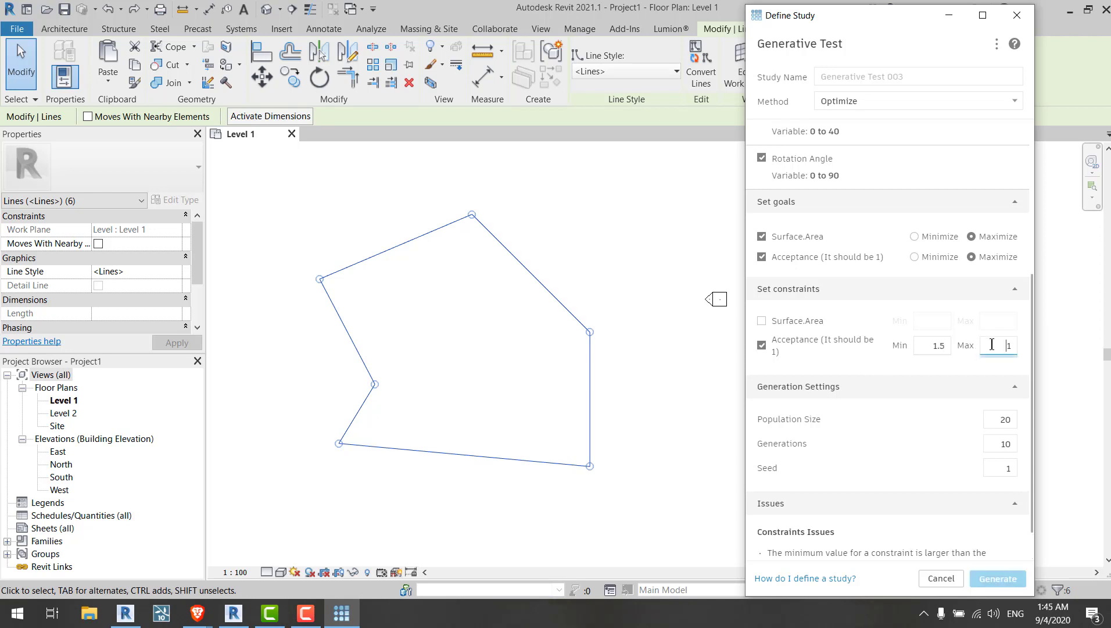
{"action": "left_click", "coordinate": [940, 346]}
{"action": "left_click_drag", "start_coordinate": [945, 345], "coordinate": [952, 344]}
{"action": "key", "text": "BackSpace"}
{"action": "left_click", "coordinate": [985, 345]}
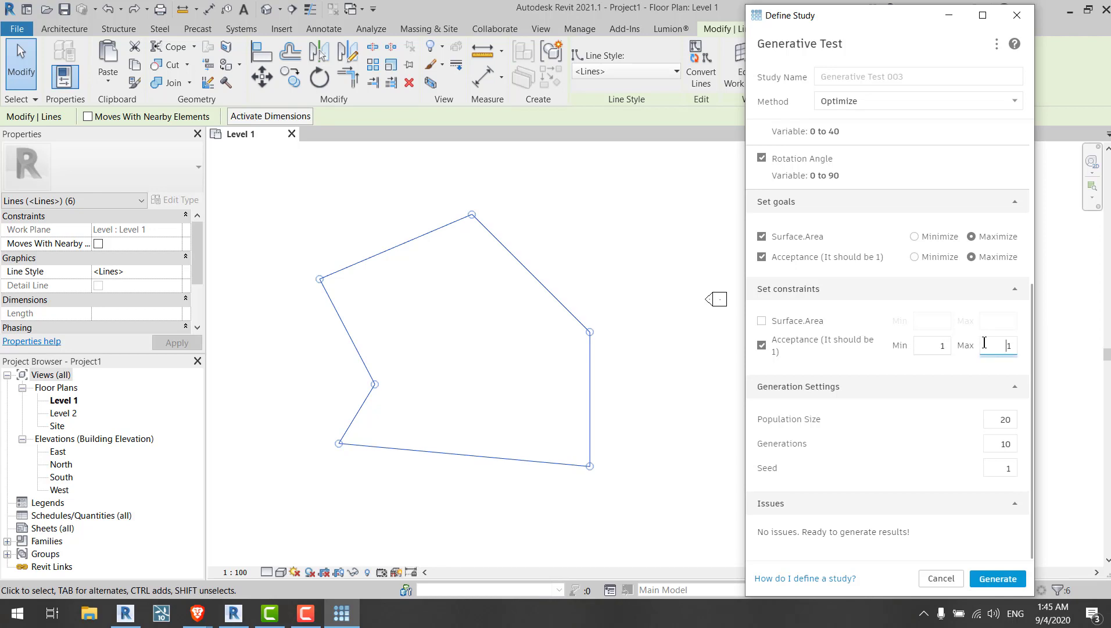
Step: Generate the study with the current settings
{"action": "left_click", "coordinate": [923, 349]}
{"action": "double_click", "coordinate": [1003, 419]}
{"action": "mouse_move", "coordinate": [1005, 443]}
{"action": "left_mouse_down"}
{"action": "mouse_move", "coordinate": [1018, 469]}
{"action": "mouse_move", "coordinate": [1012, 419]}
{"action": "mouse_move", "coordinate": [1020, 445]}
{"action": "left_mouse_up"}
{"action": "left_click", "coordinate": [993, 424]}
{"action": "left_click", "coordinate": [983, 579]}
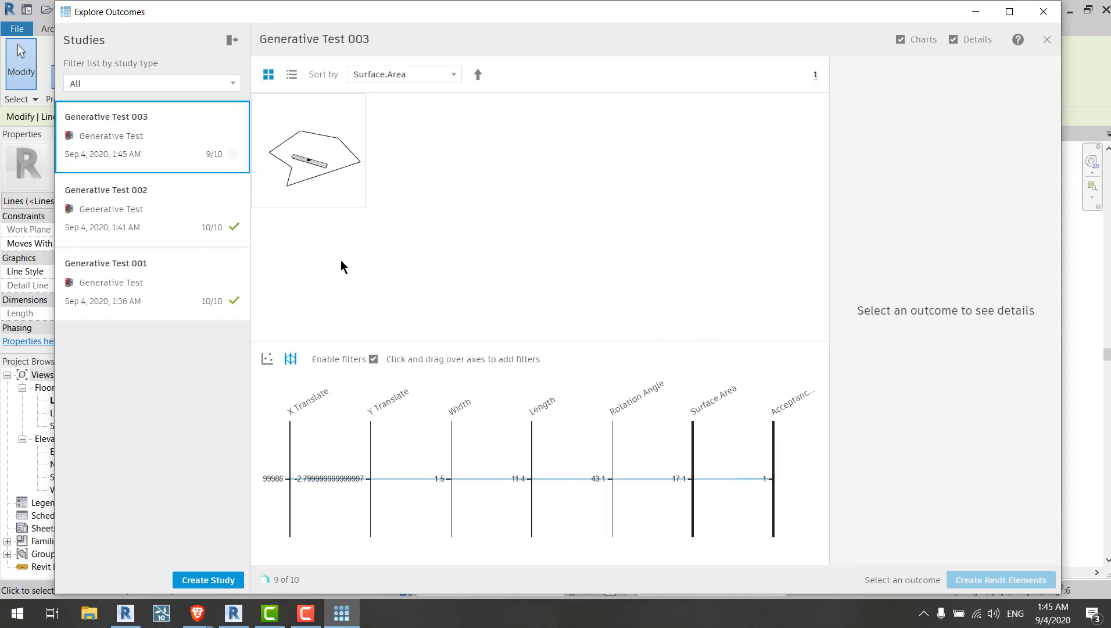
Step: Select the outcome of Generative Test 003 and filter the Acceptance axis to examine its details
{"action": "left_click", "coordinate": [319, 177]}
{"action": "left_click", "coordinate": [335, 221]}
{"action": "left_click", "coordinate": [322, 182]}
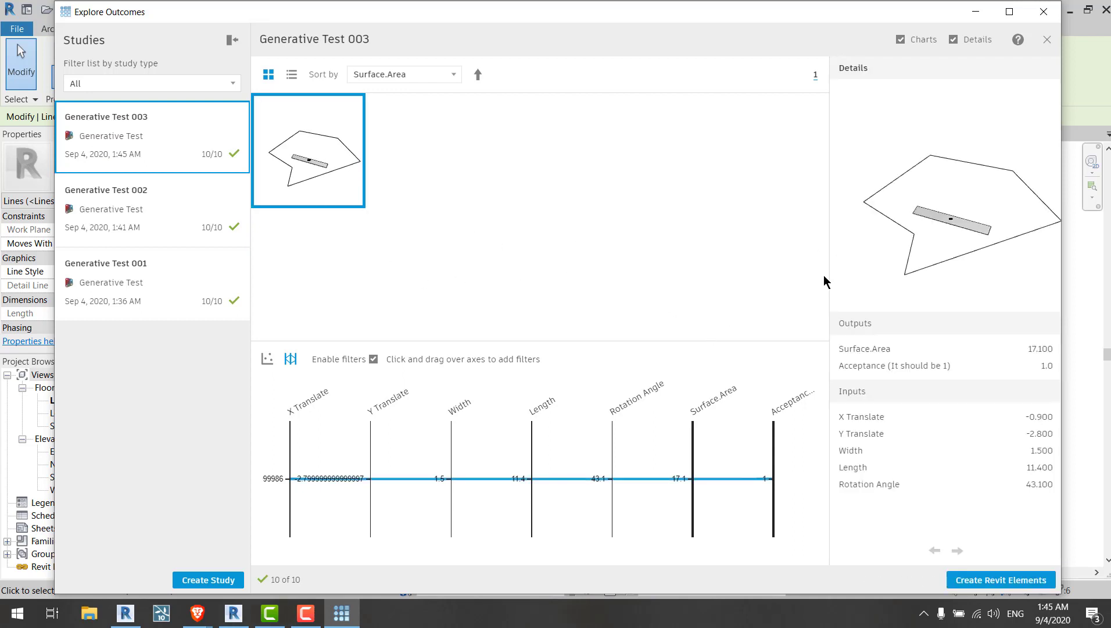
{"action": "left_click_drag", "start_coordinate": [764, 480], "coordinate": [769, 496]}
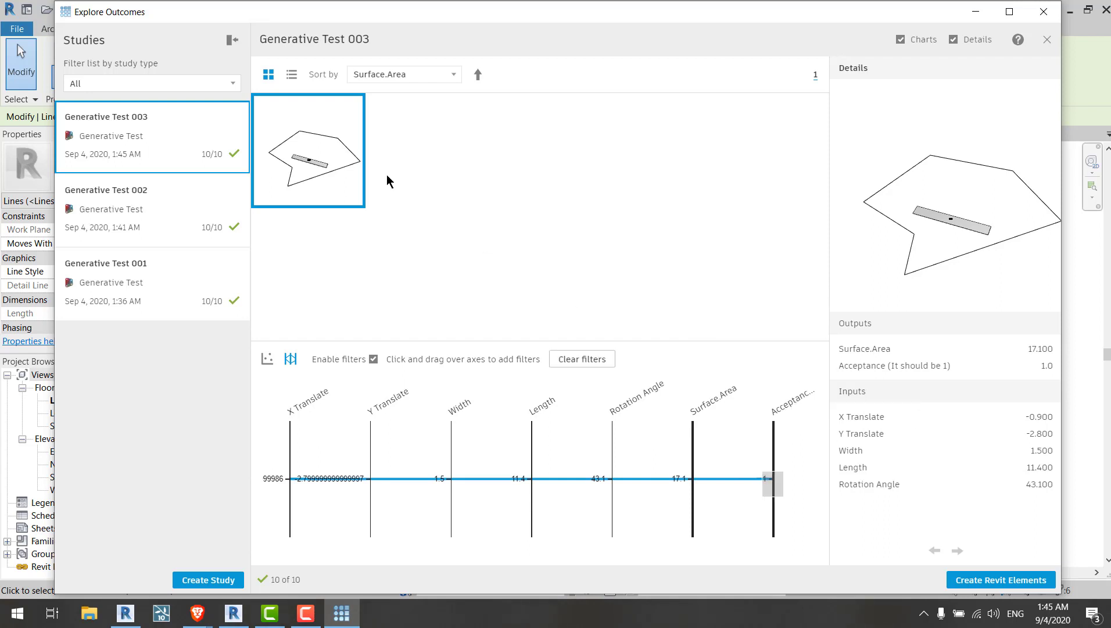
Step: Close the outcomes explorer and start another study from the Generative Test study type
{"action": "left_click", "coordinate": [1044, 11]}
{"action": "left_click", "coordinate": [694, 253]}
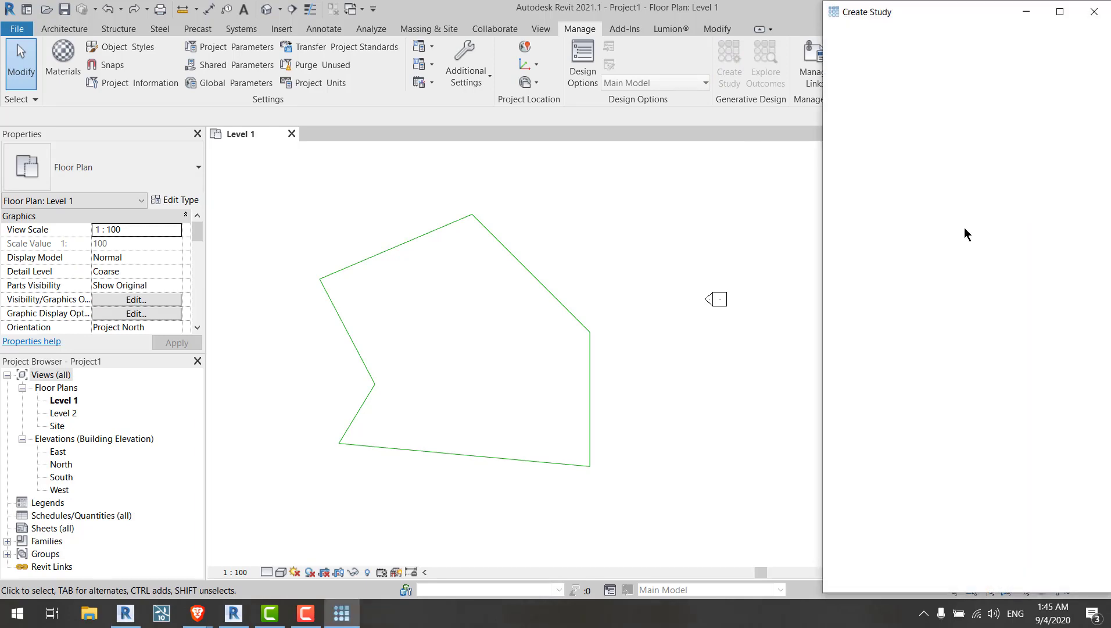
{"action": "left_click", "coordinate": [947, 116]}
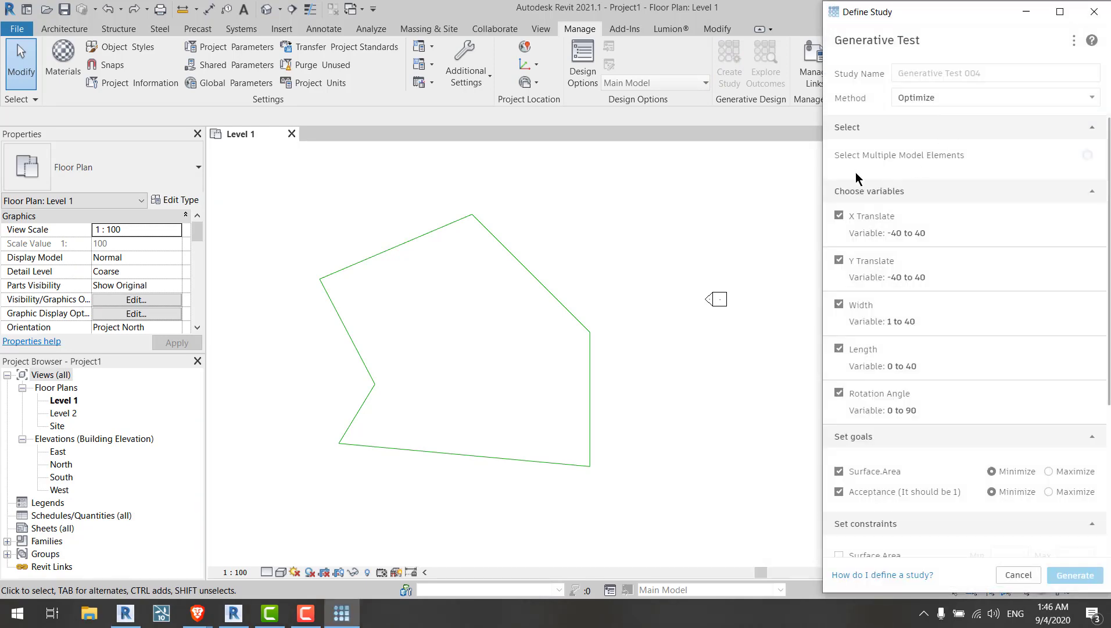
Step: Switch both the Surface.Area and Acceptance goals to Maximize
{"action": "scroll", "coordinate": [1000, 244], "scroll_direction": "down", "scroll_amount": 4}
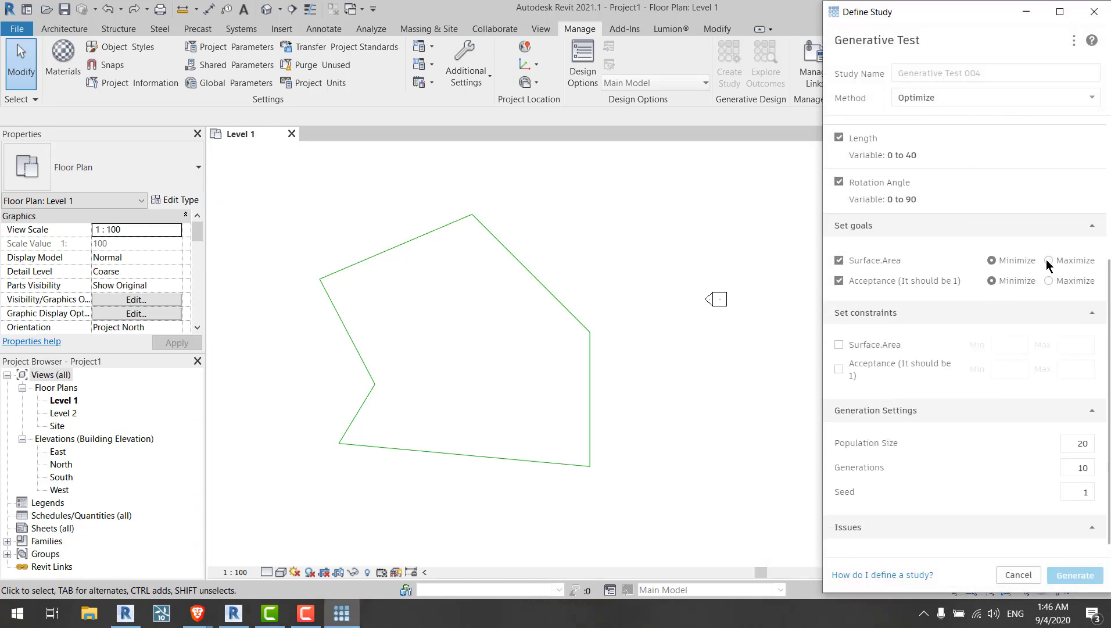
{"action": "left_click", "coordinate": [1049, 260]}
{"action": "left_click", "coordinate": [1049, 280]}
Step: Enable the Acceptance constraint and set its minimum and maximum to 1
{"action": "left_click", "coordinate": [839, 369]}
{"action": "left_click", "coordinate": [996, 370]}
{"action": "type", "text": "1"}
{"action": "key", "text": "Tab"}
{"action": "type", "text": "1"}
Step: Select the polygon's boundary lines as the study's model elements and finish the selection
{"action": "scroll", "coordinate": [945, 191], "scroll_direction": "up", "scroll_amount": 5}
{"action": "left_click", "coordinate": [1064, 164]}
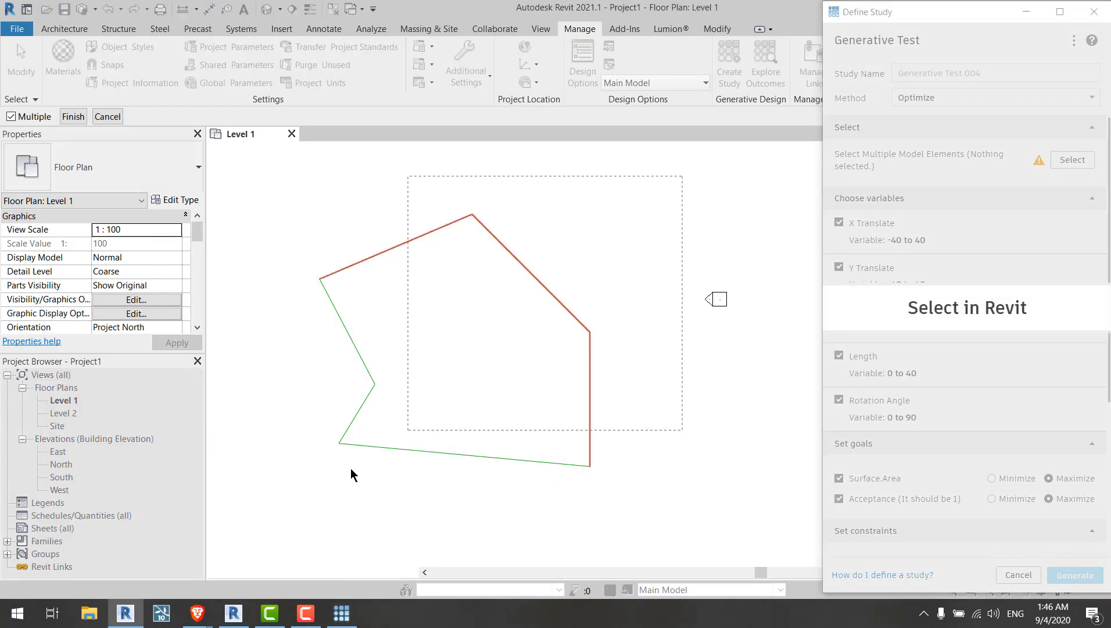
{"action": "left_click", "coordinate": [73, 116]}
{"action": "scroll", "coordinate": [992, 319], "scroll_direction": "down", "scroll_amount": 3}
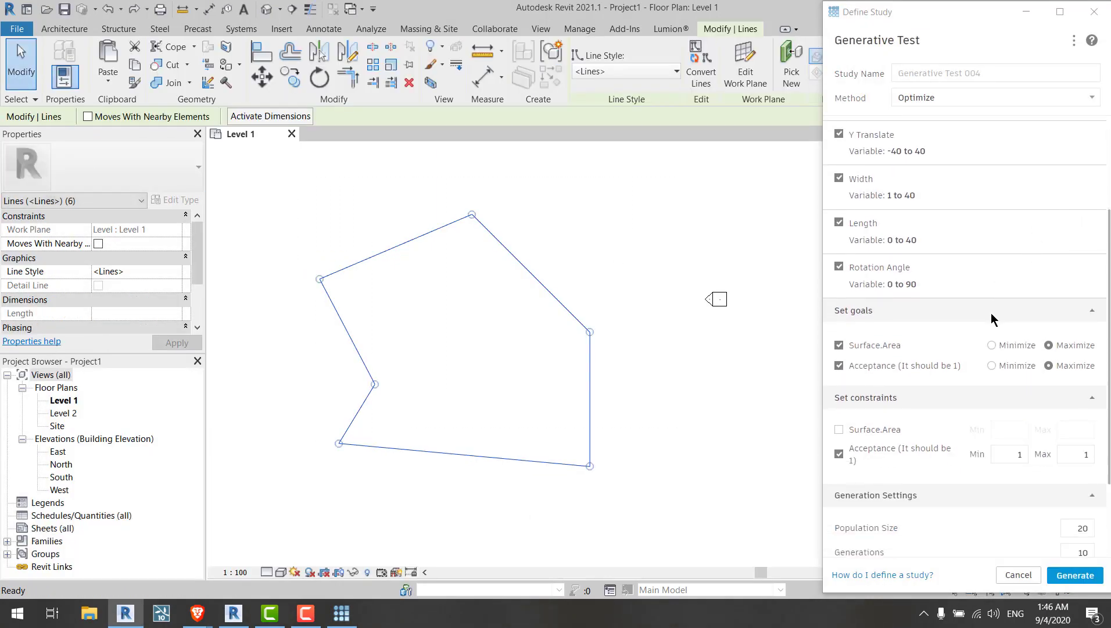
{"action": "scroll", "coordinate": [991, 312], "scroll_direction": "down", "scroll_amount": 2}
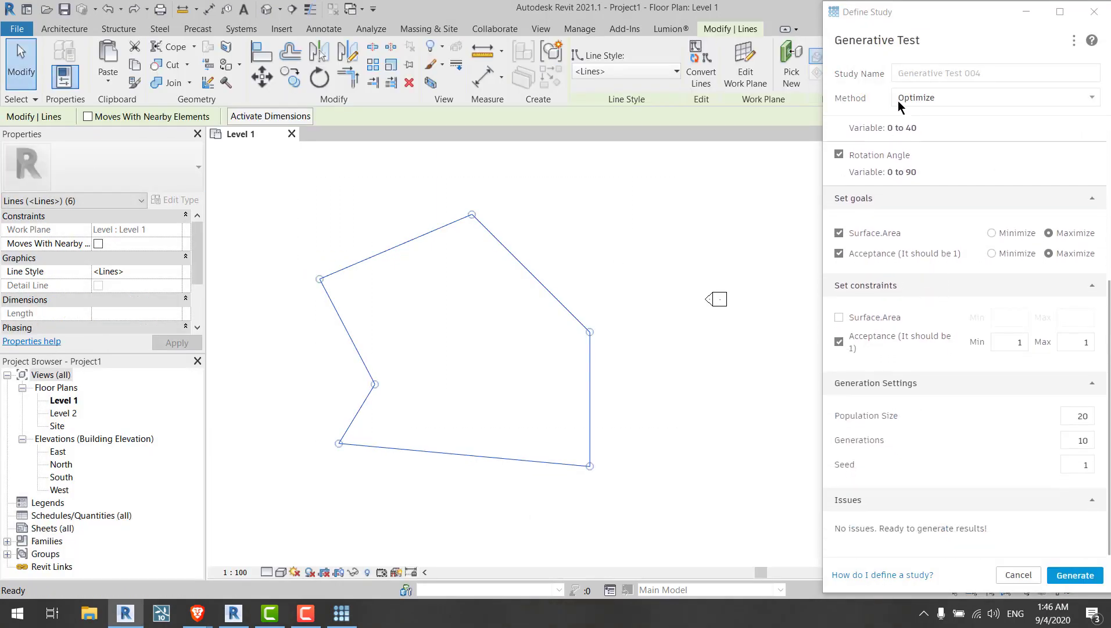
{"action": "left_click_drag", "start_coordinate": [896, 20], "coordinate": [785, 28]}
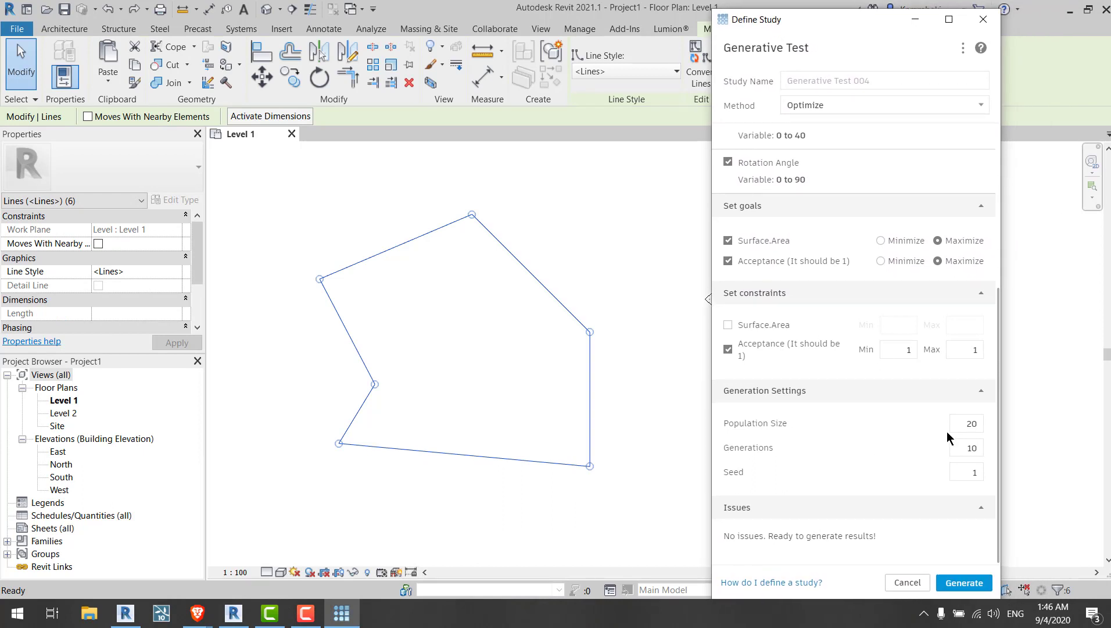
{"action": "double_click", "coordinate": [980, 425]}
{"action": "left_click", "coordinate": [959, 453]}
{"action": "left_click", "coordinate": [958, 423]}
{"action": "left_click", "coordinate": [958, 421]}
{"action": "left_click", "coordinate": [495, 327]}
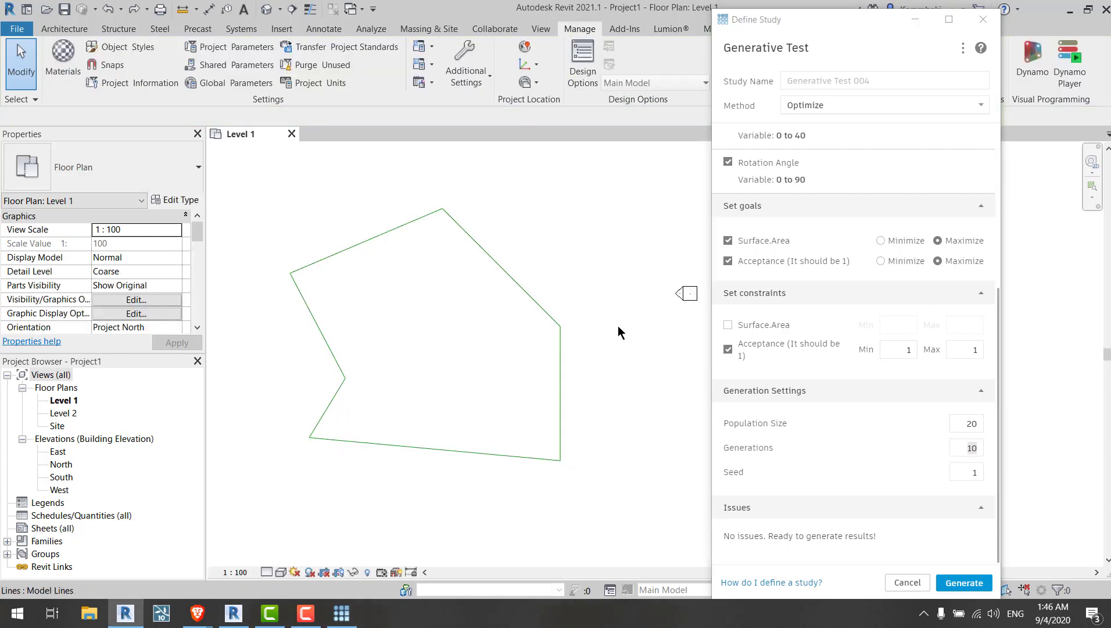
Step: Set the population size to 148
{"action": "left_click", "coordinate": [988, 429]}
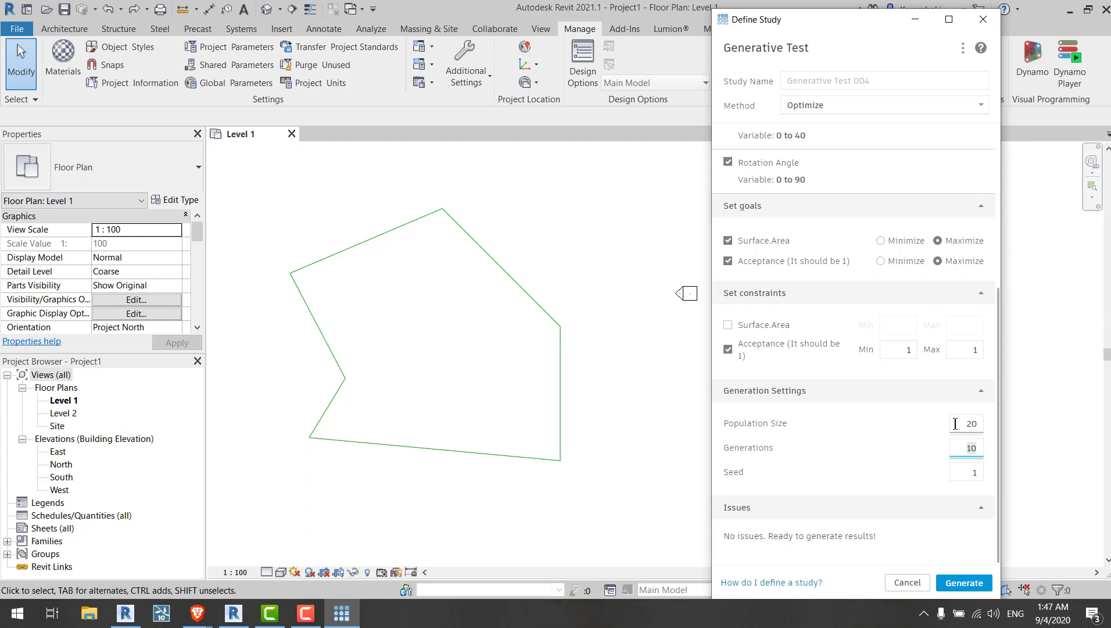
{"action": "left_click", "coordinate": [980, 424]}
{"action": "type", "text": "148"}
{"action": "left_click", "coordinate": [955, 445]}
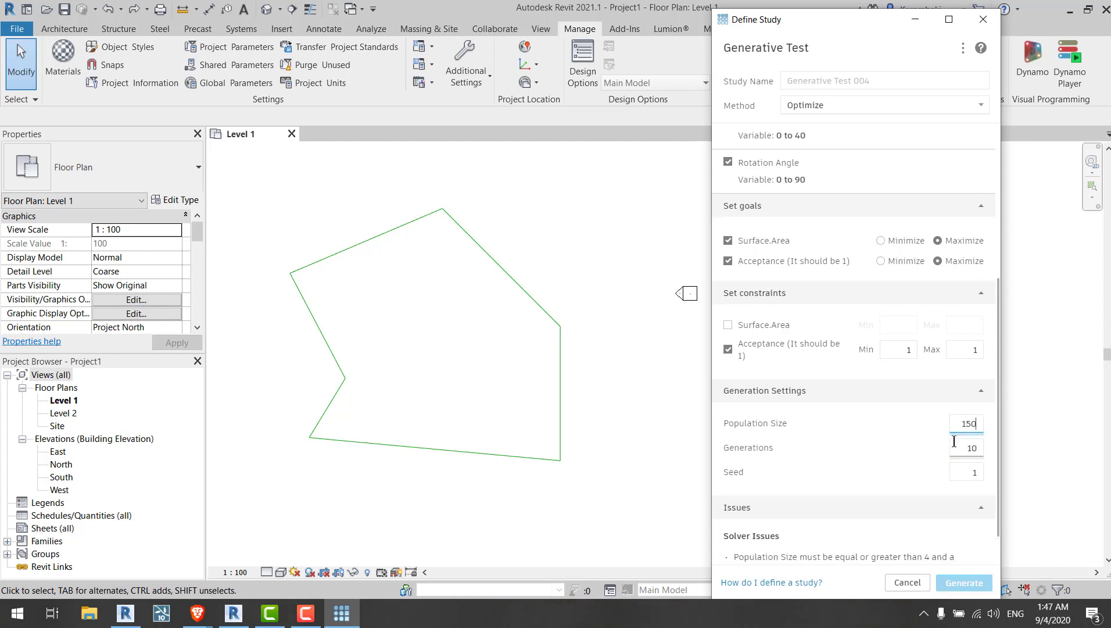
{"action": "left_click", "coordinate": [981, 421]}
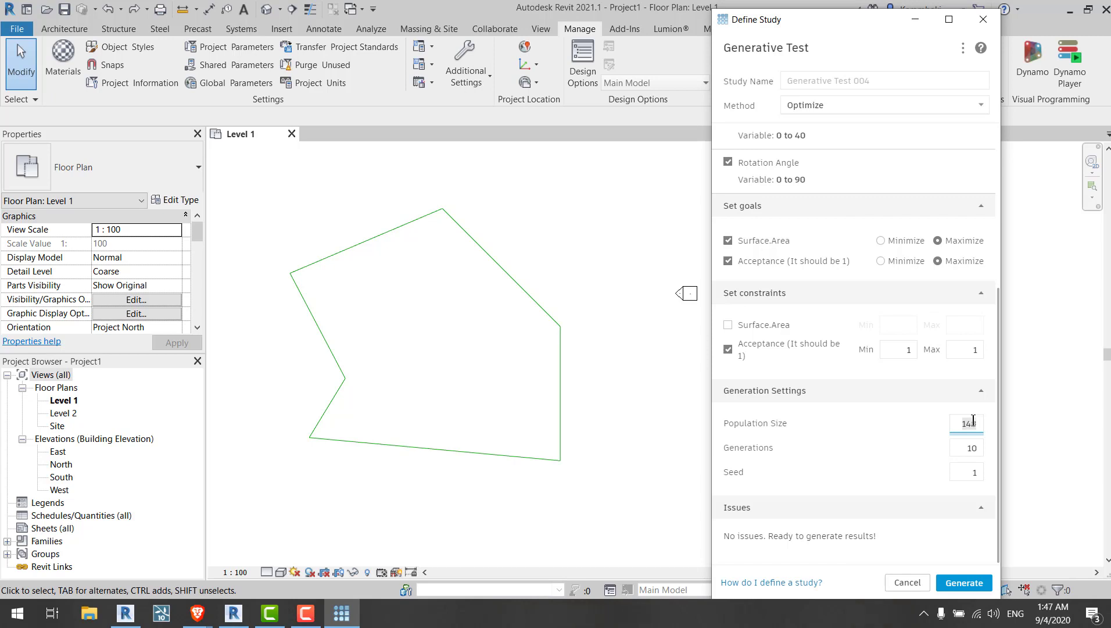
Step: Set the generations to 50 and generate the study
{"action": "left_click", "coordinate": [959, 422]}
{"action": "left_click", "coordinate": [955, 447]}
{"action": "type", "text": "50"}
{"action": "left_click", "coordinate": [962, 424]}
{"action": "left_click", "coordinate": [932, 438]}
{"action": "left_click", "coordinate": [953, 583]}
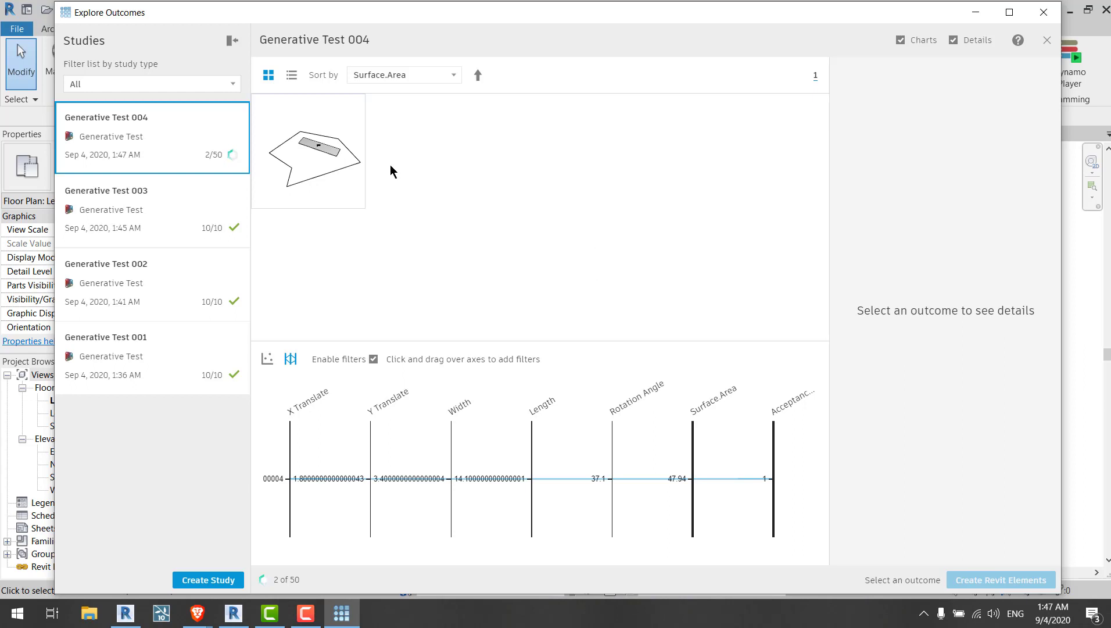
Step: Preview the first outcome of Generative Test 004 while the study generates
{"action": "left_click", "coordinate": [332, 165]}
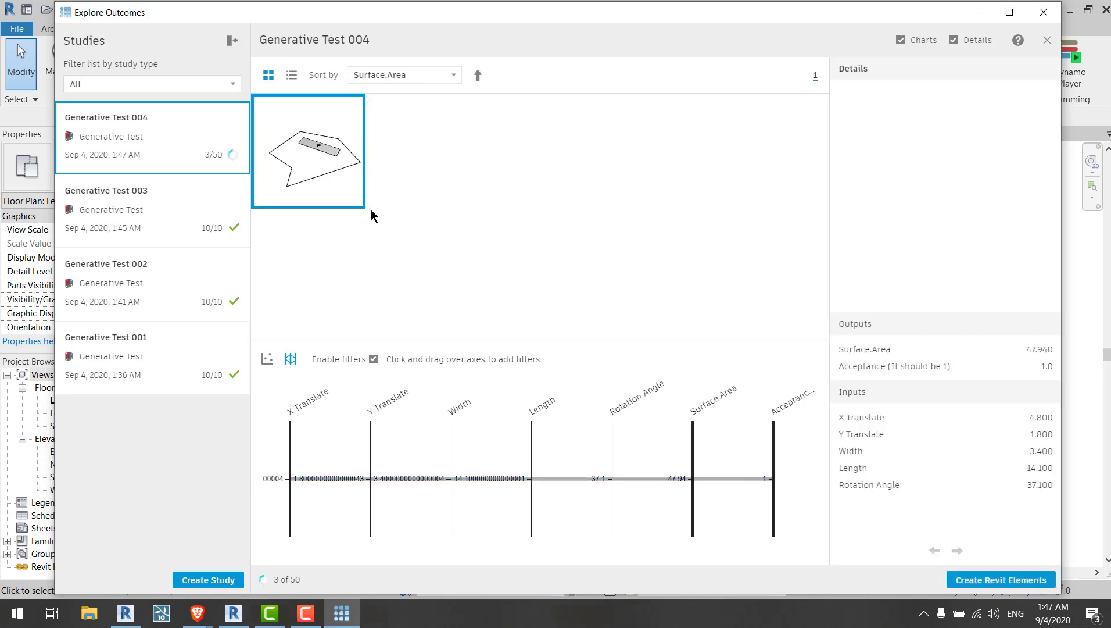
{"action": "left_click", "coordinate": [405, 206]}
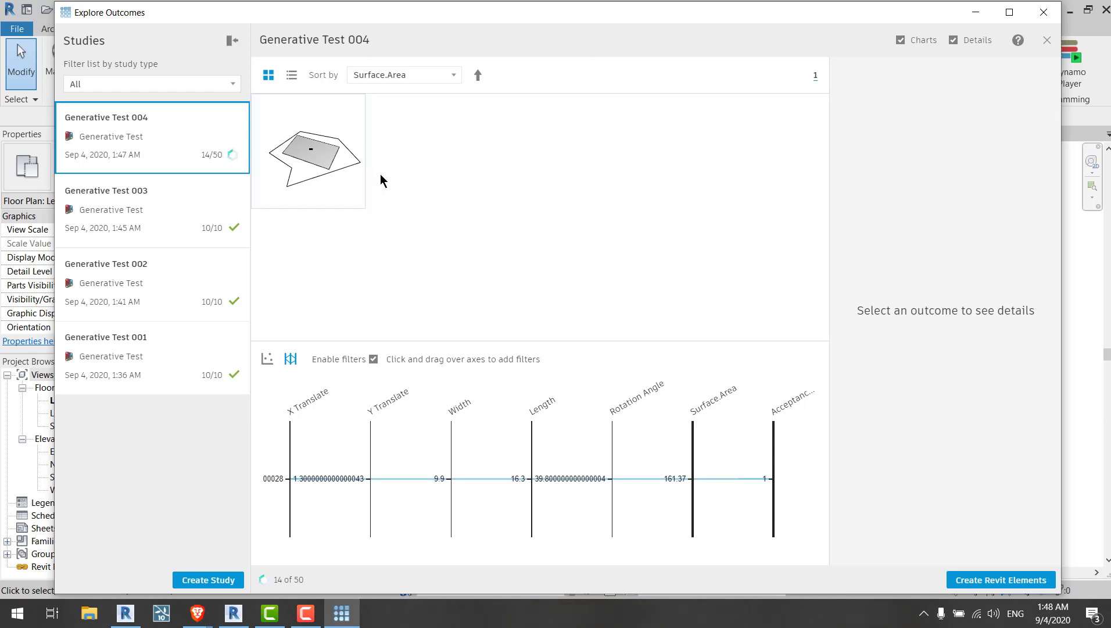
{"action": "mouse_move", "coordinate": [222, 150]}
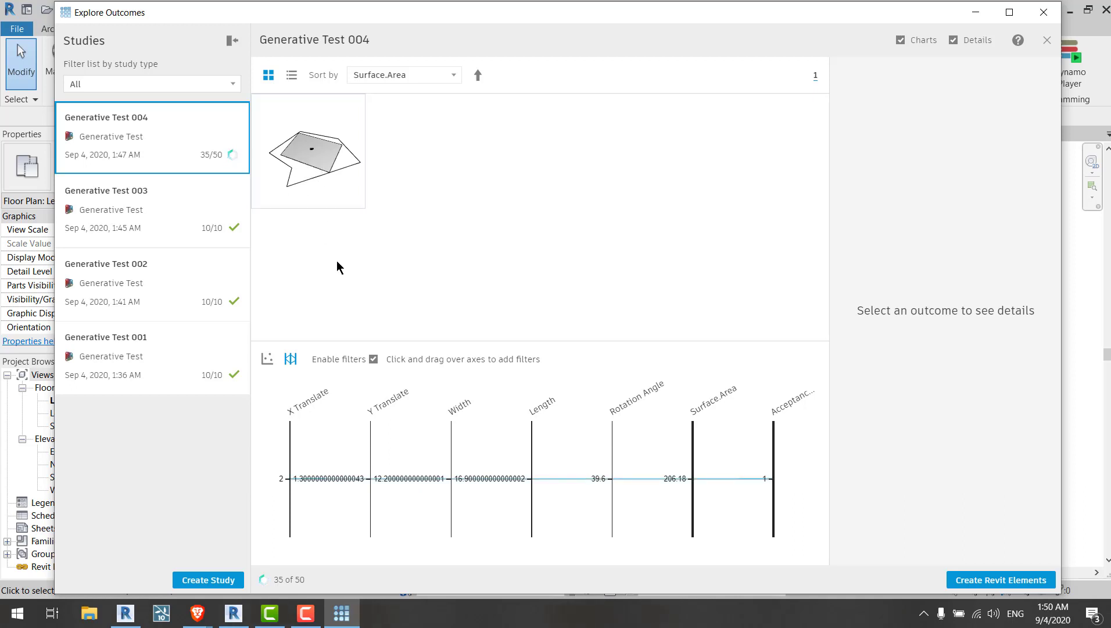
Step: Select several outcomes in the grid to compare their inputs and outputs
{"action": "left_click", "coordinate": [323, 158]}
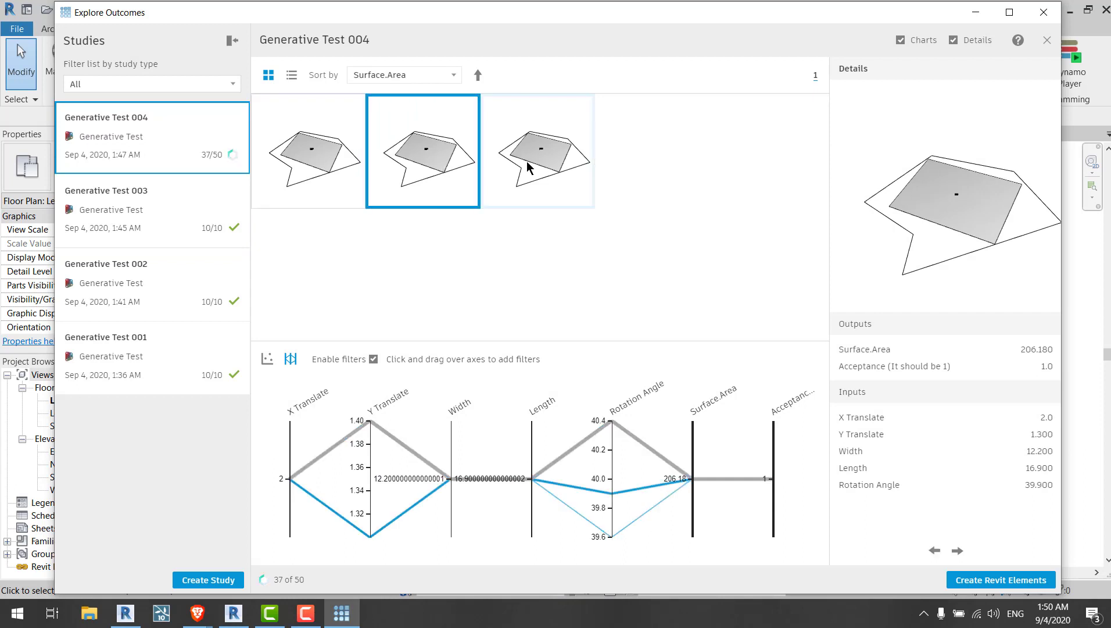
{"action": "left_click", "coordinate": [423, 167]}
{"action": "left_click", "coordinate": [531, 157]}
{"action": "left_click", "coordinate": [438, 169]}
{"action": "left_click", "coordinate": [534, 157]}
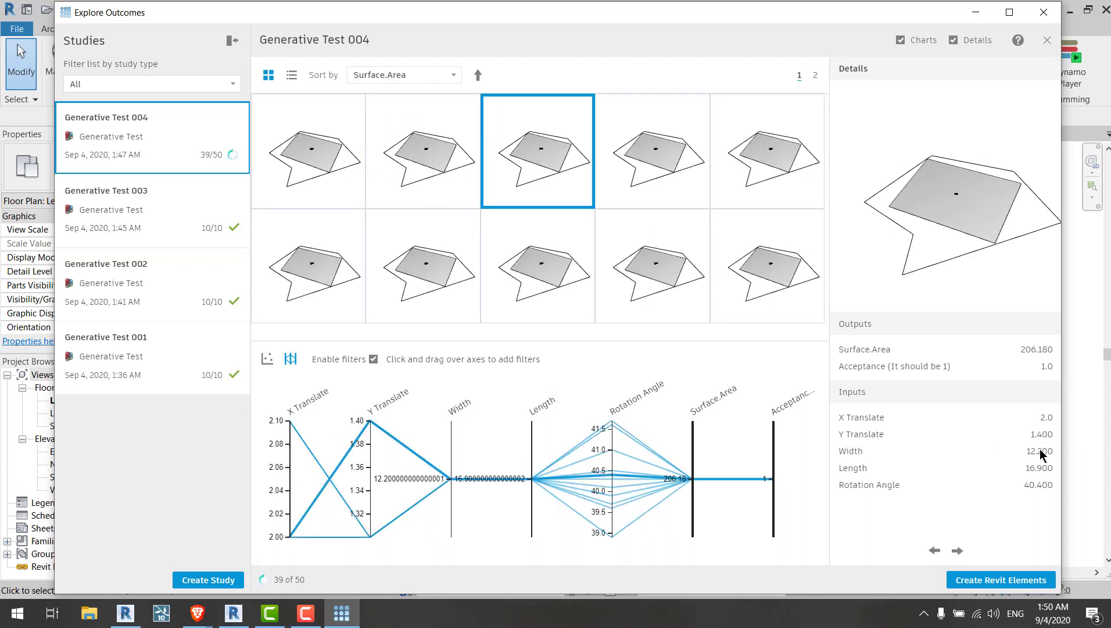
{"action": "left_click", "coordinate": [642, 277]}
{"action": "left_click", "coordinate": [541, 149]}
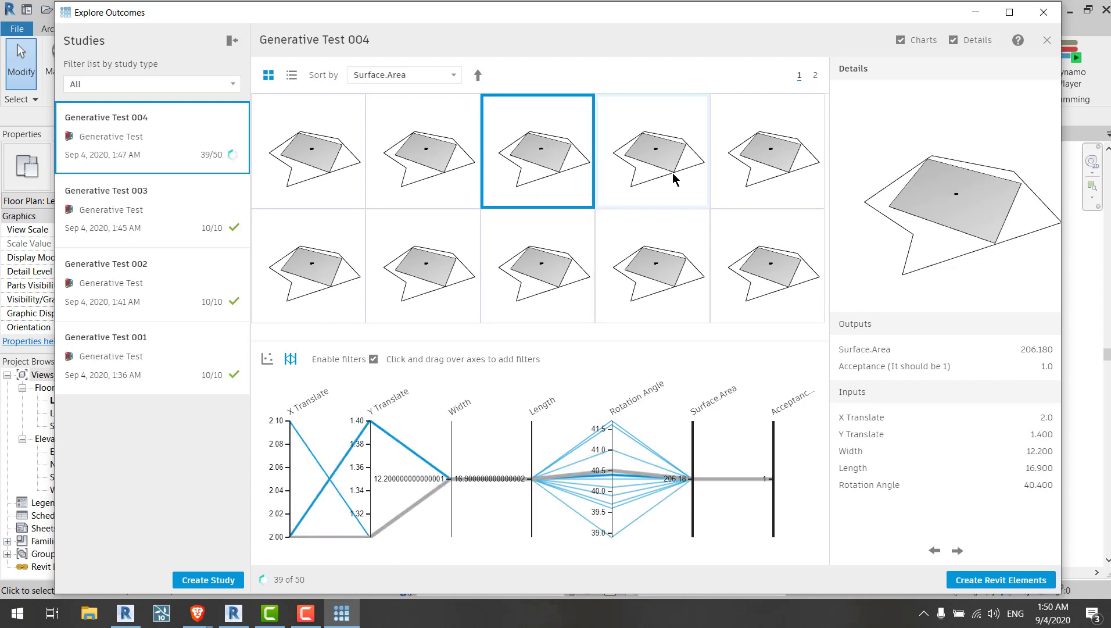
{"action": "left_click", "coordinate": [680, 171]}
{"action": "left_click", "coordinate": [730, 247]}
{"action": "left_click", "coordinate": [686, 226]}
{"action": "left_click", "coordinate": [638, 145]}
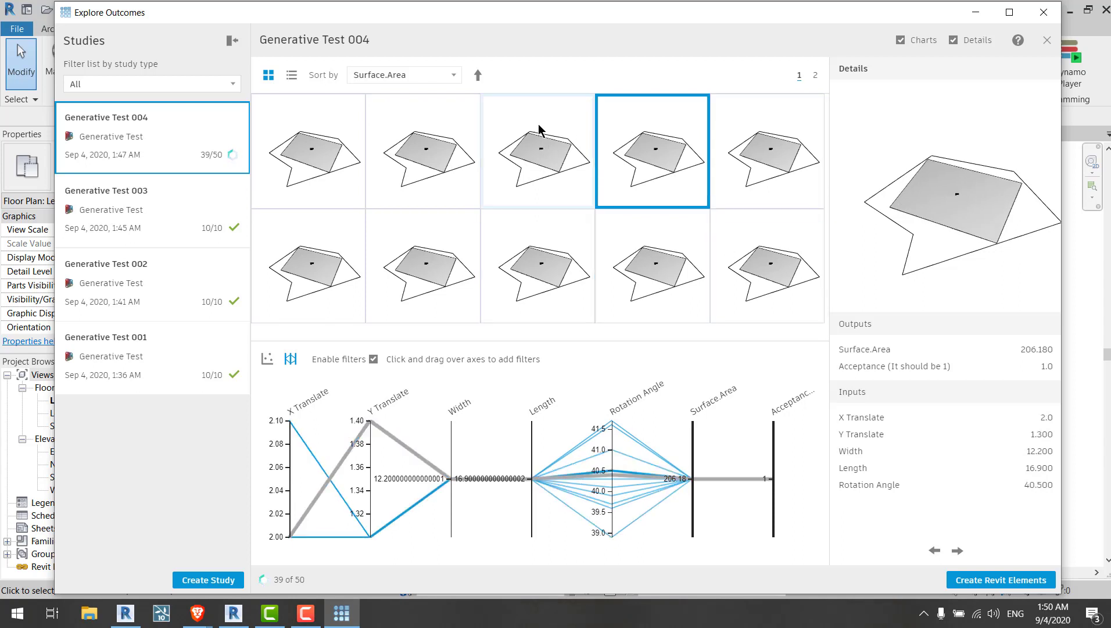
Step: Keep selecting outcomes on the first page to compare their rotation angles and translations
{"action": "left_click", "coordinate": [539, 136]}
{"action": "left_click", "coordinate": [408, 139]}
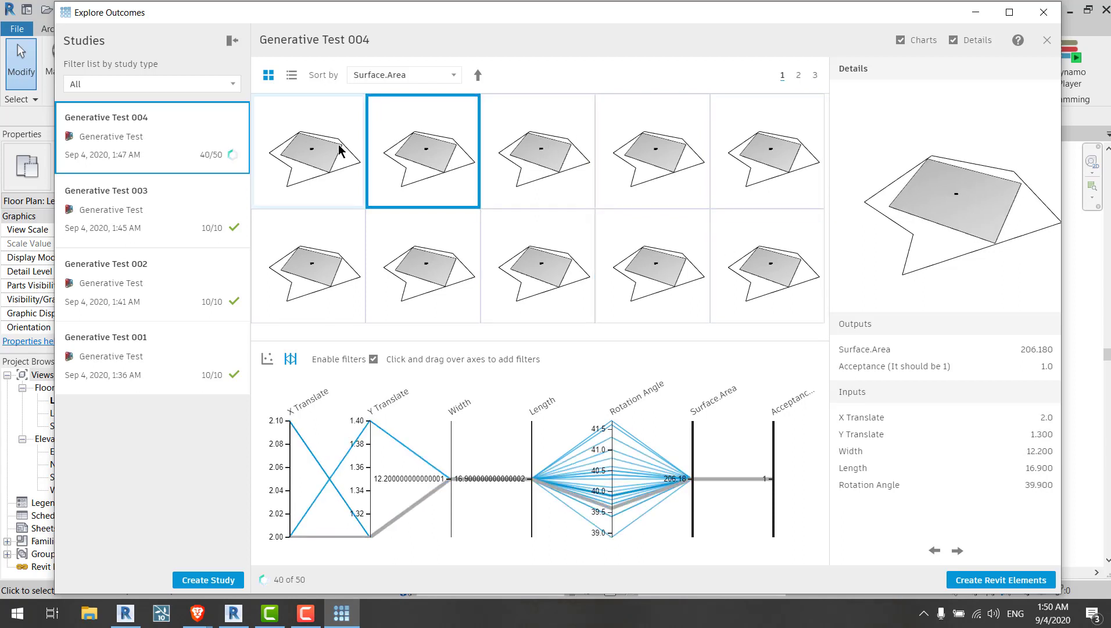
{"action": "left_click", "coordinate": [314, 145]}
{"action": "left_click", "coordinate": [581, 255]}
{"action": "left_click", "coordinate": [623, 168]}
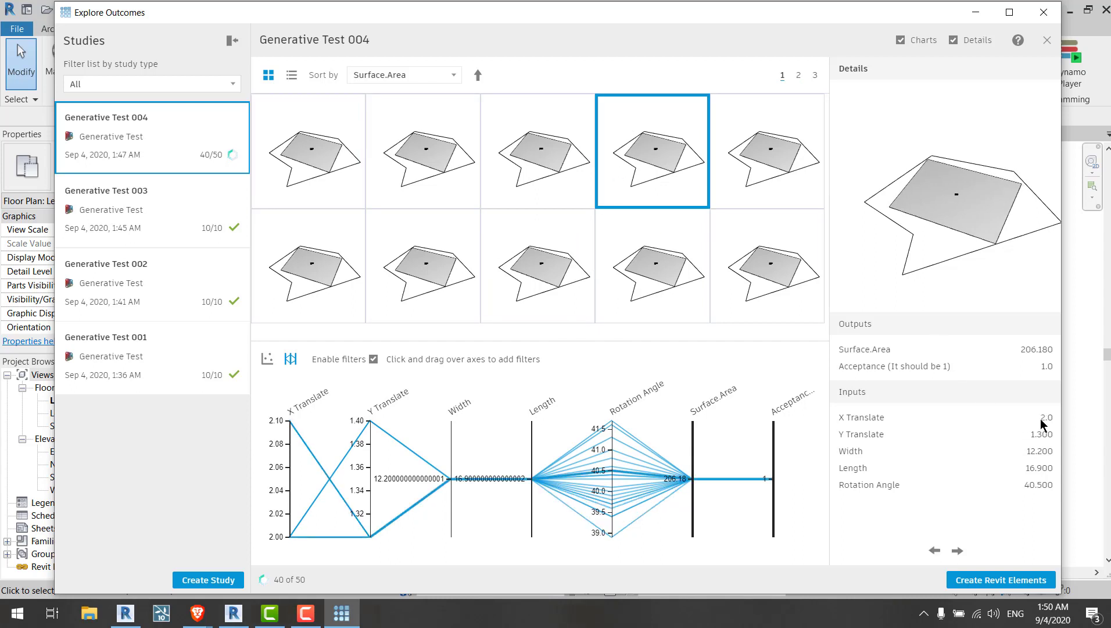
{"action": "left_click", "coordinate": [660, 290]}
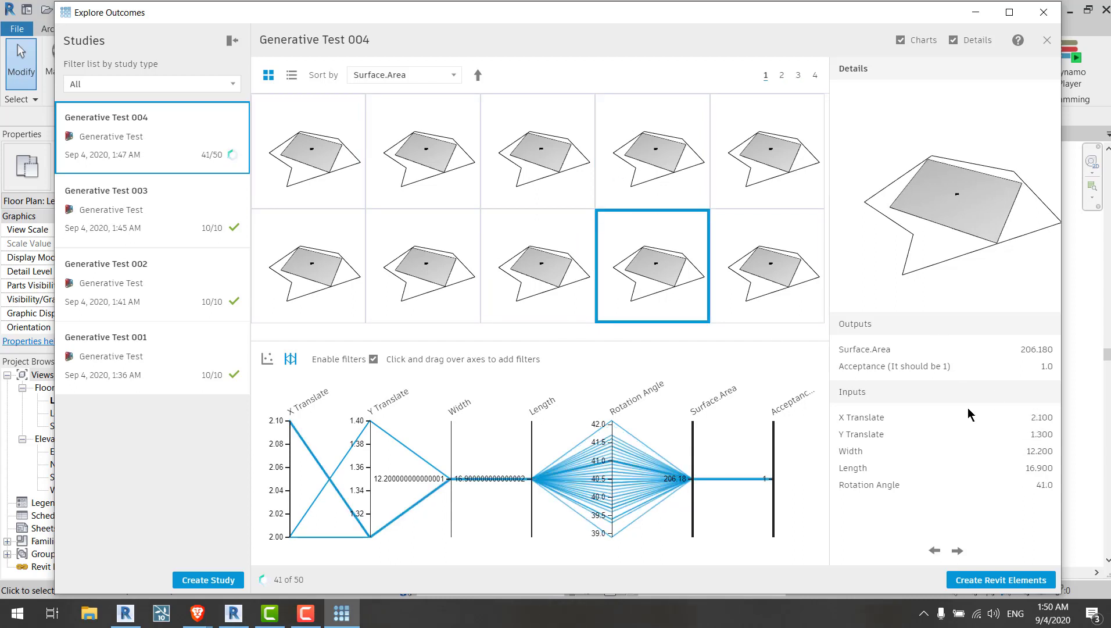
{"action": "left_click", "coordinate": [647, 163]}
{"action": "left_click", "coordinate": [530, 169]}
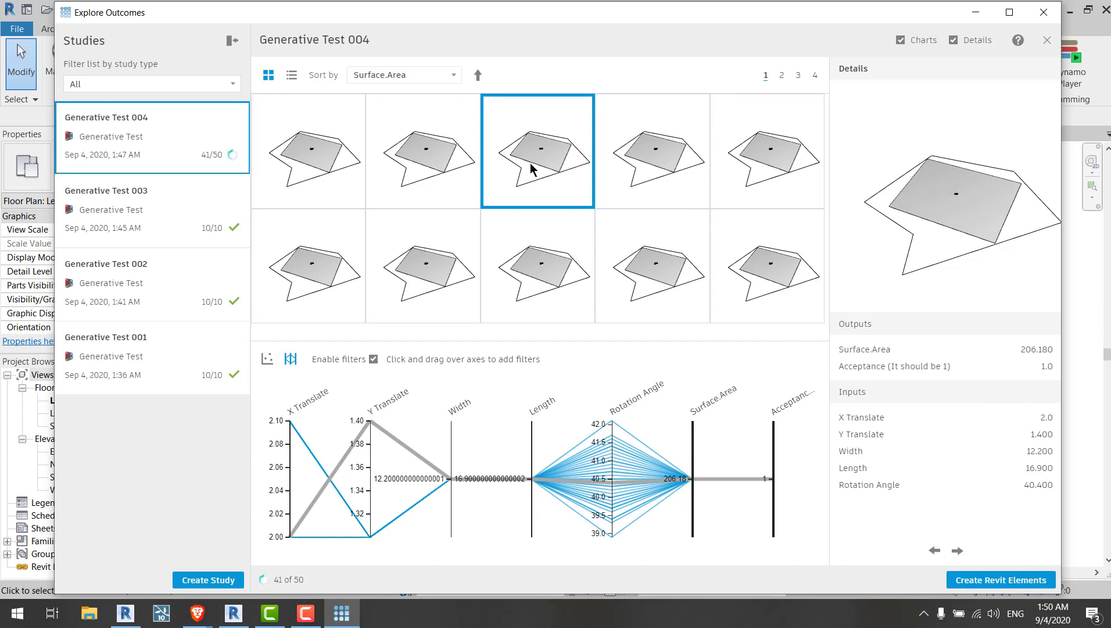
{"action": "left_click", "coordinate": [412, 169]}
{"action": "left_click", "coordinate": [311, 149]}
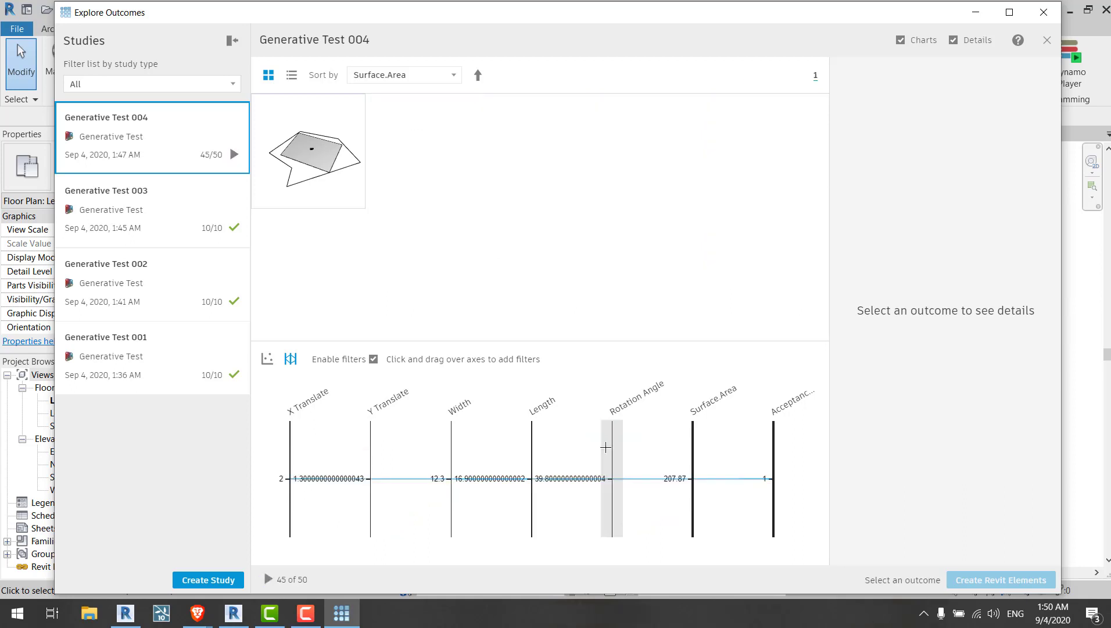
Step: Add filter ranges on the Rotation Angle and Surface.Area axes of the chart
{"action": "left_click_drag", "start_coordinate": [612, 447], "coordinate": [613, 506]}
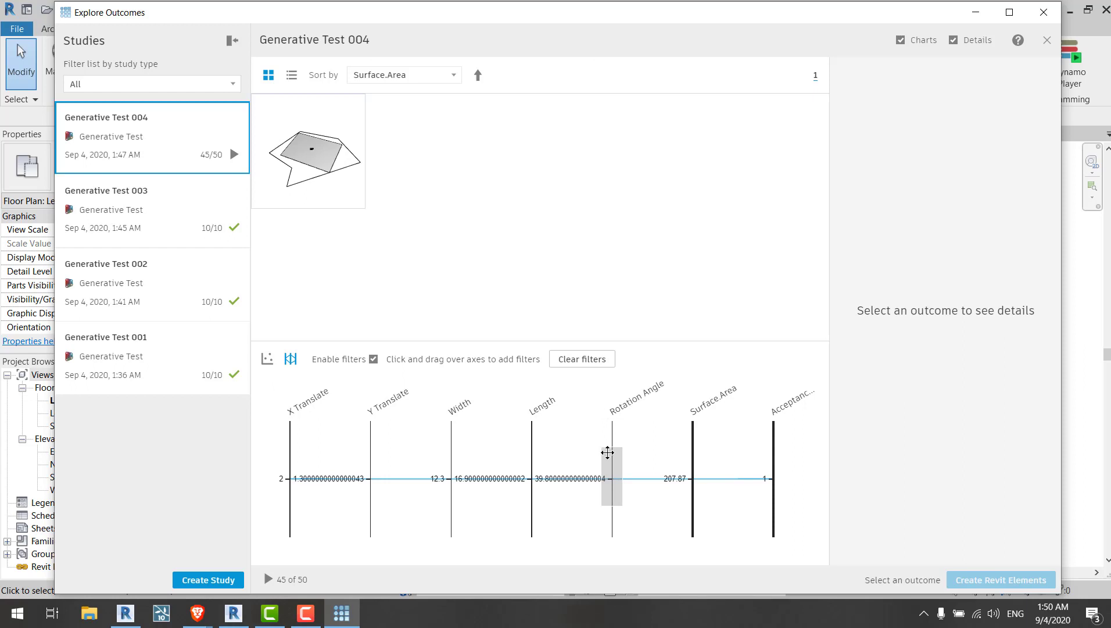
{"action": "mouse_move", "coordinate": [610, 461]}
{"action": "left_mouse_down"}
{"action": "mouse_move", "coordinate": [611, 446]}
{"action": "mouse_move", "coordinate": [609, 459]}
{"action": "left_mouse_up"}
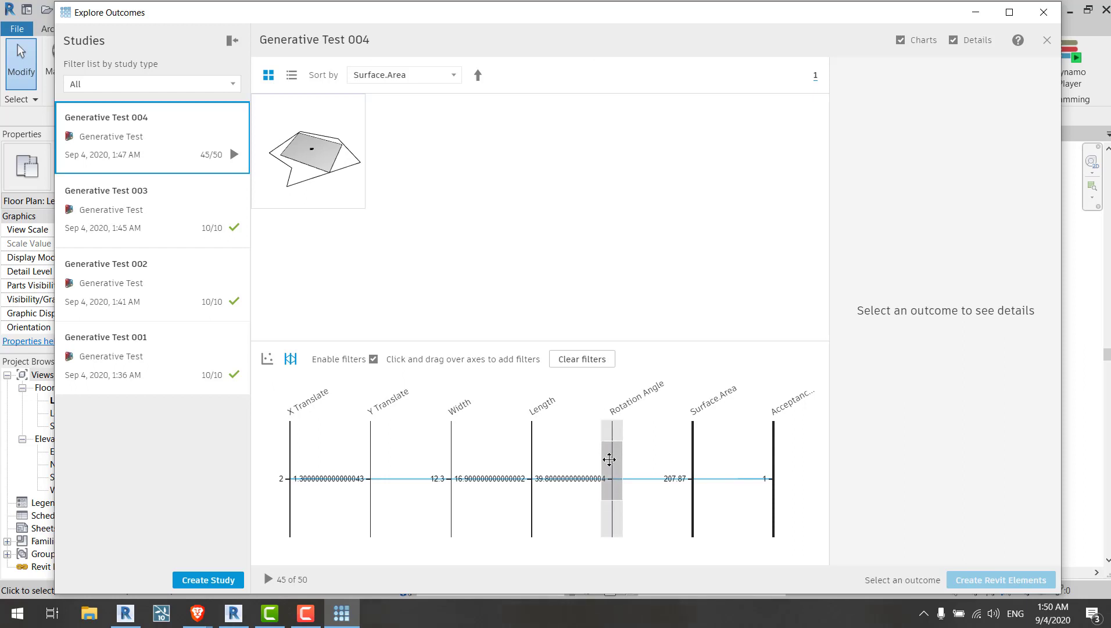
{"action": "left_click_drag", "start_coordinate": [693, 463], "coordinate": [697, 509]}
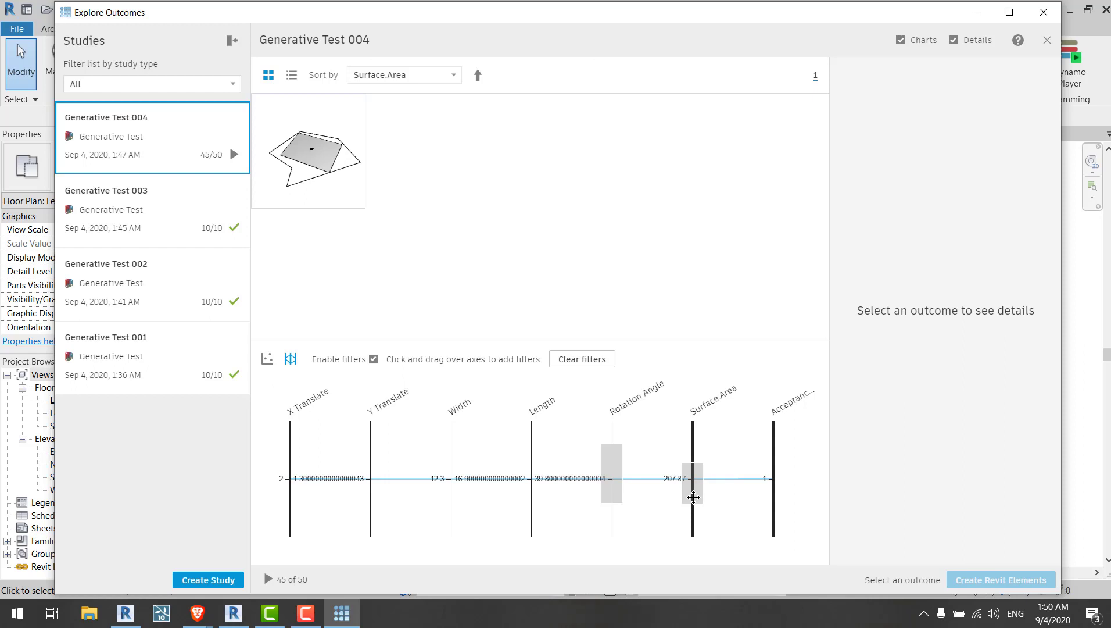
Step: Close the outcomes explorer and start a new study from the Generative Test study type
{"action": "left_click", "coordinate": [1029, 13]}
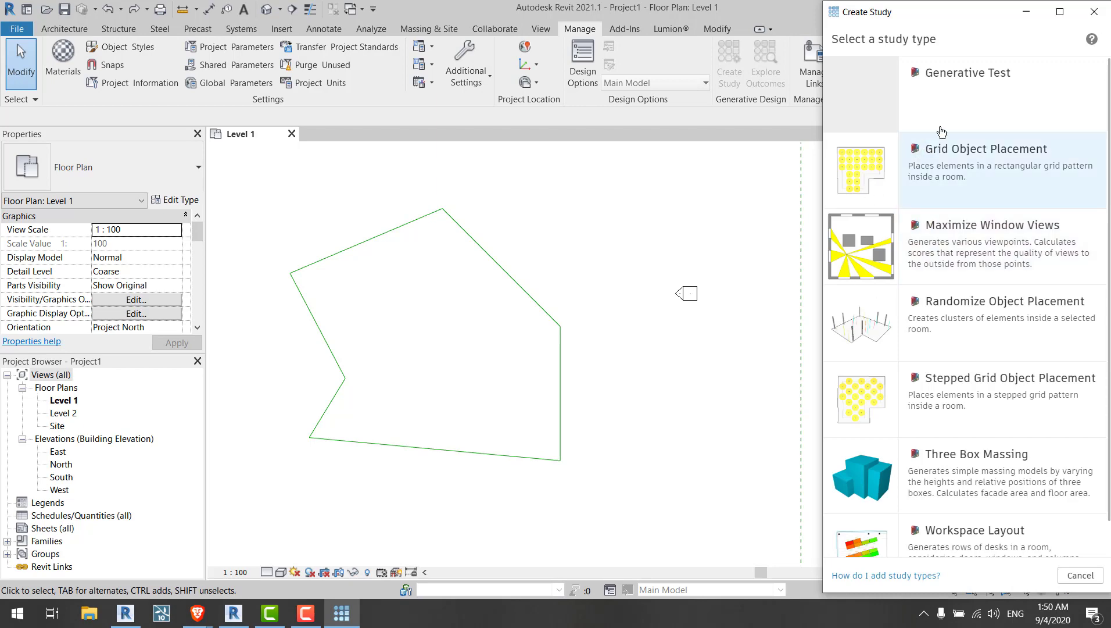
{"action": "left_click", "coordinate": [943, 111]}
{"action": "scroll", "coordinate": [930, 453], "scroll_direction": "down", "scroll_amount": 2}
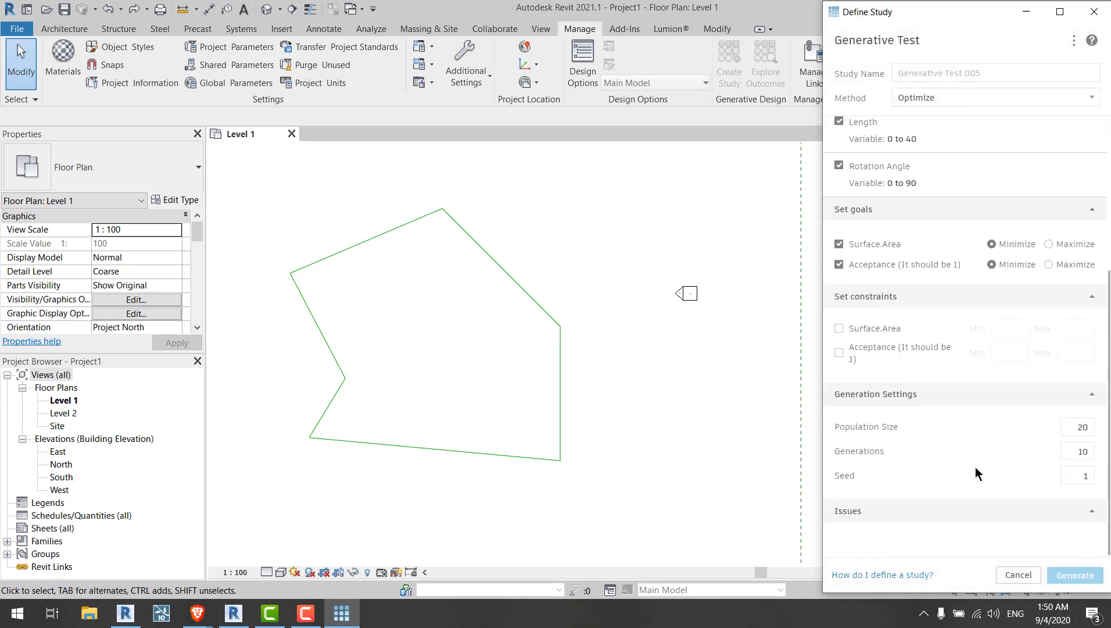
{"action": "left_click", "coordinate": [1060, 481]}
{"action": "type", "text": "2"}
{"action": "left_click_drag", "start_coordinate": [1090, 478], "coordinate": [1079, 478]}
{"action": "type", "text": "1"}
{"action": "left_click", "coordinate": [983, 483]}
{"action": "left_click", "coordinate": [550, 293]}
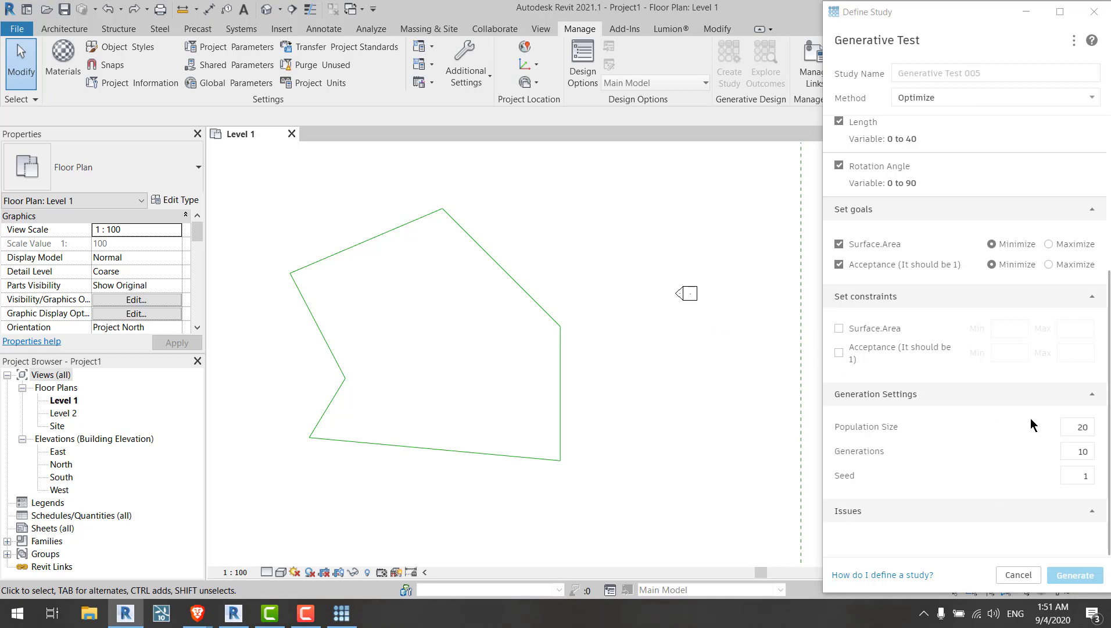
{"action": "double_click", "coordinate": [1081, 427]}
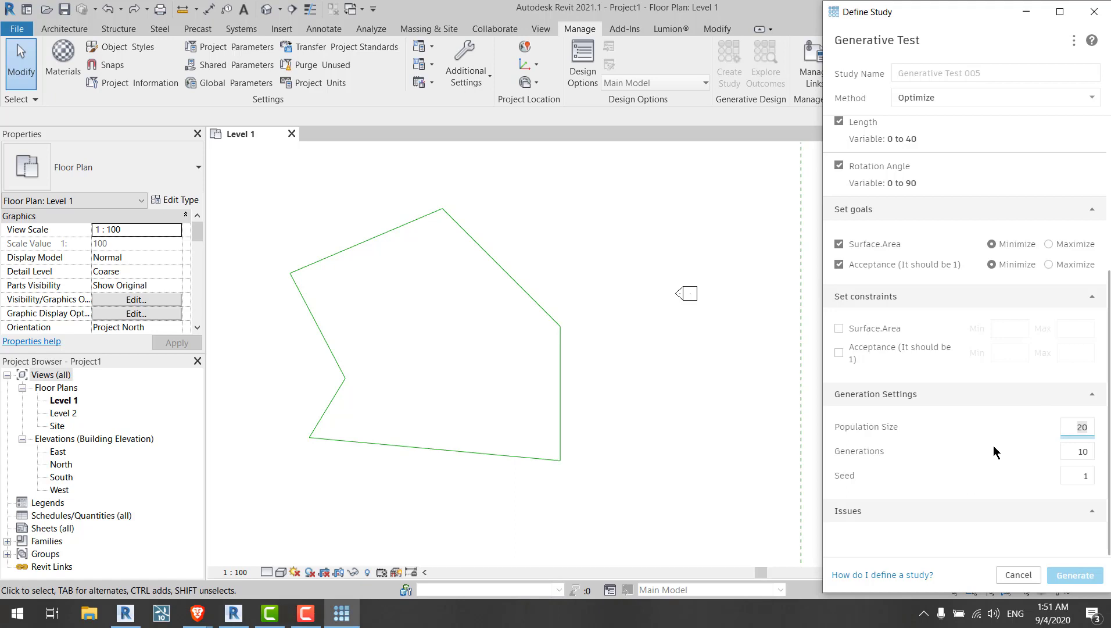
{"action": "double_click", "coordinate": [1063, 451]}
{"action": "left_click", "coordinate": [968, 475]}
{"action": "left_click_drag", "start_coordinate": [574, 210], "coordinate": [533, 245]}
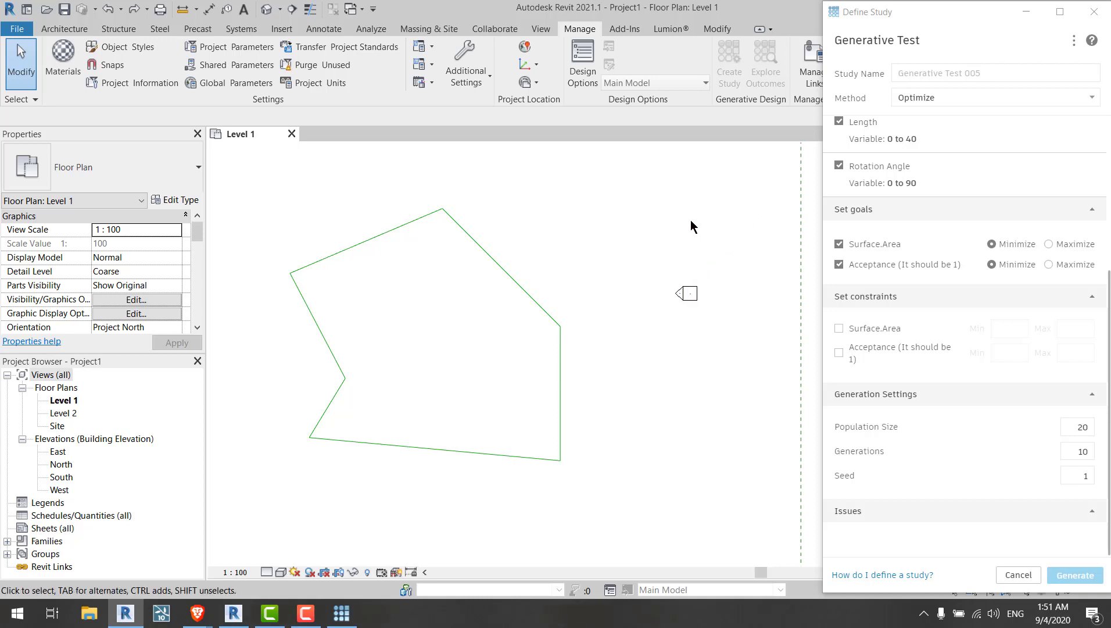
{"action": "left_click", "coordinate": [13, 29]}
{"action": "left_click", "coordinate": [470, 213]}
{"action": "left_click", "coordinate": [12, 31]}
{"action": "left_click", "coordinate": [348, 200]}
{"action": "left_click_drag", "start_coordinate": [261, 207], "coordinate": [585, 470]}
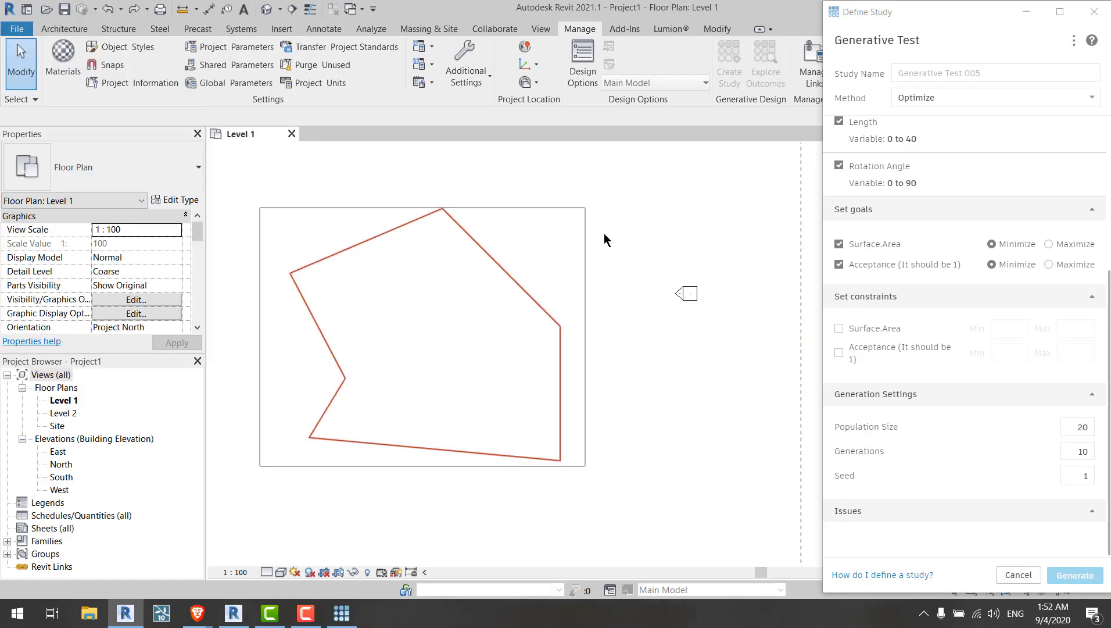
{"action": "left_click", "coordinate": [610, 192]}
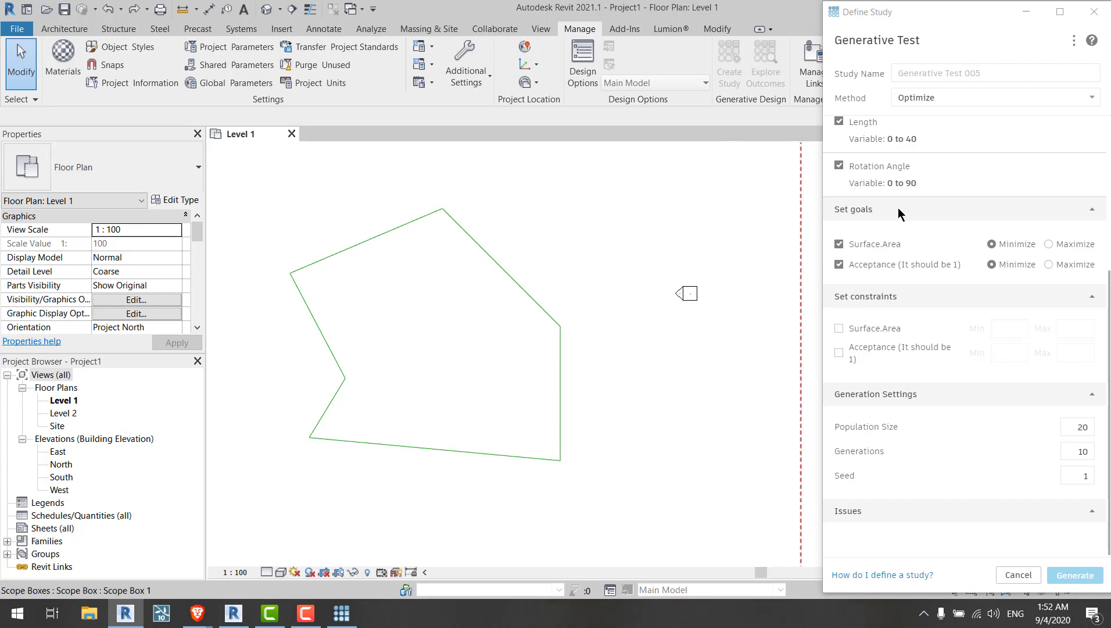
Step: Switch the study method to Randomize
{"action": "scroll", "coordinate": [898, 208], "scroll_direction": "up", "scroll_amount": 4}
{"action": "left_click", "coordinate": [908, 102]}
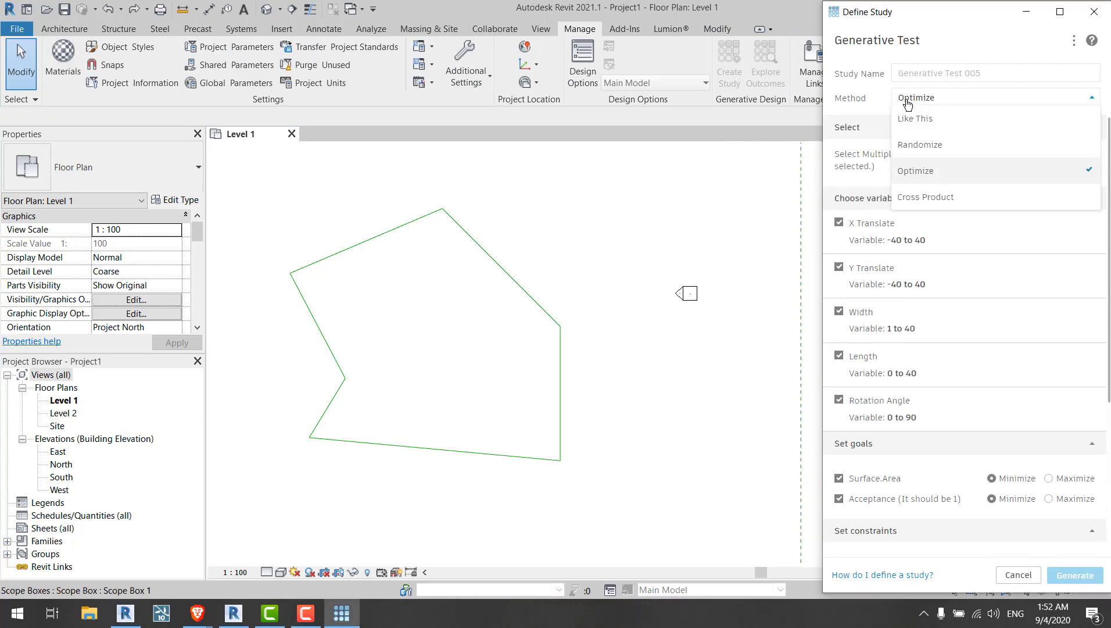
{"action": "left_click", "coordinate": [908, 103]}
{"action": "left_click", "coordinate": [908, 102]}
{"action": "left_click", "coordinate": [915, 150]}
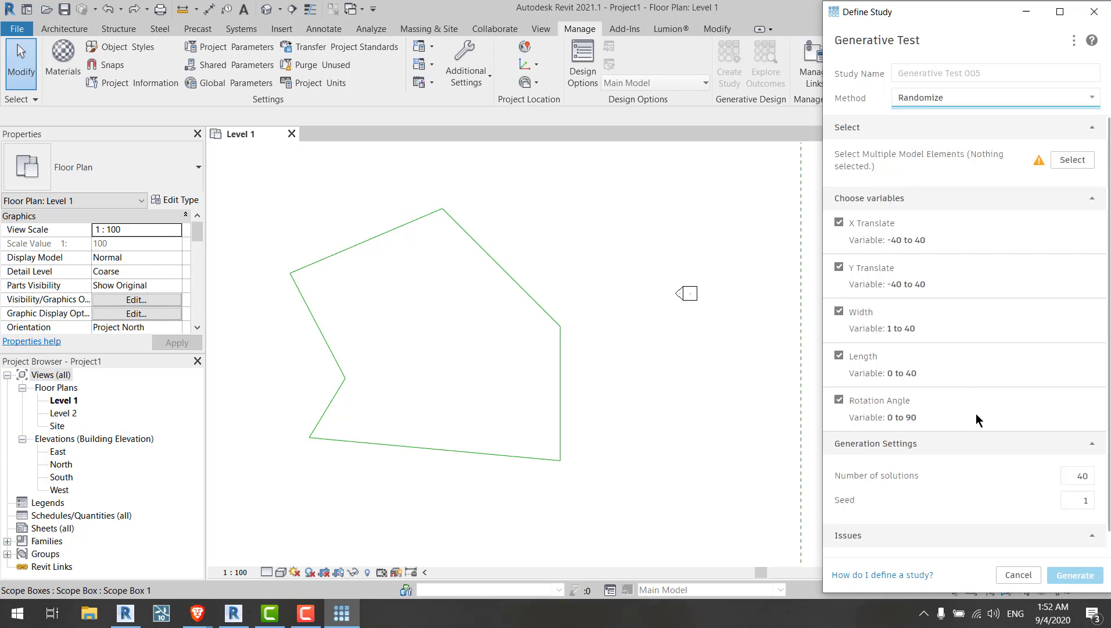
Step: Select the six boundary lines in the plan as the study's model elements
{"action": "left_click", "coordinate": [1073, 160]}
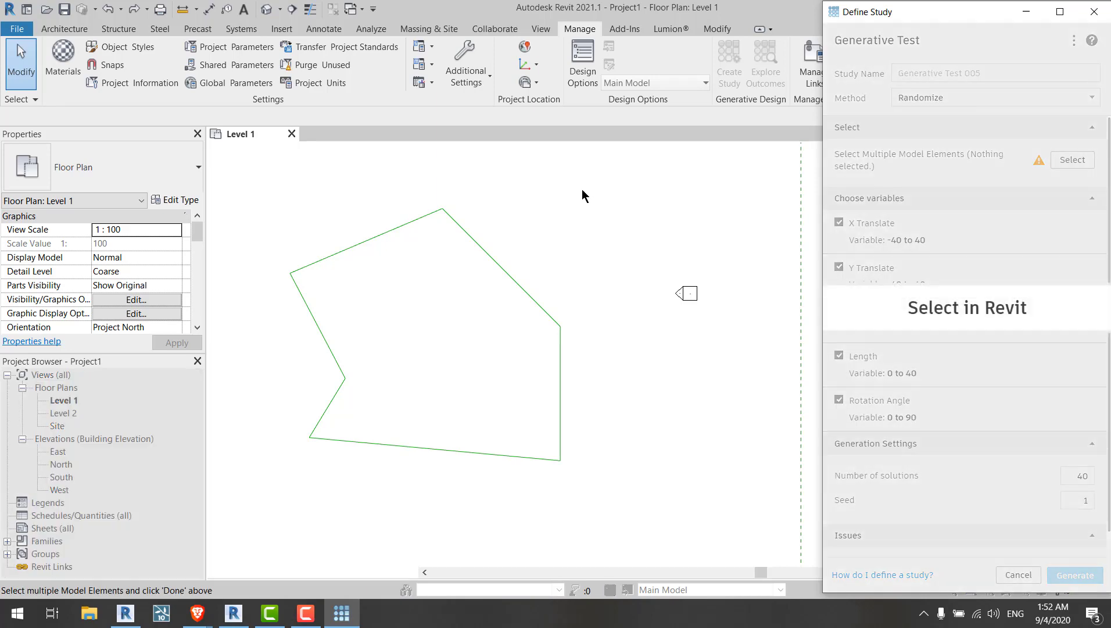
{"action": "left_click_drag", "start_coordinate": [582, 189], "coordinate": [351, 461]}
{"action": "left_click", "coordinate": [78, 121]}
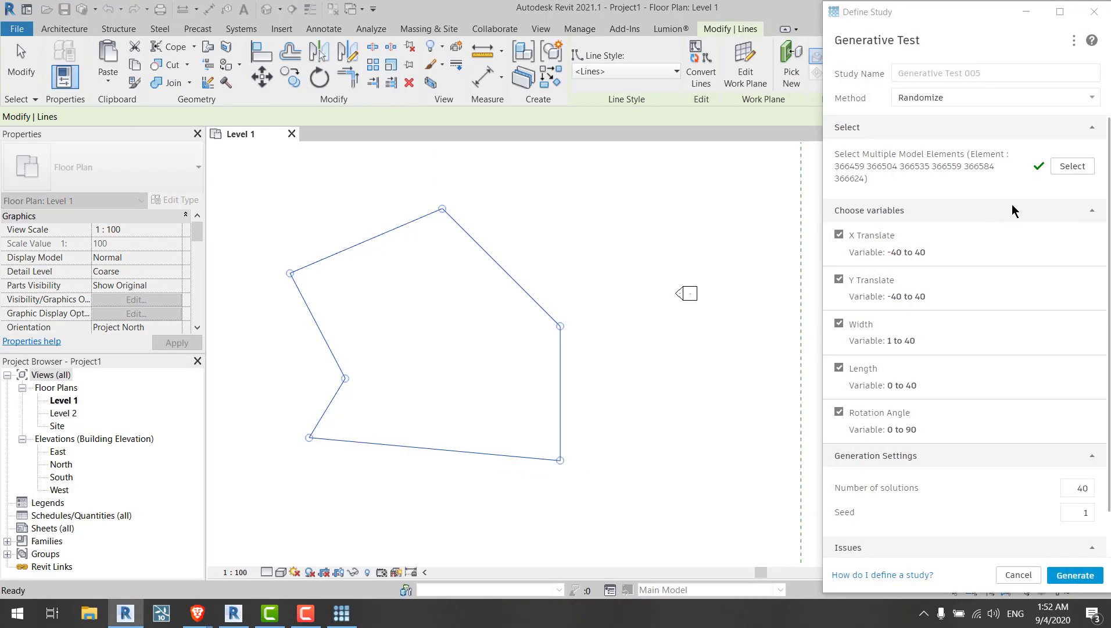
{"action": "scroll", "coordinate": [958, 160], "scroll_direction": "down", "scroll_amount": 1}
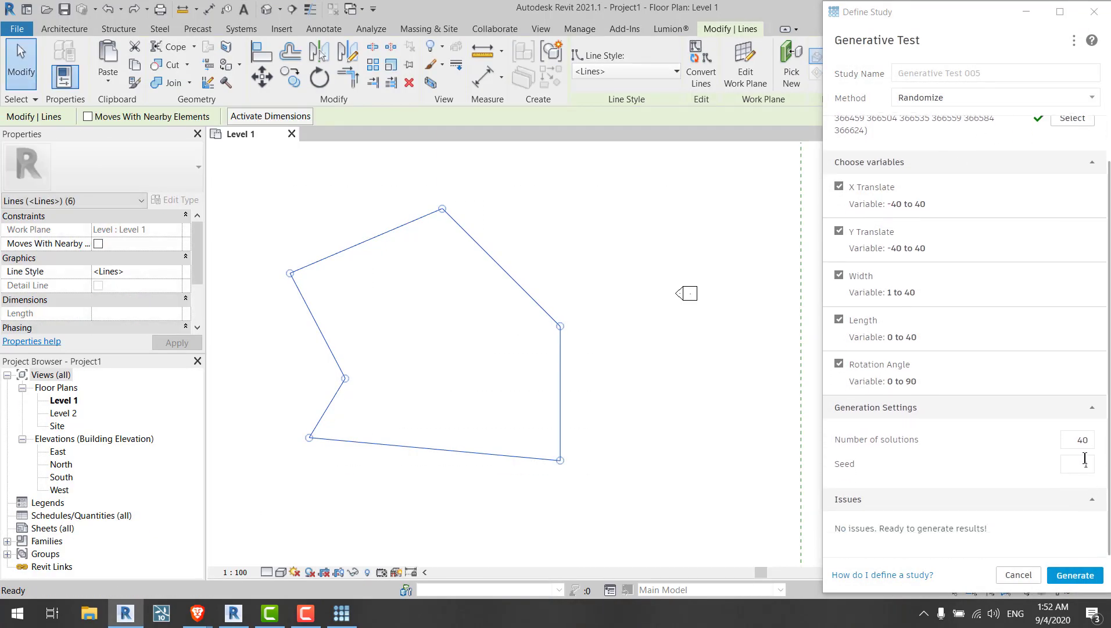
Step: Set the number of solutions to 60 and generate the Randomize study
{"action": "left_click", "coordinate": [1090, 440]}
{"action": "left_click", "coordinate": [1086, 463]}
{"action": "key", "text": "BackSpace"}
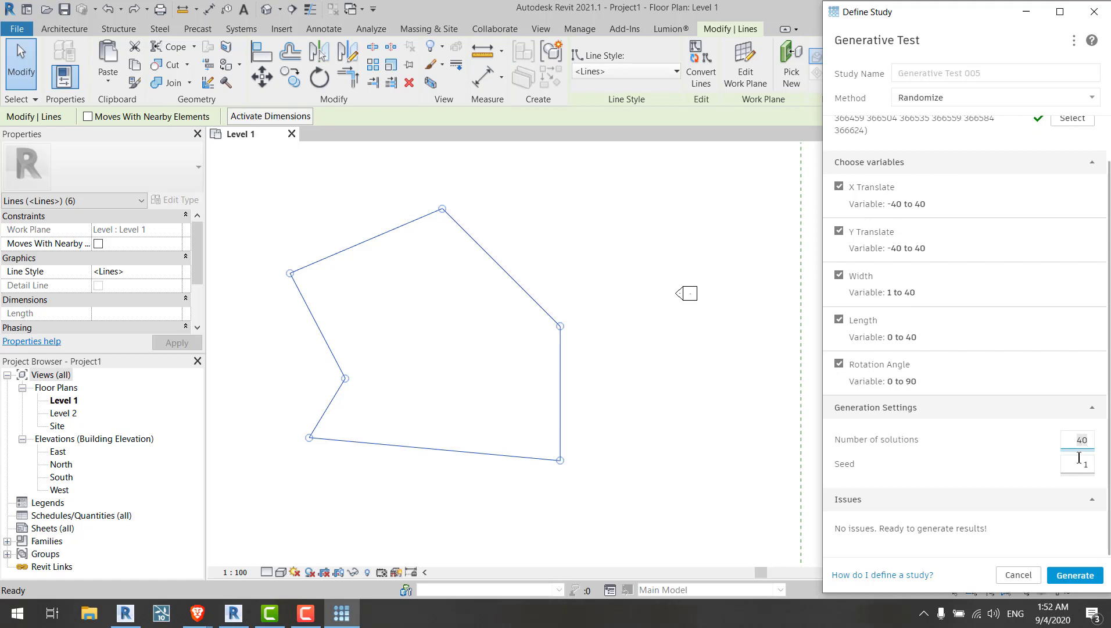
{"action": "type", "text": "60"}
{"action": "left_click", "coordinate": [1075, 575]}
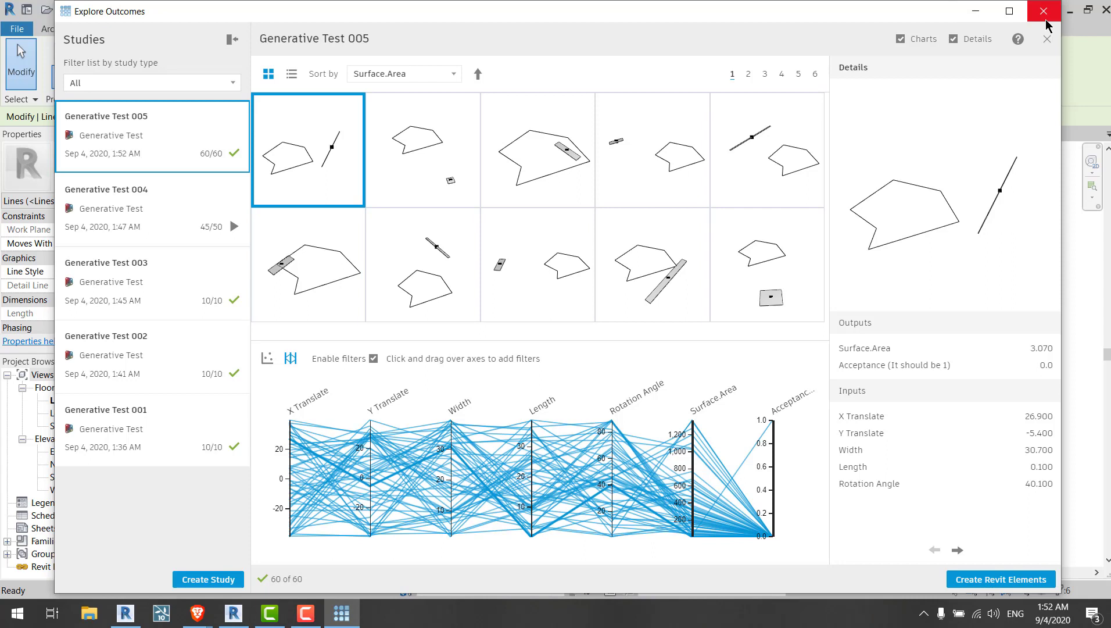
Step: Open Generative Test 004 in the outcomes explorer, inspect its outcome, and close the explorer
{"action": "left_click", "coordinate": [149, 219]}
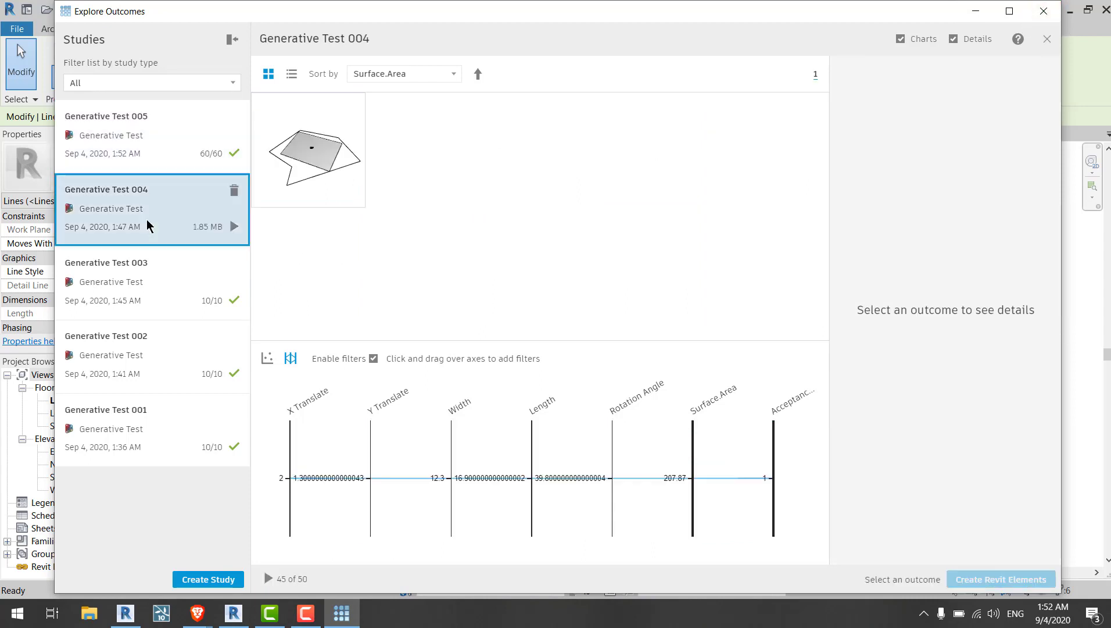
{"action": "left_click", "coordinate": [346, 167]}
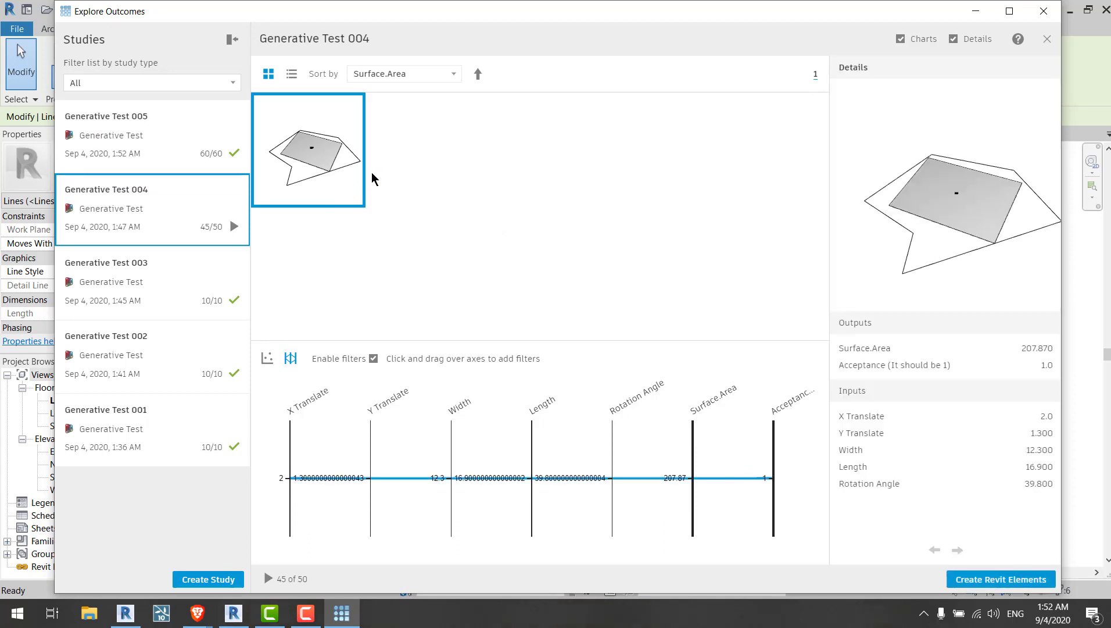
{"action": "left_click", "coordinate": [1045, 13]}
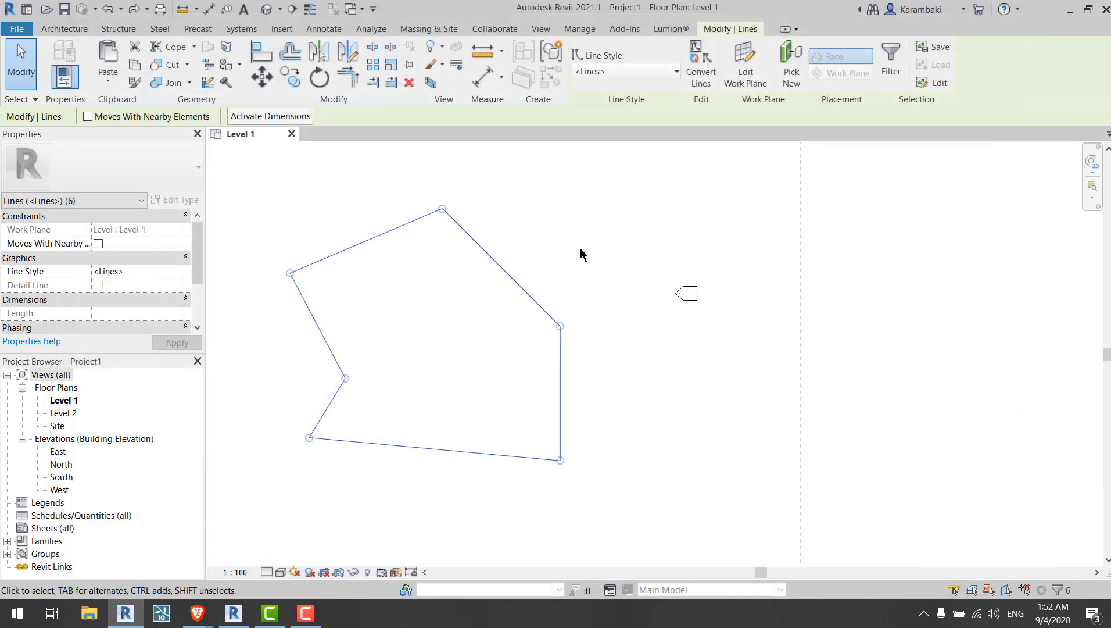
Step: Open the project 03-01_Distributing-lights.rvt from the Distributing-lights folder in Documents
{"action": "left_click", "coordinate": [580, 250]}
{"action": "left_click", "coordinate": [10, 34]}
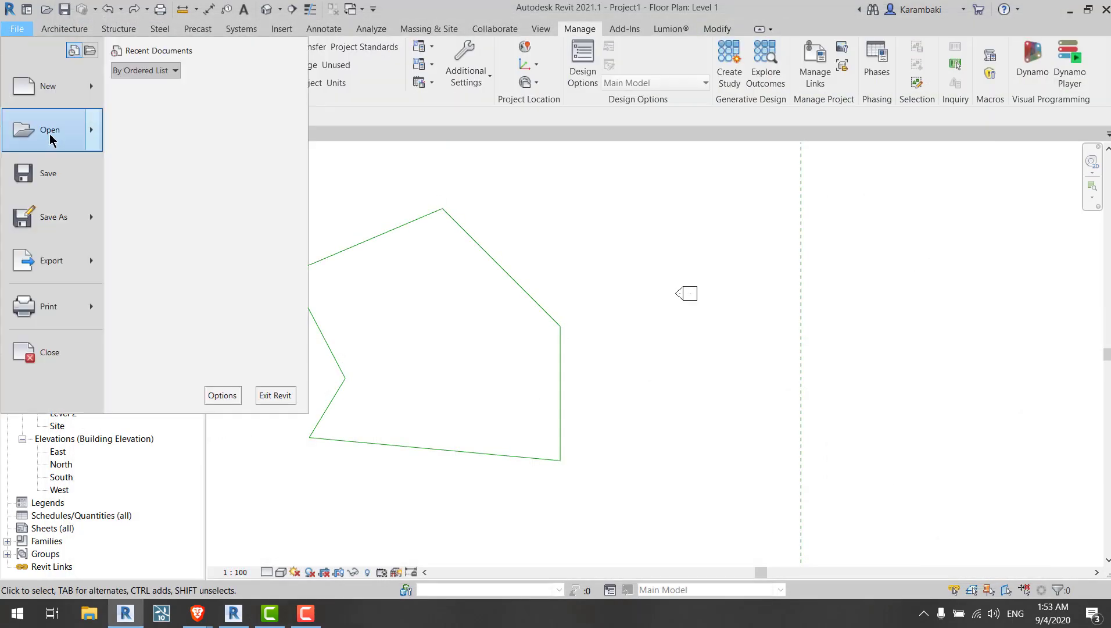
{"action": "left_click", "coordinate": [49, 135]}
{"action": "left_click", "coordinate": [465, 327]}
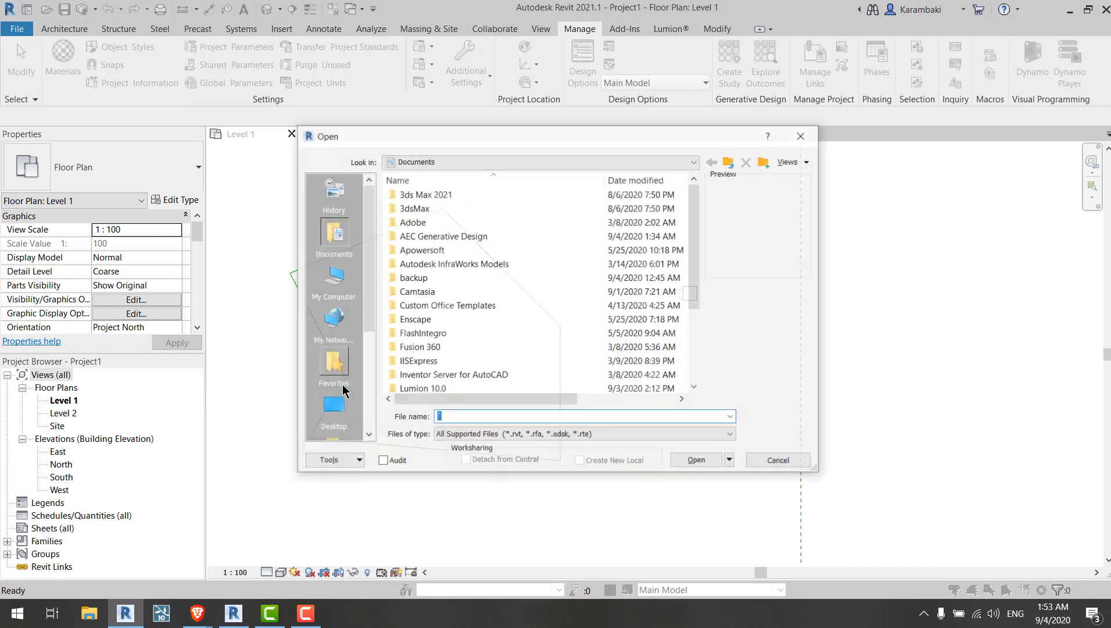
{"action": "double_click", "coordinate": [465, 280]}
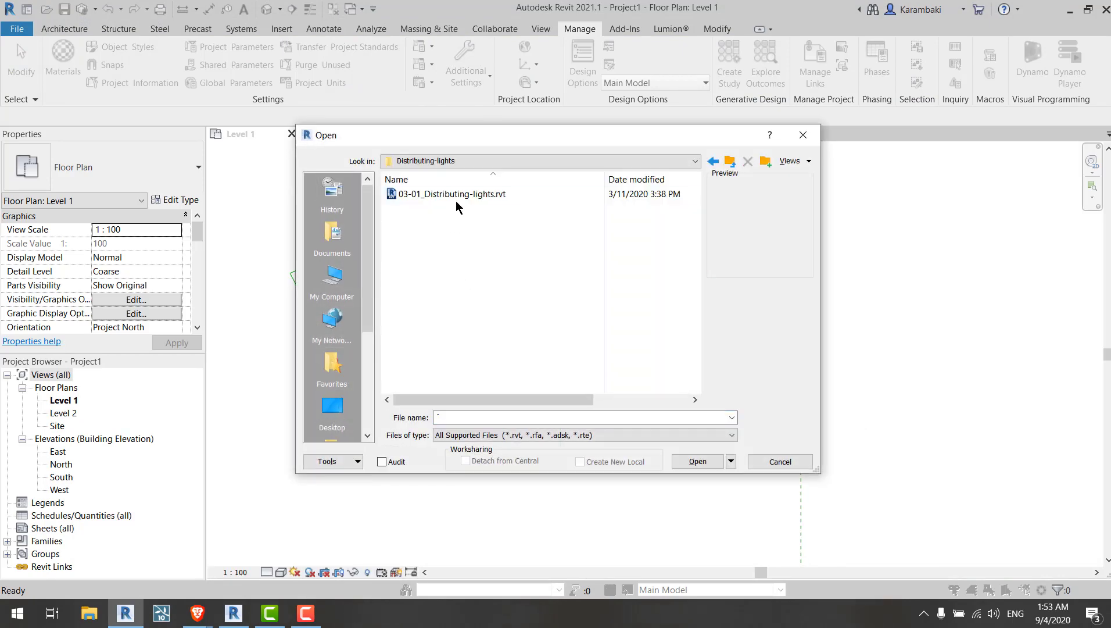
{"action": "double_click", "coordinate": [458, 196]}
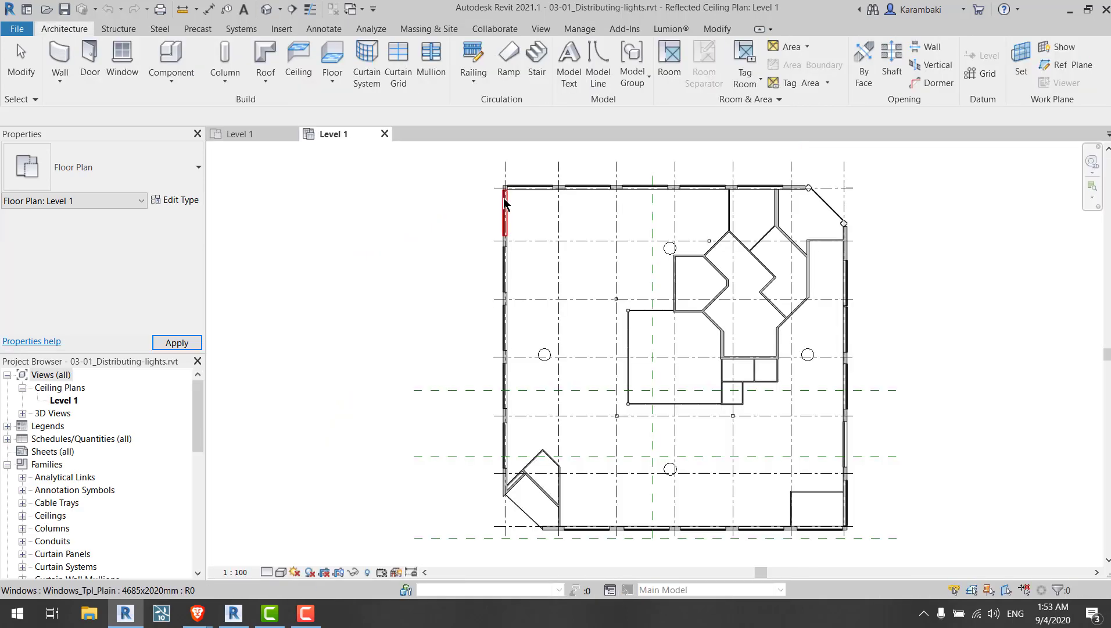
Step: Launch Dynamo and open the 03-01_Distributing-lights graph from the desktop's Distributing-lights folder
{"action": "middle_click_drag", "start_coordinate": [799, 273], "coordinate": [734, 301]}
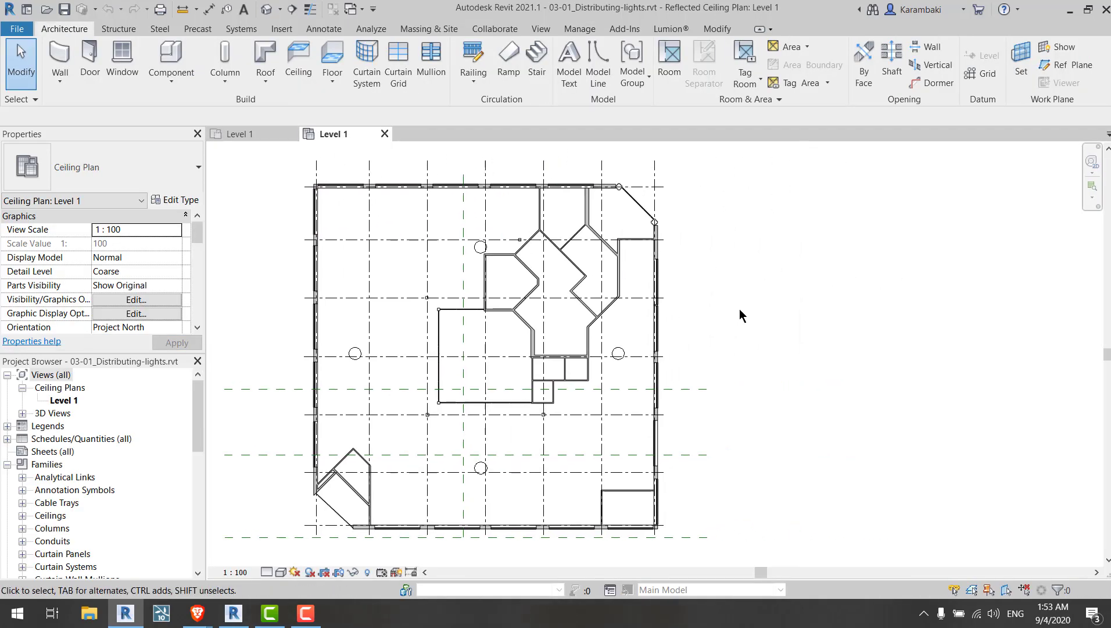
{"action": "left_click", "coordinate": [581, 29]}
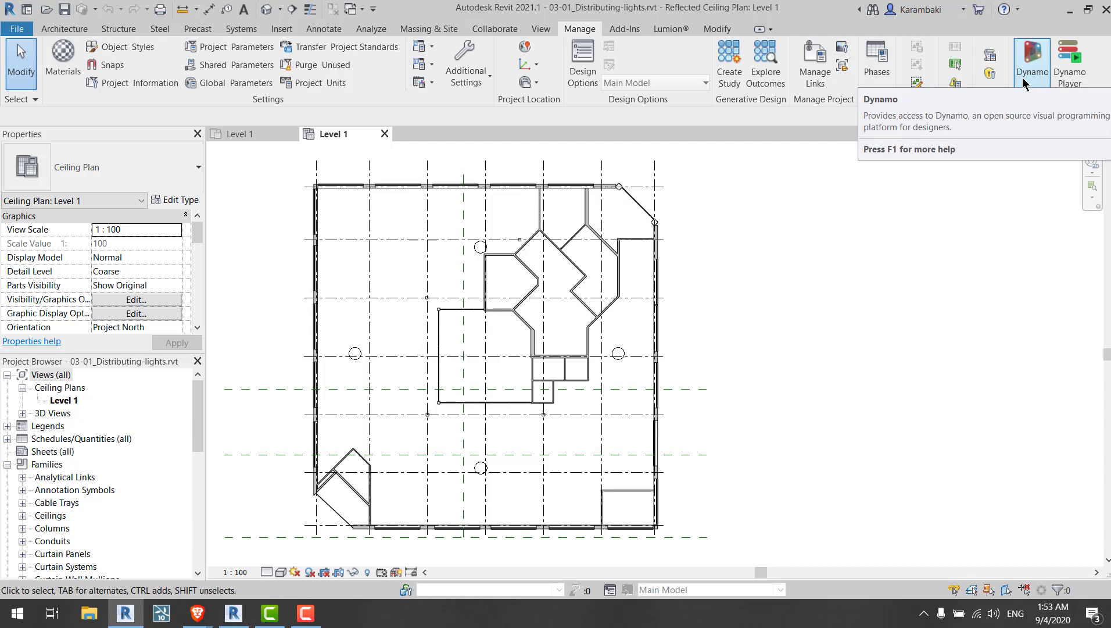
{"action": "left_click", "coordinate": [1032, 64]}
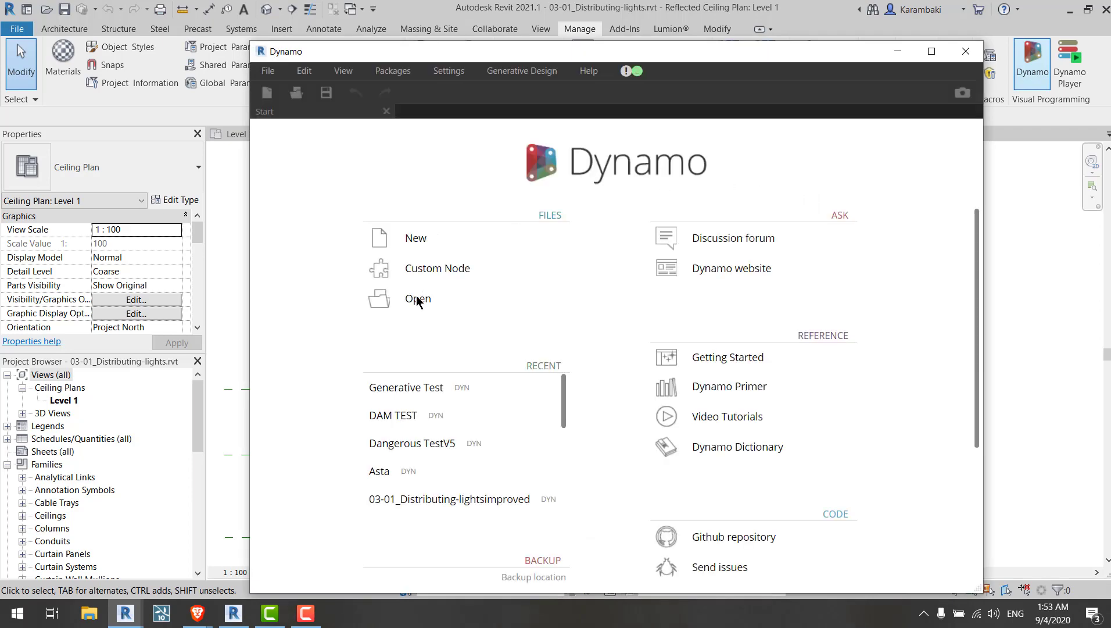
{"action": "left_click", "coordinate": [416, 299]}
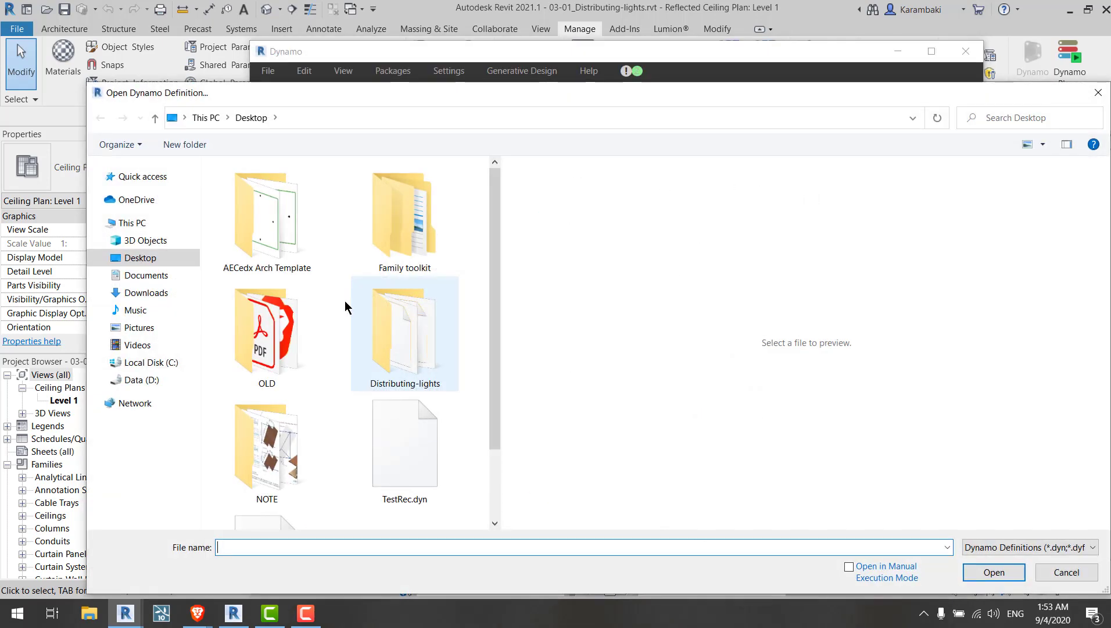
{"action": "double_click", "coordinate": [375, 347]}
{"action": "double_click", "coordinate": [329, 190]}
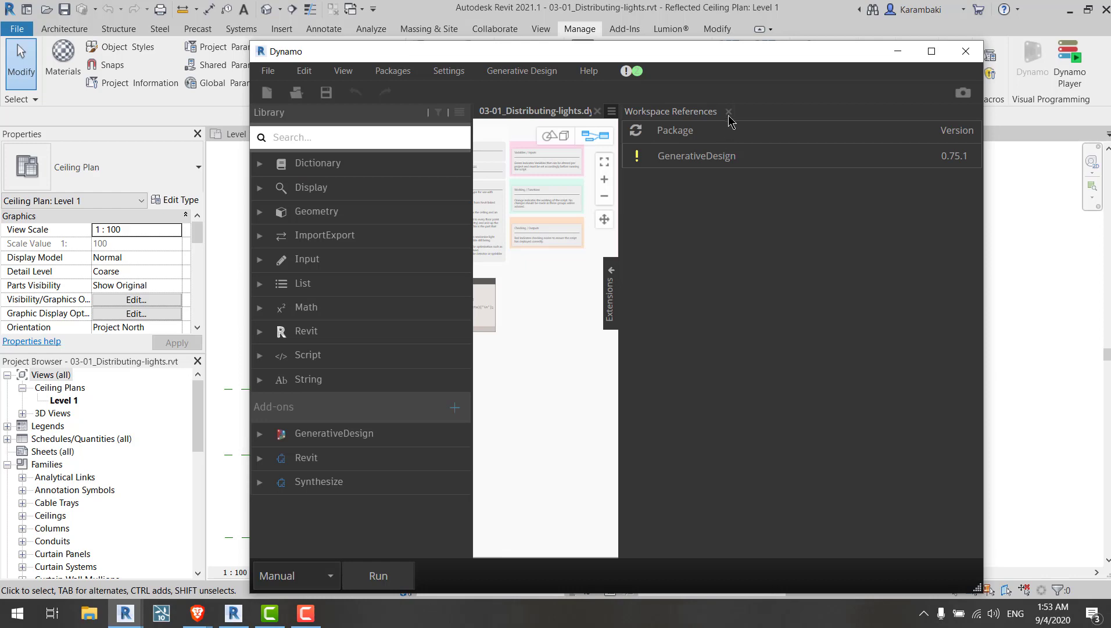
Step: Pick the room in the ceiling plan for the Select Room Element node
{"action": "scroll", "coordinate": [640, 290], "scroll_direction": "up", "scroll_amount": 6}
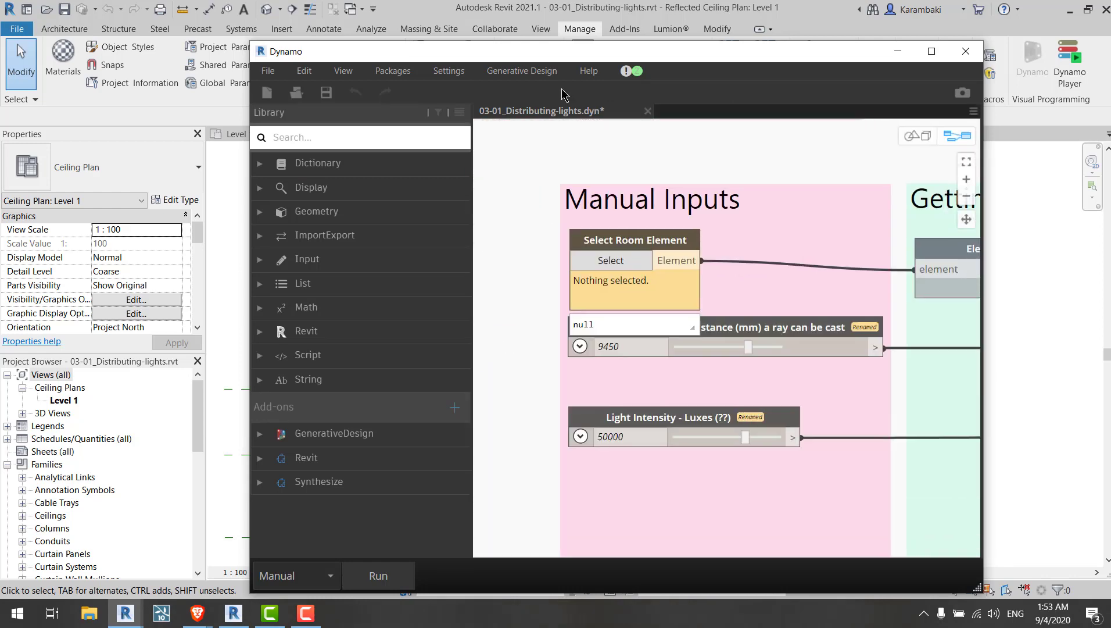
{"action": "middle_click_drag", "start_coordinate": [603, 165], "coordinate": [639, 243]}
{"action": "left_click_drag", "start_coordinate": [465, 52], "coordinate": [741, 42]}
{"action": "left_click", "coordinate": [867, 221]}
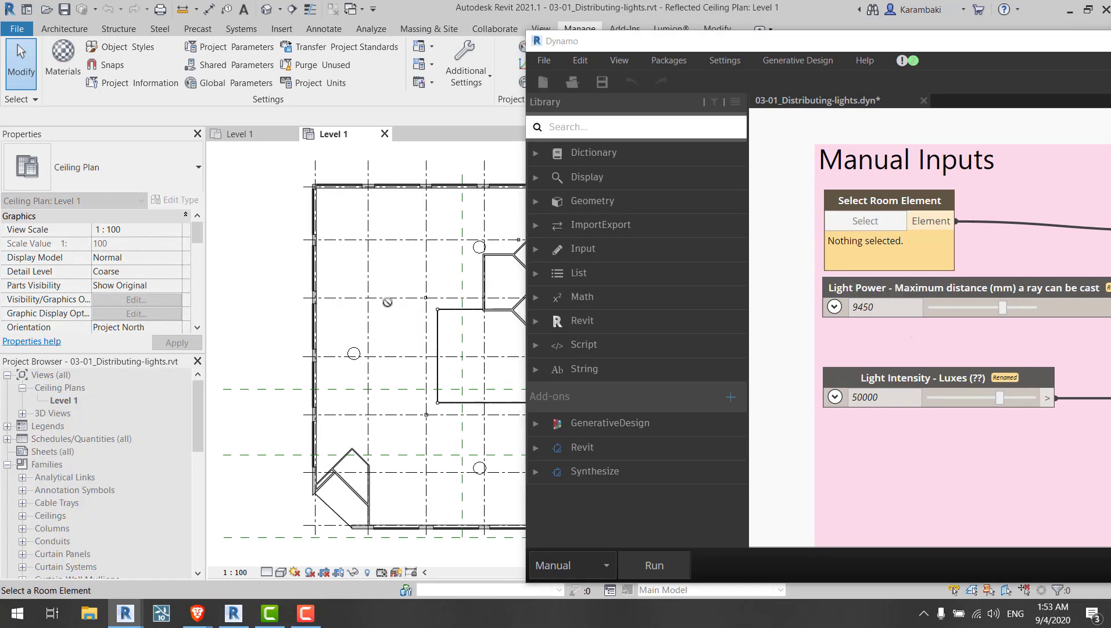
{"action": "left_click", "coordinate": [393, 344]}
Step: Export the Distributing-lights graph for Generative Design
{"action": "left_click_drag", "start_coordinate": [663, 45], "coordinate": [322, 25]}
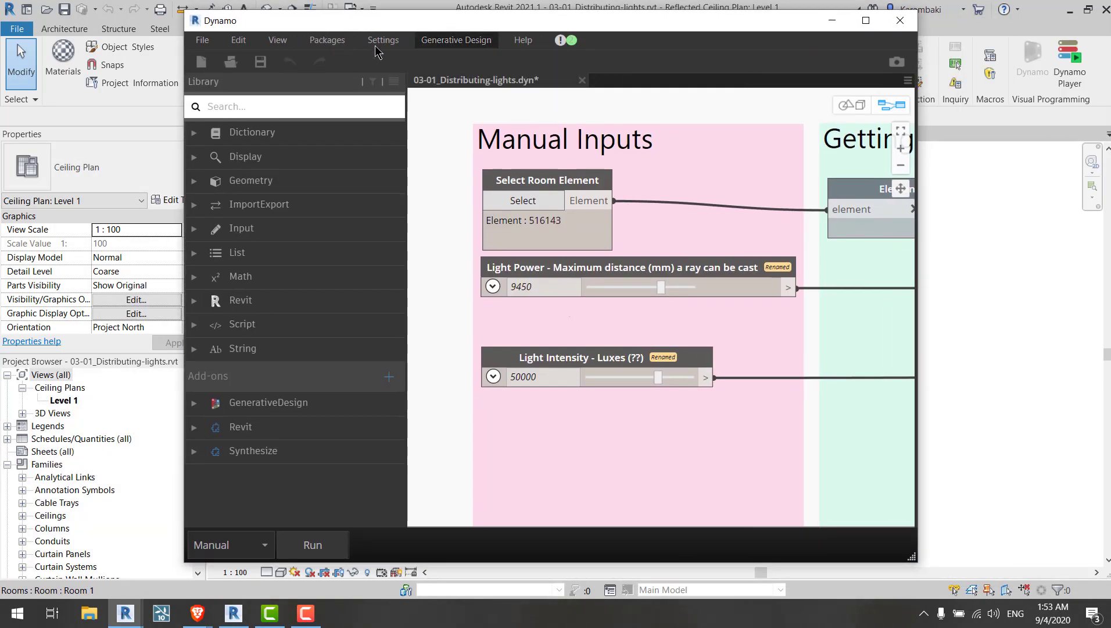
{"action": "left_click", "coordinate": [468, 42]}
{"action": "left_click", "coordinate": [470, 42]}
{"action": "left_click", "coordinate": [469, 42]}
{"action": "left_click", "coordinate": [482, 56]}
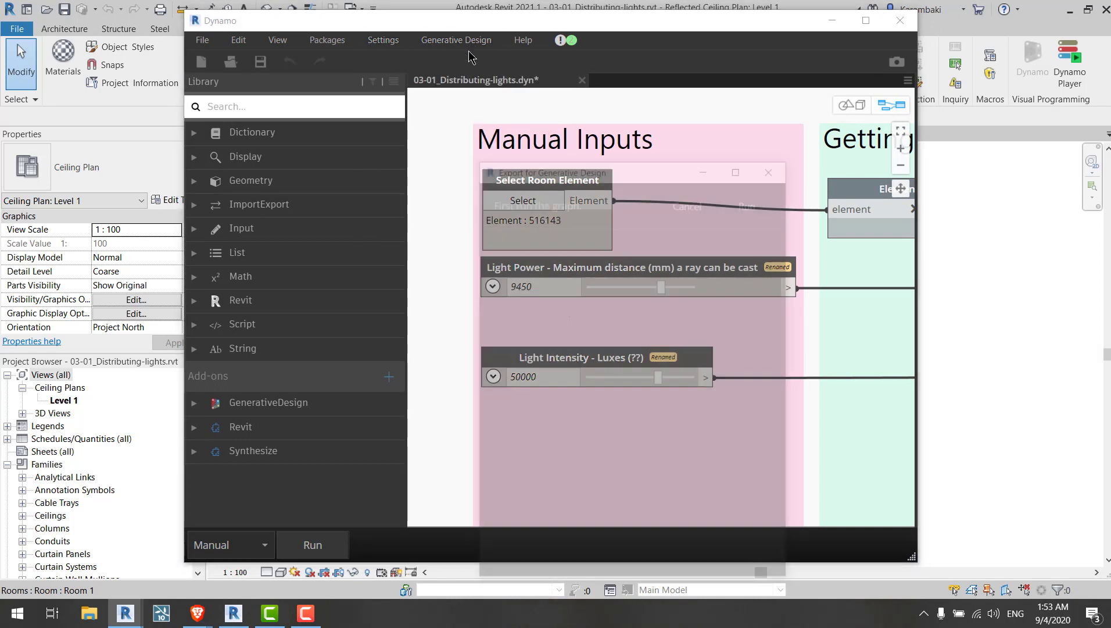
{"action": "left_click", "coordinate": [751, 201]}
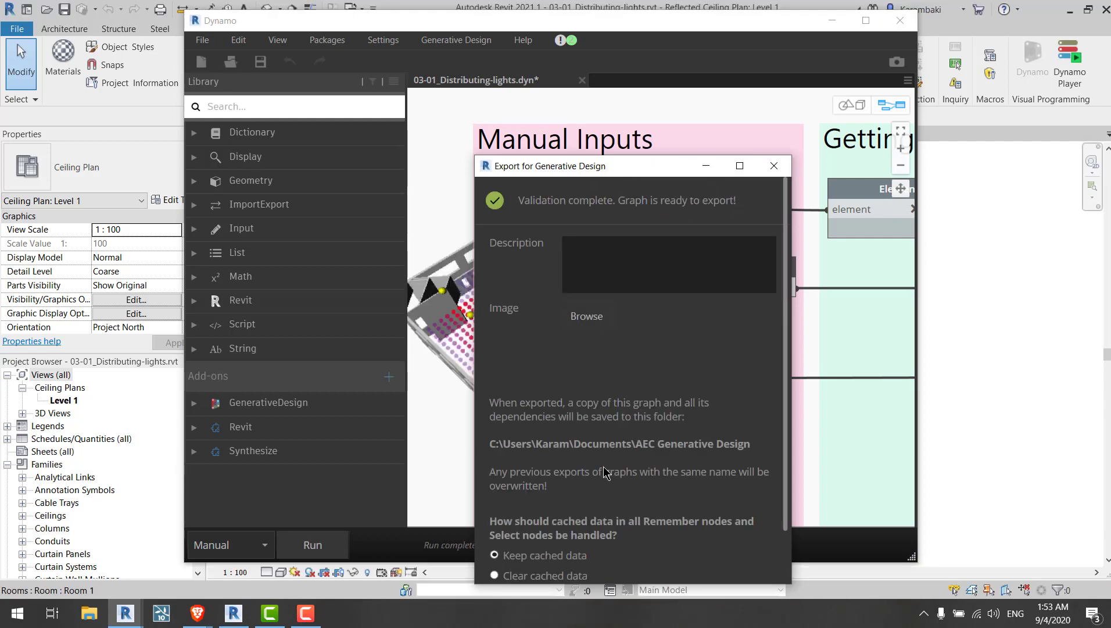
{"action": "scroll", "coordinate": [606, 468], "scroll_direction": "down", "scroll_amount": 1}
{"action": "left_click", "coordinate": [535, 518]}
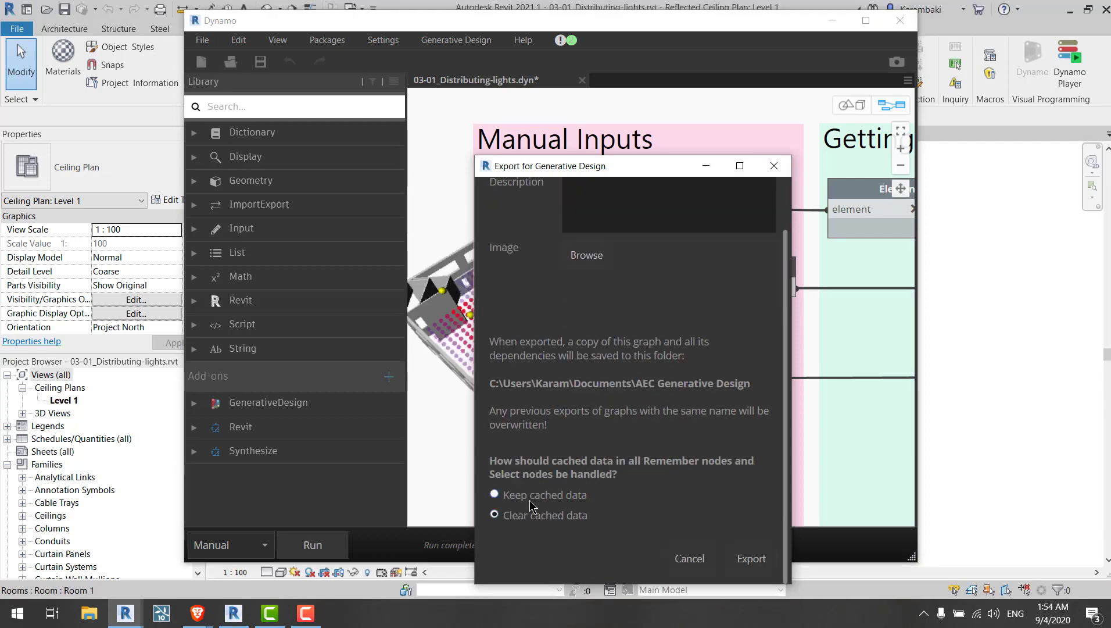
{"action": "left_click_drag", "start_coordinate": [572, 171], "coordinate": [550, 119]}
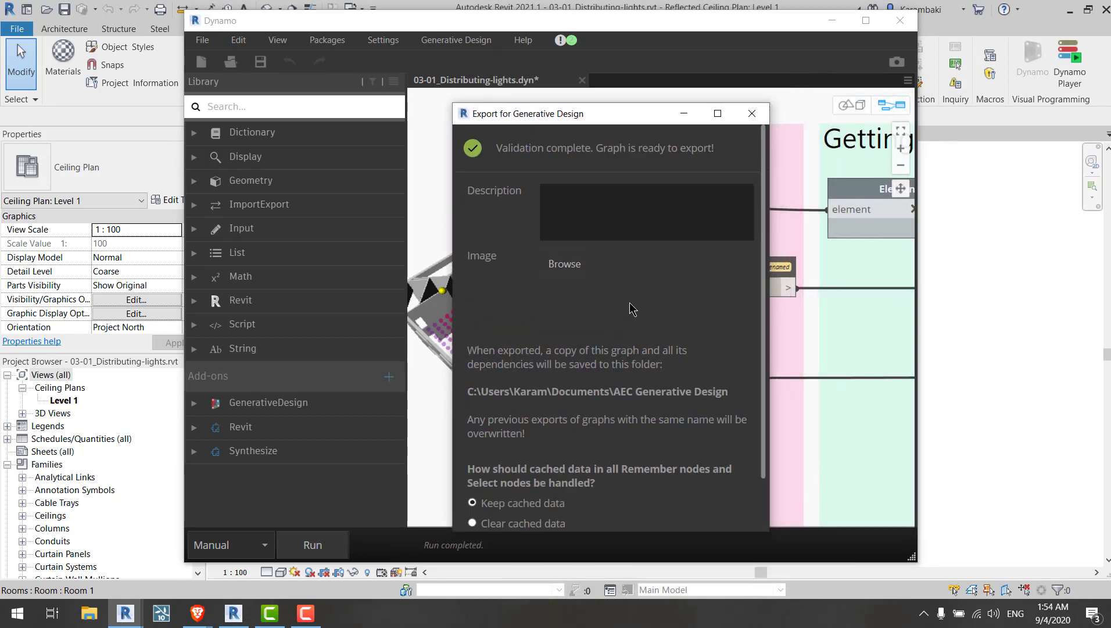
{"action": "left_click", "coordinate": [731, 506]}
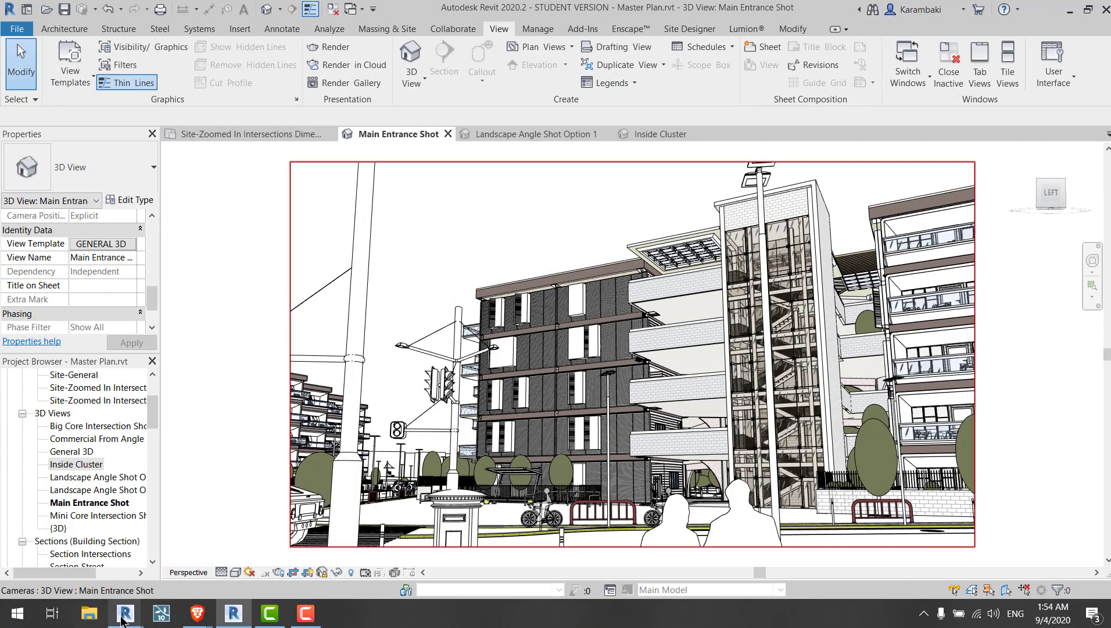
Step: Return to the Distributing-lights project and create a study from the 03-01_Distributing-lights study type
{"action": "mouse_move", "coordinate": [123, 616]}
{"action": "left_click", "coordinate": [116, 572]}
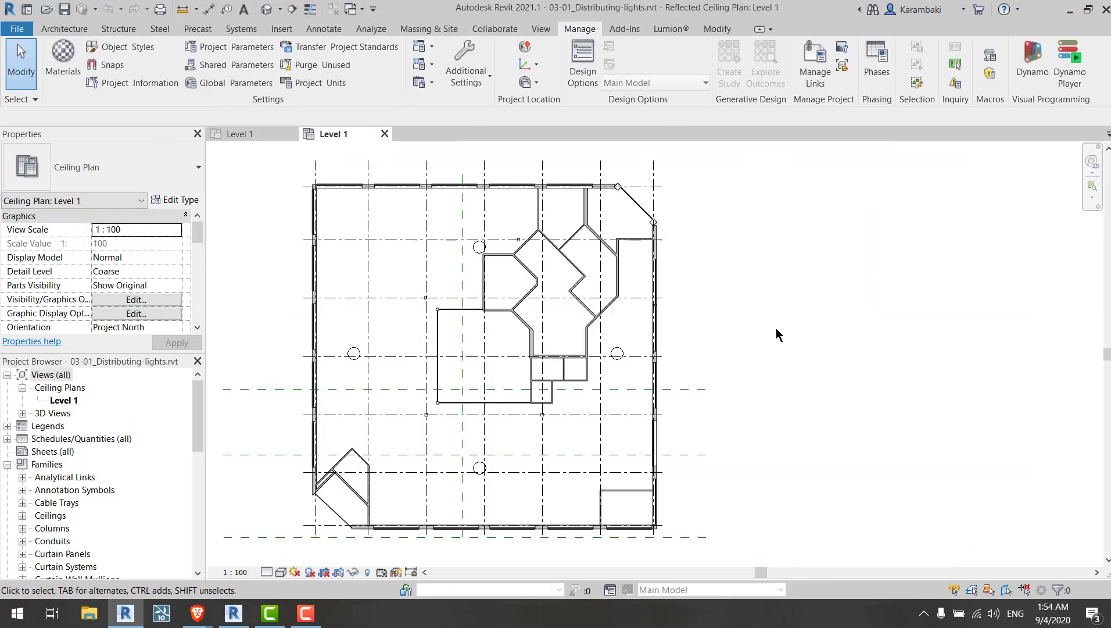
{"action": "middle_click_drag", "start_coordinate": [758, 283], "coordinate": [752, 283]}
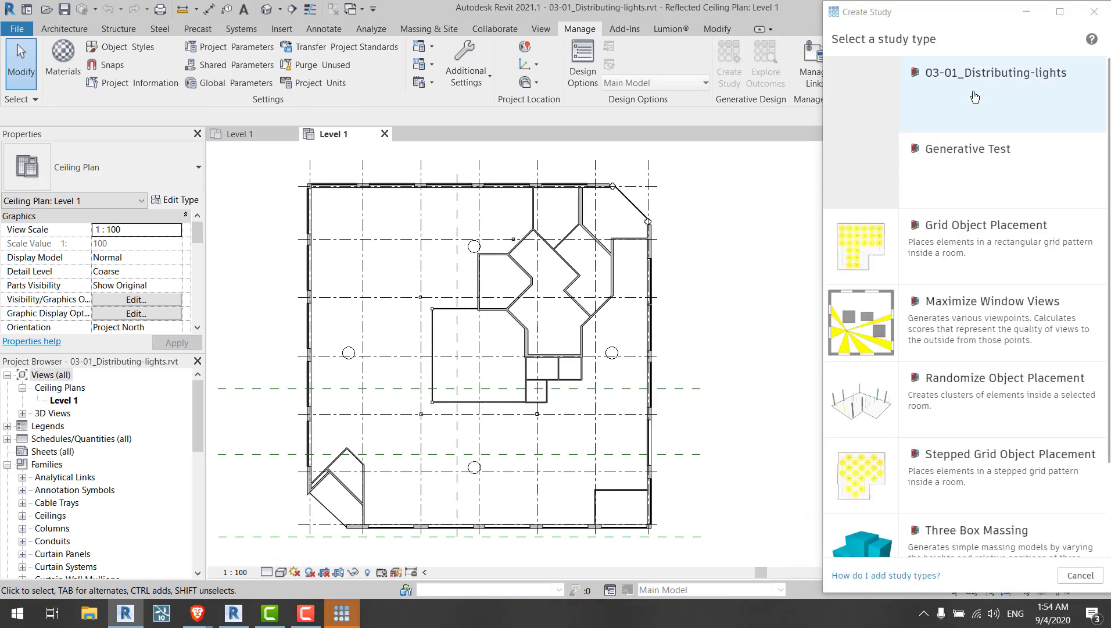
{"action": "left_click", "coordinate": [974, 97]}
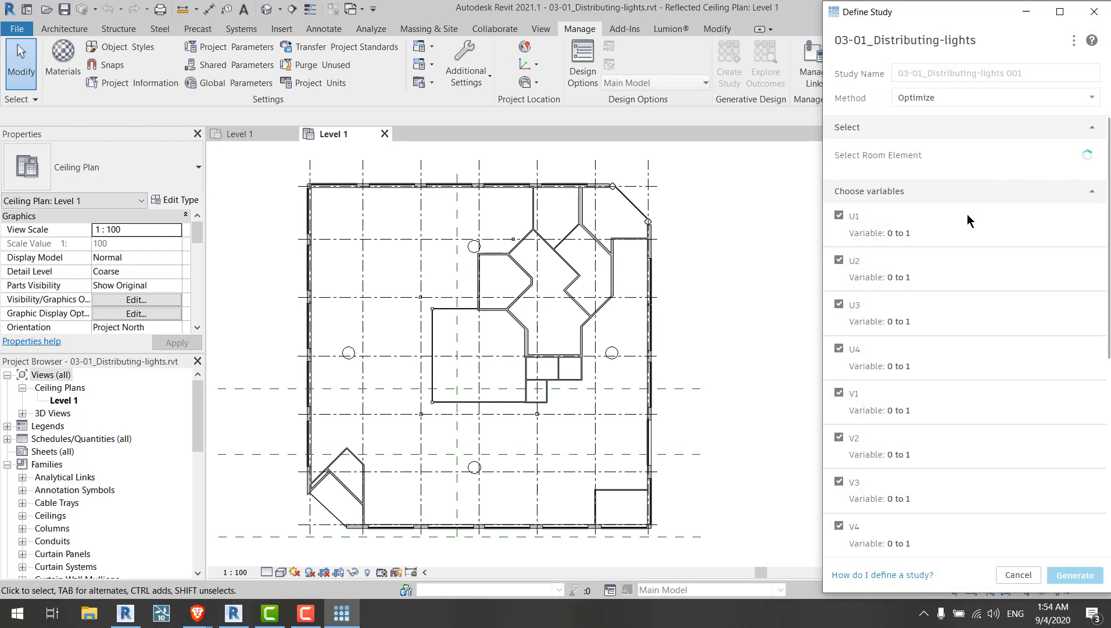
{"action": "scroll", "coordinate": [918, 221], "scroll_direction": "down", "scroll_amount": 4}
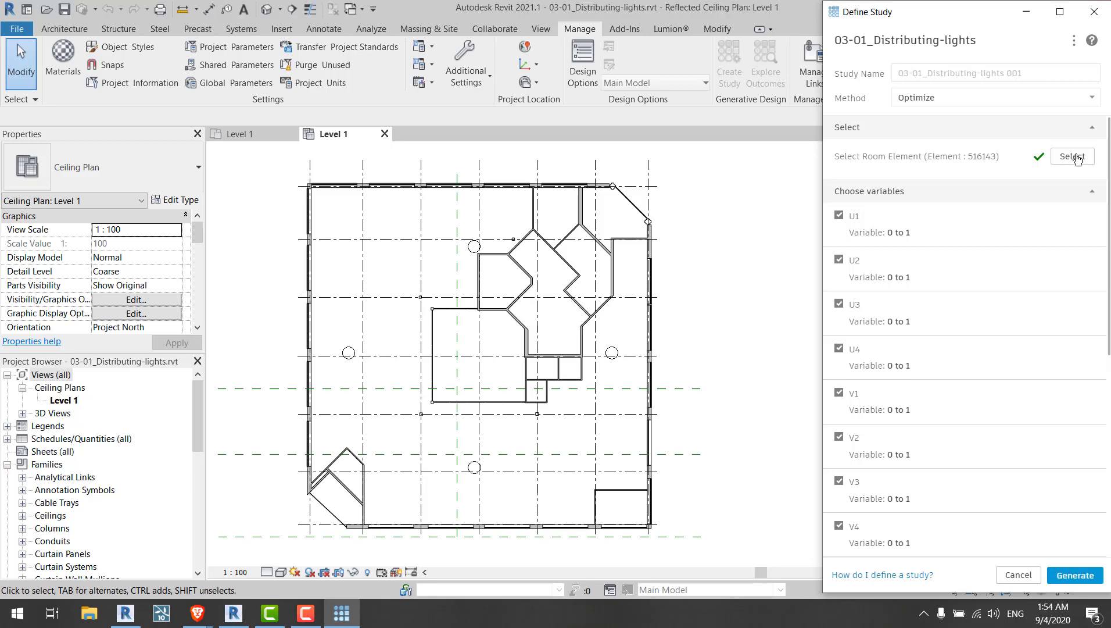
Step: Review the study's variables, goals and generation settings, then generate the study
{"action": "scroll", "coordinate": [963, 243], "scroll_direction": "down", "scroll_amount": 6}
{"action": "scroll", "coordinate": [936, 324], "scroll_direction": "up", "scroll_amount": 6}
{"action": "scroll", "coordinate": [963, 197], "scroll_direction": "down", "scroll_amount": 6}
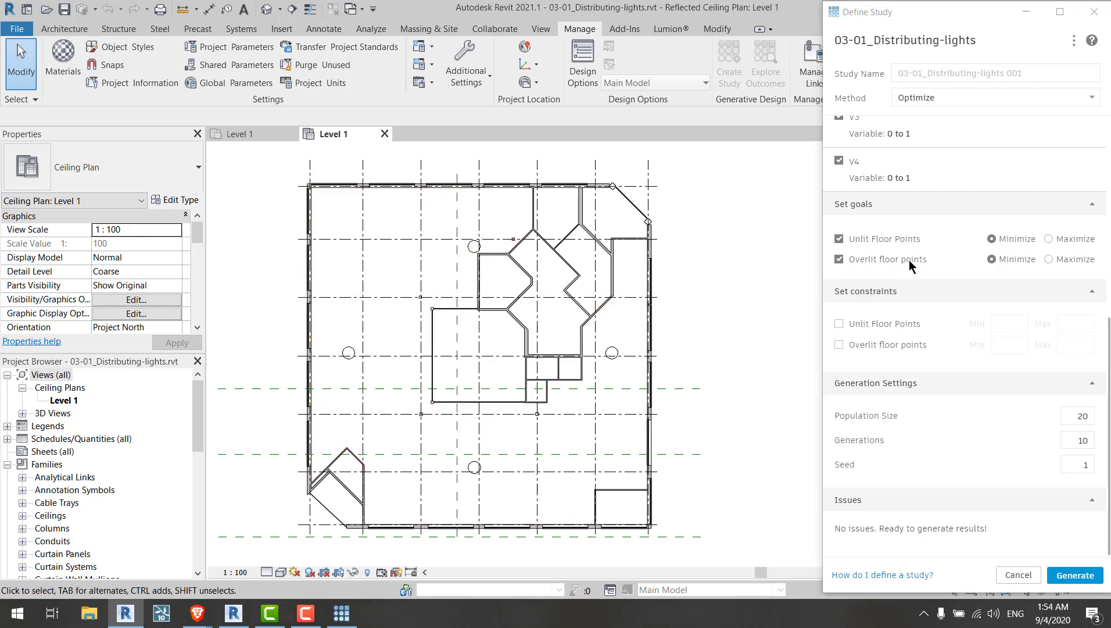
{"action": "left_click", "coordinate": [1078, 577]}
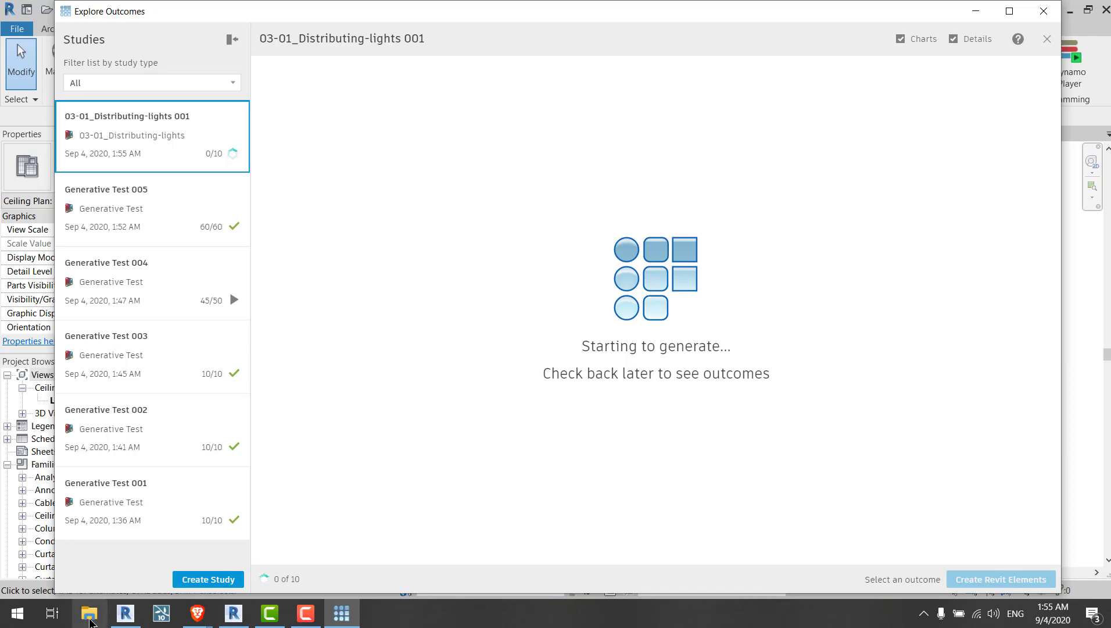
Step: Open File Explorer and browse the Desktop folder's contents
{"action": "left_click", "coordinate": [90, 617]}
{"action": "left_click", "coordinate": [52, 166]}
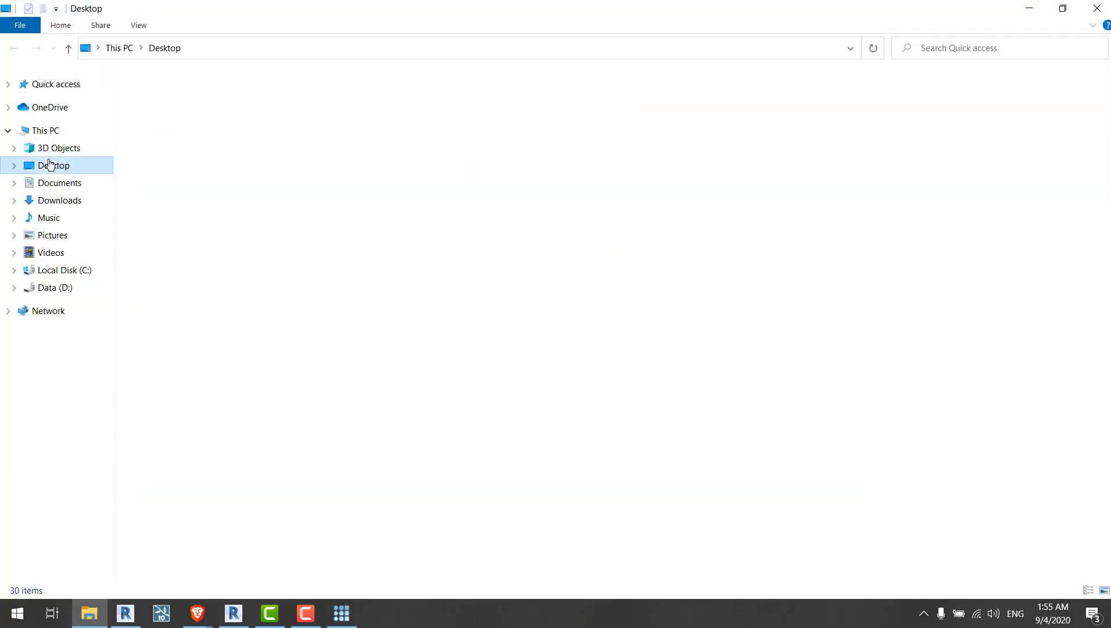
{"action": "left_click", "coordinate": [318, 363]}
{"action": "left_click", "coordinate": [346, 440]}
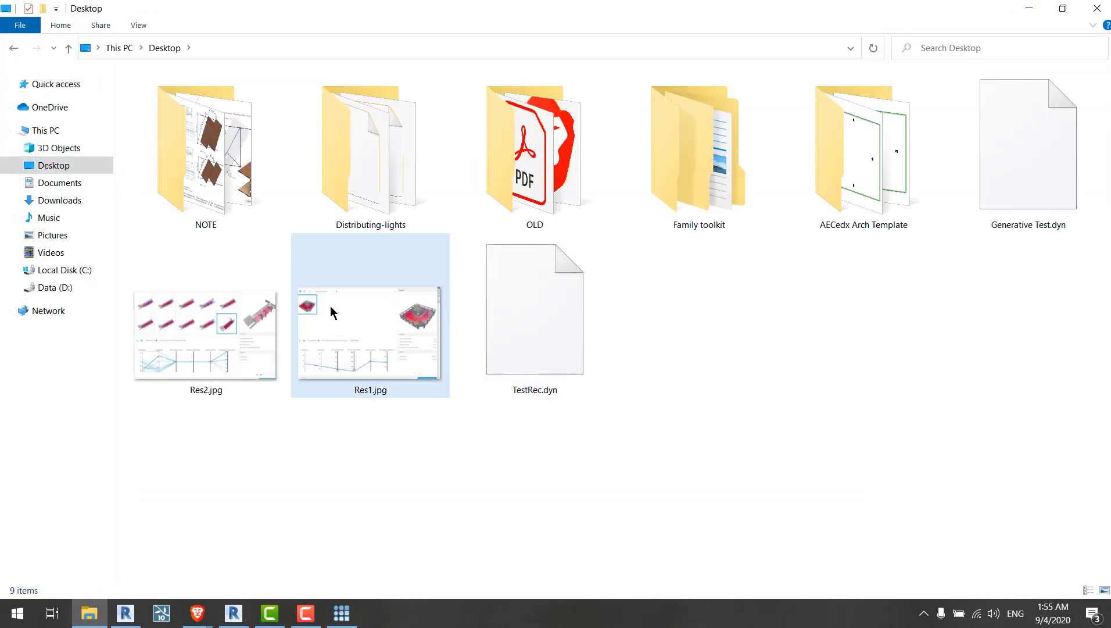
{"action": "left_click", "coordinate": [331, 314]}
{"action": "left_click", "coordinate": [258, 332]}
{"action": "left_click", "coordinate": [325, 341]}
{"action": "left_click", "coordinate": [260, 337]}
{"action": "left_click", "coordinate": [343, 354]}
{"action": "left_click", "coordinate": [428, 452]}
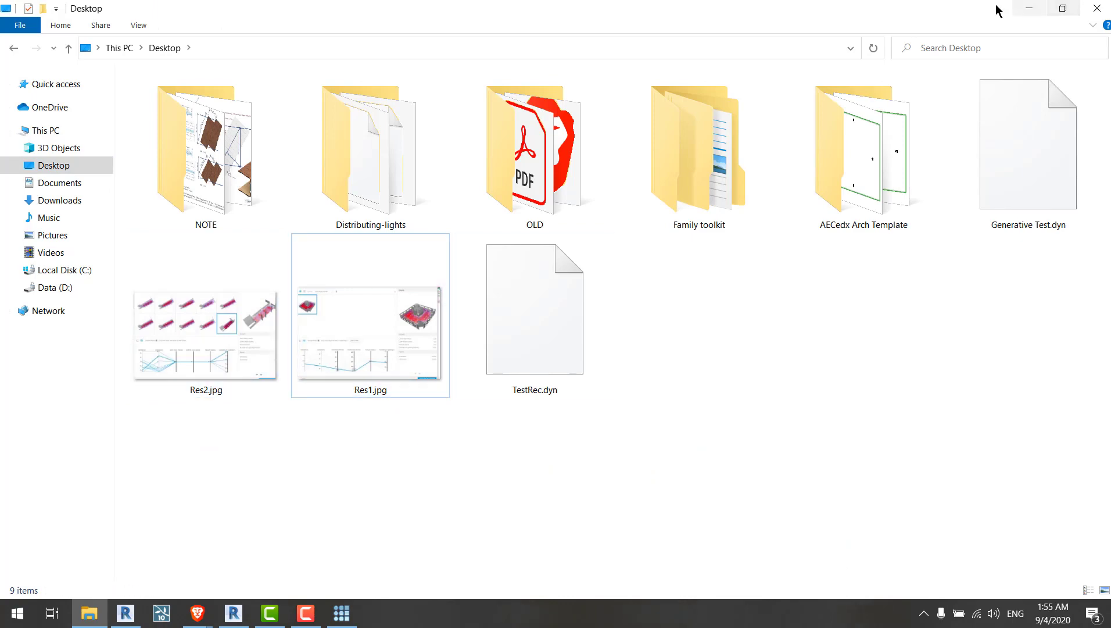
{"action": "left_click", "coordinate": [1029, 8]}
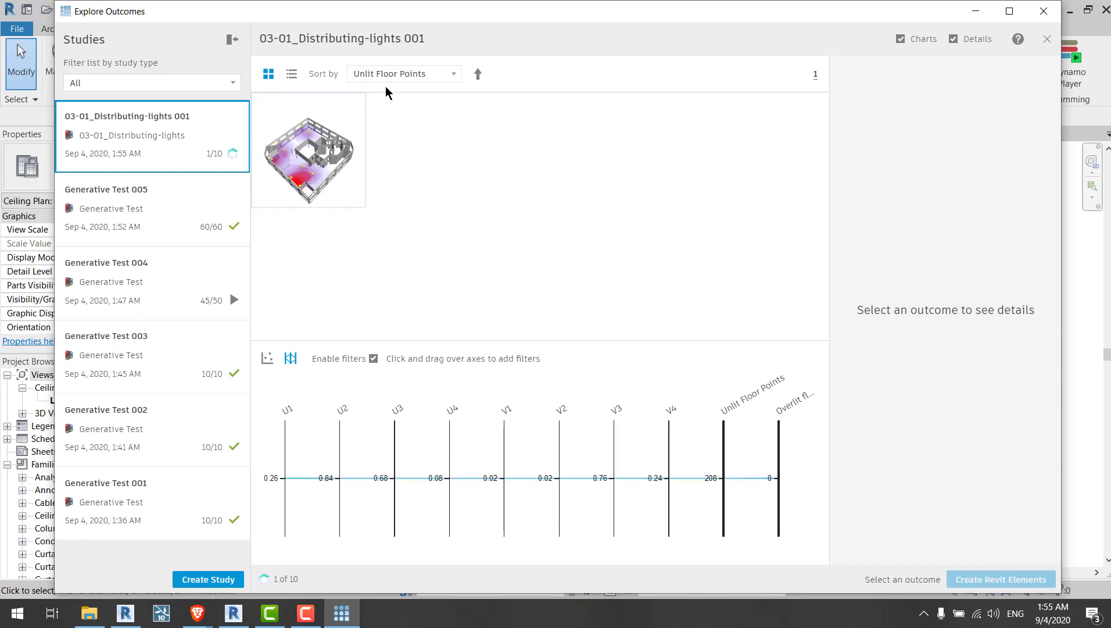
Step: Inspect the first two generated outcomes of the study, orbiting their detail previews
{"action": "left_click", "coordinate": [302, 172]}
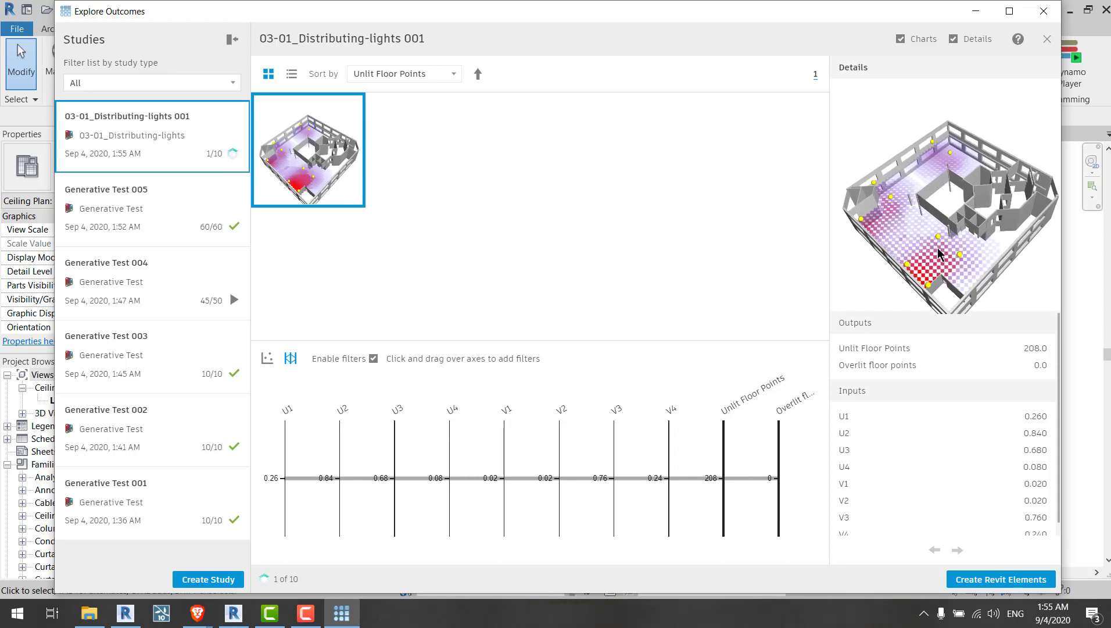
{"action": "mouse_move", "coordinate": [942, 253]}
{"action": "left_mouse_down"}
{"action": "mouse_move", "coordinate": [944, 235]}
{"action": "mouse_move", "coordinate": [944, 249]}
{"action": "left_mouse_up"}
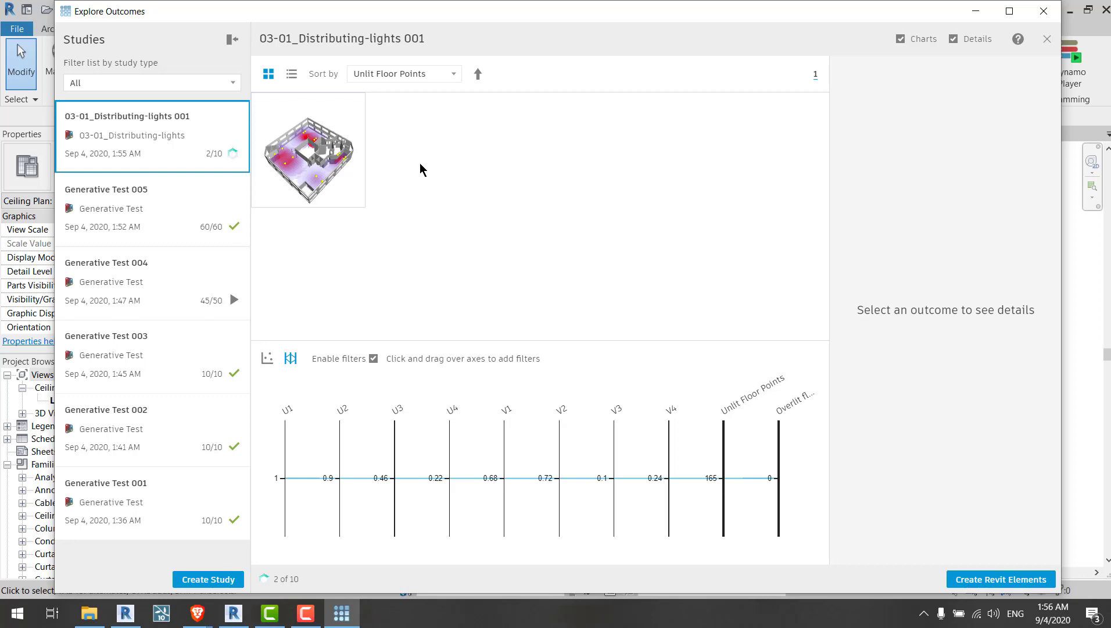
{"action": "left_click", "coordinate": [346, 173]}
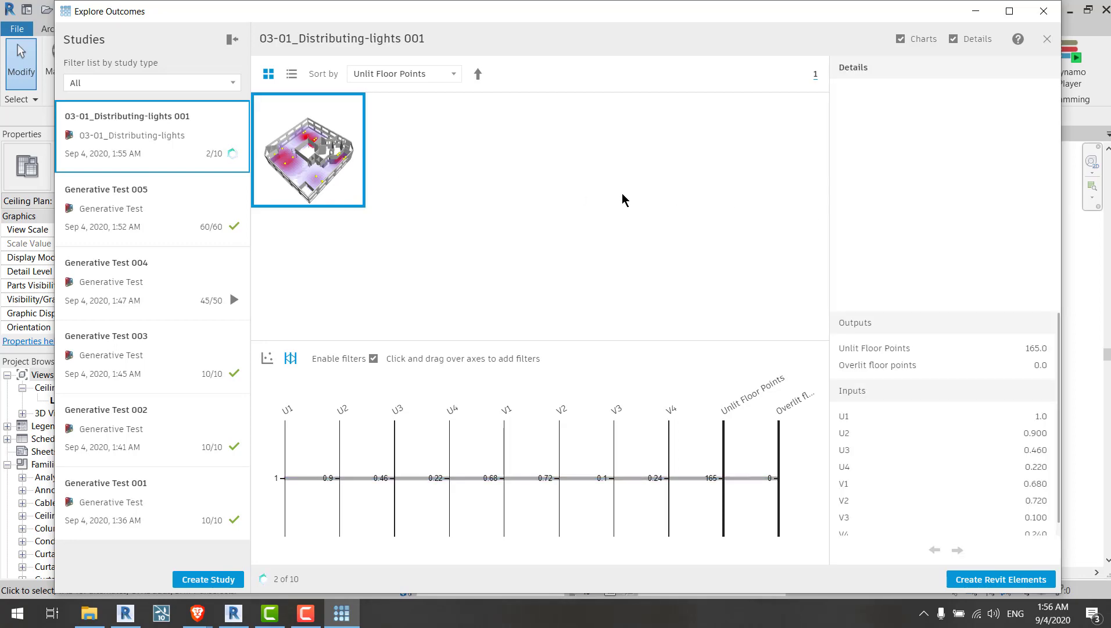
{"action": "mouse_move", "coordinate": [1001, 199]}
{"action": "left_mouse_down"}
{"action": "mouse_move", "coordinate": [1039, 202]}
{"action": "mouse_move", "coordinate": [1047, 184]}
{"action": "mouse_move", "coordinate": [1020, 179]}
{"action": "mouse_move", "coordinate": [1011, 190]}
{"action": "left_mouse_up"}
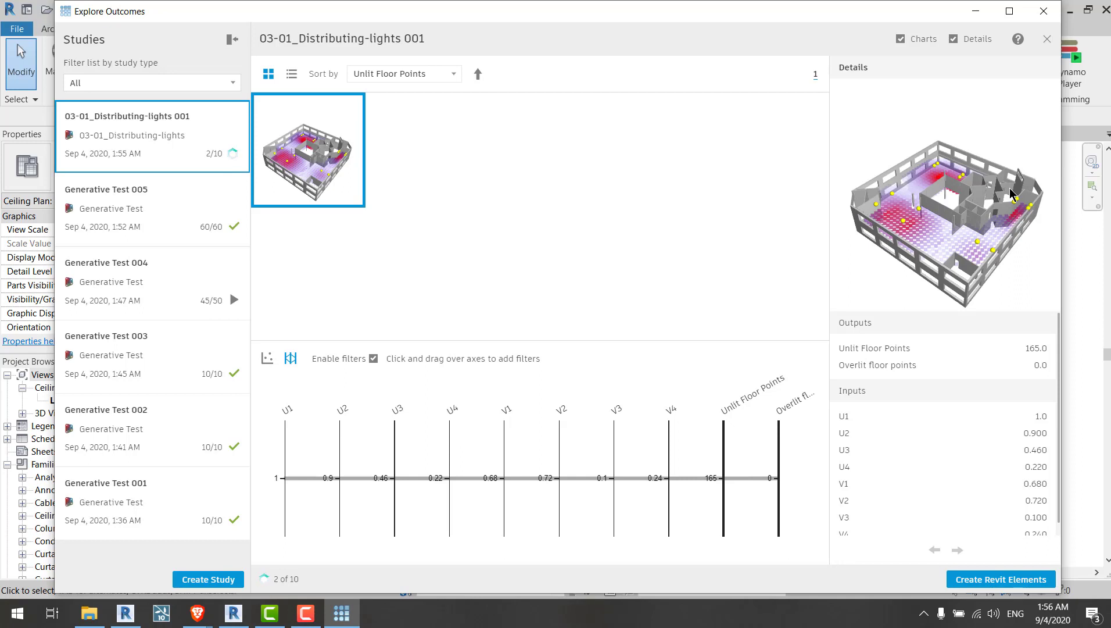
{"action": "left_click_drag", "start_coordinate": [1011, 194], "coordinate": [1010, 186]}
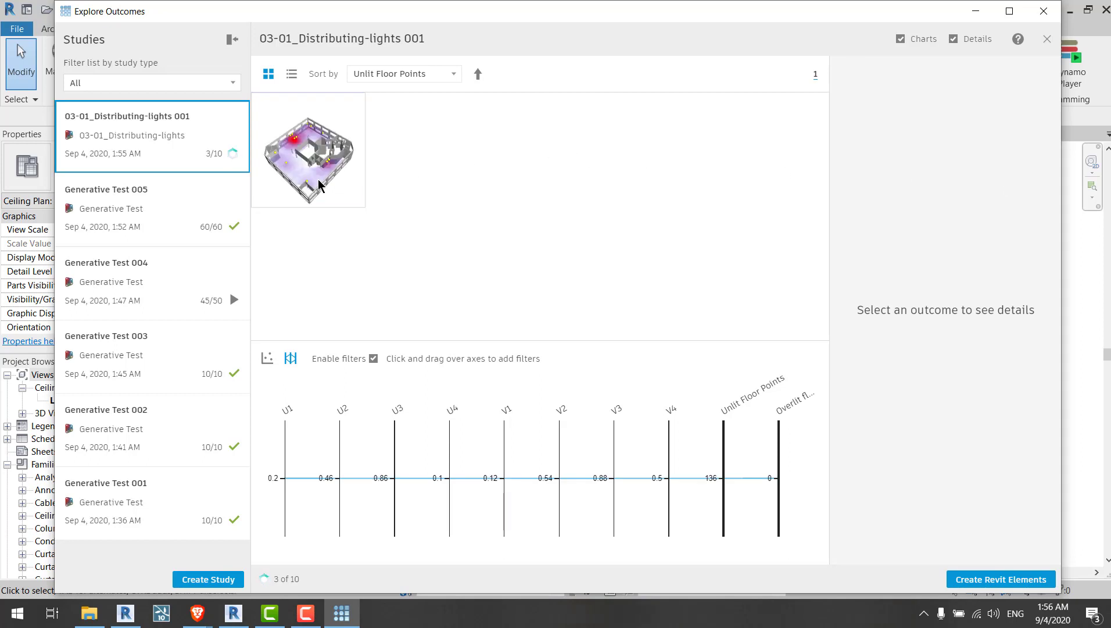
Step: Select the third outcome, pause the running 03-01_Distributing-lights 001 study, and close Explore Outcomes
{"action": "left_click", "coordinate": [319, 185]}
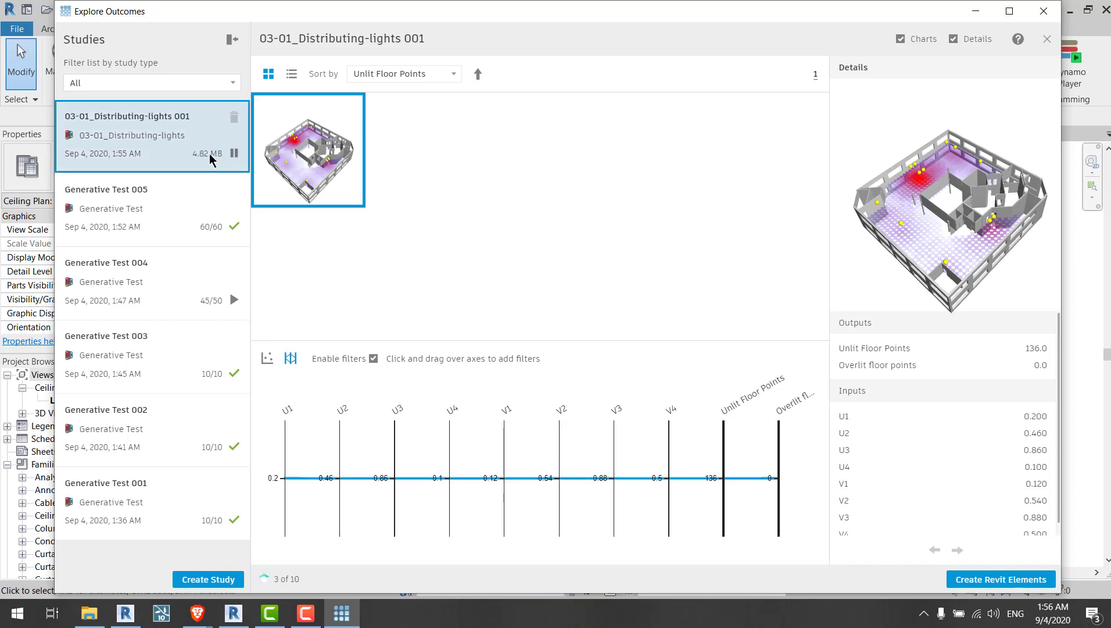
{"action": "left_click", "coordinate": [235, 153]}
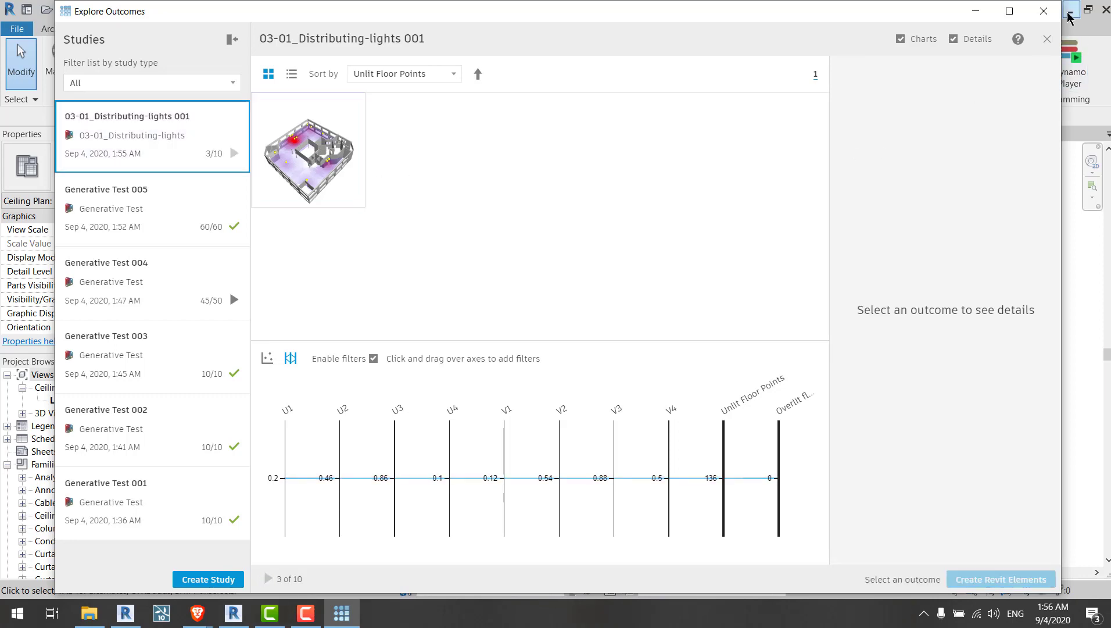
{"action": "left_click", "coordinate": [1044, 11]}
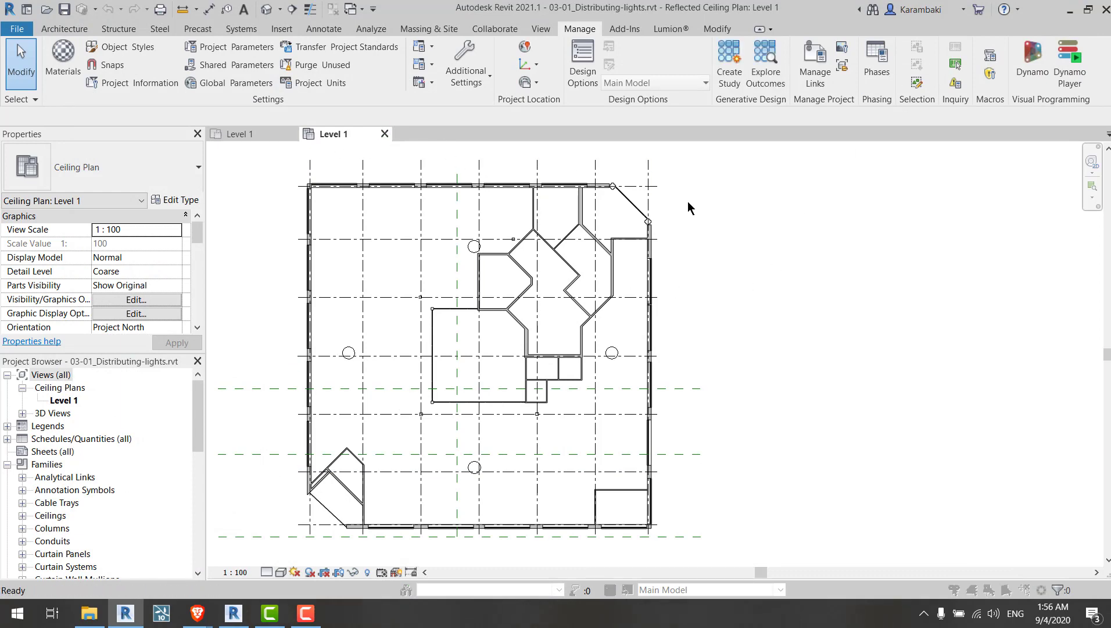
Step: Set the project's length units to meters with 2 decimal places and choose a unit symbol
{"action": "key", "text": "u"}
{"action": "key", "text": "n"}
{"action": "left_click", "coordinate": [312, 207]}
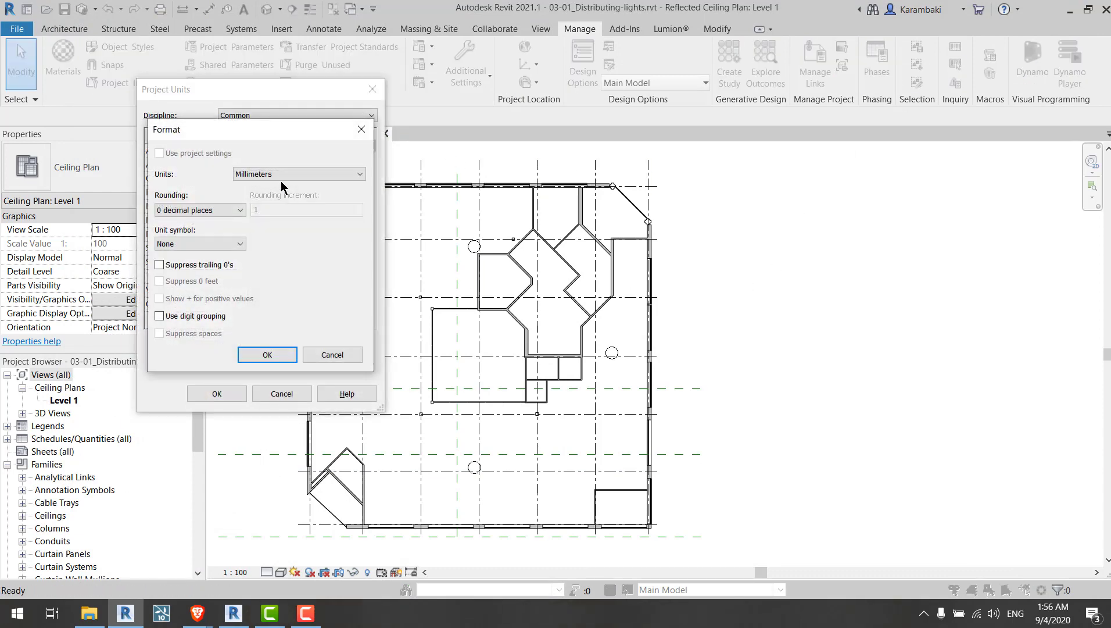
{"action": "left_click", "coordinate": [279, 174]}
{"action": "left_click", "coordinate": [256, 222]}
{"action": "left_click", "coordinate": [201, 210]}
{"action": "left_click", "coordinate": [197, 269]}
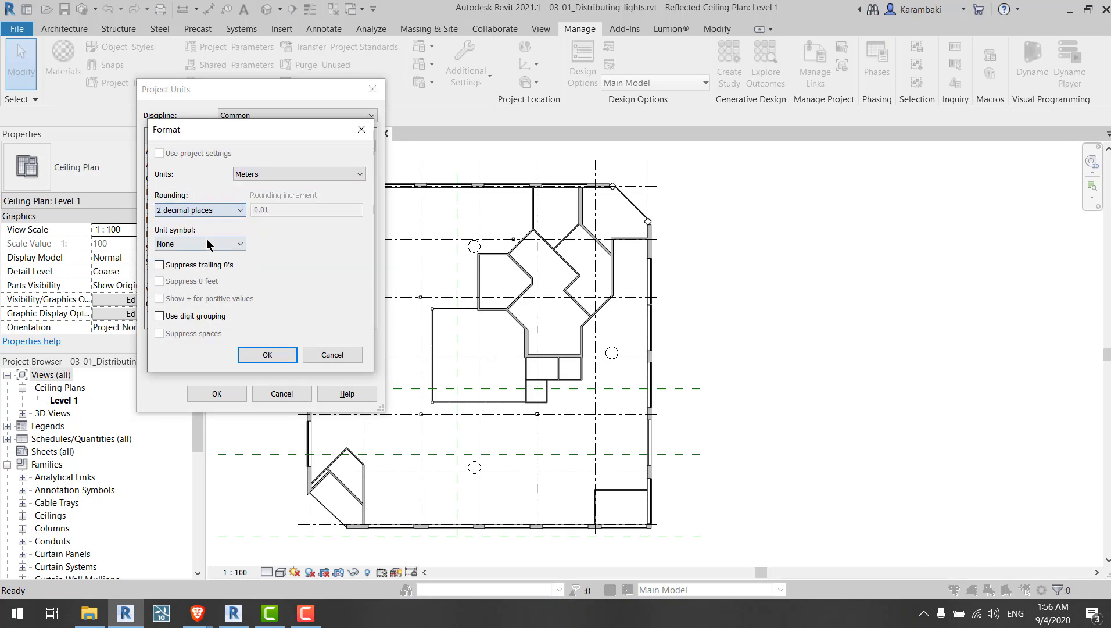
{"action": "left_click", "coordinate": [208, 242]}
{"action": "left_click", "coordinate": [186, 259]}
{"action": "left_click", "coordinate": [267, 354]}
{"action": "left_click", "coordinate": [215, 395]}
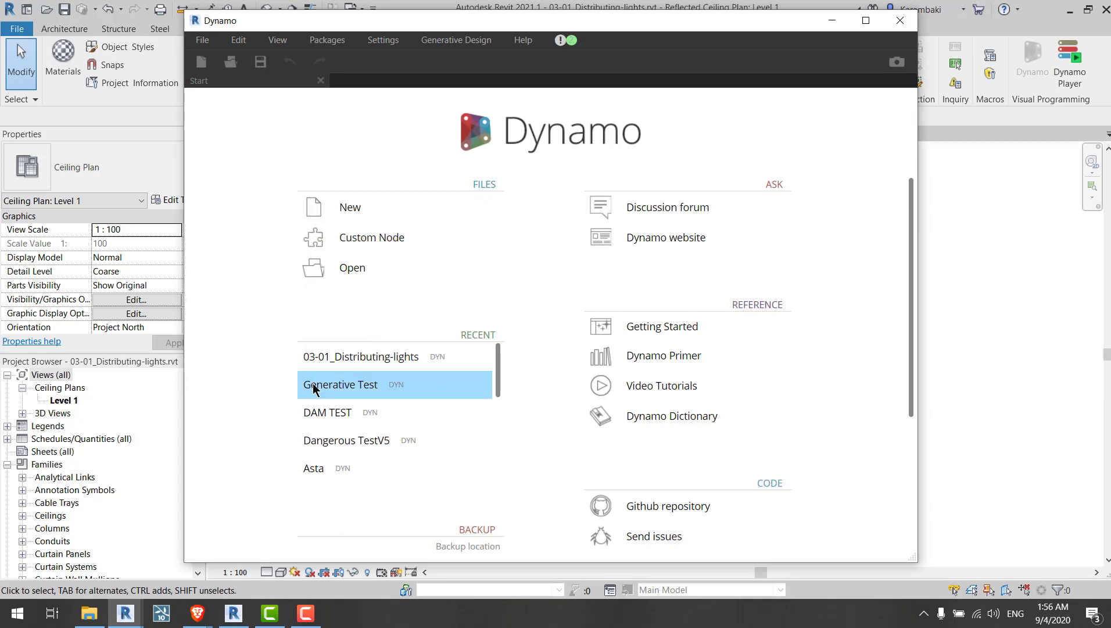
Step: Open the Dangerous TestV5 graph in Dynamo
{"action": "left_click", "coordinate": [330, 436]}
{"action": "key", "text": "Return"}
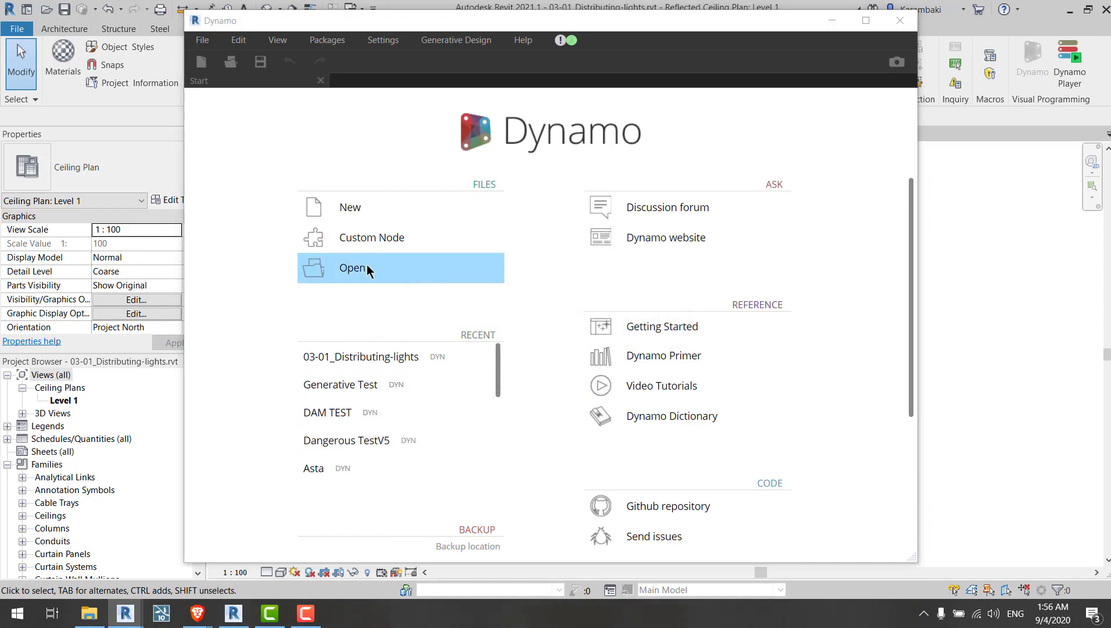
{"action": "left_click", "coordinate": [352, 267]}
{"action": "double_click", "coordinate": [314, 153]}
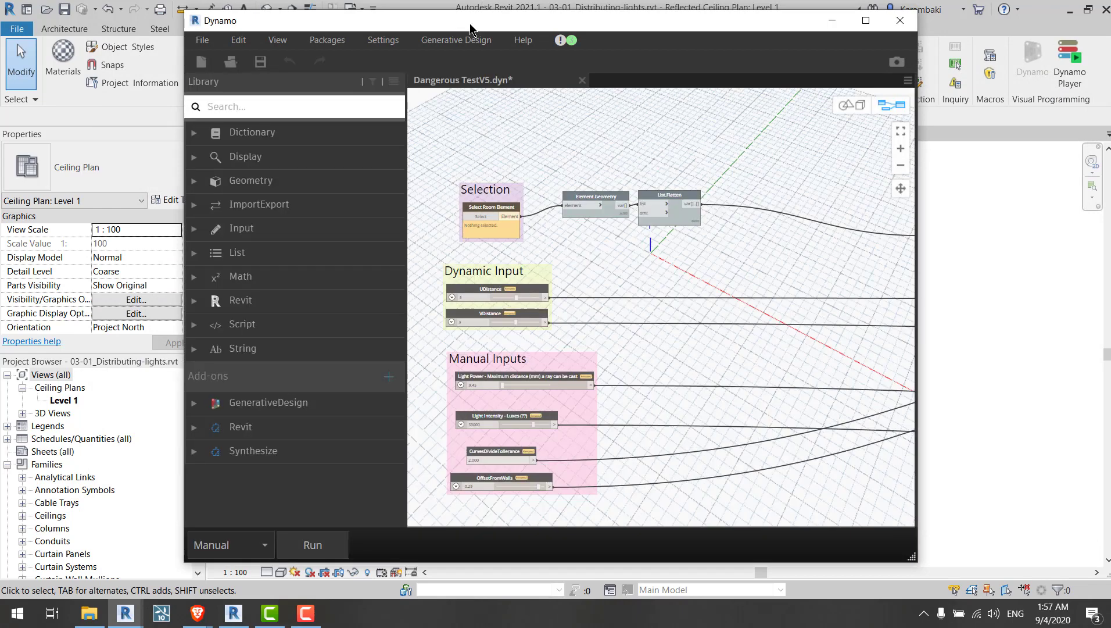
Step: Pick the room in the ceiling plan for the Select Room Element node
{"action": "left_click", "coordinate": [484, 217]}
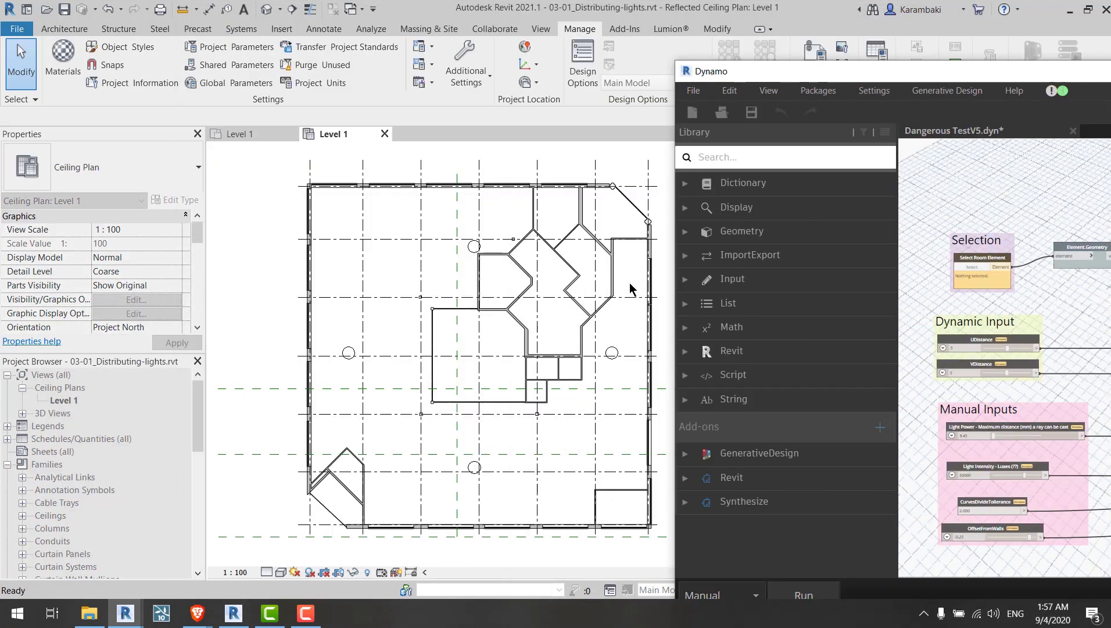
{"action": "left_click", "coordinate": [386, 323]}
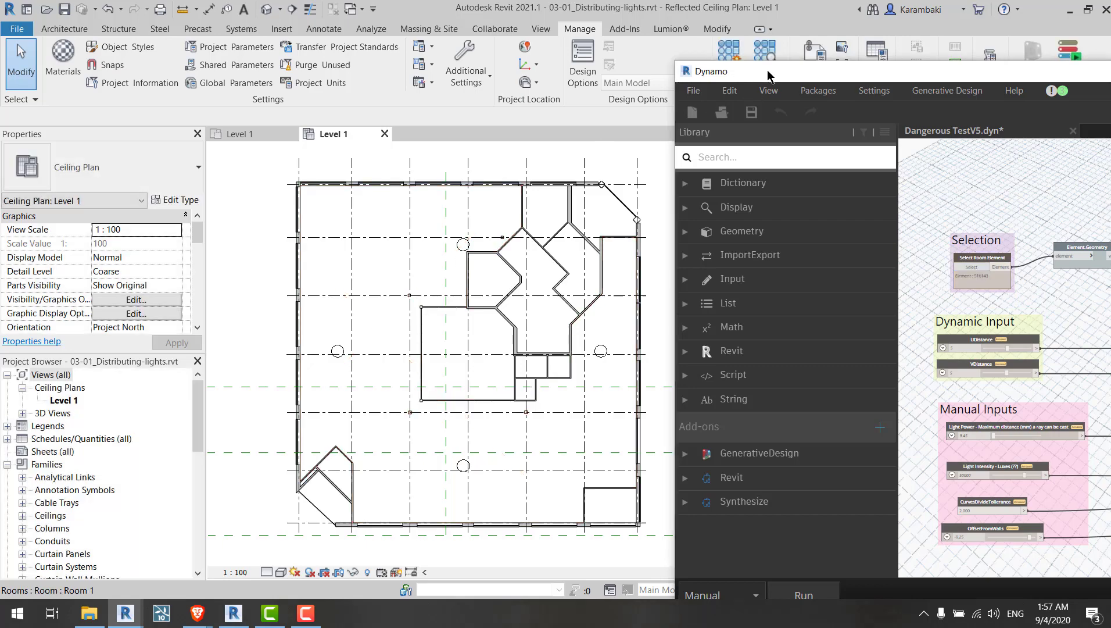
Step: Run the Dangerous TestV5 graph
{"action": "scroll", "coordinate": [279, 355], "scroll_direction": "up", "scroll_amount": 1}
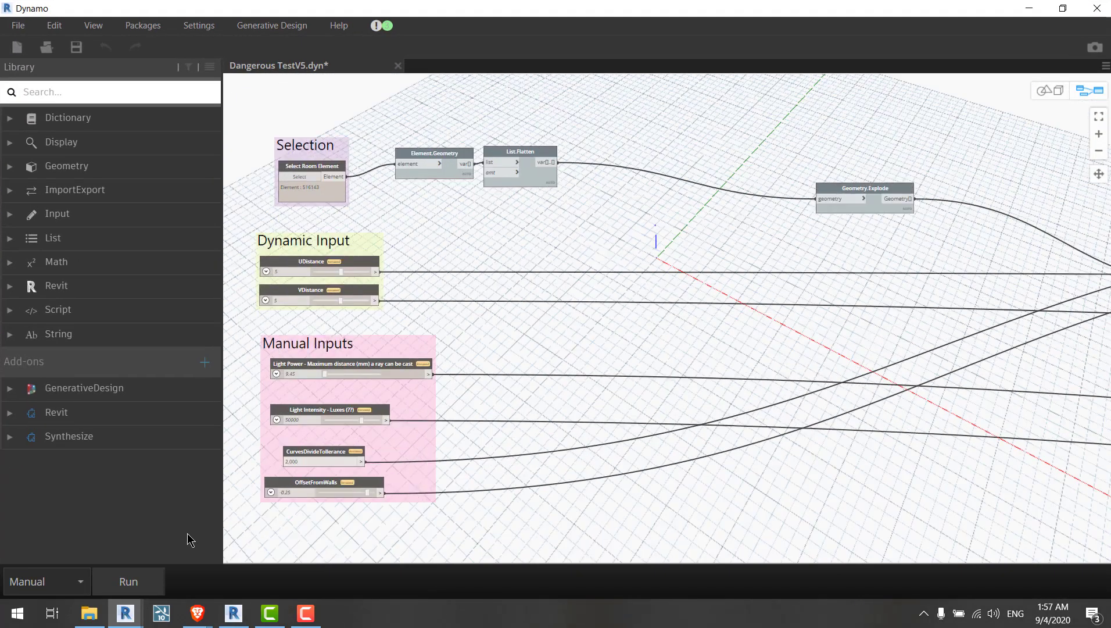
{"action": "left_click", "coordinate": [140, 580]}
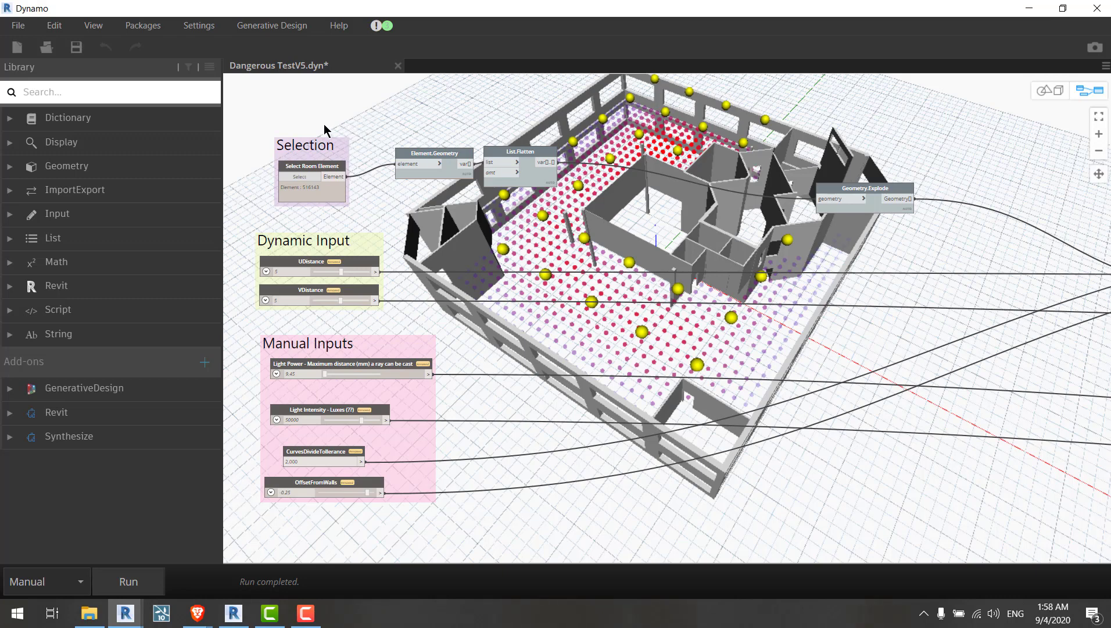
Step: Save the graph and close Dynamo
{"action": "scroll", "coordinate": [439, 114], "scroll_direction": "down", "scroll_amount": 3}
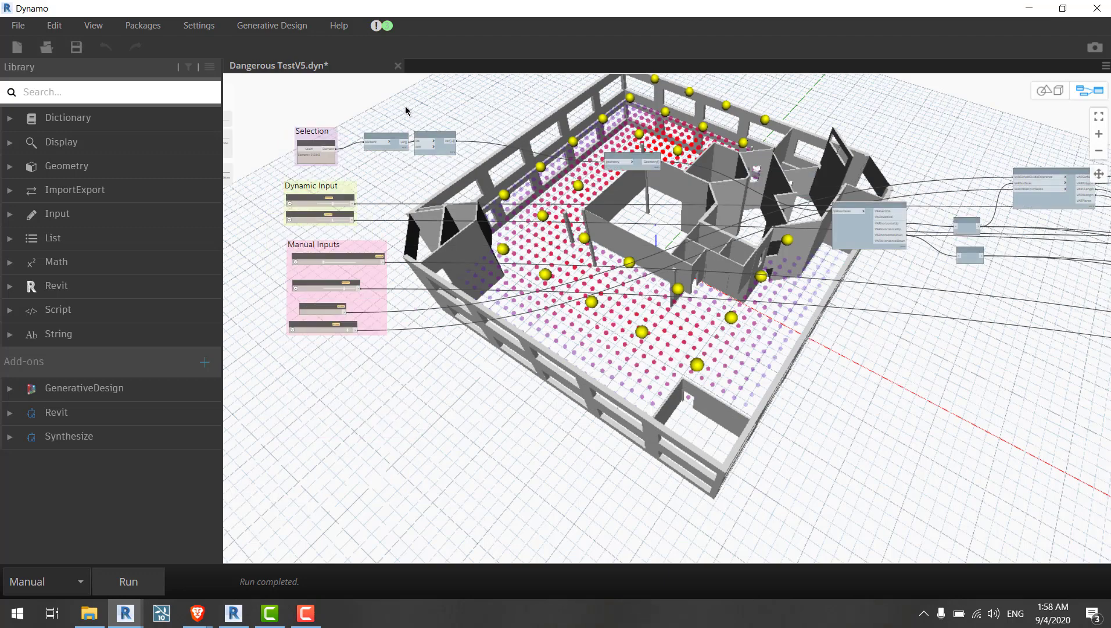
{"action": "scroll", "coordinate": [406, 126], "scroll_direction": "up", "scroll_amount": 4}
{"action": "middle_click_drag", "start_coordinate": [570, 132], "coordinate": [632, 107]}
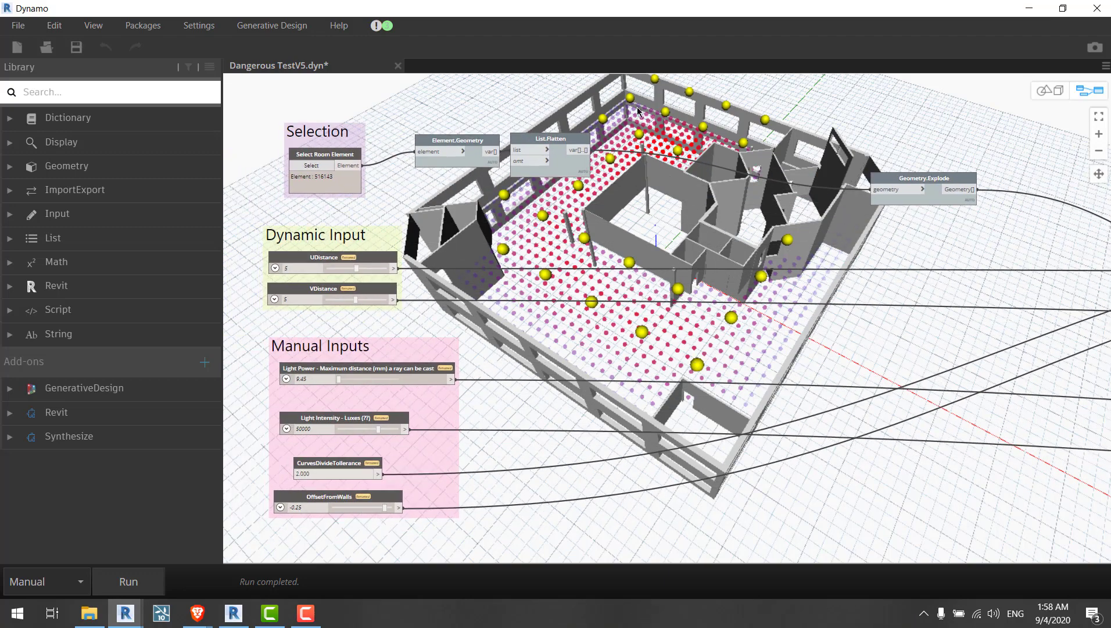
{"action": "key", "text": "ctrl+s"}
{"action": "left_click", "coordinate": [1099, 9]}
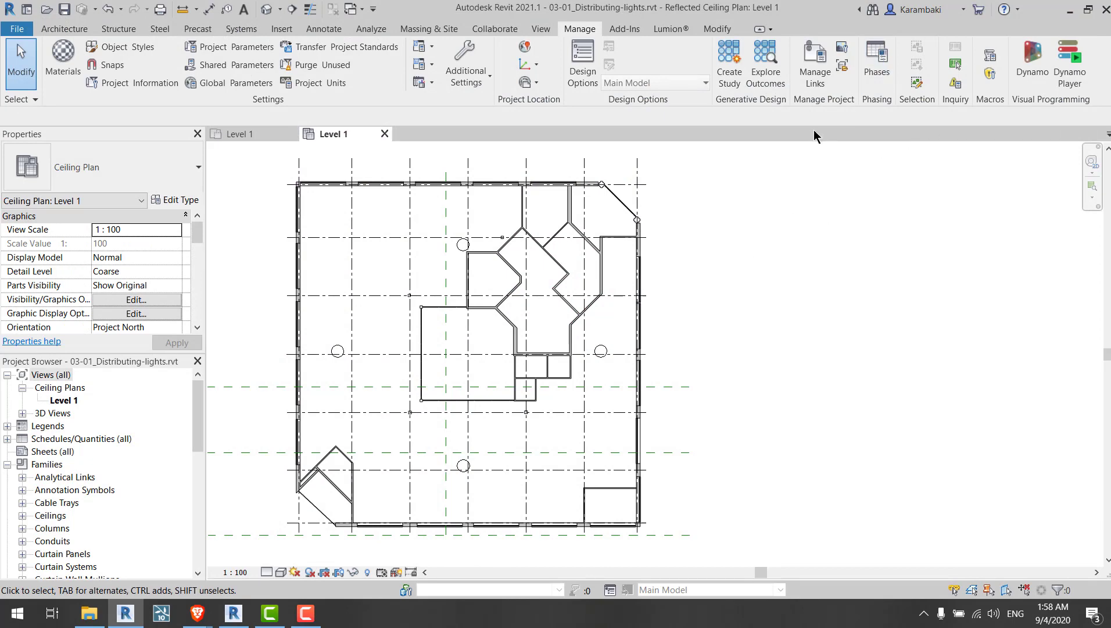
Step: Open the Res1.jpg image from the desktop and examine its outcome details and charts
{"action": "left_click", "coordinate": [89, 613]}
{"action": "double_click", "coordinate": [367, 372]}
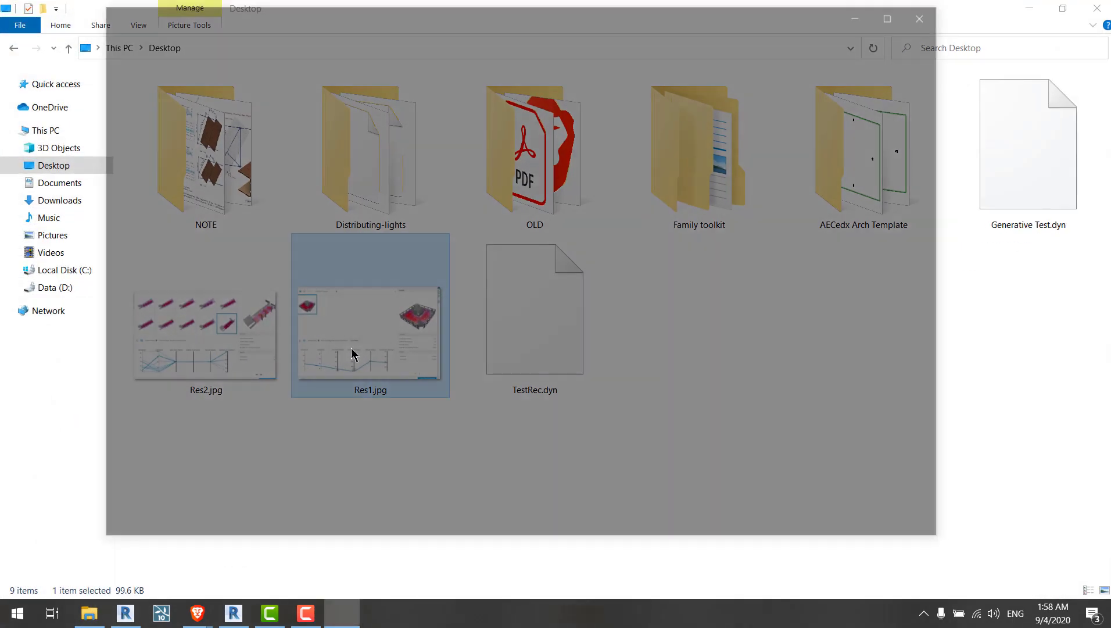
{"action": "scroll", "coordinate": [762, 215], "scroll_direction": "up", "scroll_amount": 3}
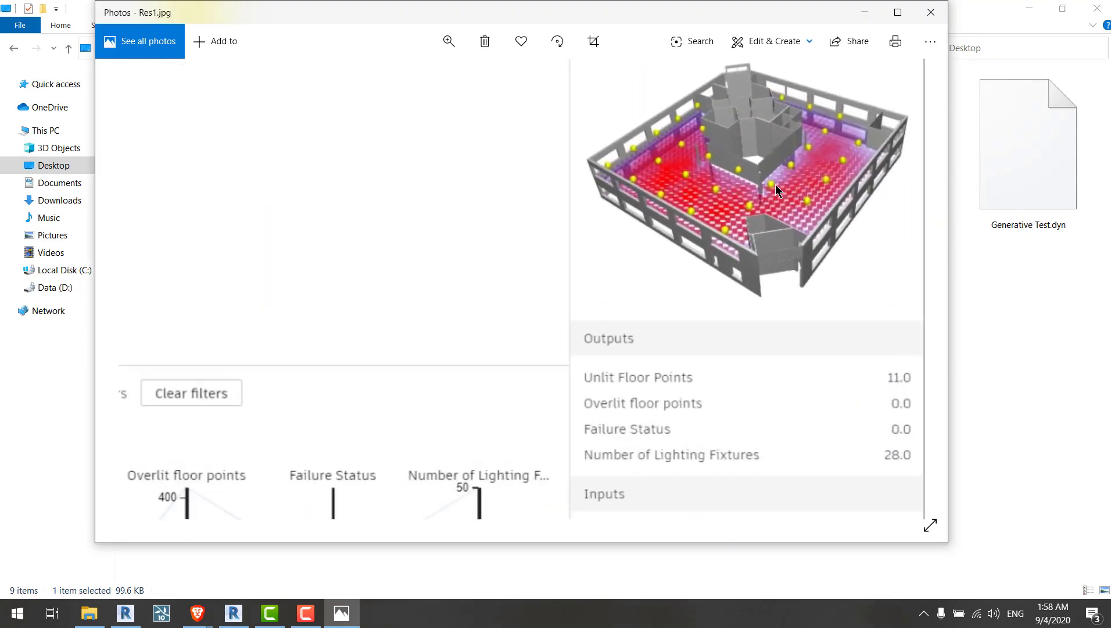
{"action": "scroll", "coordinate": [785, 178], "scroll_direction": "down", "scroll_amount": 1}
{"action": "left_click_drag", "start_coordinate": [780, 342], "coordinate": [734, 183]}
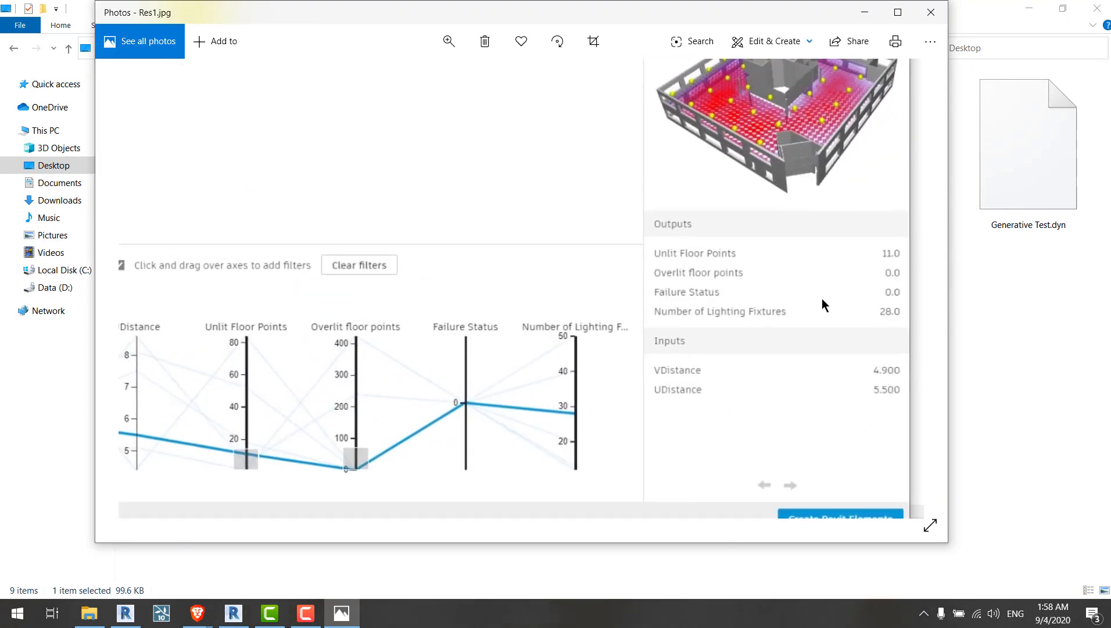
{"action": "scroll", "coordinate": [823, 297], "scroll_direction": "up", "scroll_amount": 2}
{"action": "left_click_drag", "start_coordinate": [767, 274], "coordinate": [739, 229]}
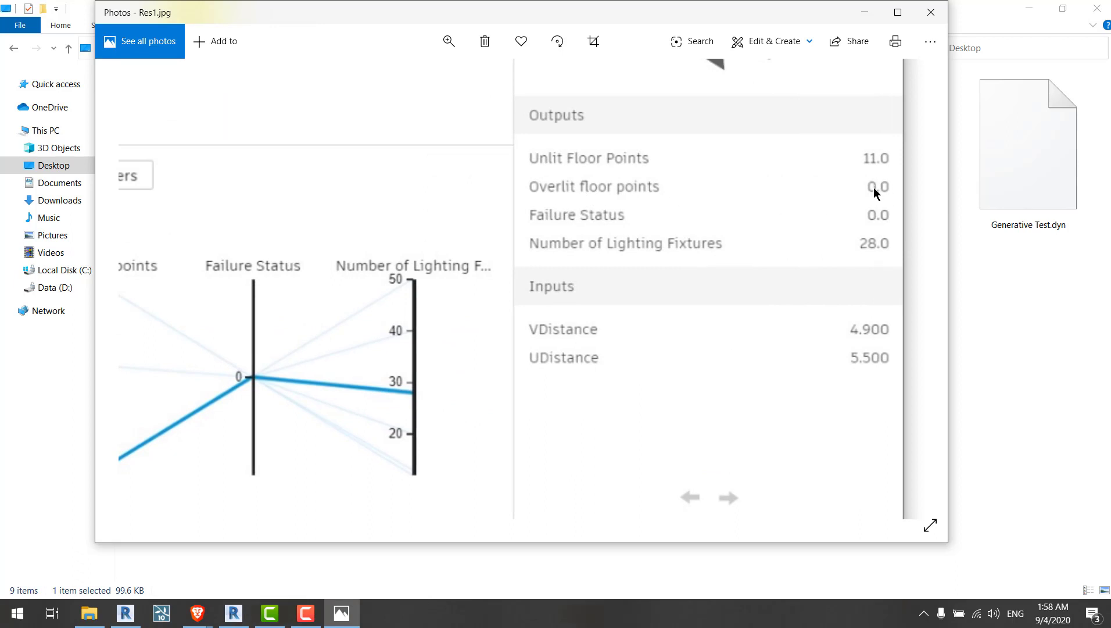
{"action": "left_click_drag", "start_coordinate": [841, 223], "coordinate": [841, 242]}
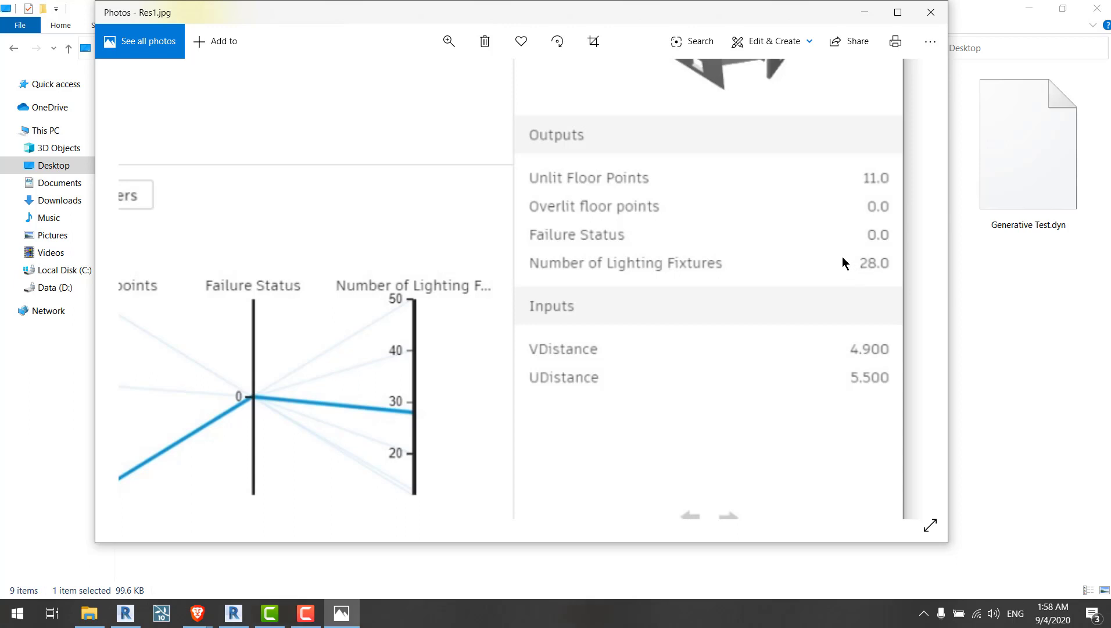
{"action": "scroll", "coordinate": [842, 263], "scroll_direction": "down", "scroll_amount": 5}
{"action": "left_click", "coordinate": [930, 12]}
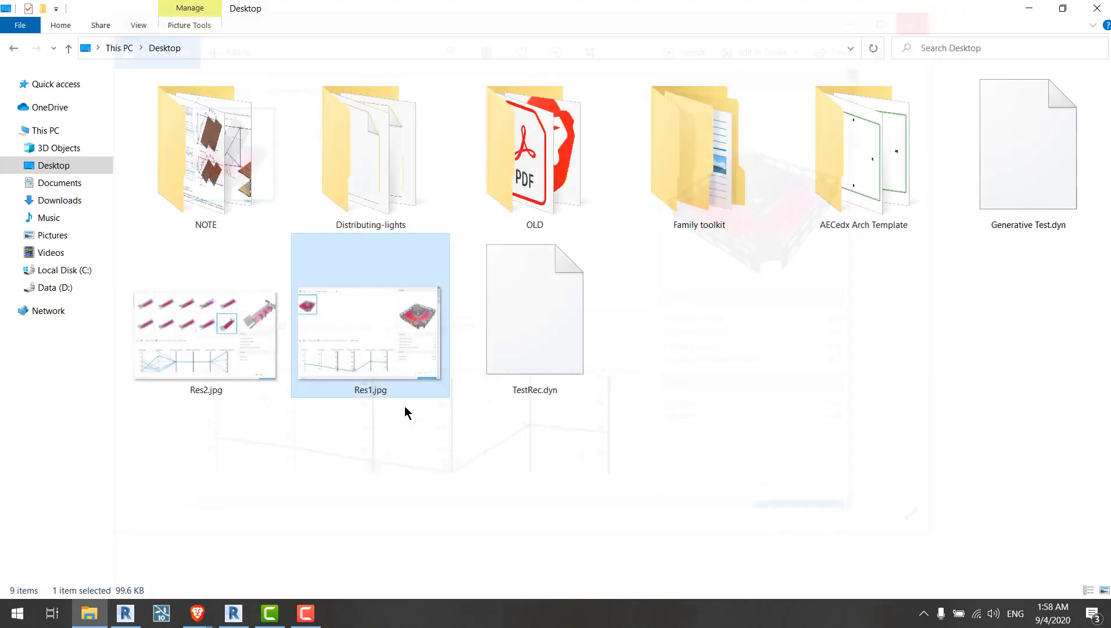
Step: Open the Res2.jpg image and examine its outcome previews and details
{"action": "left_click", "coordinate": [224, 372]}
{"action": "double_click", "coordinate": [223, 372]}
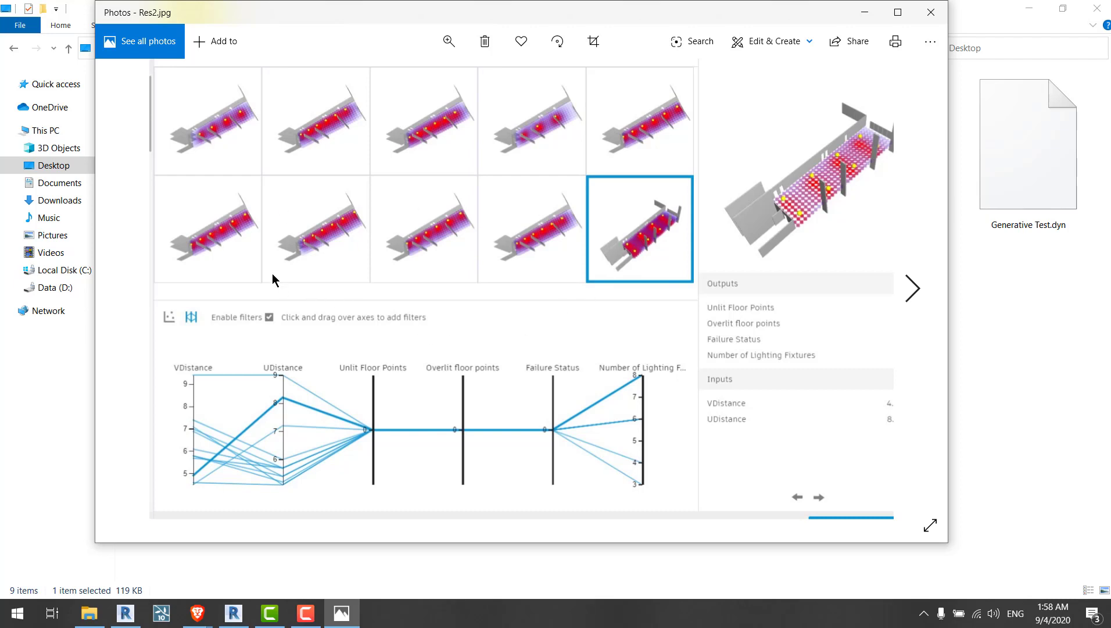
{"action": "scroll", "coordinate": [843, 193], "scroll_direction": "up", "scroll_amount": 3}
{"action": "left_click_drag", "start_coordinate": [838, 174], "coordinate": [707, 259]}
{"action": "scroll", "coordinate": [707, 259], "scroll_direction": "down", "scroll_amount": 3}
{"action": "scroll", "coordinate": [770, 244], "scroll_direction": "up", "scroll_amount": 3}
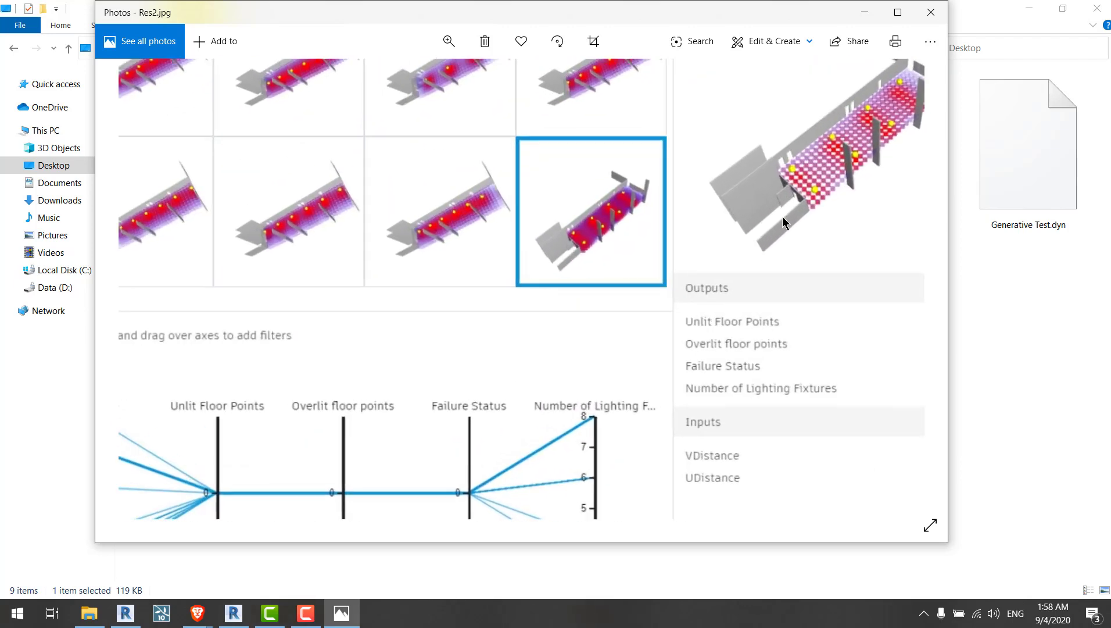
{"action": "left_click_drag", "start_coordinate": [787, 220], "coordinate": [871, 147]}
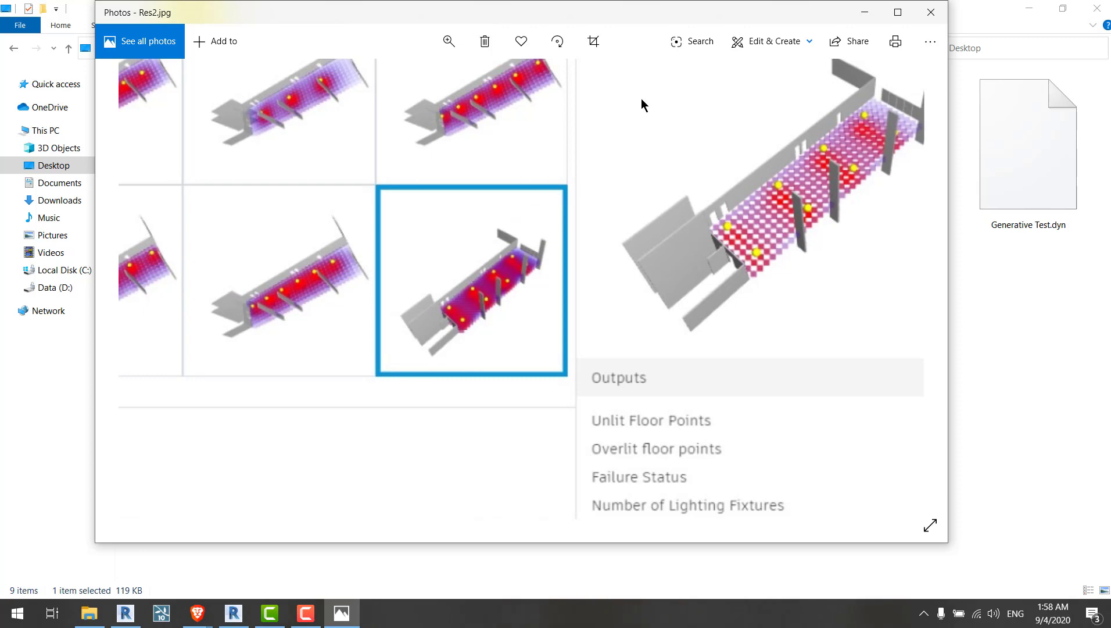
Step: Scroll through the Res2.jpg outcome charts, then close the image viewer
{"action": "scroll", "coordinate": [654, 167], "scroll_direction": "down", "scroll_amount": 1}
{"action": "scroll", "coordinate": [652, 167], "scroll_direction": "down", "scroll_amount": 2}
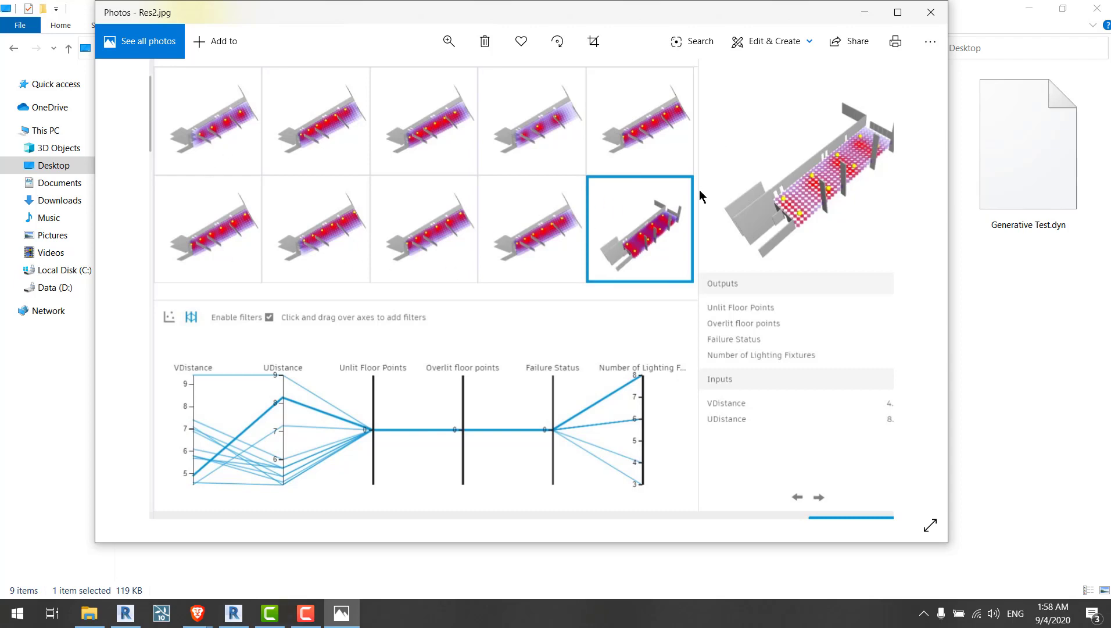
{"action": "left_click", "coordinate": [931, 11]}
{"action": "left_click", "coordinate": [857, 276]}
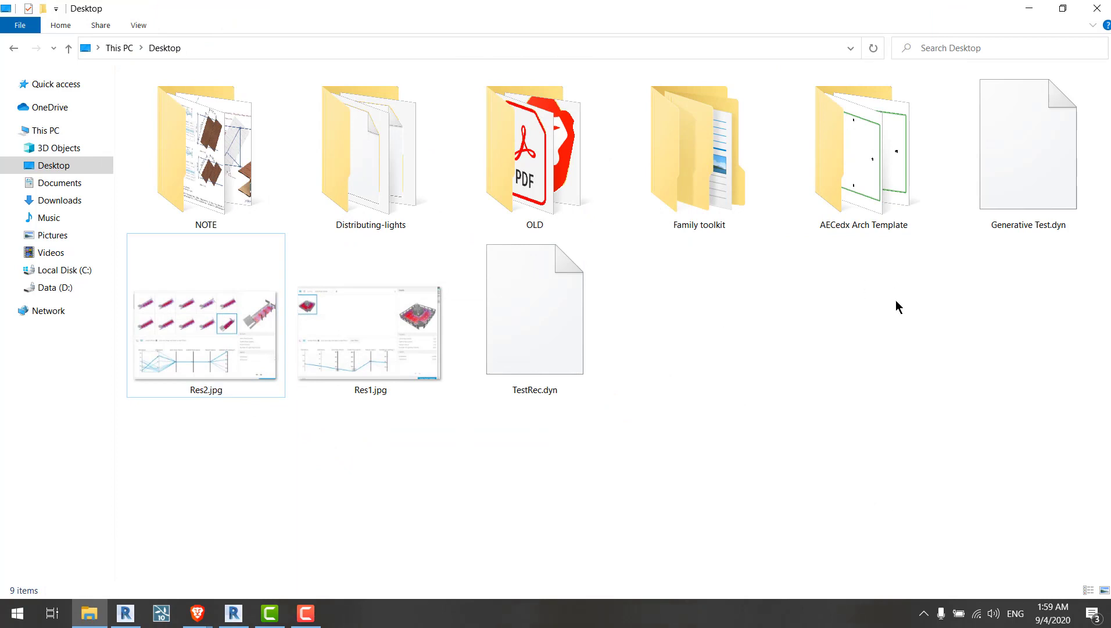
Step: Open the NOTE folder's 5.jpg image and leaf through the project note images
{"action": "double_click", "coordinate": [254, 215]}
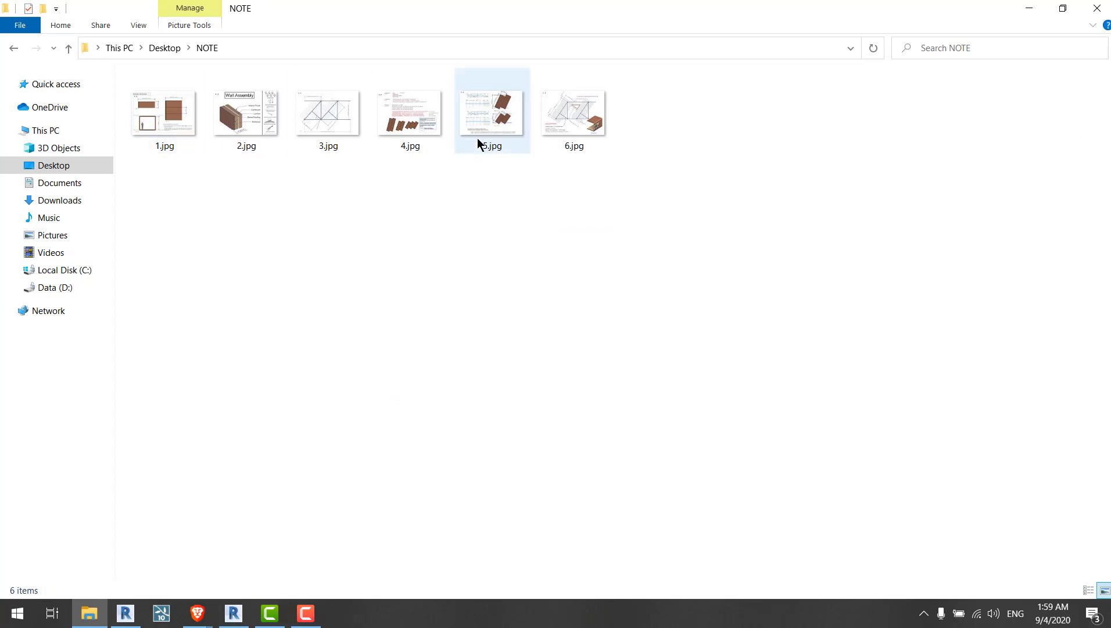
{"action": "double_click", "coordinate": [478, 138]}
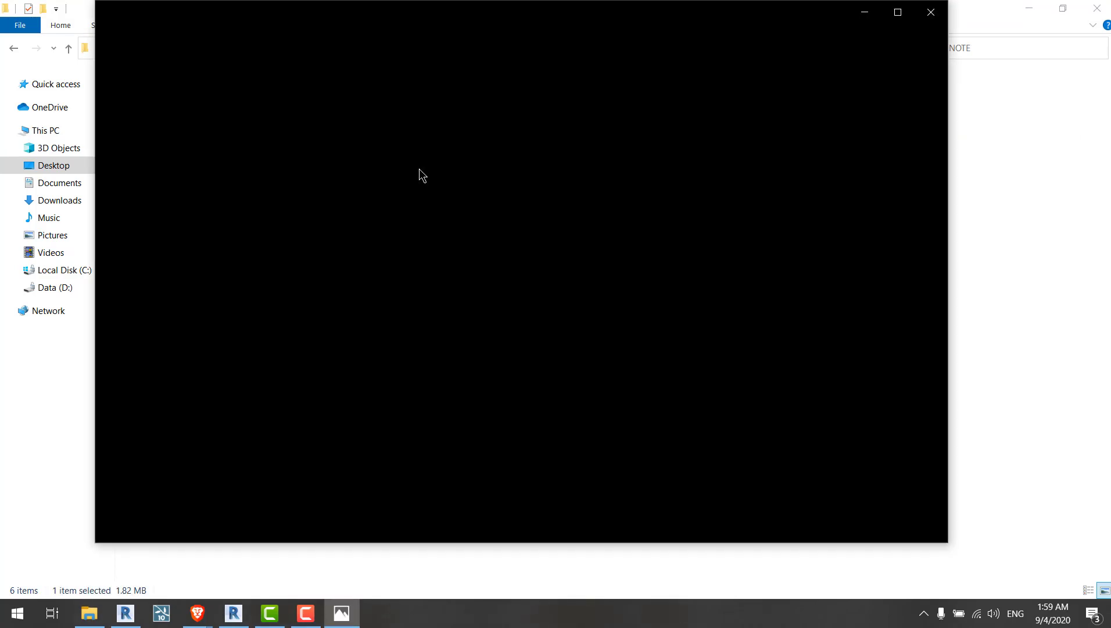
{"action": "key", "text": "Left"}
{"action": "key", "text": "Left"}
{"action": "key", "text": "Left"}
{"action": "key", "text": "Left"}
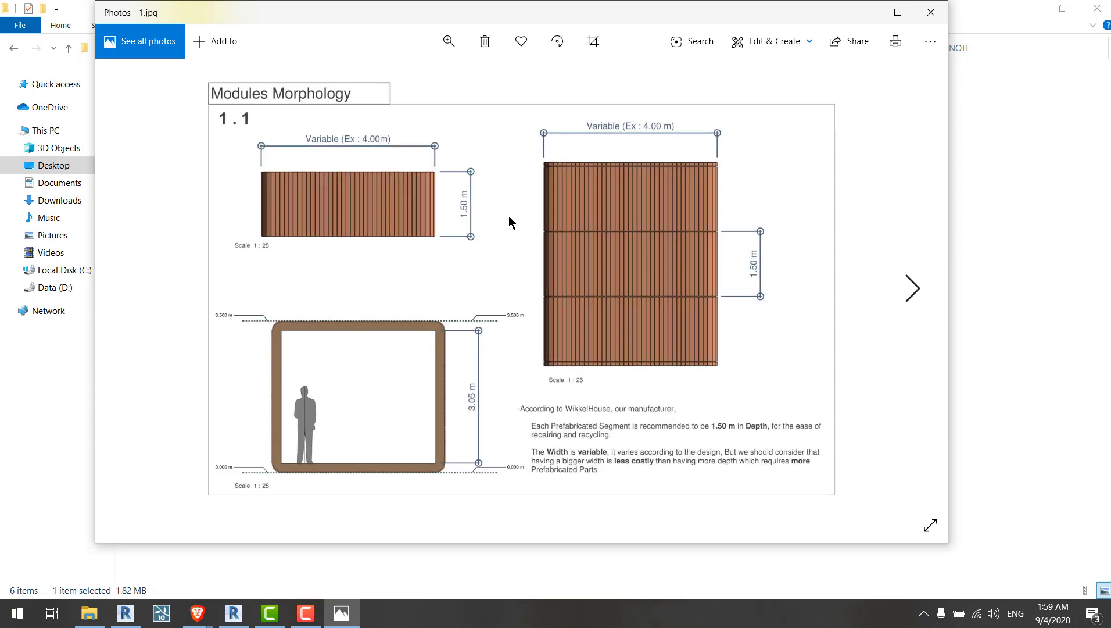
{"action": "key", "text": "Right"}
{"action": "key", "text": "Left"}
{"action": "key", "text": "Right"}
{"action": "key", "text": "Right"}
{"action": "key", "text": "Right"}
{"action": "key", "text": "Right"}
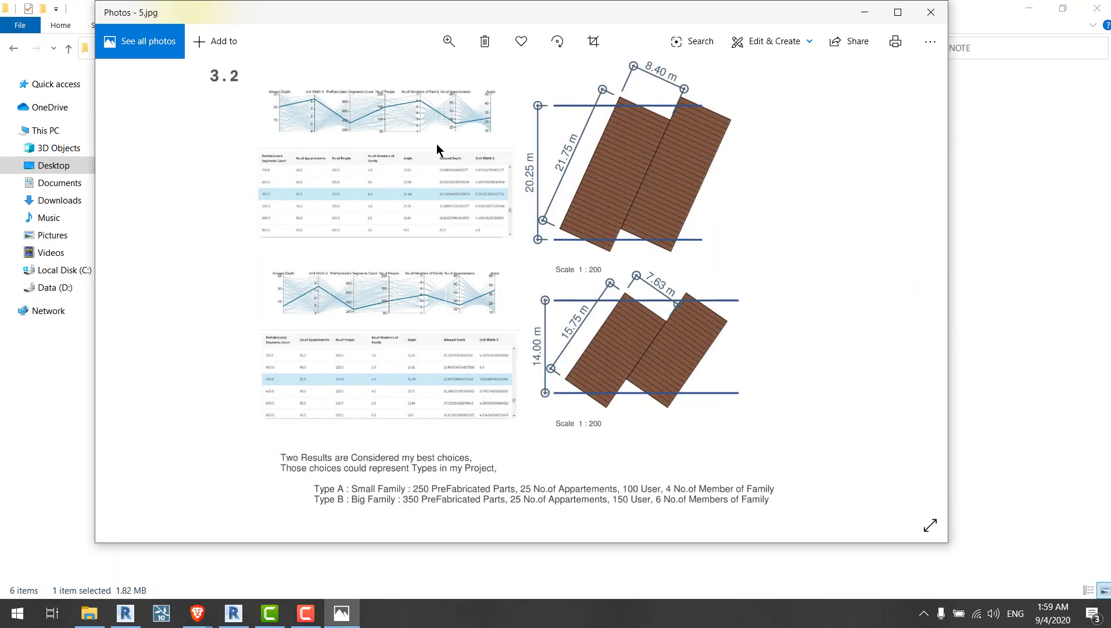
Step: Examine the parallel-coordinates chart and results table in 5.jpg and the formulas in 4.jpg
{"action": "scroll", "coordinate": [351, 133], "scroll_direction": "up", "scroll_amount": 3}
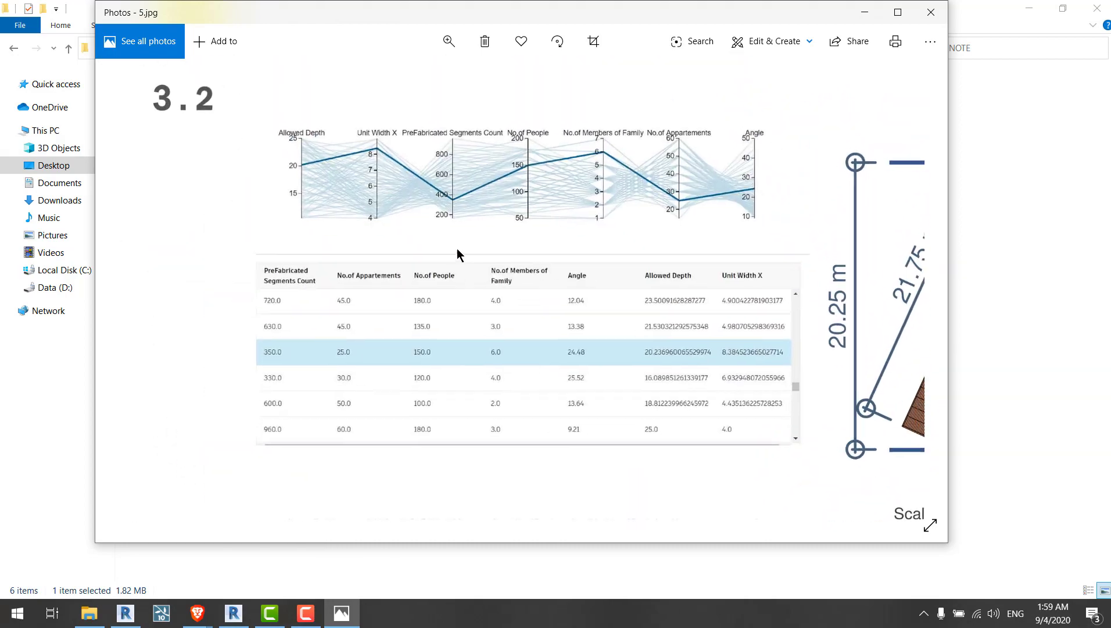
{"action": "scroll", "coordinate": [503, 269], "scroll_direction": "up", "scroll_amount": 3}
{"action": "scroll", "coordinate": [483, 223], "scroll_direction": "down", "scroll_amount": 2}
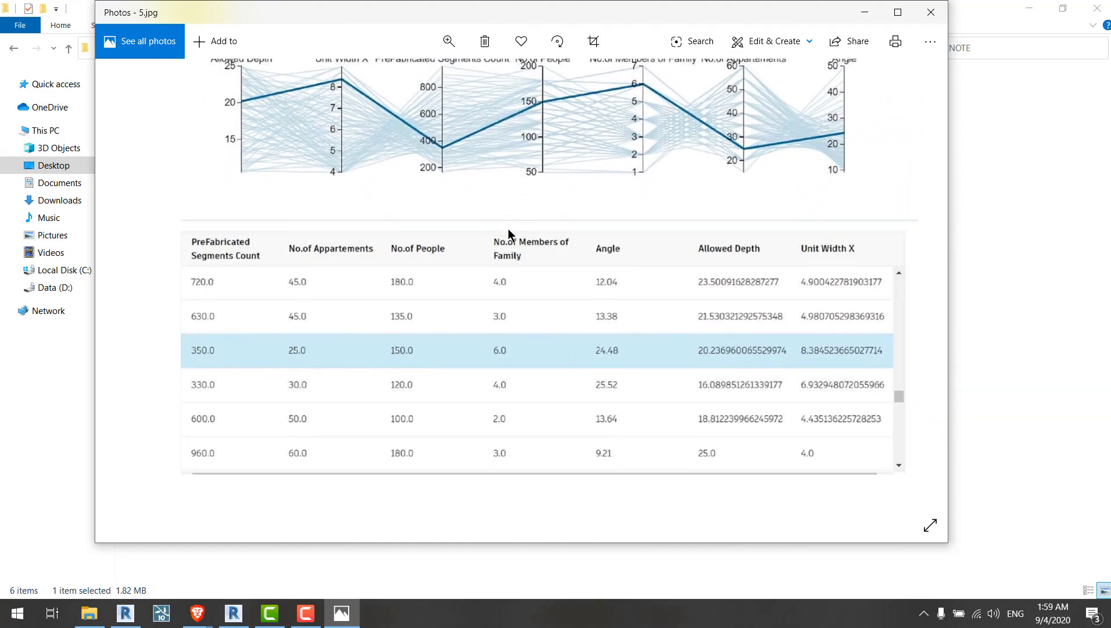
{"action": "left_click_drag", "start_coordinate": [526, 202], "coordinate": [515, 272]}
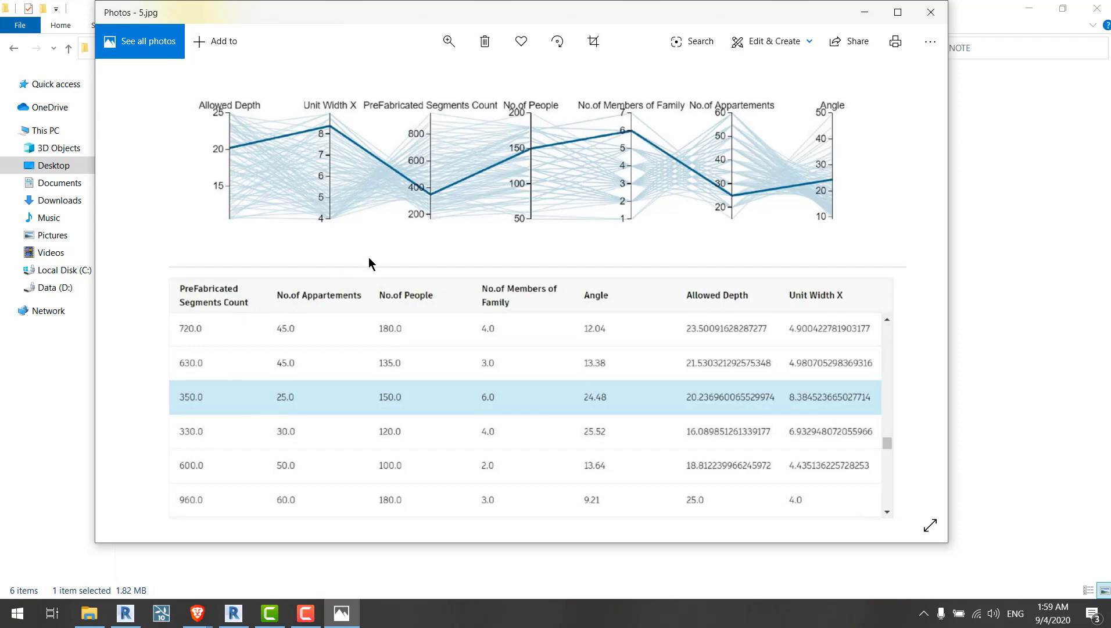
{"action": "scroll", "coordinate": [646, 278], "scroll_direction": "down", "scroll_amount": 5}
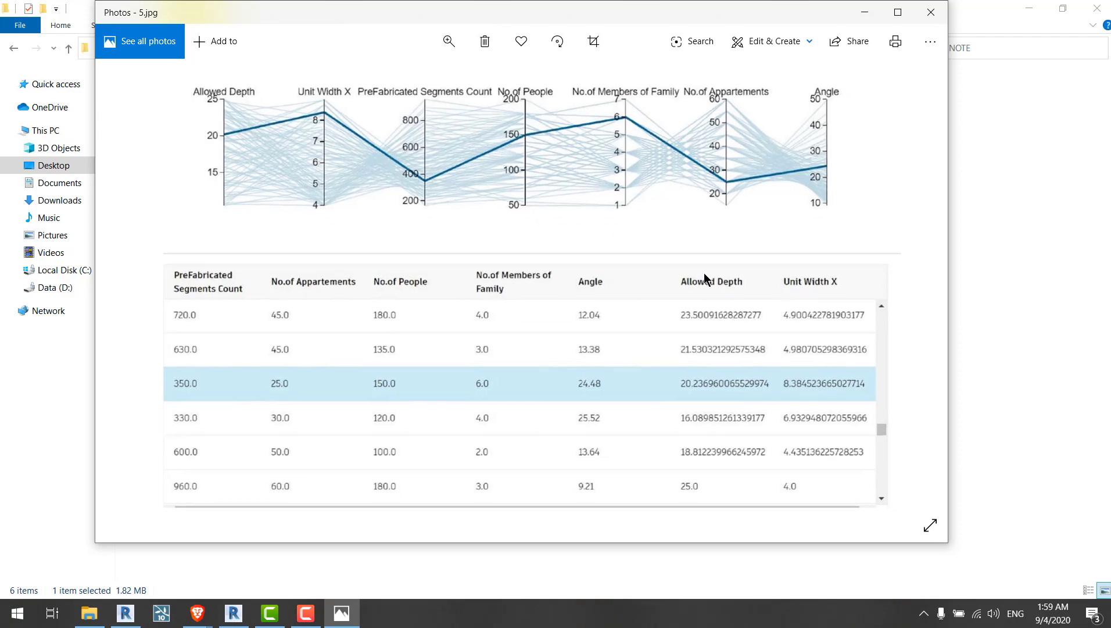
{"action": "key", "text": "Left"}
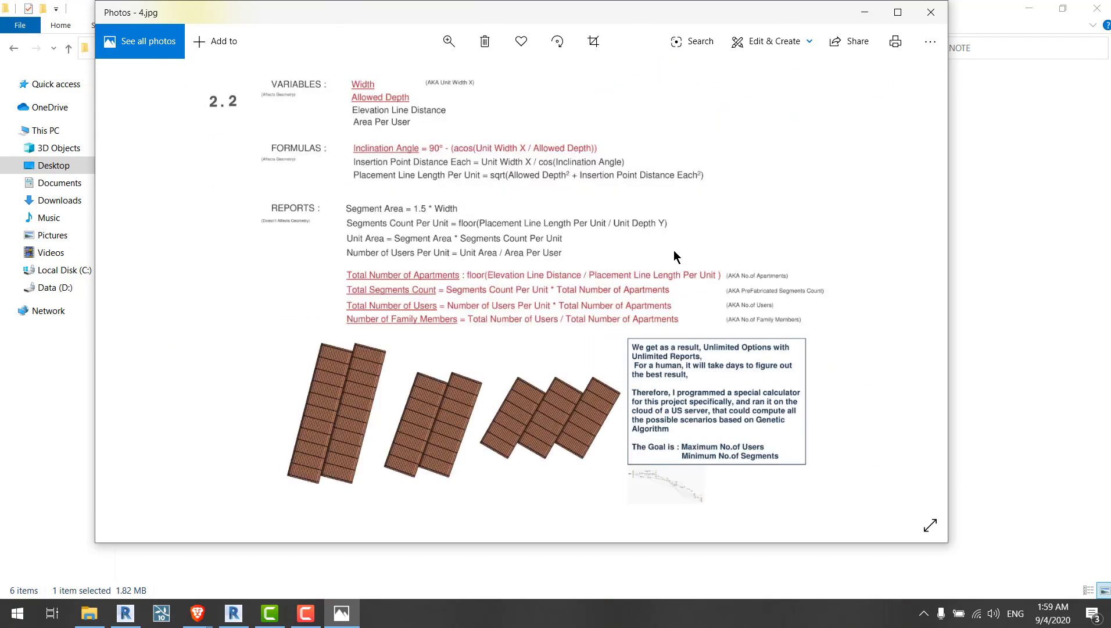
{"action": "scroll", "coordinate": [571, 340], "scroll_direction": "up", "scroll_amount": 5}
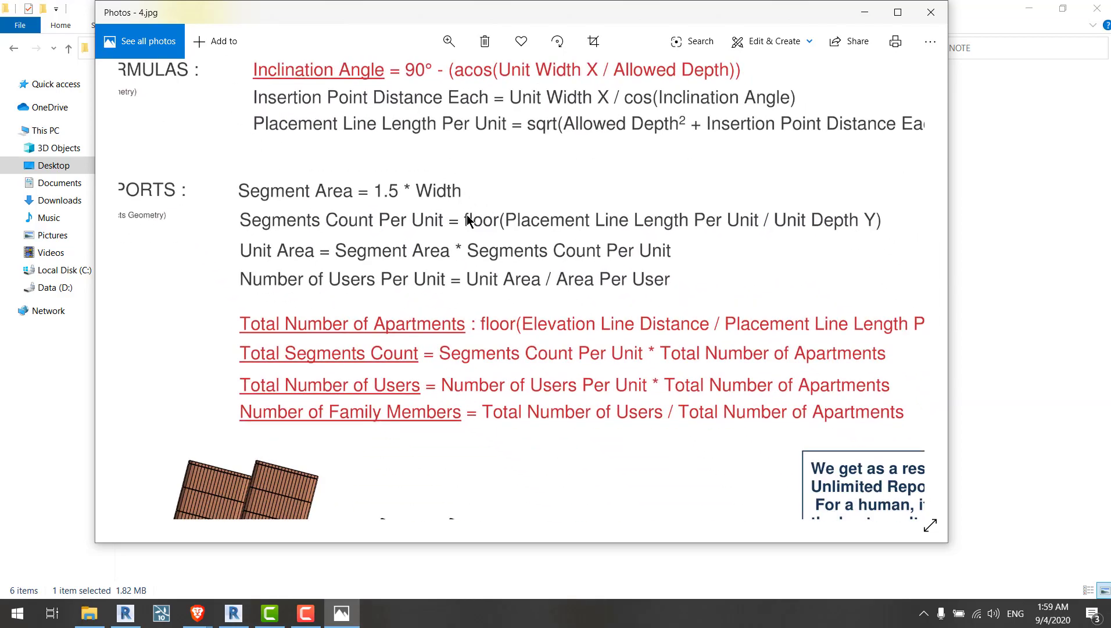
{"action": "scroll", "coordinate": [459, 208], "scroll_direction": "down", "scroll_amount": 5}
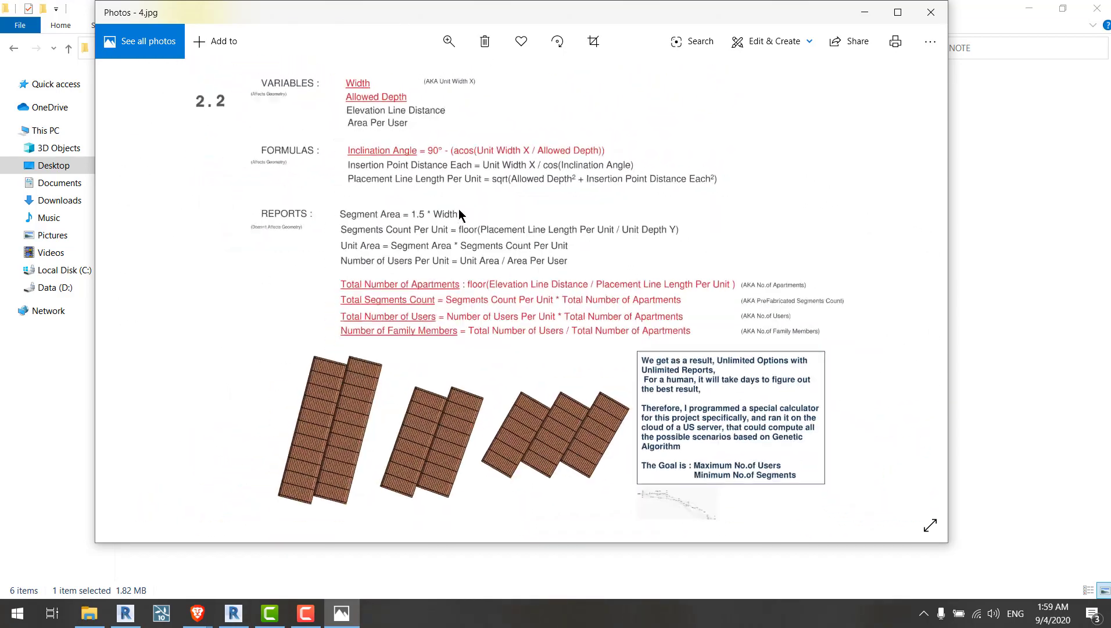
Step: Examine the highlighted result rows in both tables of 5.jpg and the calculations in 6.jpg
{"action": "key", "text": "Right"}
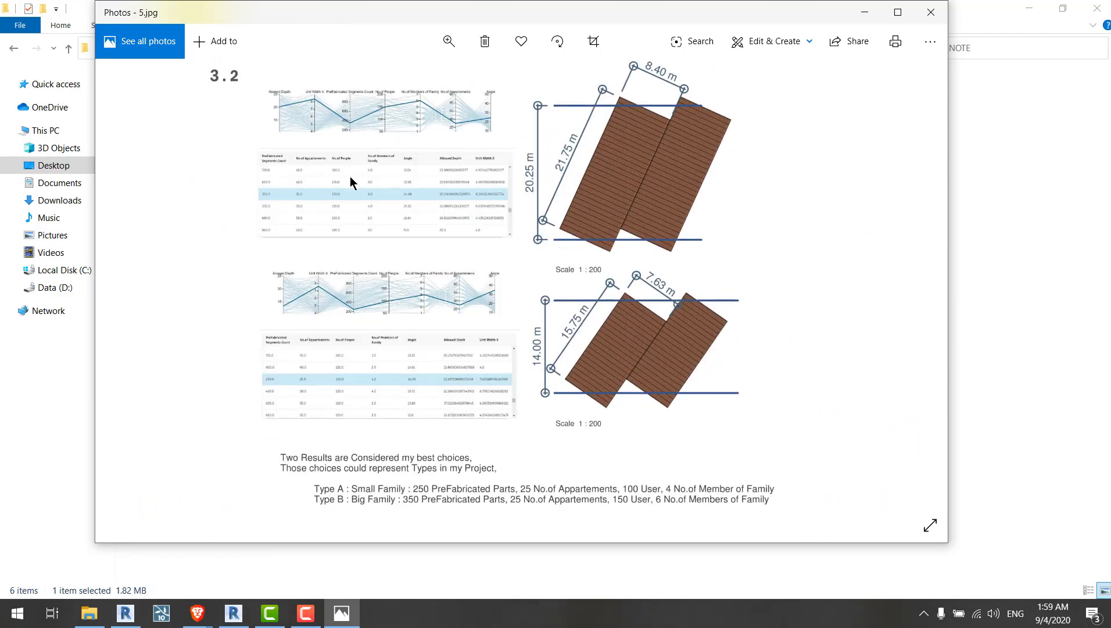
{"action": "scroll", "coordinate": [348, 179], "scroll_direction": "up", "scroll_amount": 3}
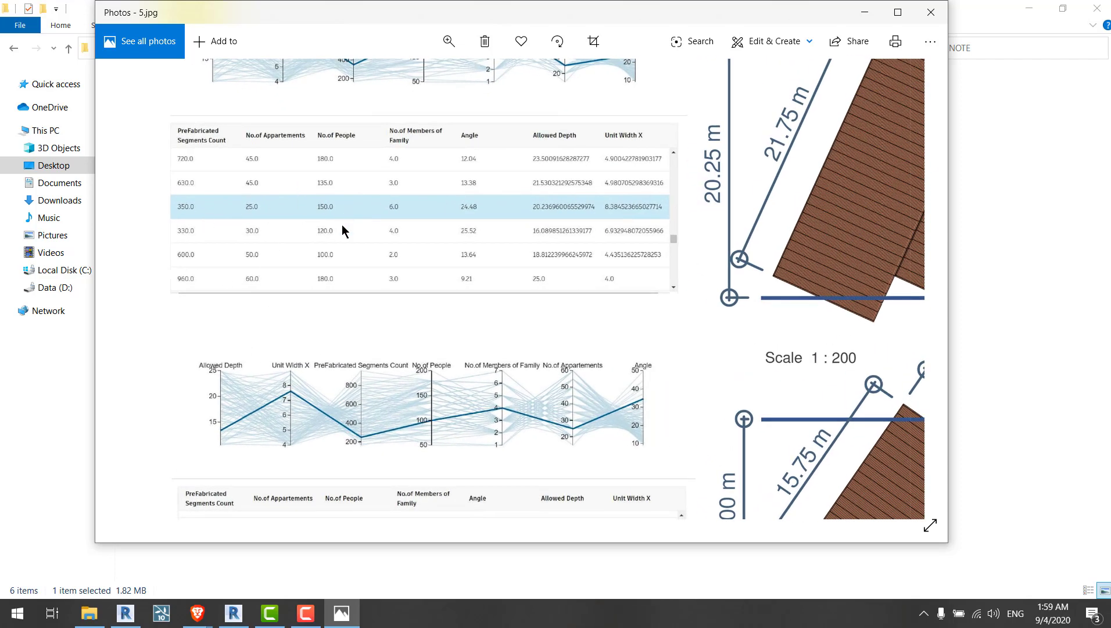
{"action": "left_click_drag", "start_coordinate": [342, 223], "coordinate": [345, 275]}
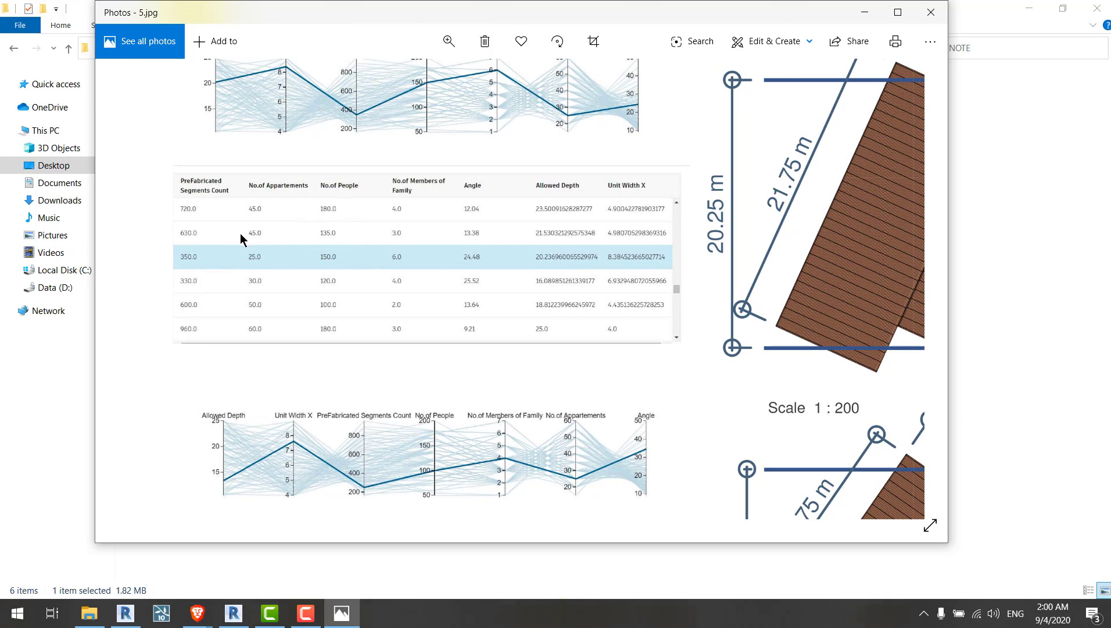
{"action": "scroll", "coordinate": [256, 236], "scroll_direction": "up", "scroll_amount": 3}
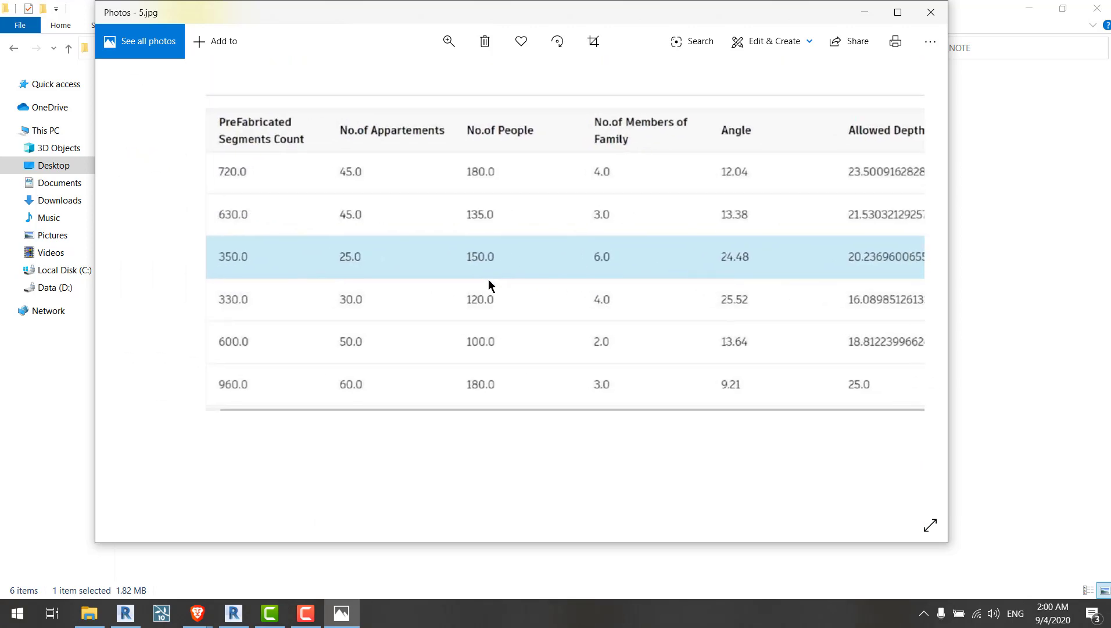
{"action": "left_click_drag", "start_coordinate": [488, 279], "coordinate": [457, 262]}
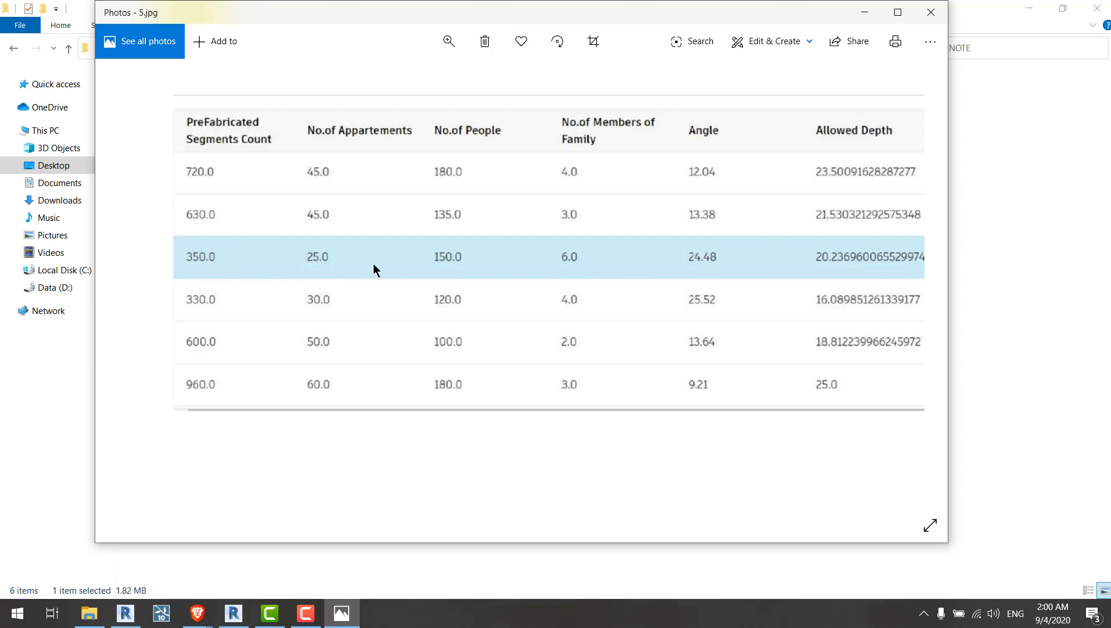
{"action": "scroll", "coordinate": [447, 260], "scroll_direction": "down", "scroll_amount": 10}
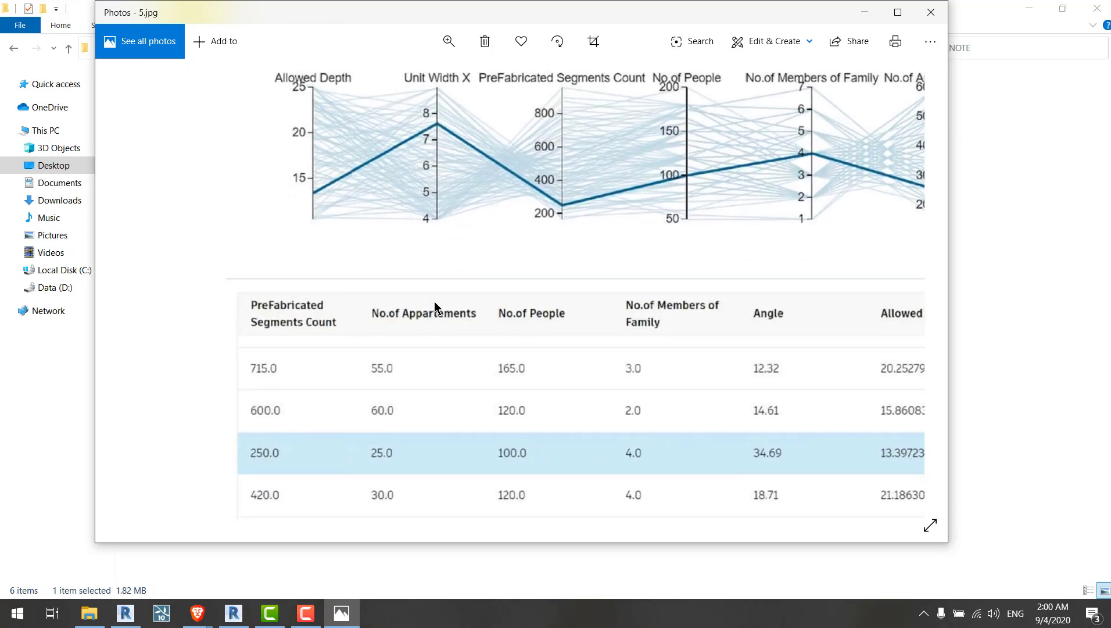
{"action": "scroll", "coordinate": [366, 312], "scroll_direction": "right", "scroll_amount": 1}
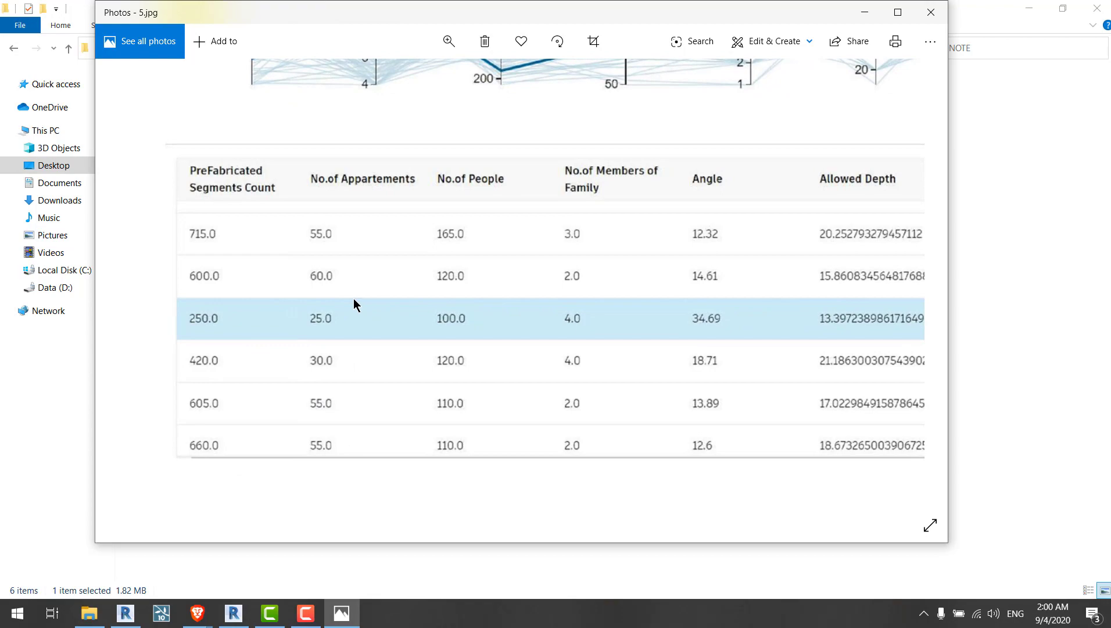
{"action": "double_click", "coordinate": [353, 298]}
{"action": "scroll", "coordinate": [458, 179], "scroll_direction": "down", "scroll_amount": 1}
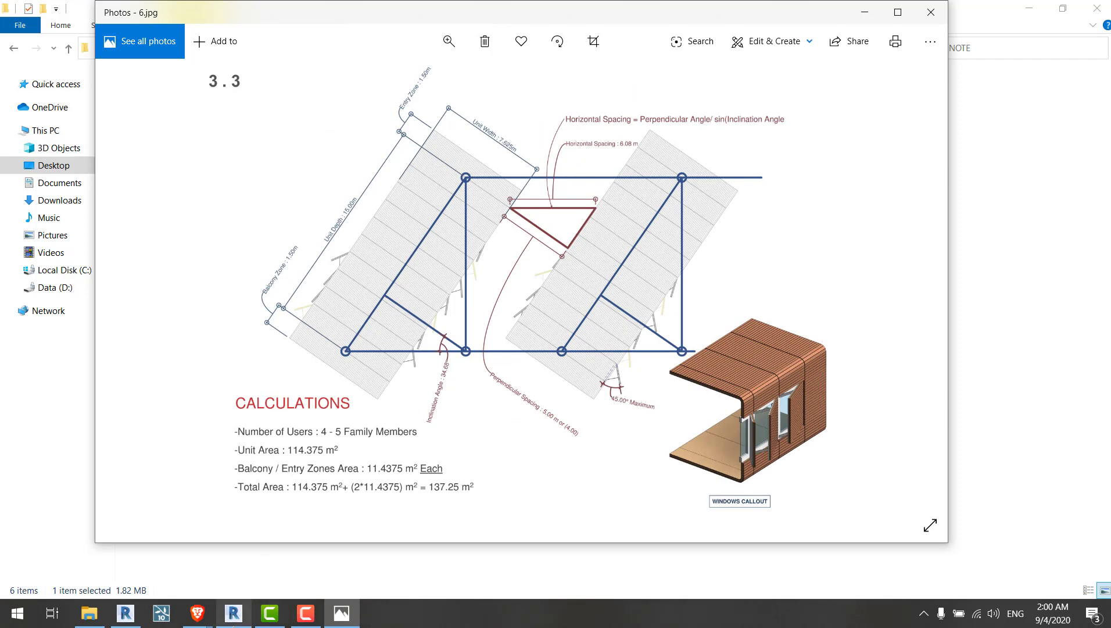
Step: Return File Explorer to the Desktop folder
{"action": "left_click", "coordinate": [234, 624]}
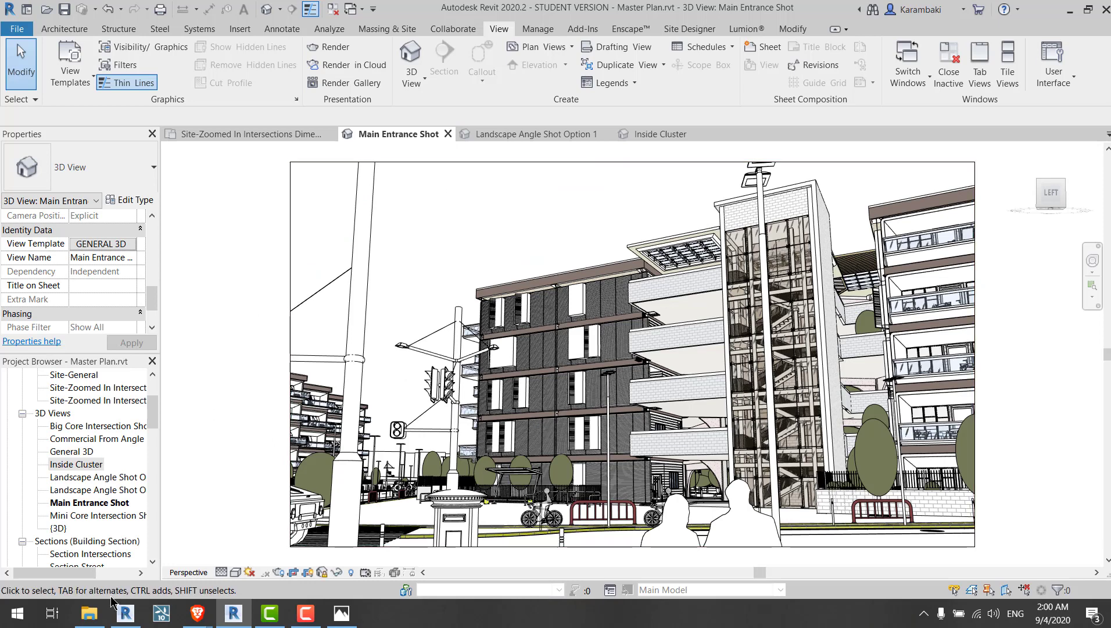
{"action": "left_click", "coordinate": [89, 613]}
{"action": "left_click", "coordinate": [376, 357]}
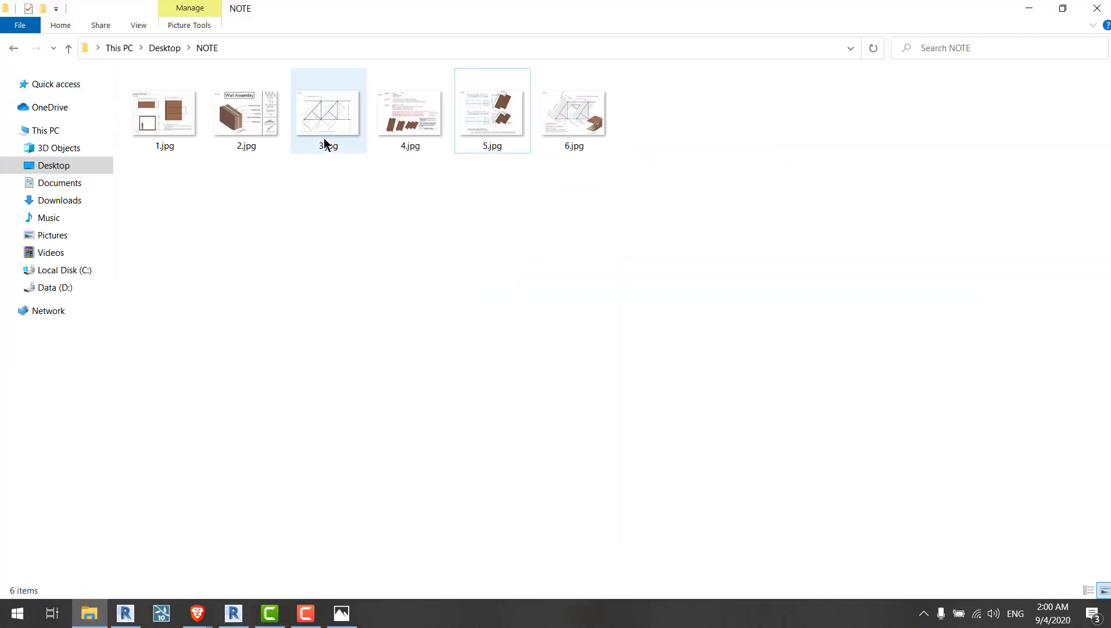
{"action": "left_click", "coordinate": [180, 49]}
{"action": "left_click", "coordinate": [497, 364]}
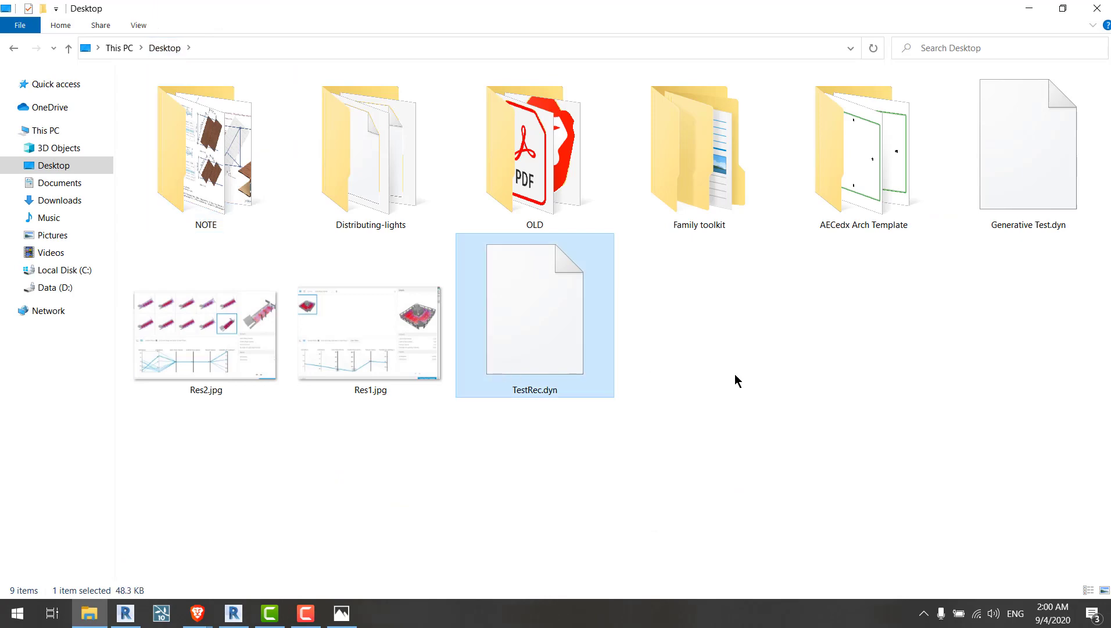
Step: Open Explore Outcomes from the Distributing-lights Revit project
{"action": "left_click", "coordinate": [126, 613]}
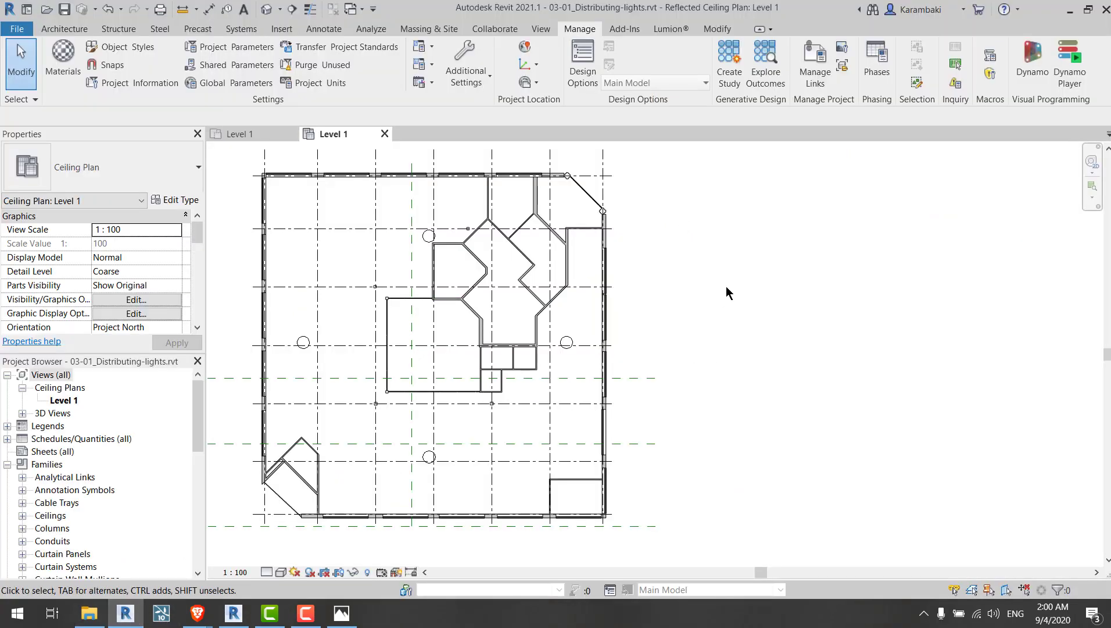
{"action": "left_click", "coordinate": [733, 74]}
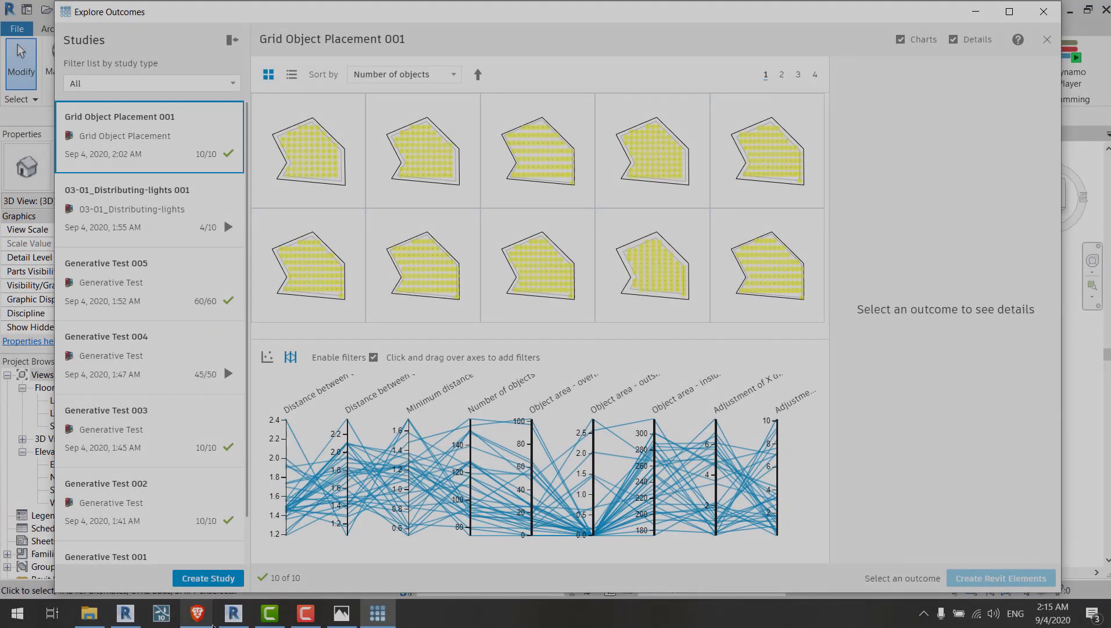
Step: Switch to the Google Meet tab in the browser
{"action": "mouse_move", "coordinate": [212, 625]}
{"action": "left_click", "coordinate": [150, 573]}
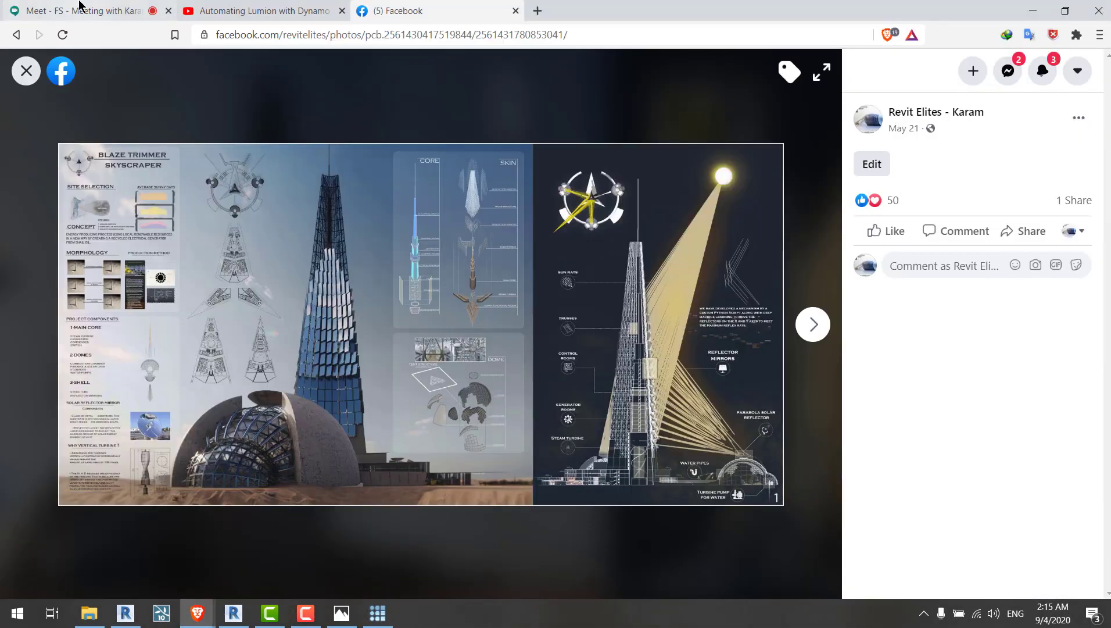
{"action": "left_click", "coordinate": [81, 7]}
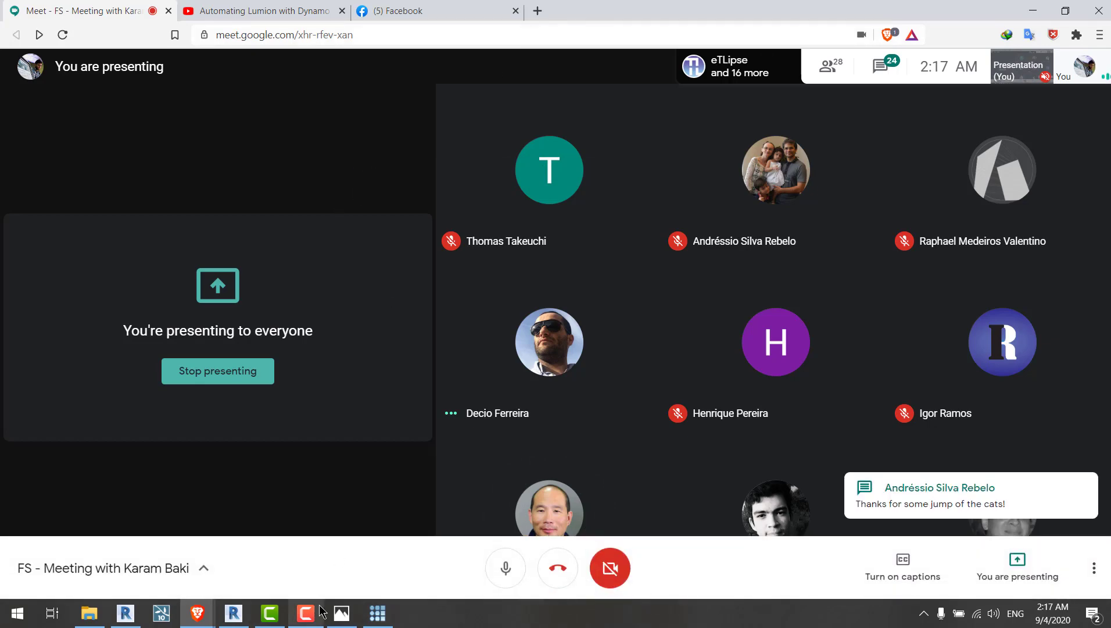
Step: Launch Notepad and write the presenter's e-mail address in a new document
{"action": "key", "text": "super"}
{"action": "type", "text": "notepad"}
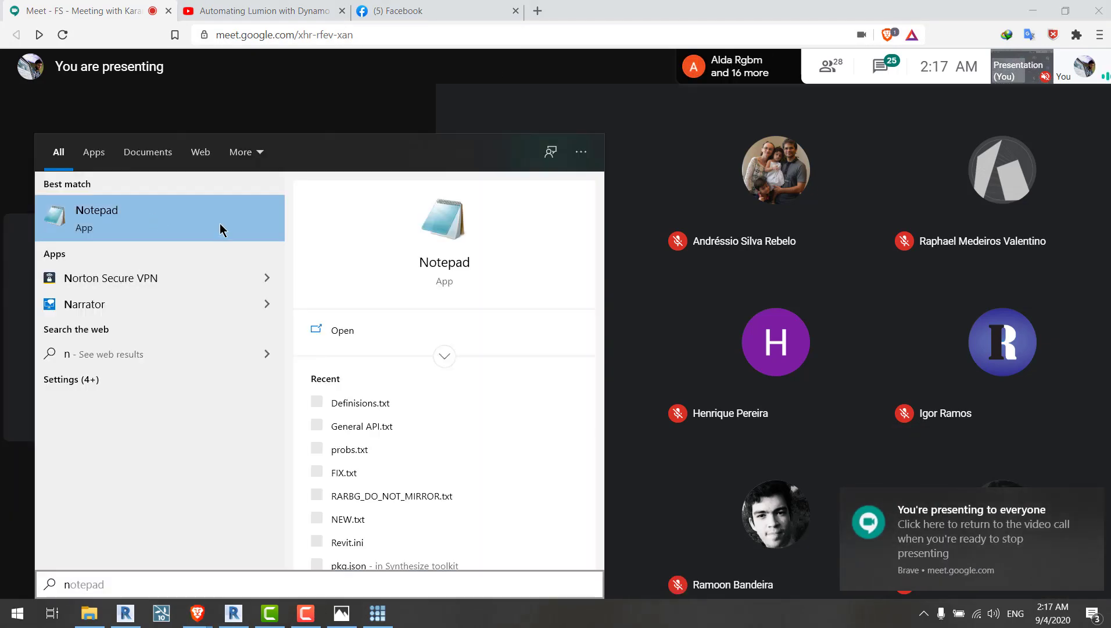
{"action": "left_click", "coordinate": [219, 226]}
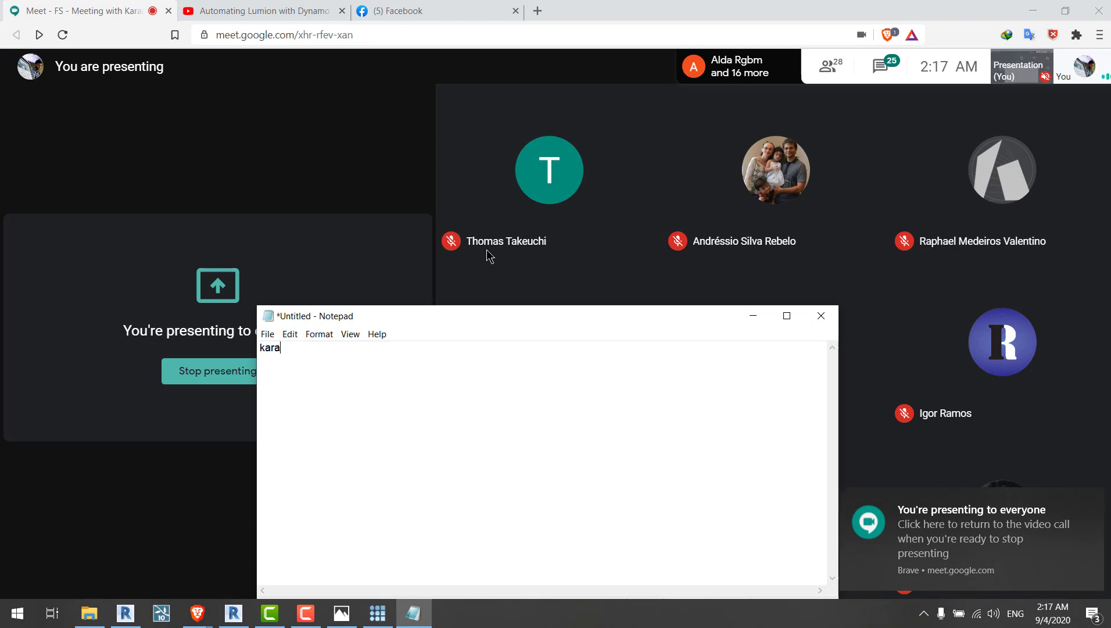
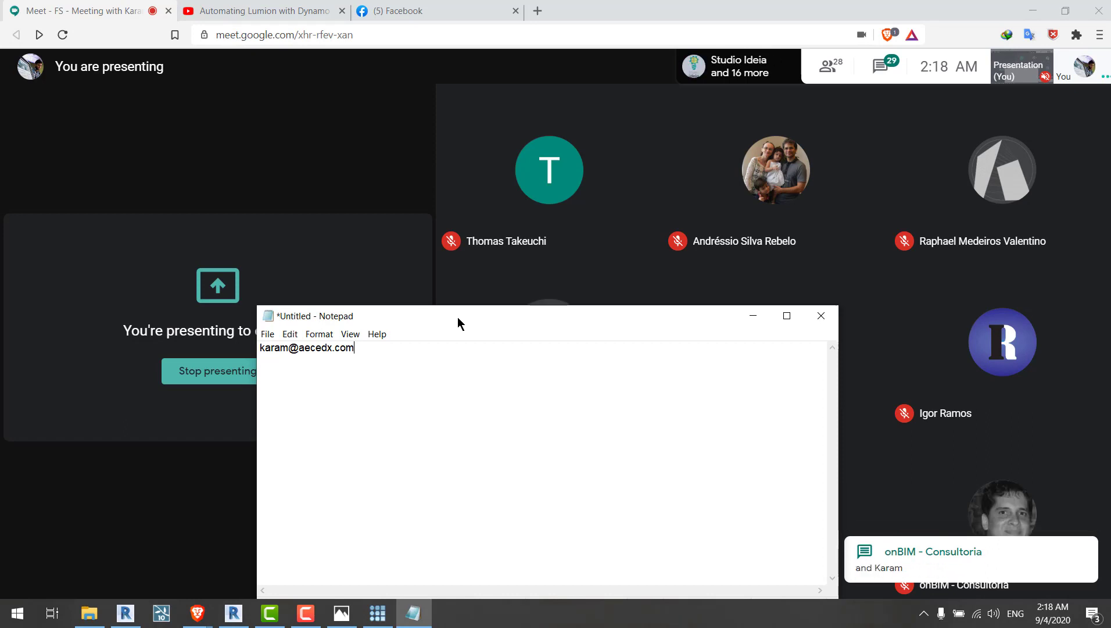
Step: Minimize the Notepad window
{"action": "left_click", "coordinate": [753, 317]}
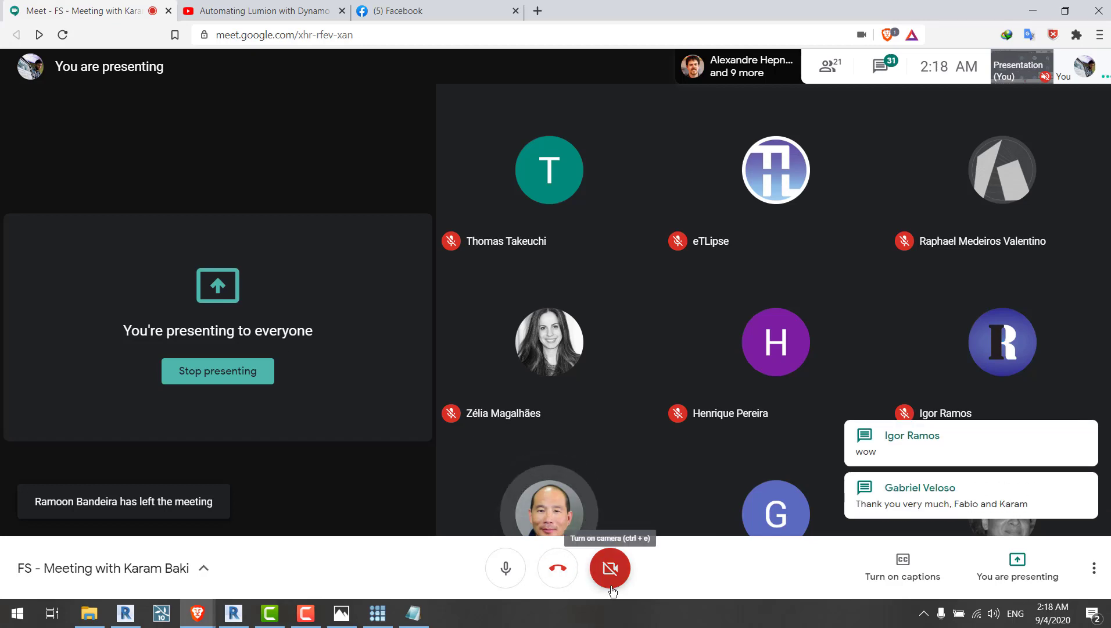
{"action": "mouse_move", "coordinate": [581, 569]}
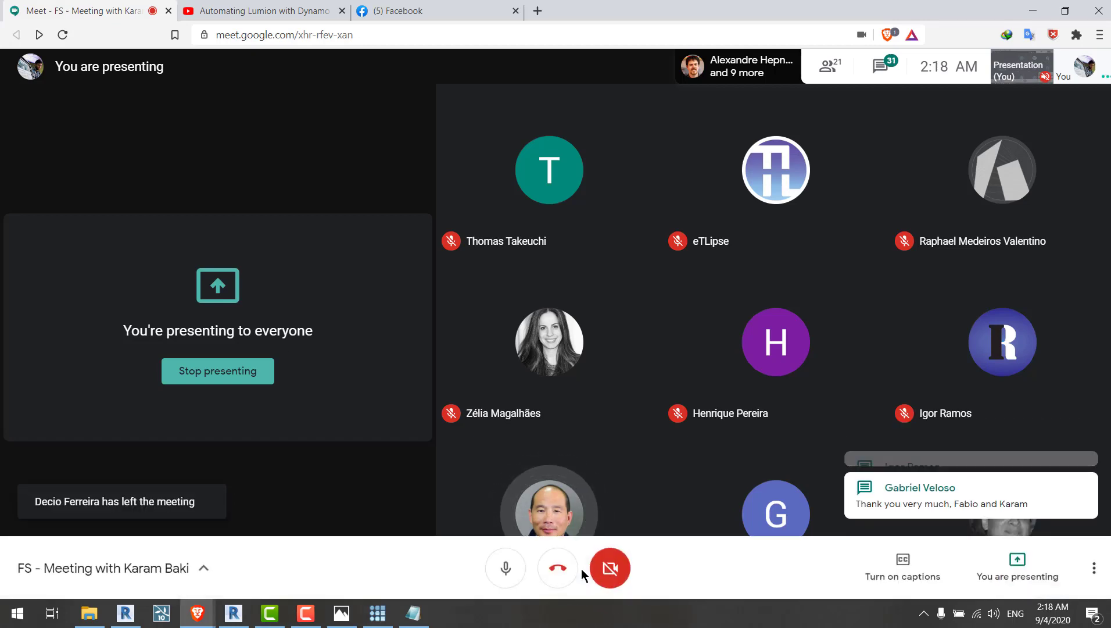